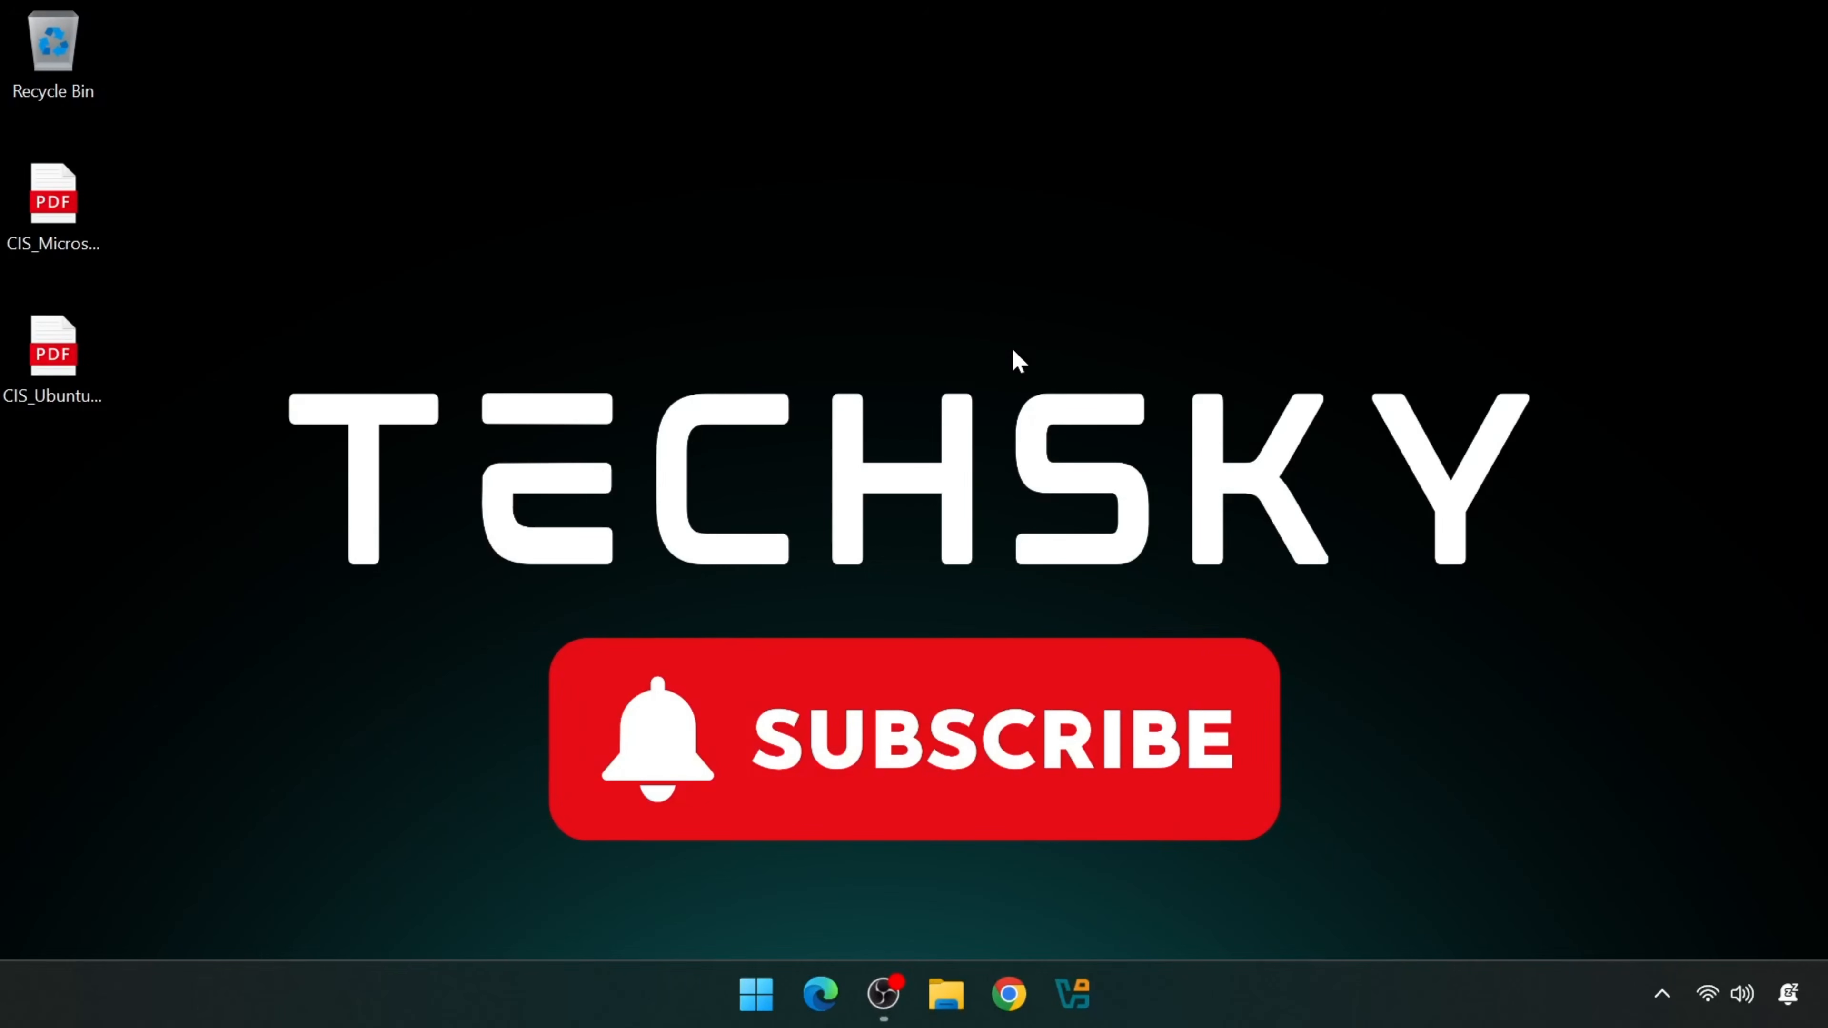
# - Search Chrome for 'windows server 2019' and open the Microsoft Evaluation Center result
pyautogui.click(1008, 993)
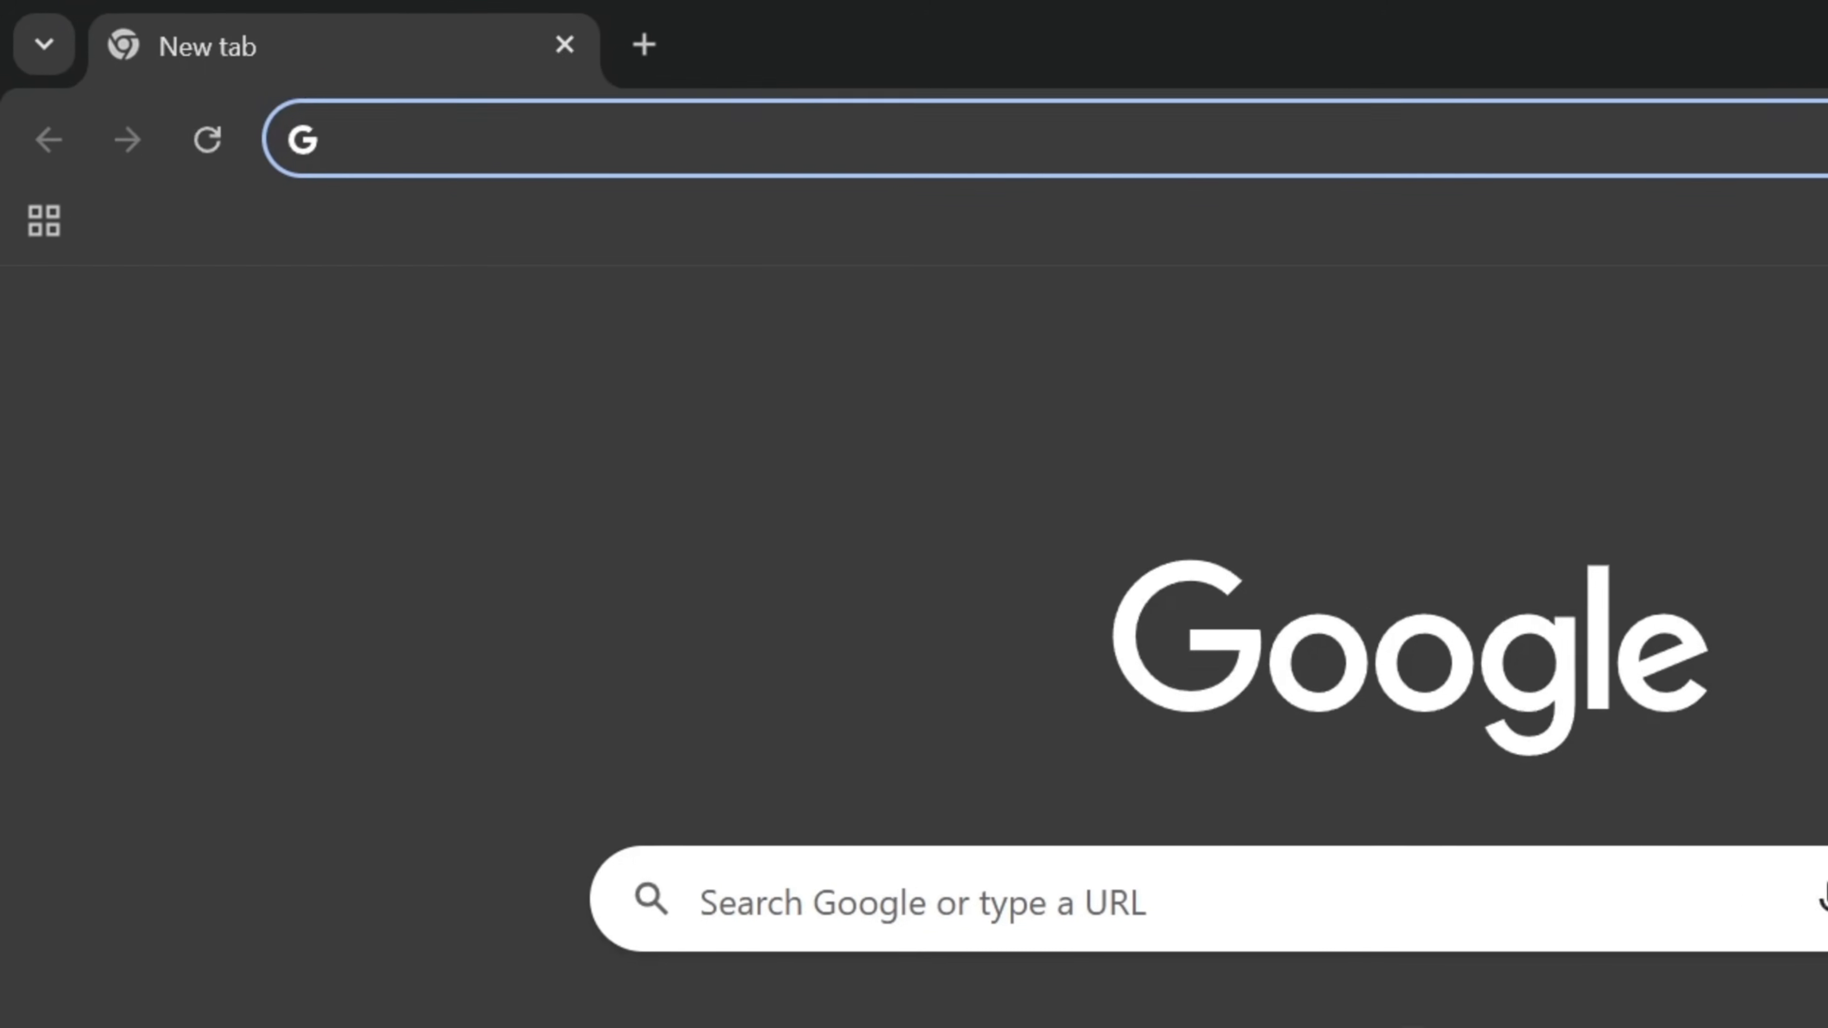
pyautogui.write('windows server 2019')
pyautogui.press('Return')
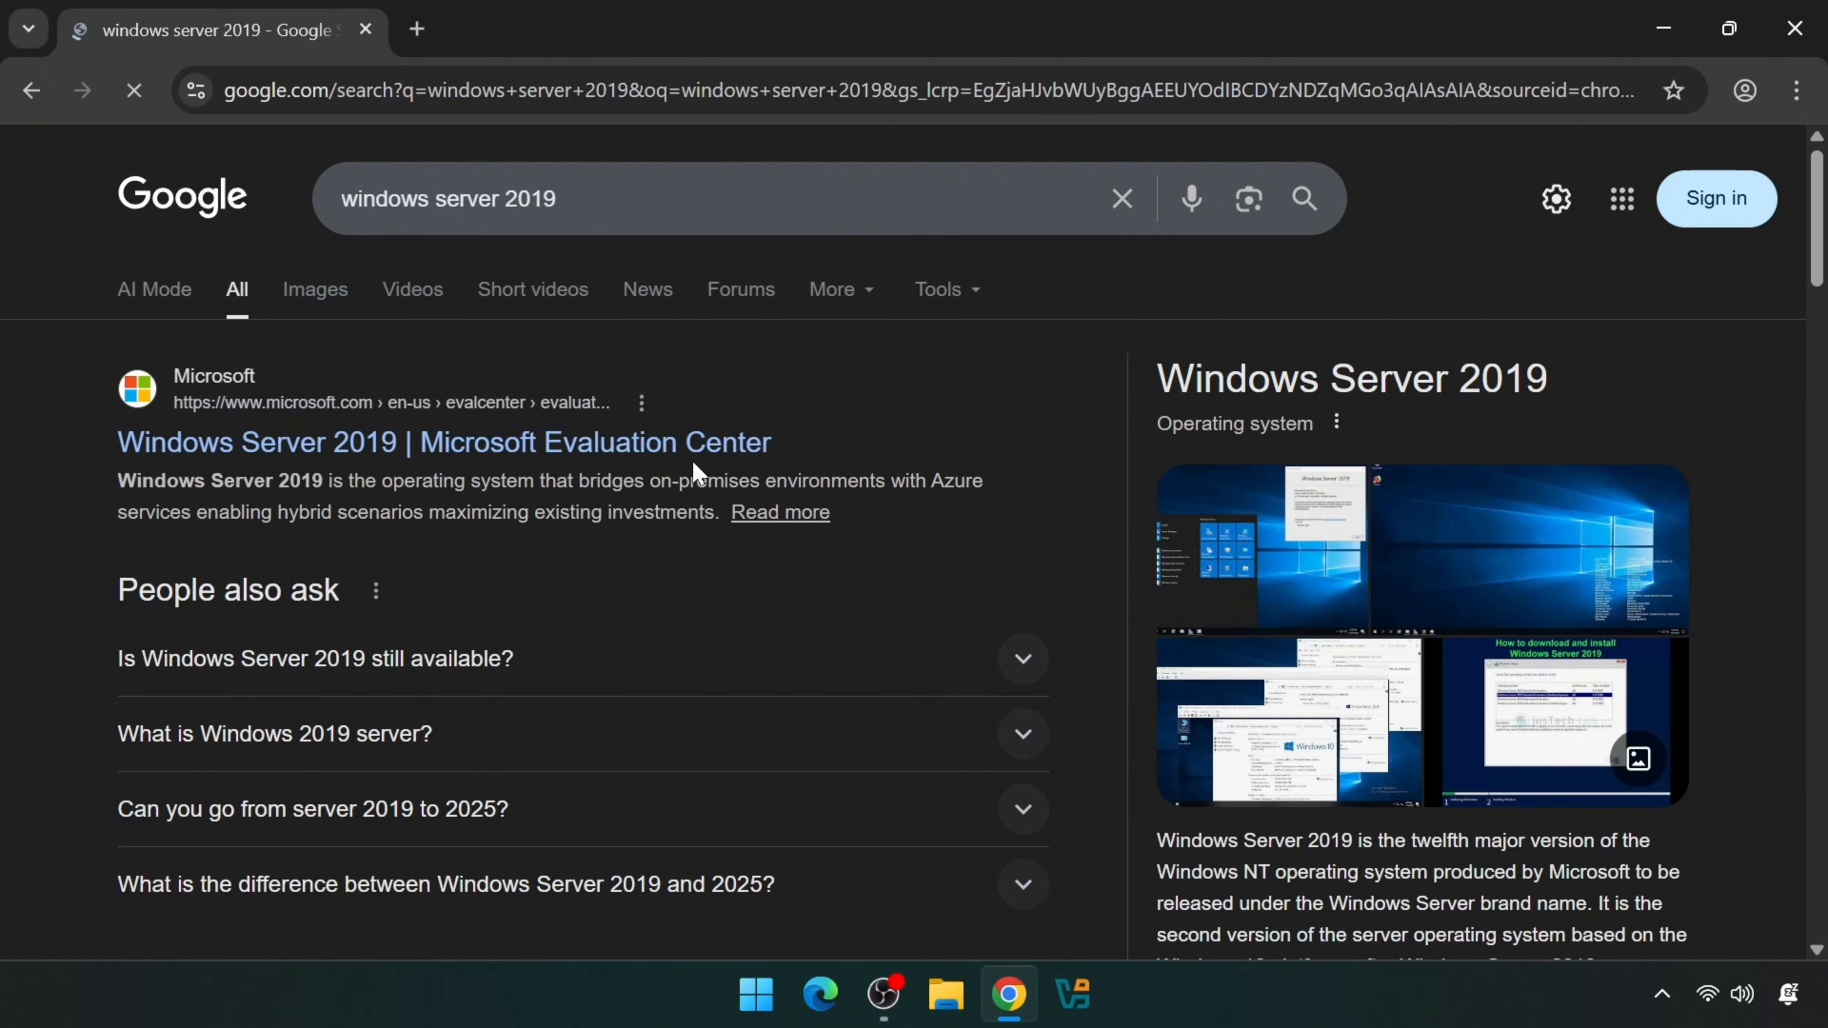
pyautogui.click(669, 447)
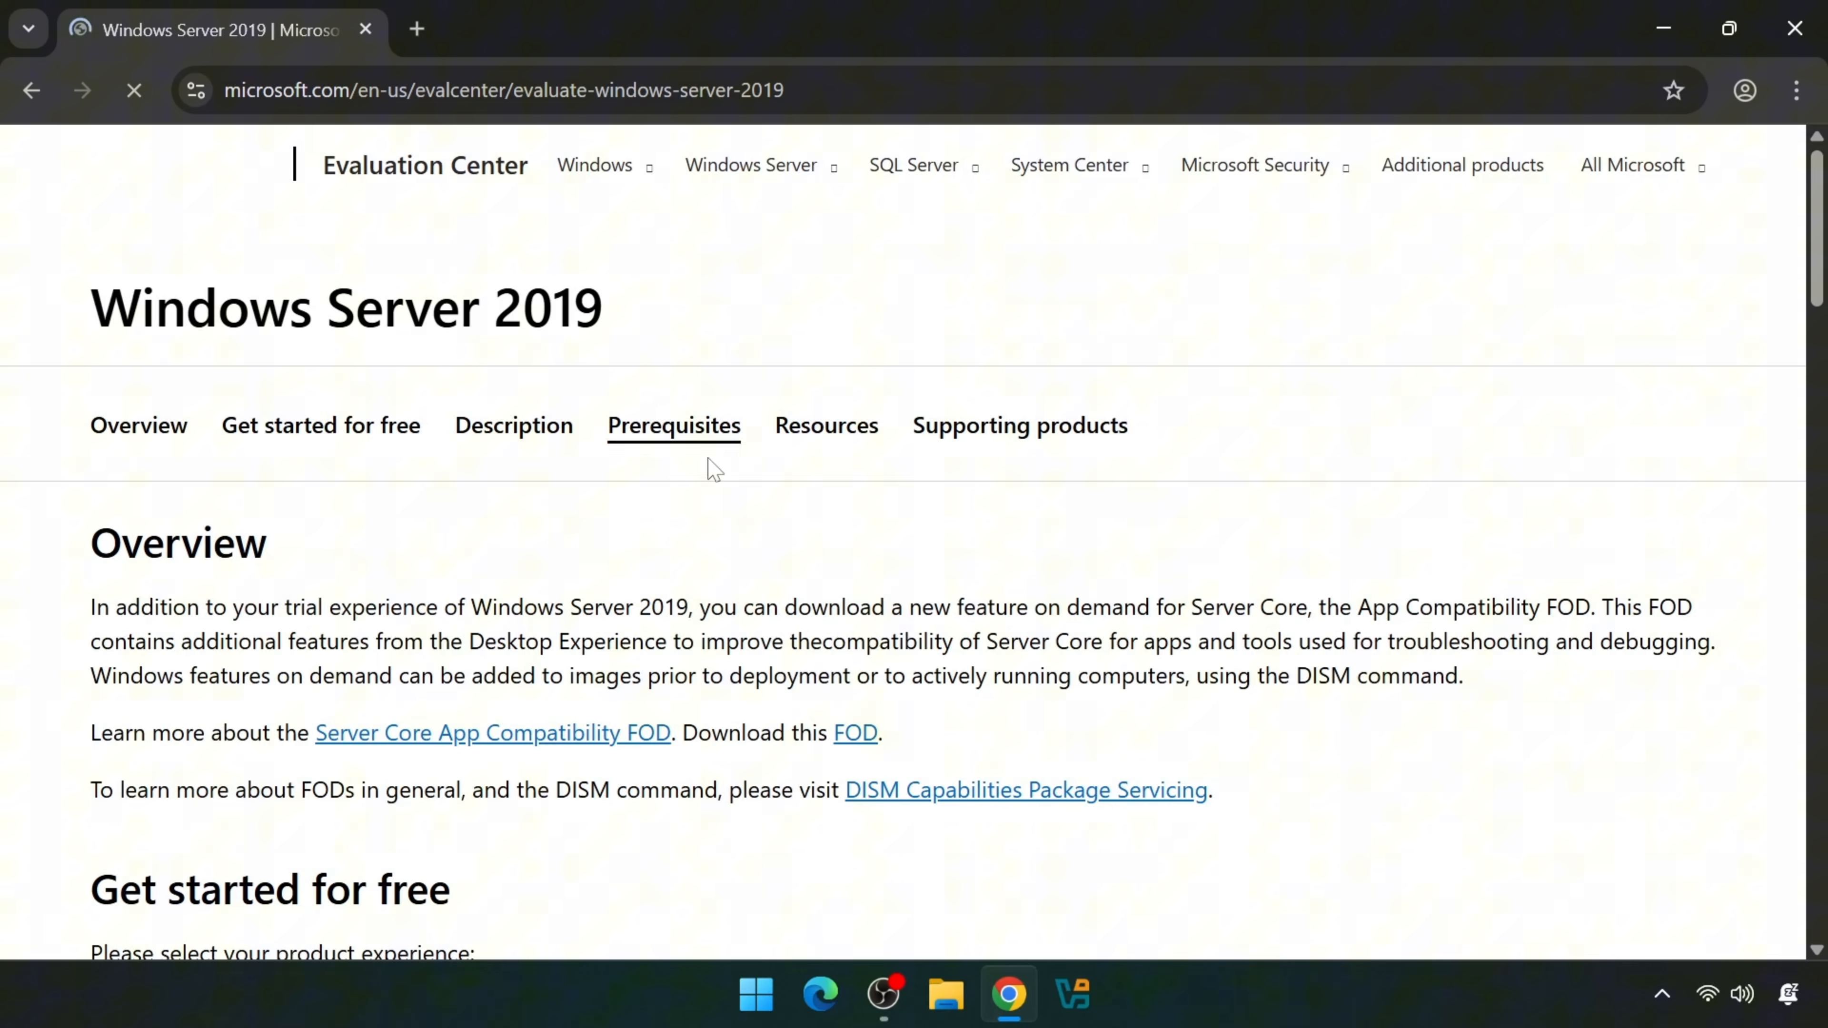
# - Choose the ISO download option and submit the trial registration form with Download now
pyautogui.scroll(-5, 1367, 519)
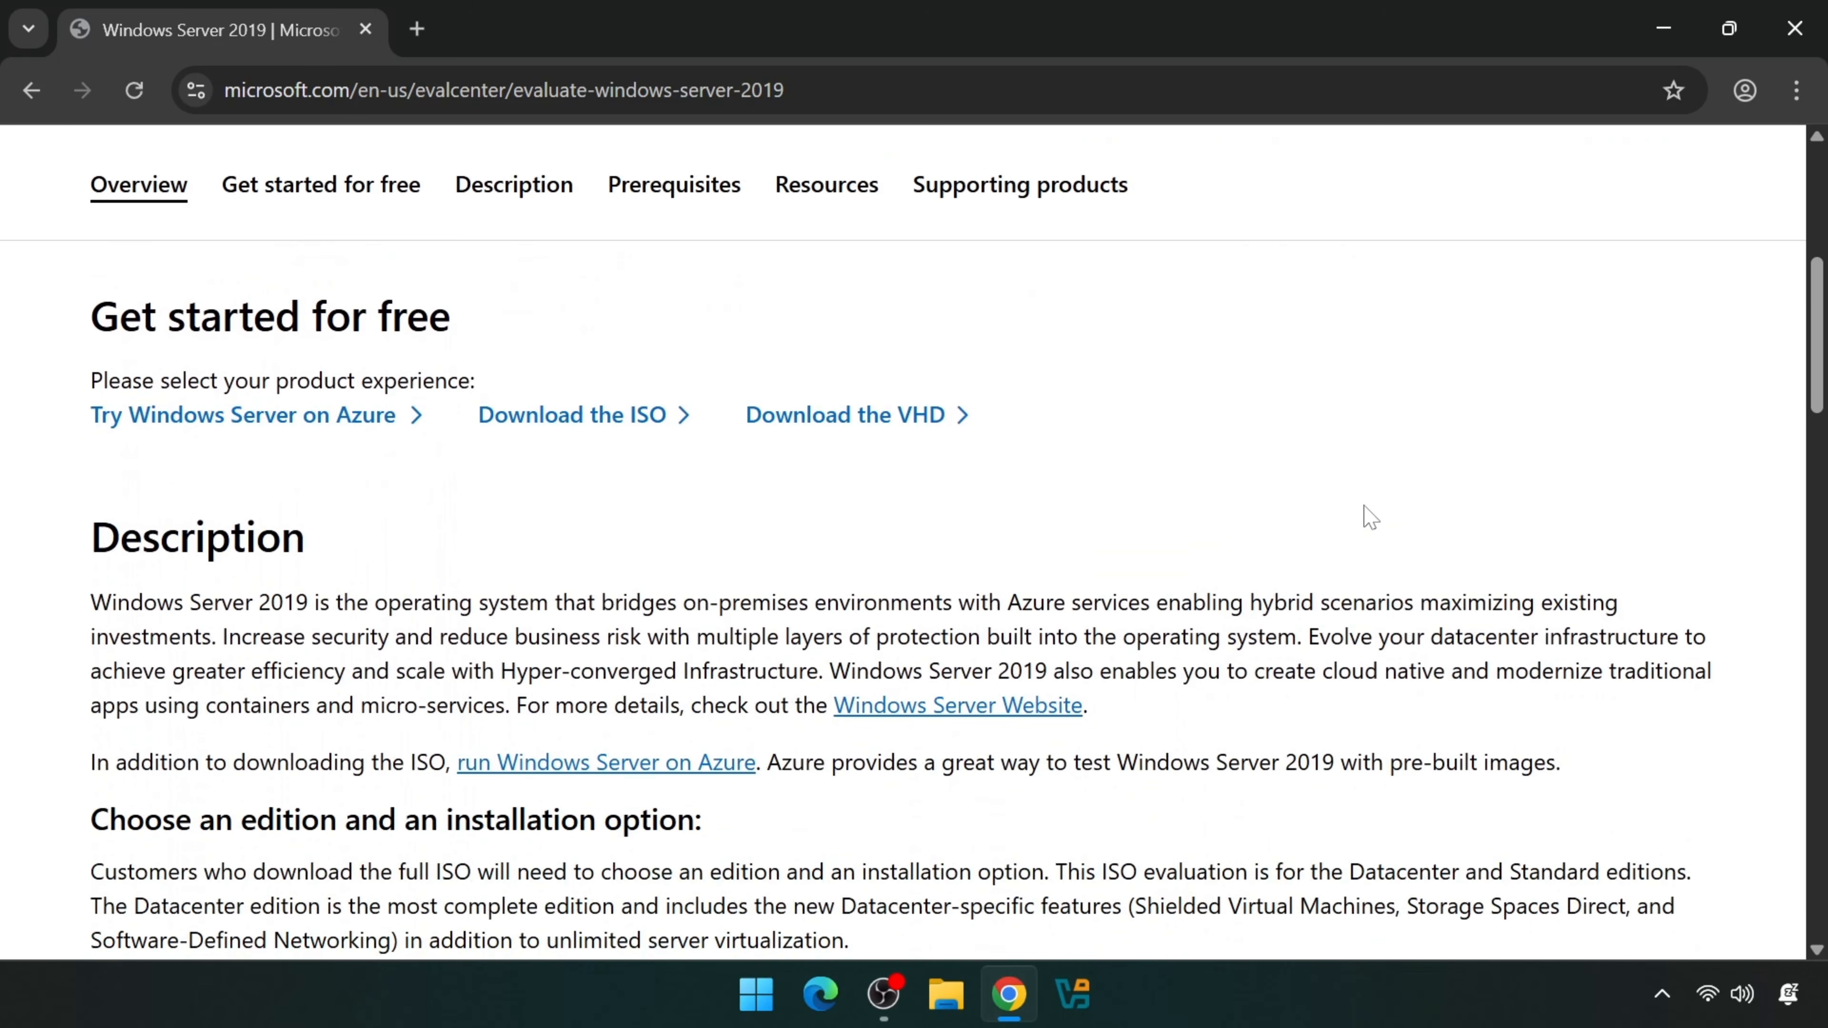
pyautogui.click(584, 421)
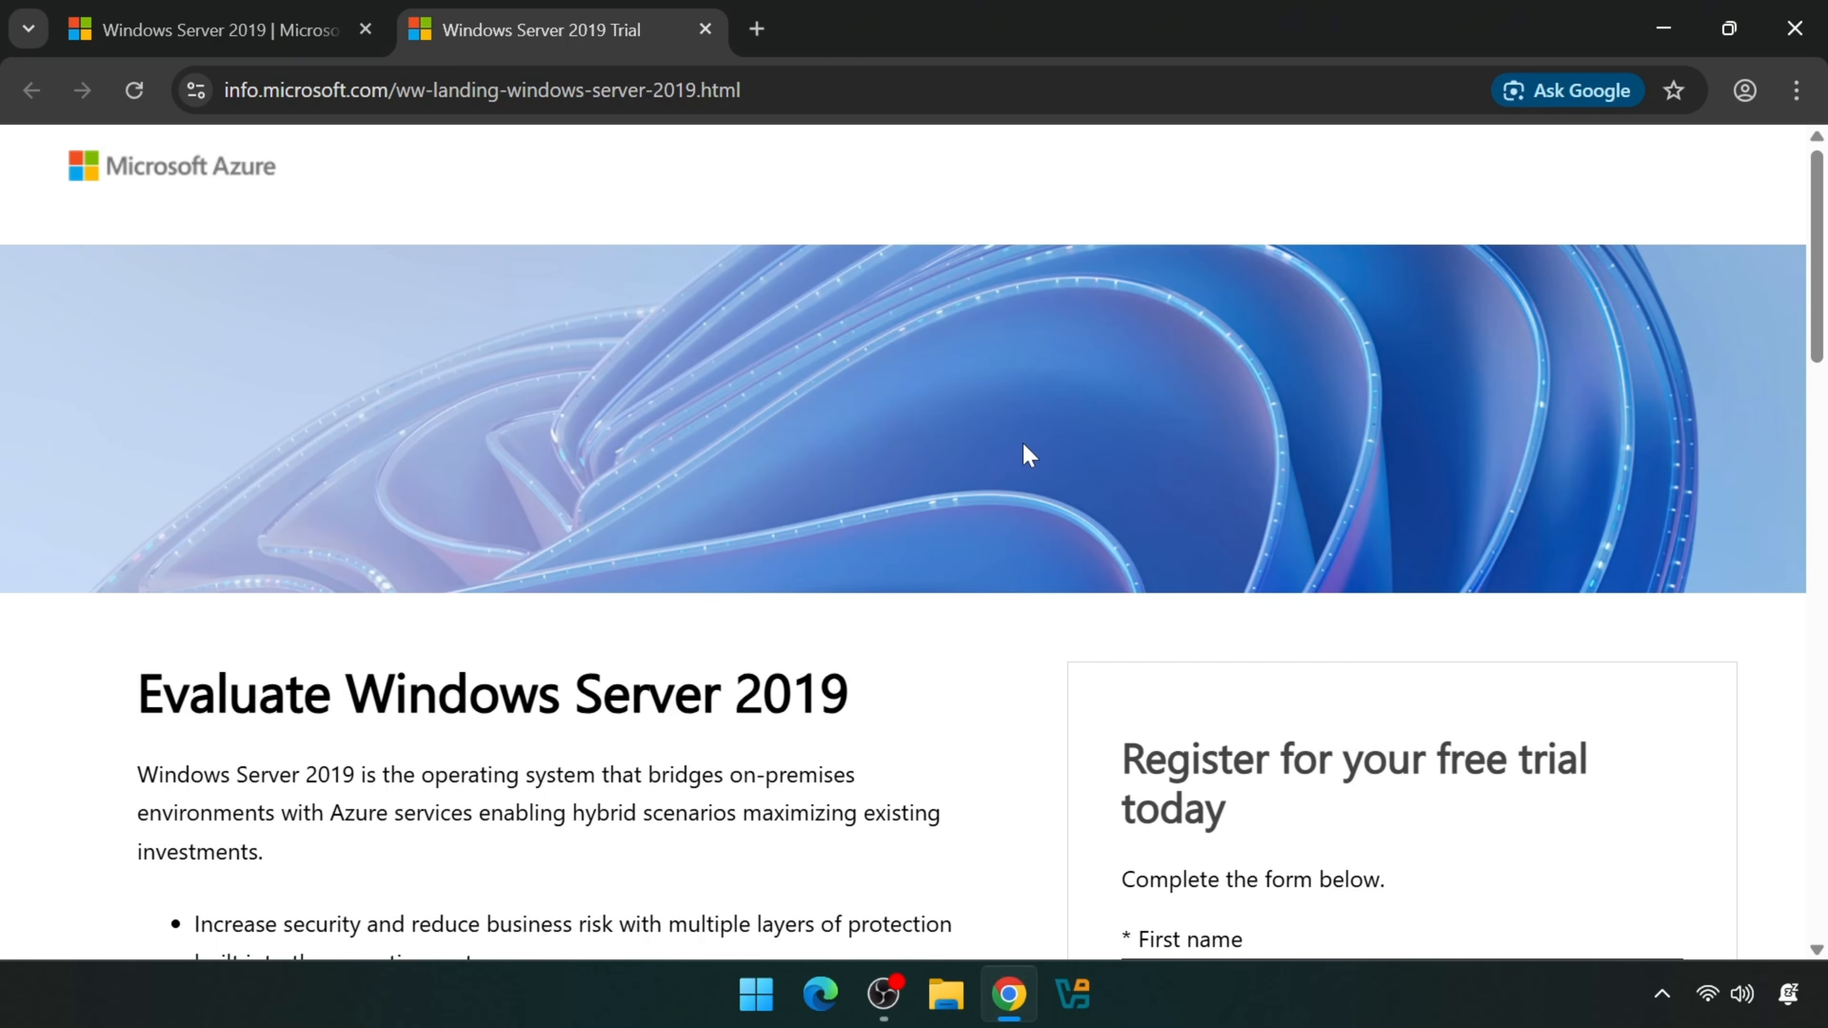
pyautogui.scroll(-4, 1030, 453)
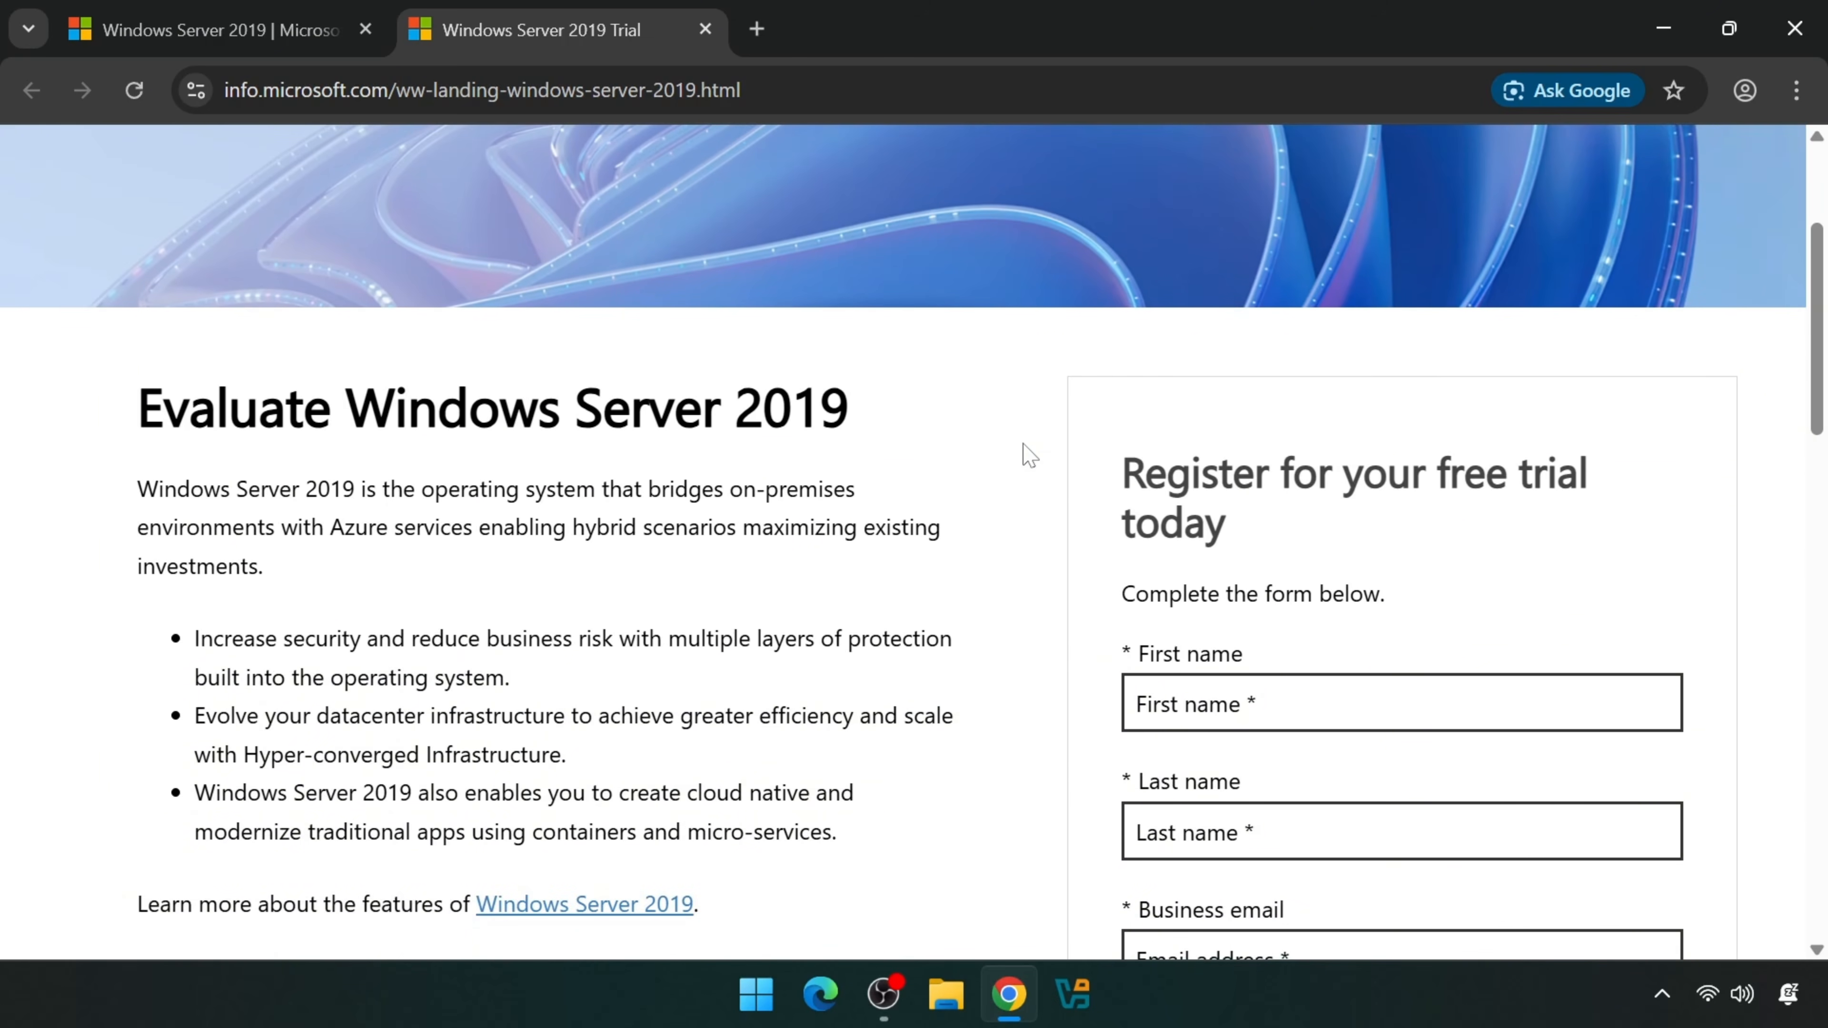
pyautogui.scroll(-6, 1029, 455)
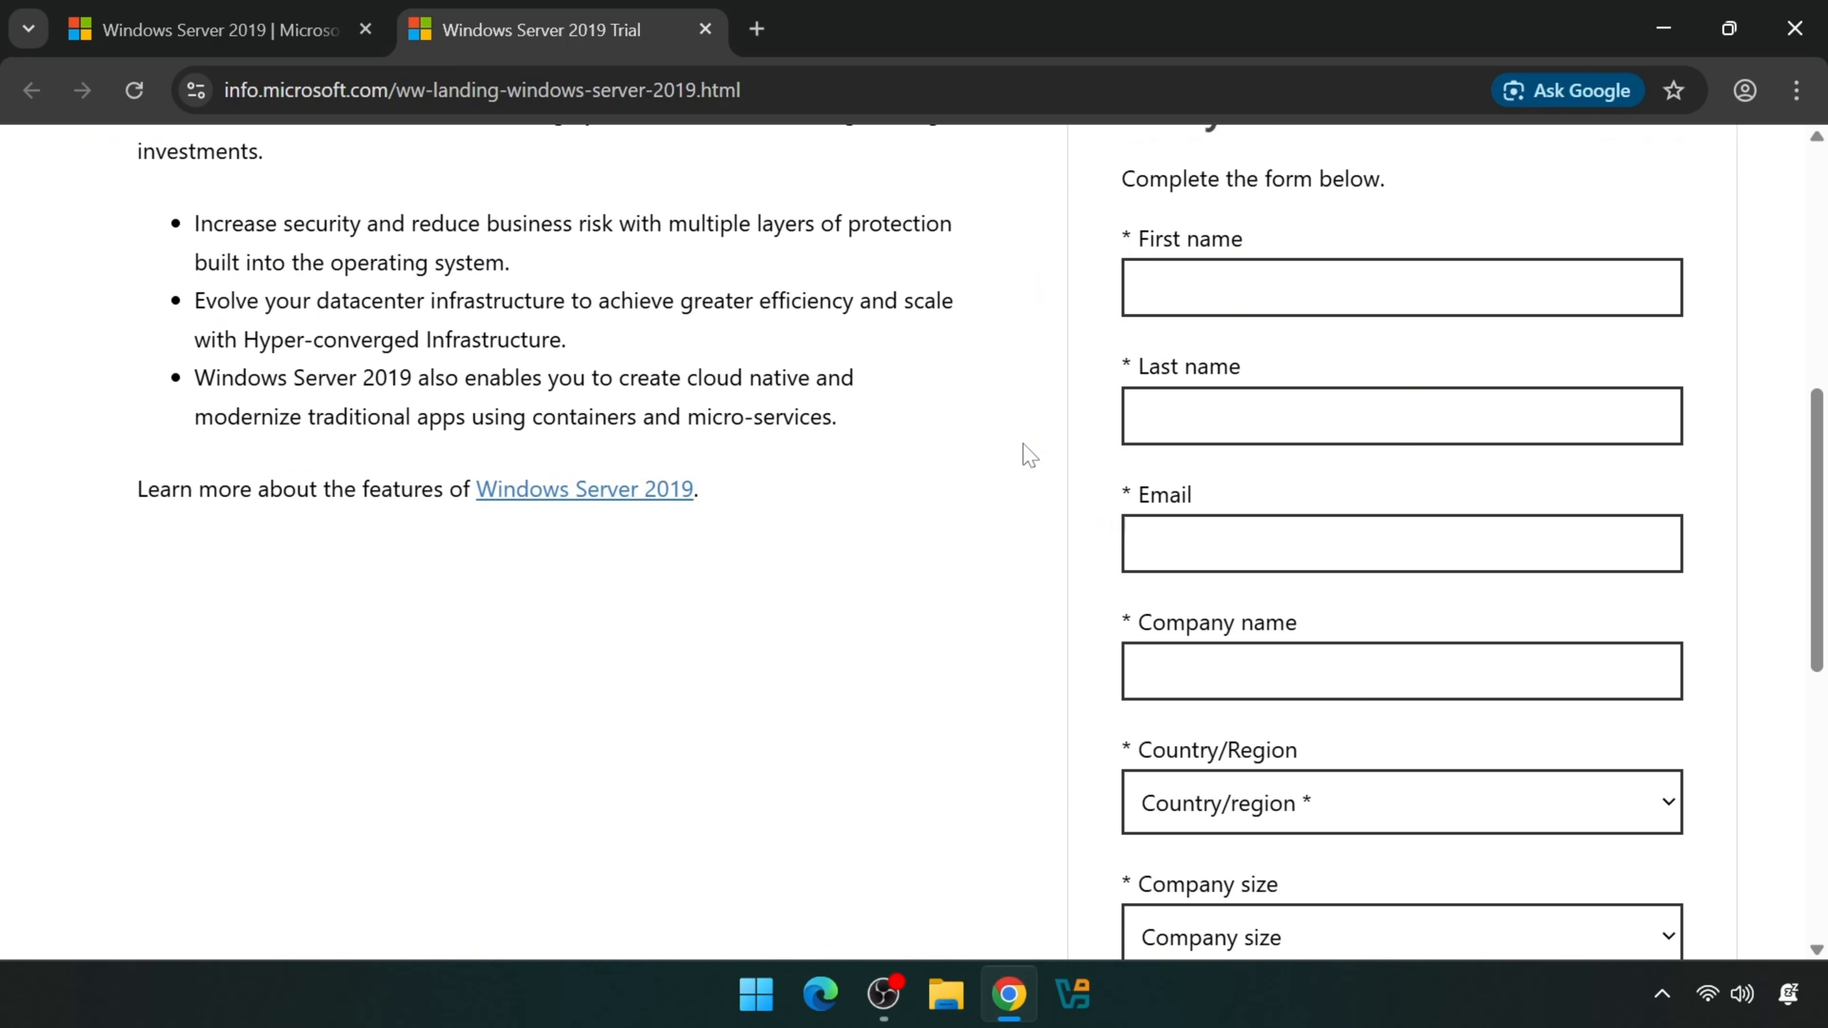
pyautogui.scroll(-10, 1030, 456)
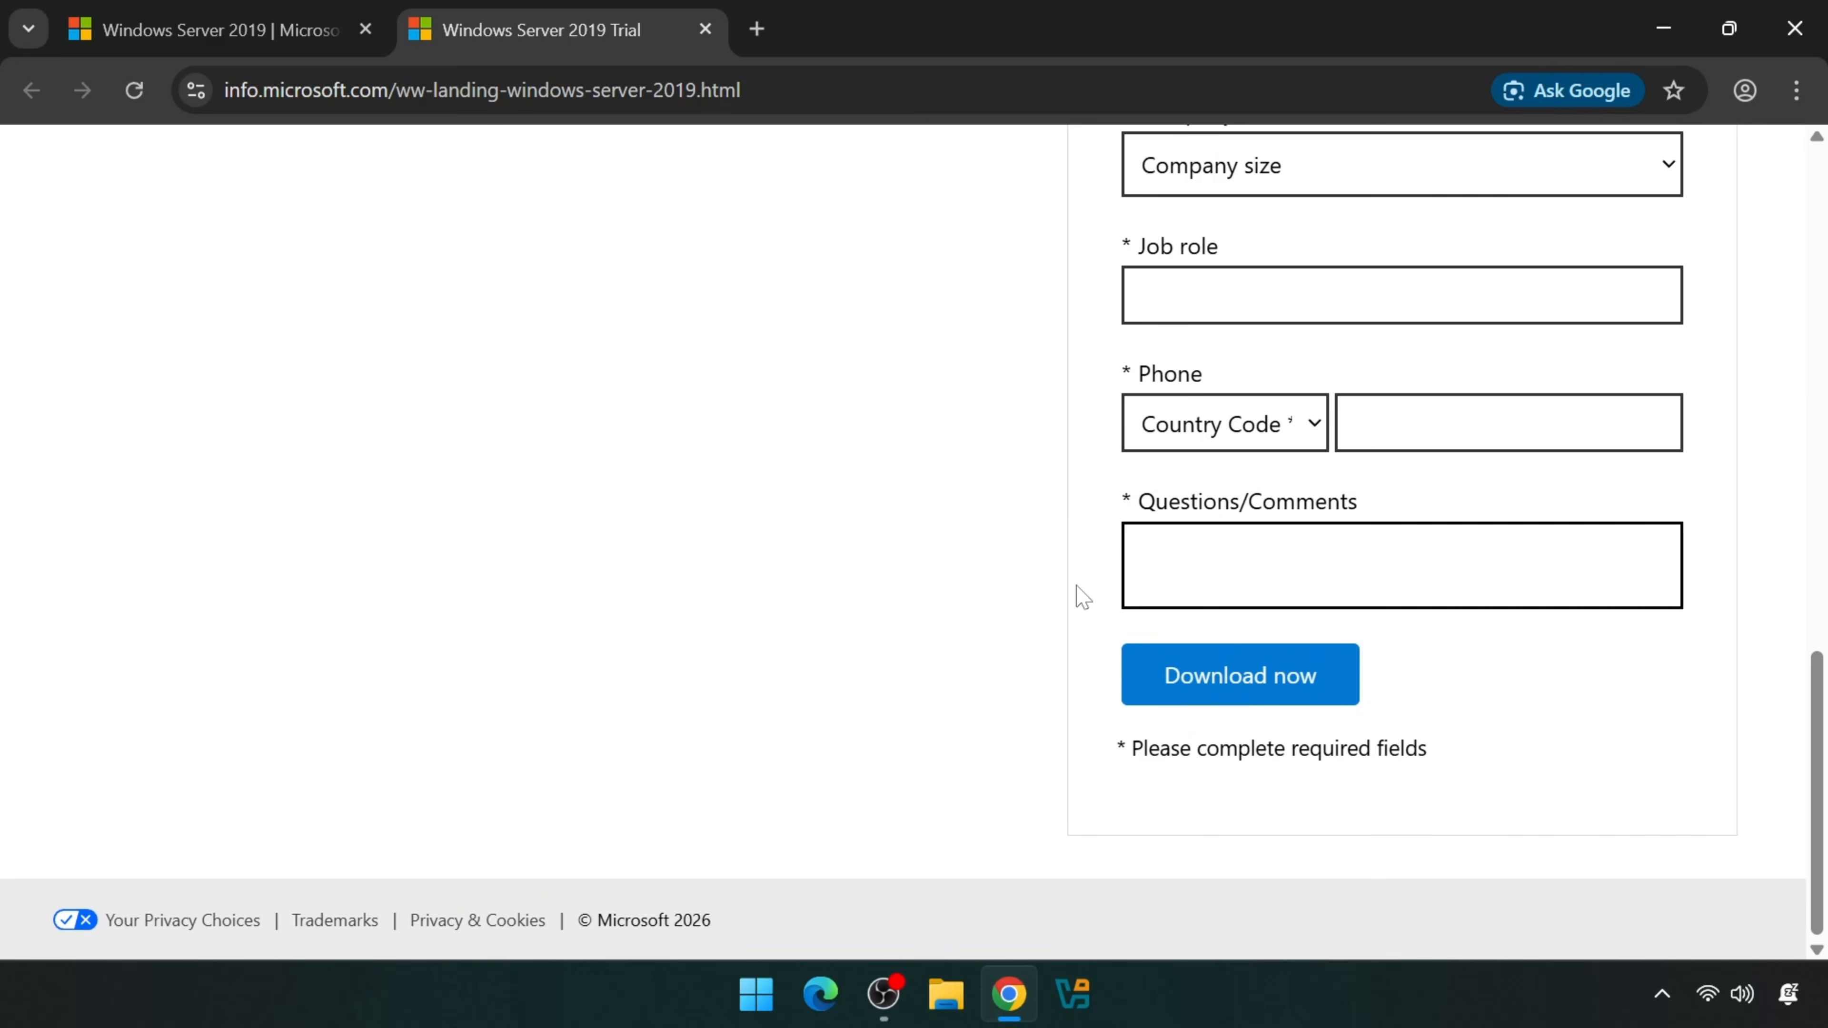
pyautogui.click(1154, 675)
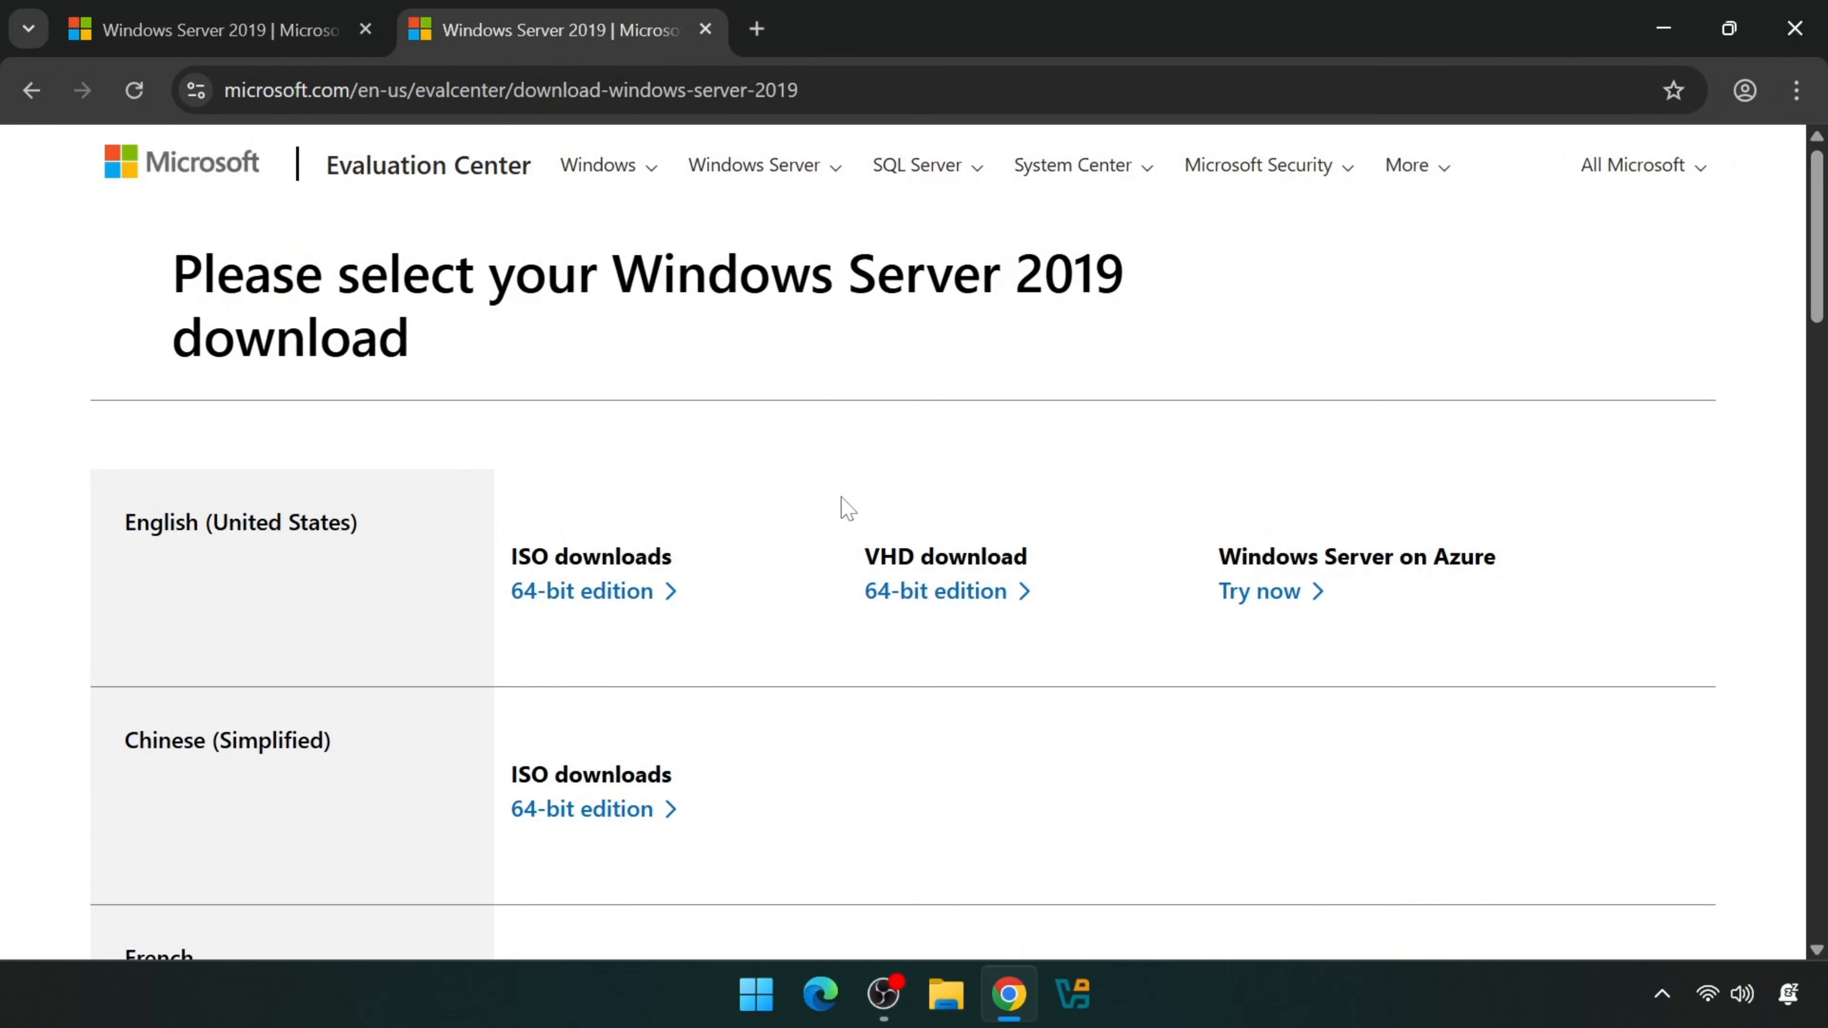
# - Download the English (United States) 64-bit ISO and check its progress in Chrome's downloads panel
pyautogui.click(655, 601)
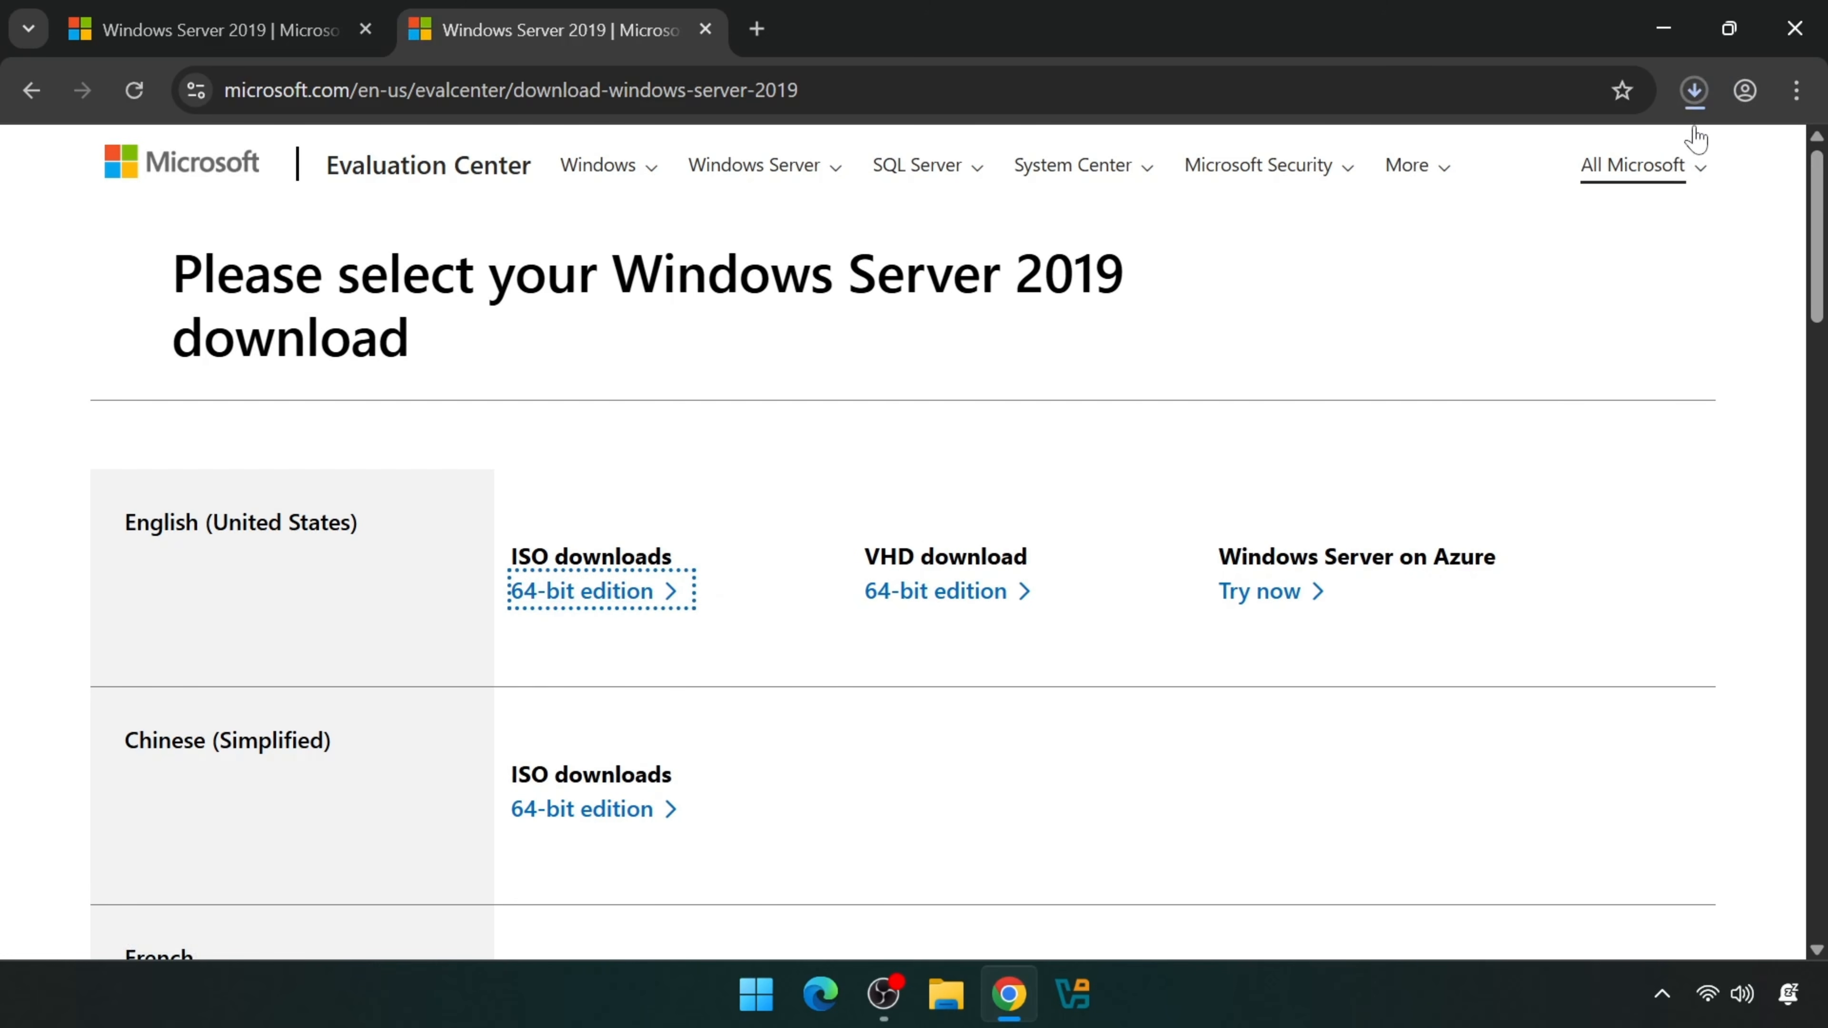
pyautogui.click(1694, 100)
pyautogui.moveTo(1542, 244)
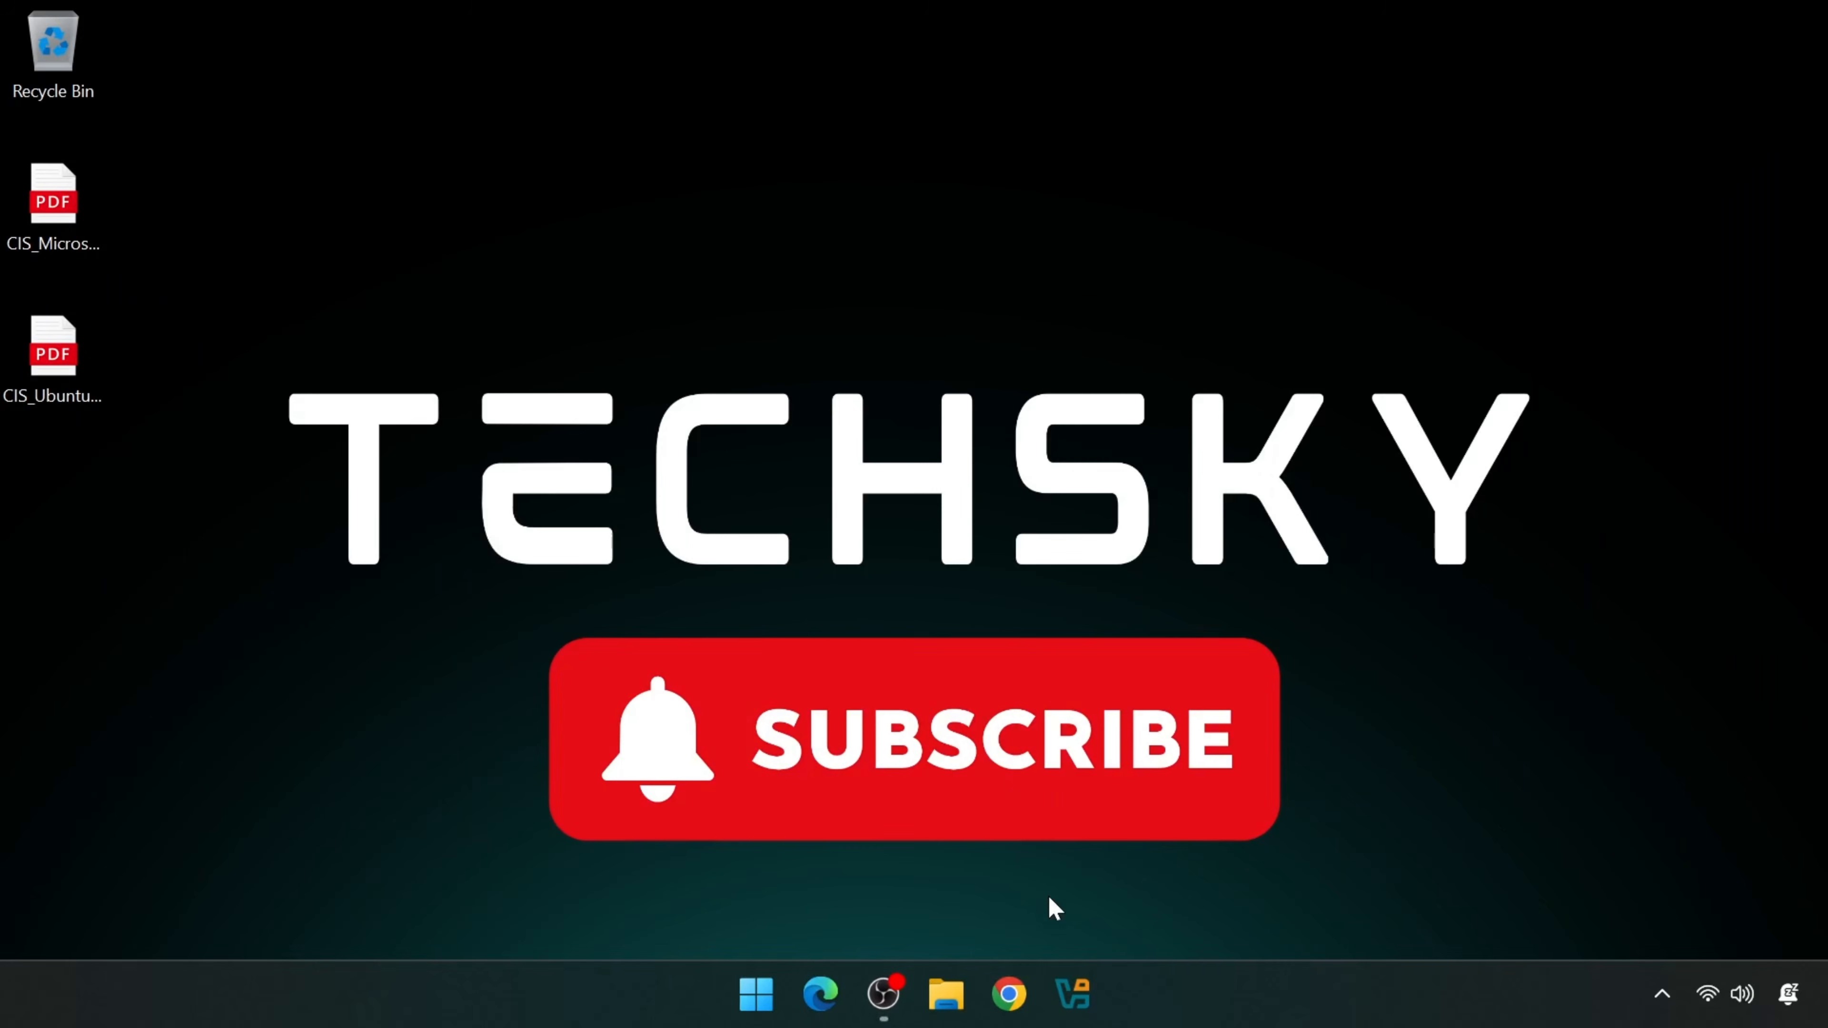
# - In VirtualBox Manager, start a new virtual machine named Windows-DC and check its storage folder
pyautogui.click(1074, 989)
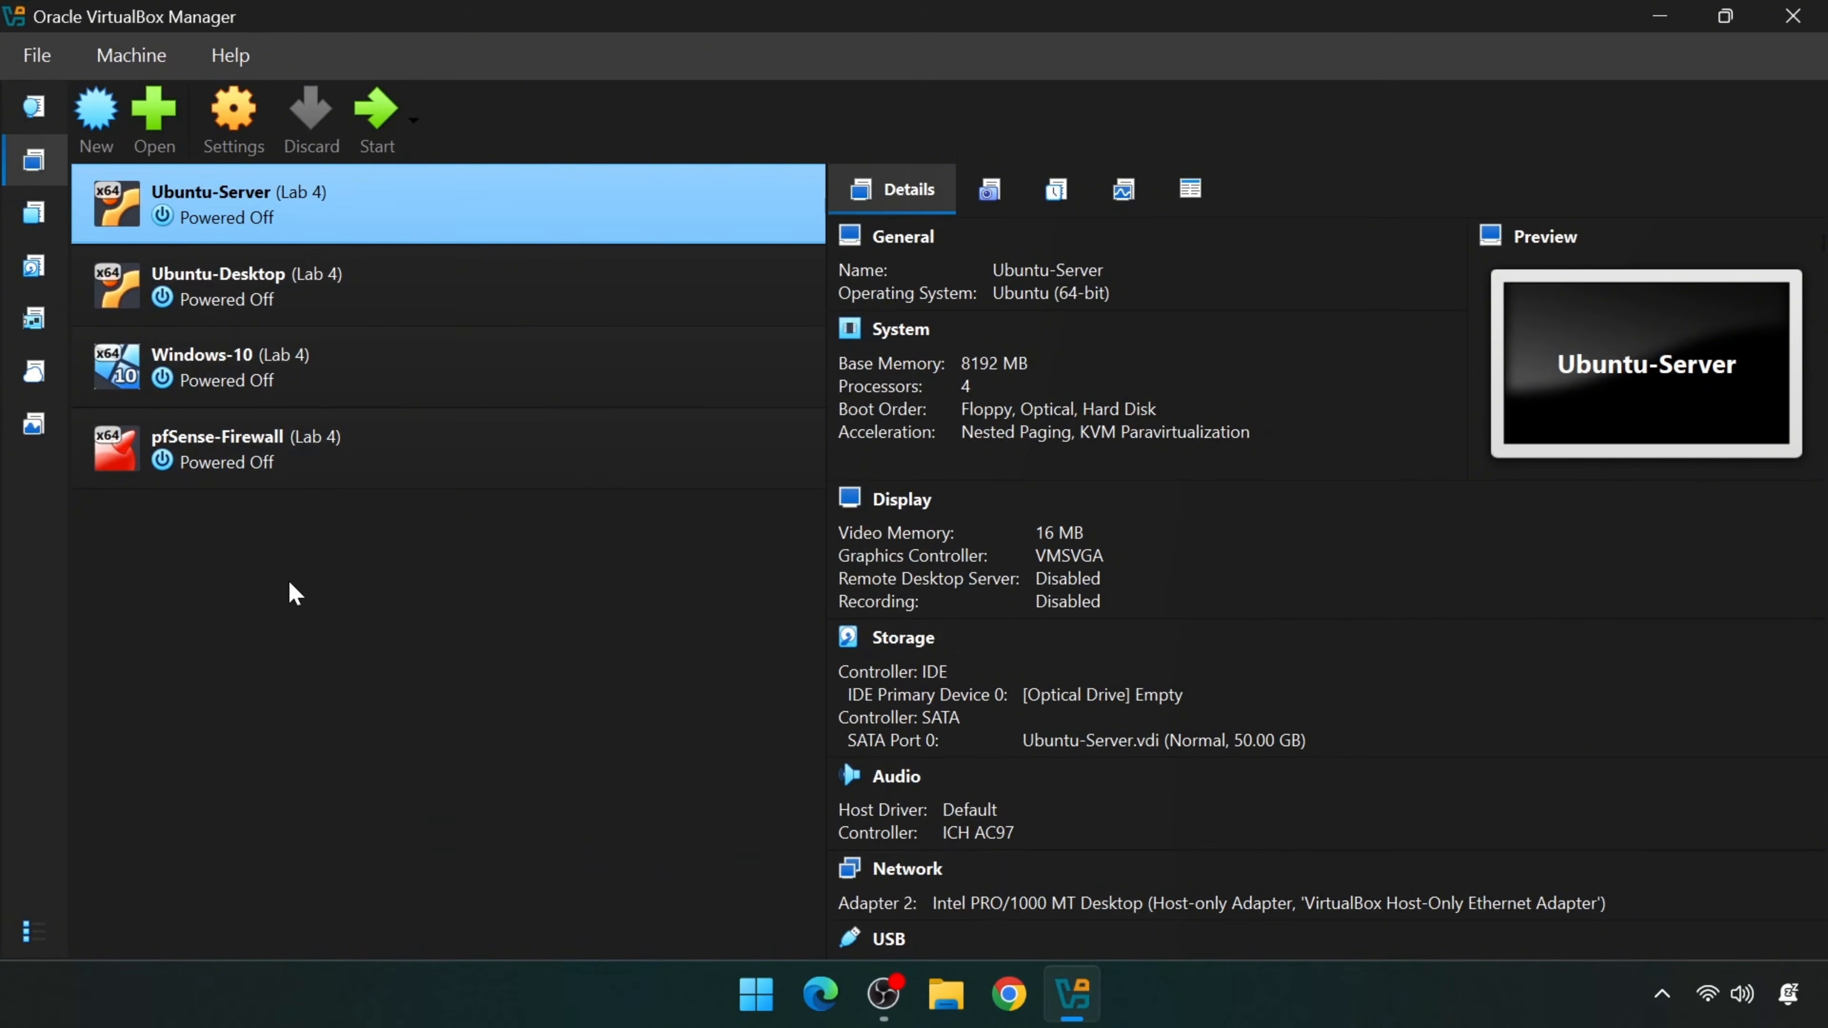
pyautogui.click(92, 144)
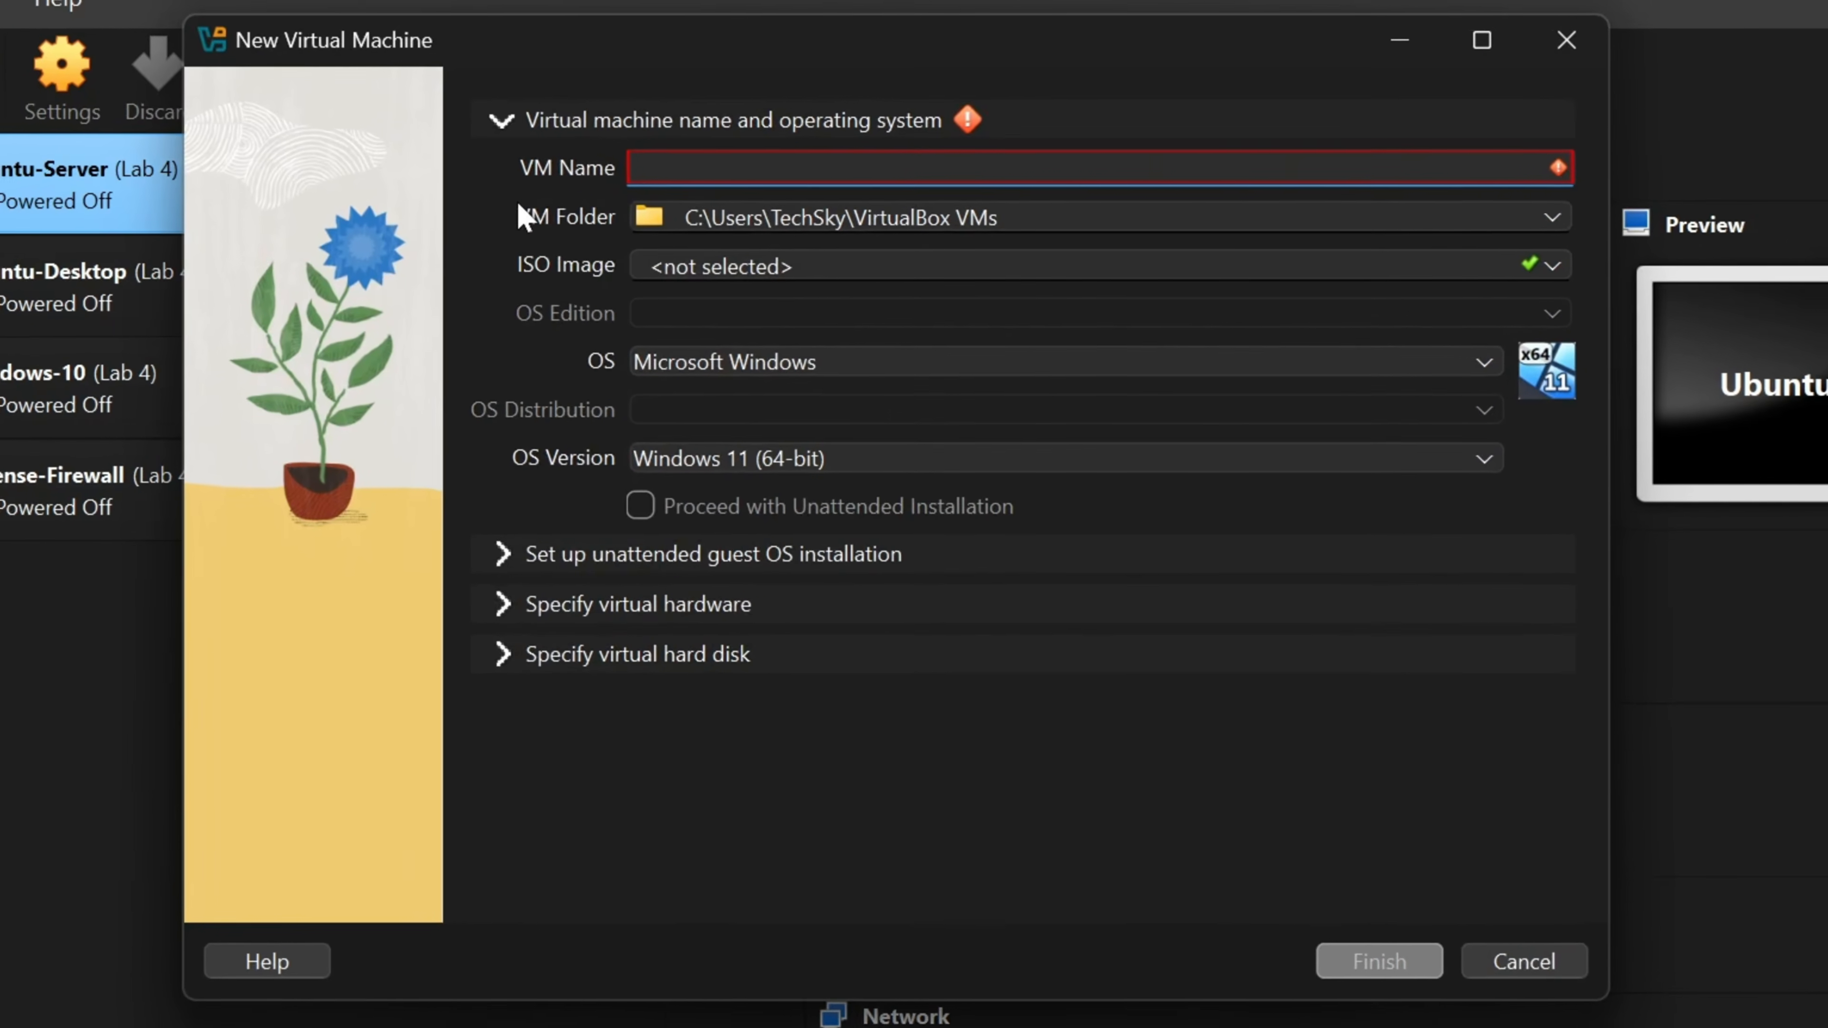
pyautogui.write('Windows-DC')
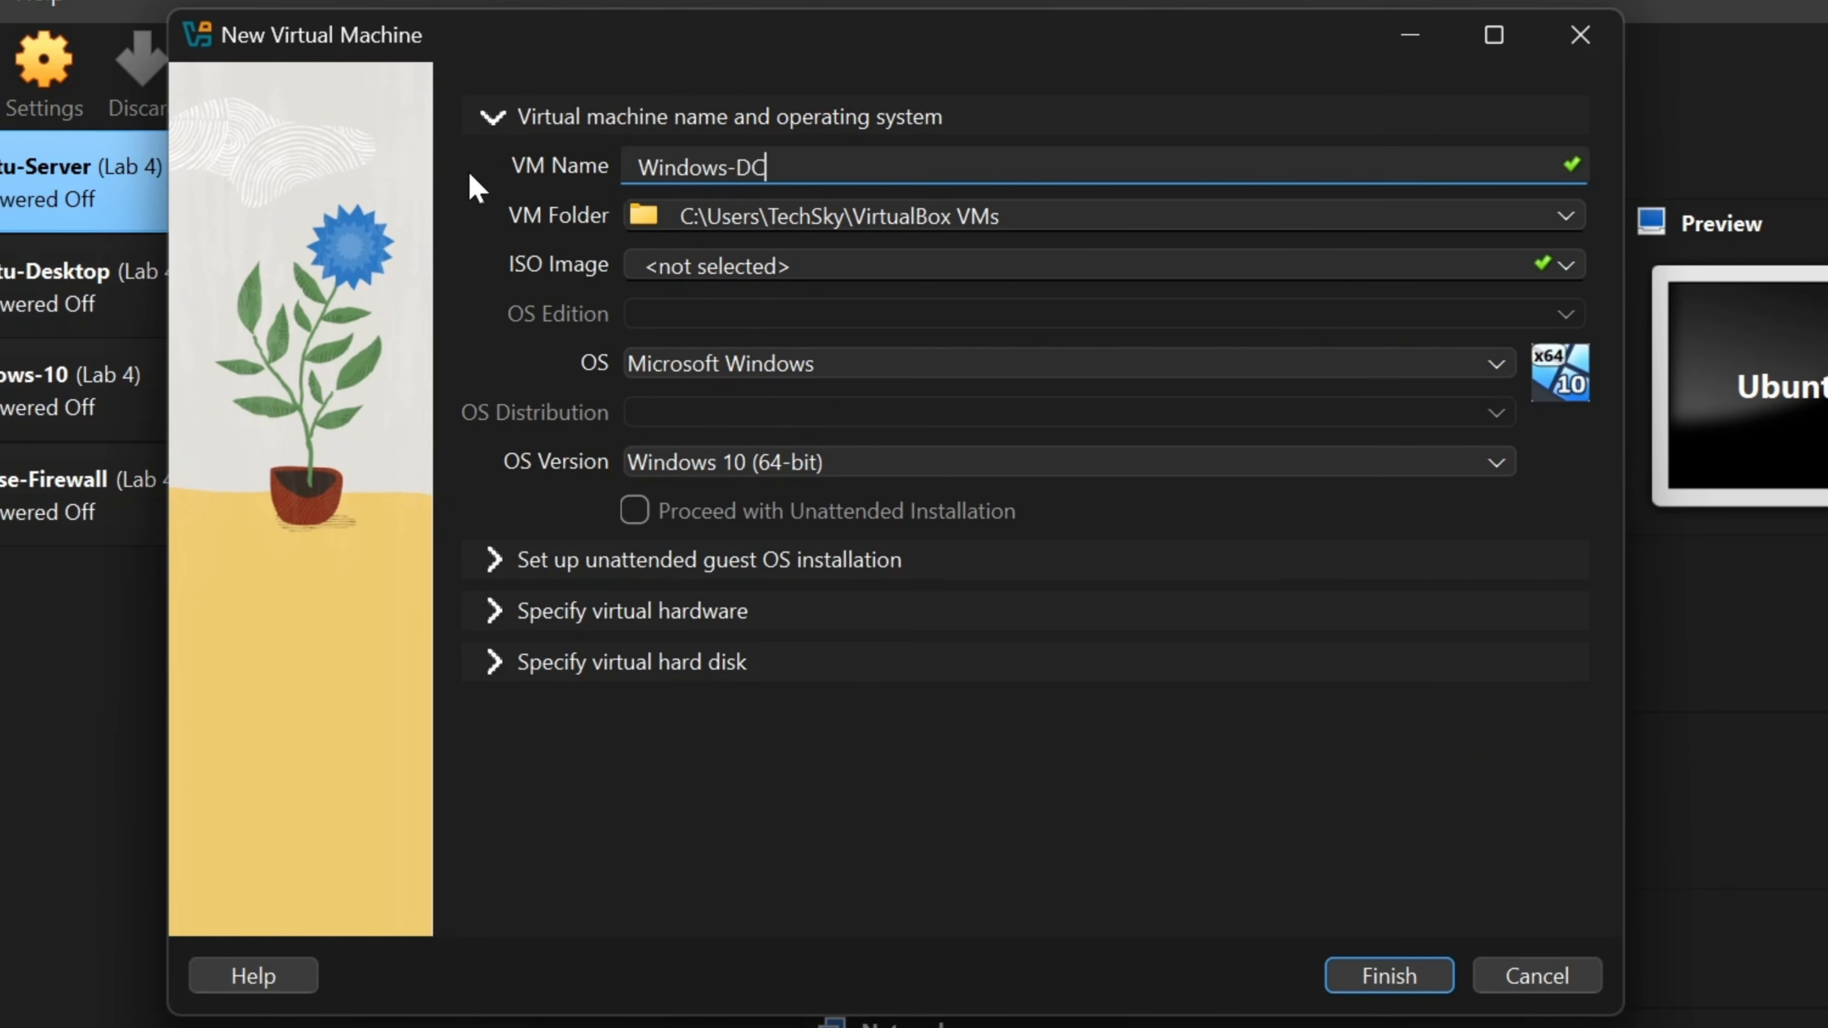
pyautogui.click(1561, 216)
pyautogui.click(1563, 218)
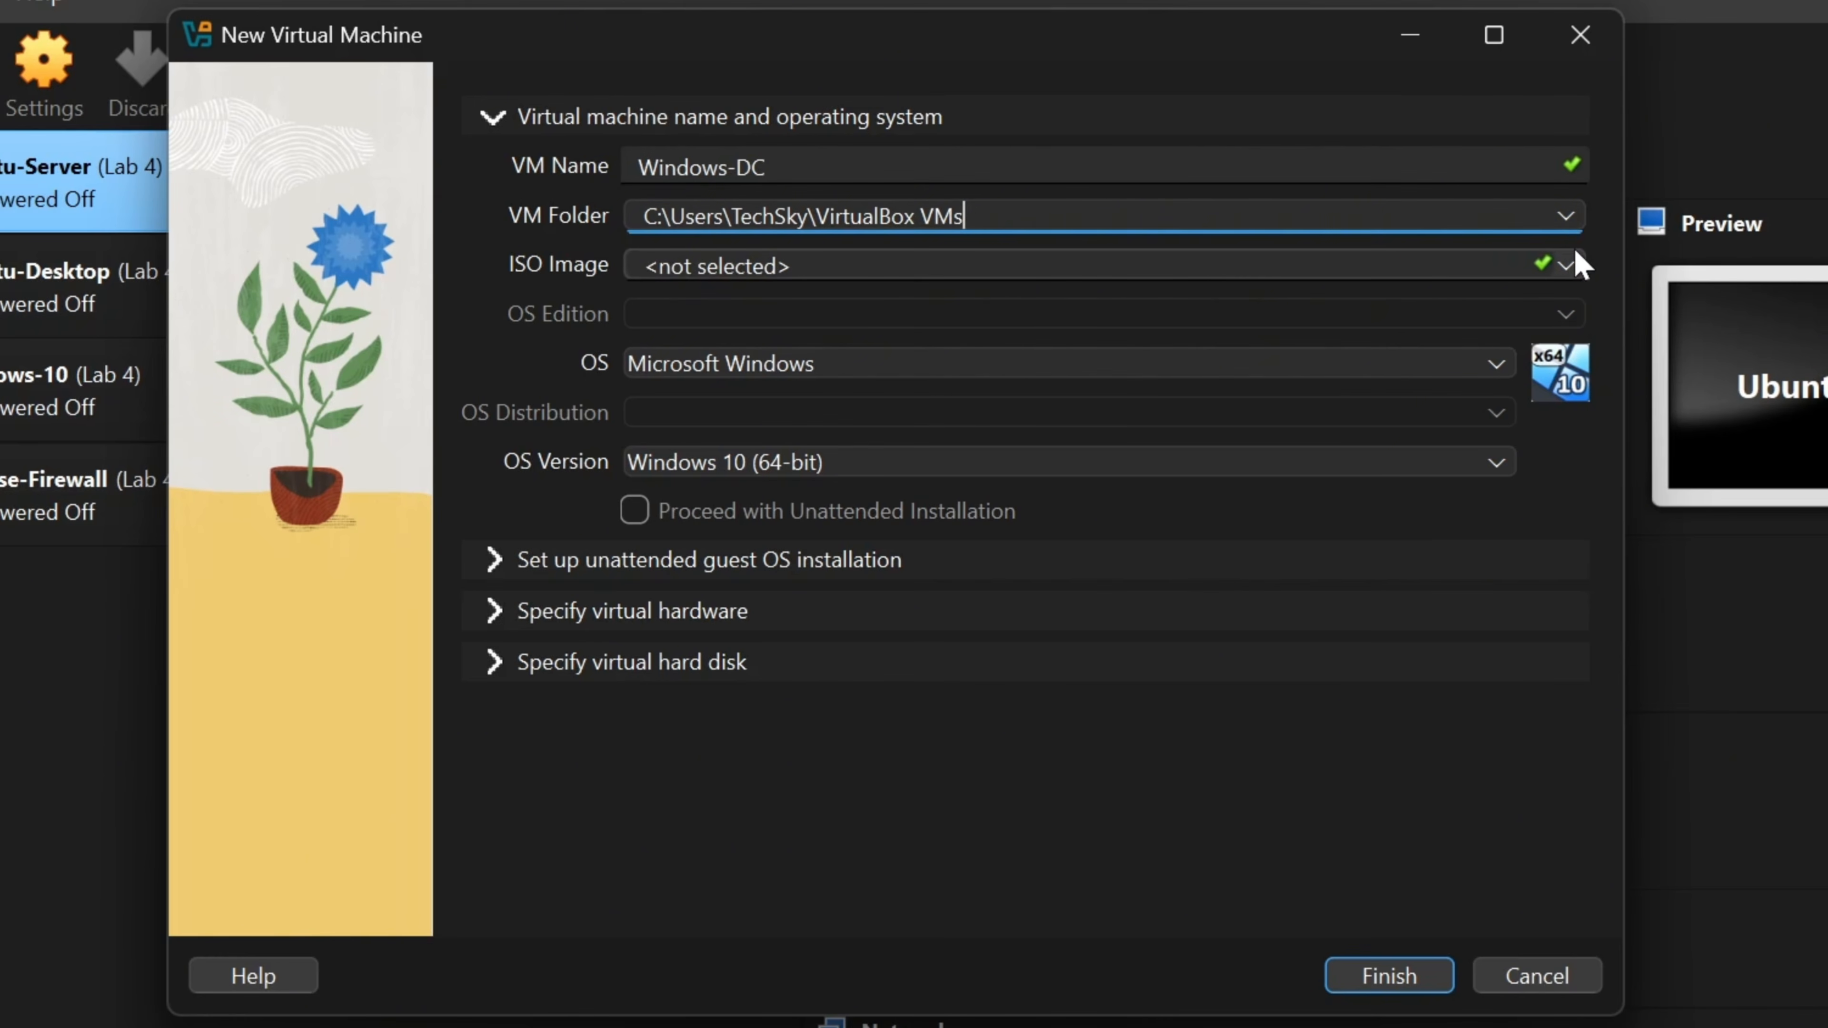
# - Attach the Windows Server 2019 ISO from Downloads and turn off unattended installation
pyautogui.click(1576, 253)
pyautogui.click(1368, 337)
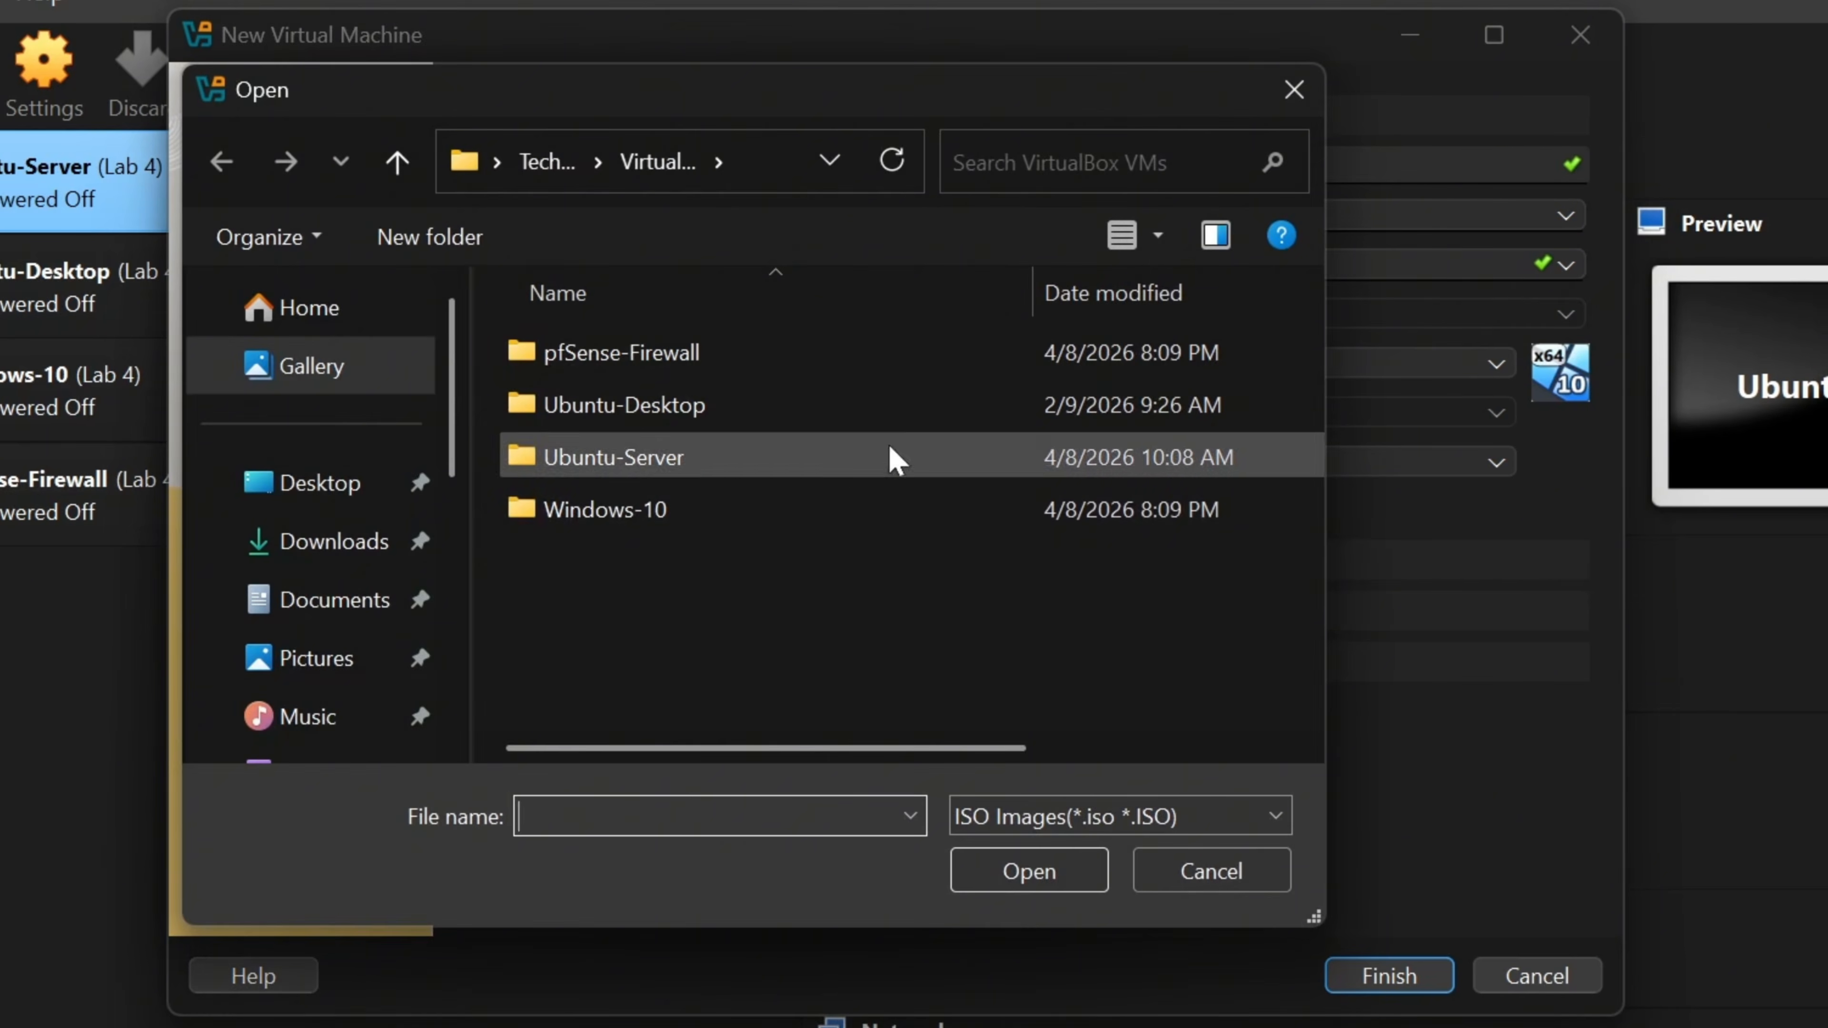
pyautogui.click(339, 541)
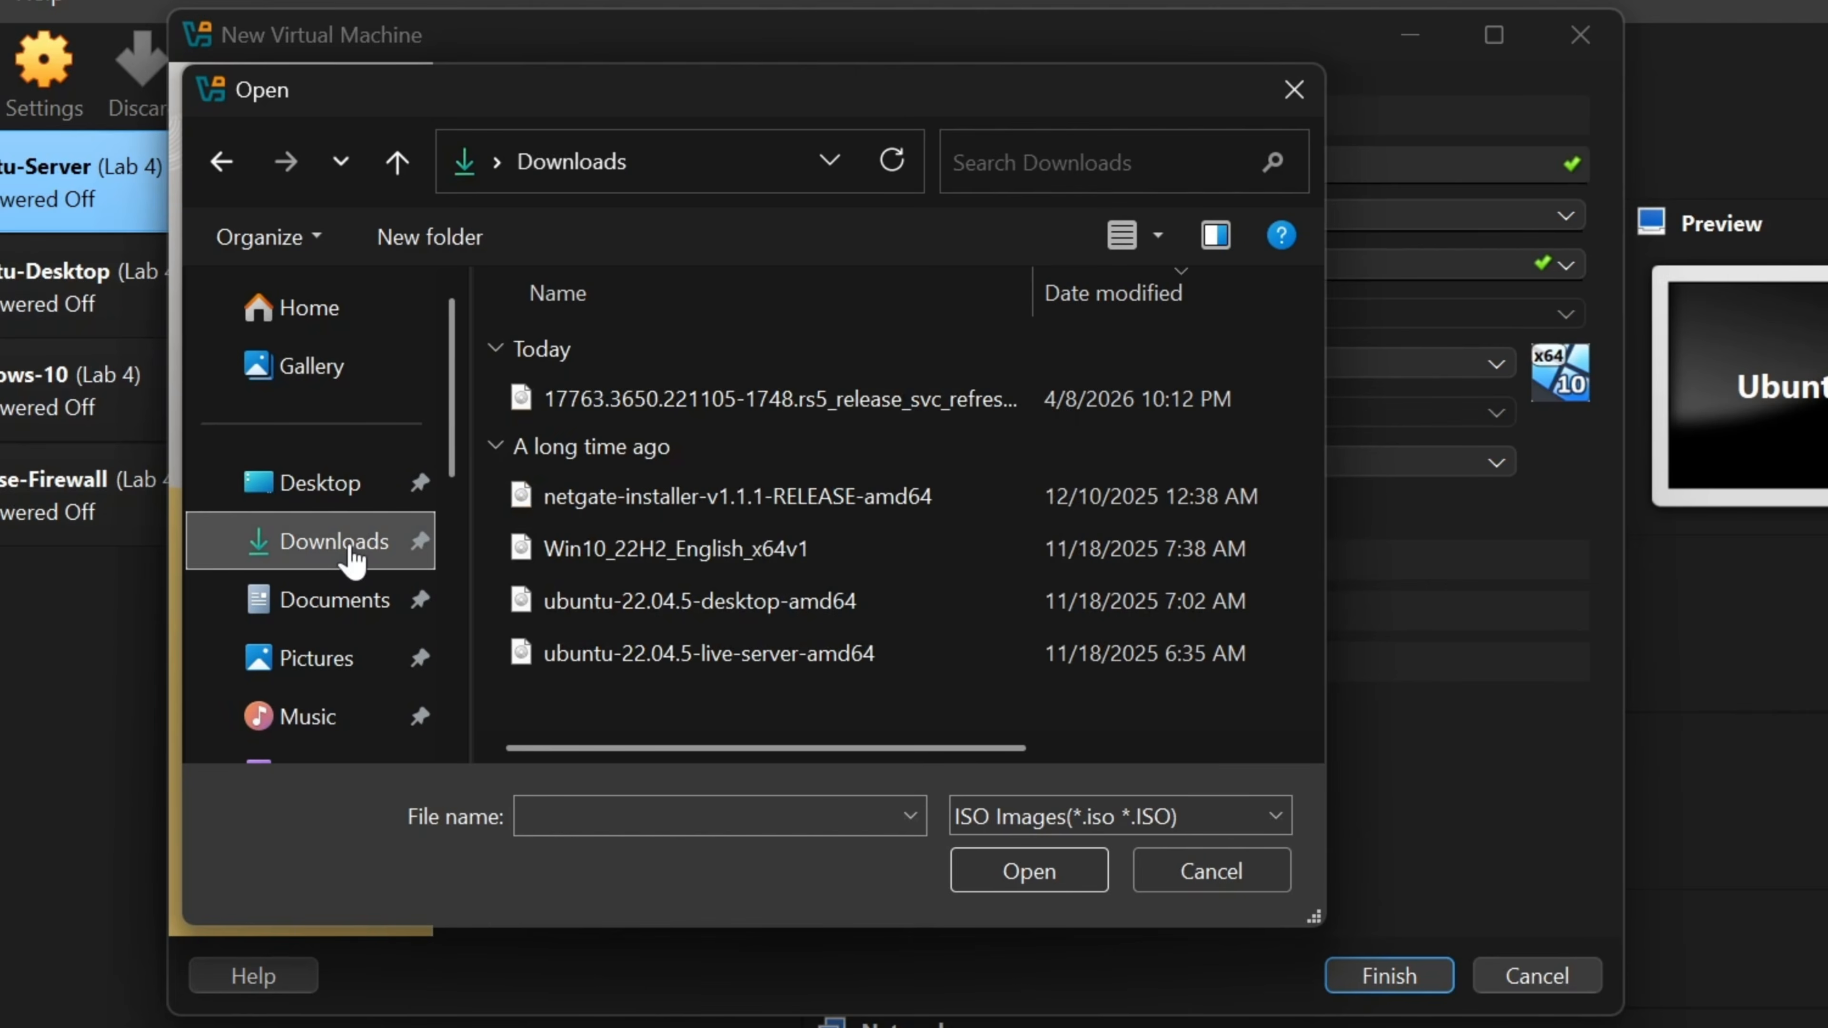
pyautogui.click(1017, 411)
pyautogui.click(1080, 870)
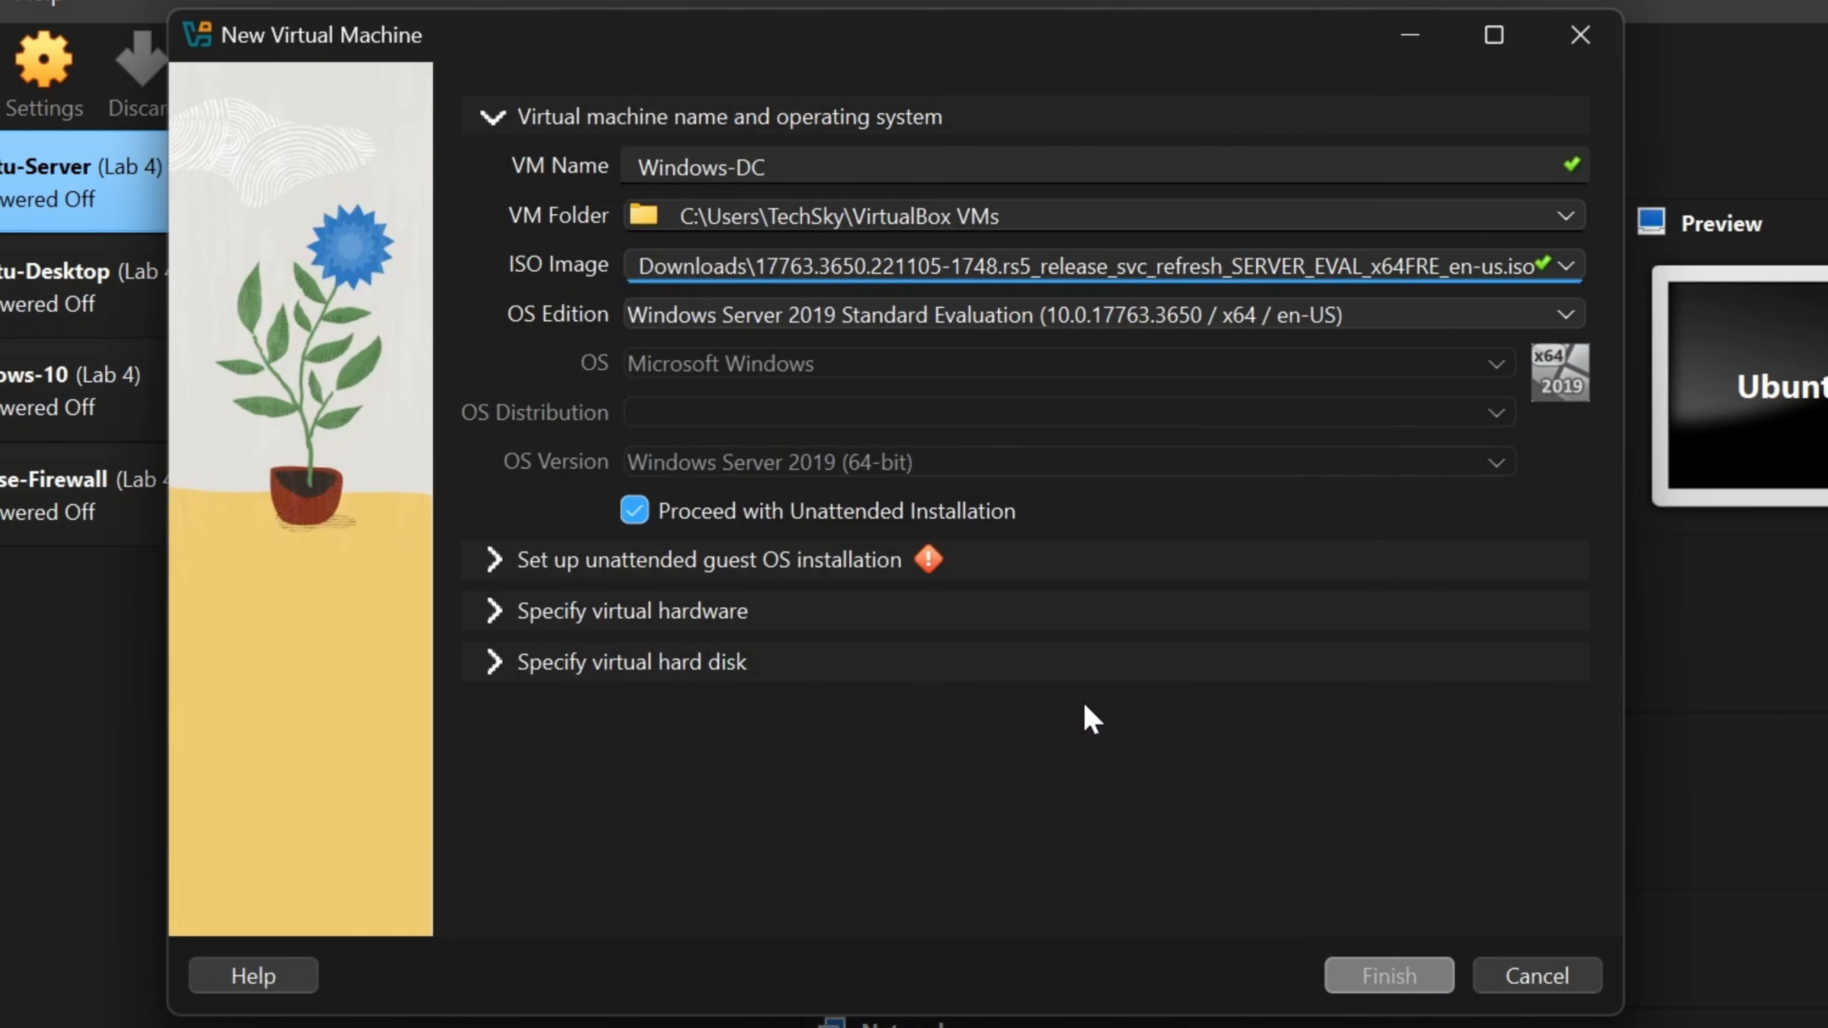
pyautogui.click(637, 512)
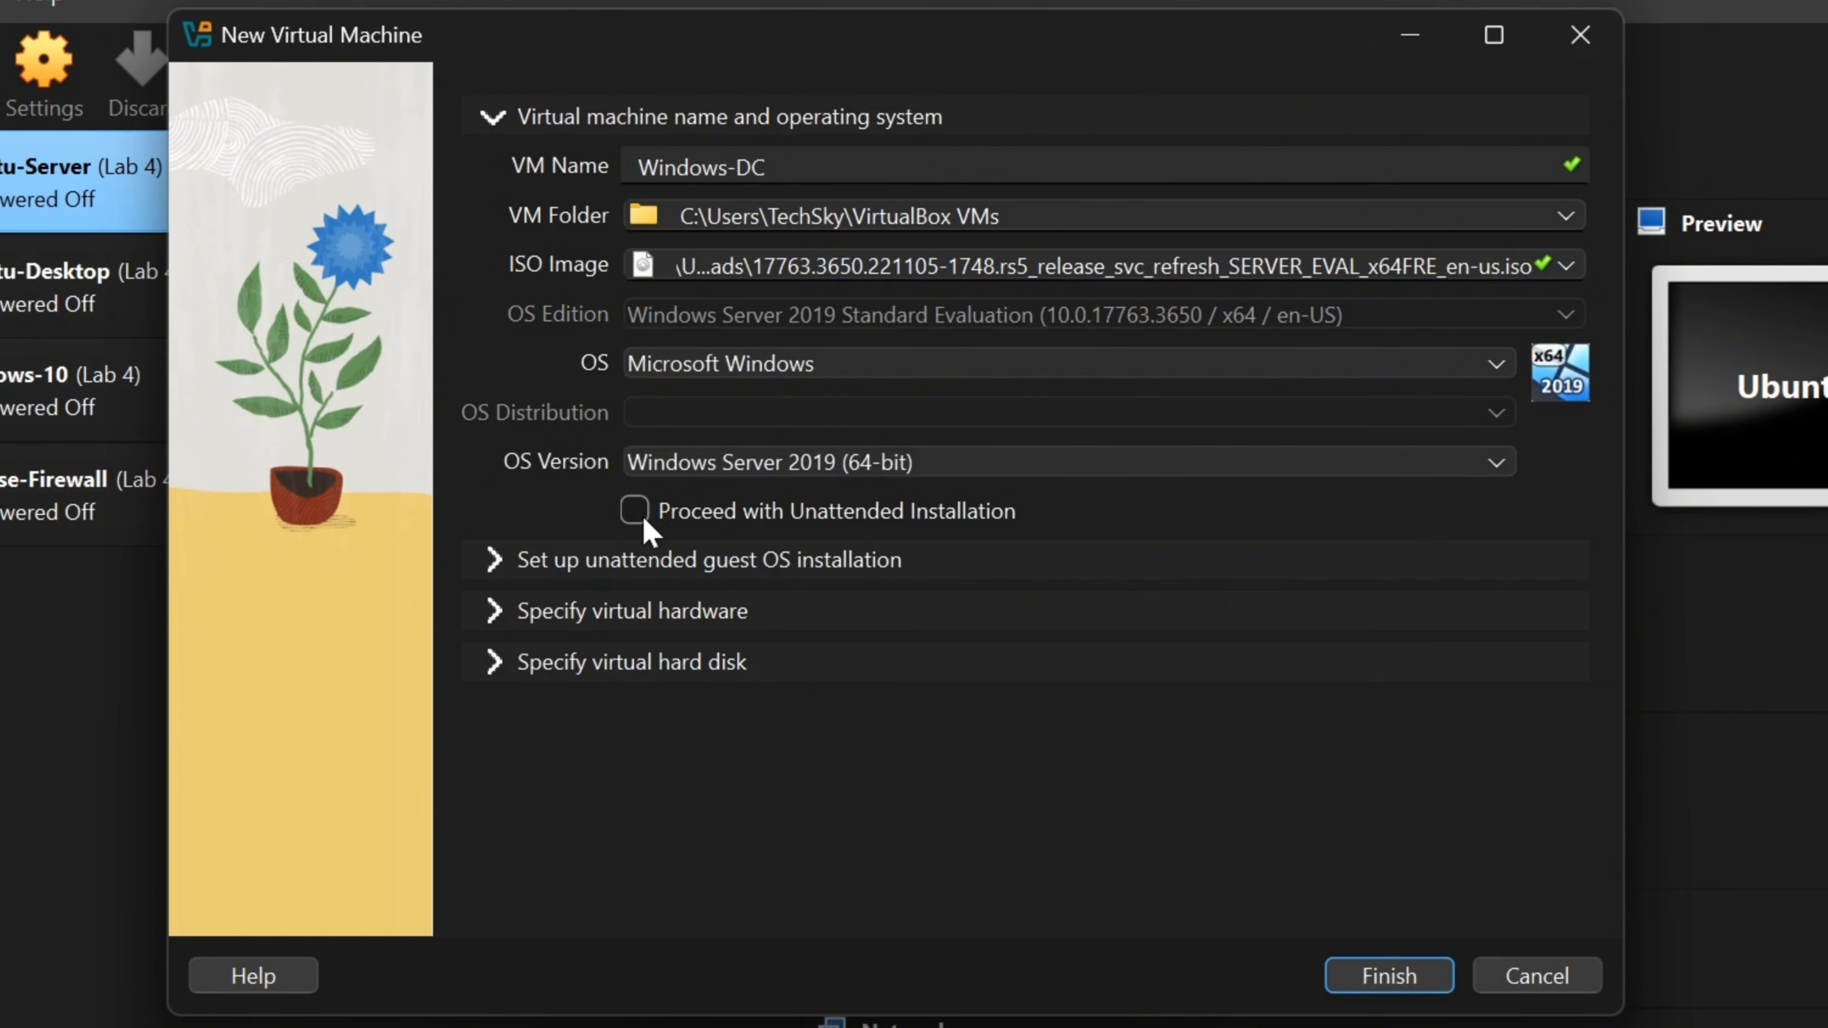
pyautogui.click(497, 556)
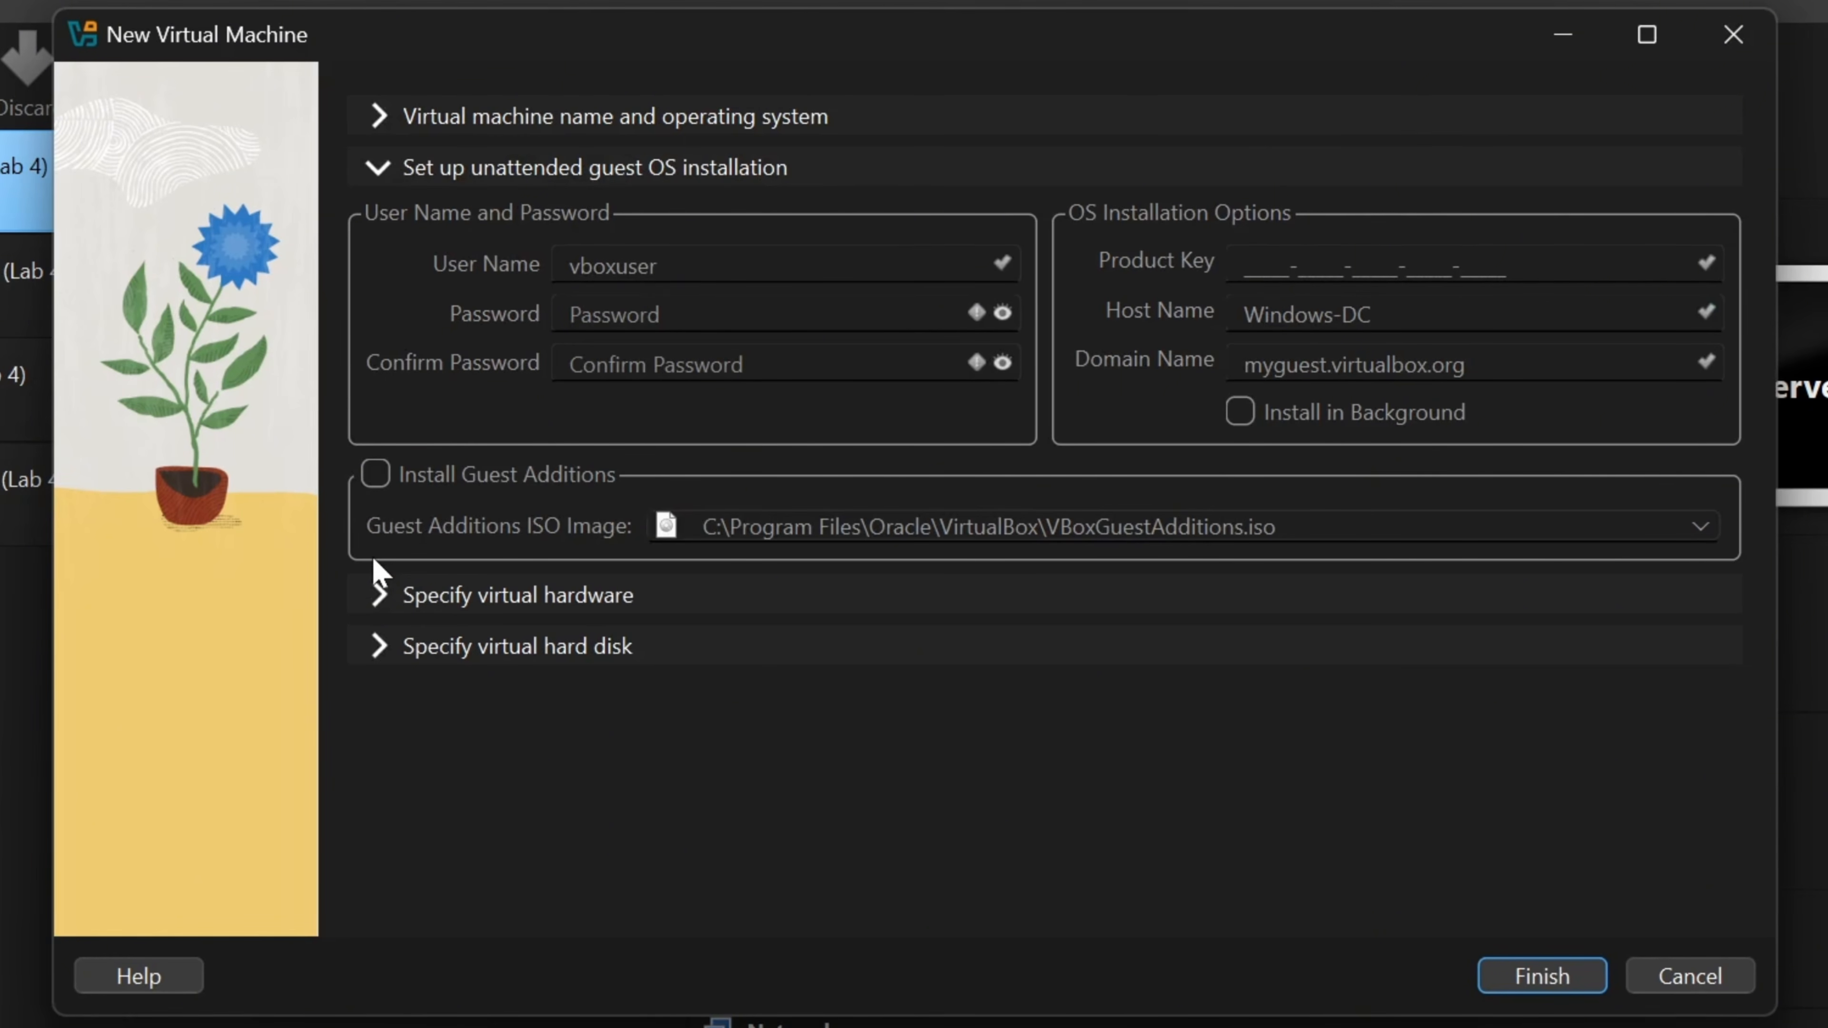
# - Give Windows-DC 4096 MB base memory and 2 CPUs
pyautogui.click(370, 596)
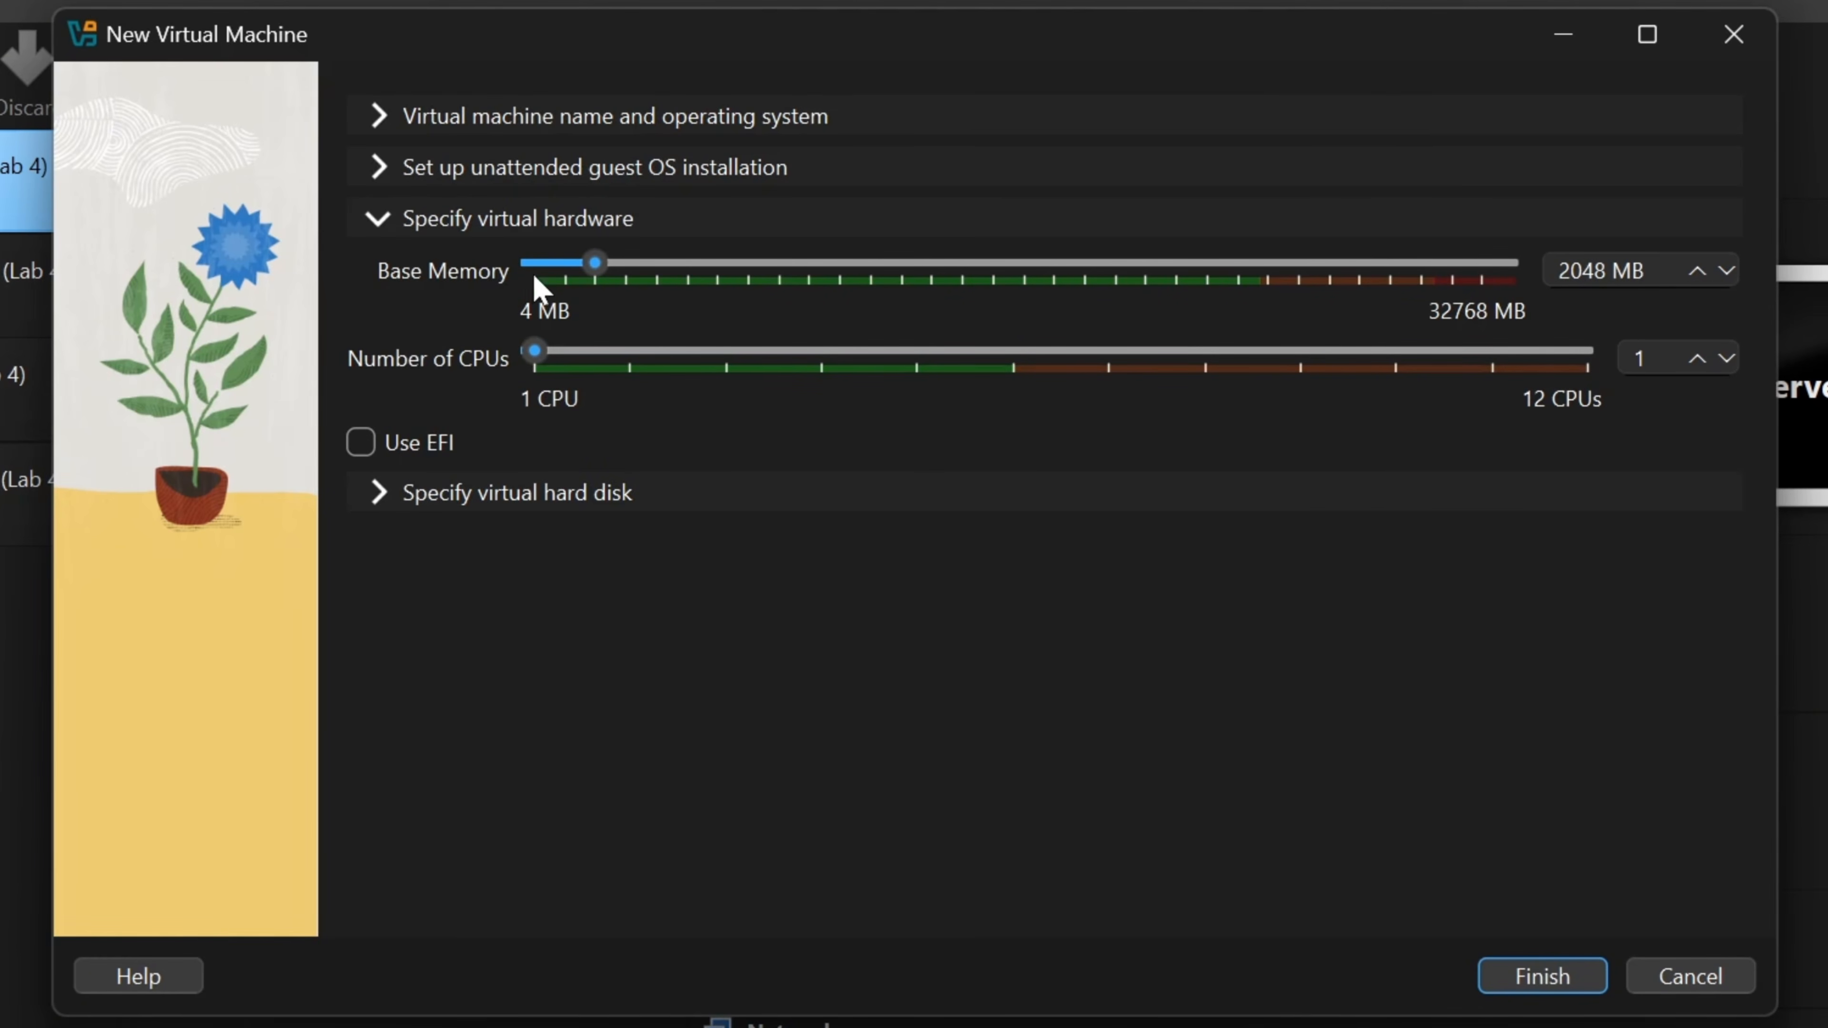
pyautogui.moveTo(592, 274); pyautogui.dragTo(650, 263)
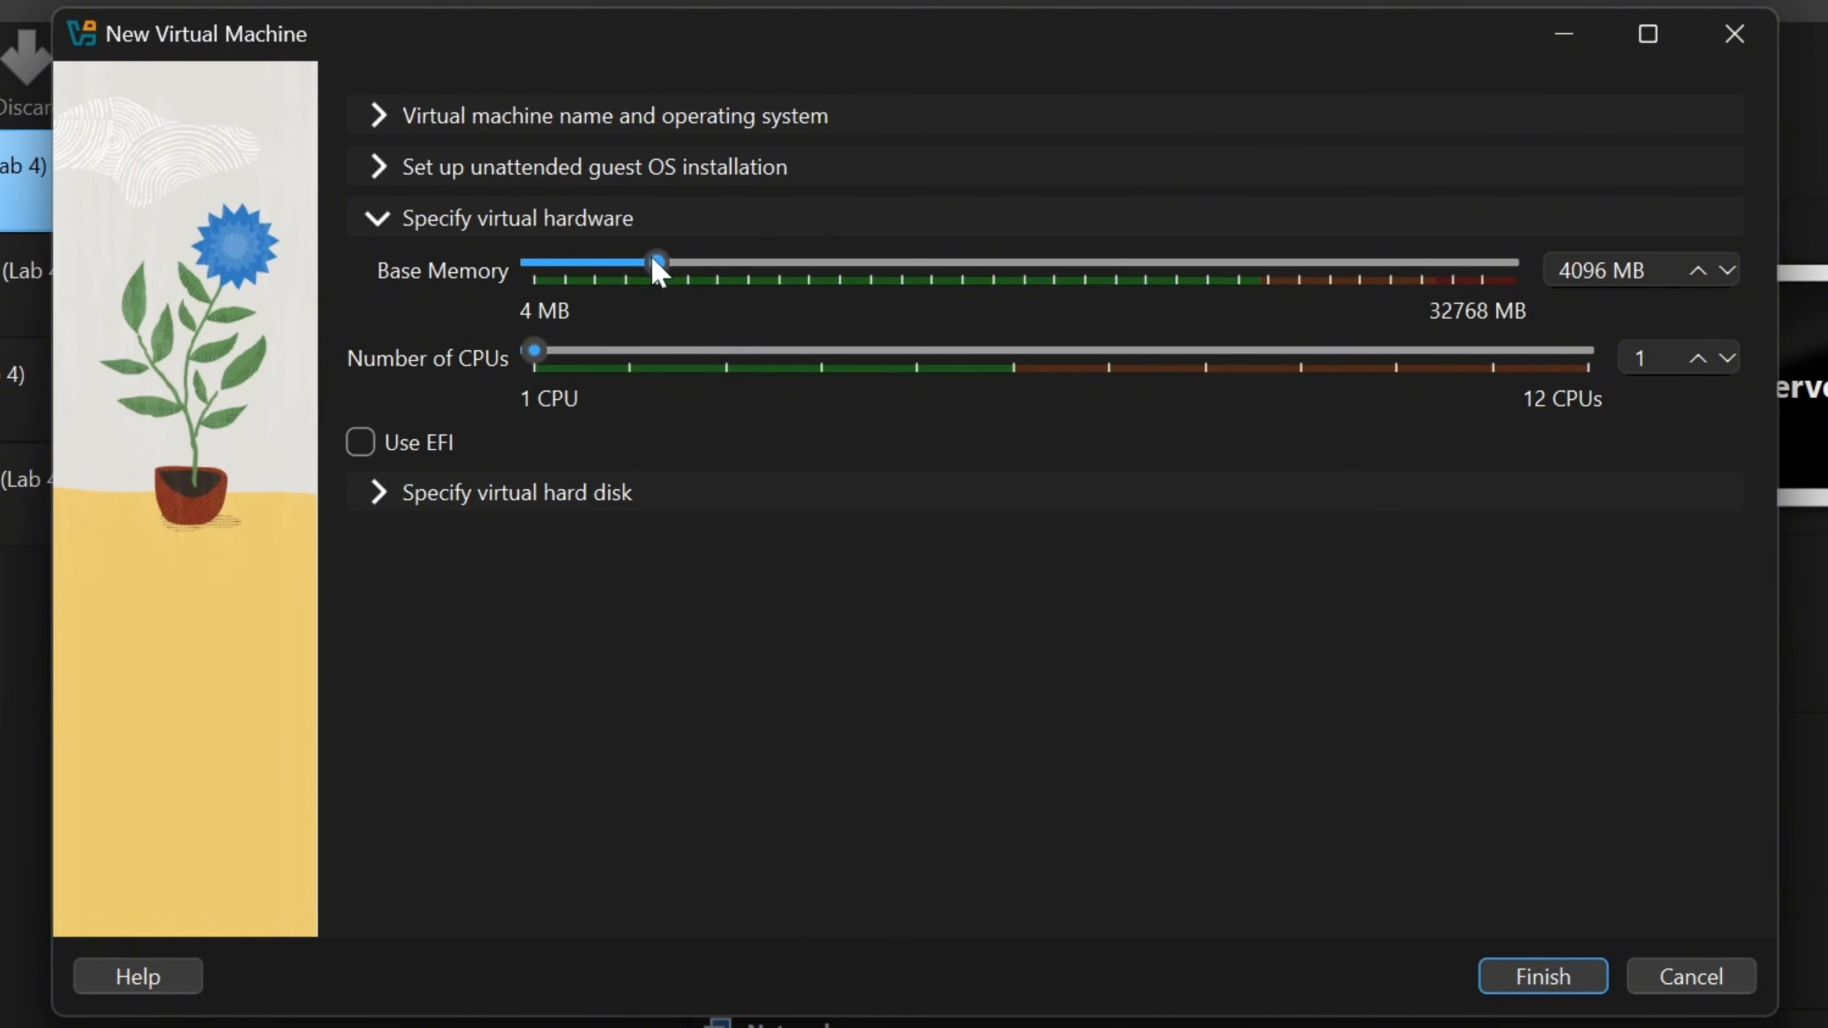
pyautogui.click(594, 358)
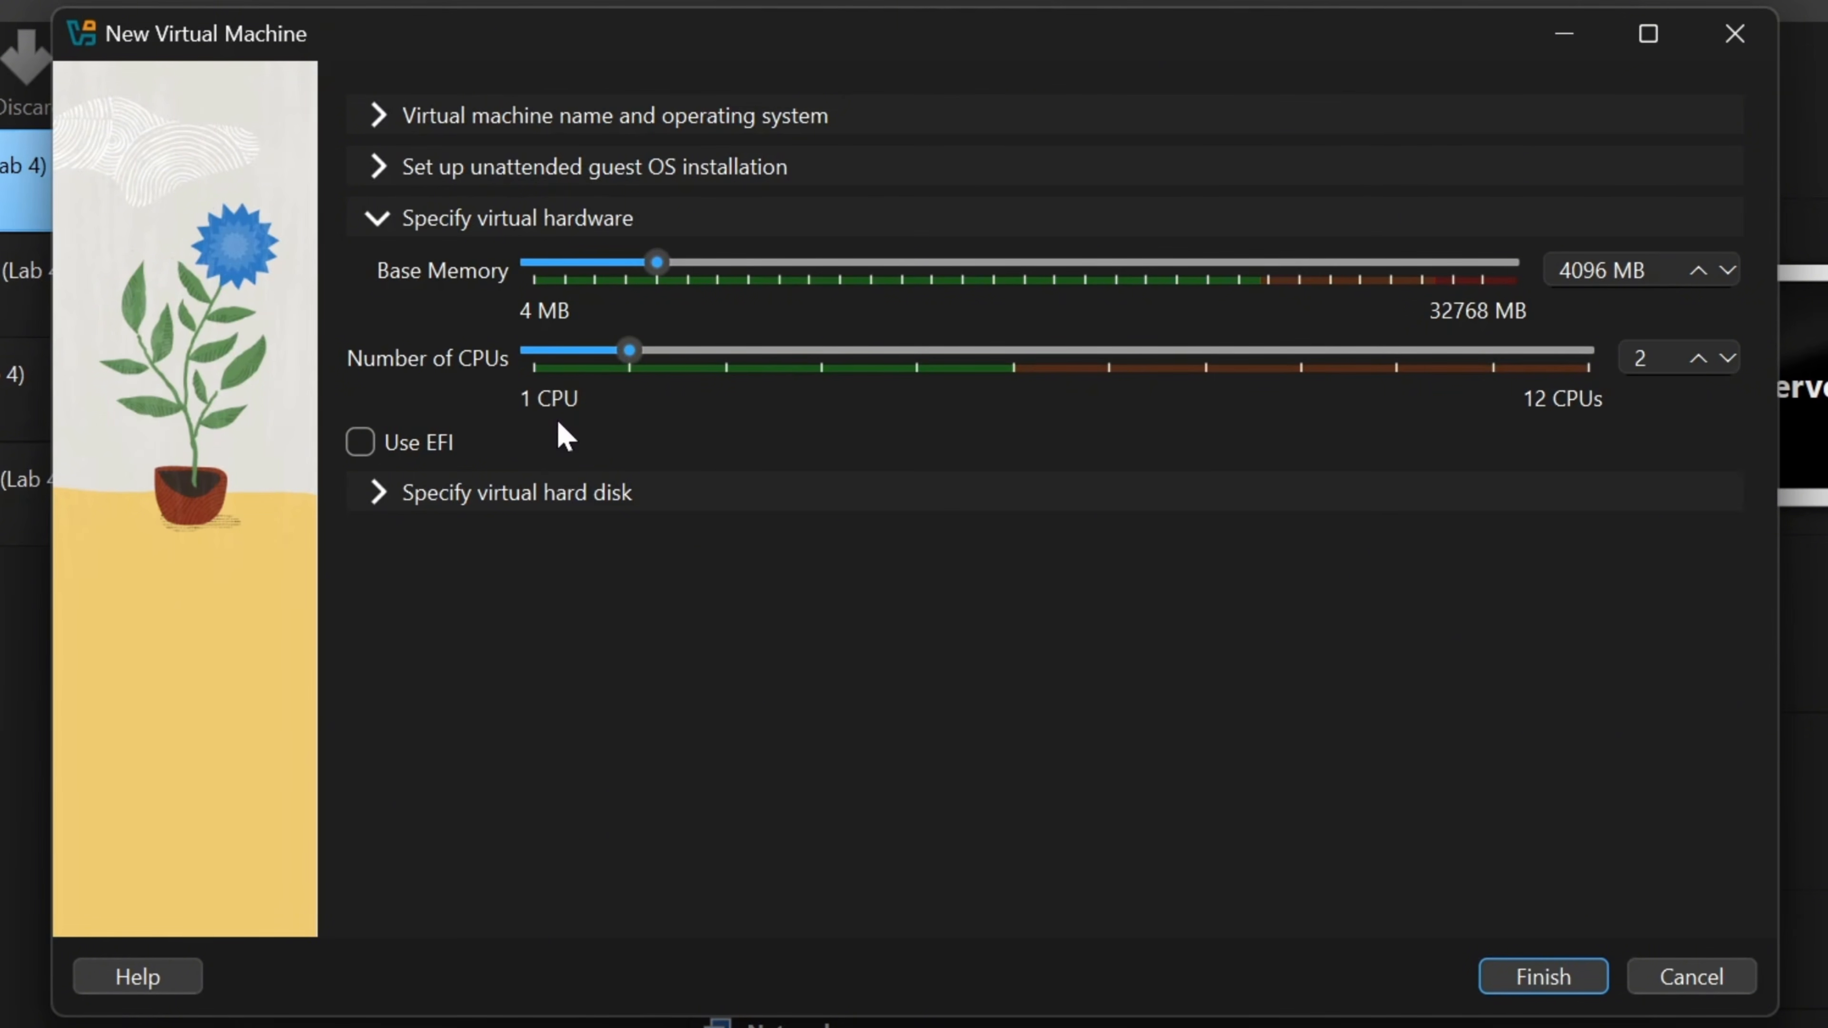
# - Set the virtual hard disk to 60 GB and finish creating the VM
pyautogui.click(377, 496)
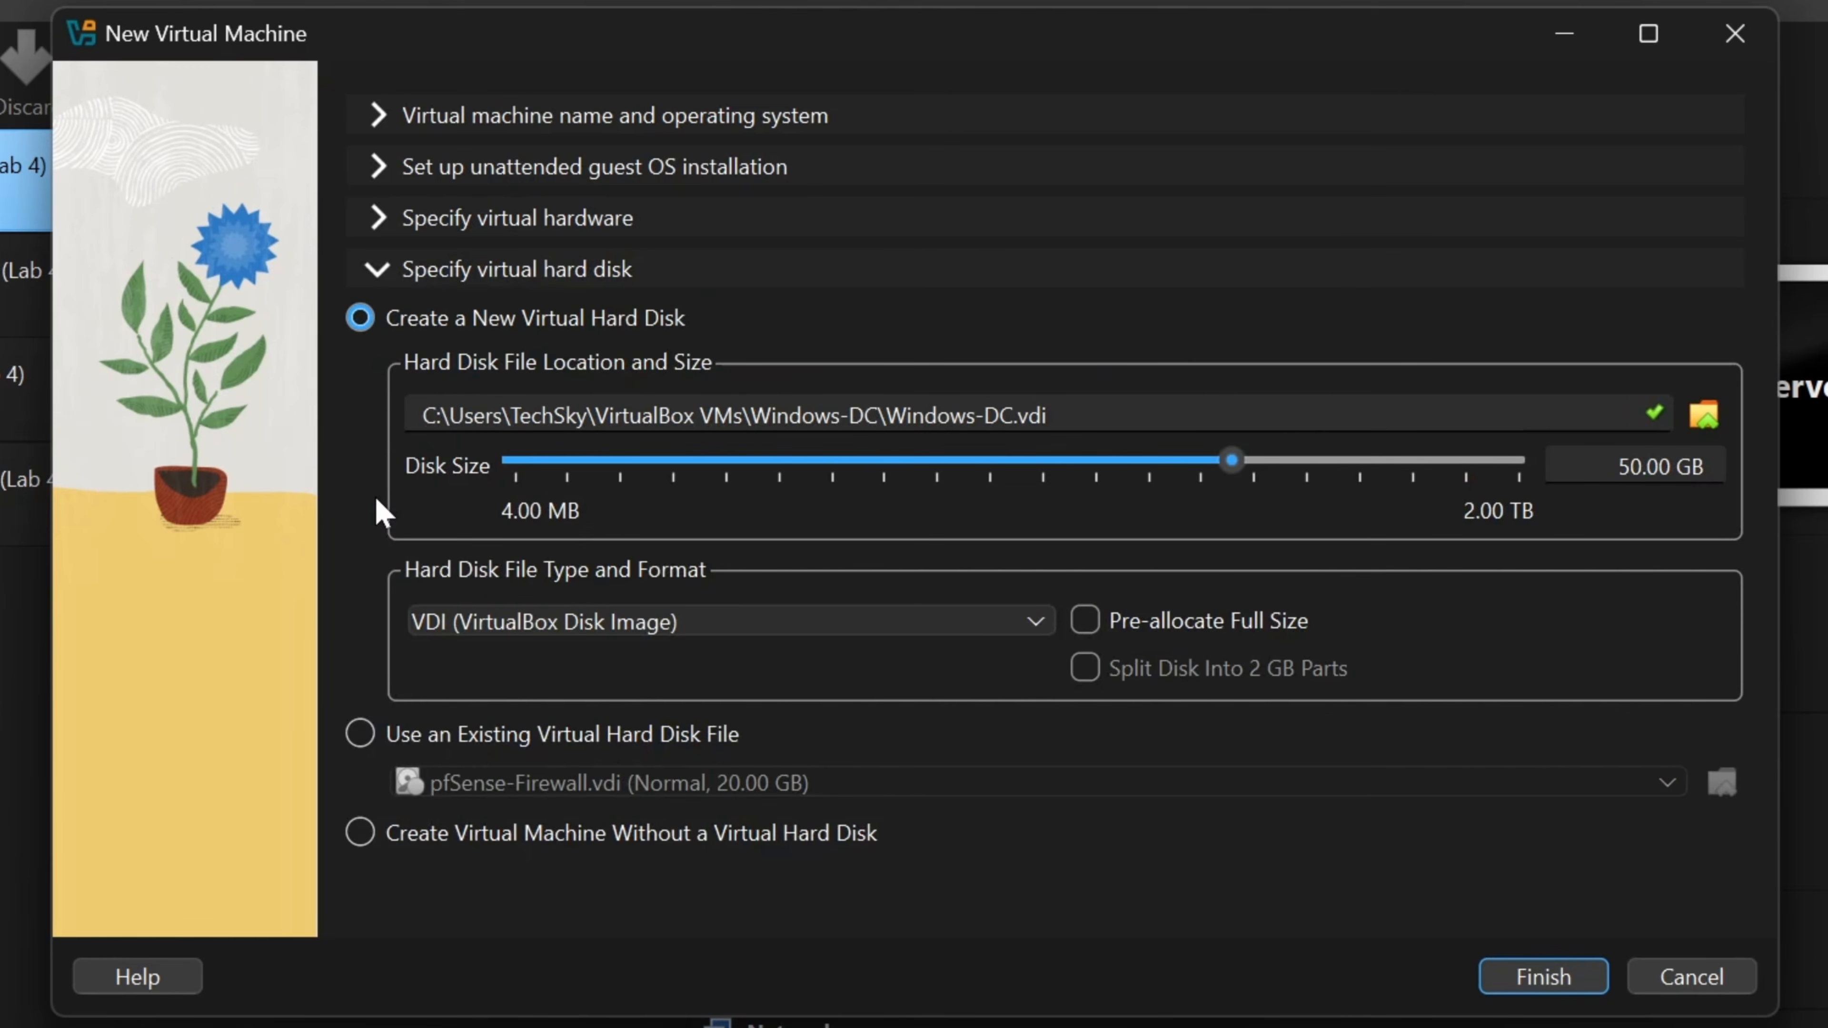
pyautogui.click(1631, 467)
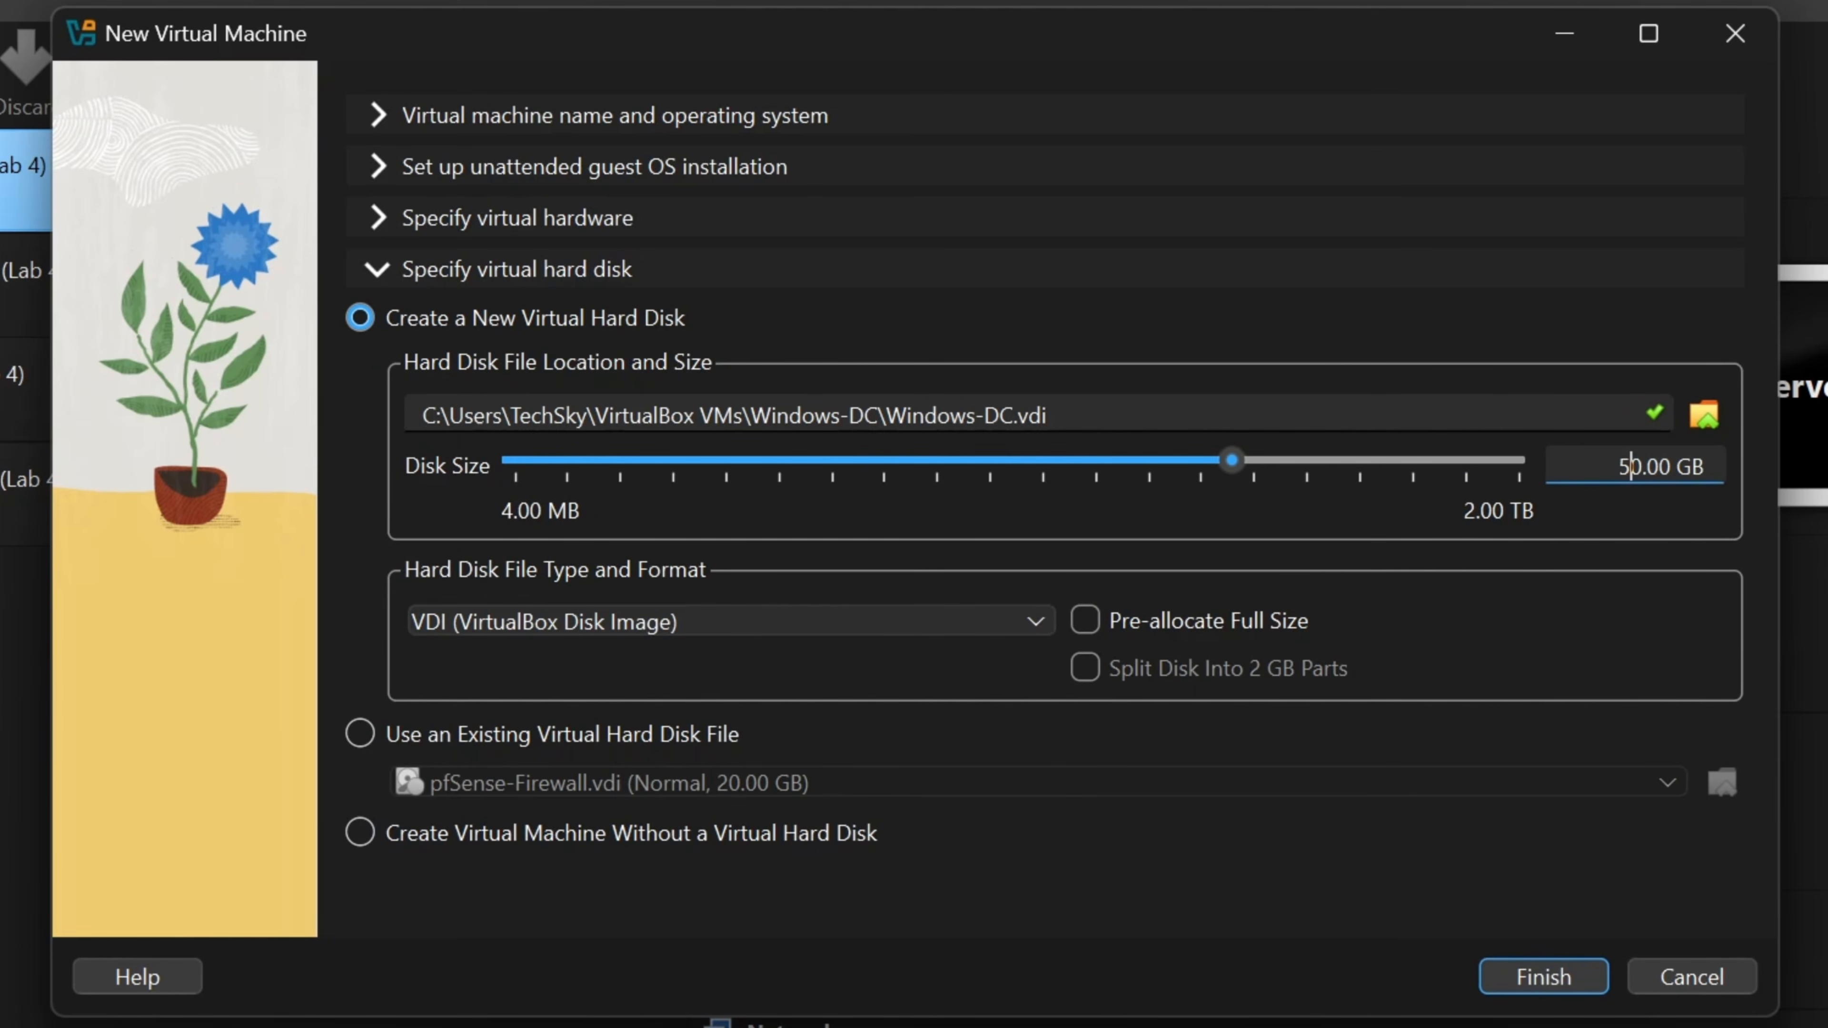
pyautogui.press('BackSpace')
pyautogui.write('6')
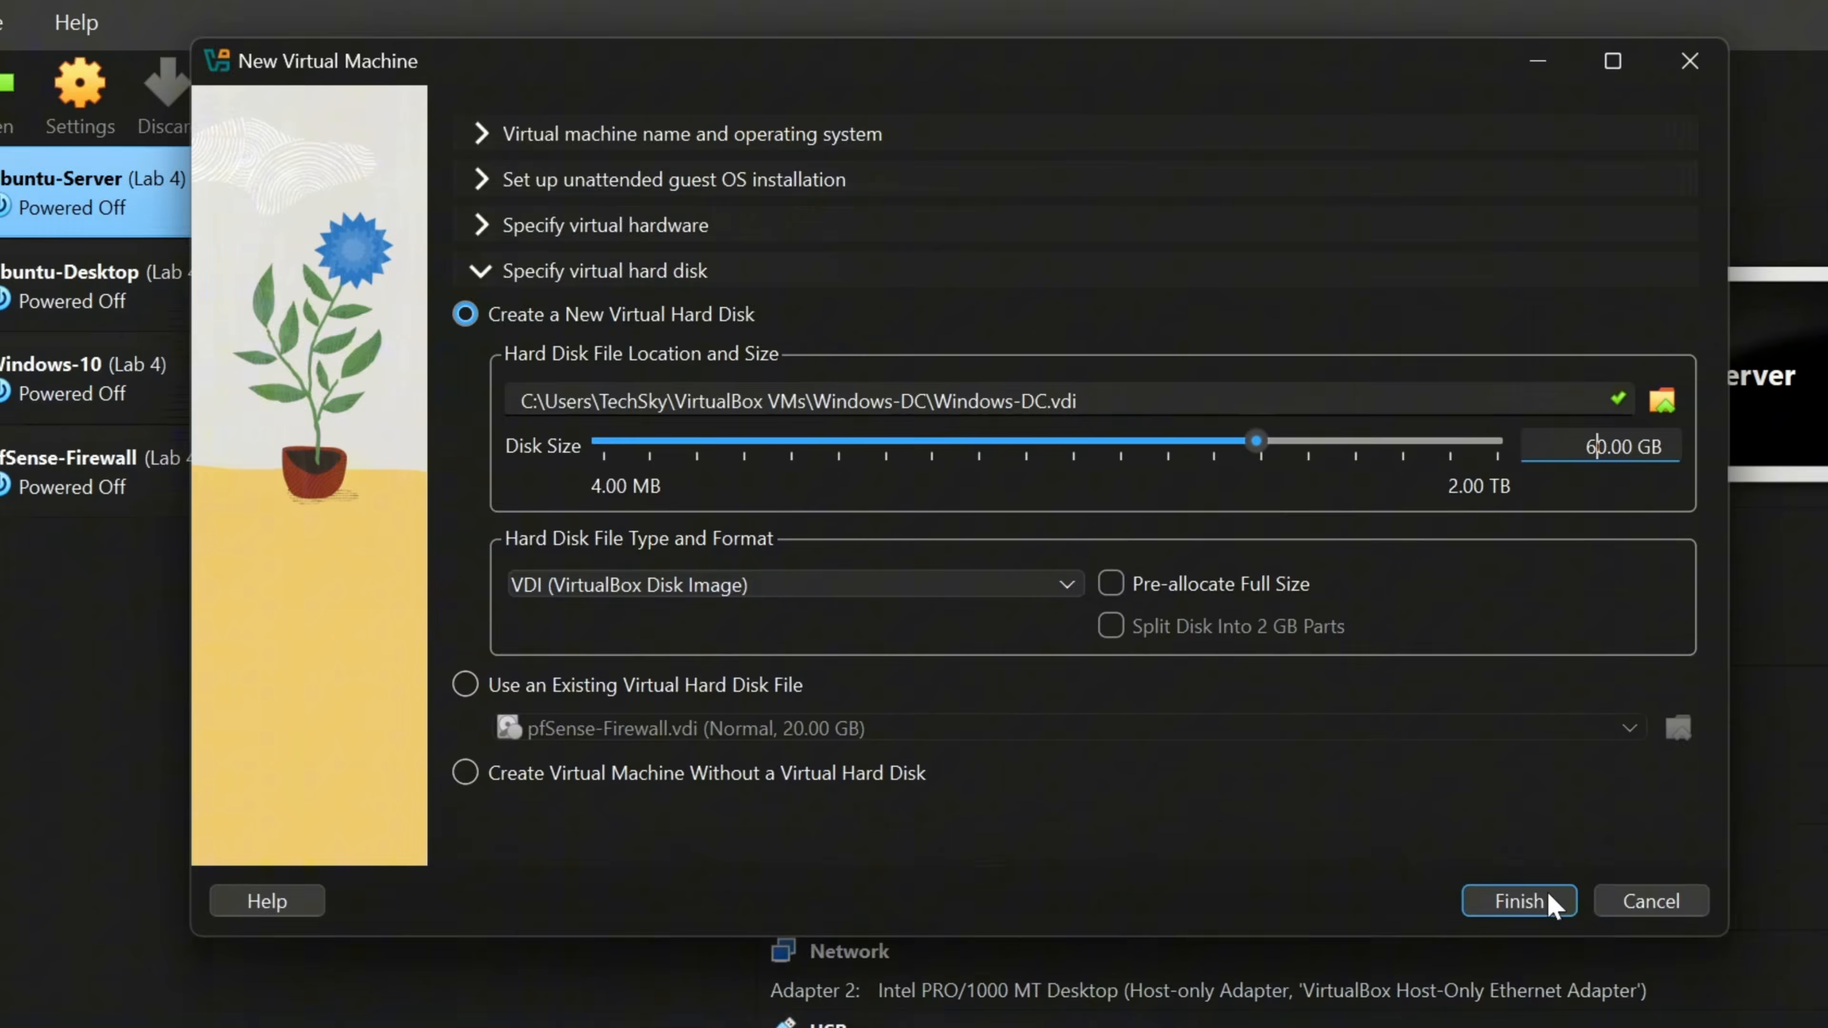
pyautogui.click(1544, 977)
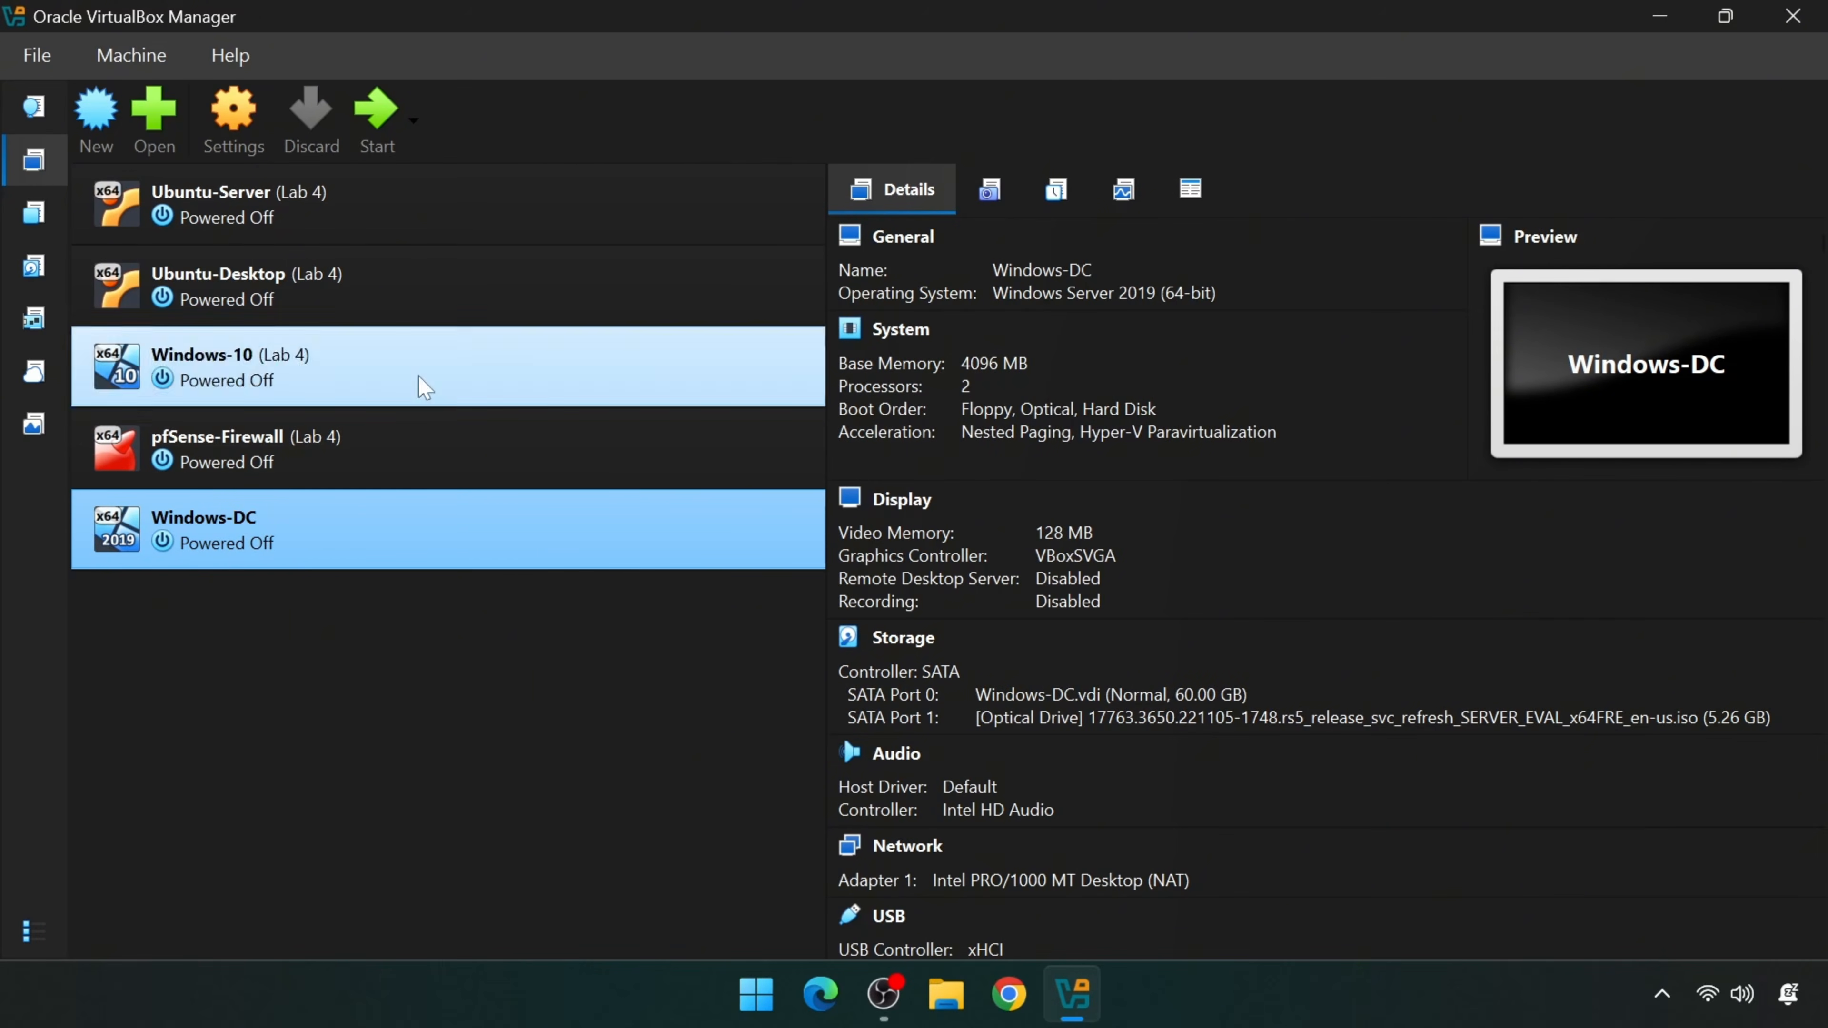
# - Power on Windows-DC and begin Windows Server setup with the default language settings
pyautogui.click(376, 113)
pyautogui.doubleClick(677, 184)
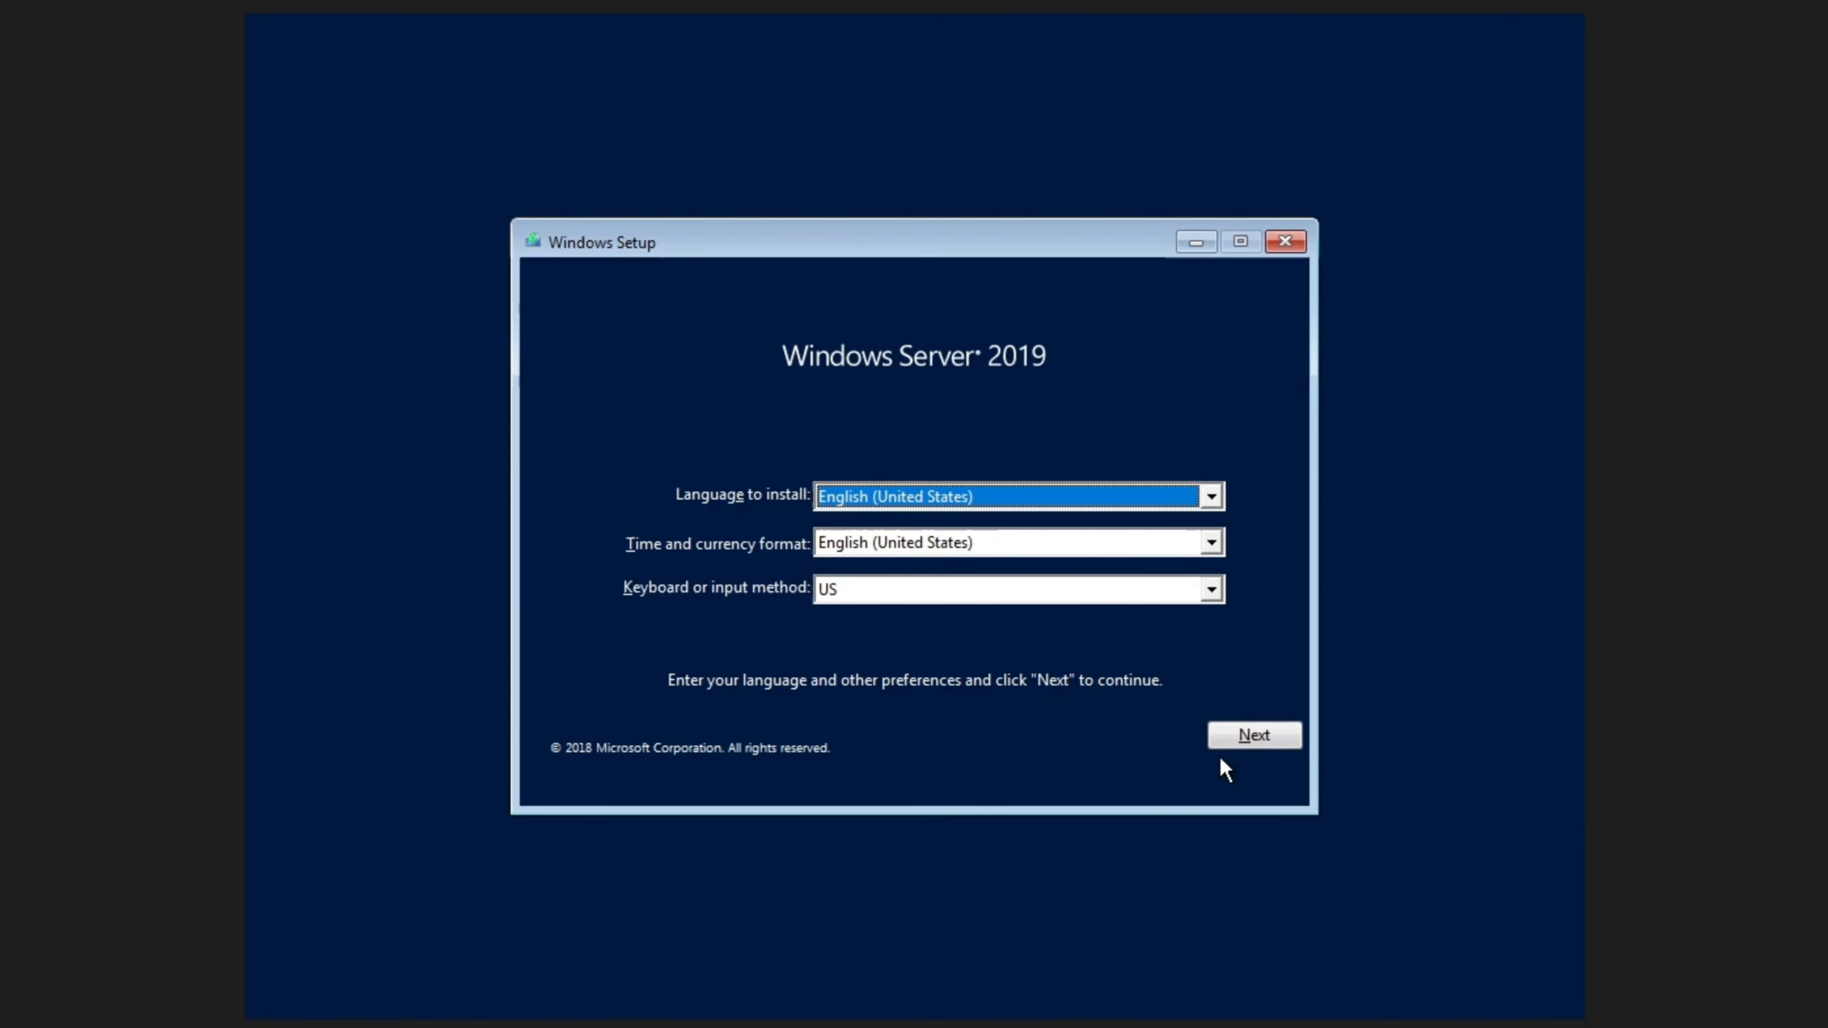
pyautogui.click(1295, 740)
pyautogui.click(953, 542)
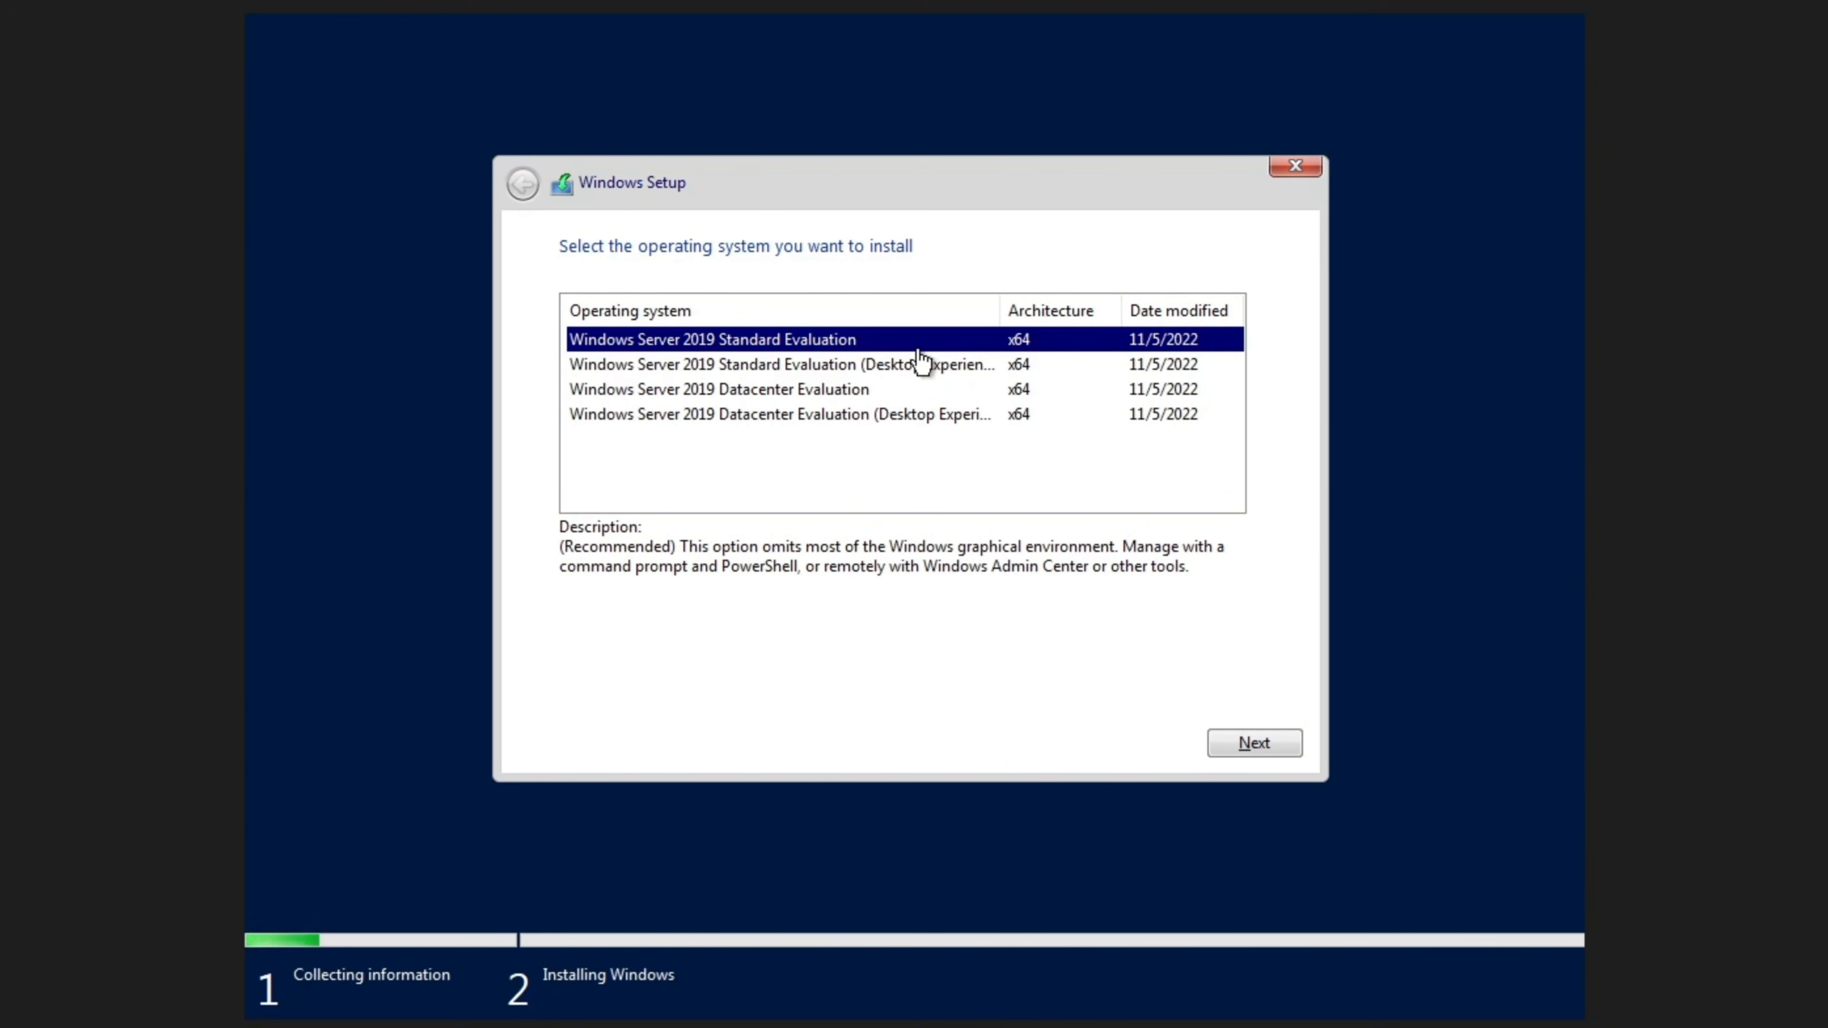
# - Choose Windows Server 2019 Standard Evaluation (Desktop Experience) and accept the license terms
pyautogui.click(972, 364)
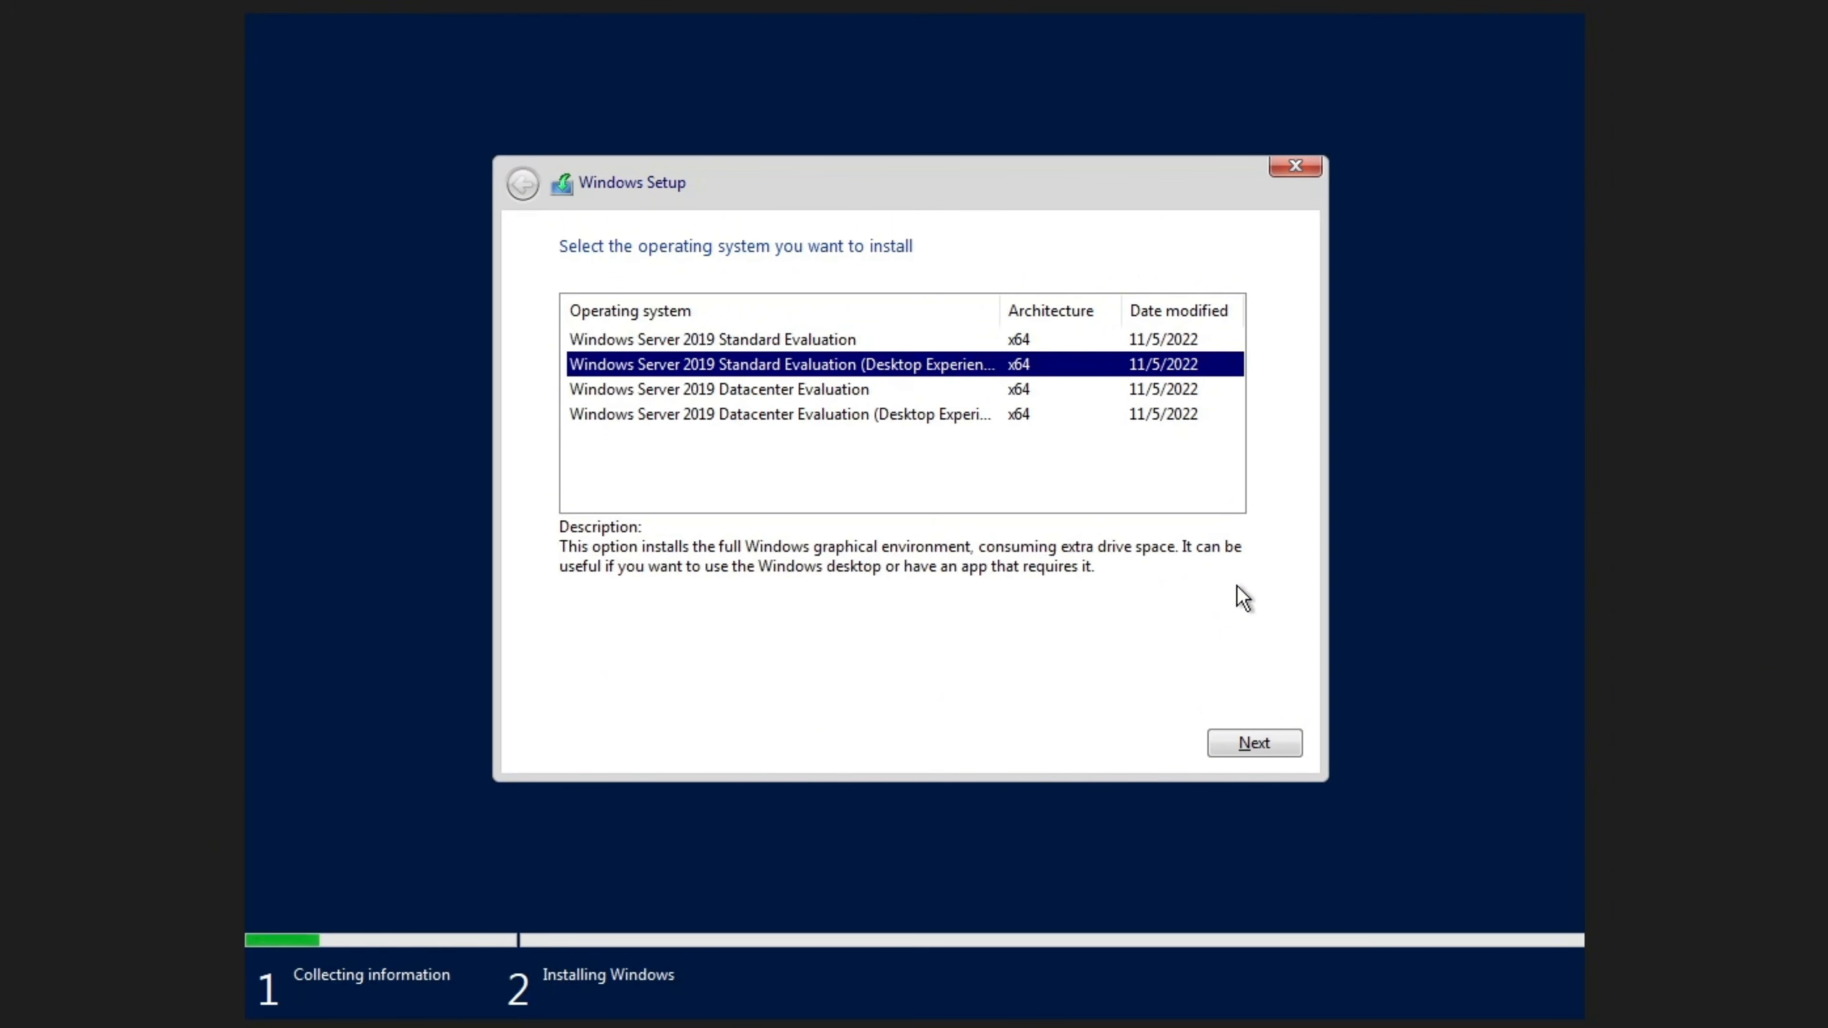
pyautogui.click(1269, 743)
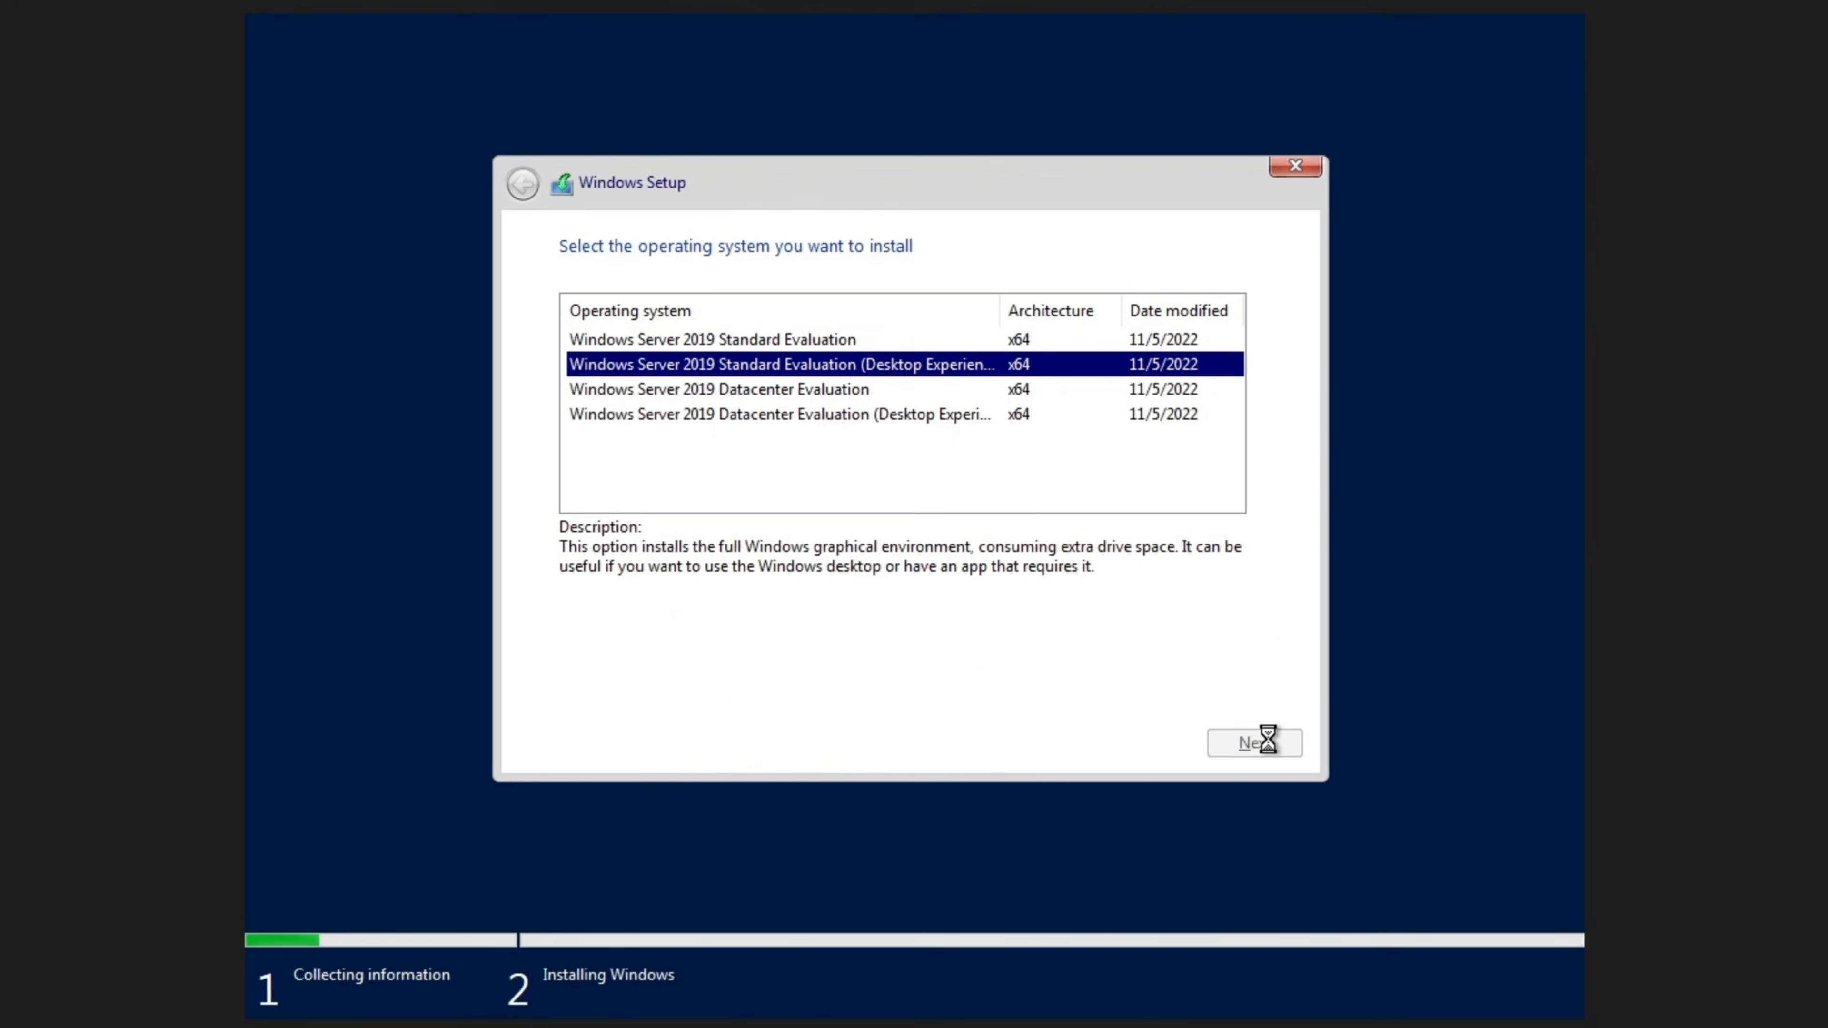
pyautogui.click(654, 684)
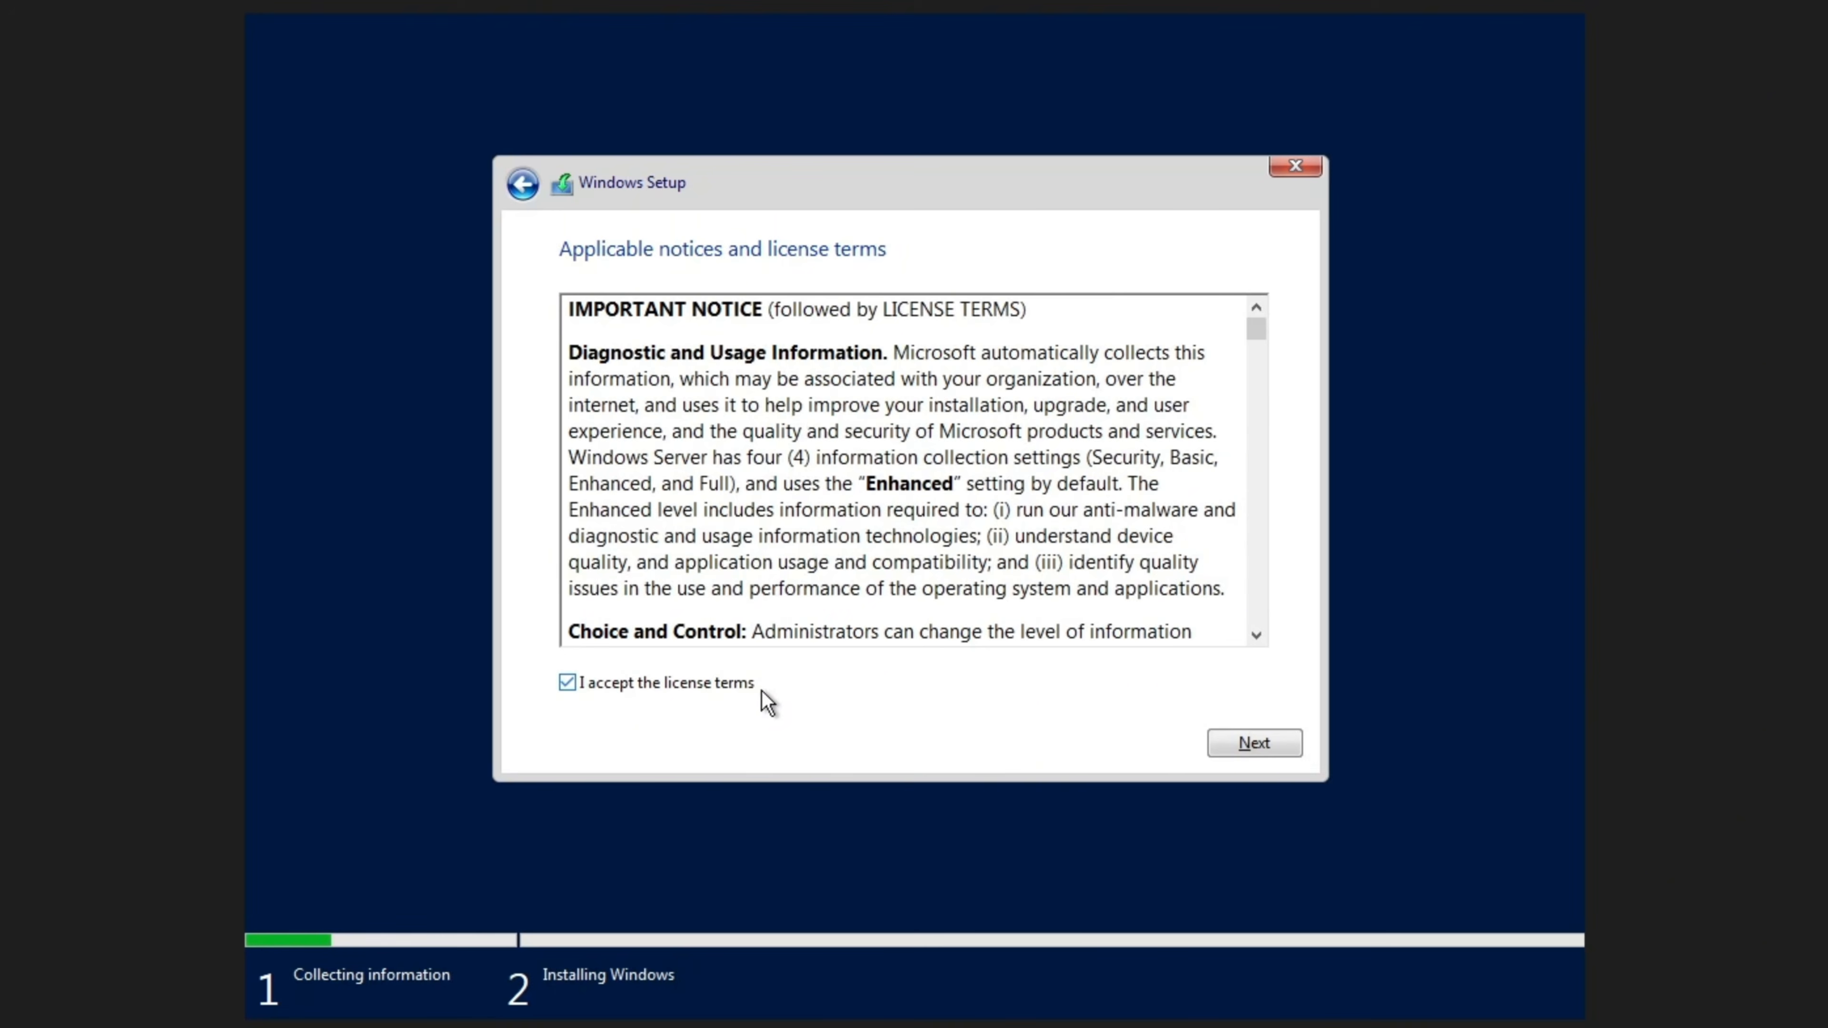
pyautogui.click(1290, 749)
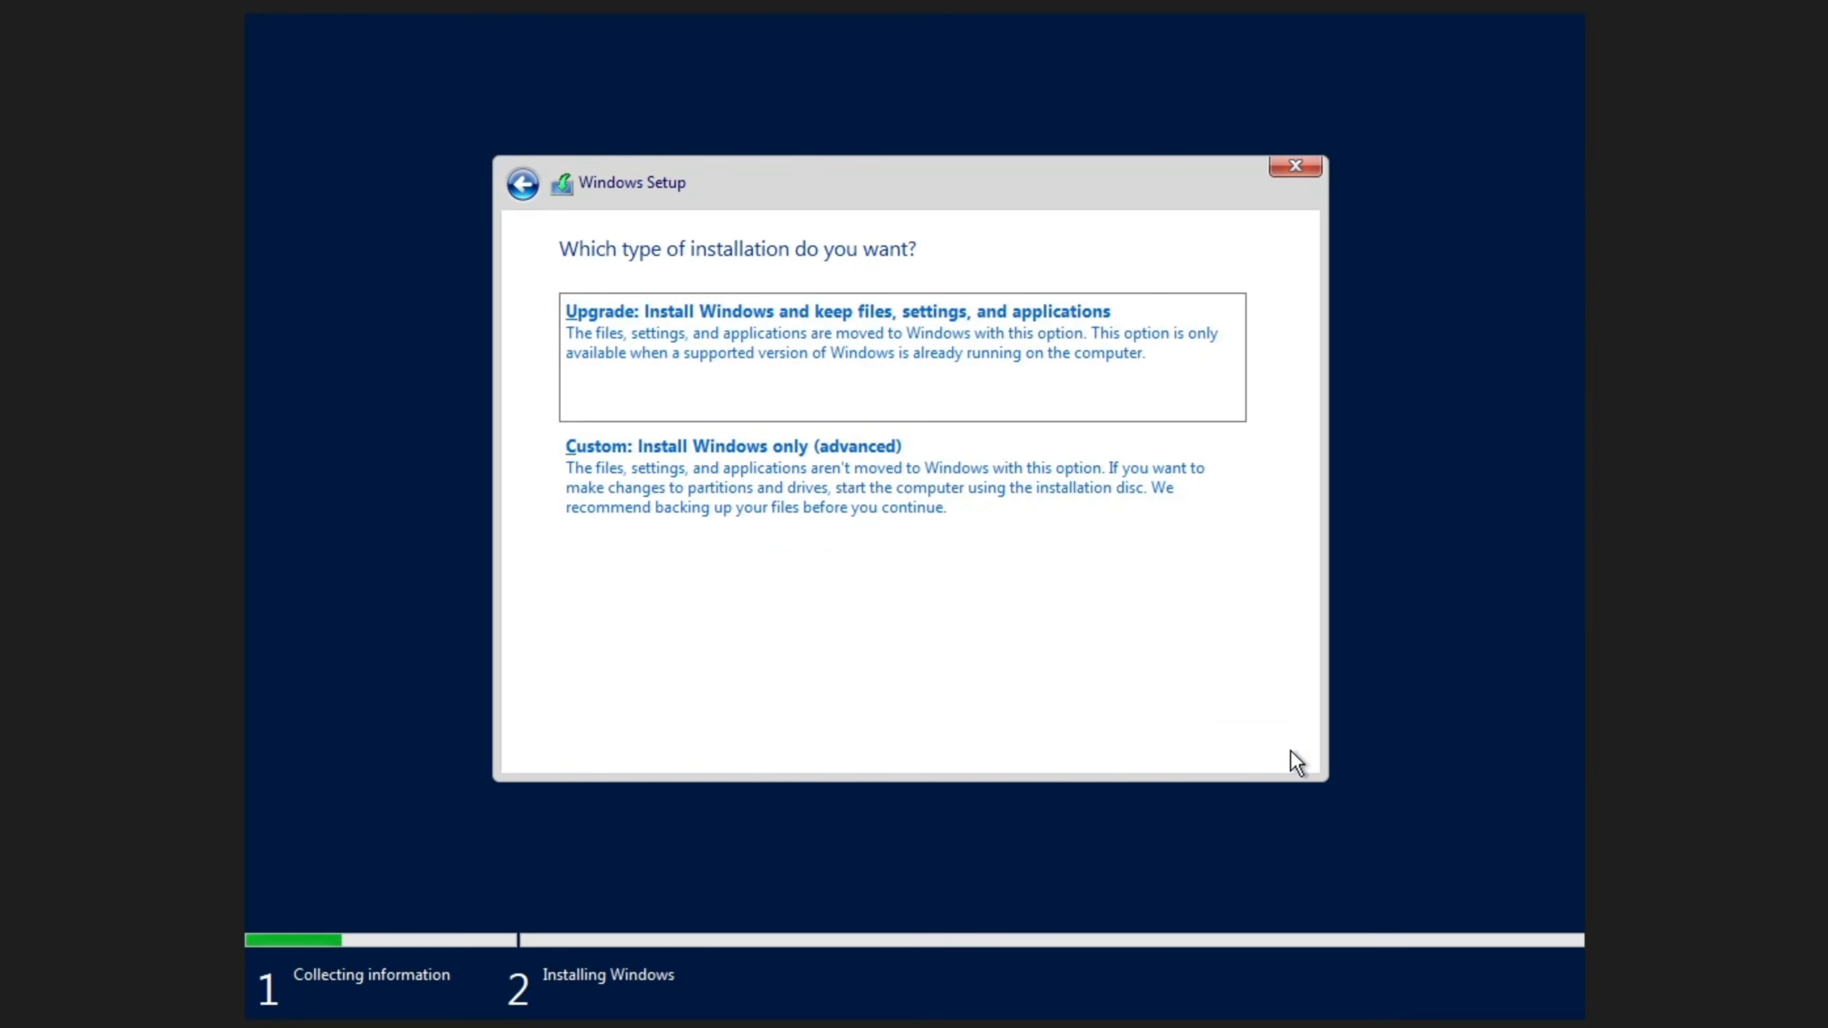
# - Custom-install Windows Server onto Drive 0's unallocated 60 GB space, then restart immediately
pyautogui.click(963, 504)
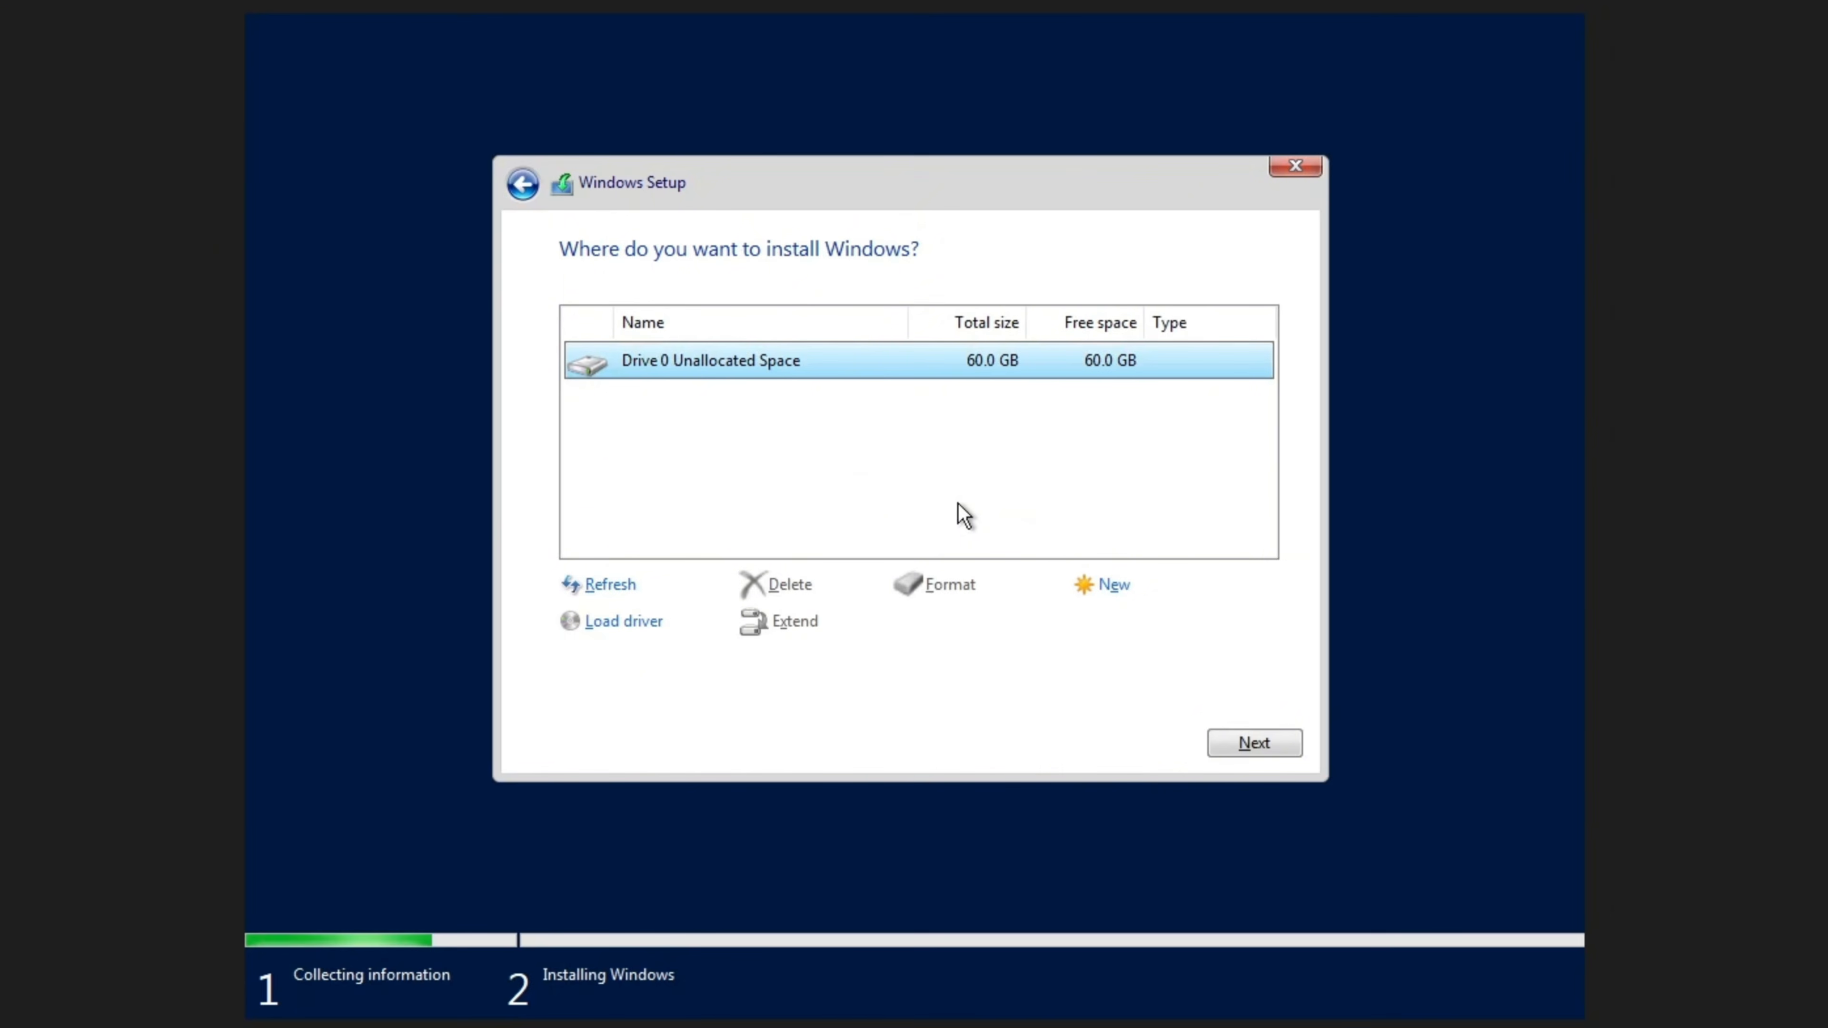
pyautogui.click(1287, 743)
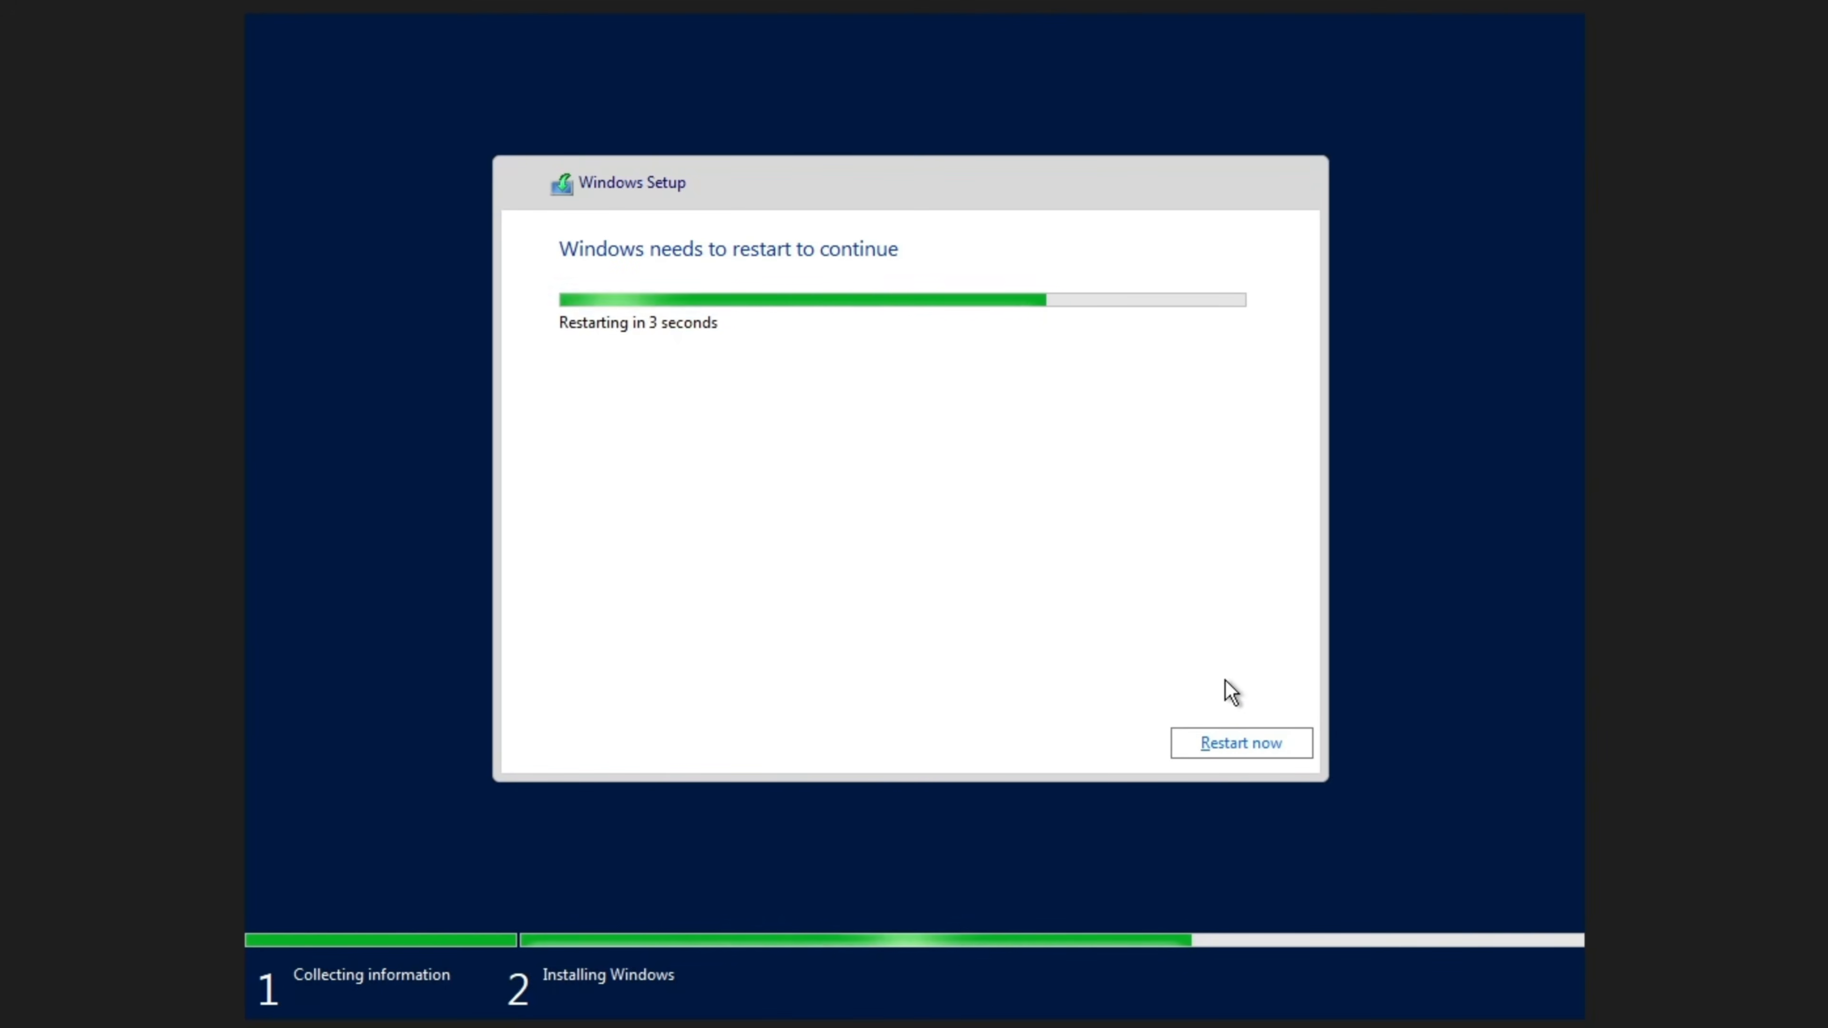
pyautogui.click(1268, 734)
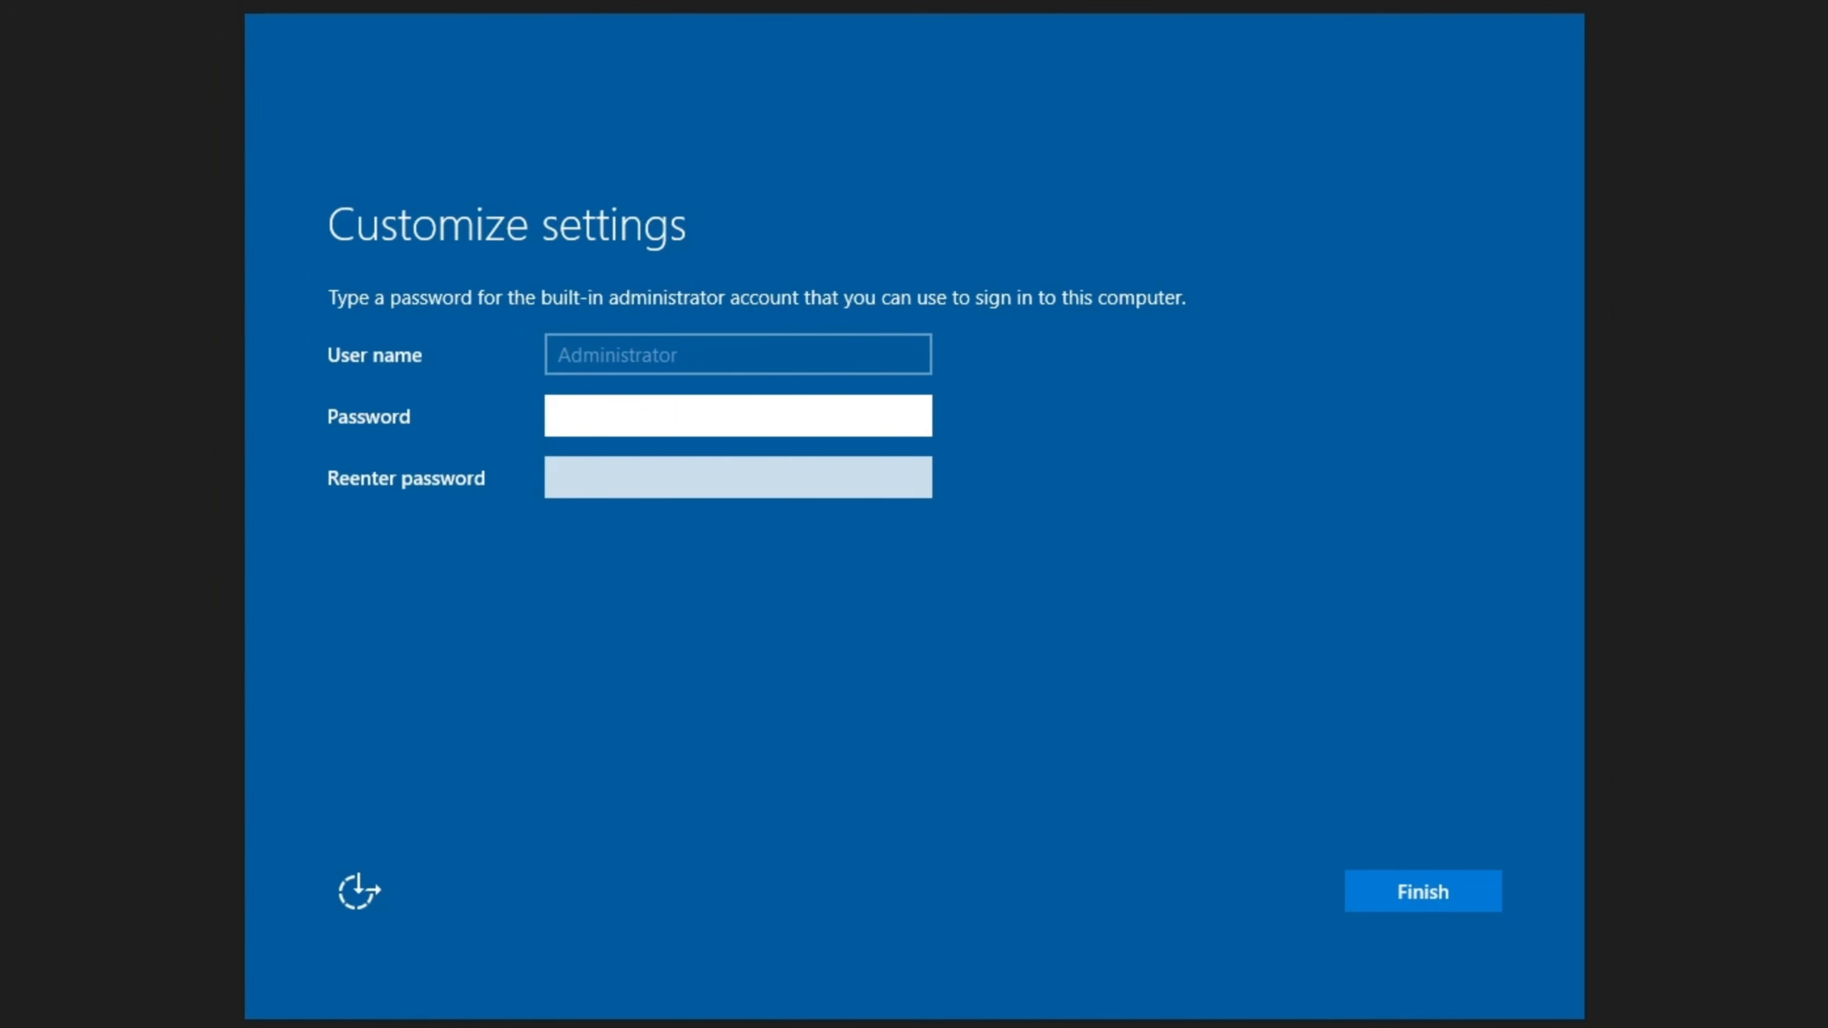
# - Set the Administrator password, entering and confirming it, then bring up the sign-in prompt
pyautogui.click(910, 417)
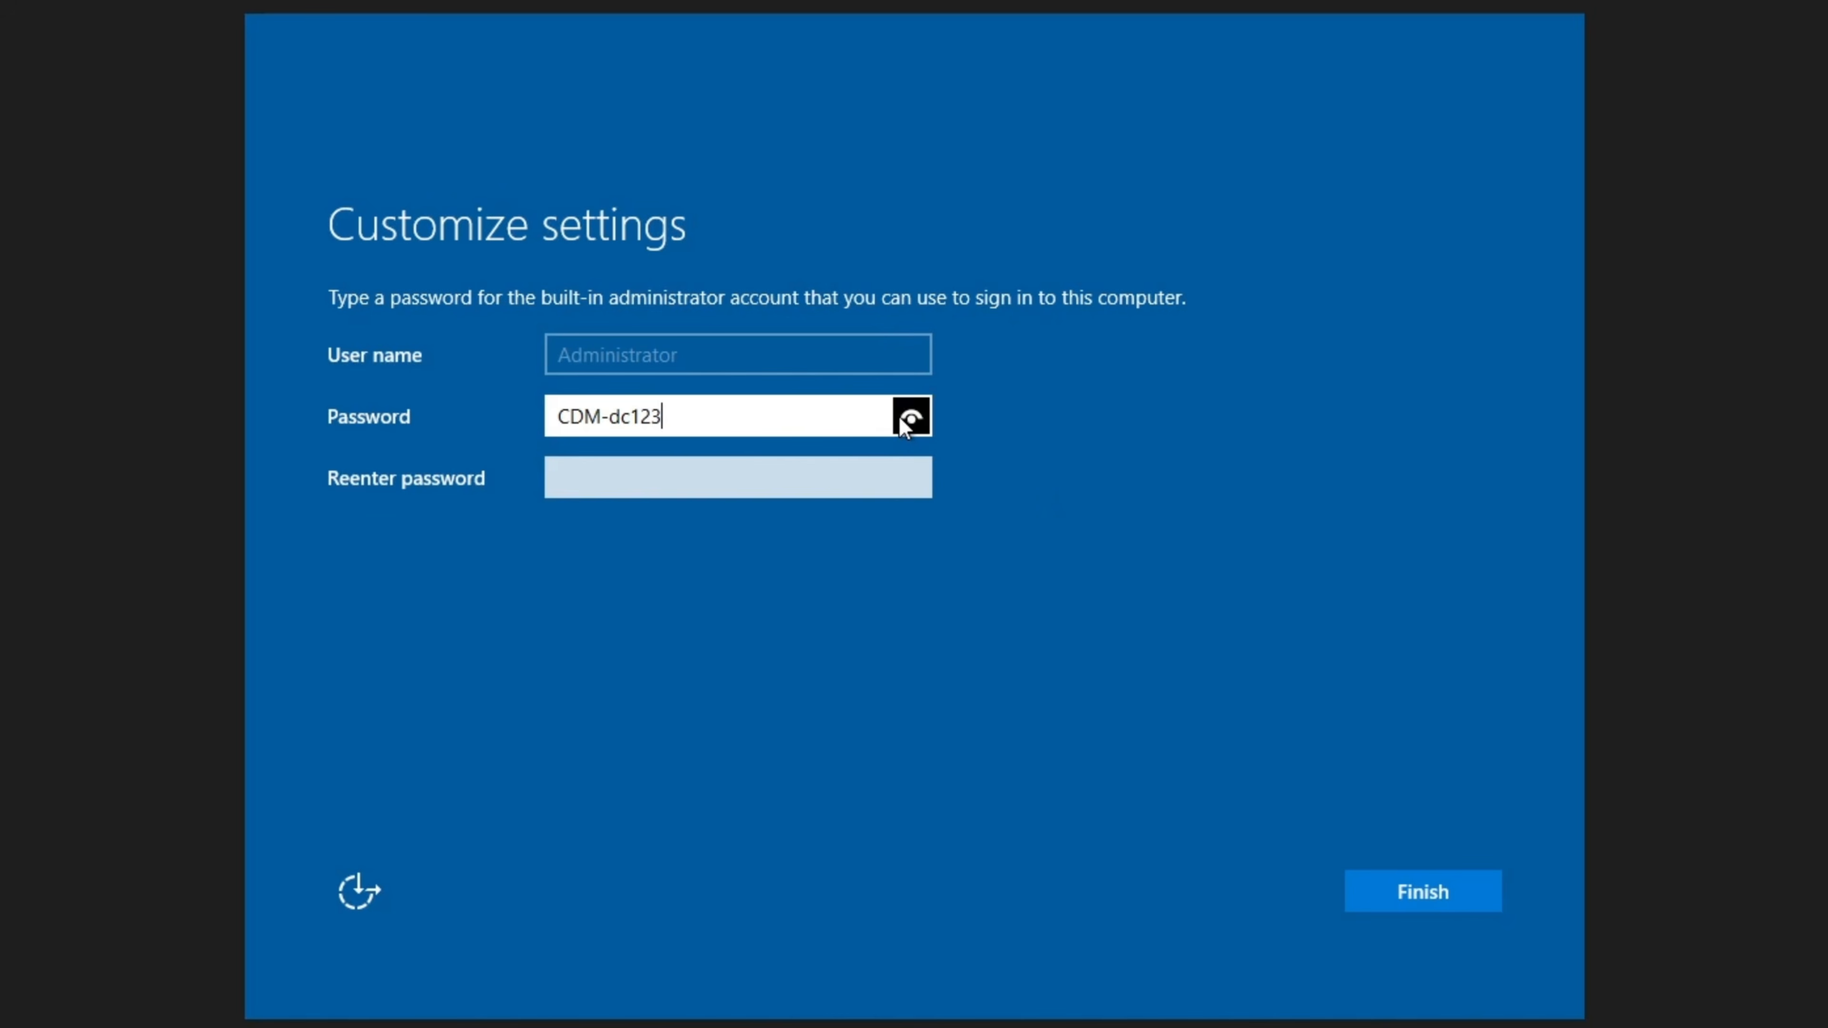
pyautogui.press('Tab')
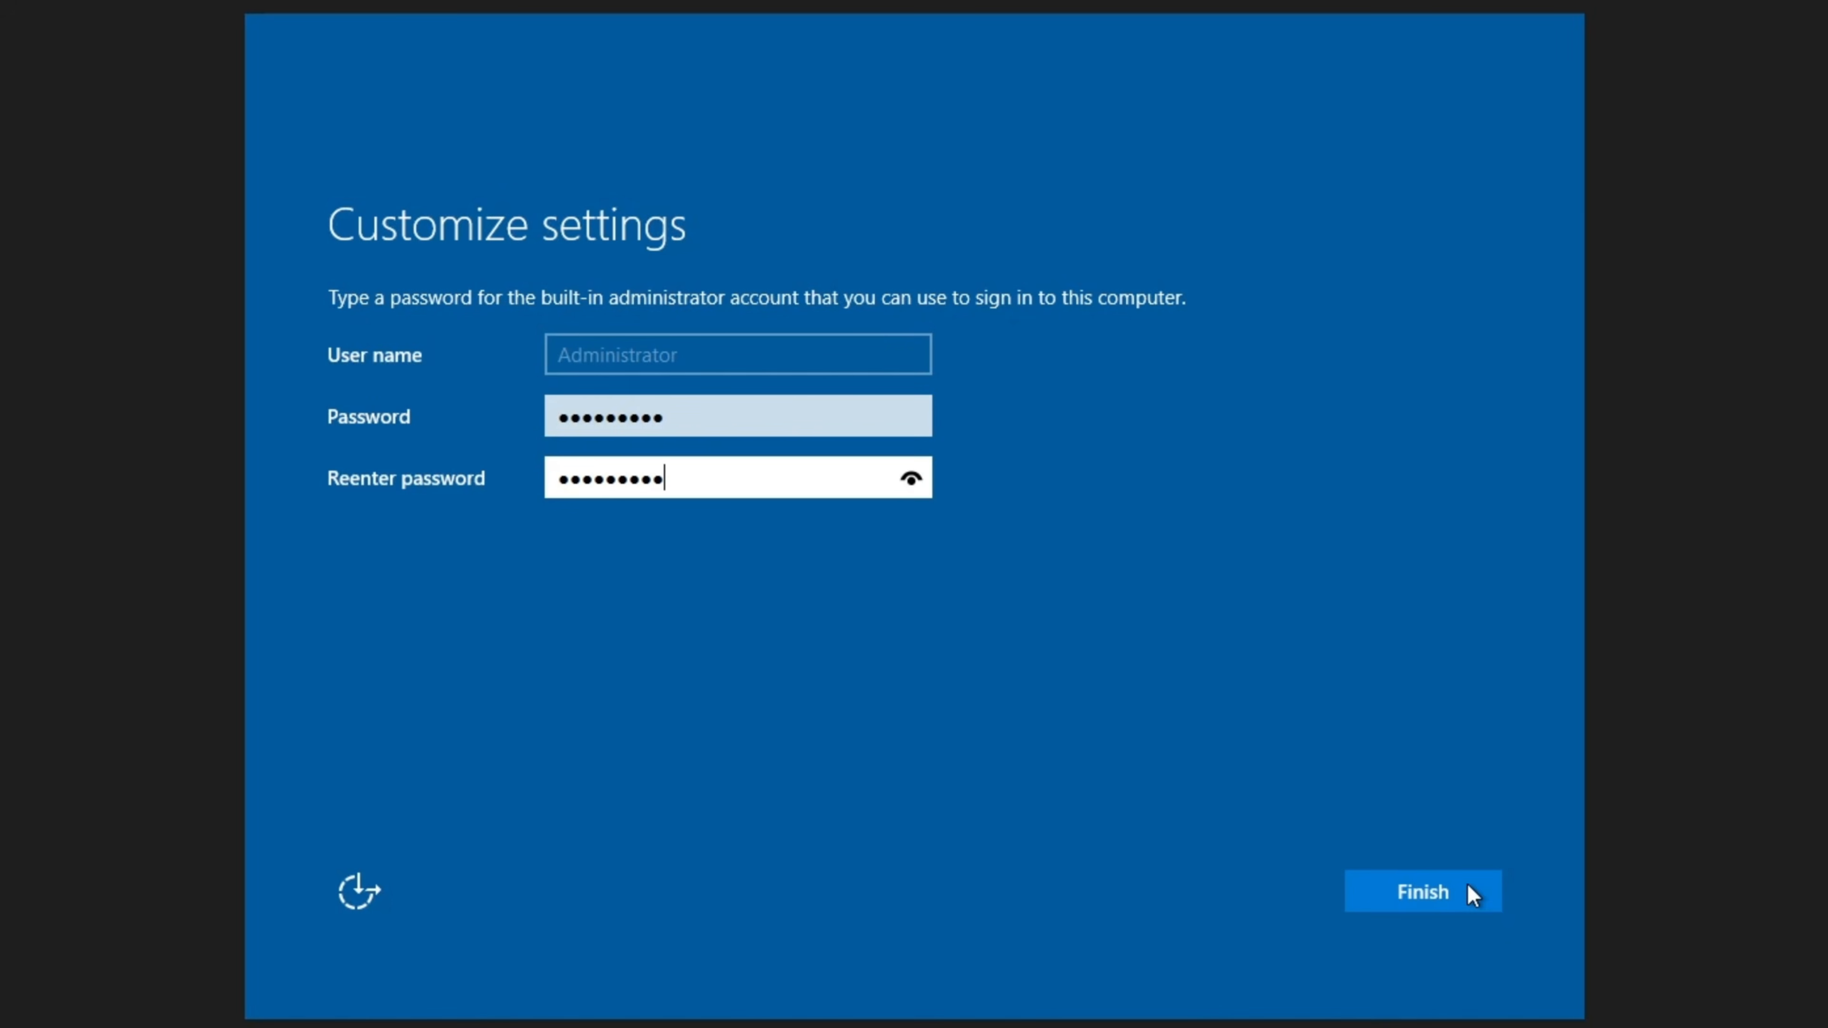
pyautogui.click(1436, 893)
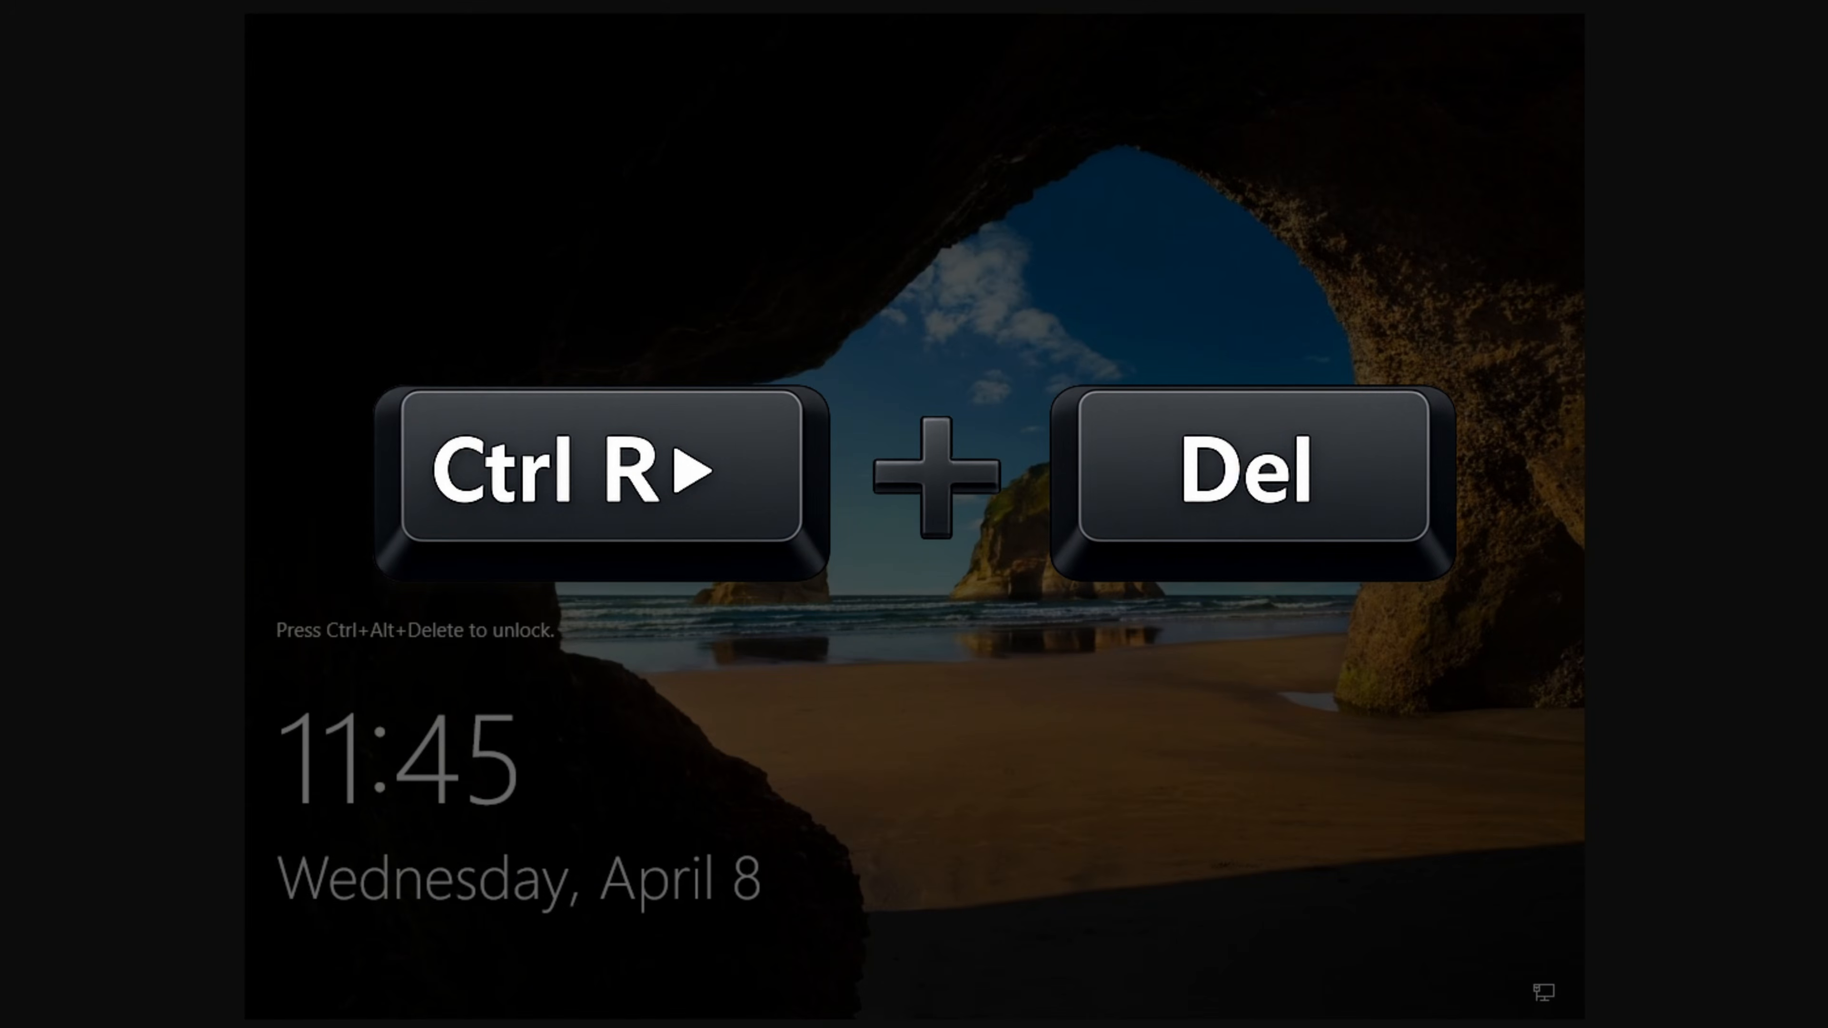
pyautogui.hotkey('ctrl', 'alt', 'Delete')
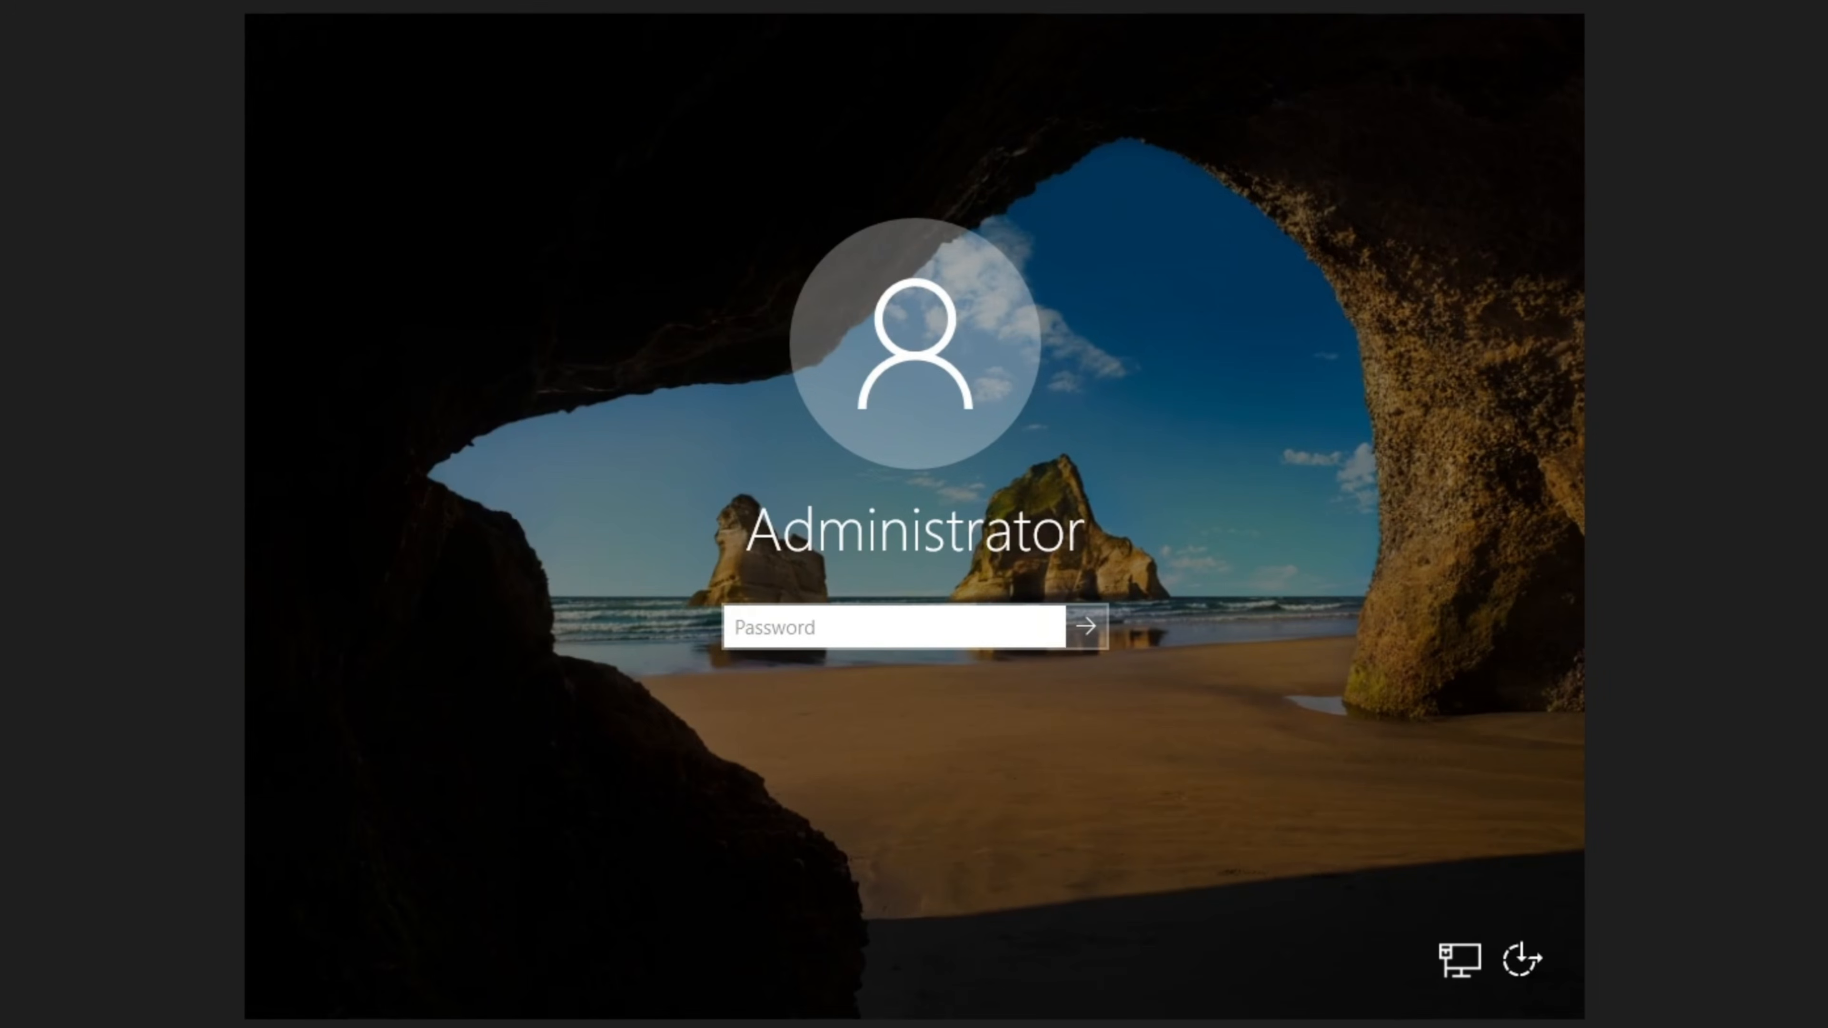
# - Sign in as Administrator, decline network discovery, and permanently dismiss the Admin Center message
pyautogui.write('********')
pyautogui.press('Return')
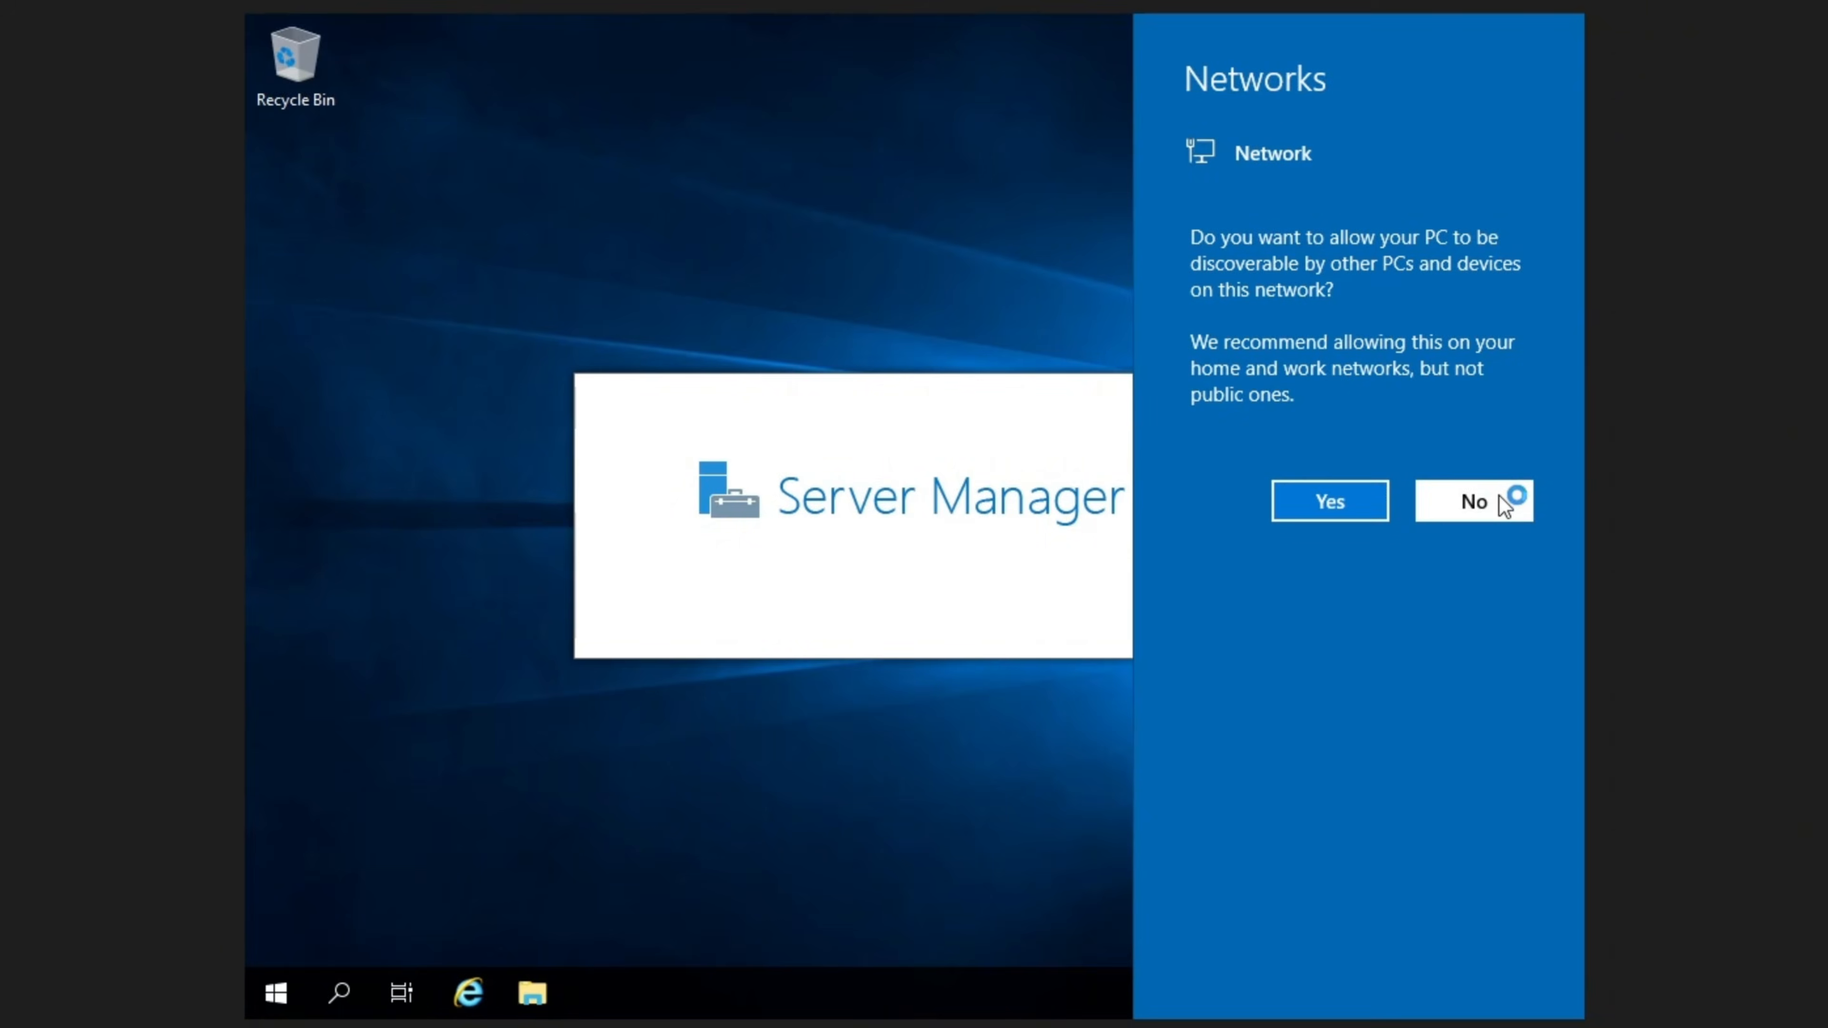
pyautogui.click(1499, 497)
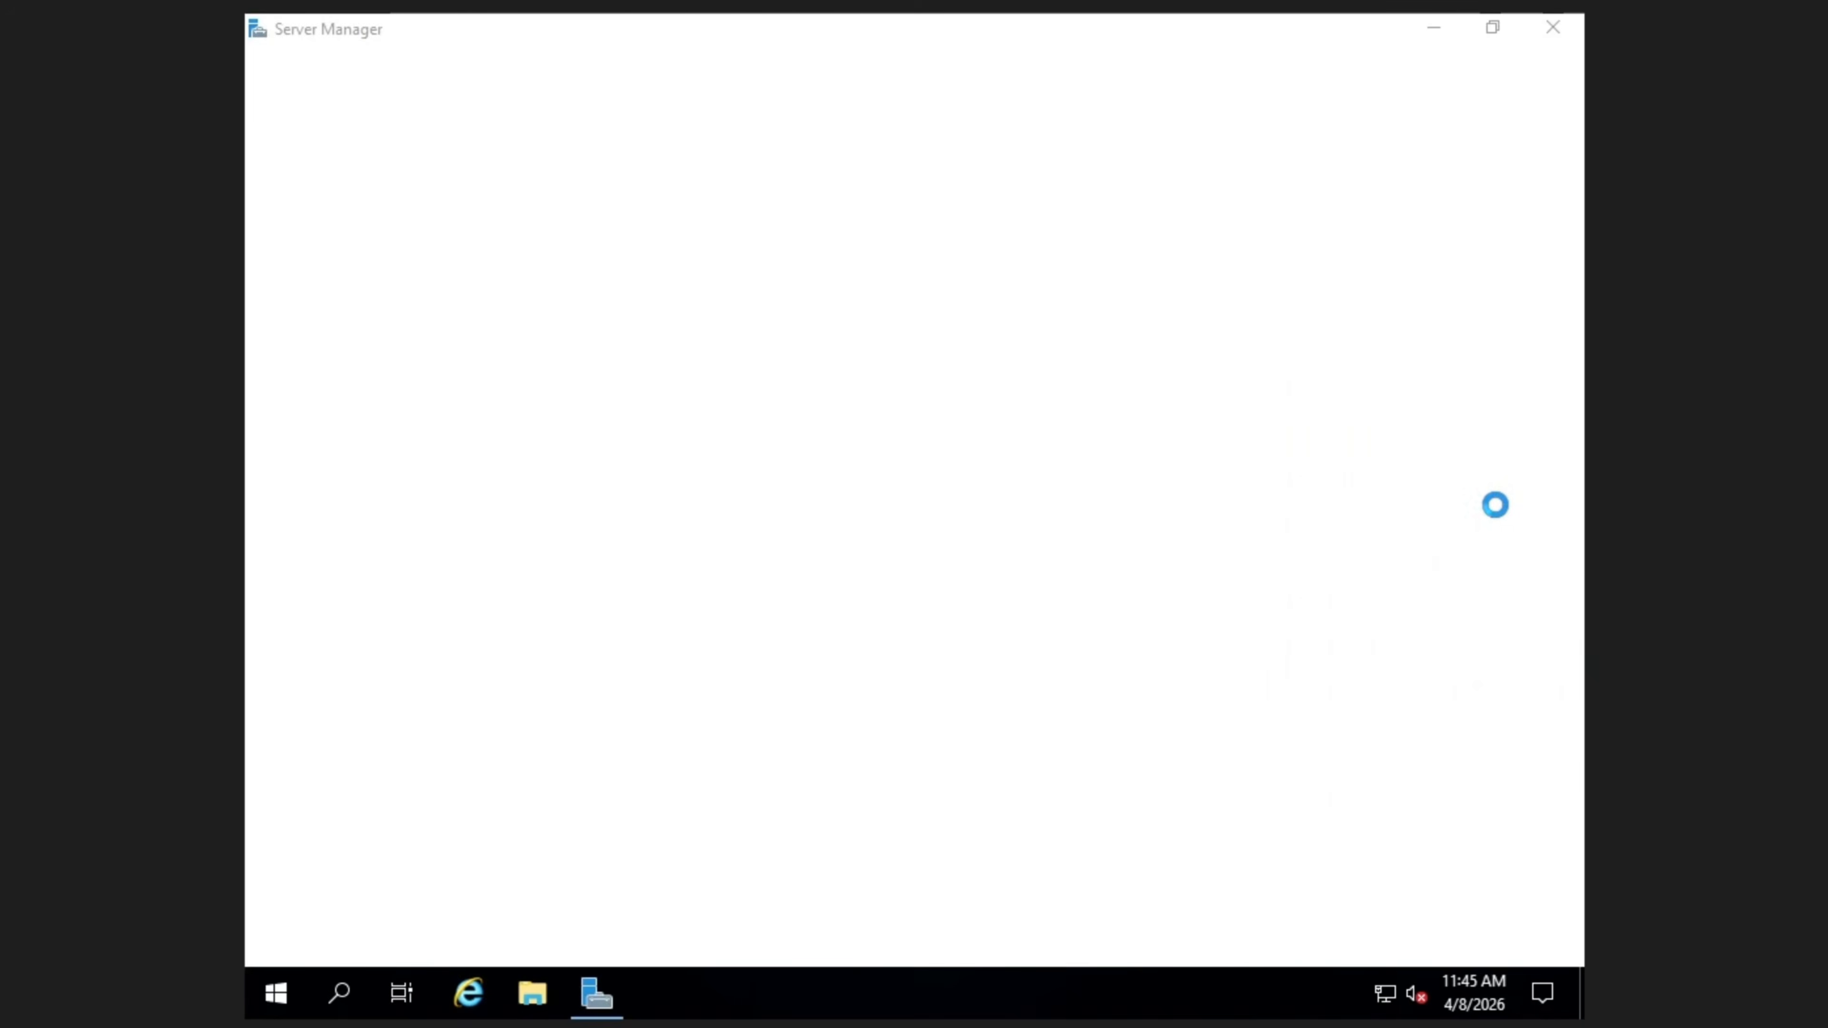
pyautogui.click(432, 302)
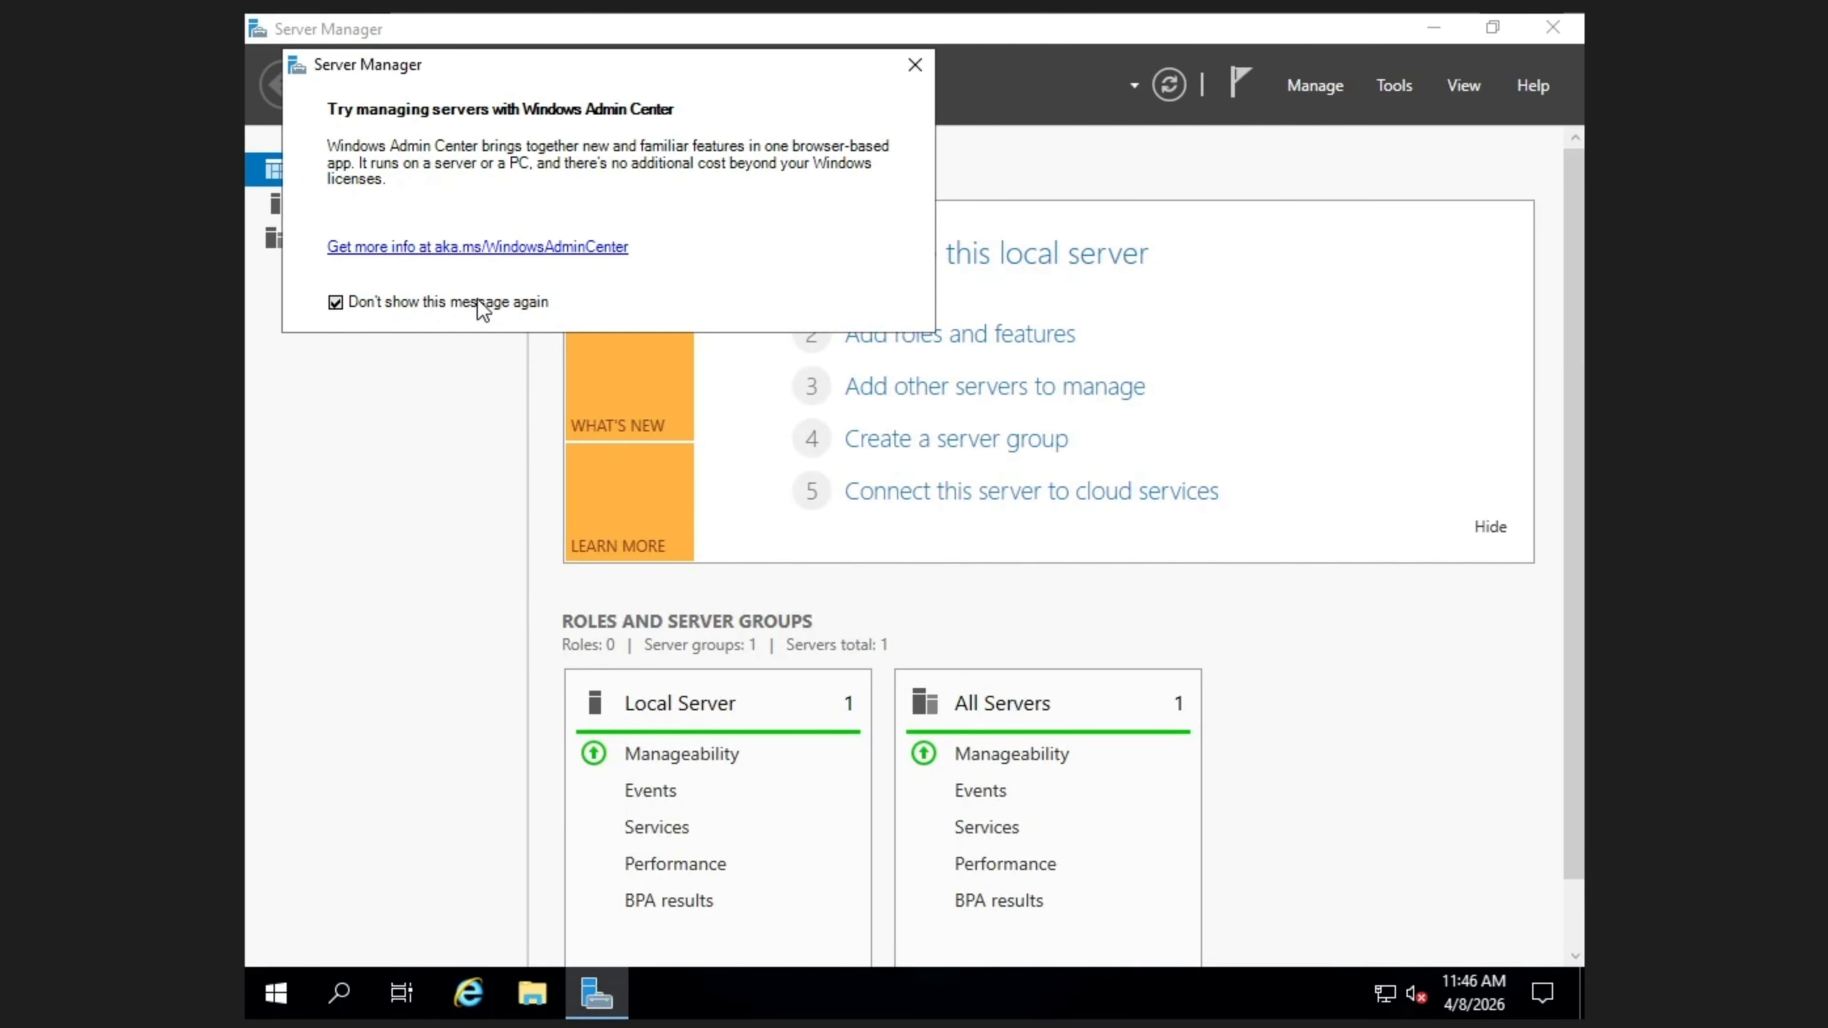
pyautogui.click(915, 72)
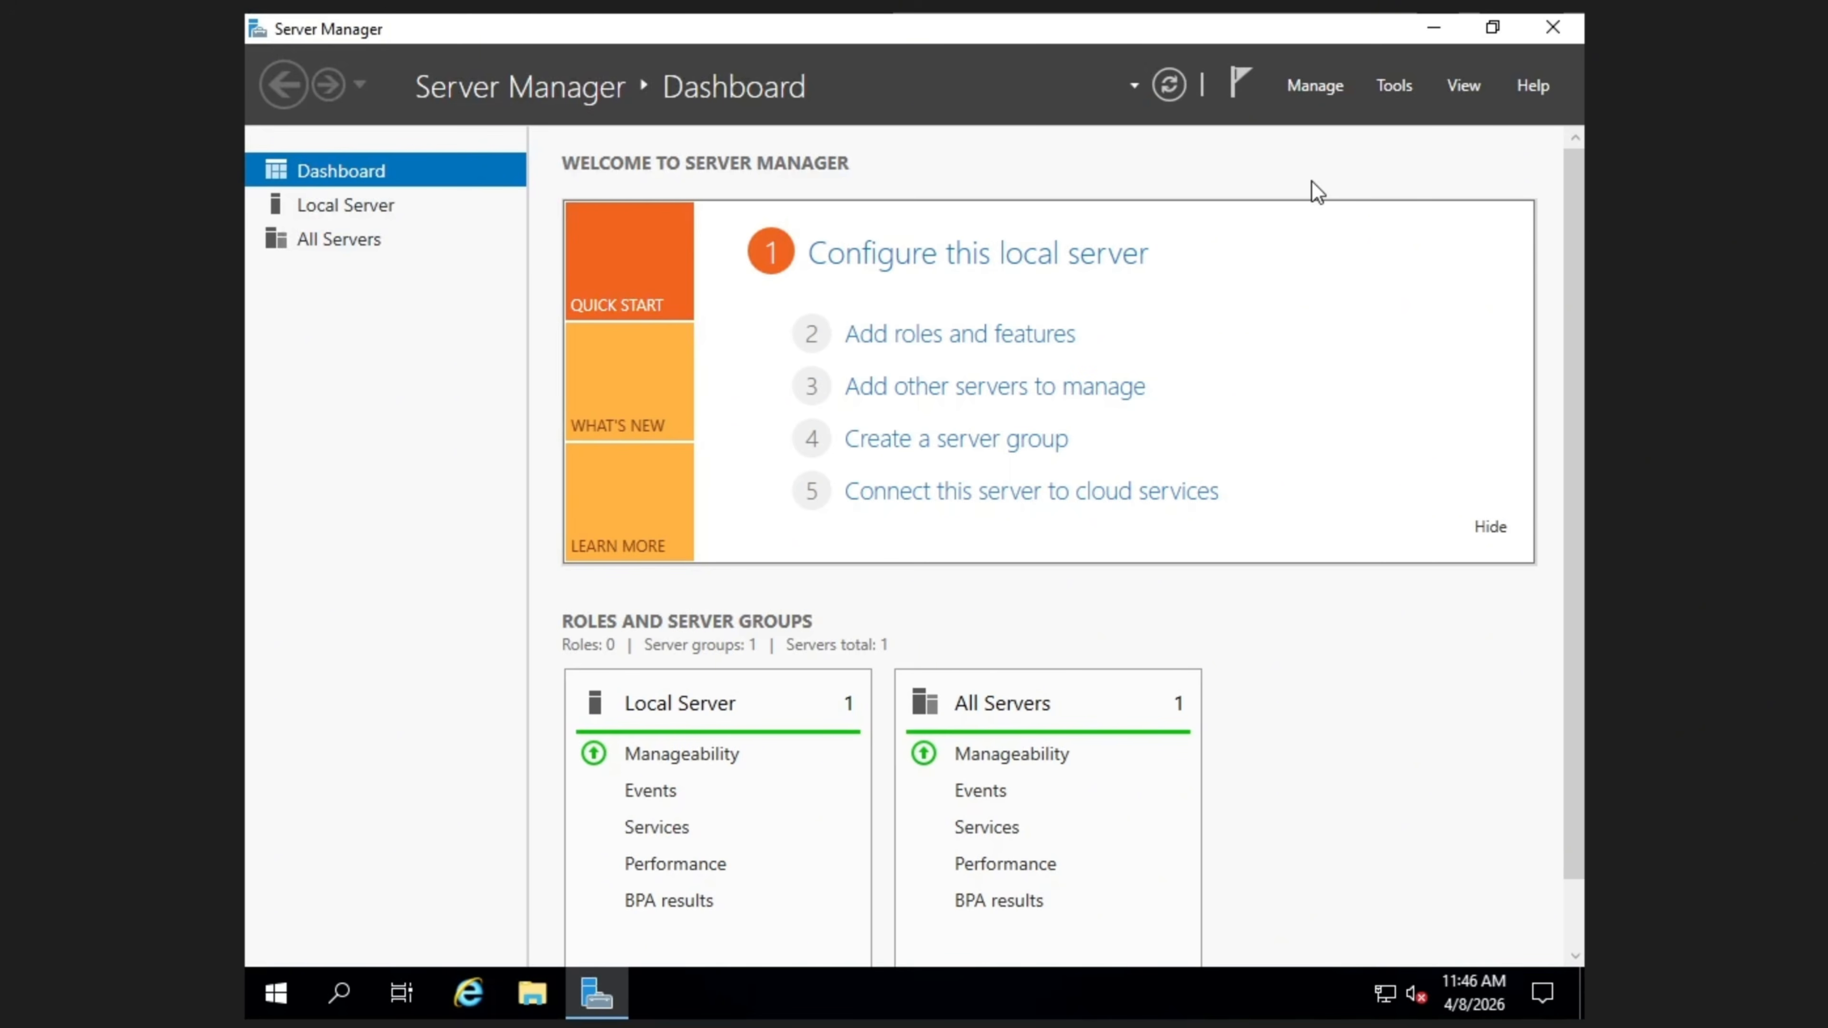
# - Close Server Manager and shut down the server from the Start power menu
pyautogui.click(1555, 29)
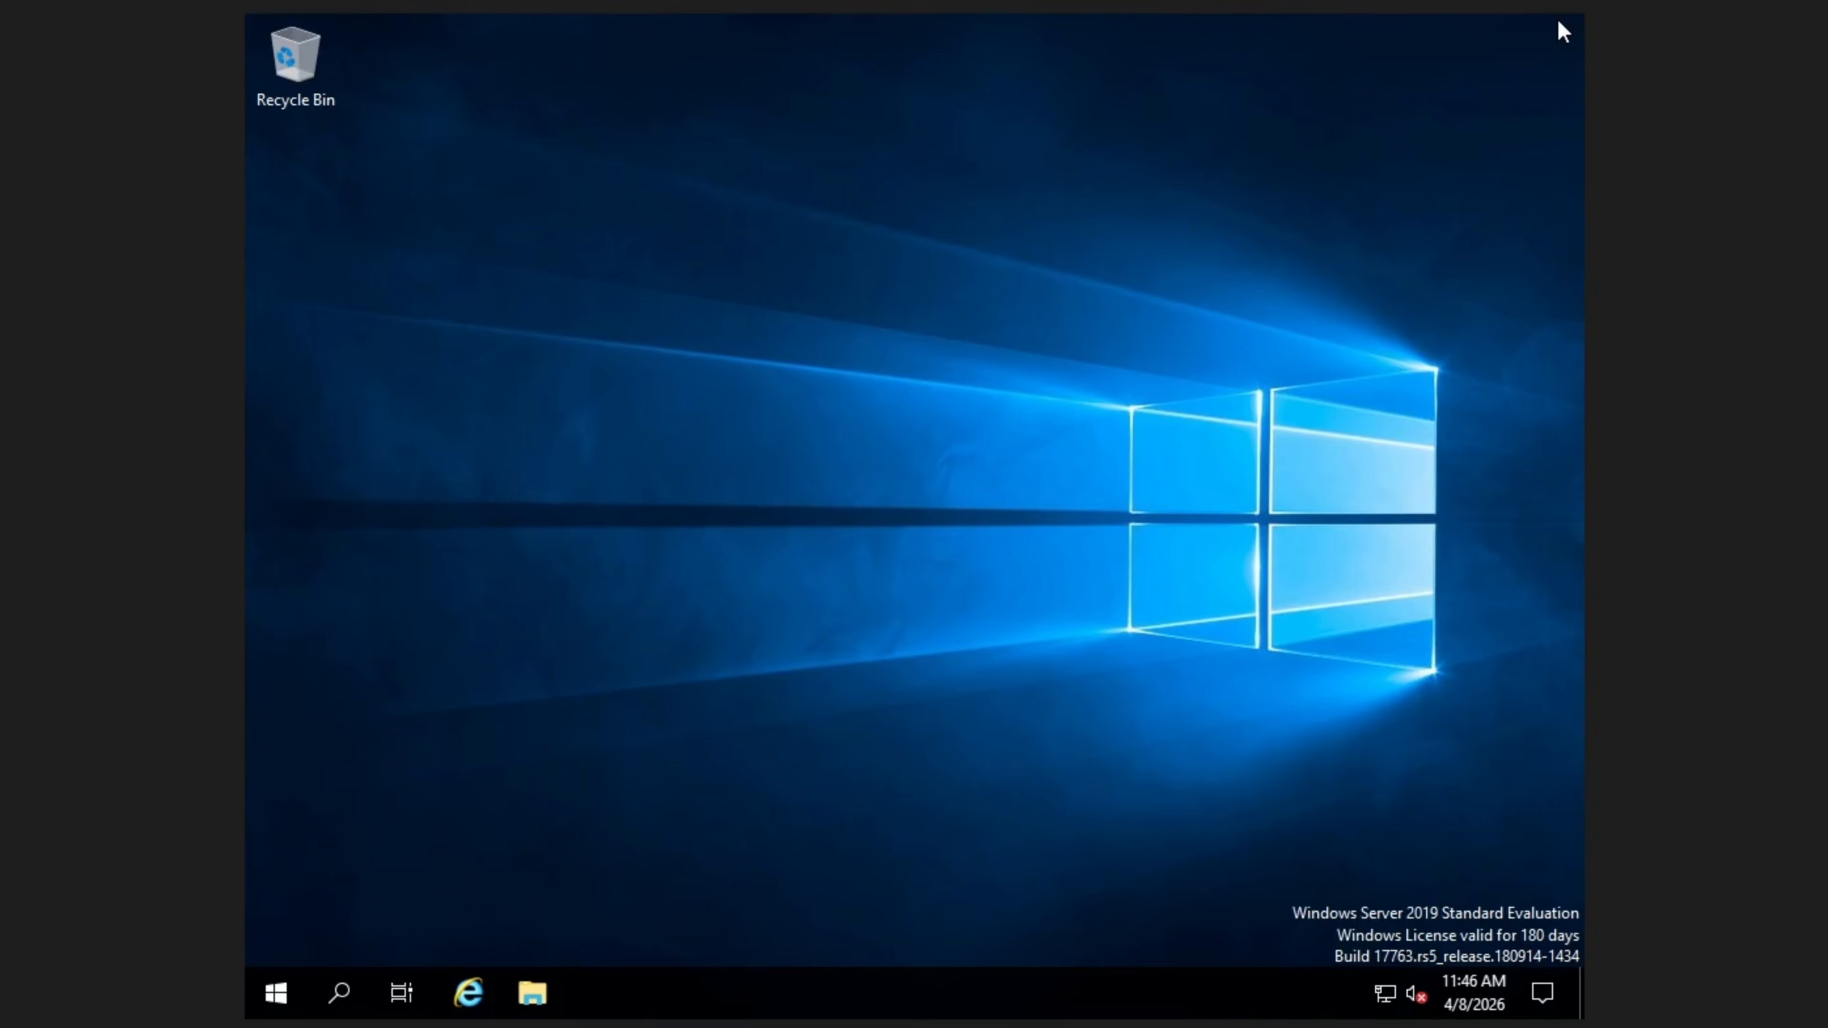
pyautogui.click(276, 994)
pyautogui.click(277, 936)
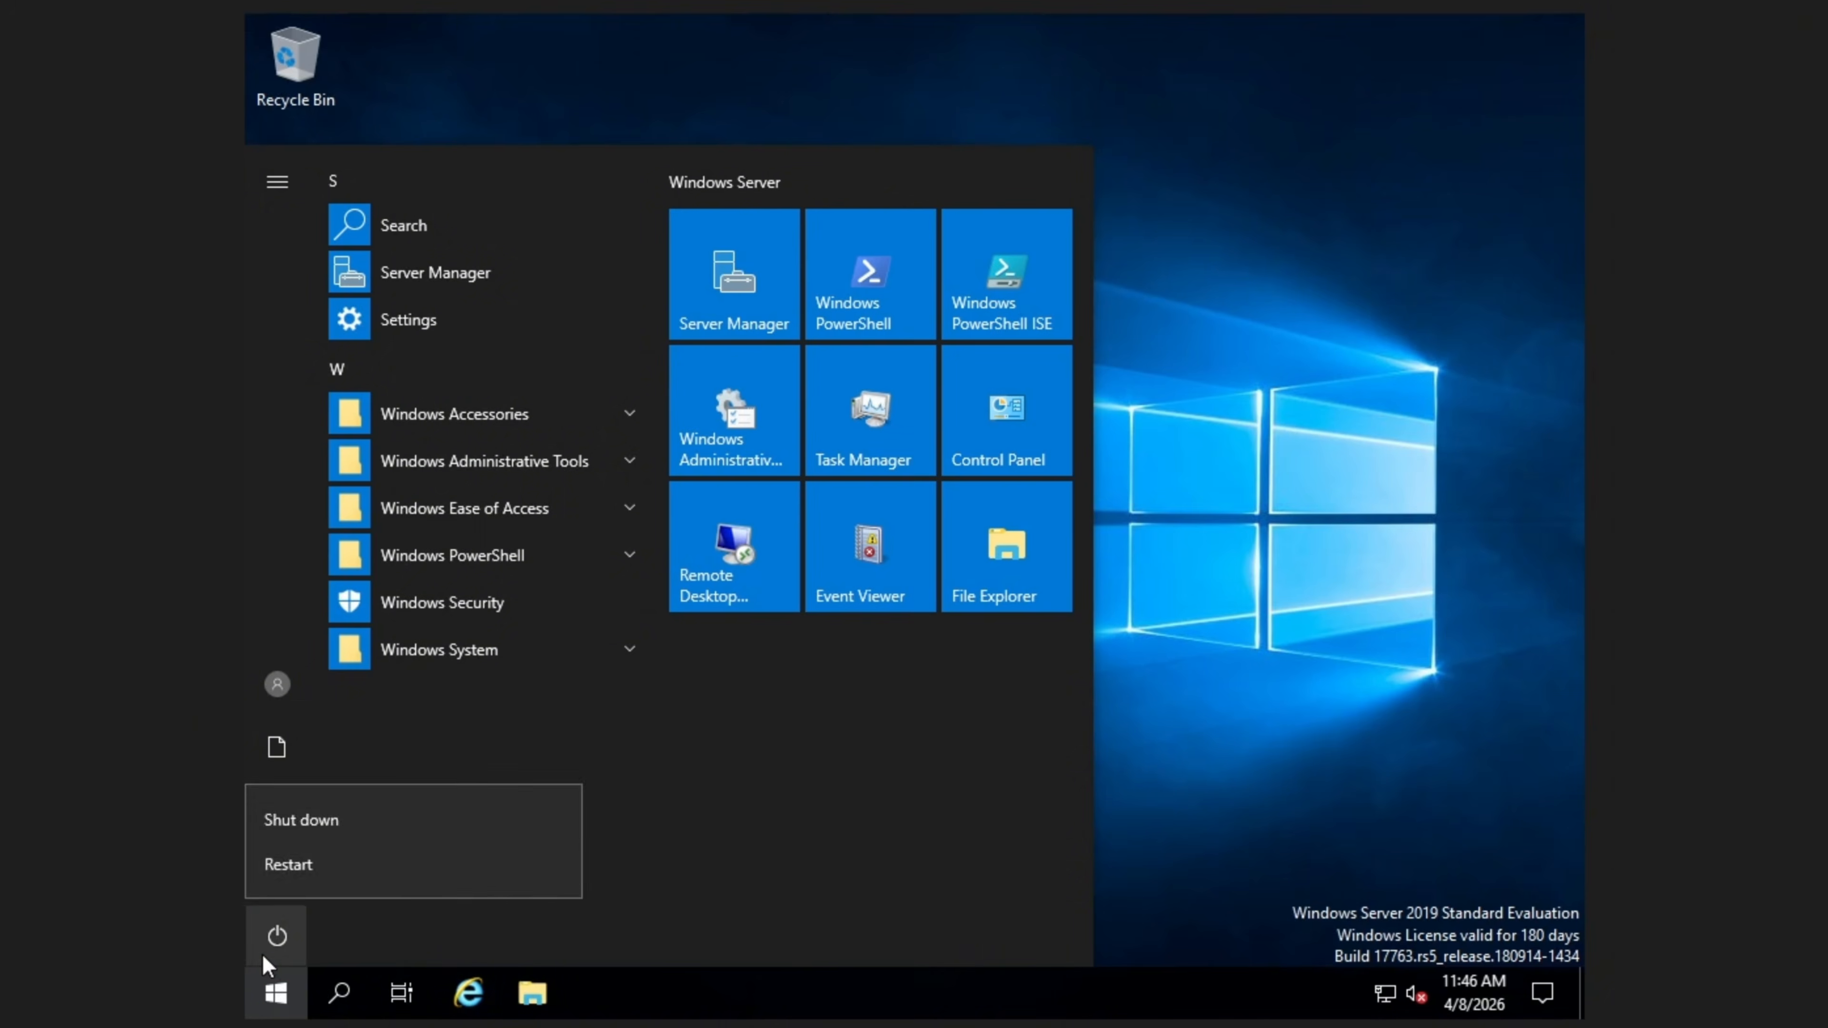
pyautogui.click(399, 823)
pyautogui.click(630, 861)
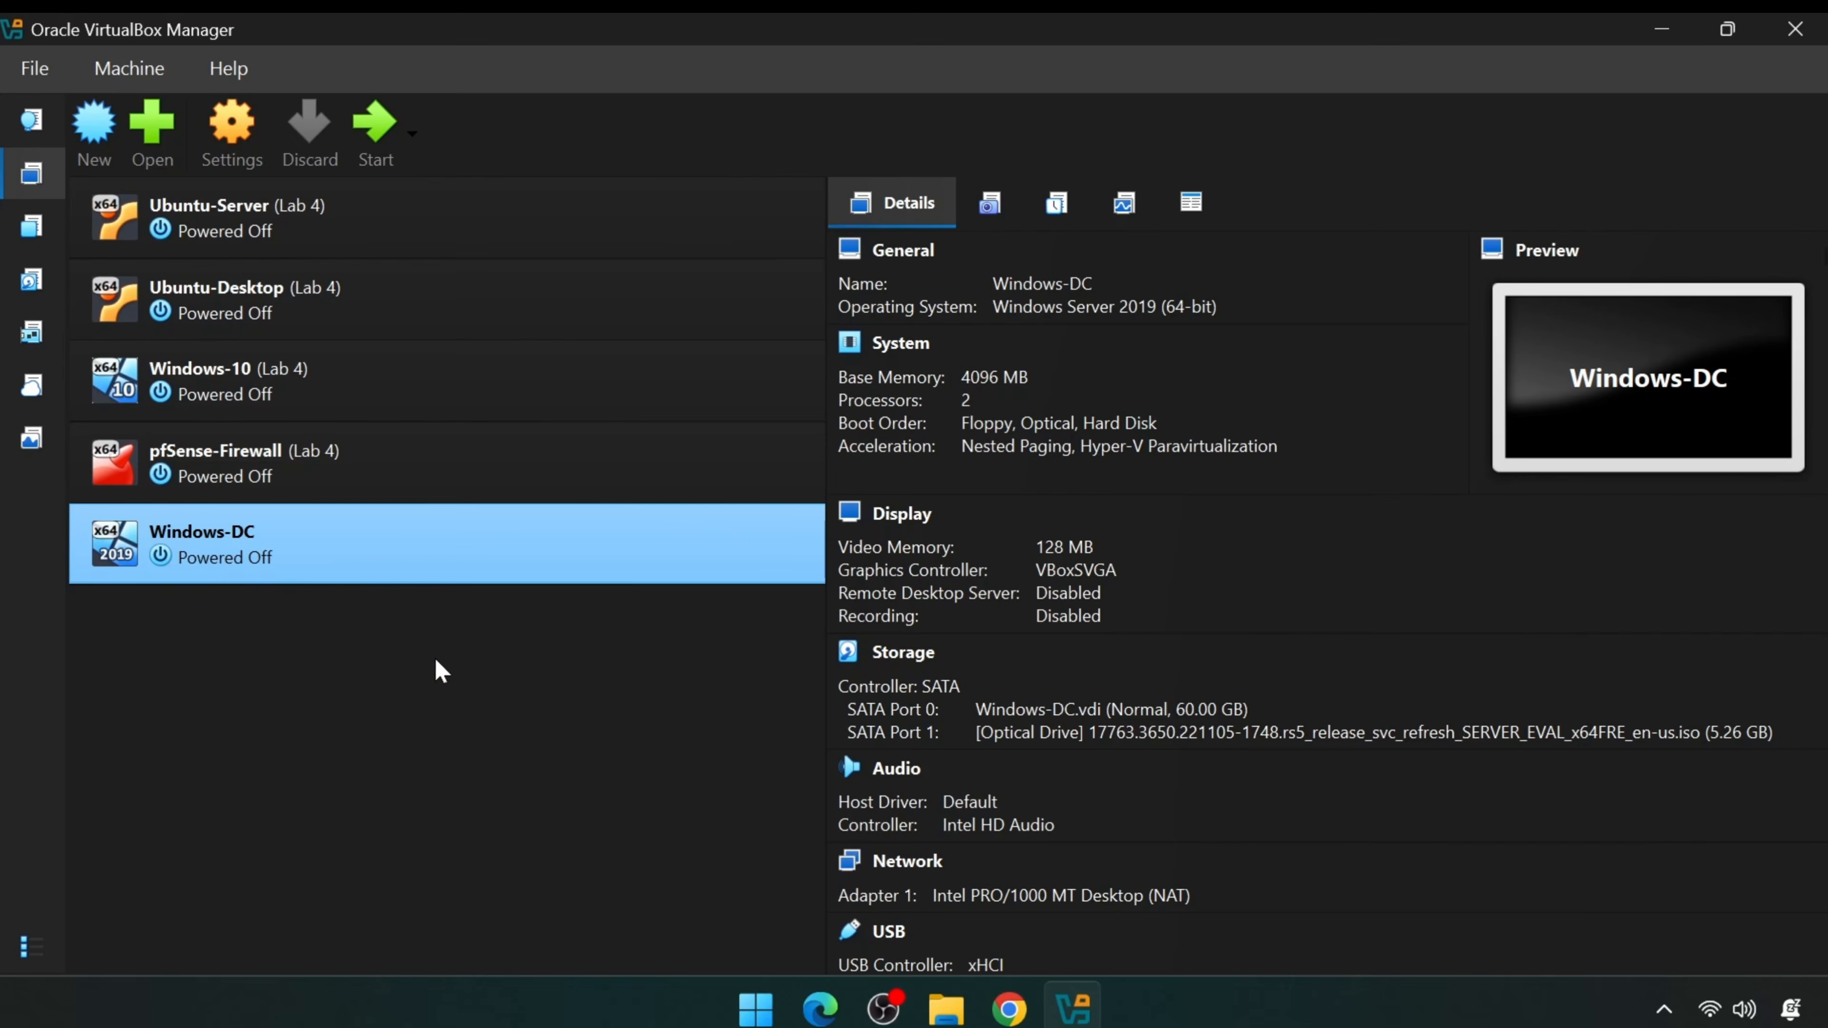
# - Remove the Windows Server installation ISO drive from Windows-DC's storage settings
pyautogui.click(256, 169)
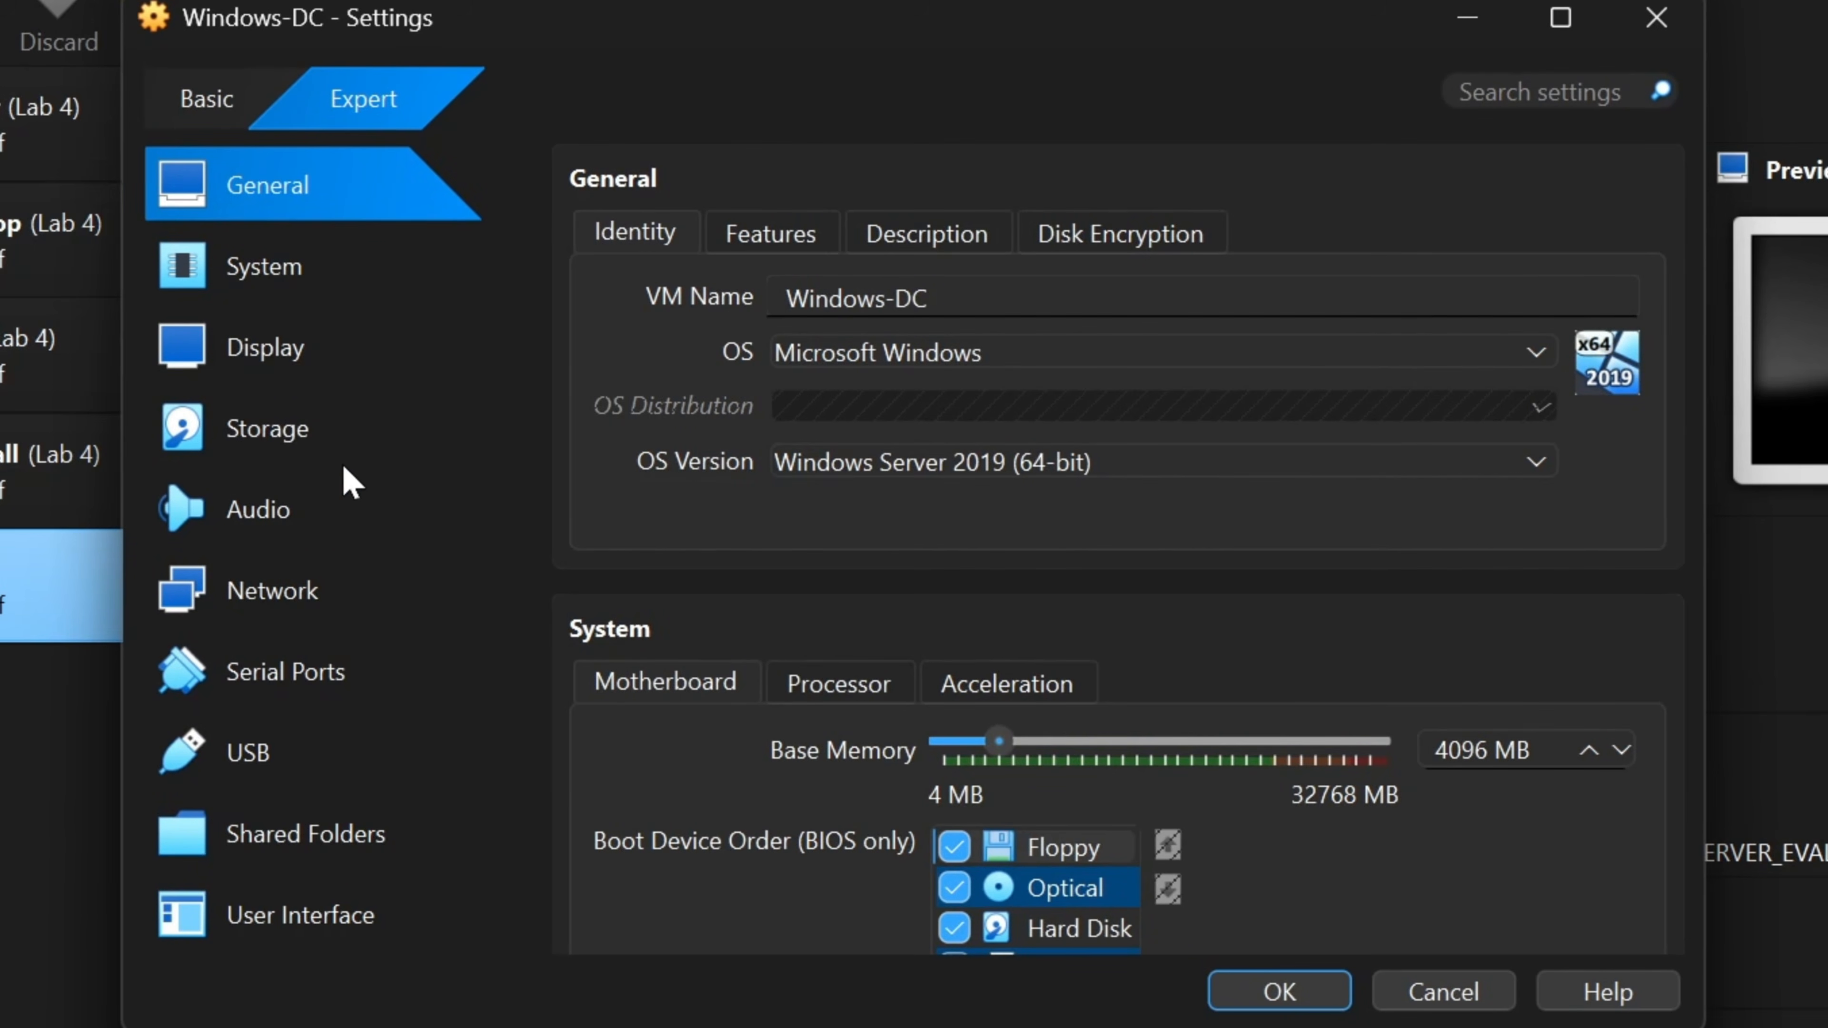
pyautogui.click(350, 451)
pyautogui.click(874, 382)
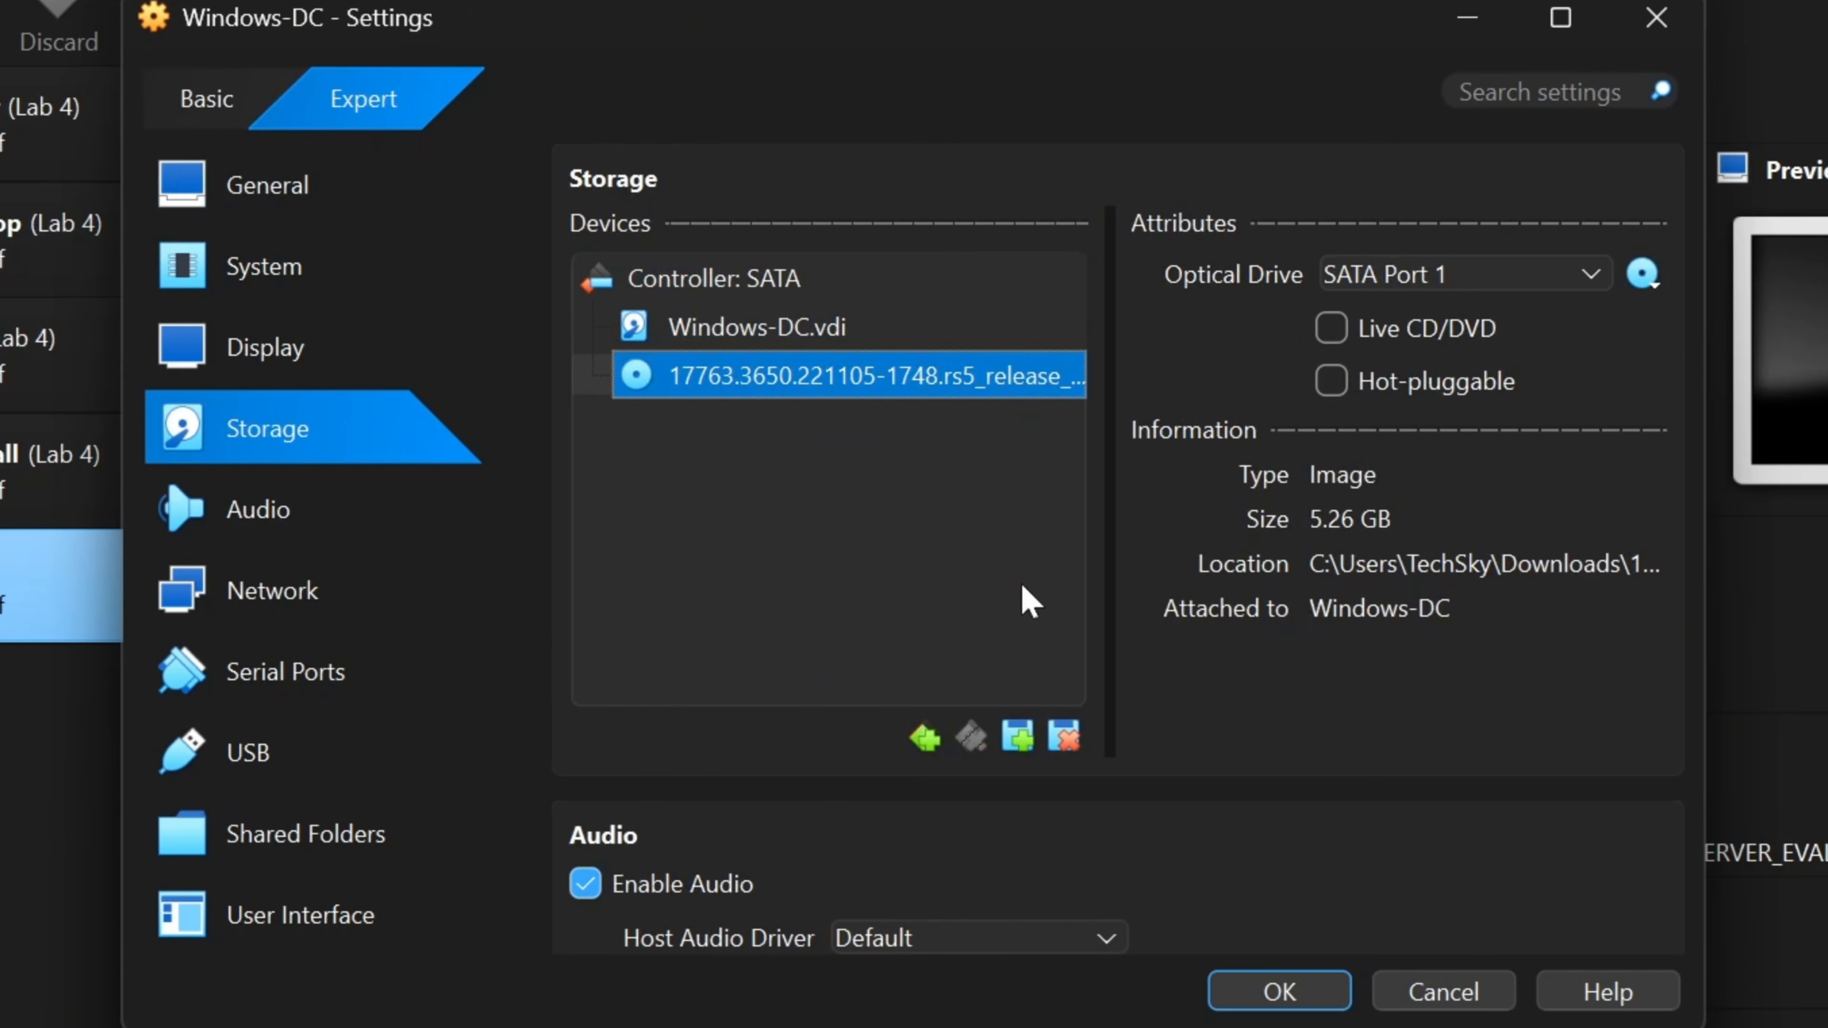
pyautogui.click(1068, 738)
pyautogui.click(835, 698)
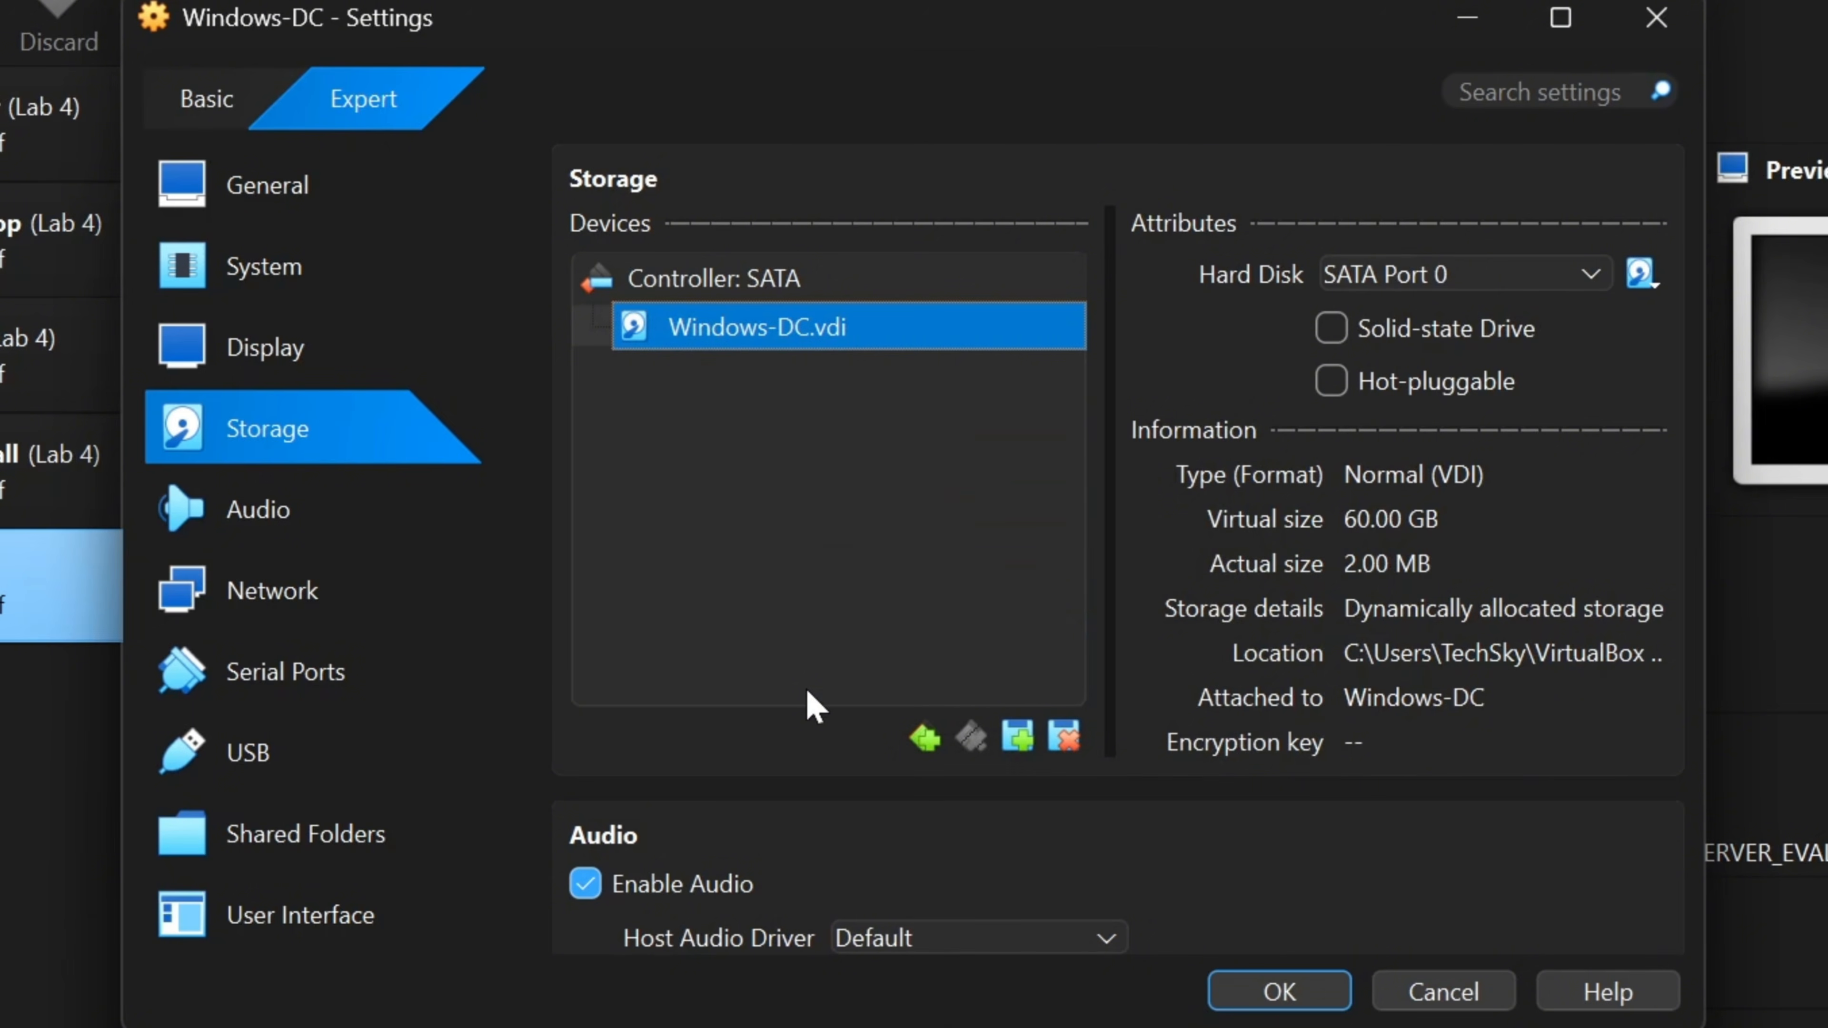
# - Attach Windows-DC's adapter 1 to Host-only Adapter, save, then start pfSense-Firewall
pyautogui.click(324, 603)
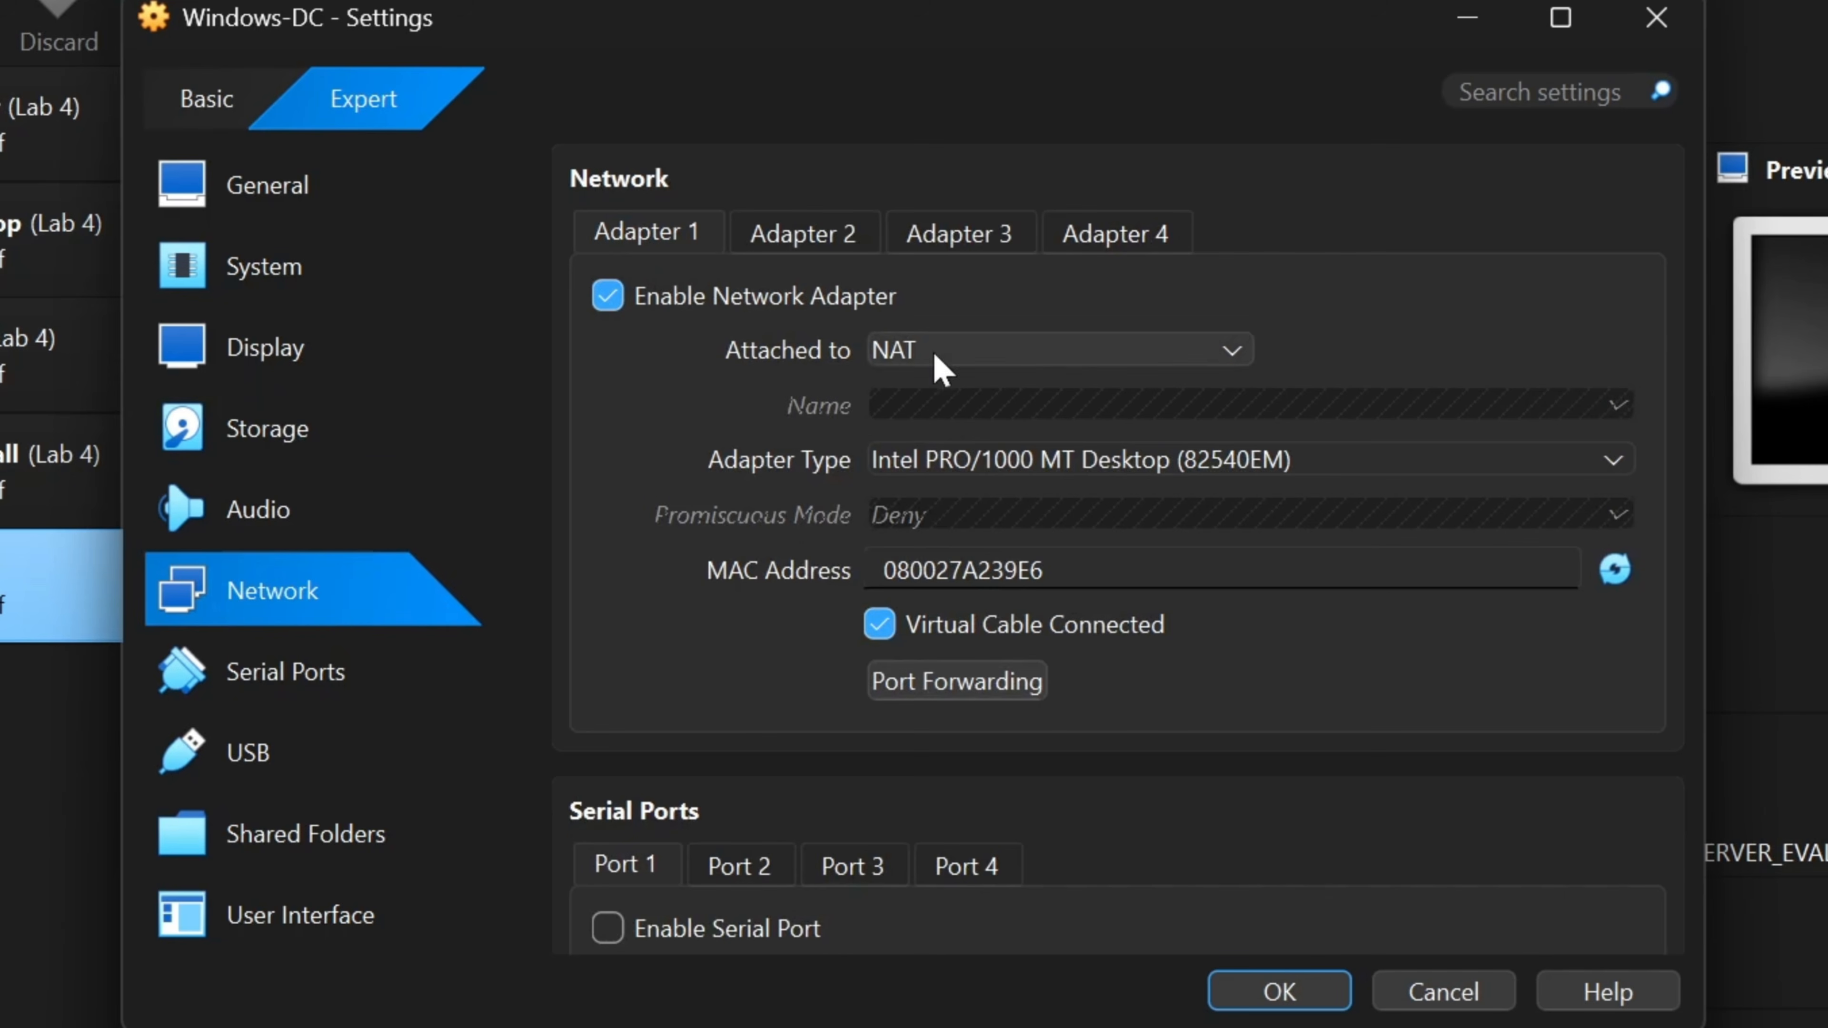
pyautogui.click(1047, 350)
pyautogui.click(1110, 499)
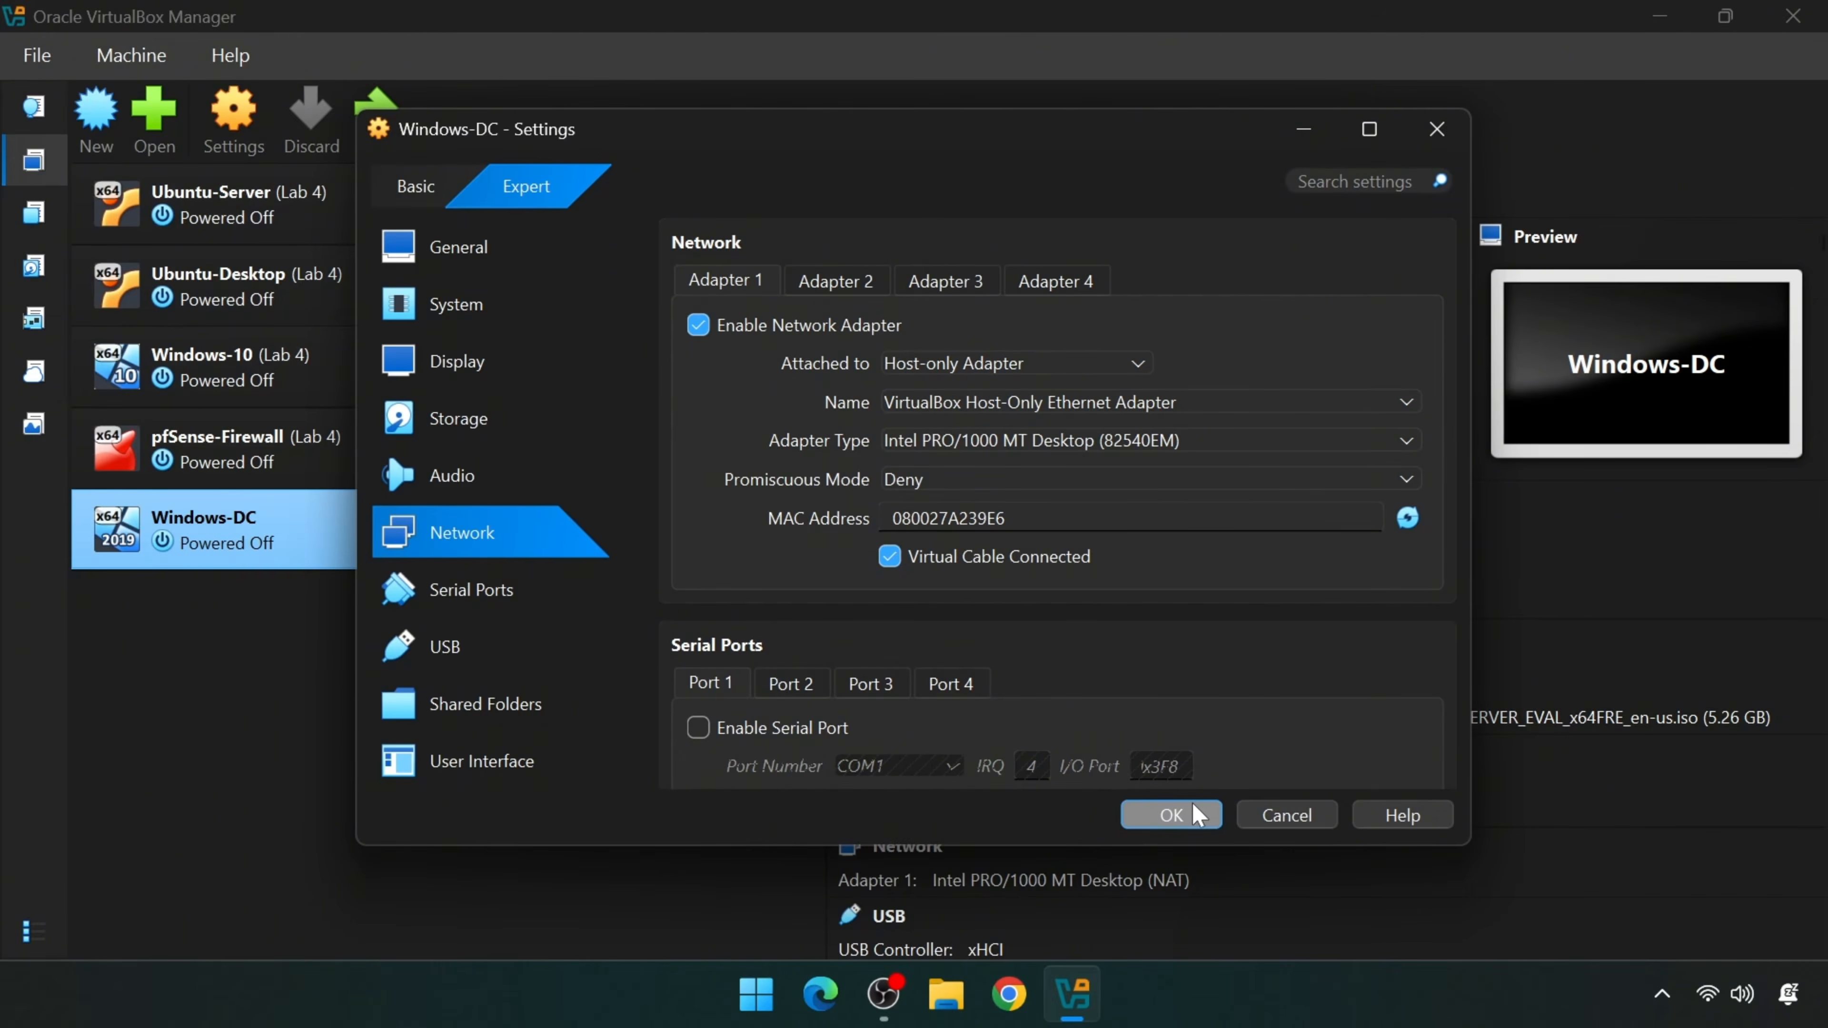
pyautogui.click(1171, 814)
pyautogui.click(400, 468)
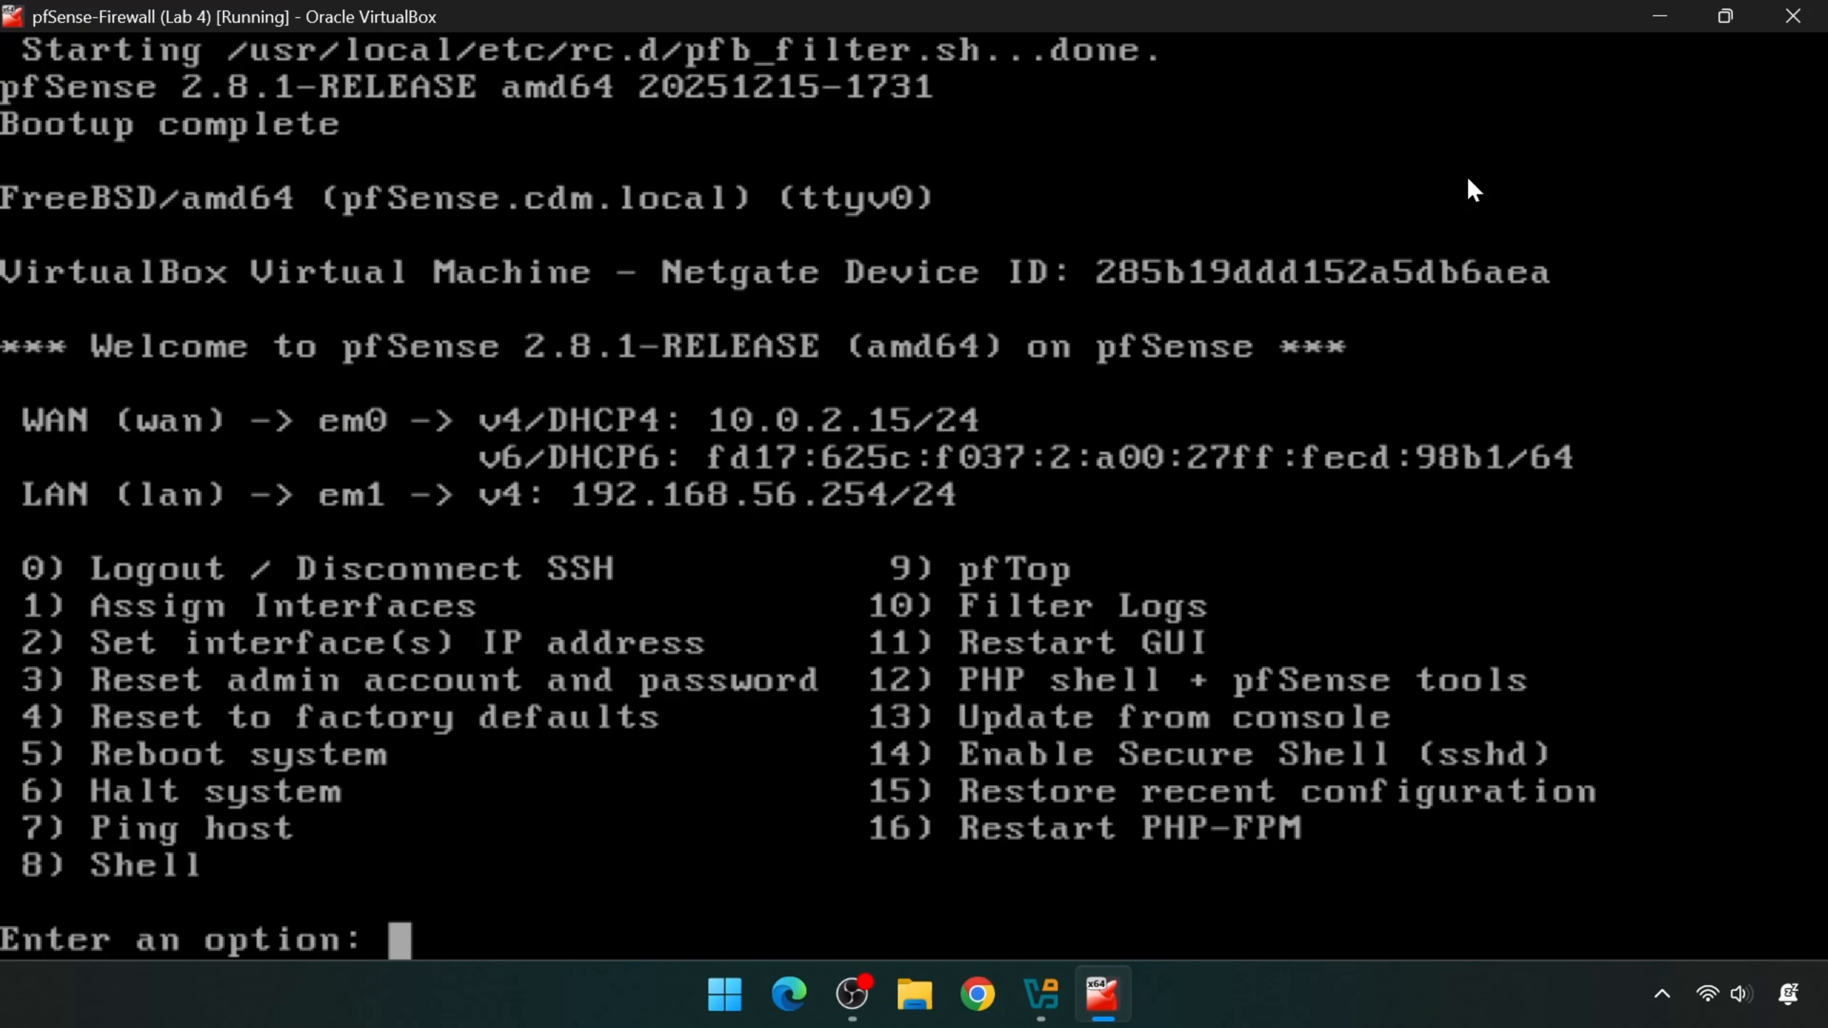
# - Start Windows-DC, sign in as Administrator, and open Server Manager's Local Server properties
pyautogui.click(1656, 23)
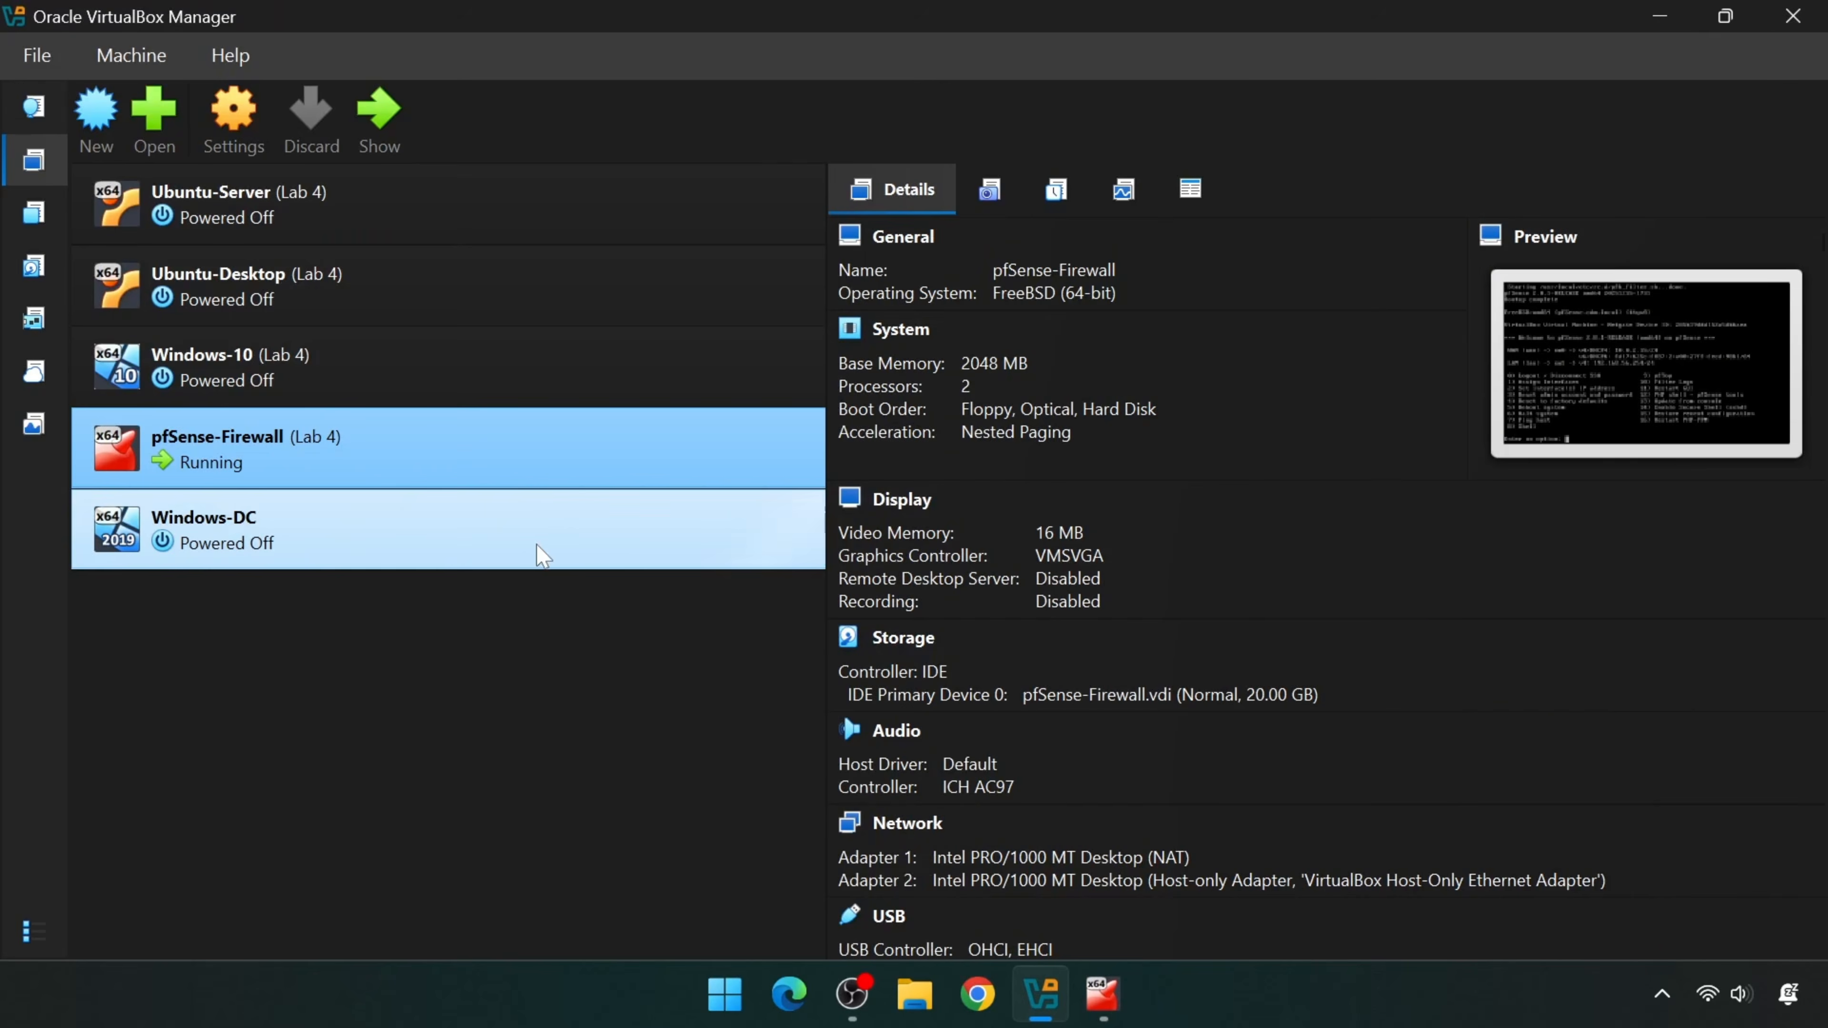
pyautogui.click(377, 557)
pyautogui.click(376, 119)
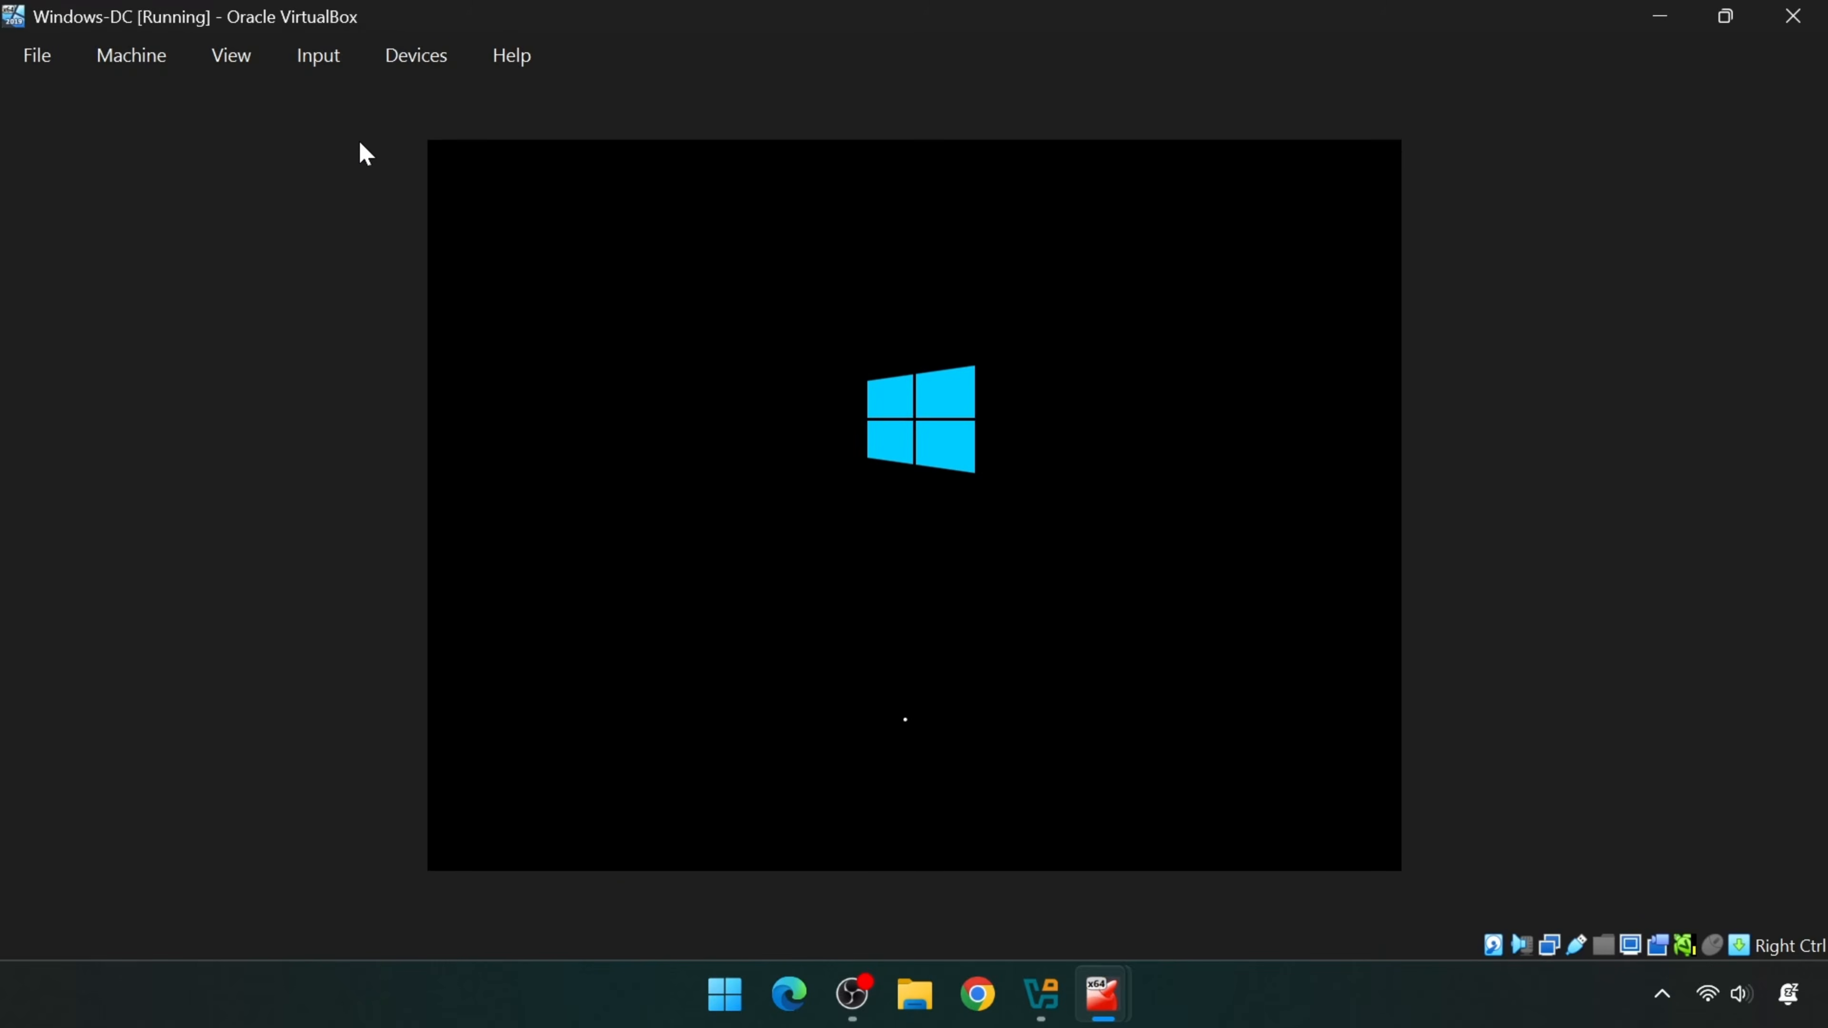
pyautogui.write('•••••••••')
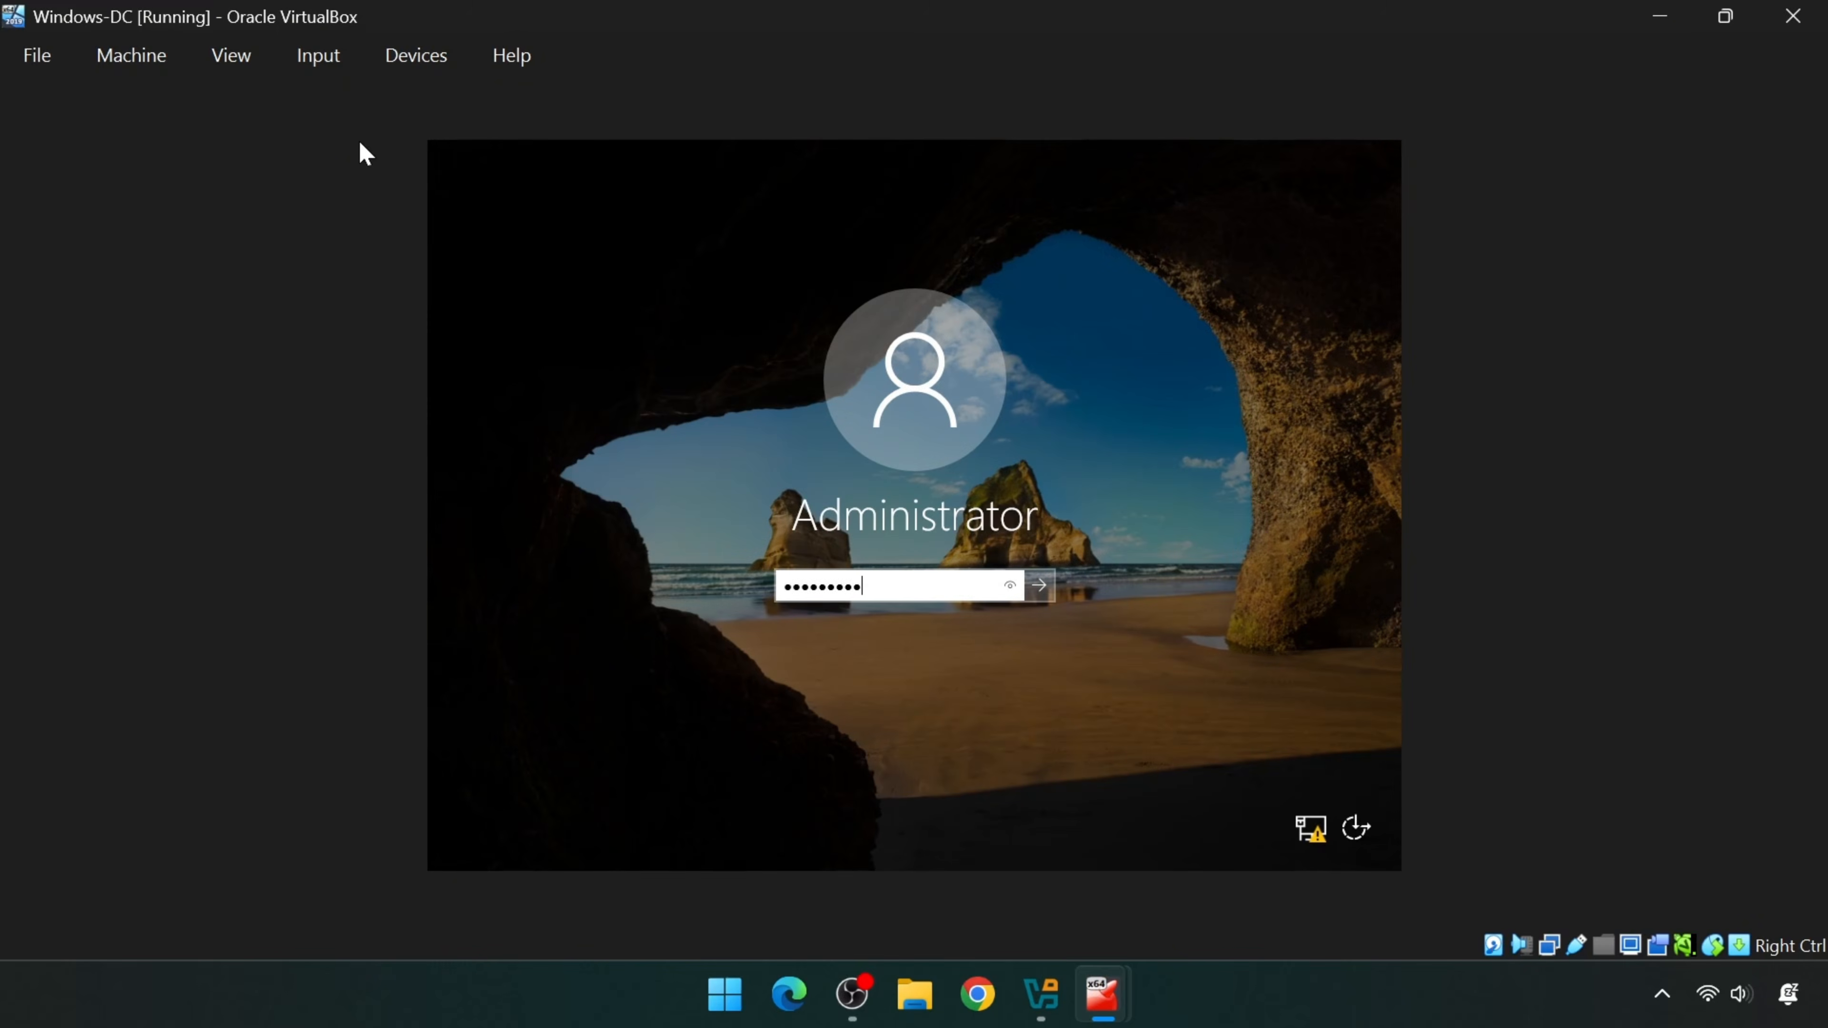
pyautogui.press('Return')
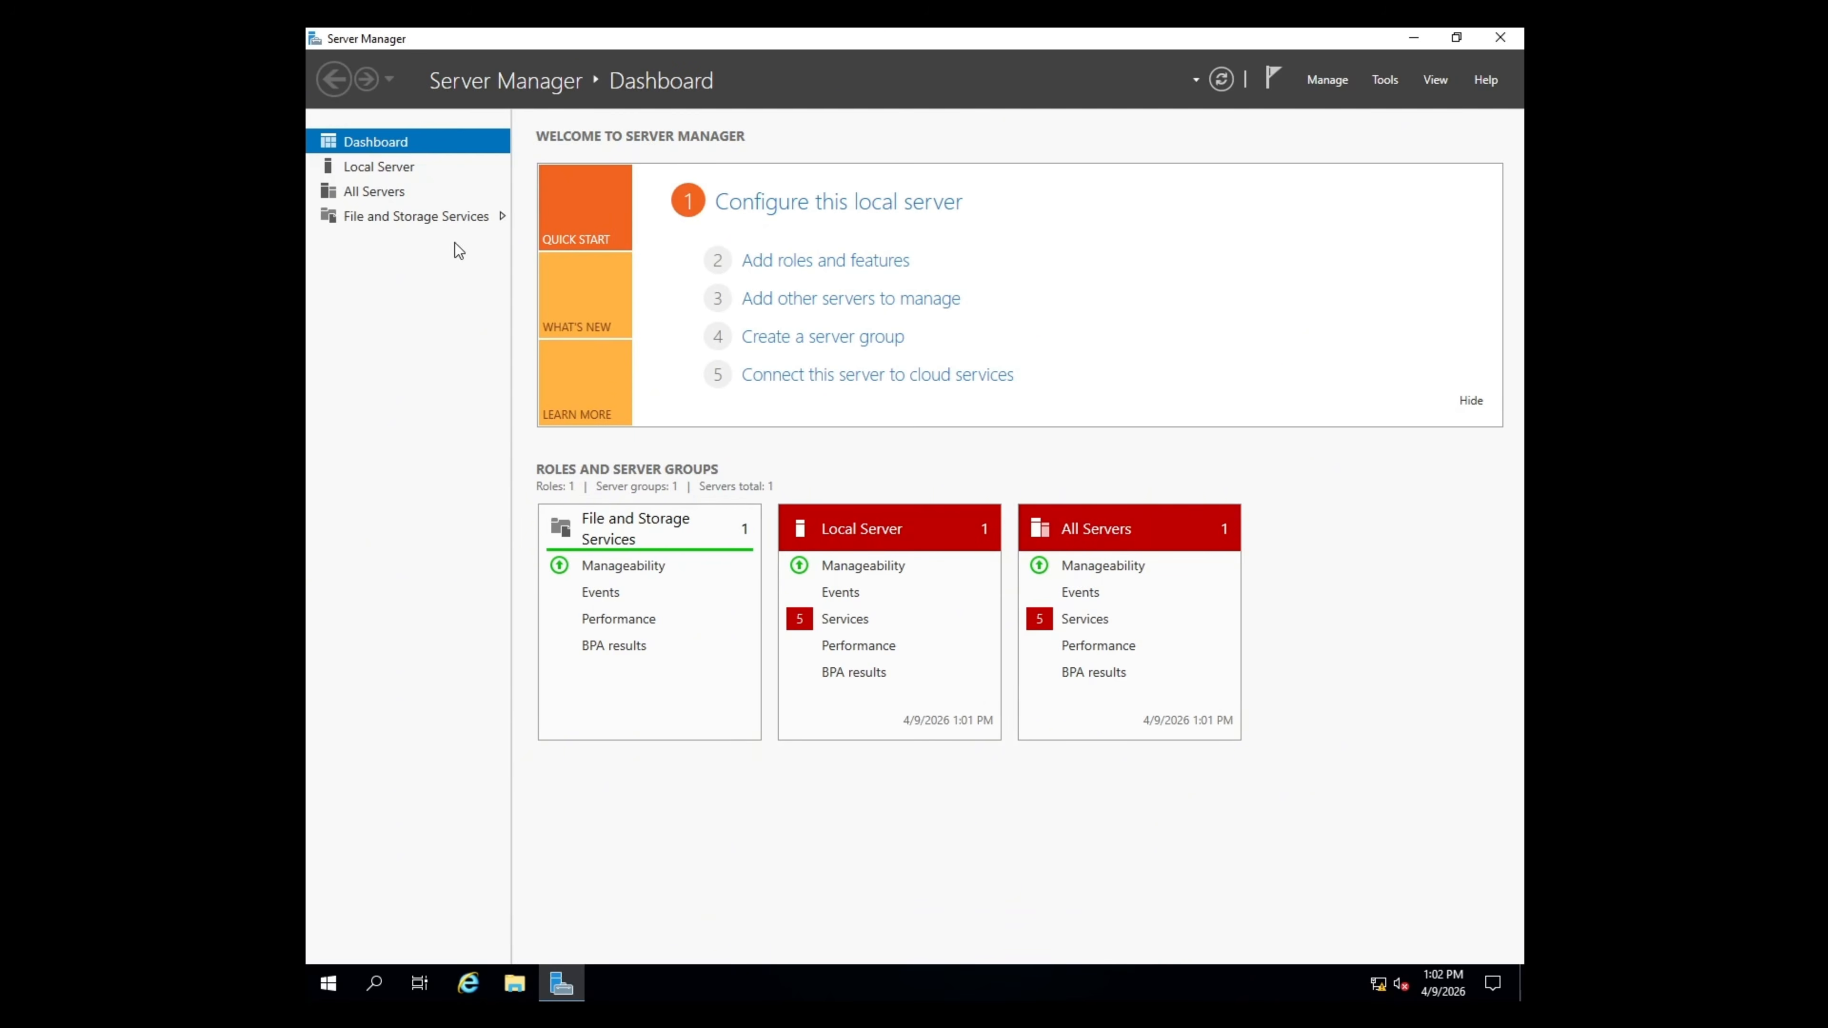
pyautogui.click(405, 165)
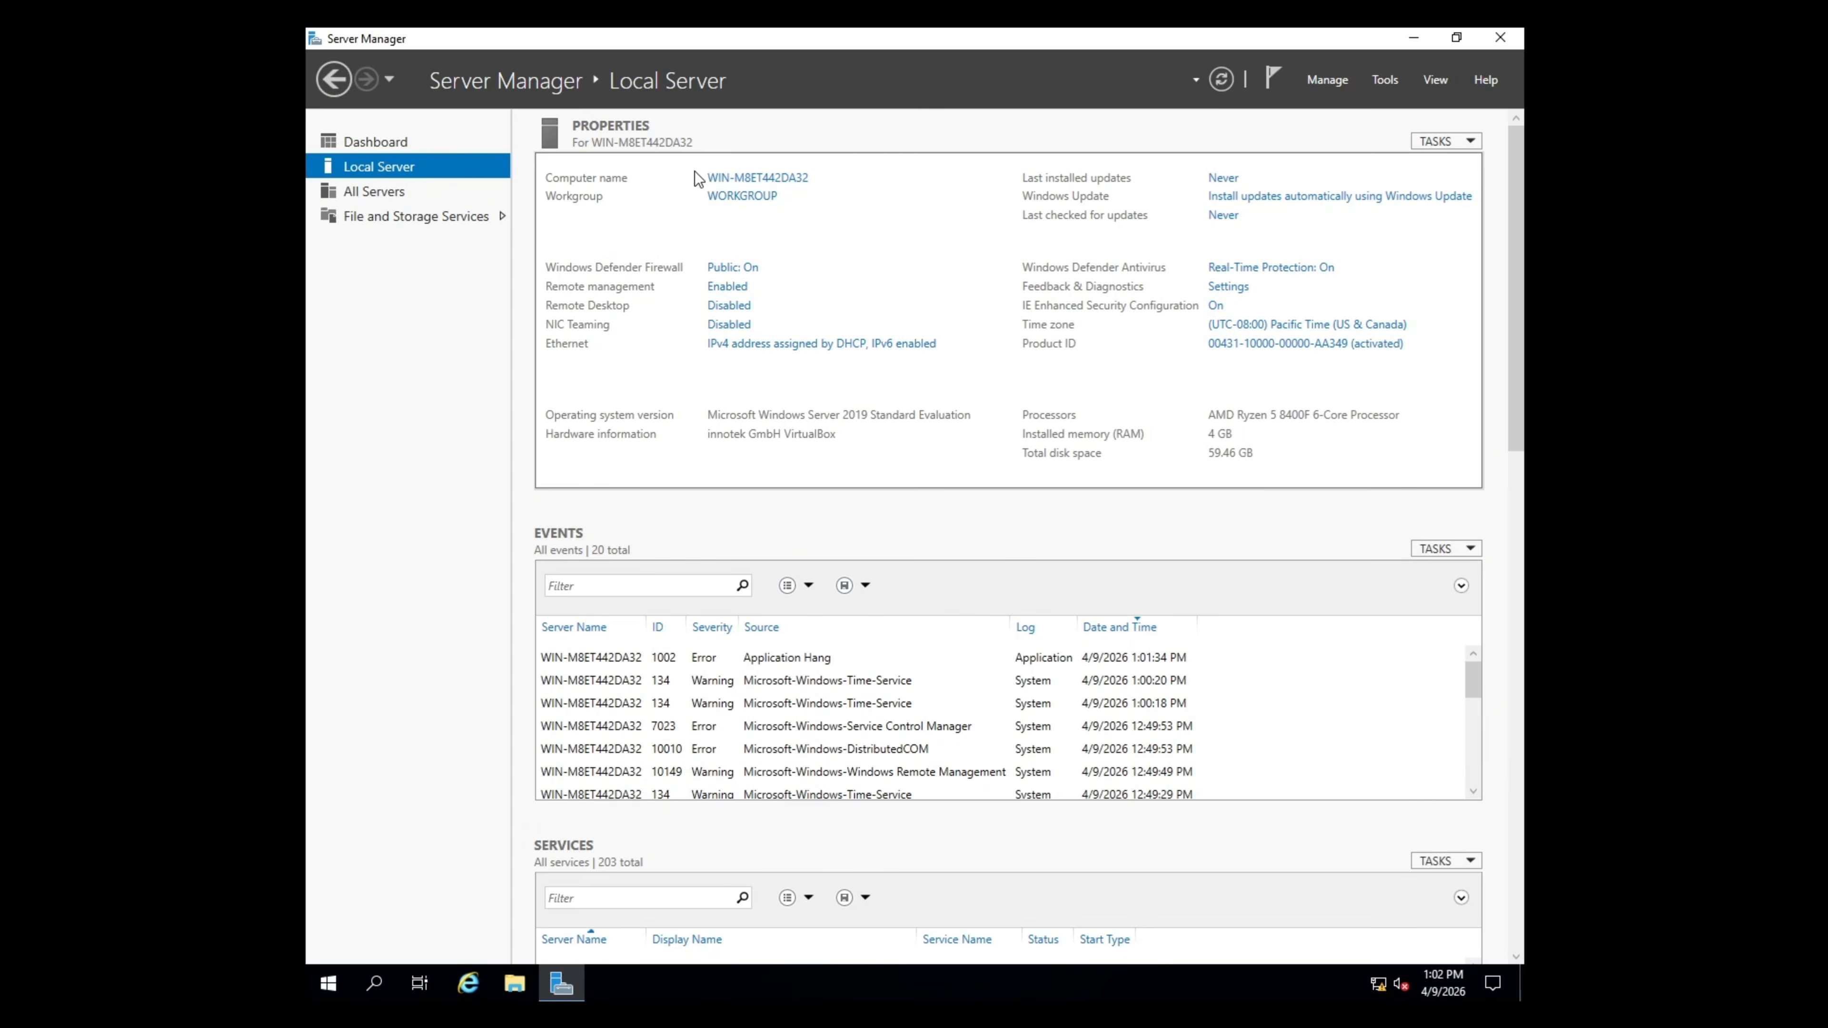
# - Change the computer name to DC01 in System Properties and restart the server now
pyautogui.click(765, 180)
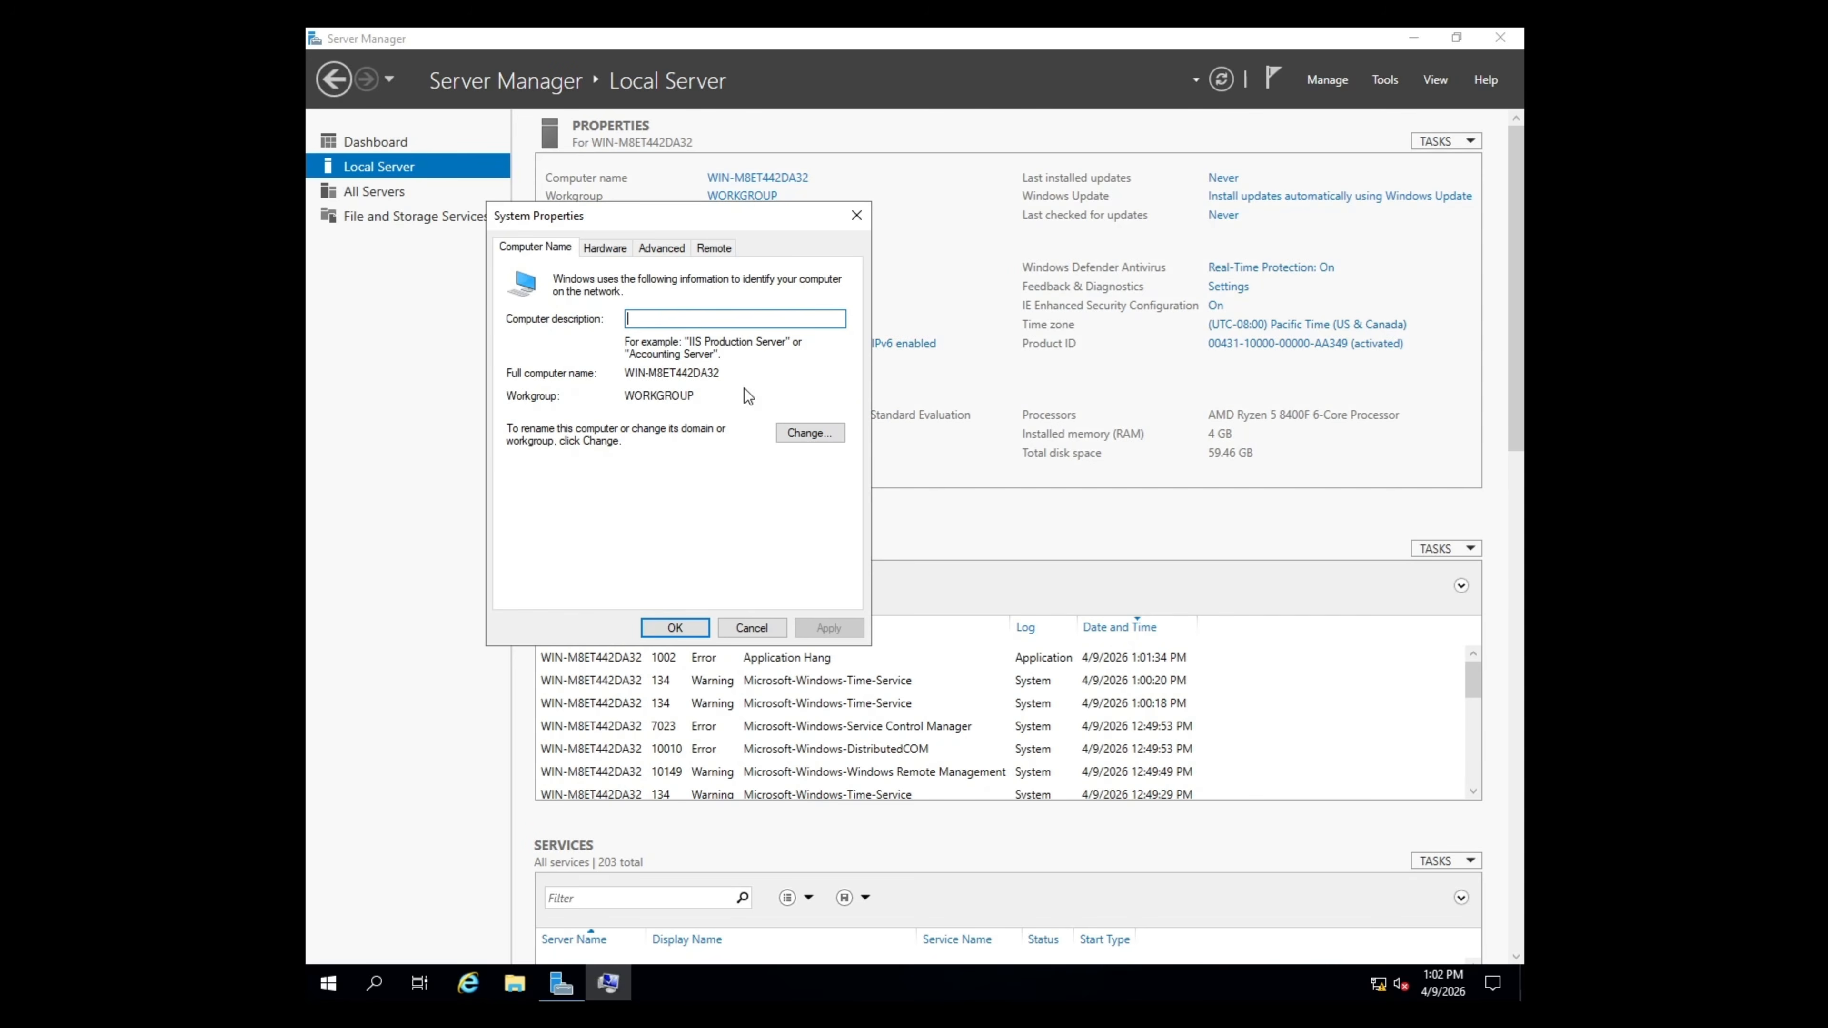
pyautogui.click(830, 435)
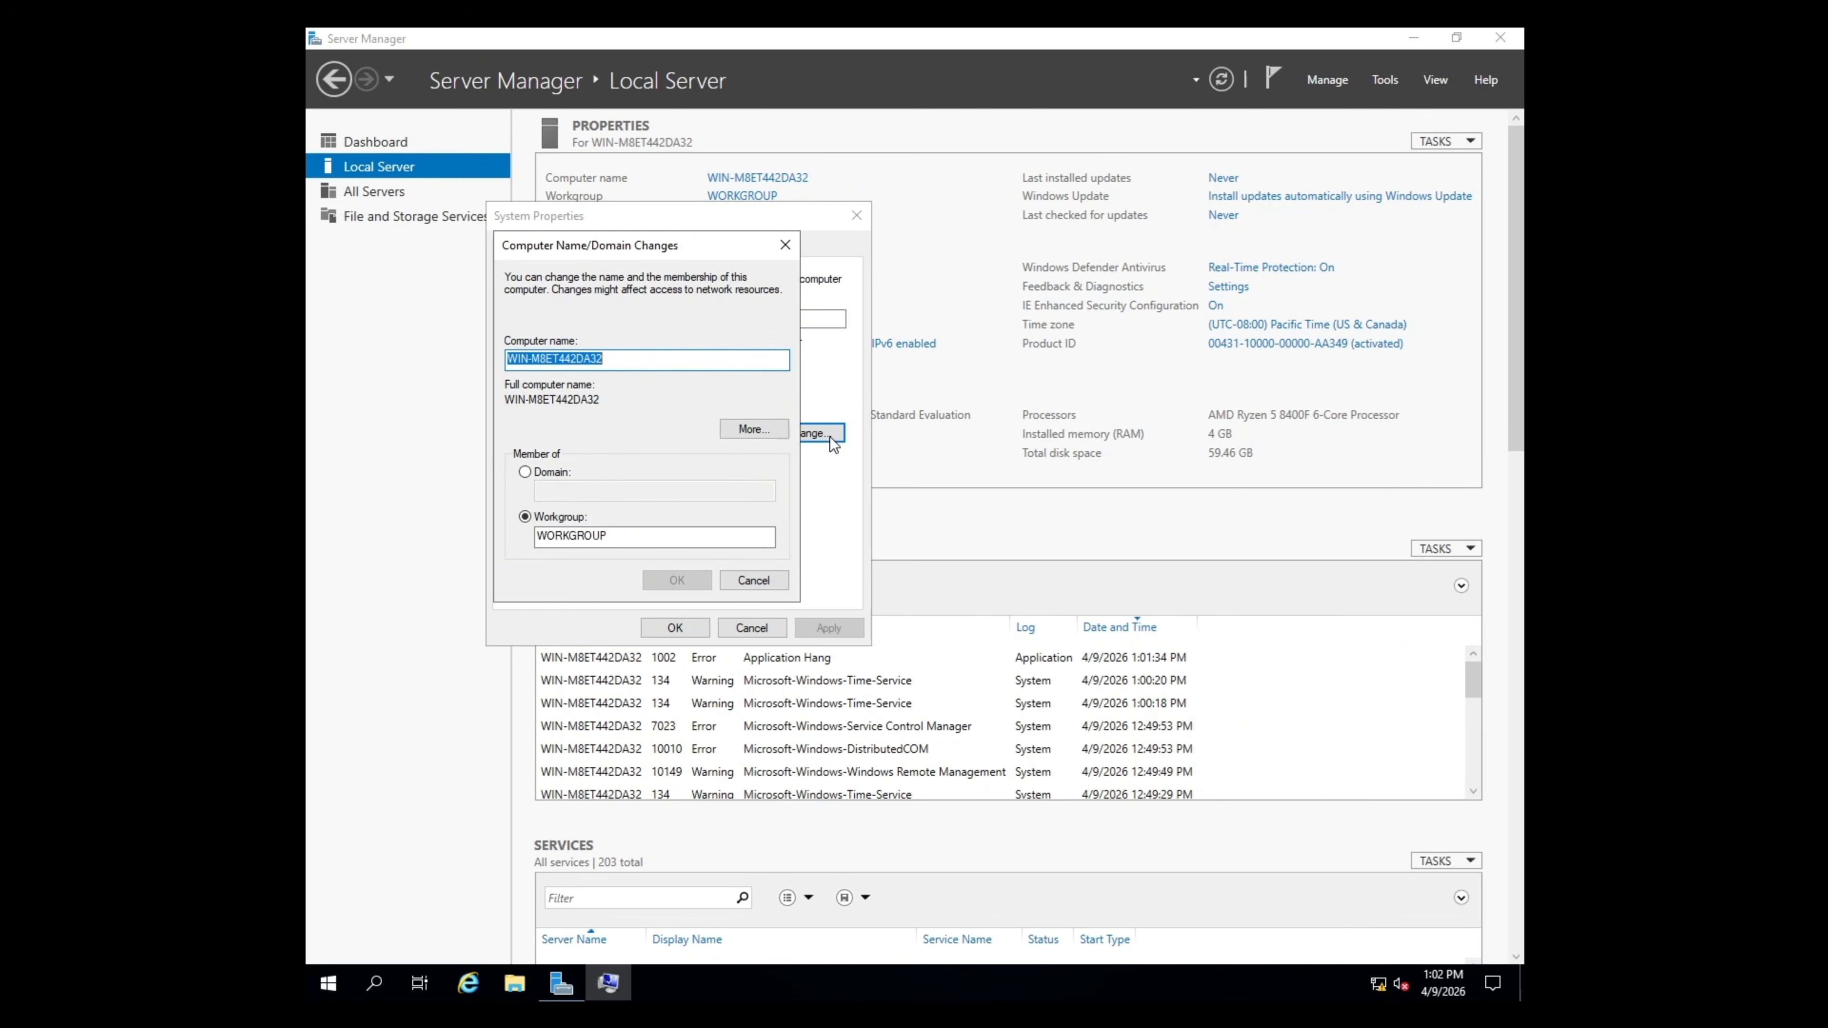
pyautogui.write('DC')
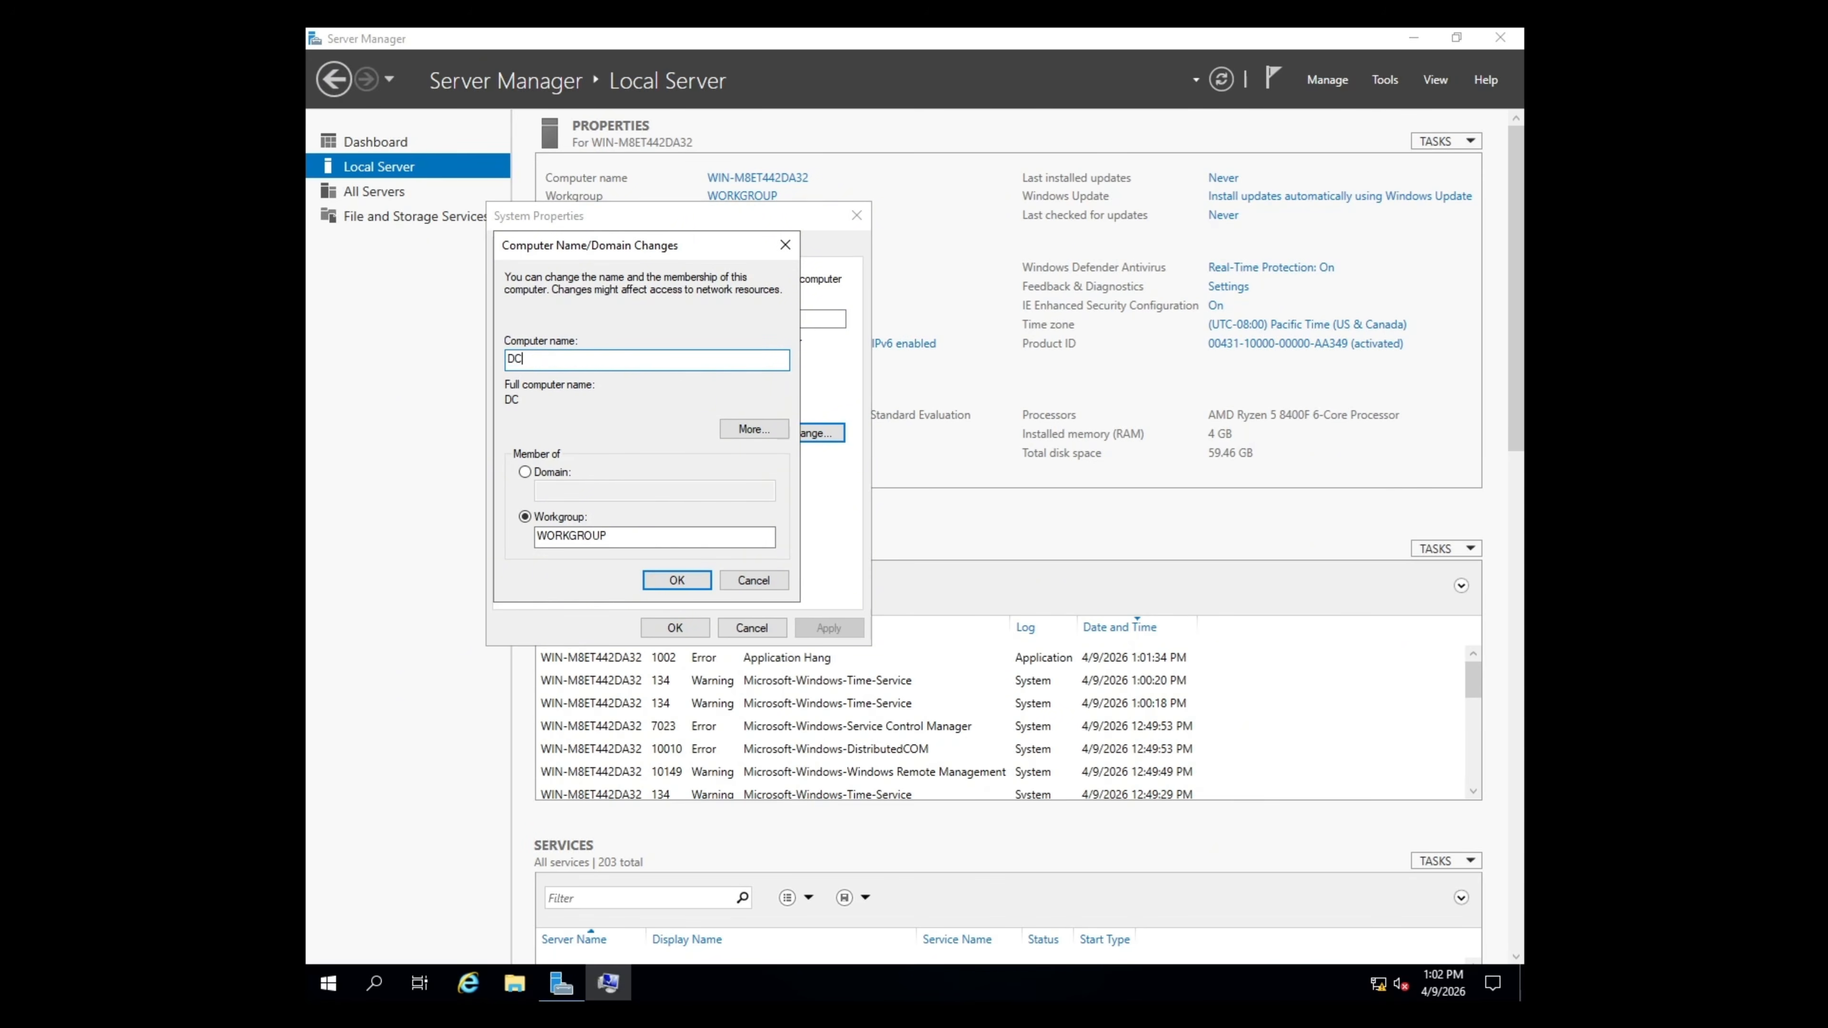
pyautogui.write('01')
pyautogui.click(694, 580)
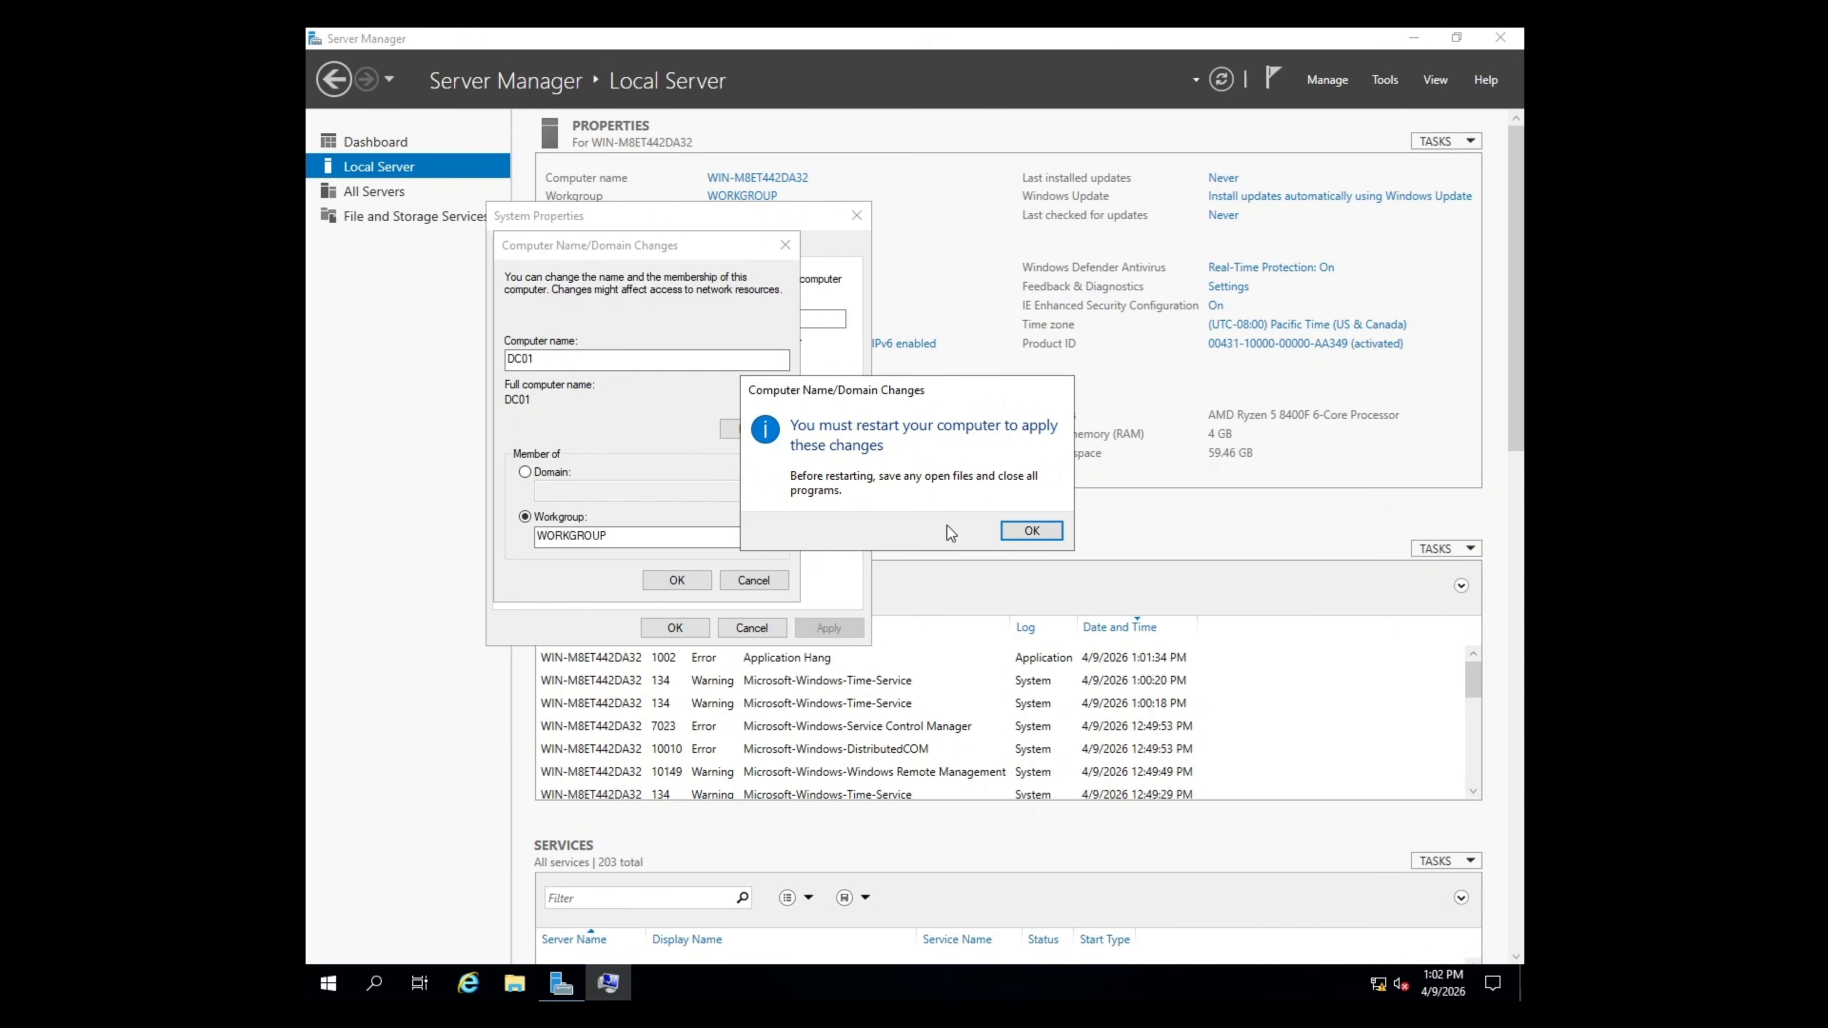
pyautogui.click(1016, 531)
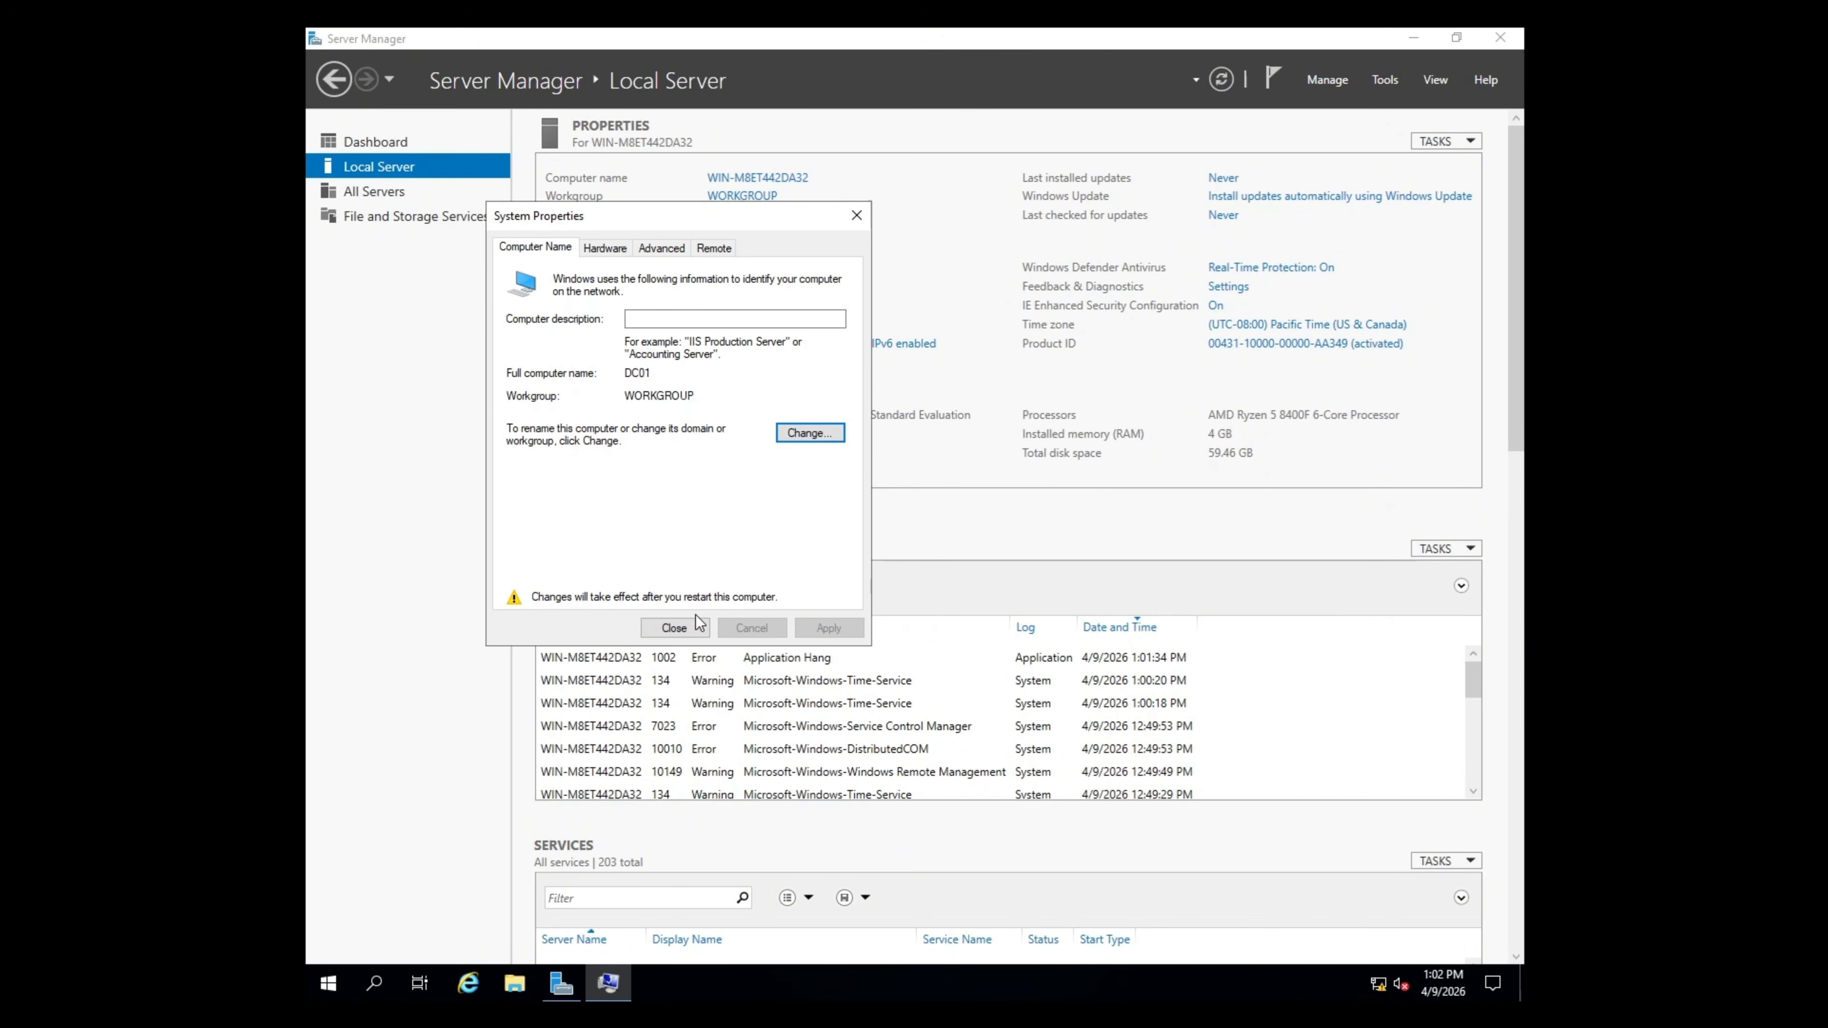
pyautogui.click(695, 631)
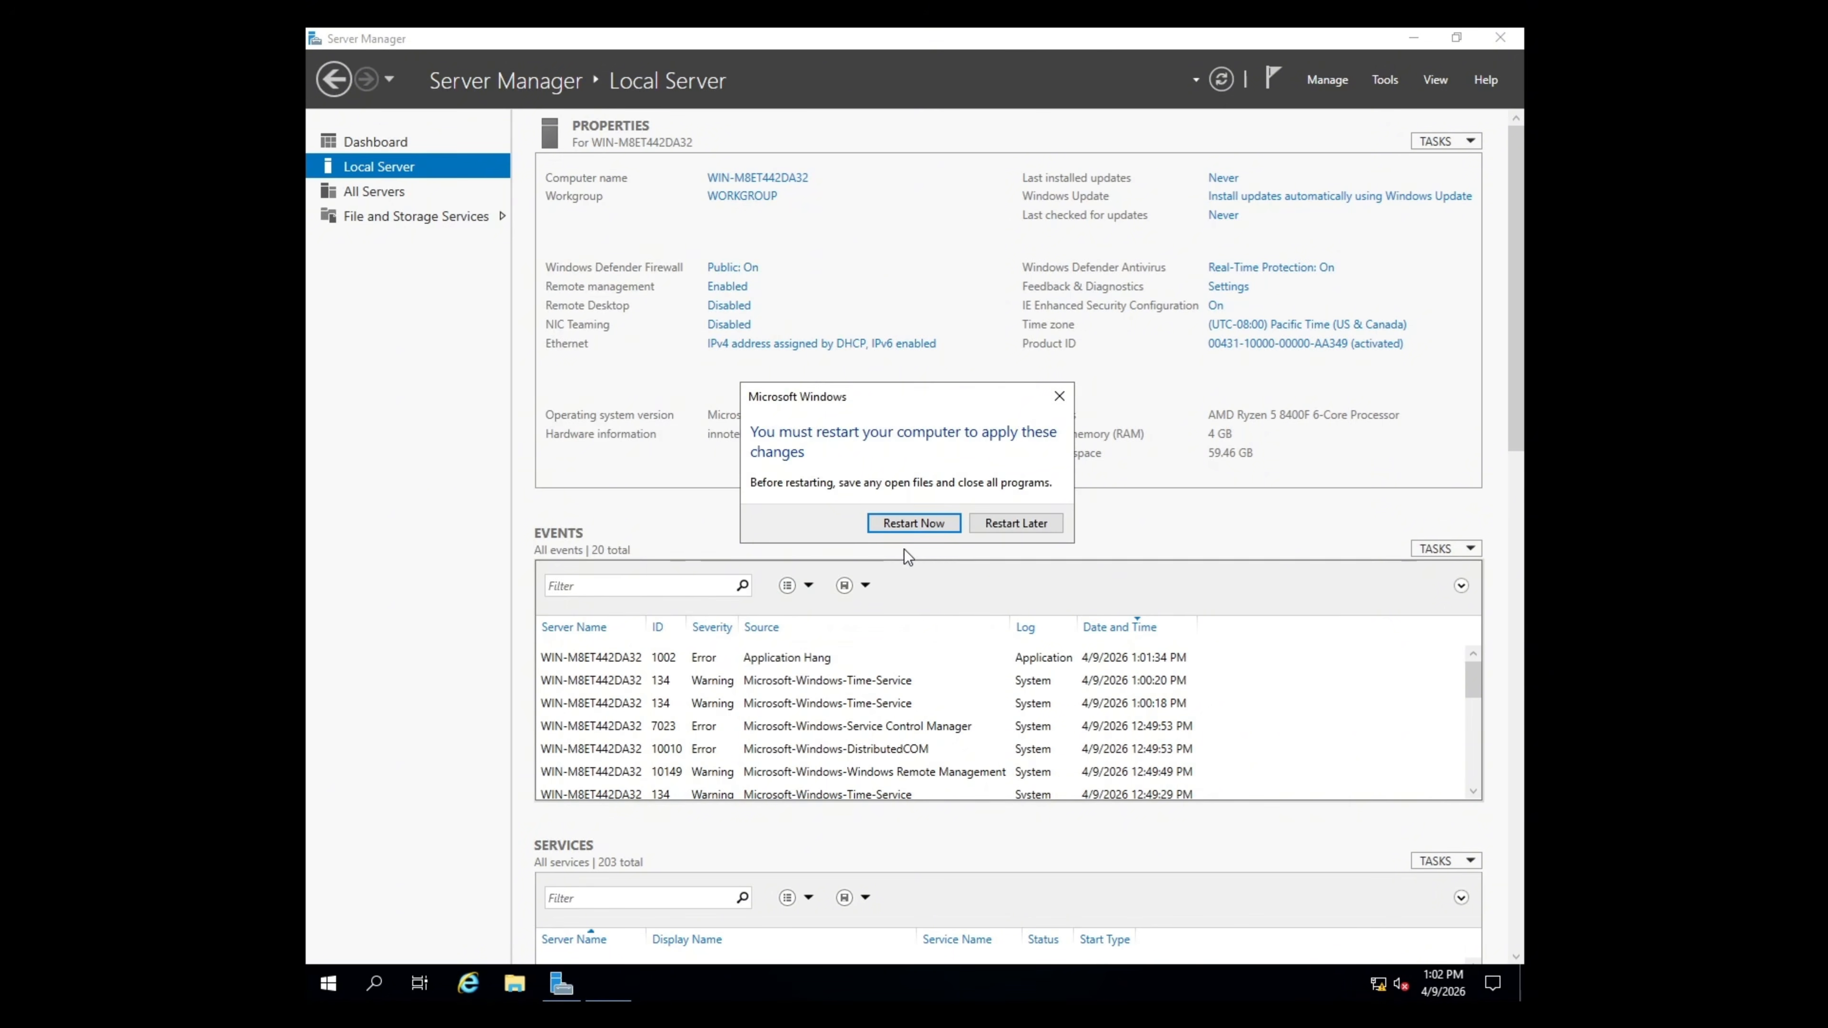
pyautogui.click(913, 523)
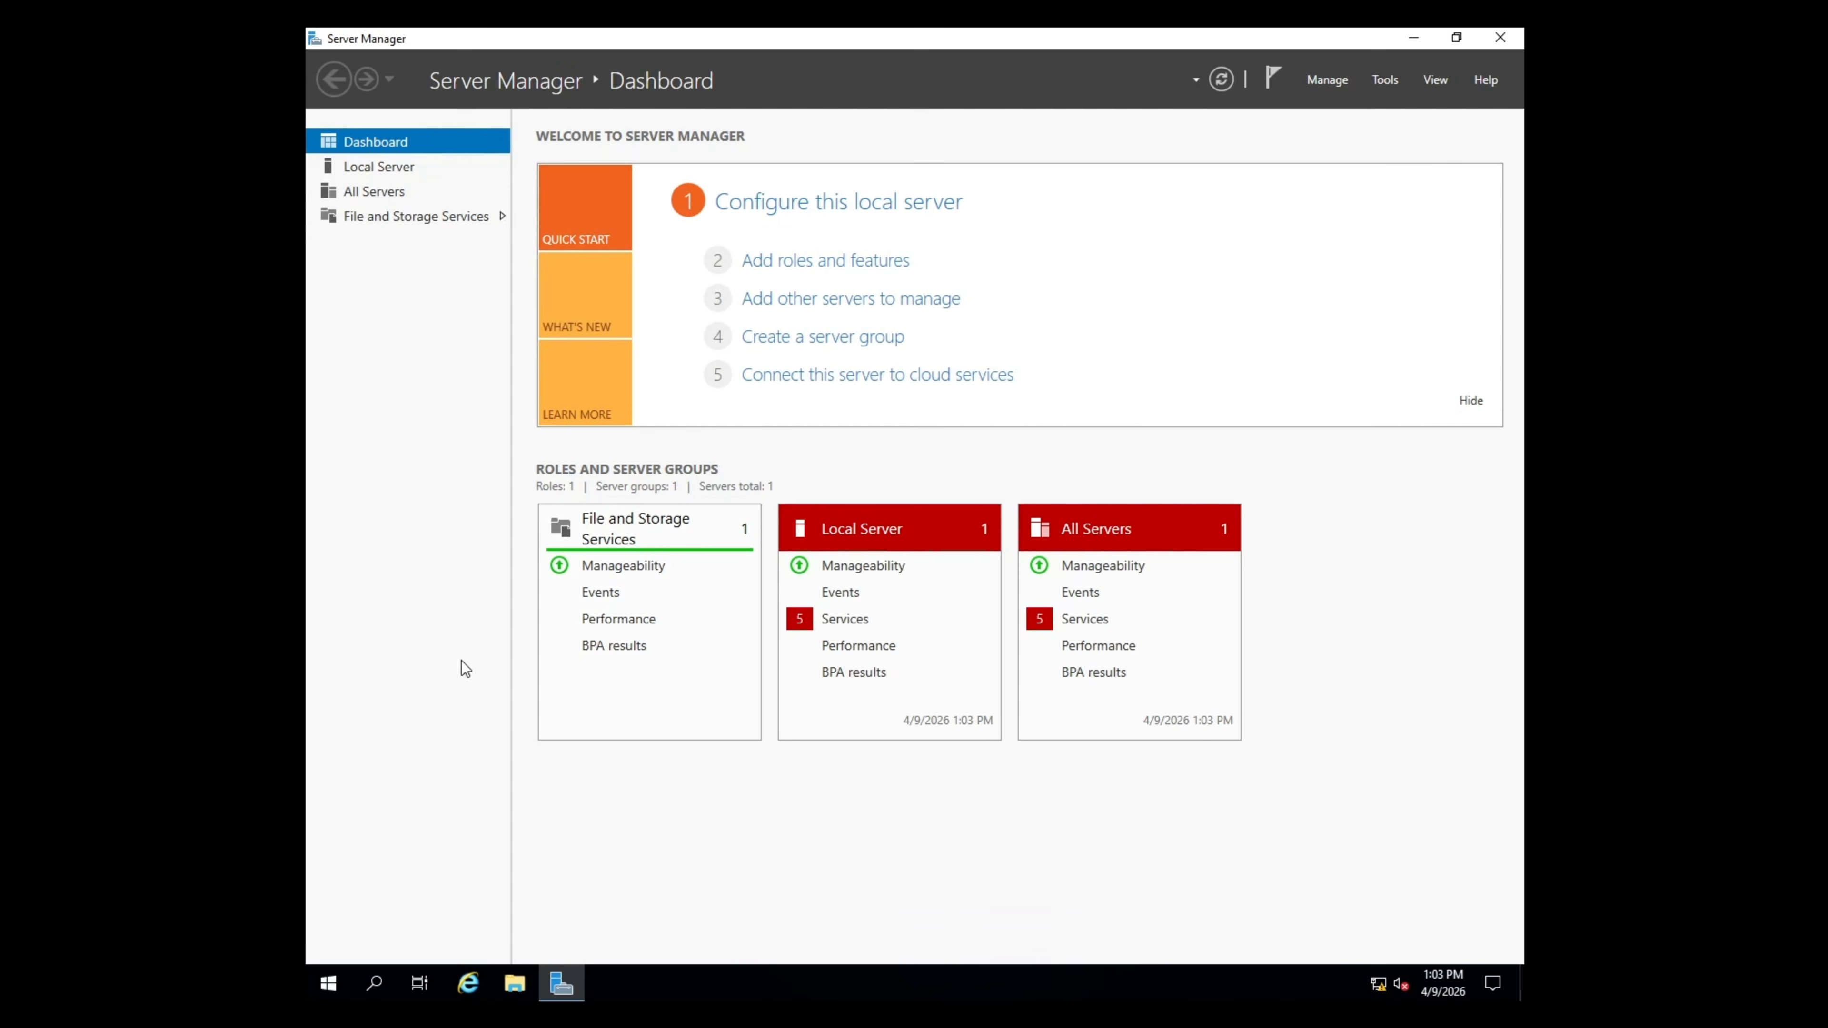
# - From Local Server, open the maximized Network Connections and bring up Ethernet's Properties
pyautogui.click(423, 174)
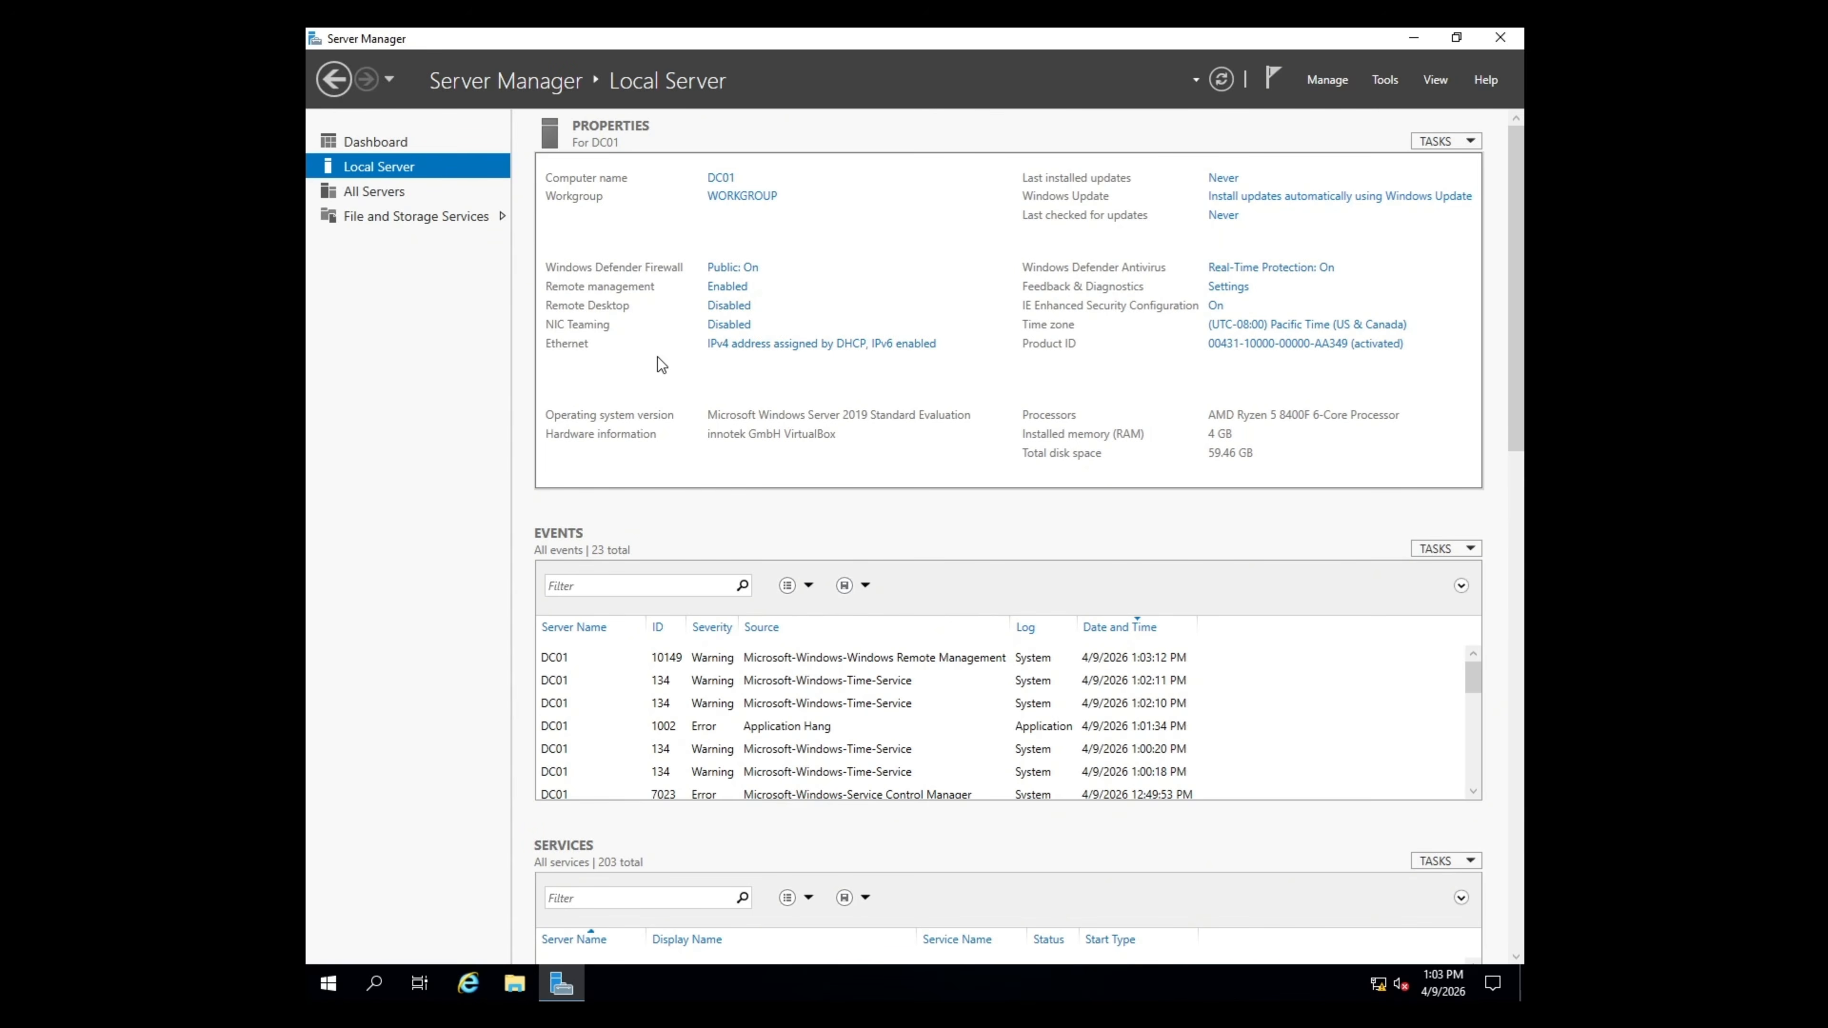
pyautogui.click(833, 346)
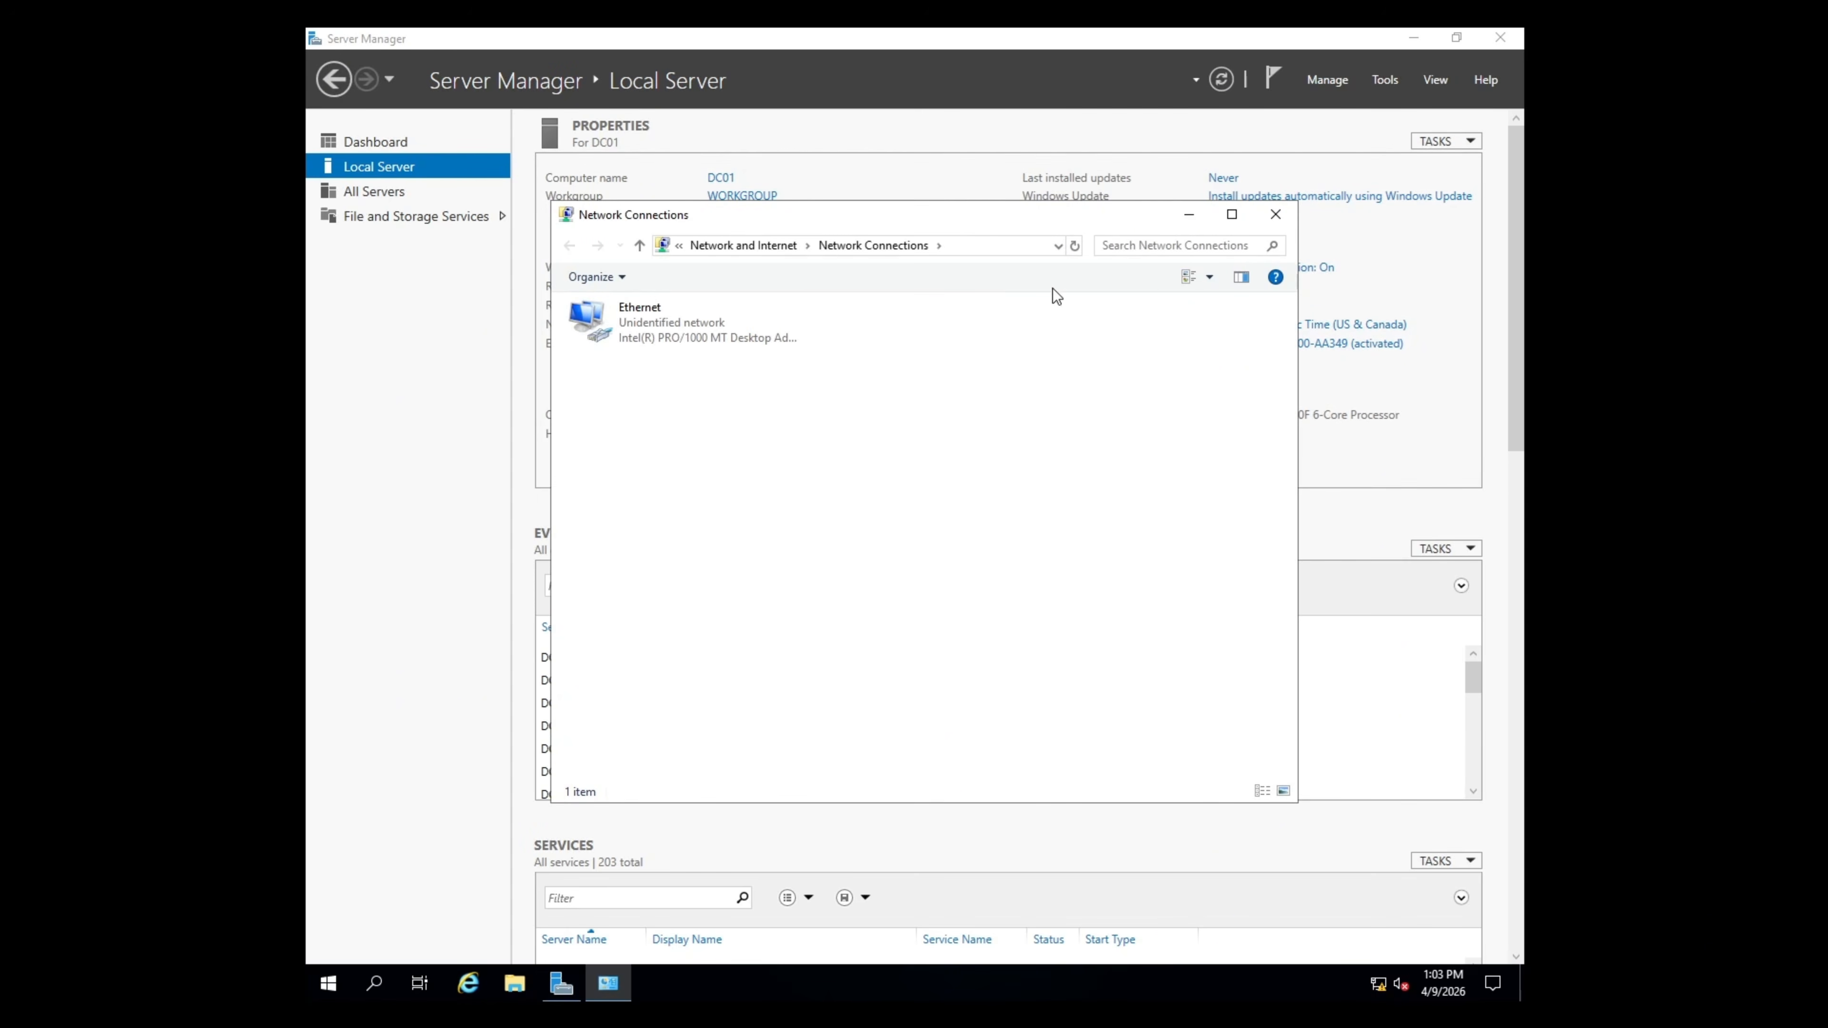
pyautogui.click(1237, 218)
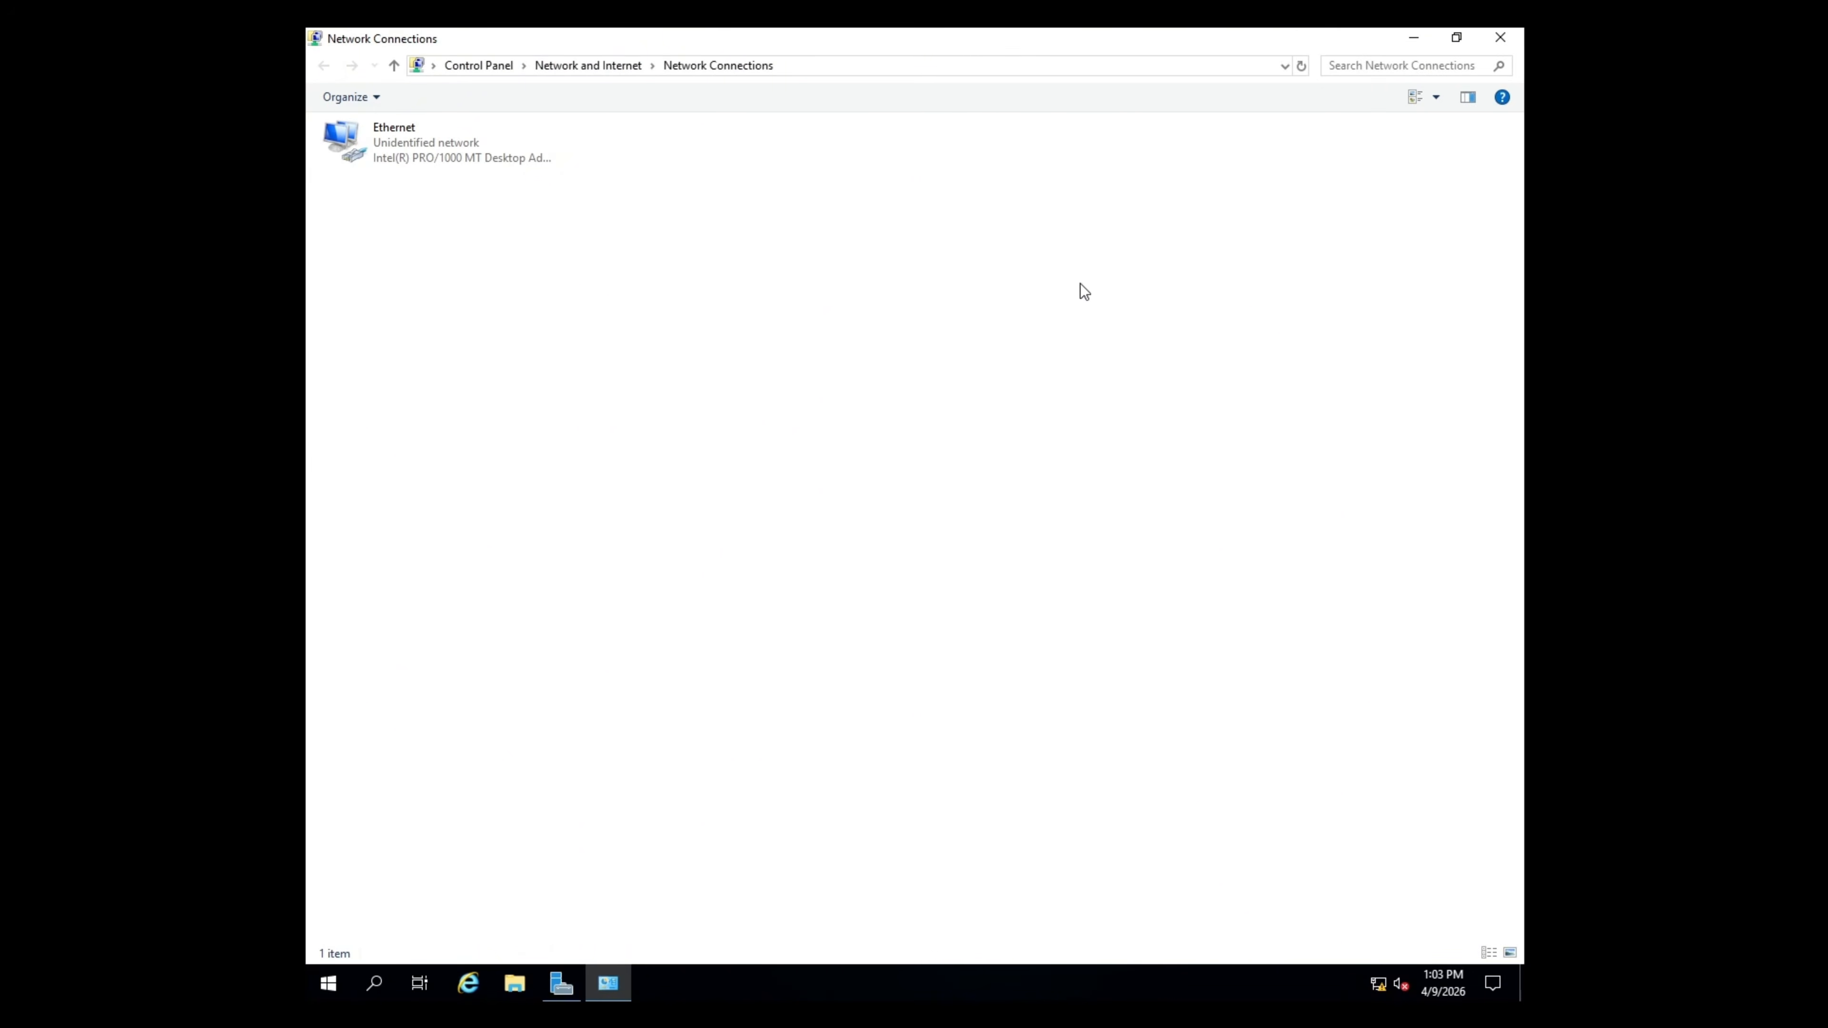
pyautogui.rightClick(504, 165)
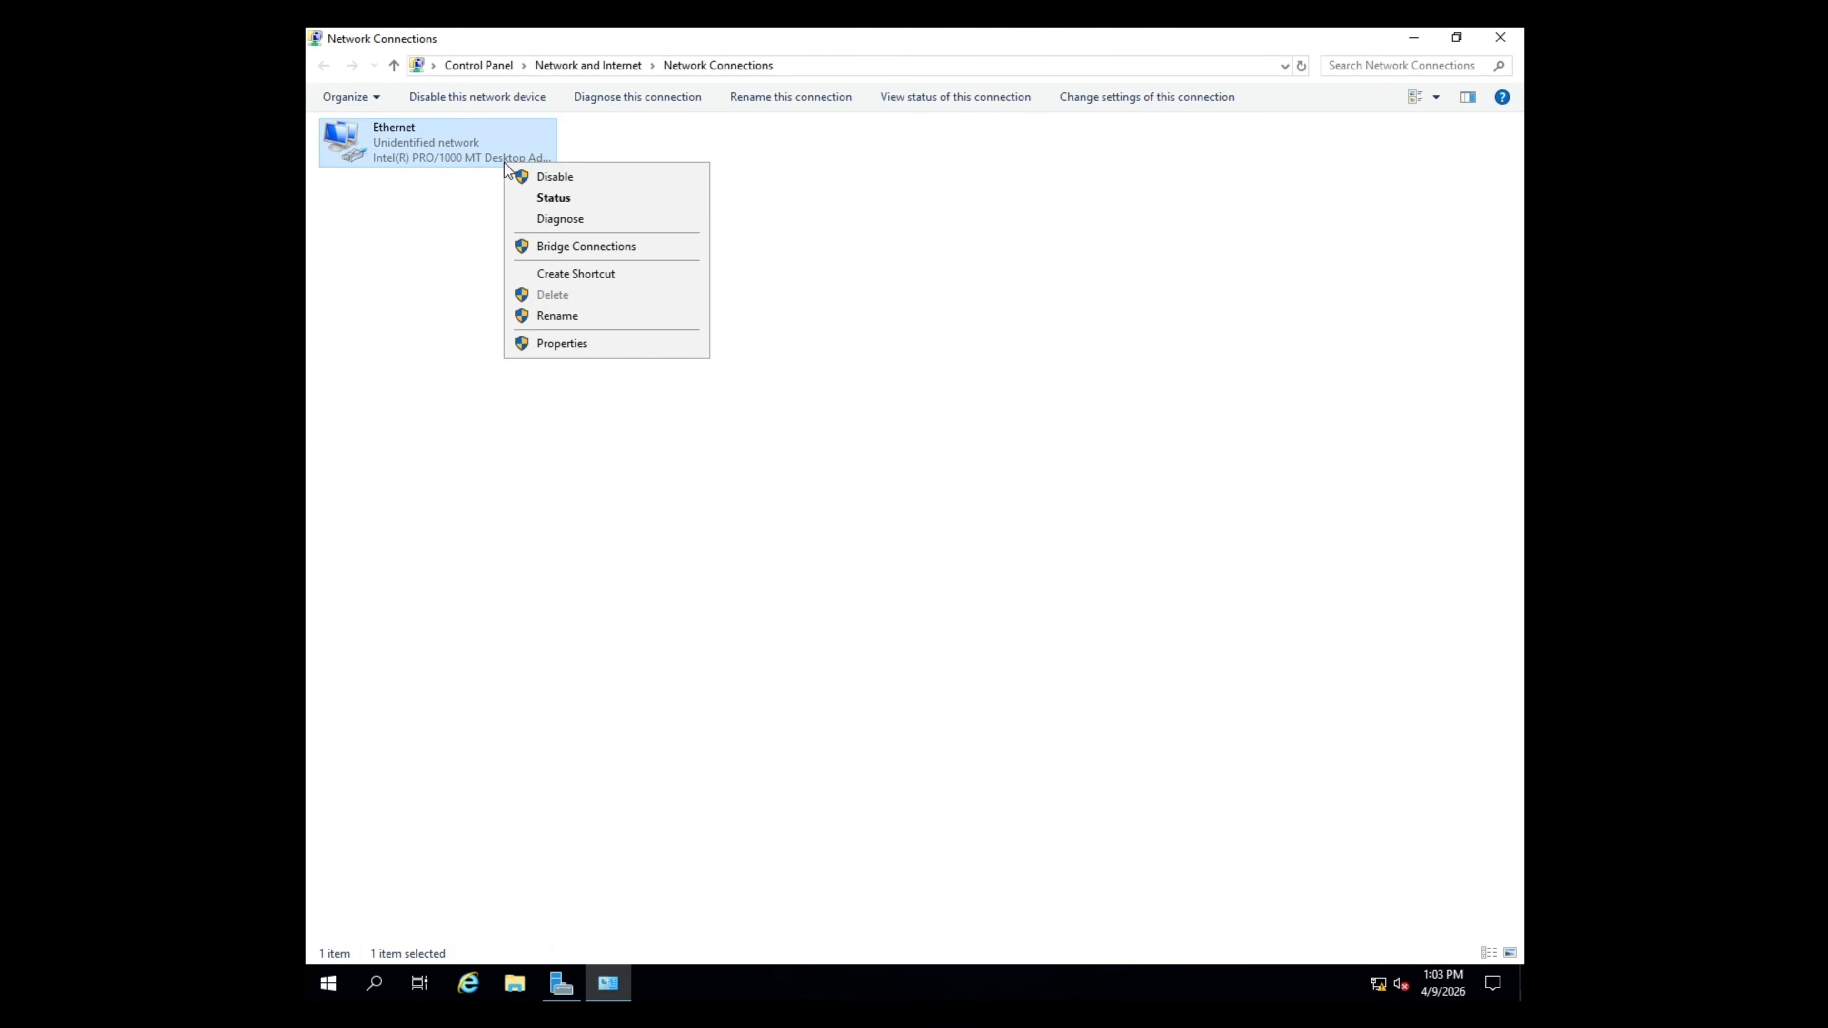
pyautogui.click(624, 339)
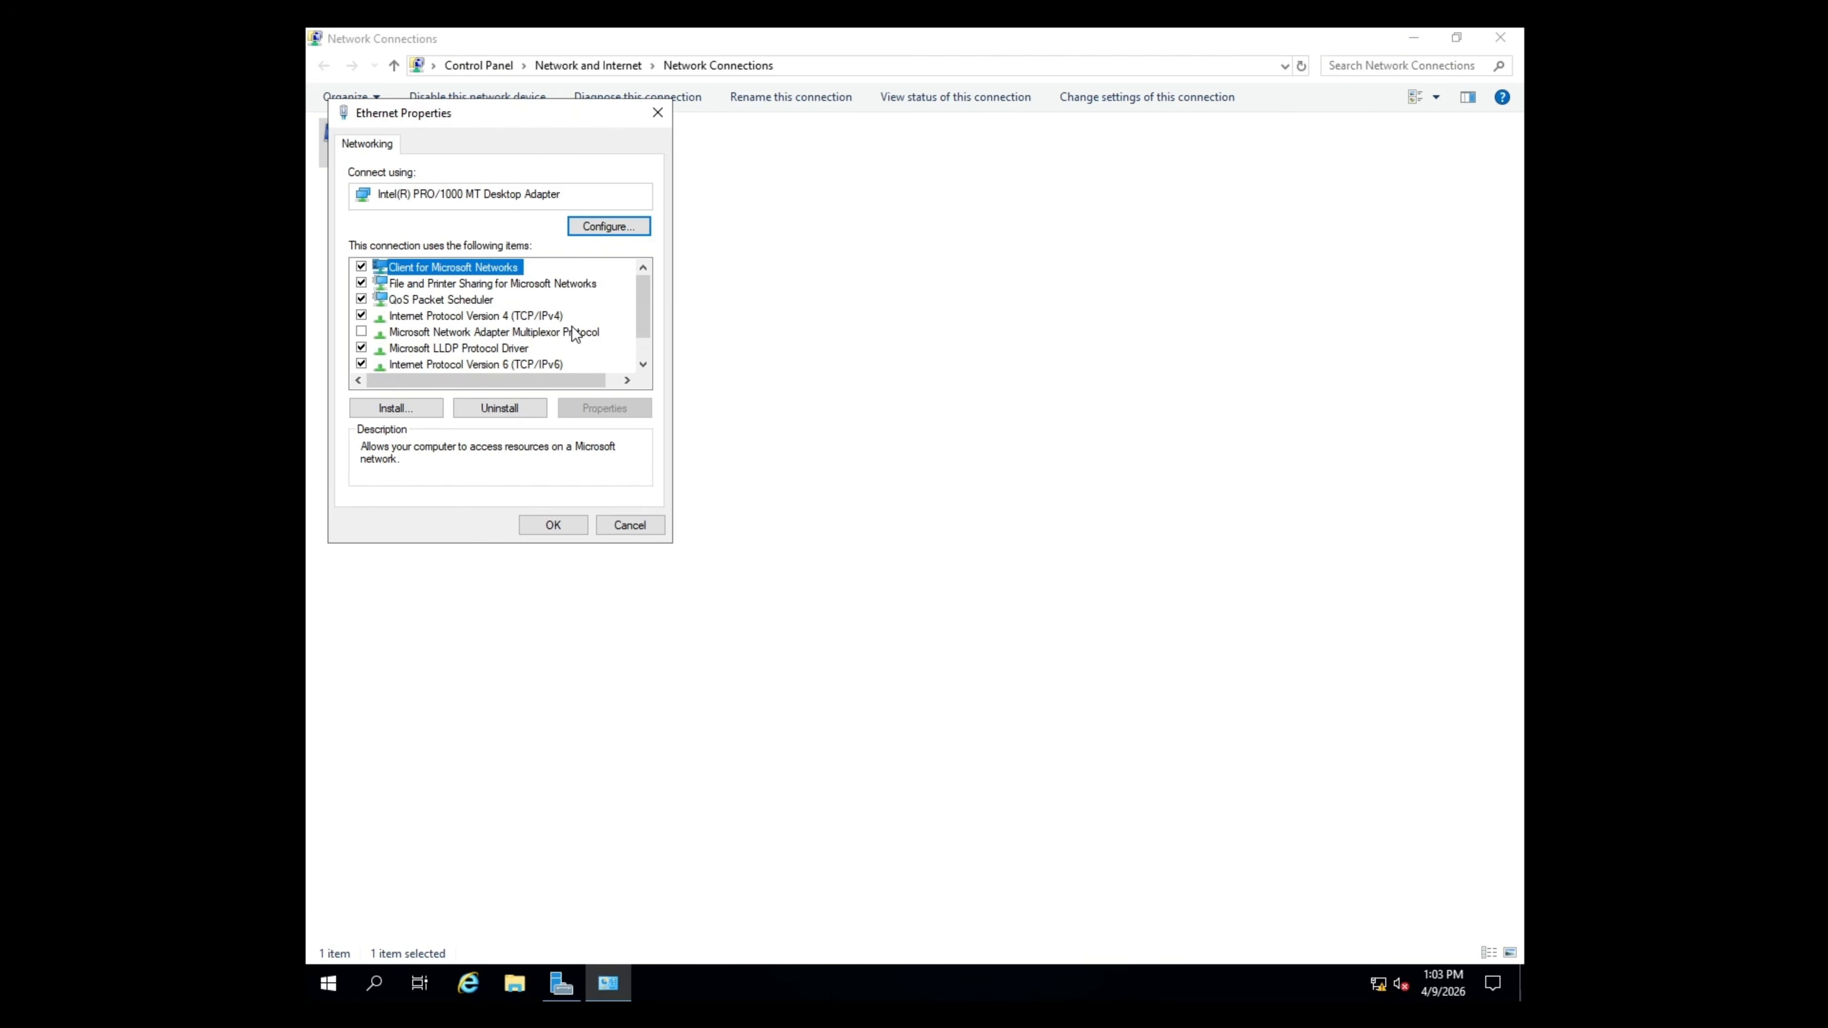
# - Give TCP/IPv4 static address 192.168.56.10, mask 255.255.255.0, gateway 192.168.56.254
pyautogui.click(484, 317)
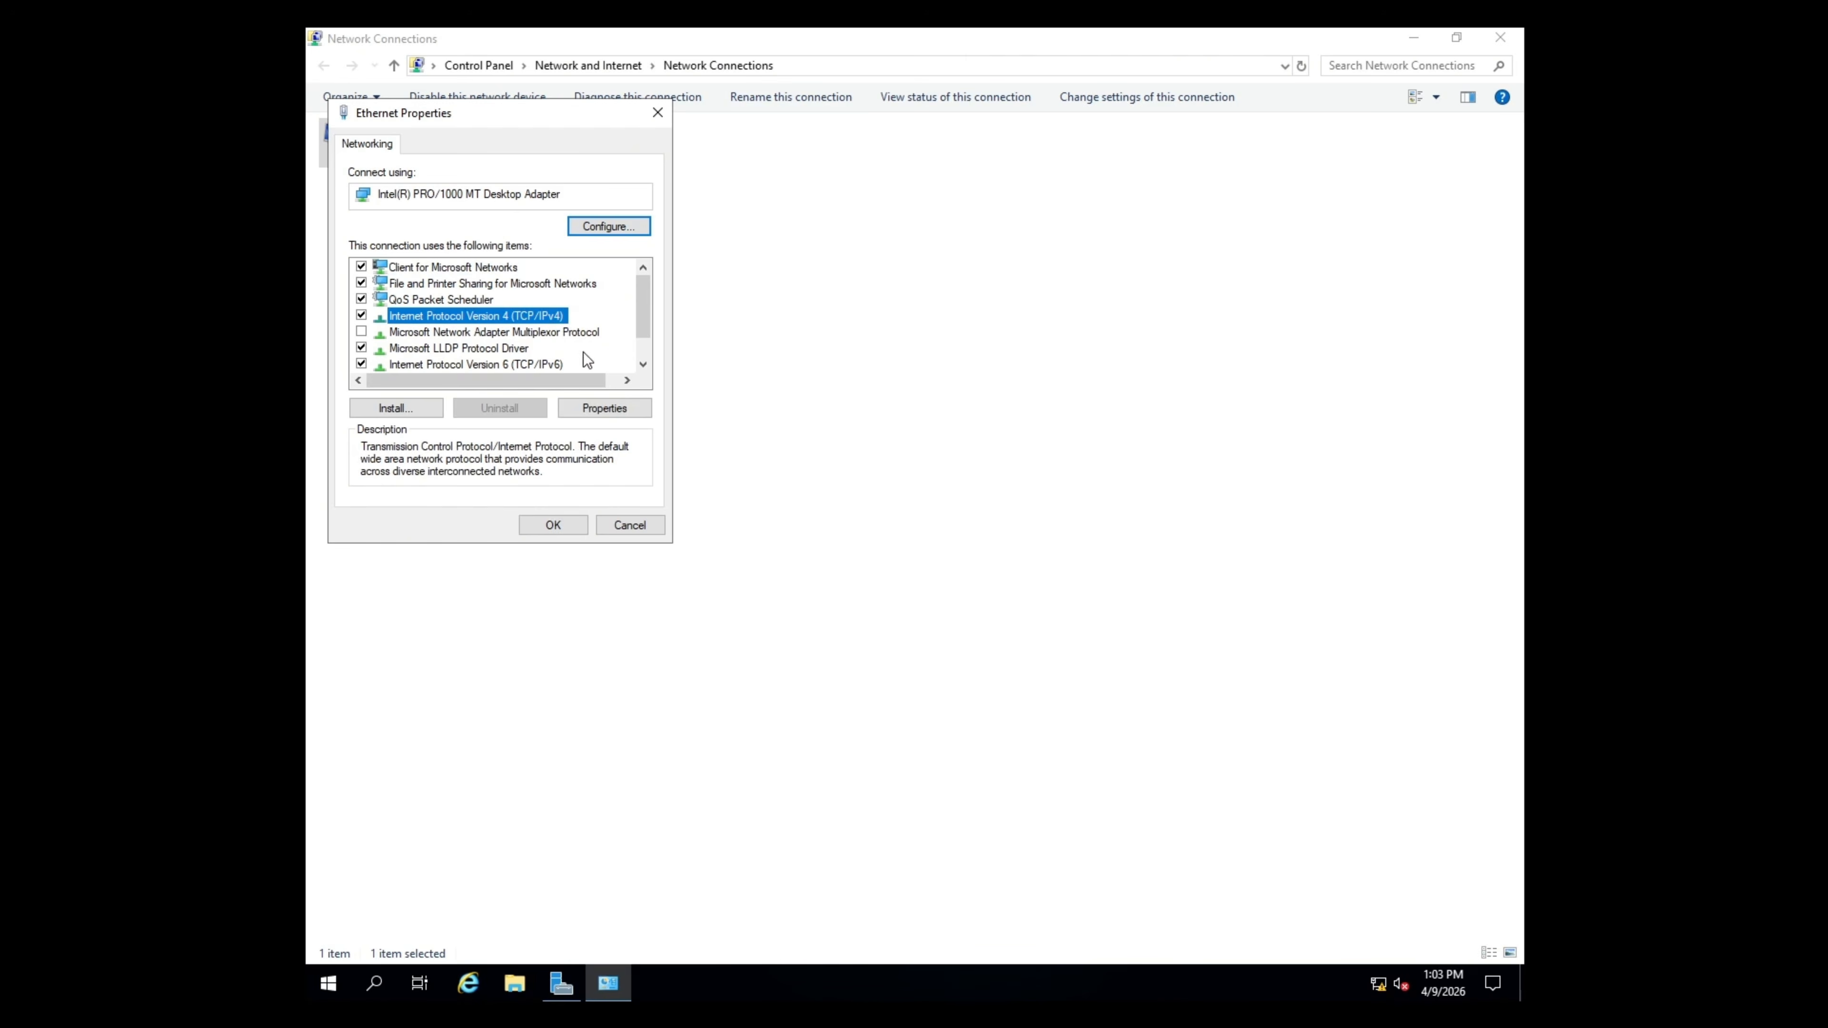
pyautogui.click(643, 408)
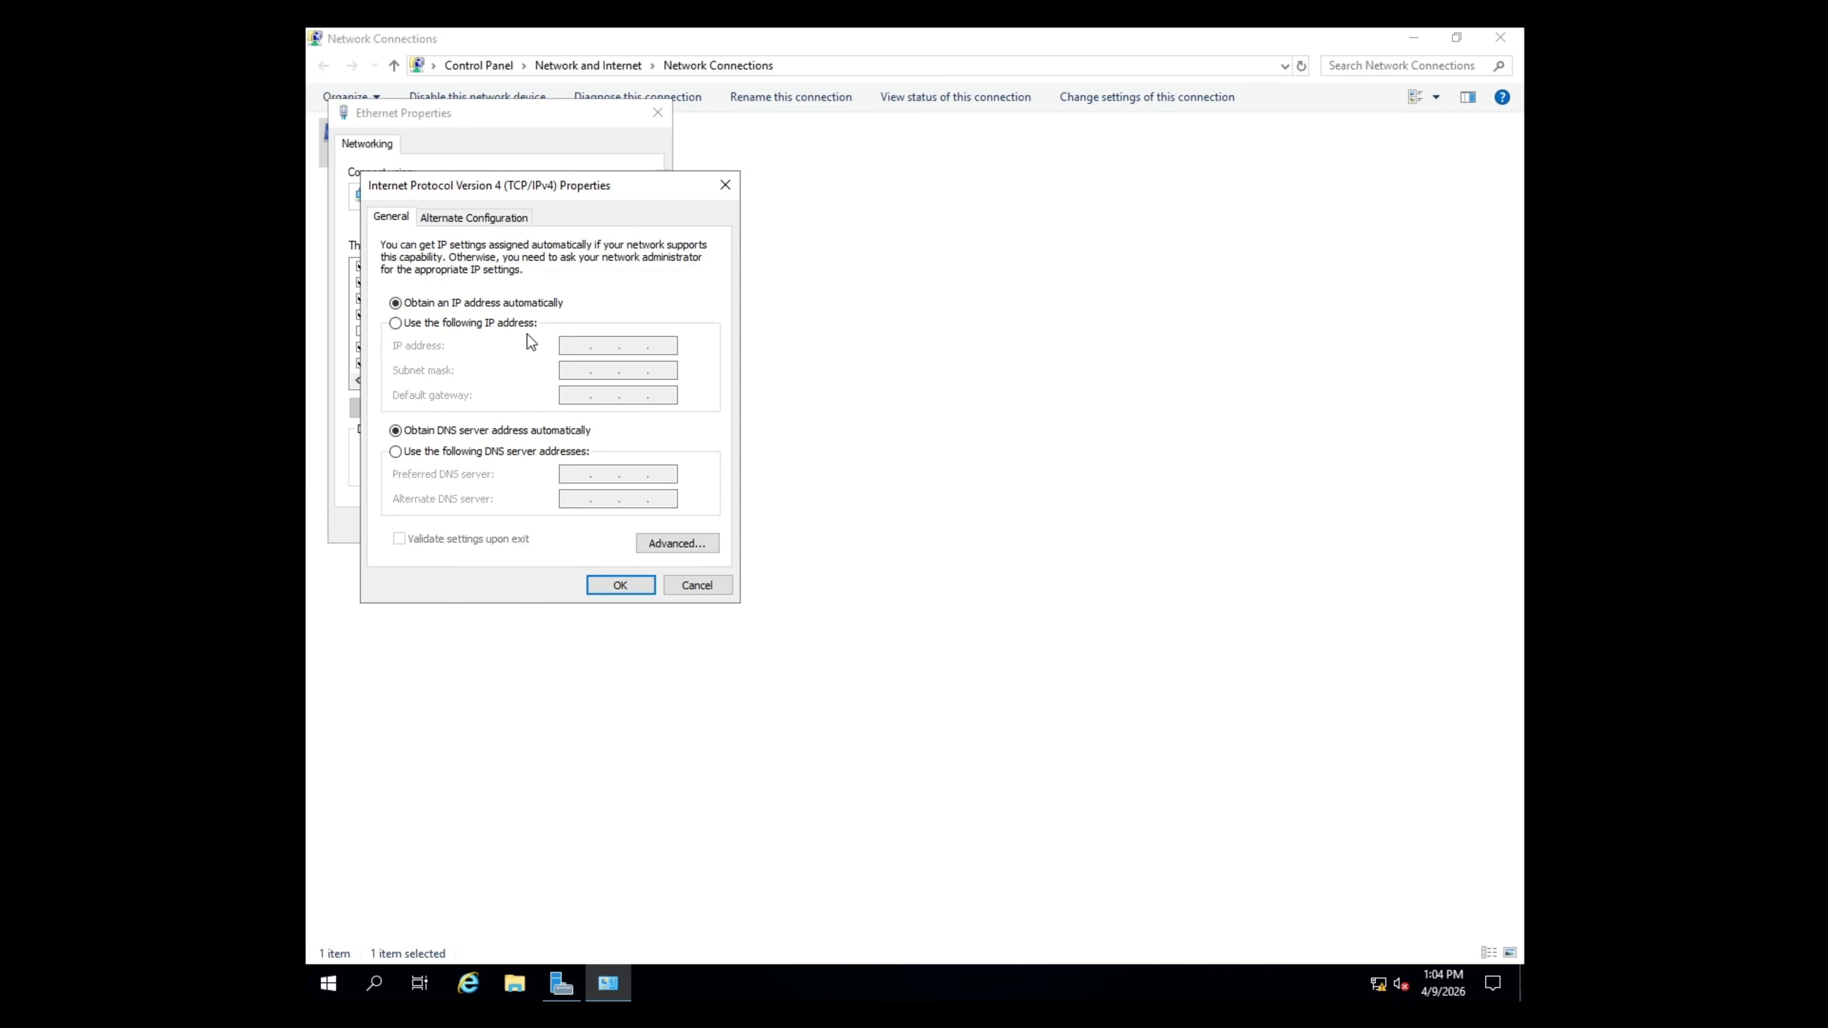
pyautogui.click(509, 326)
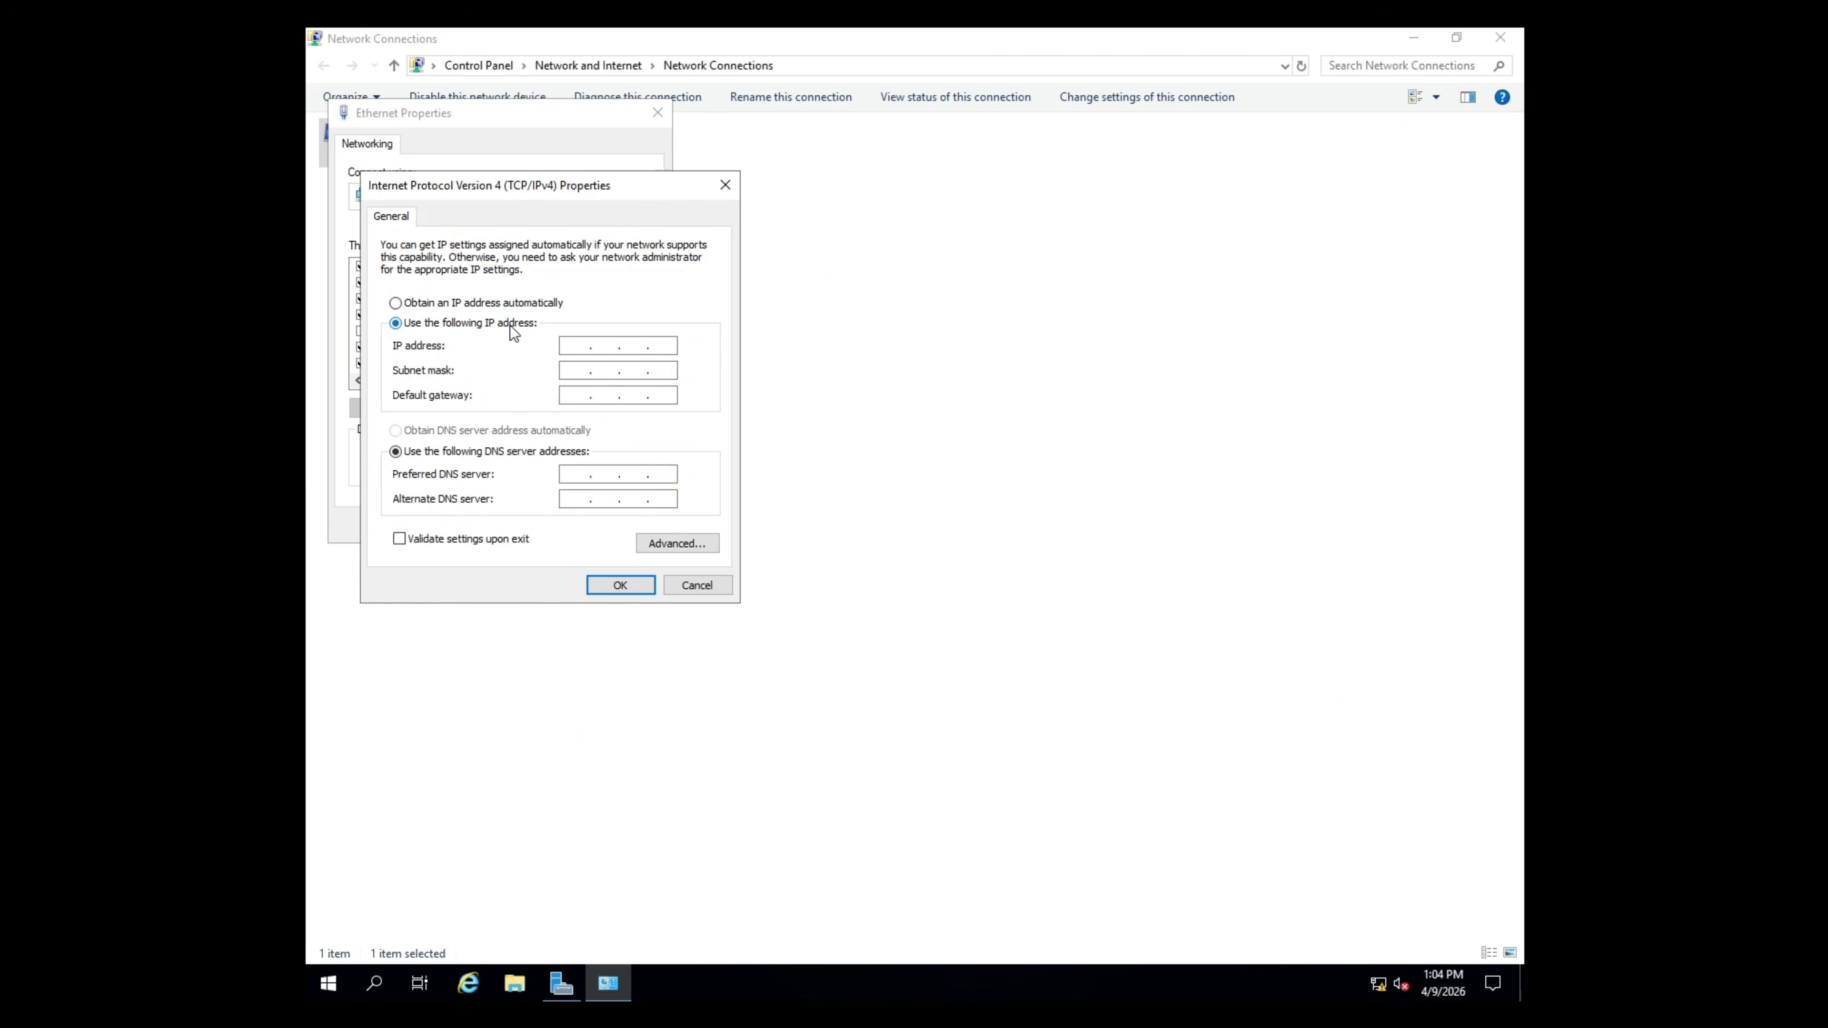
pyautogui.click(564, 347)
pyautogui.write('192.168.56.10')
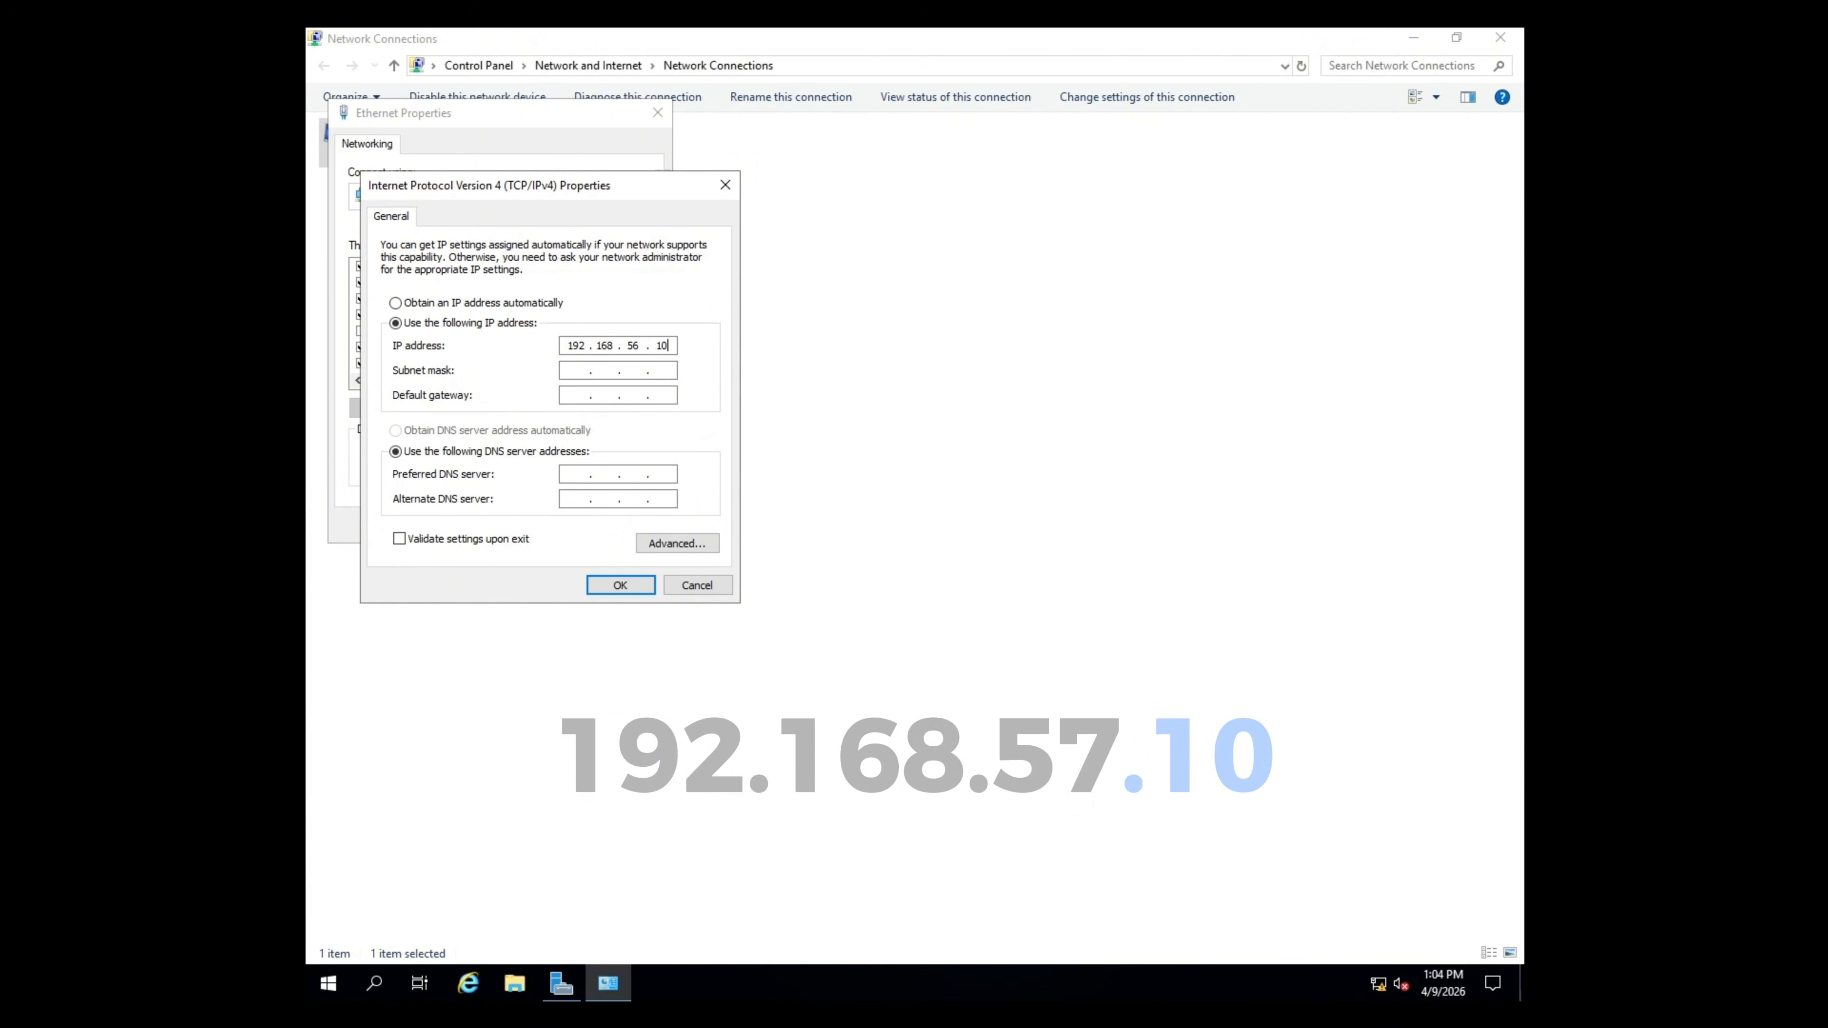
pyautogui.click(644, 370)
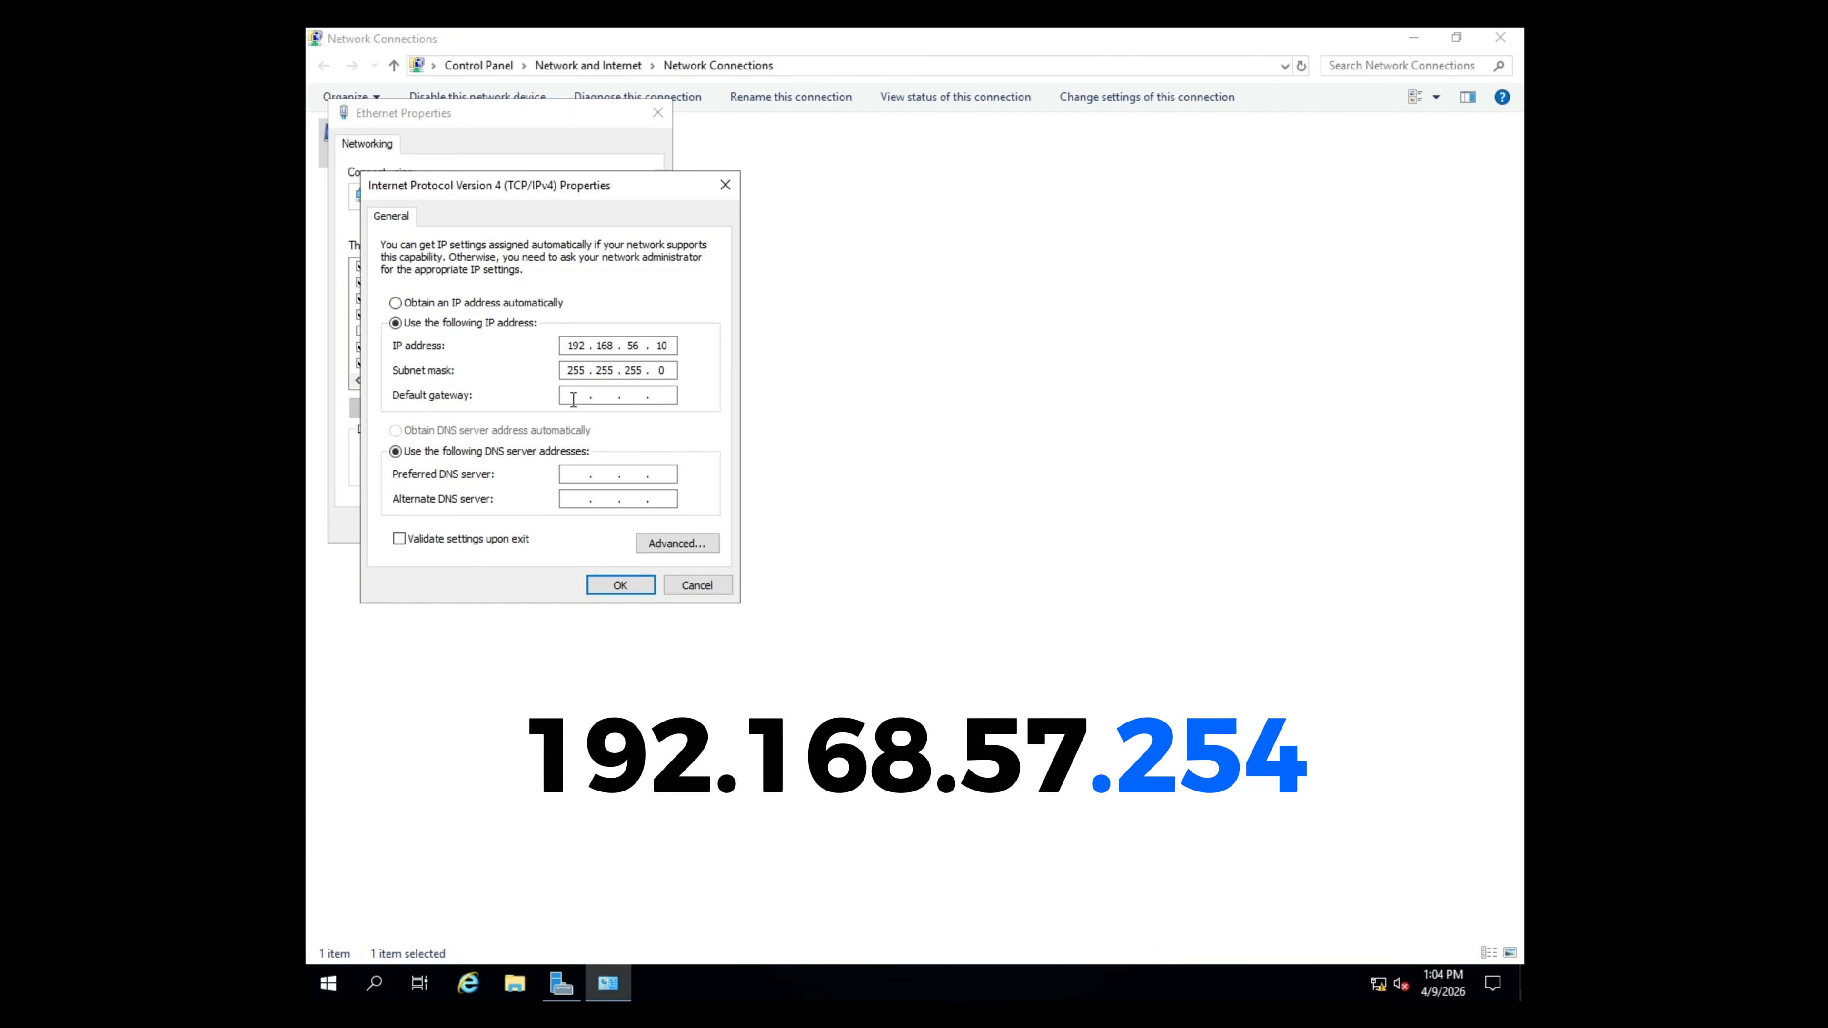
pyautogui.press('Tab')
pyautogui.write('192.168.56.254')
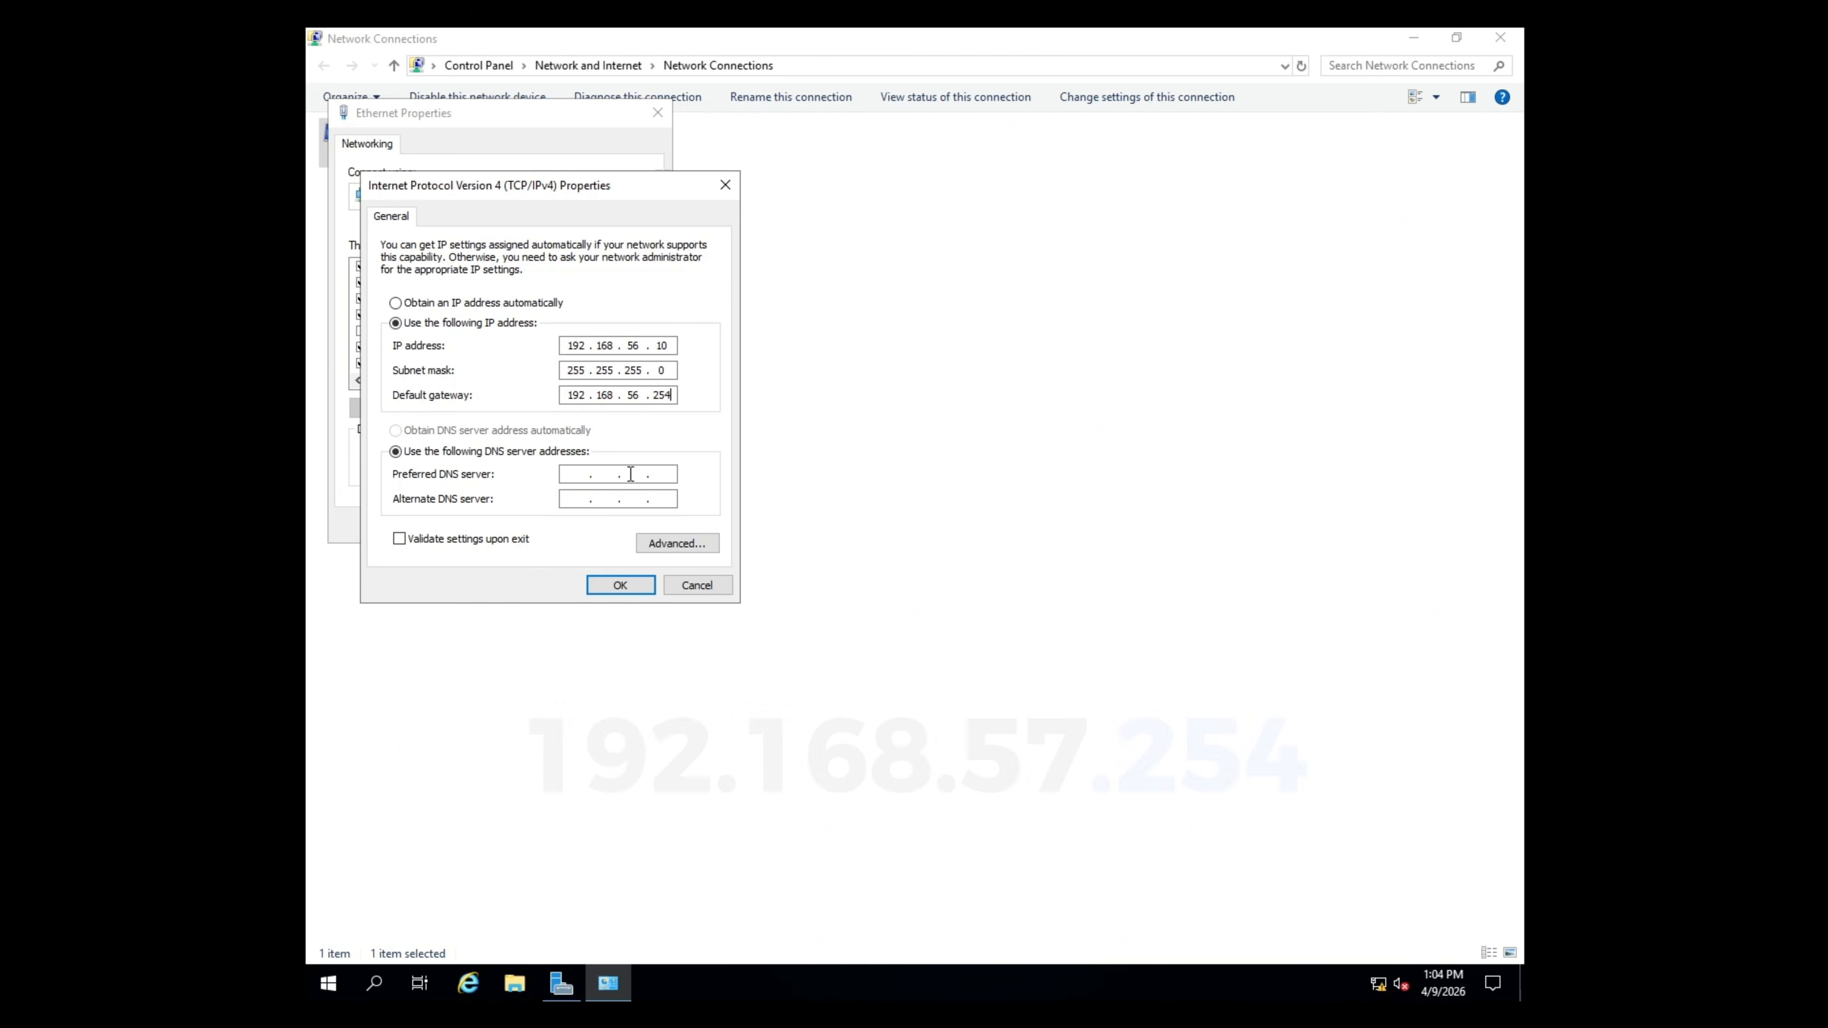
# - Set DNS servers 127.0.0.1 and 192.168.56.254, then save and close the adapter properties
pyautogui.click(575, 477)
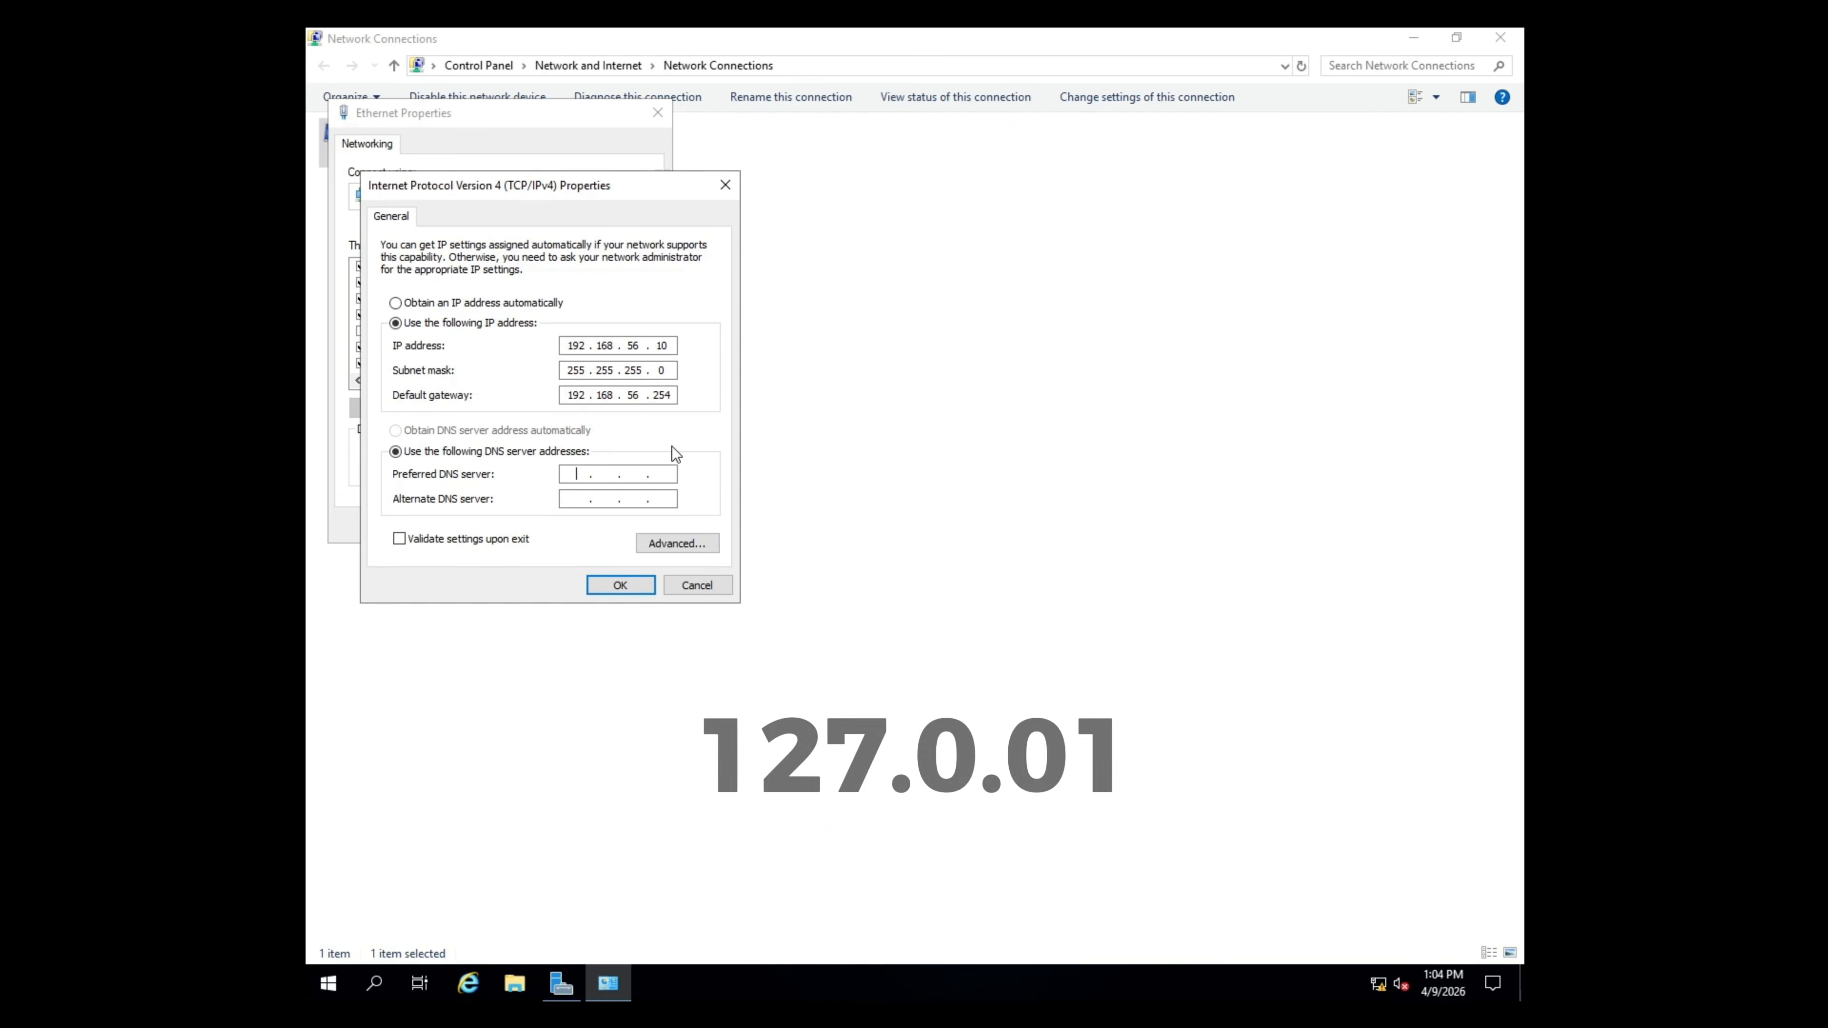
pyautogui.write('127.0')
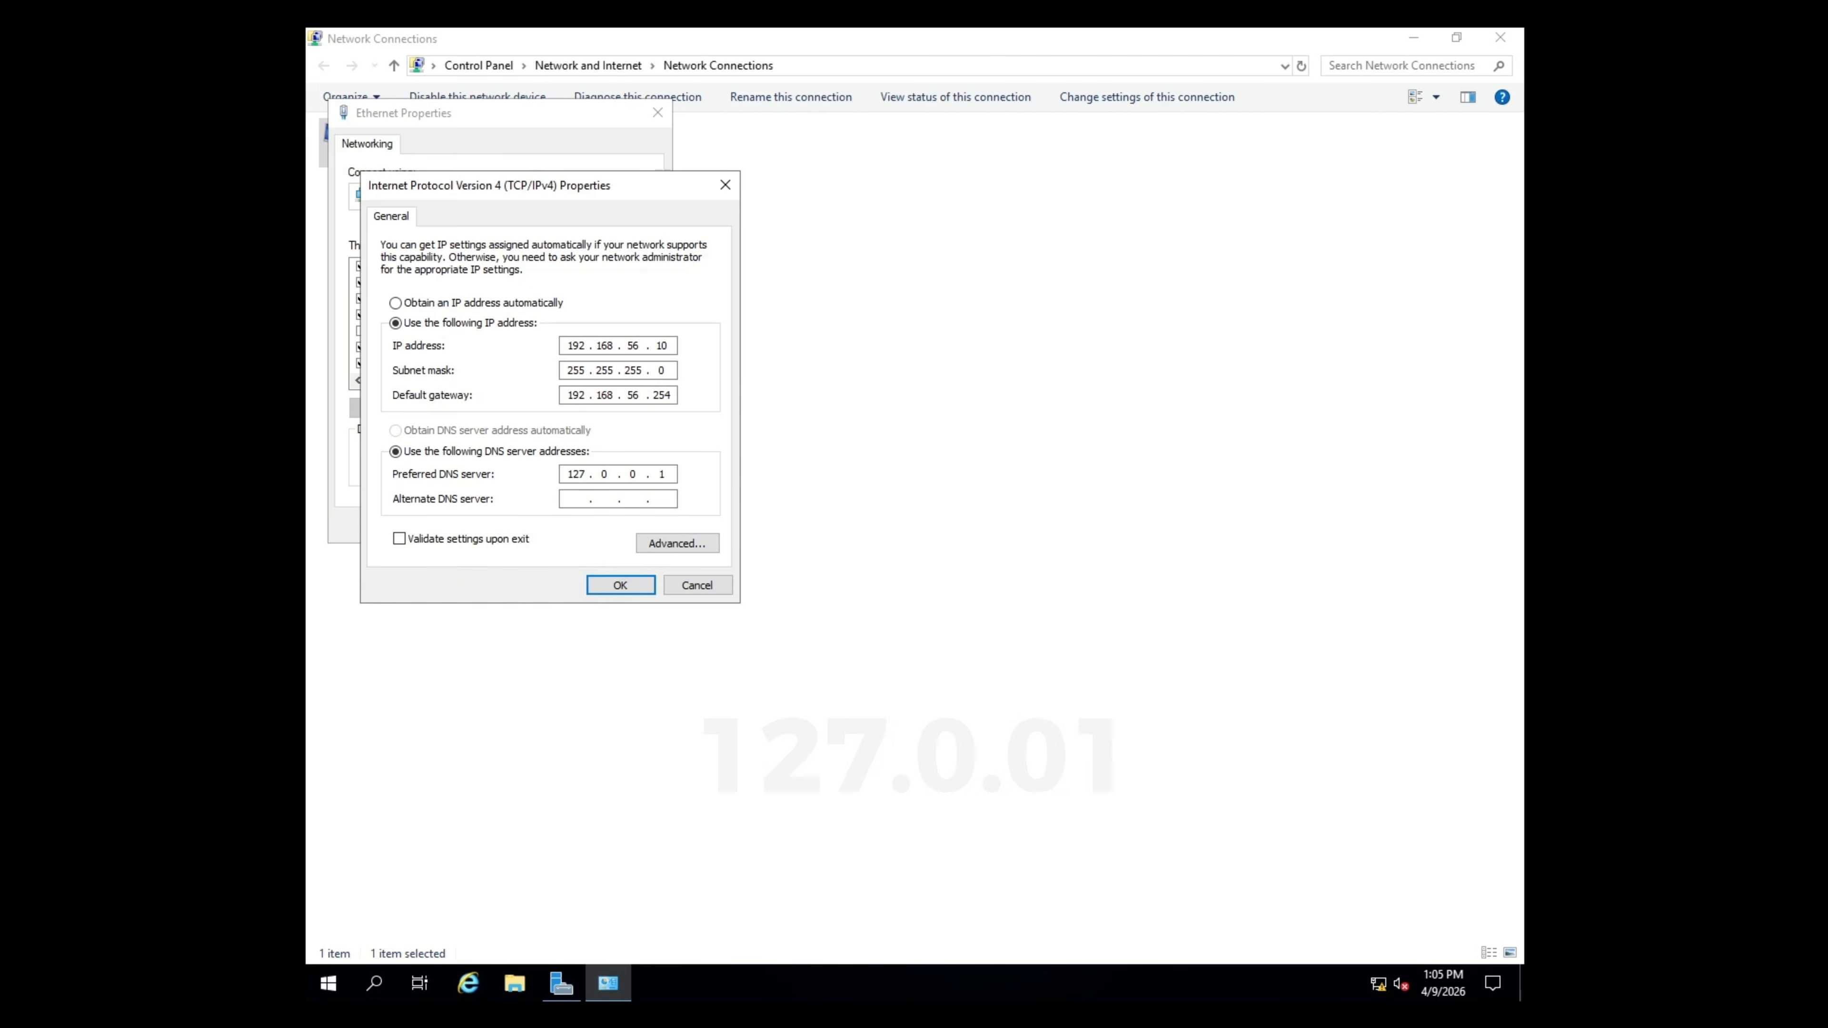
pyautogui.click(580, 504)
pyautogui.write('192 . 168 . 56 . 254')
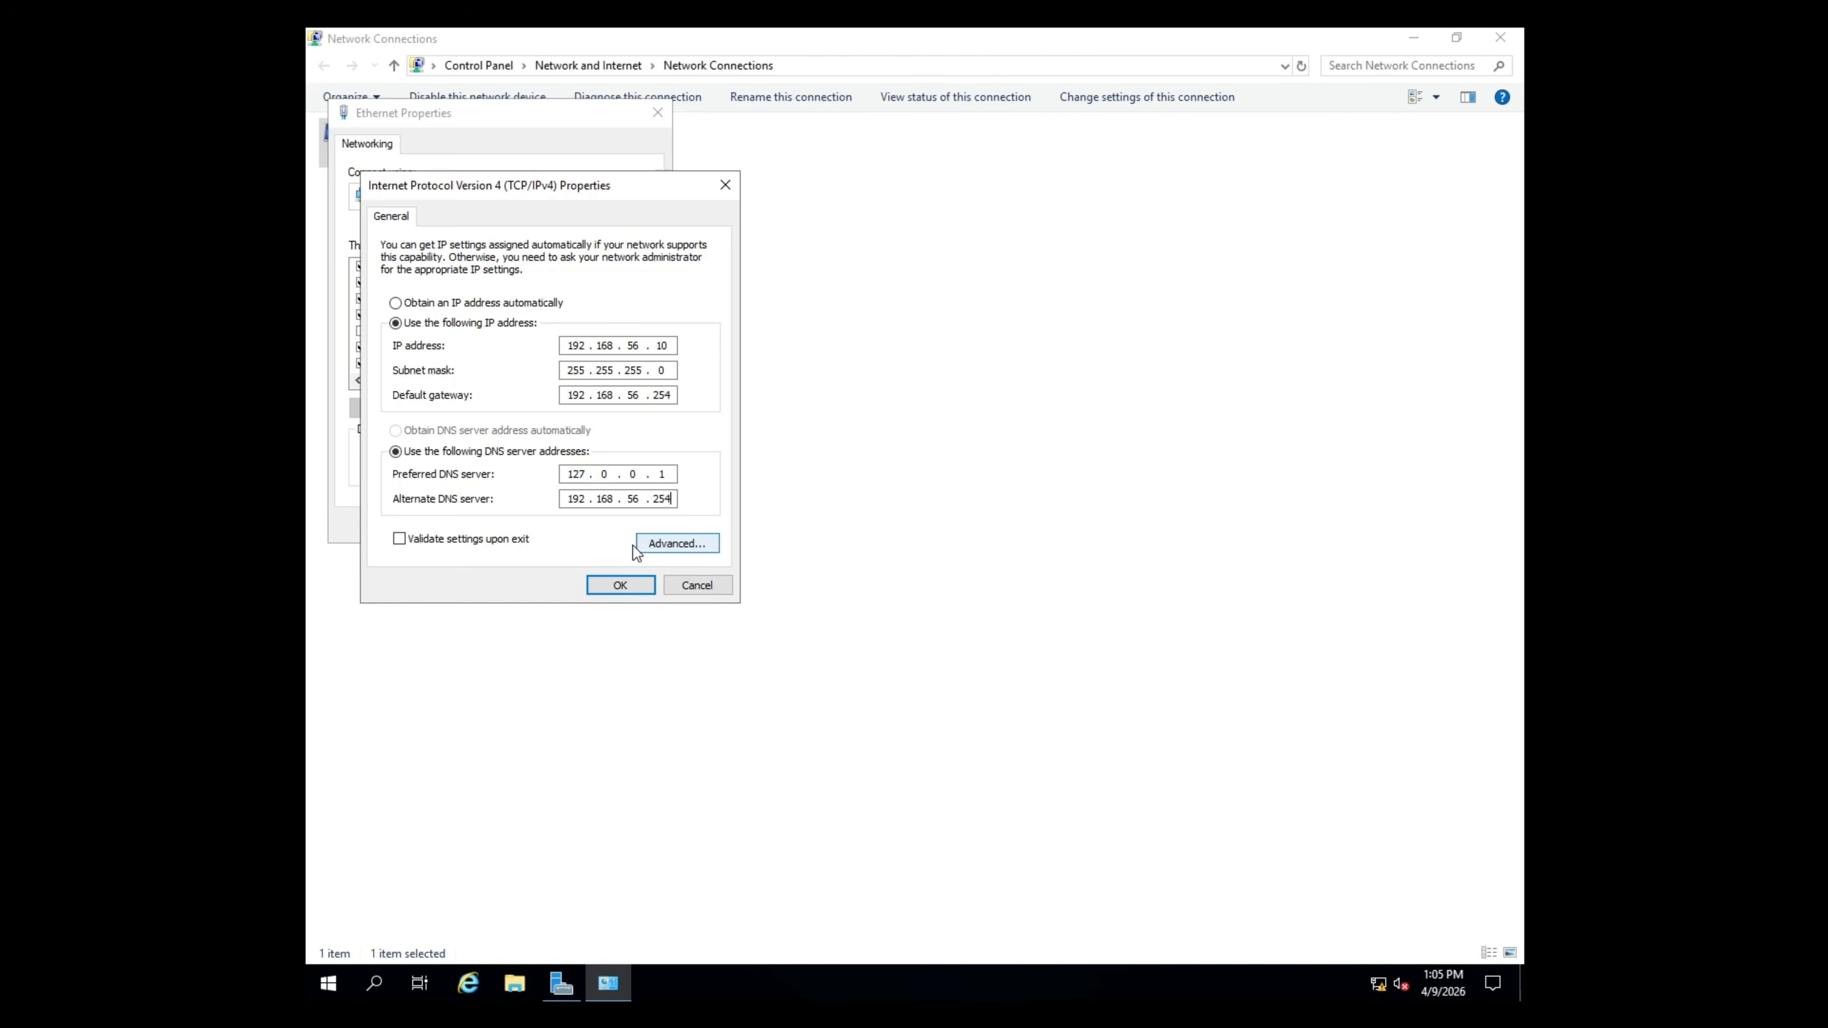
pyautogui.click(635, 589)
pyautogui.press('Return')
# - Close Network Connections, launch Windows PowerShell maximized, and run ipconfig to verify the address
pyautogui.click(1500, 37)
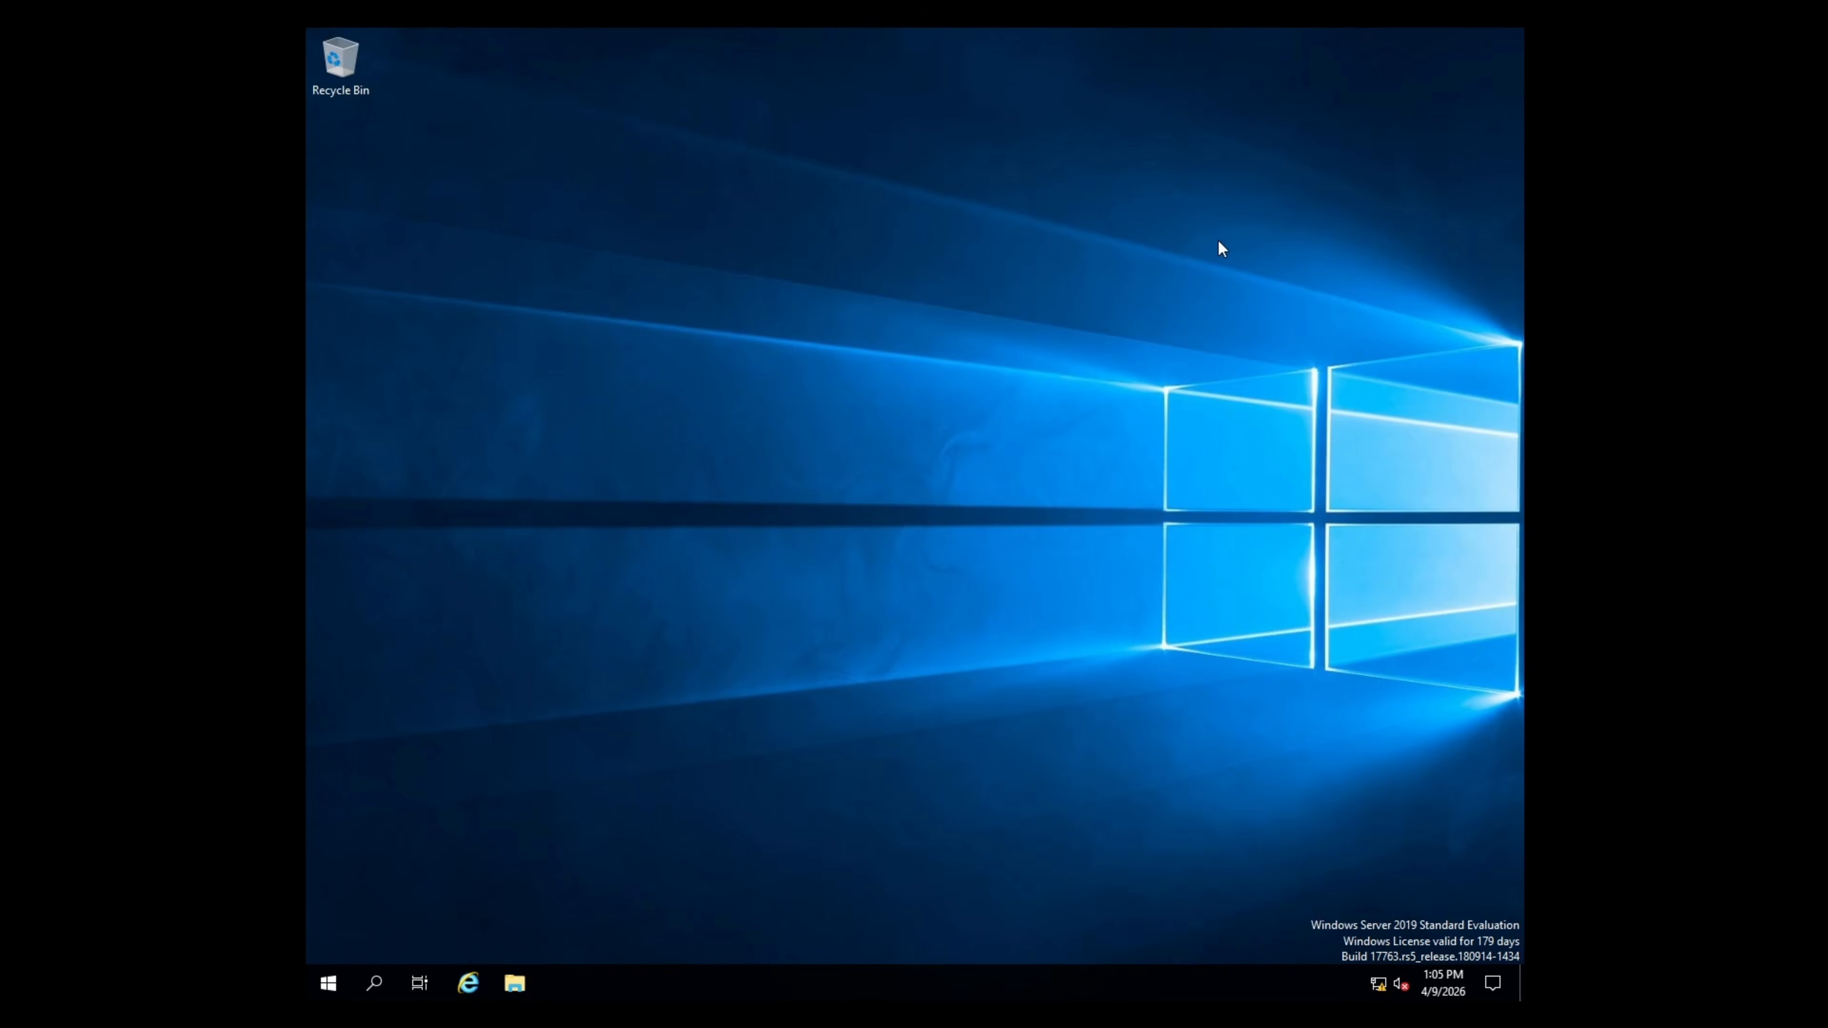
pyautogui.rightClick(327, 983)
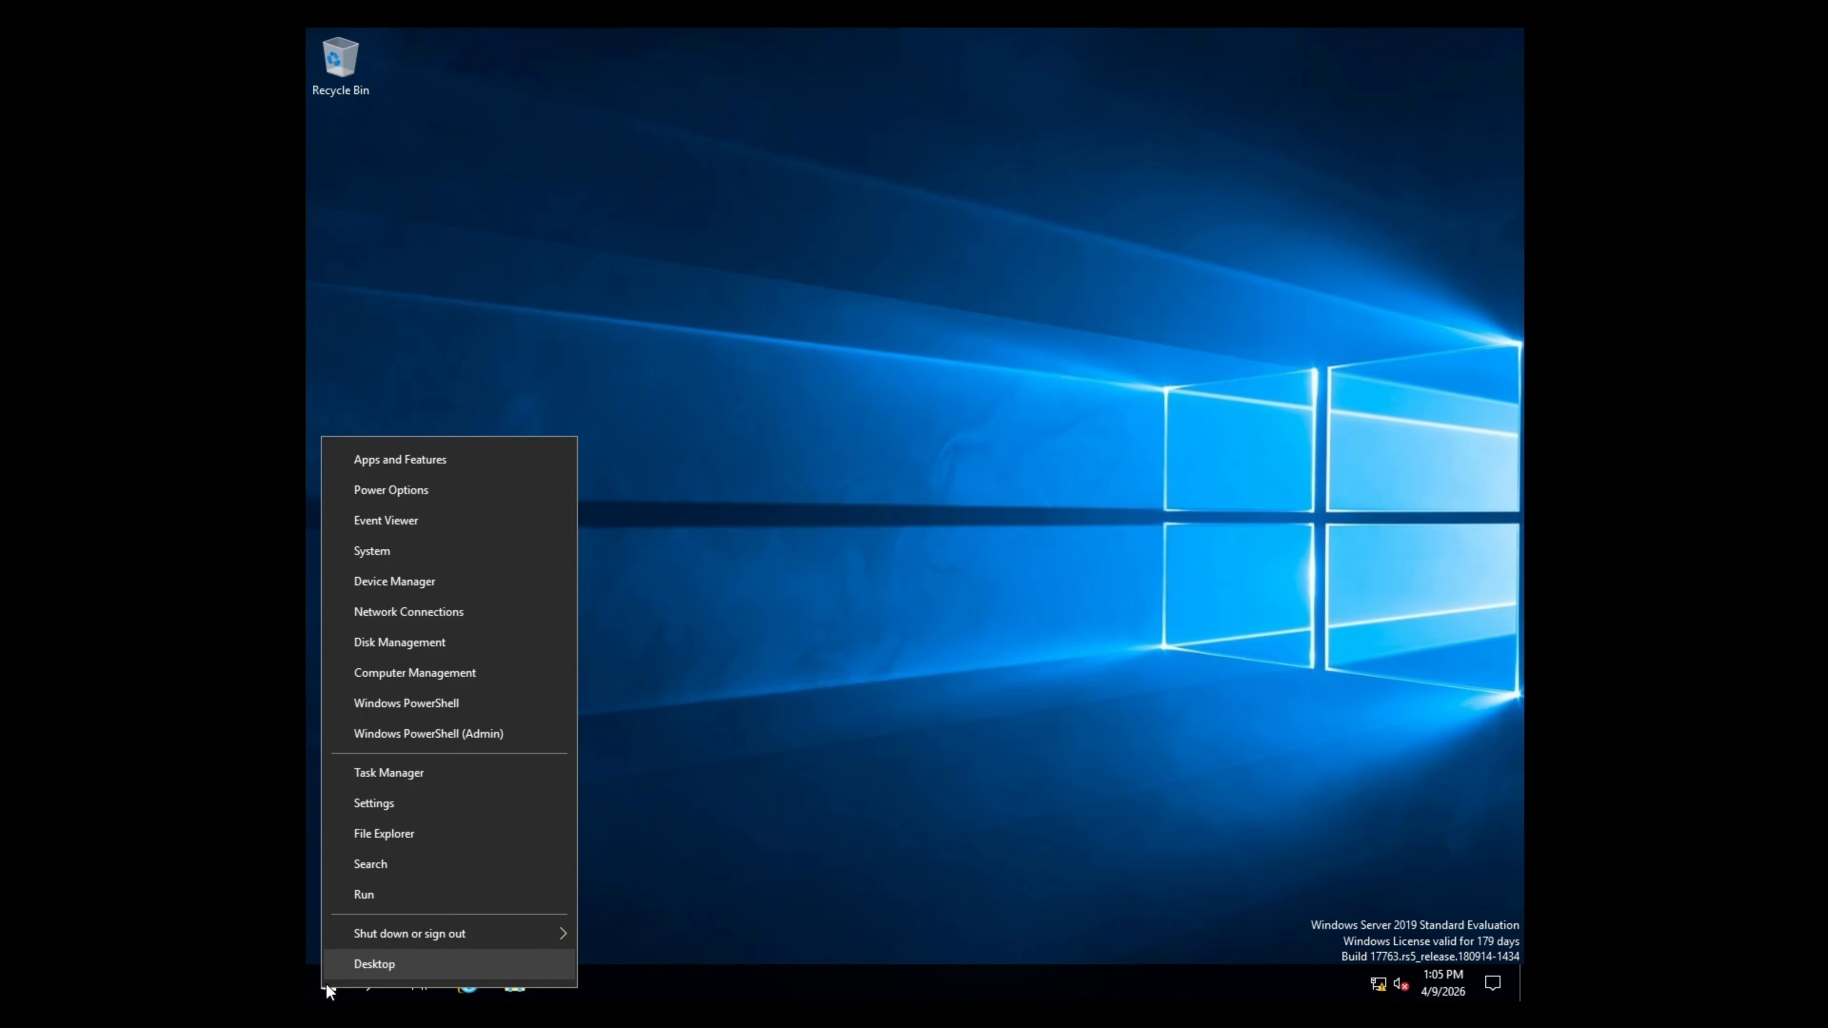
pyautogui.click(459, 697)
pyautogui.click(1237, 217)
pyautogui.write('ipconfig')
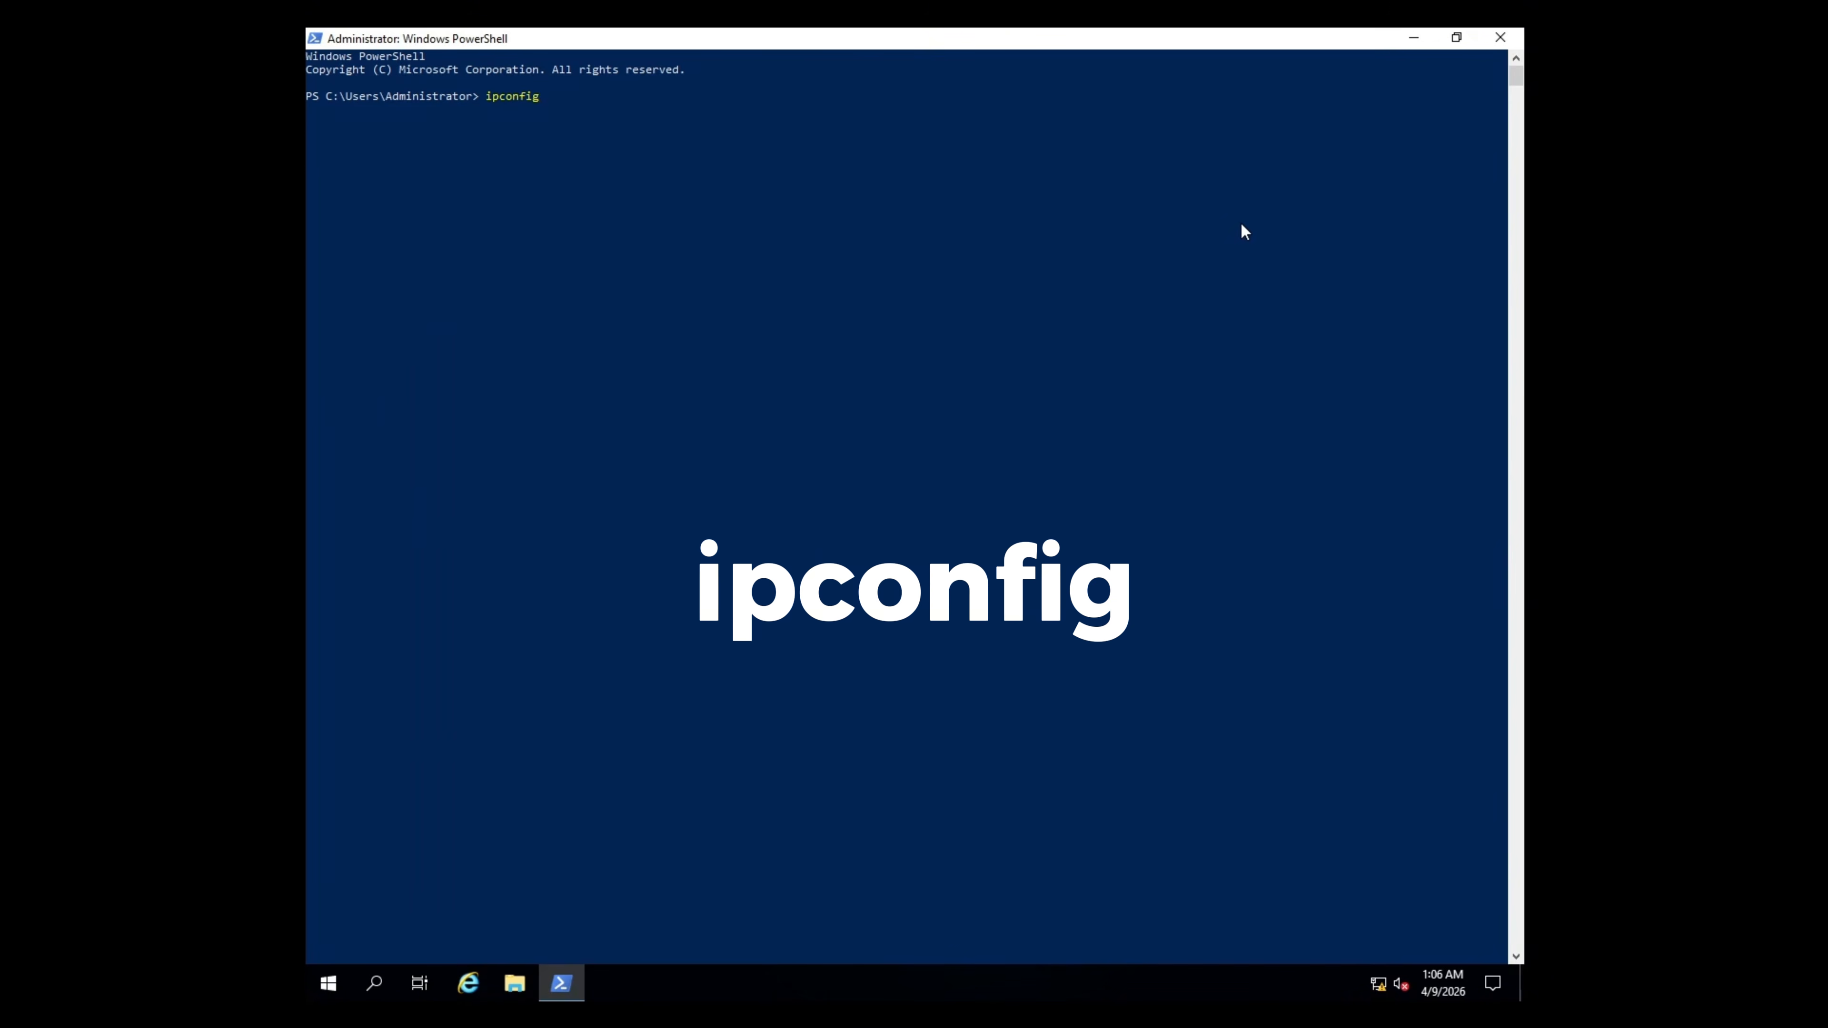
pyautogui.press('Return')
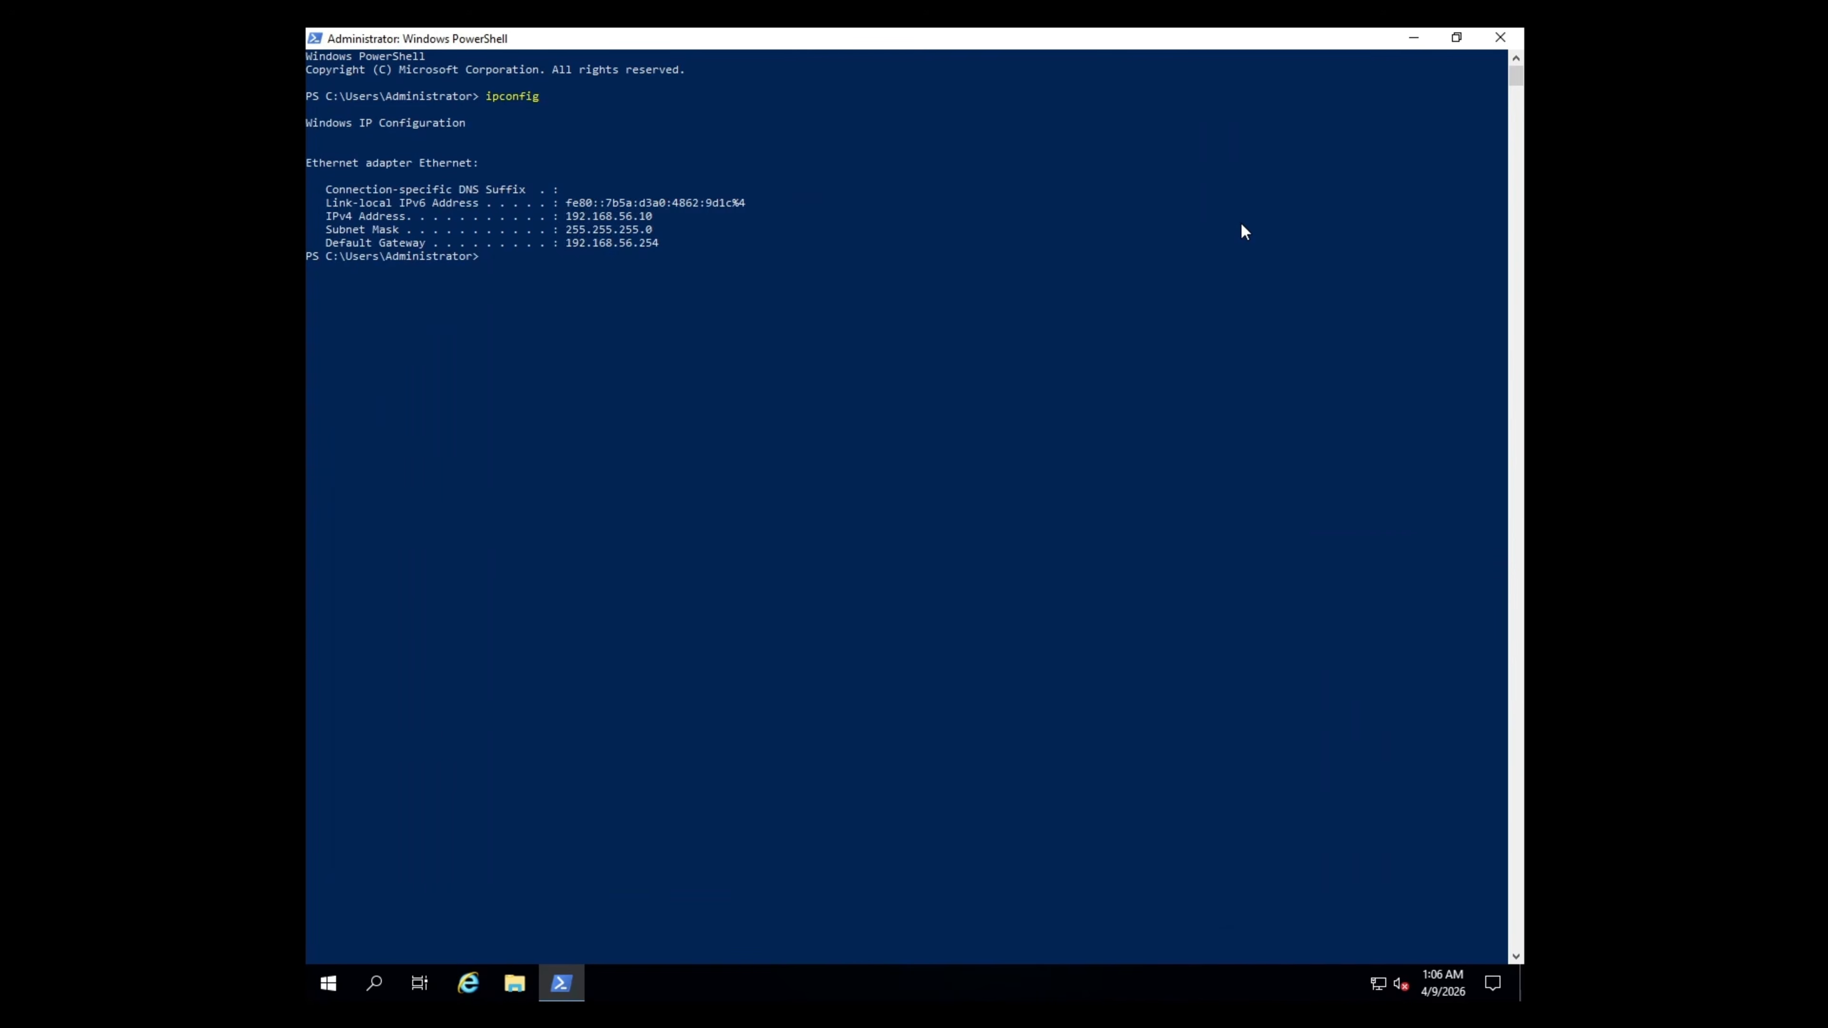
# - Ping the gateway 192.168.56.254 and 8.8.8.8, then close the PowerShell console
pyautogui.write('ping 192.168.56.')
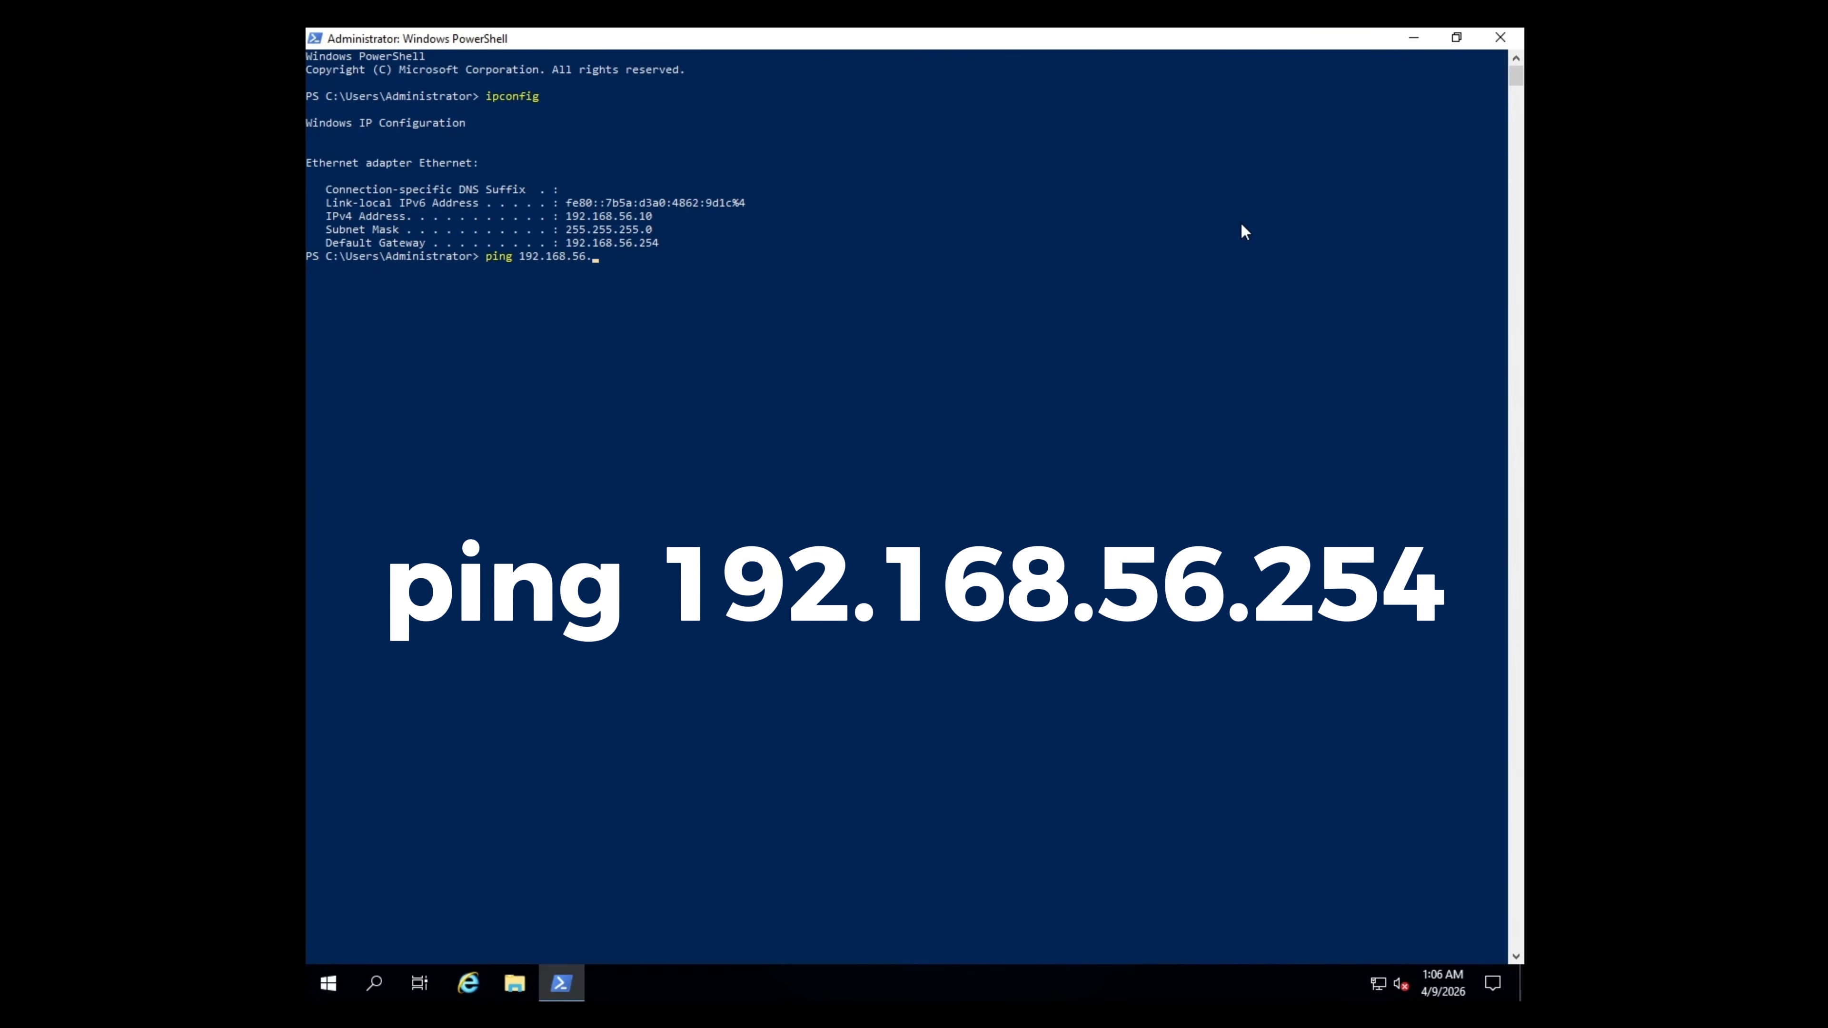
pyautogui.write('254')
pyautogui.press('Return')
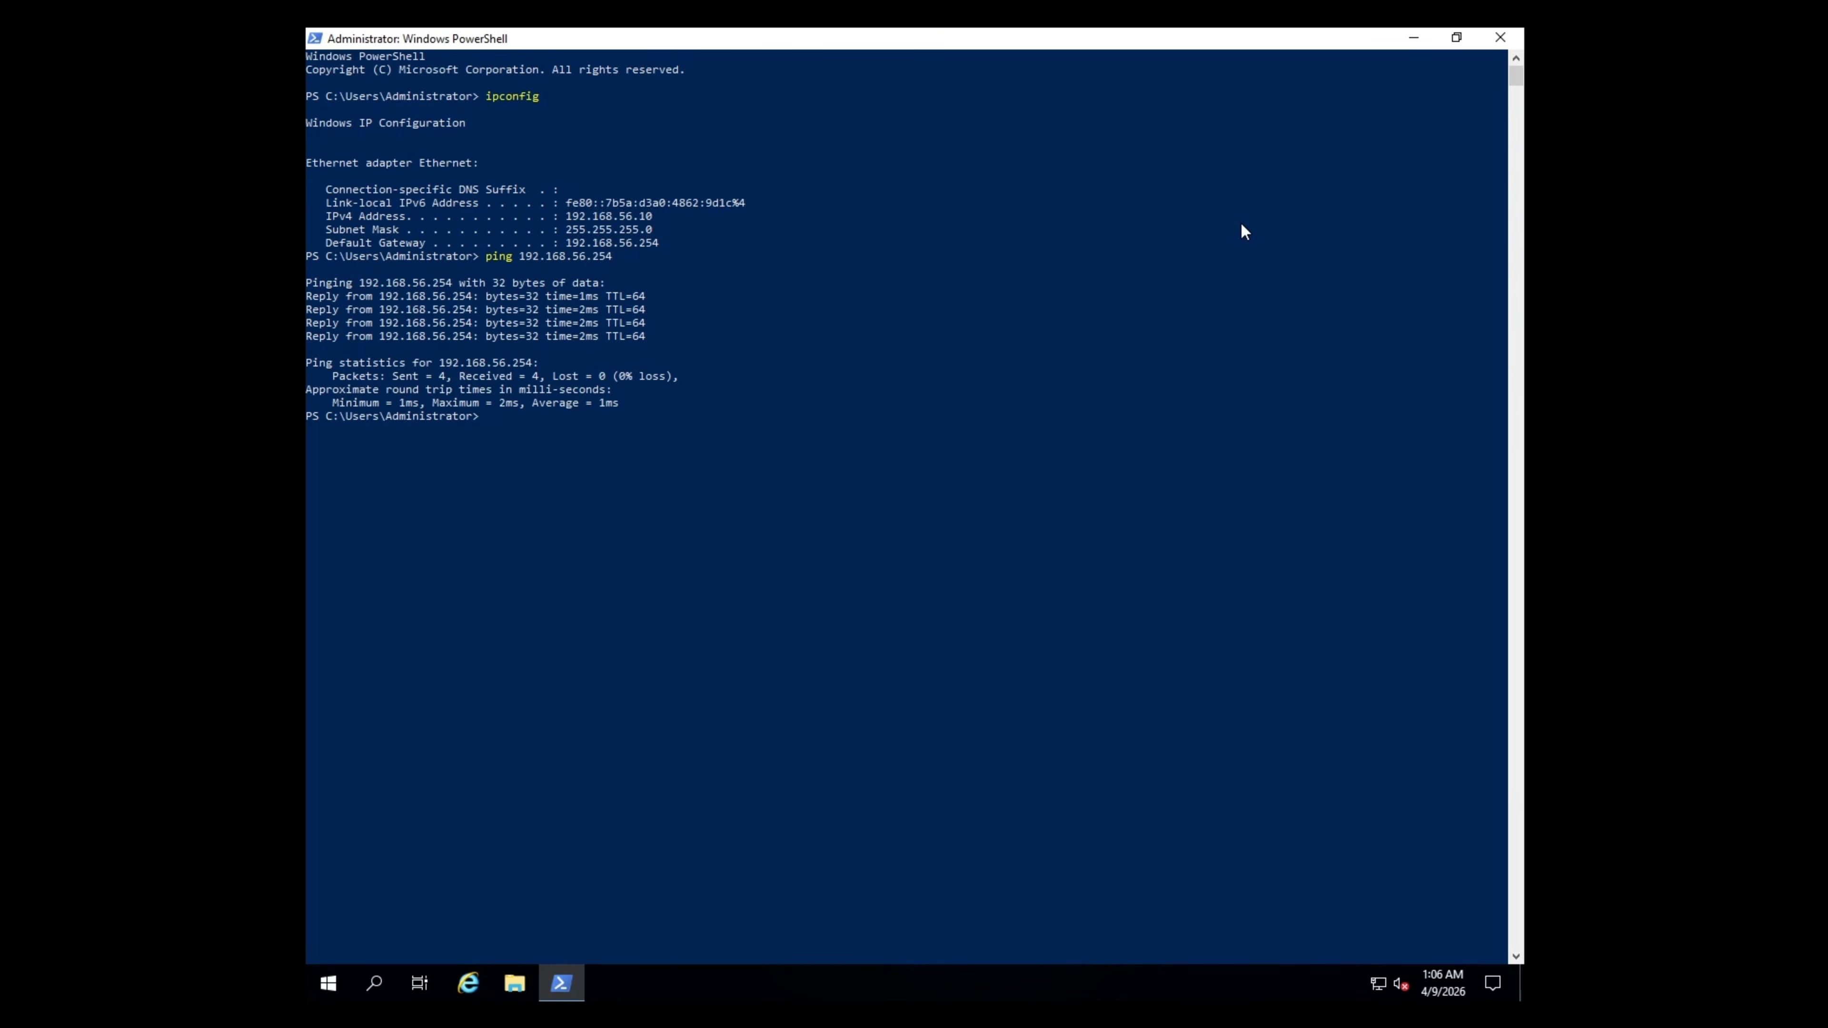
pyautogui.write('ping 8.8.8.8')
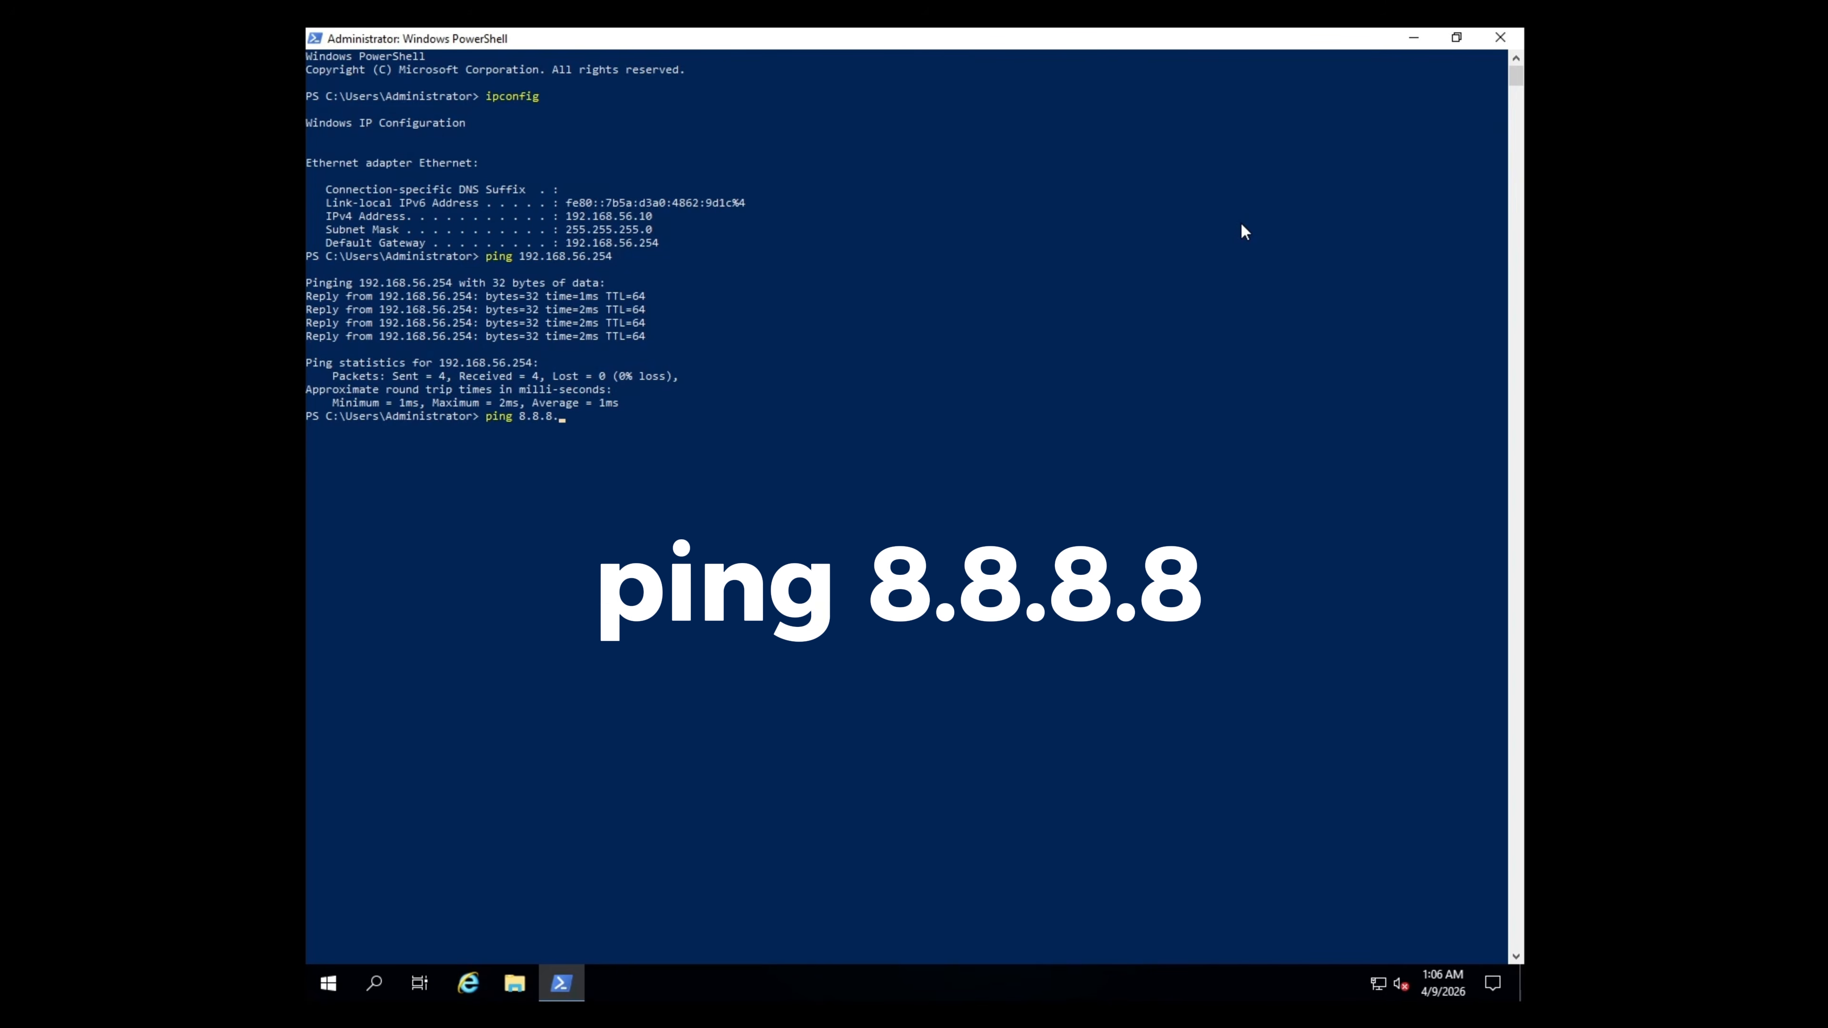
pyautogui.press('Return')
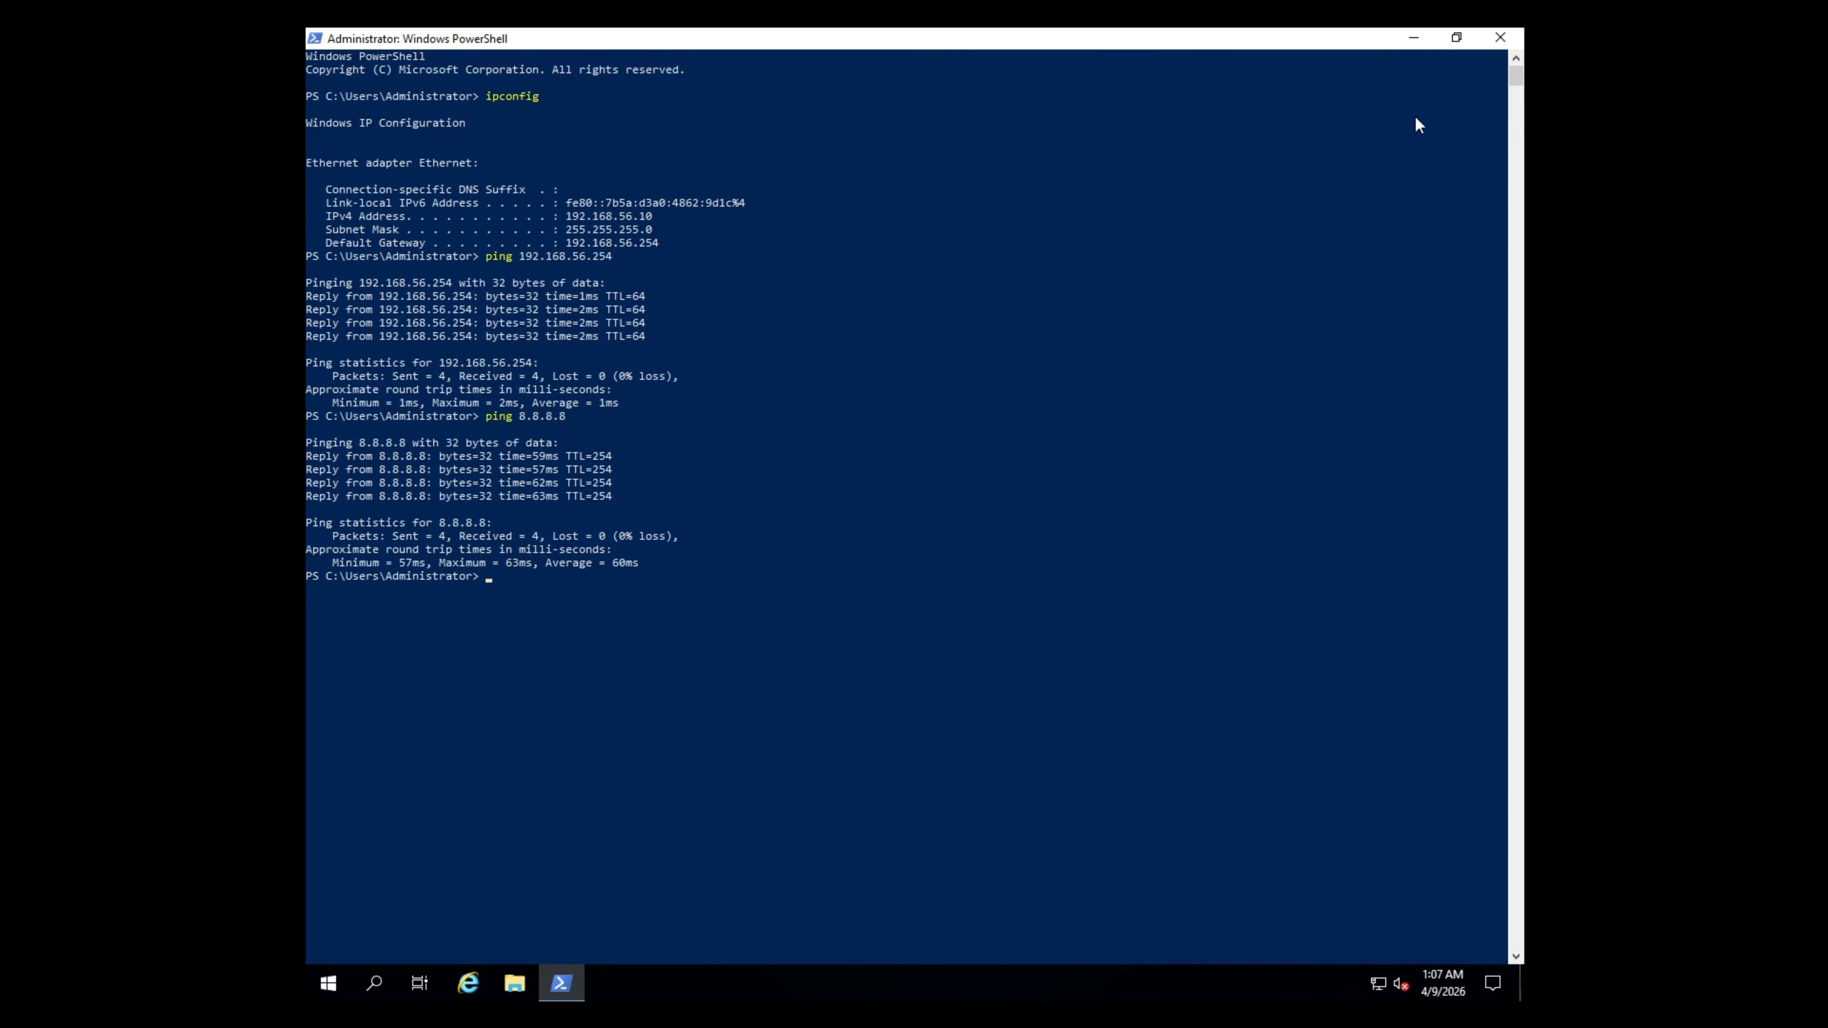
pyautogui.click(1500, 39)
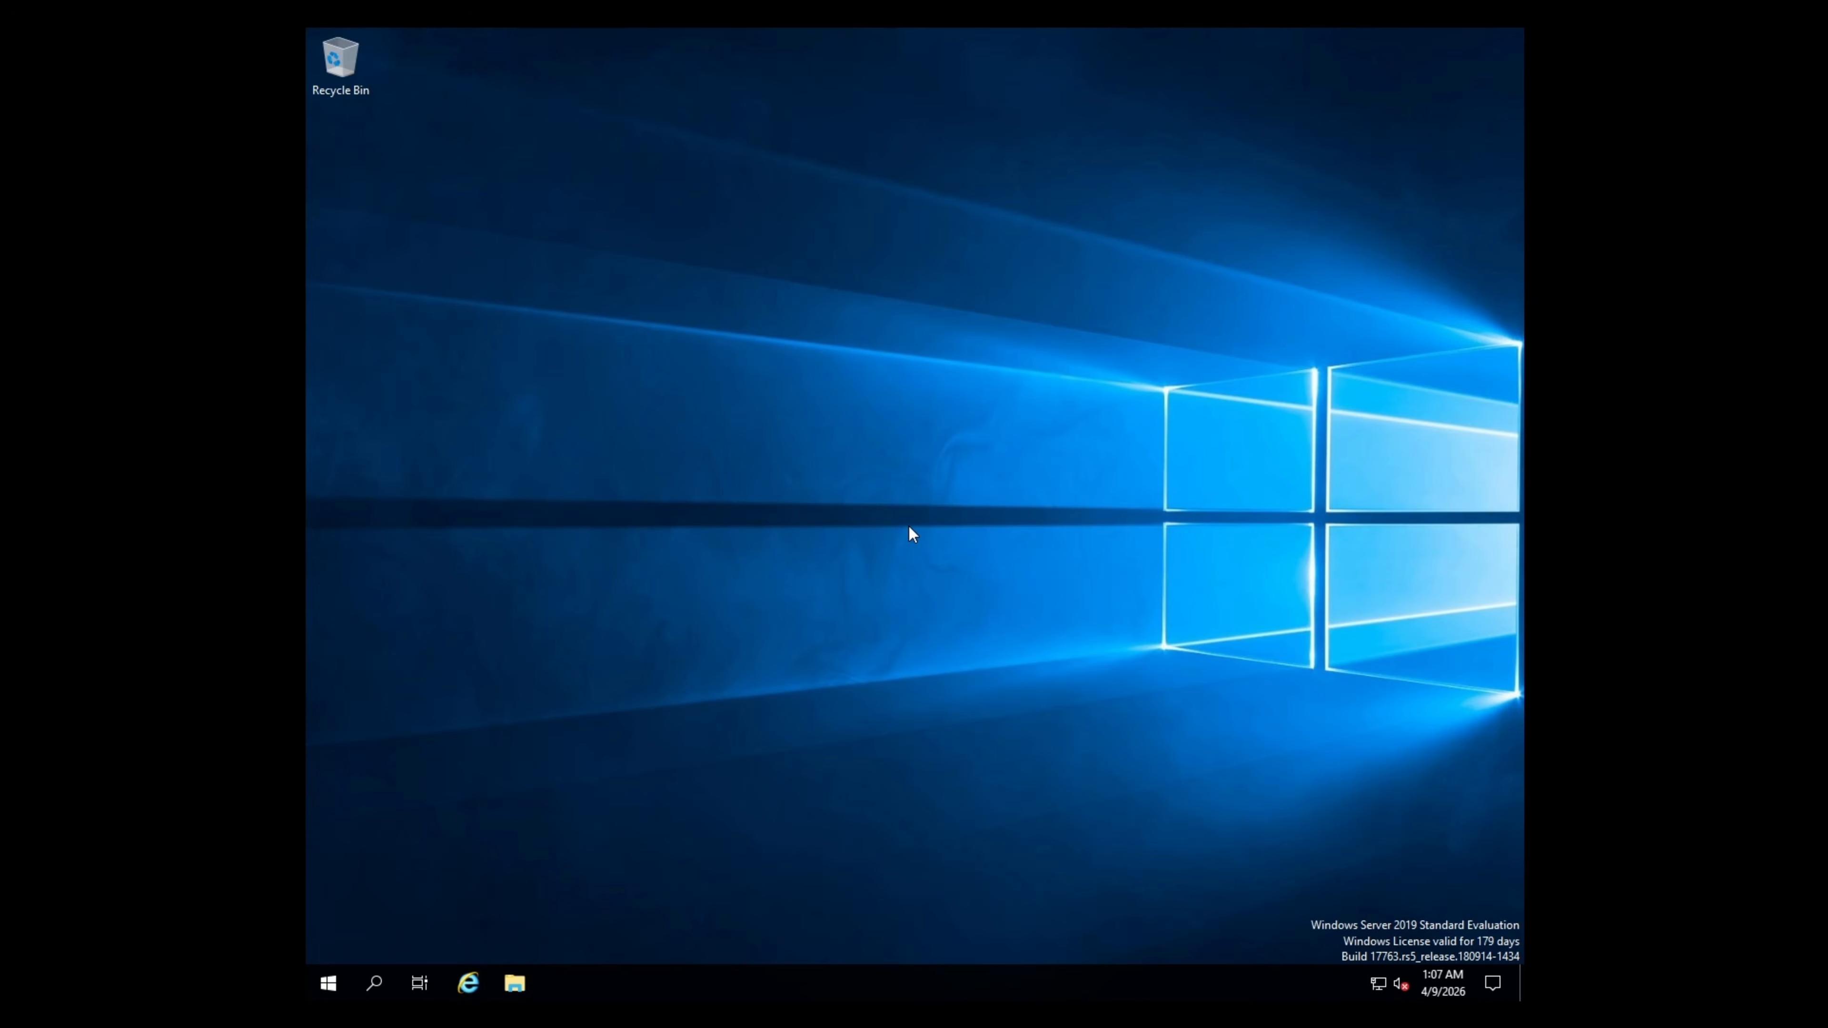
# - Start Add Roles and Features with role-based installation targeting DC01
pyautogui.click(328, 984)
pyautogui.click(508, 448)
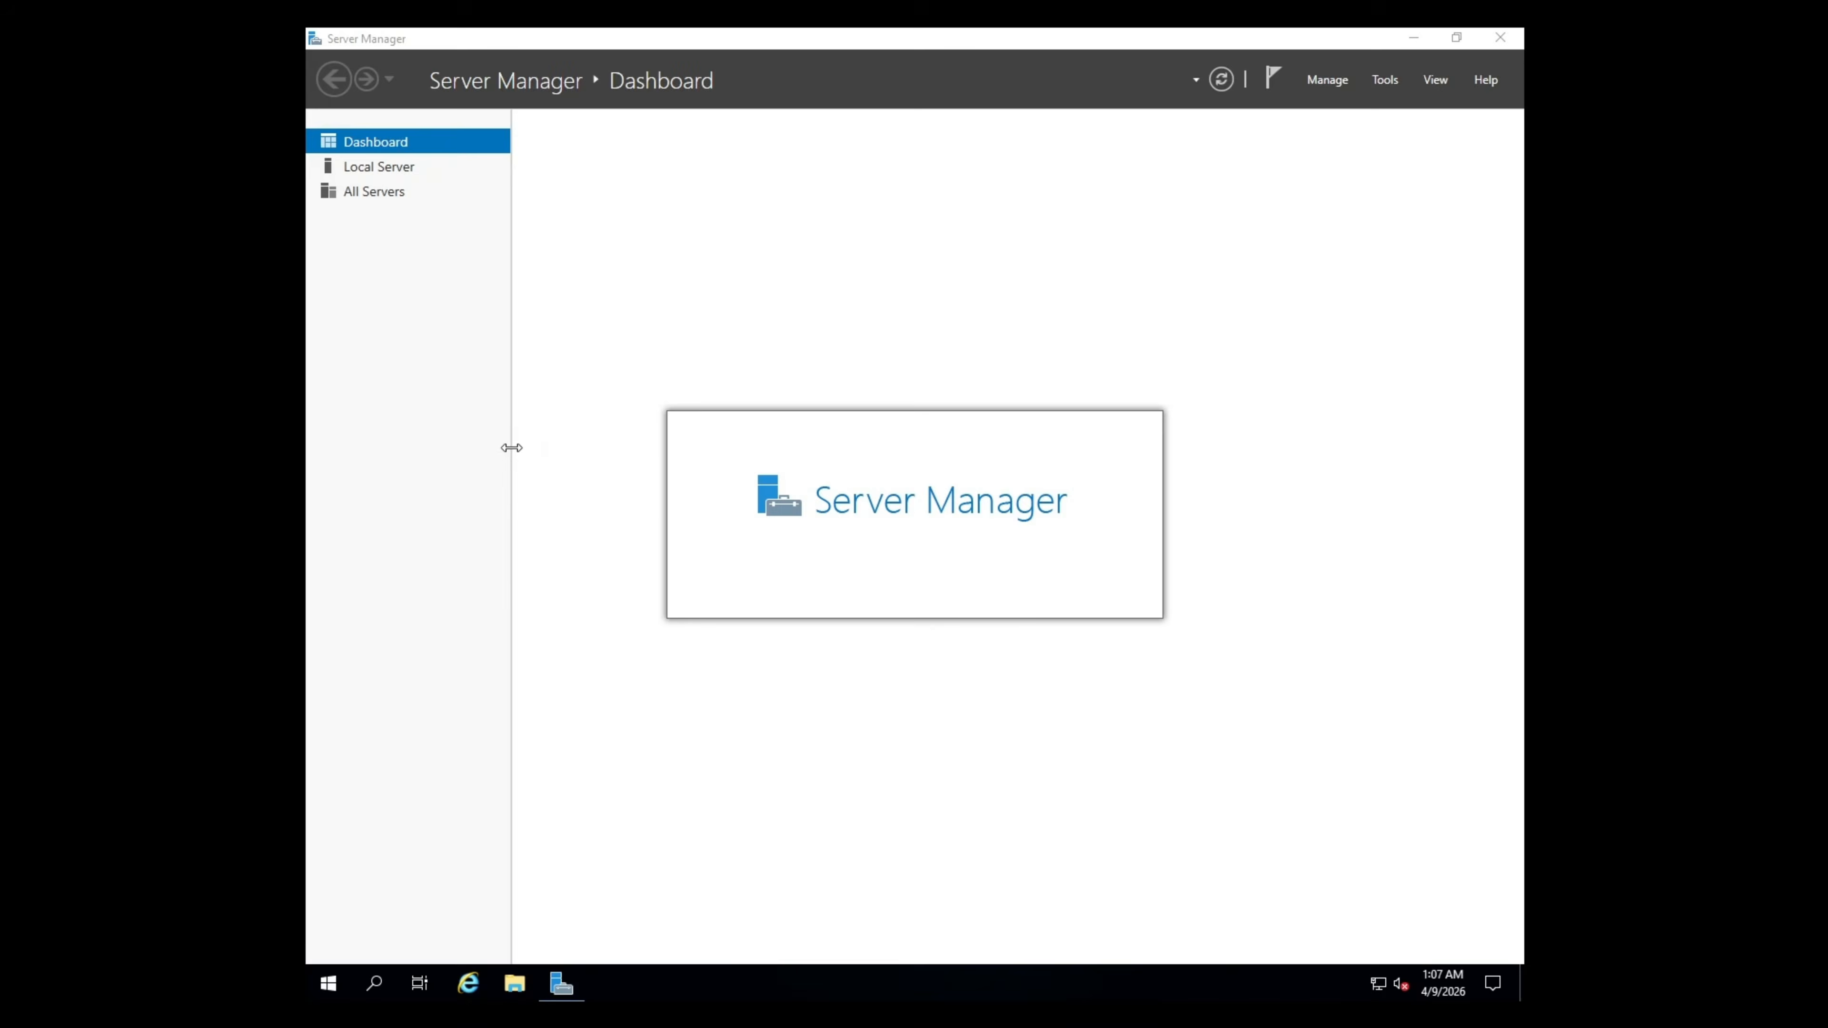
pyautogui.click(1330, 80)
pyautogui.click(1326, 103)
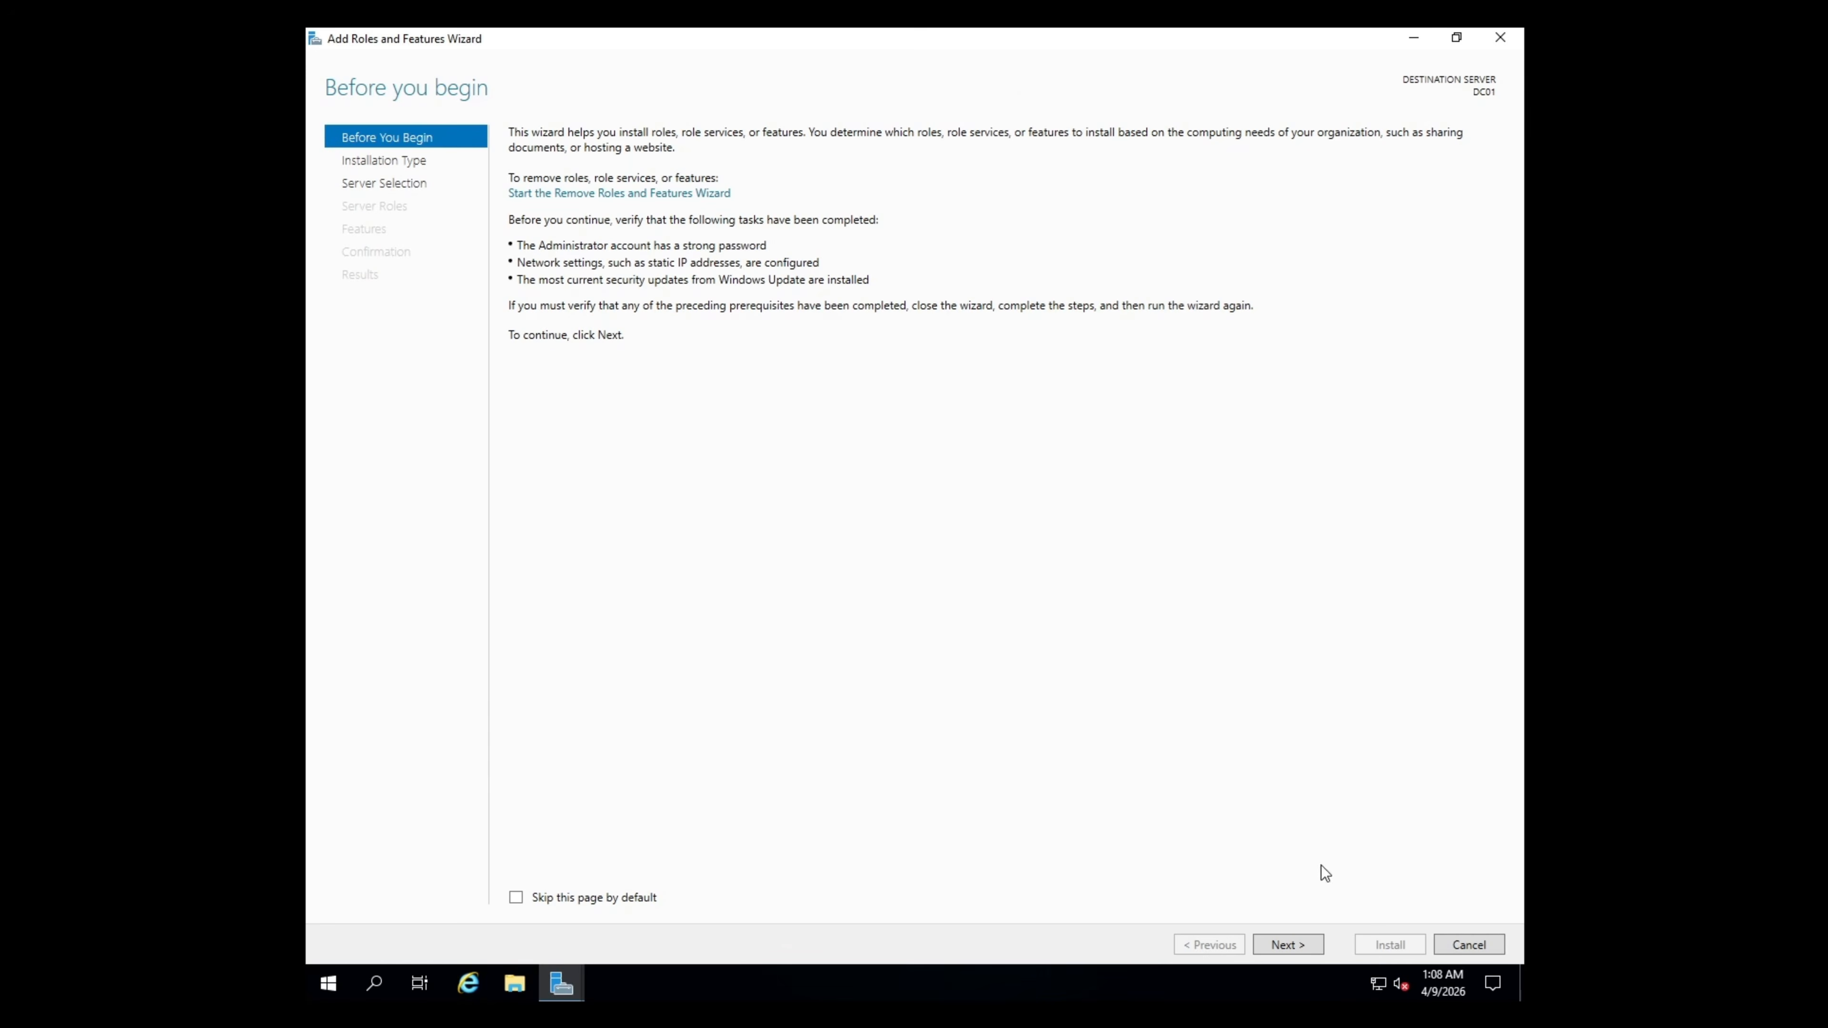
pyautogui.click(1310, 946)
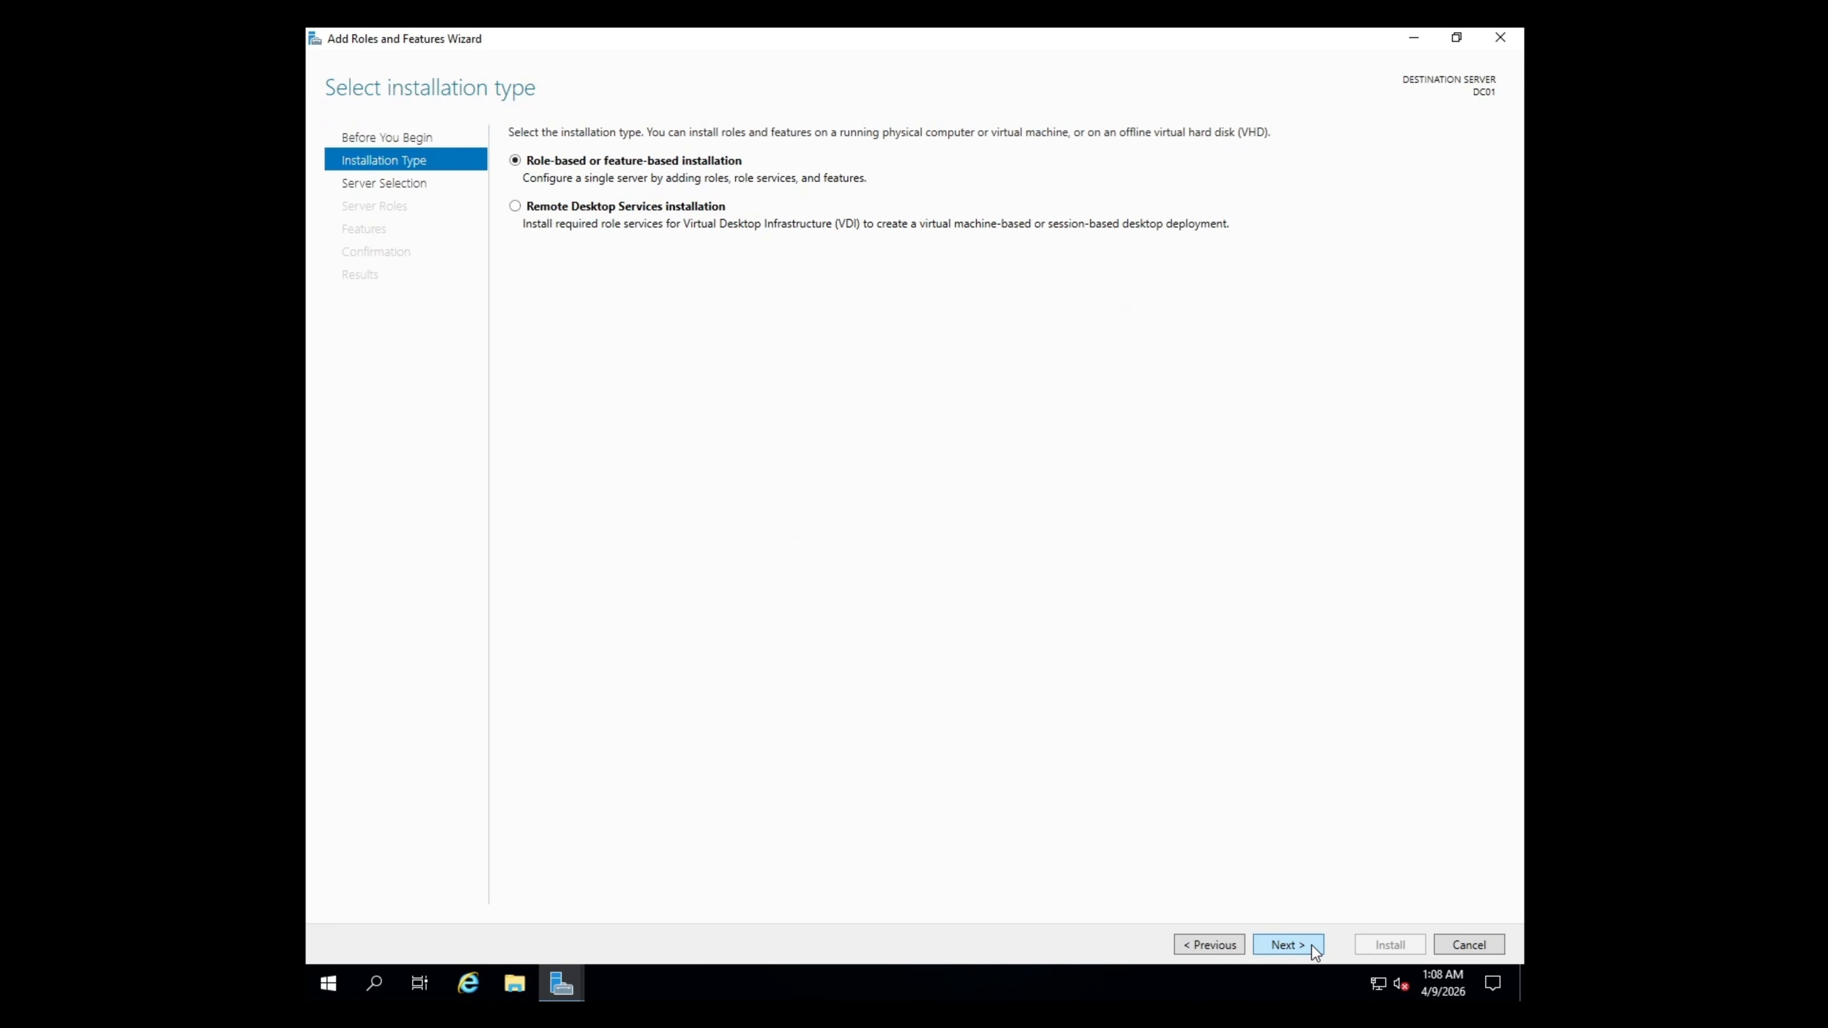
pyautogui.click(1309, 945)
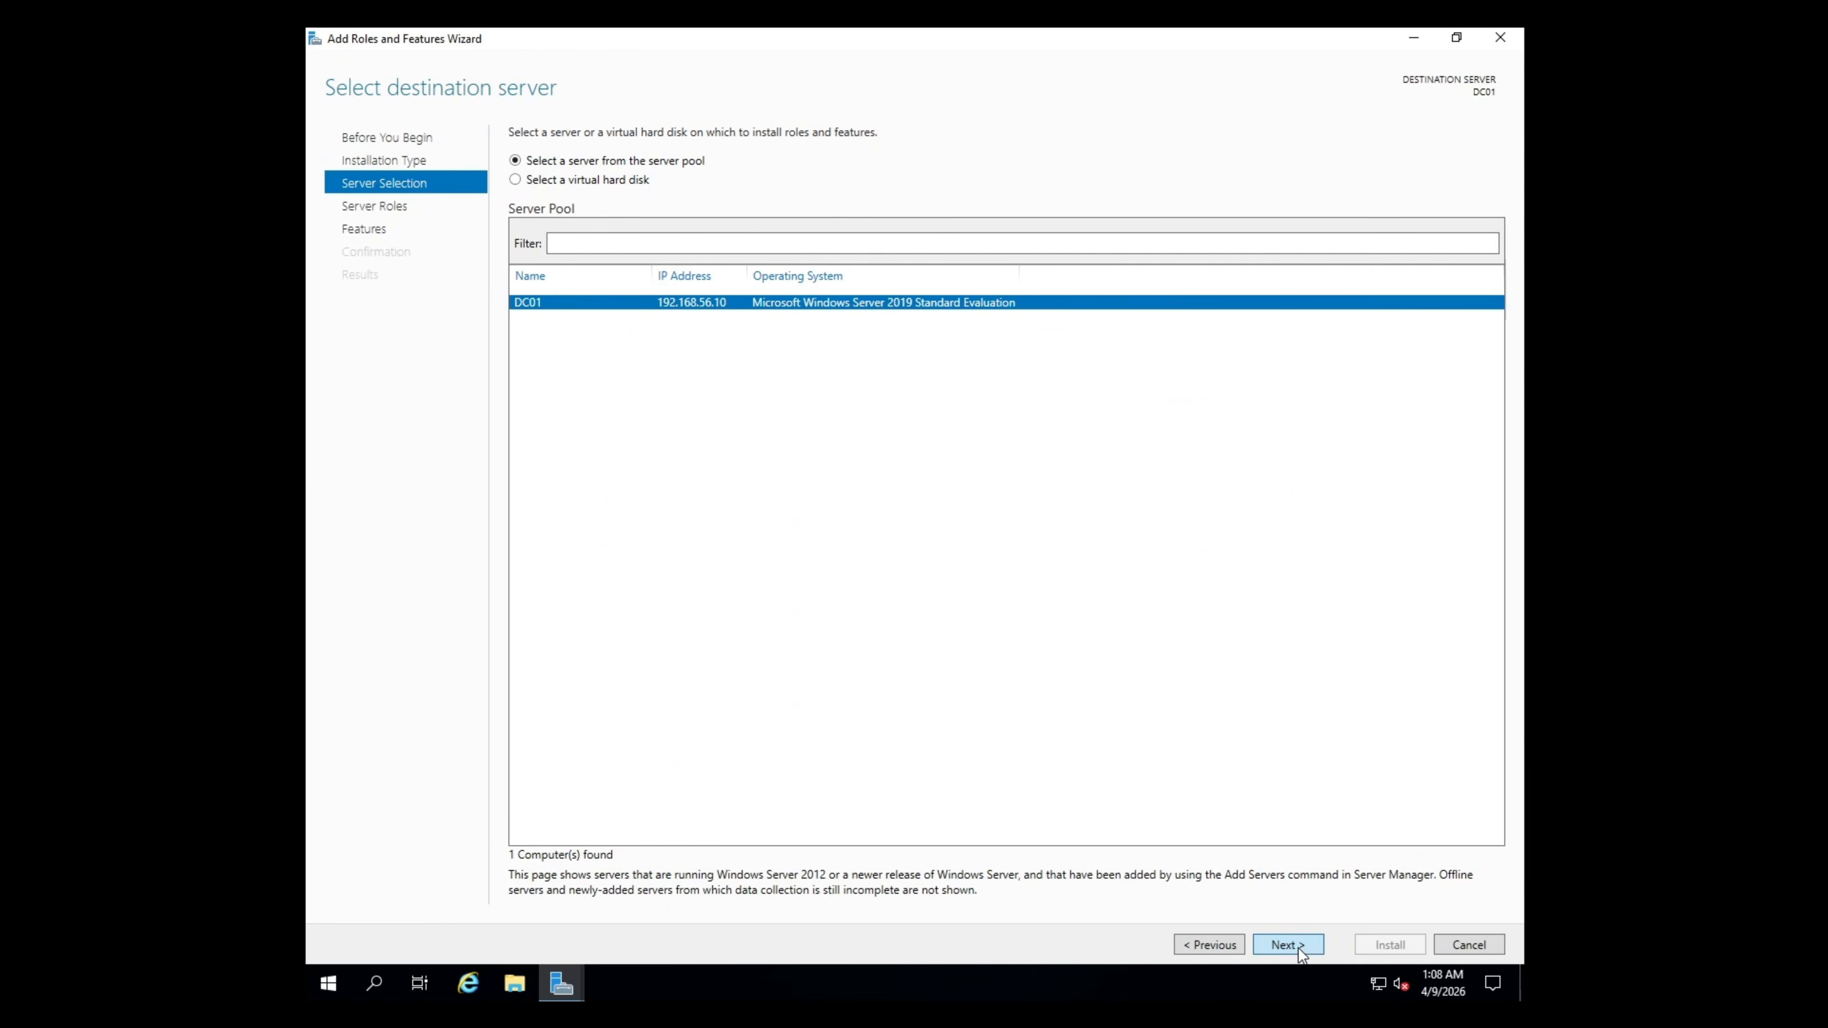
pyautogui.click(1292, 946)
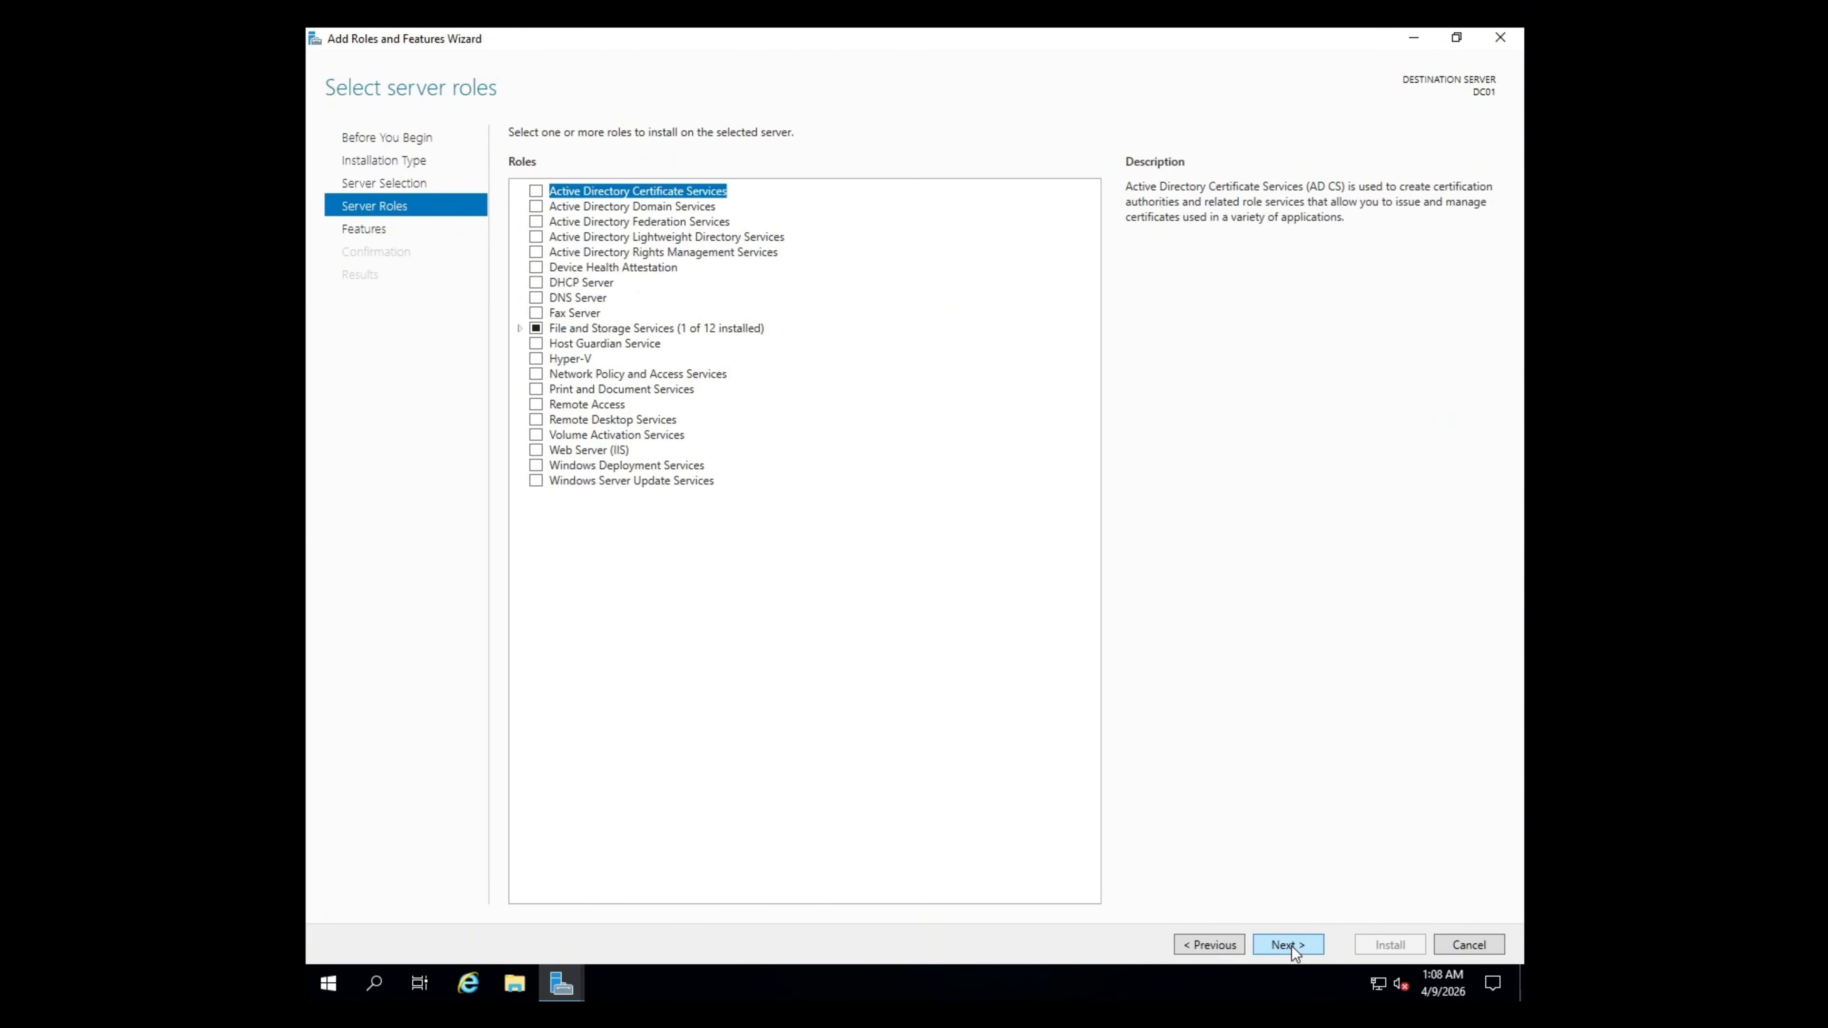
# - Select Active Directory Domain Services with its required features and advance to Confirmation
pyautogui.click(539, 209)
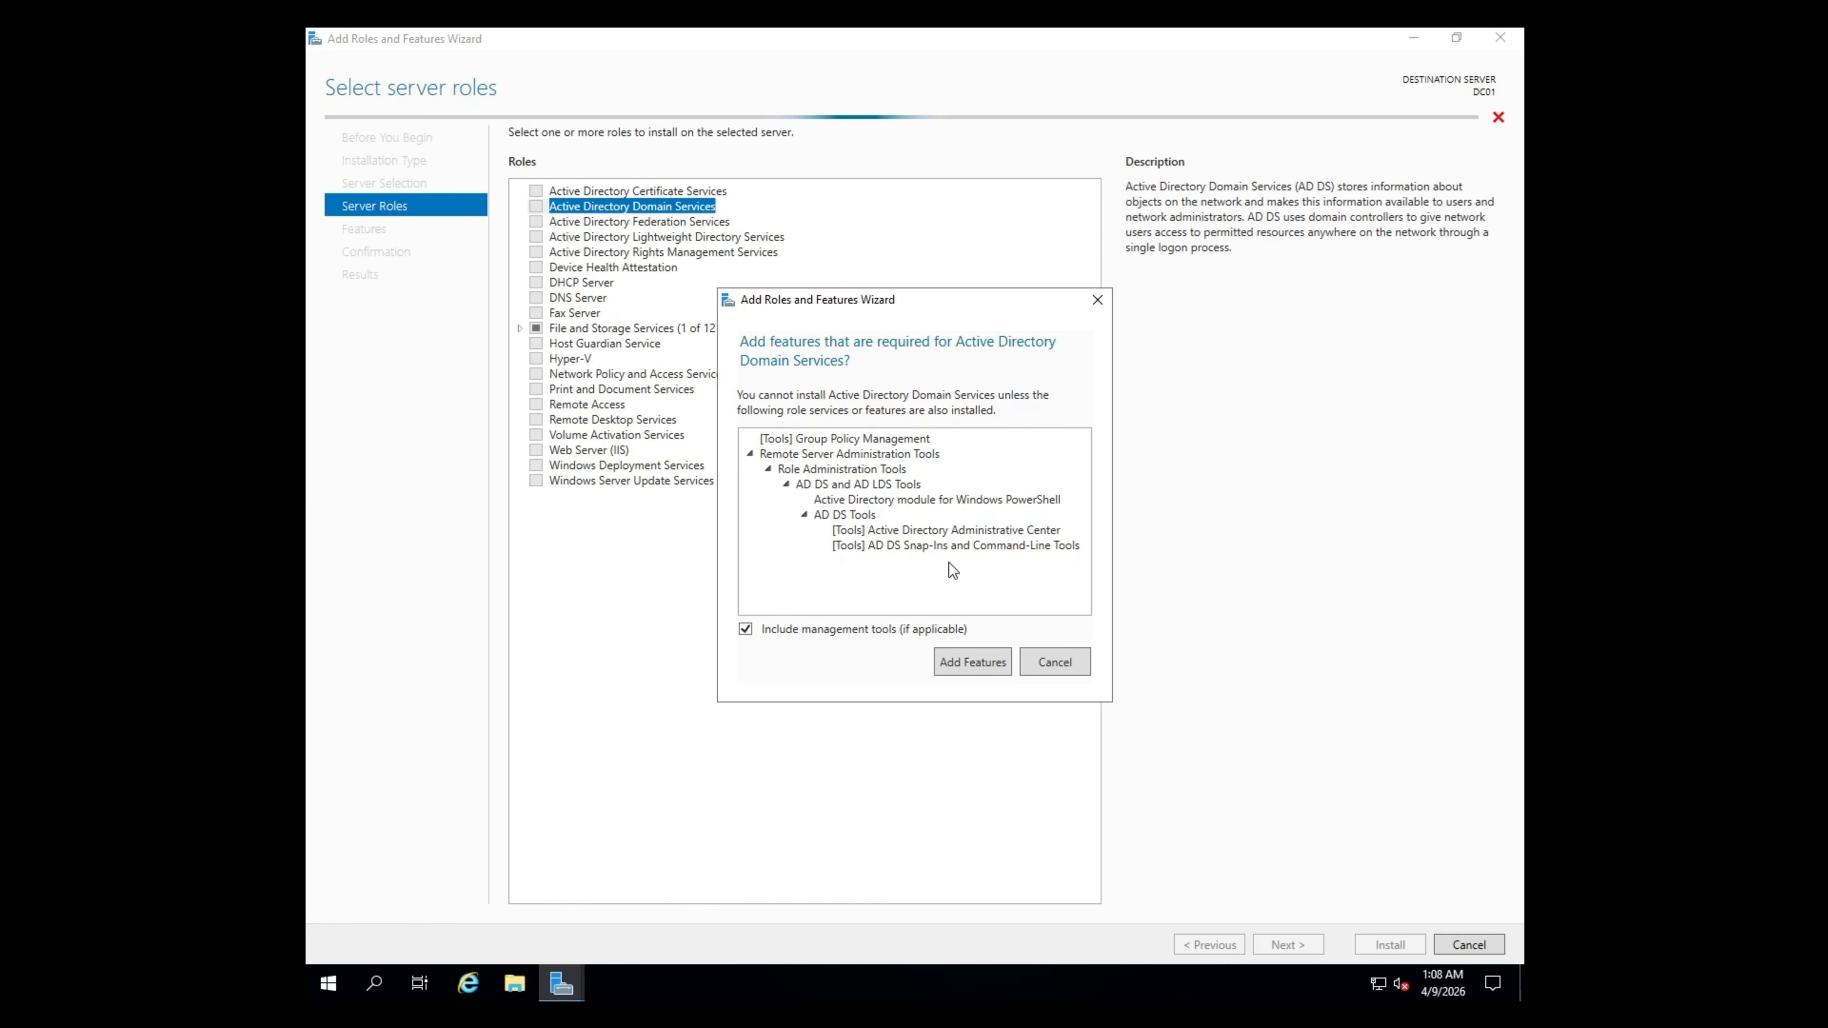
pyautogui.click(1005, 663)
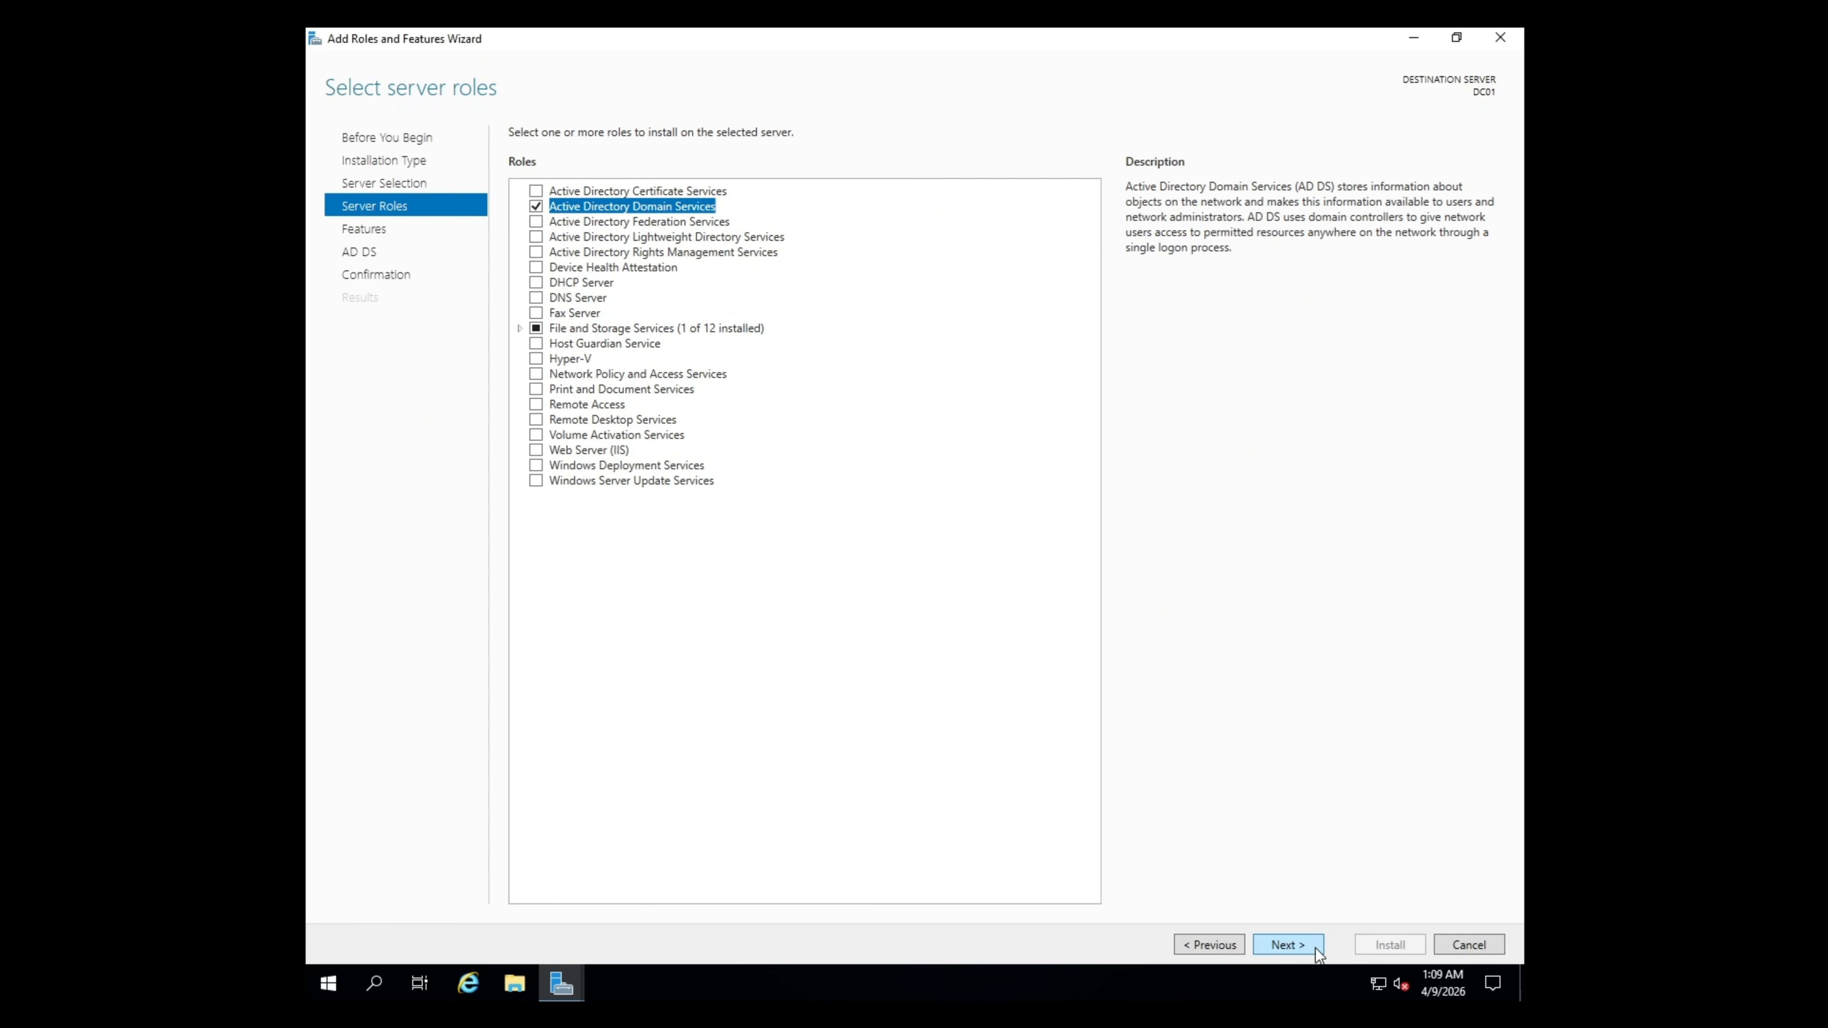
pyautogui.click(1288, 945)
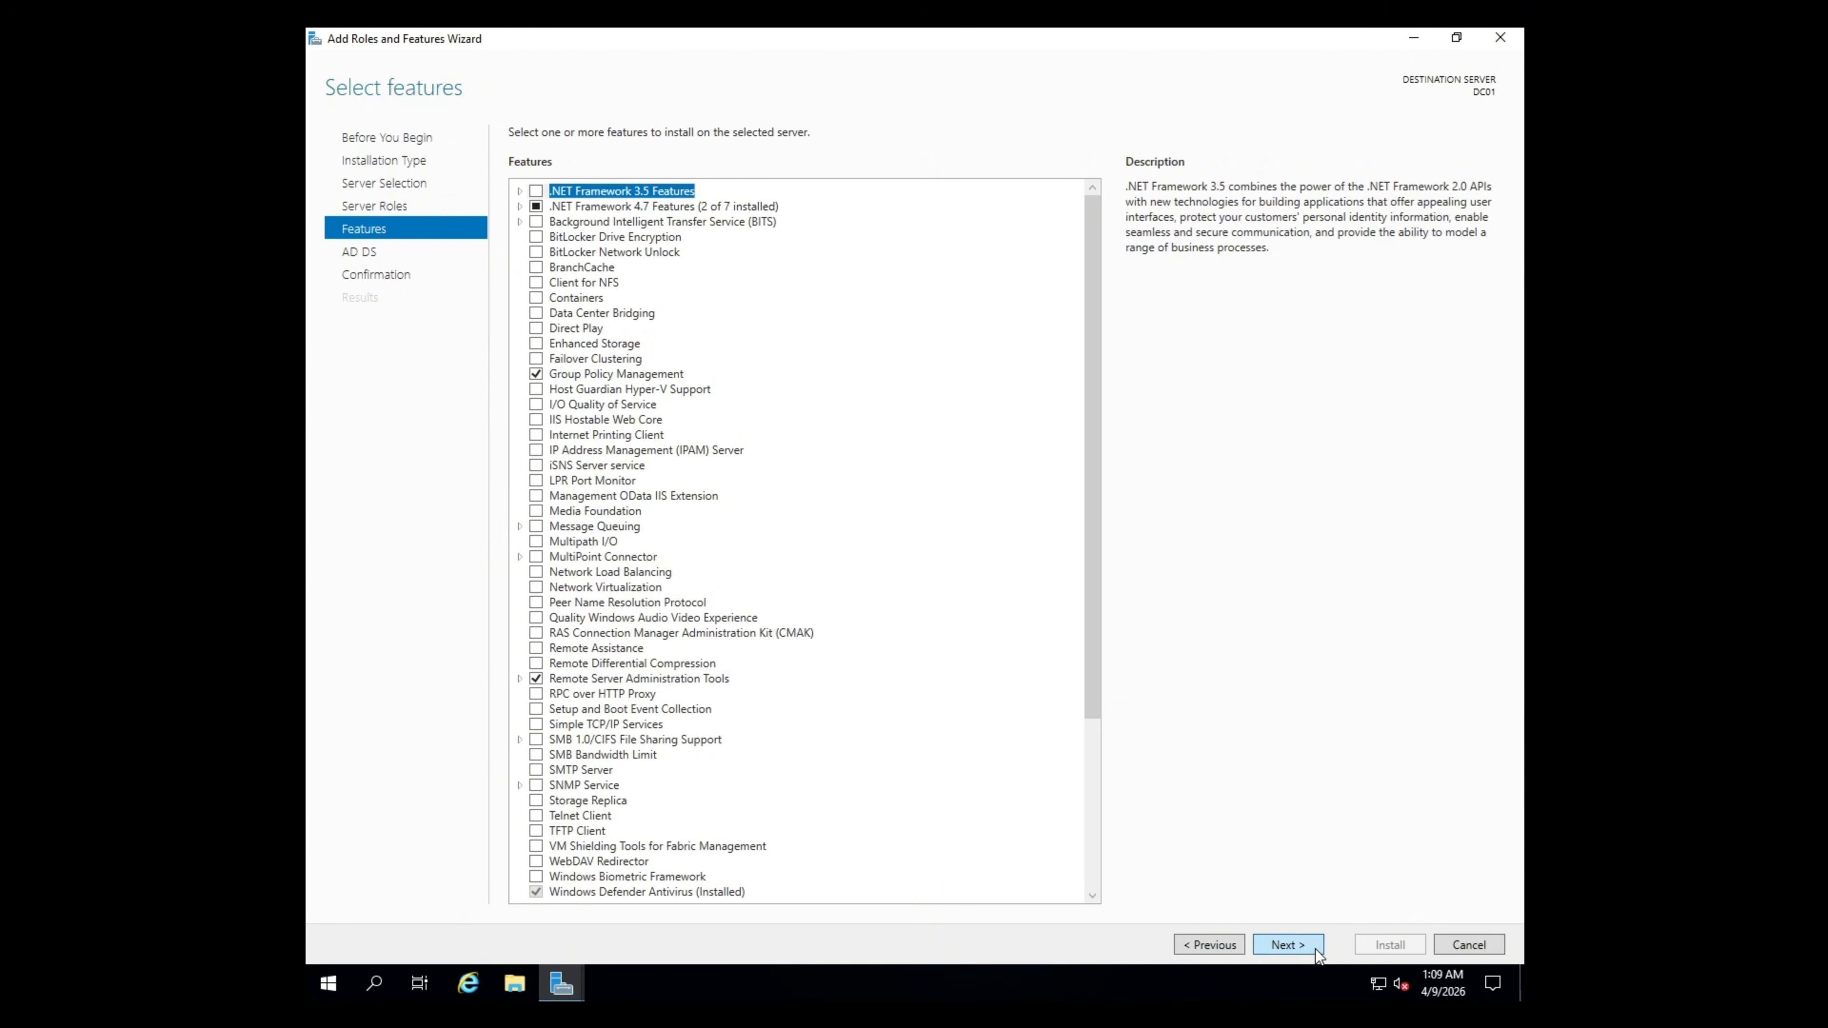
pyautogui.click(1288, 945)
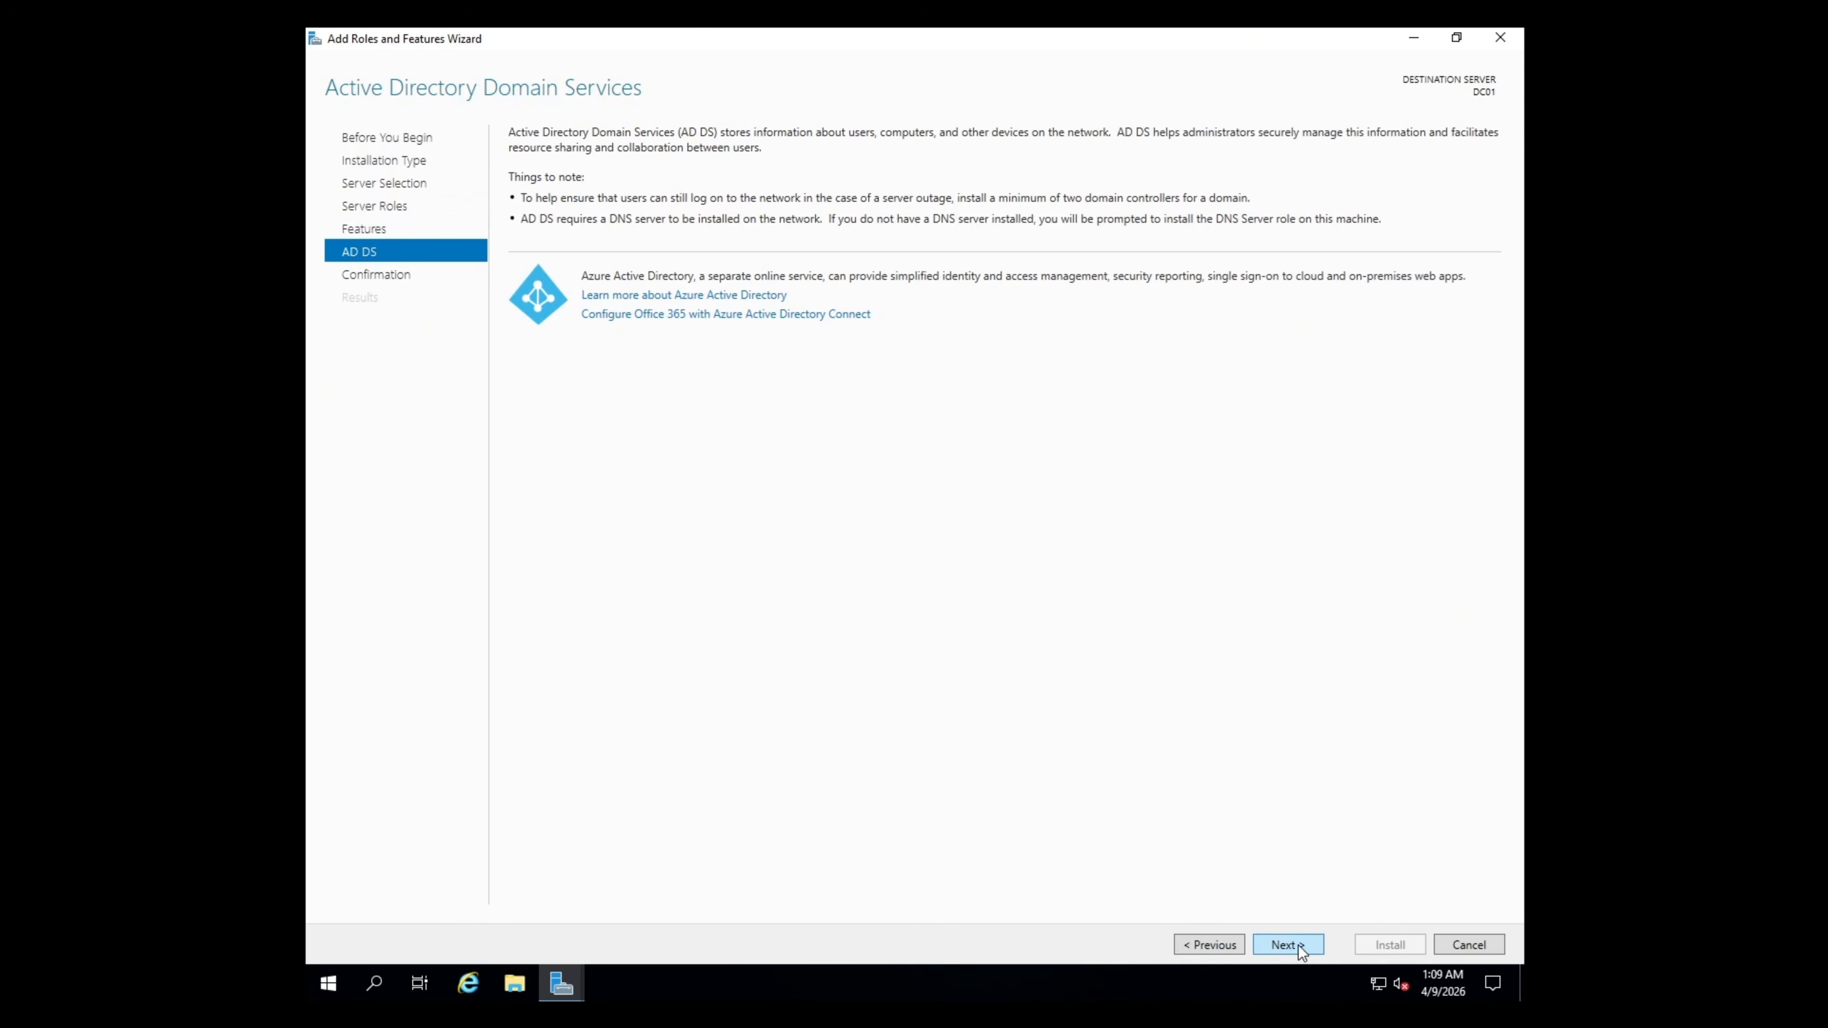
pyautogui.click(1301, 949)
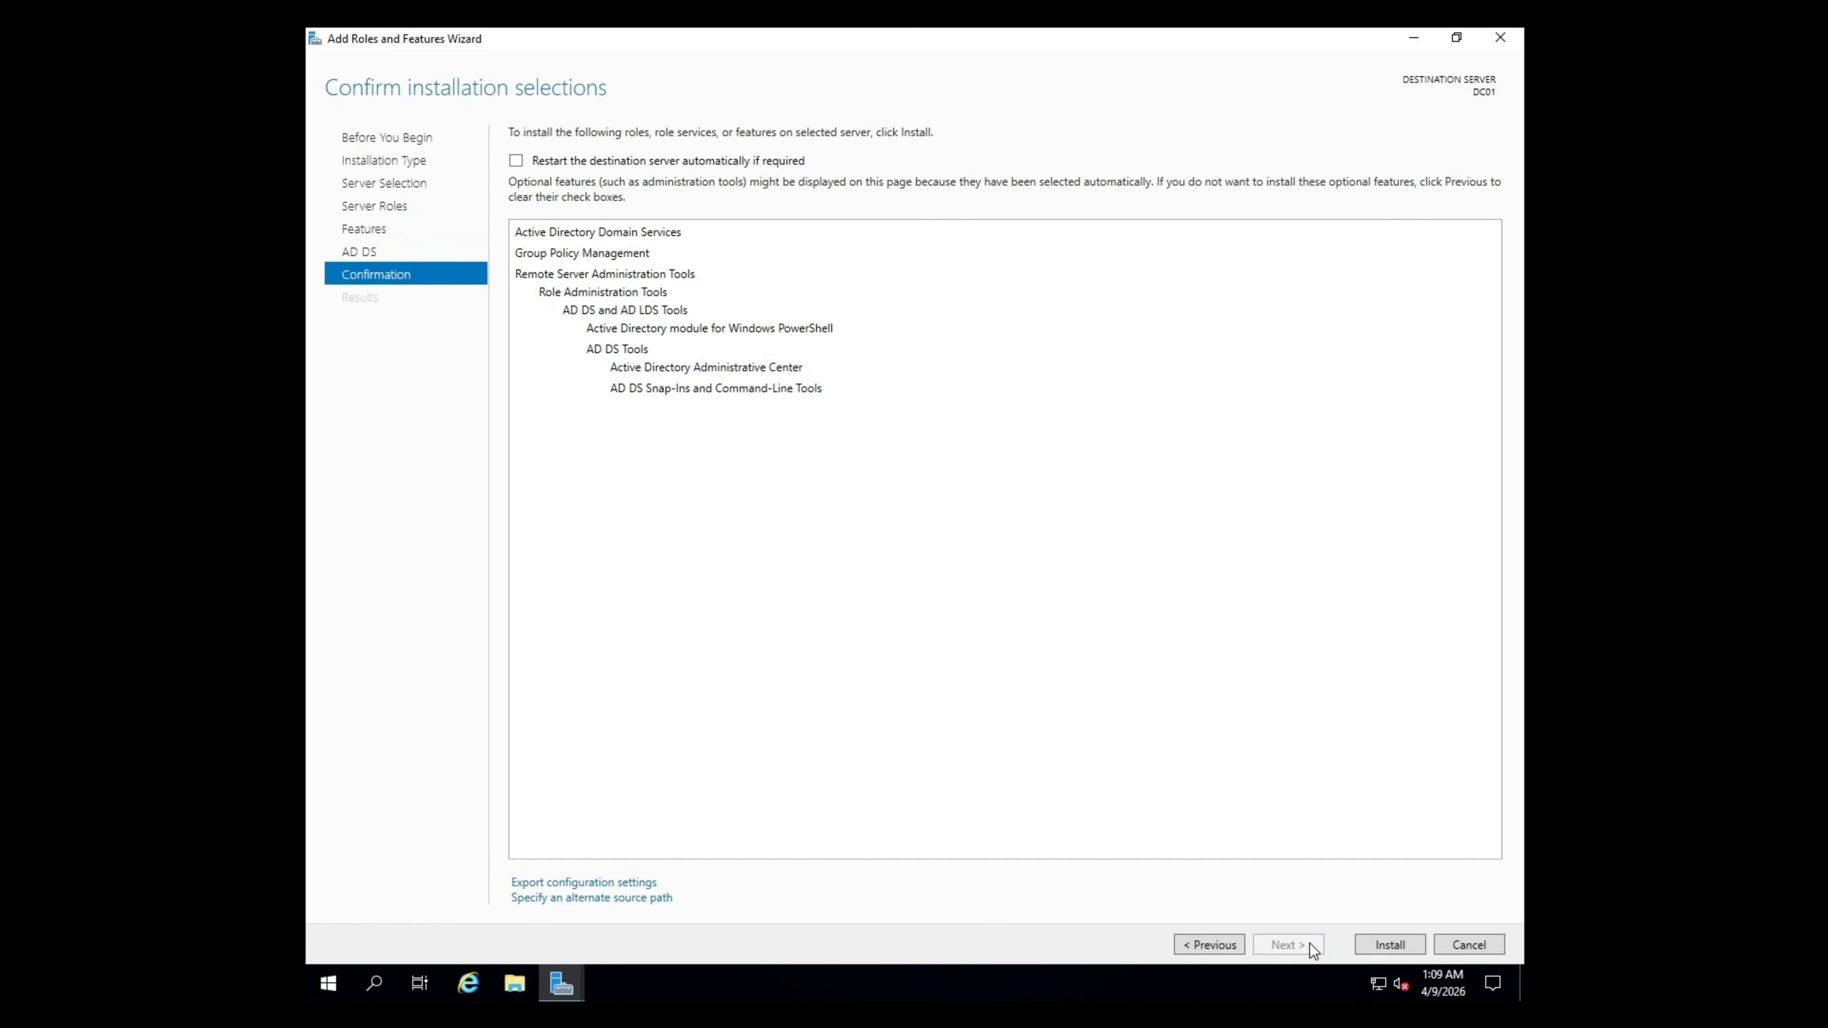
# - Install the AD DS role, close the wizard, and open the post-deployment notification
pyautogui.click(1368, 948)
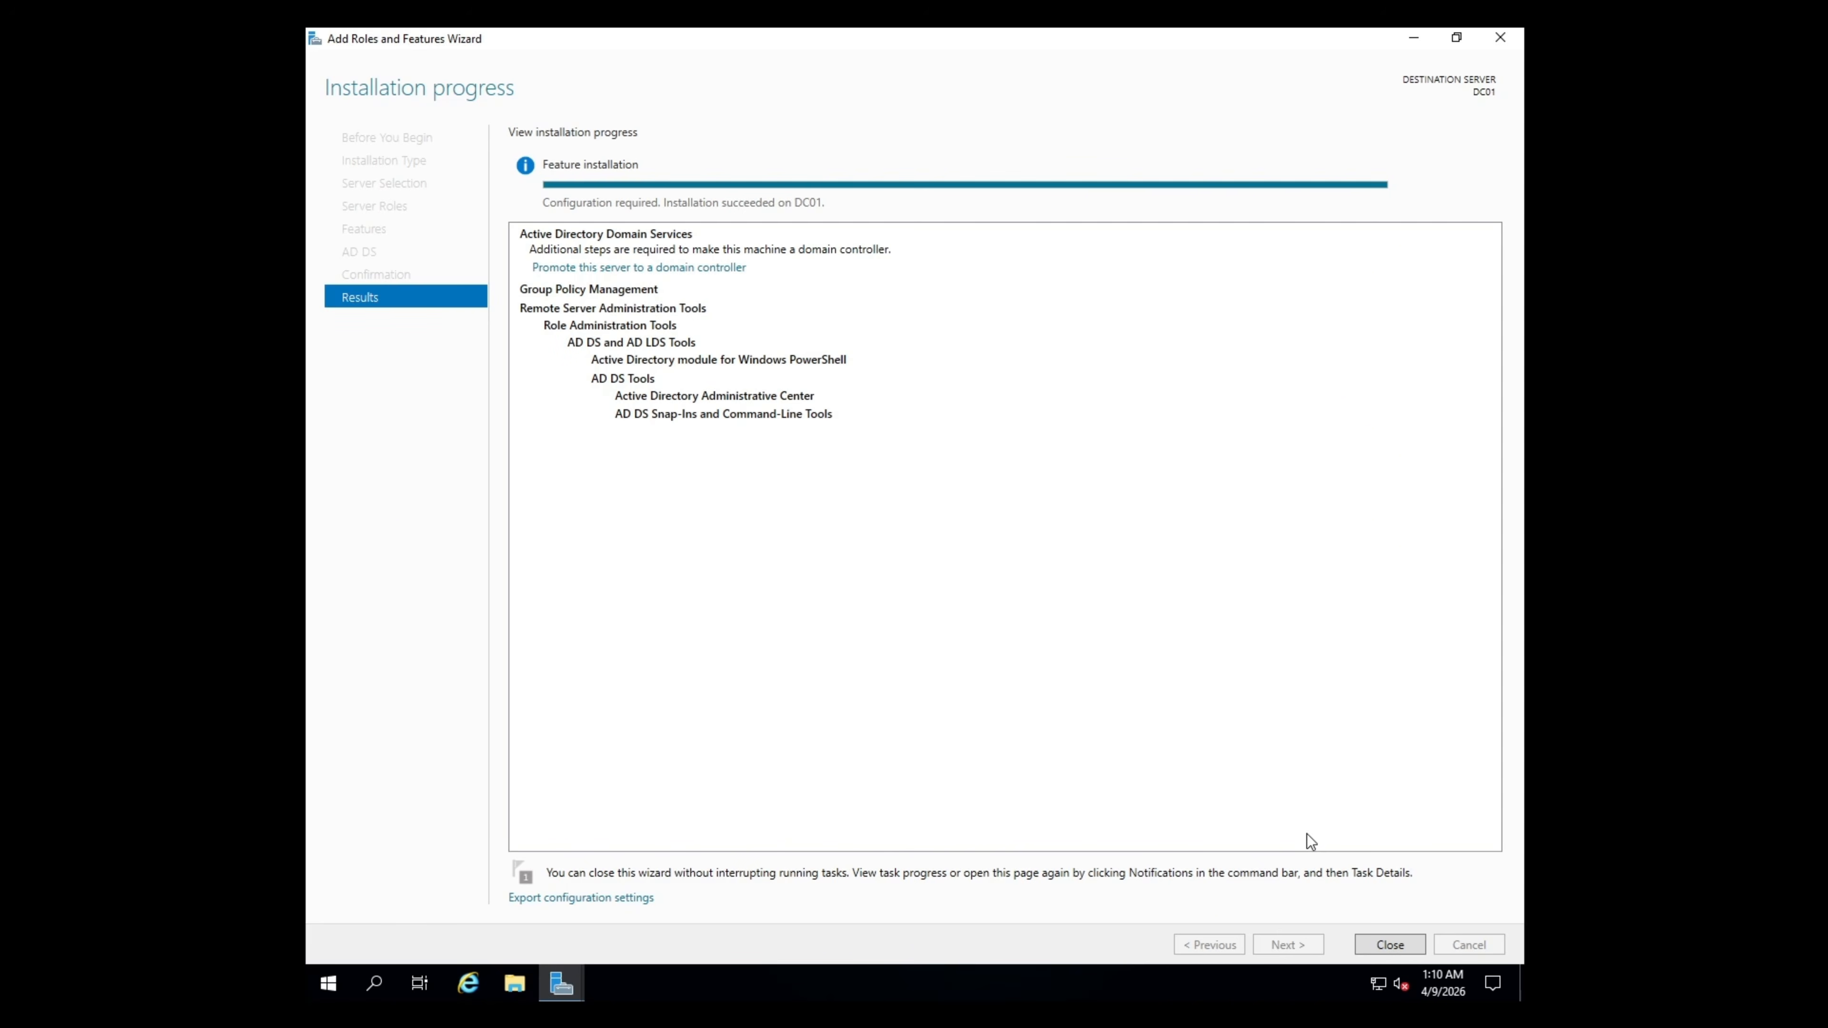
pyautogui.click(1400, 943)
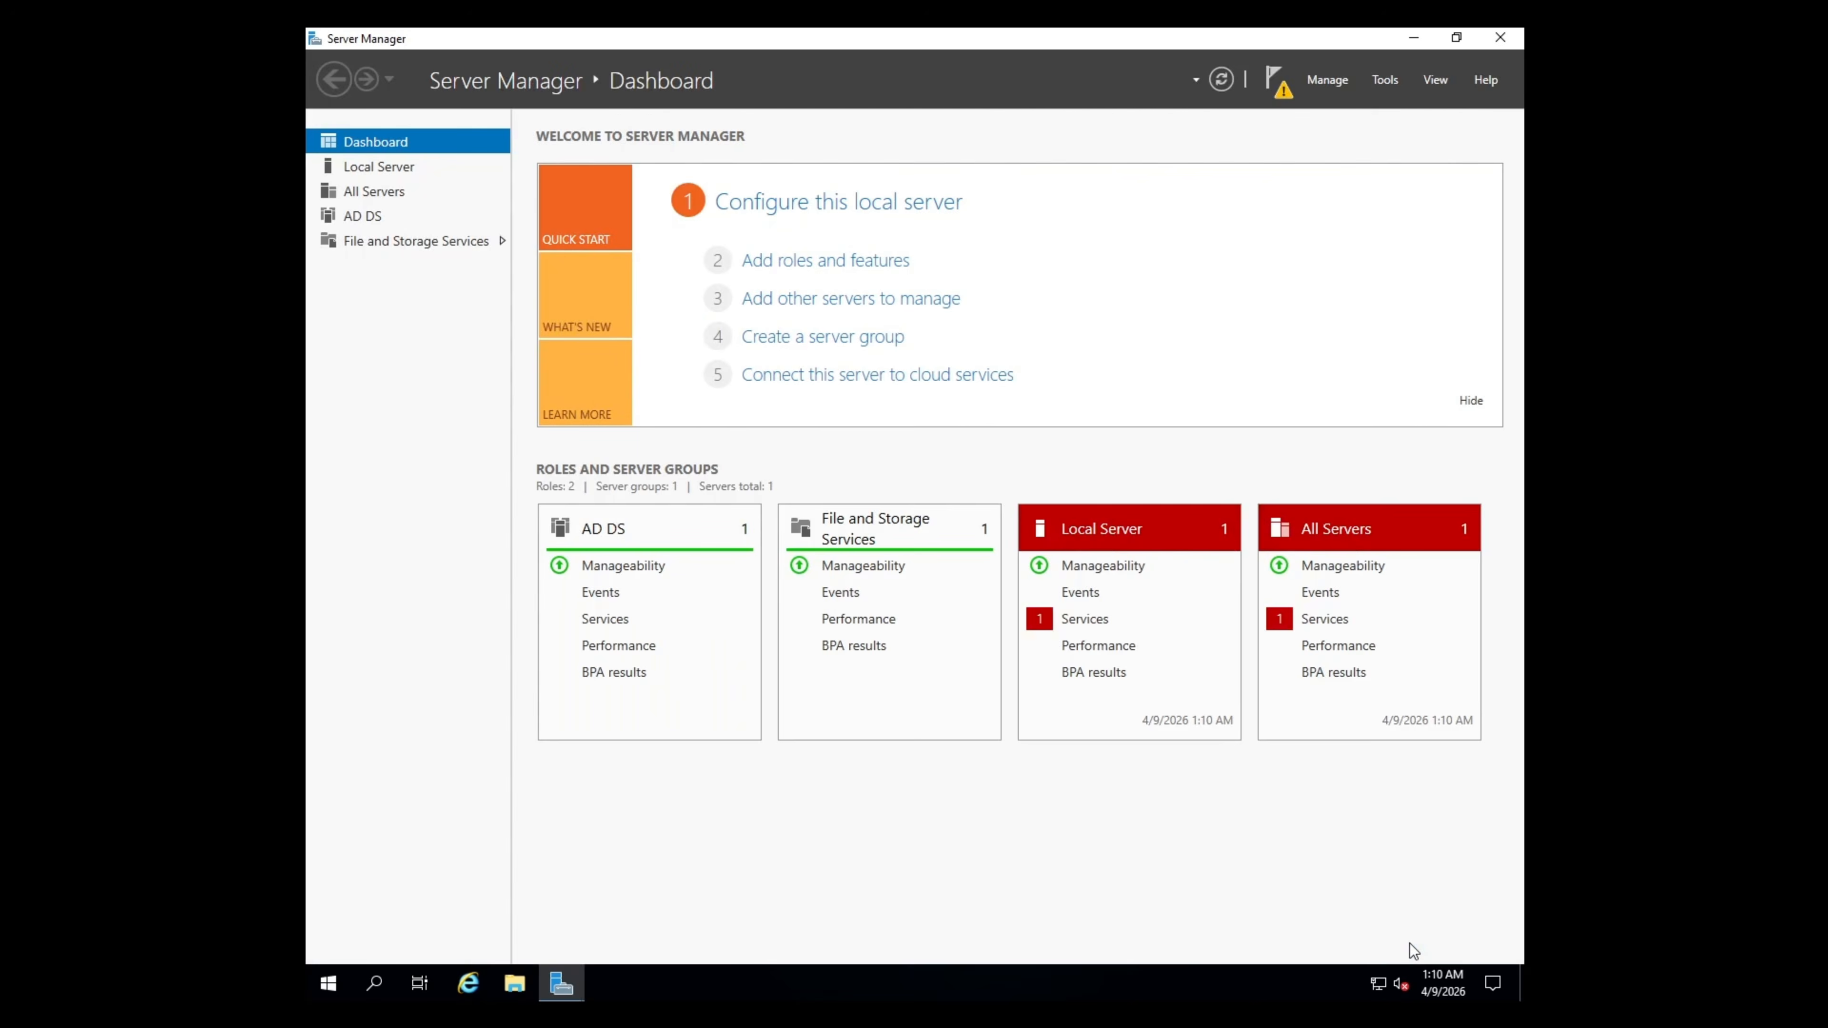
pyautogui.click(1283, 98)
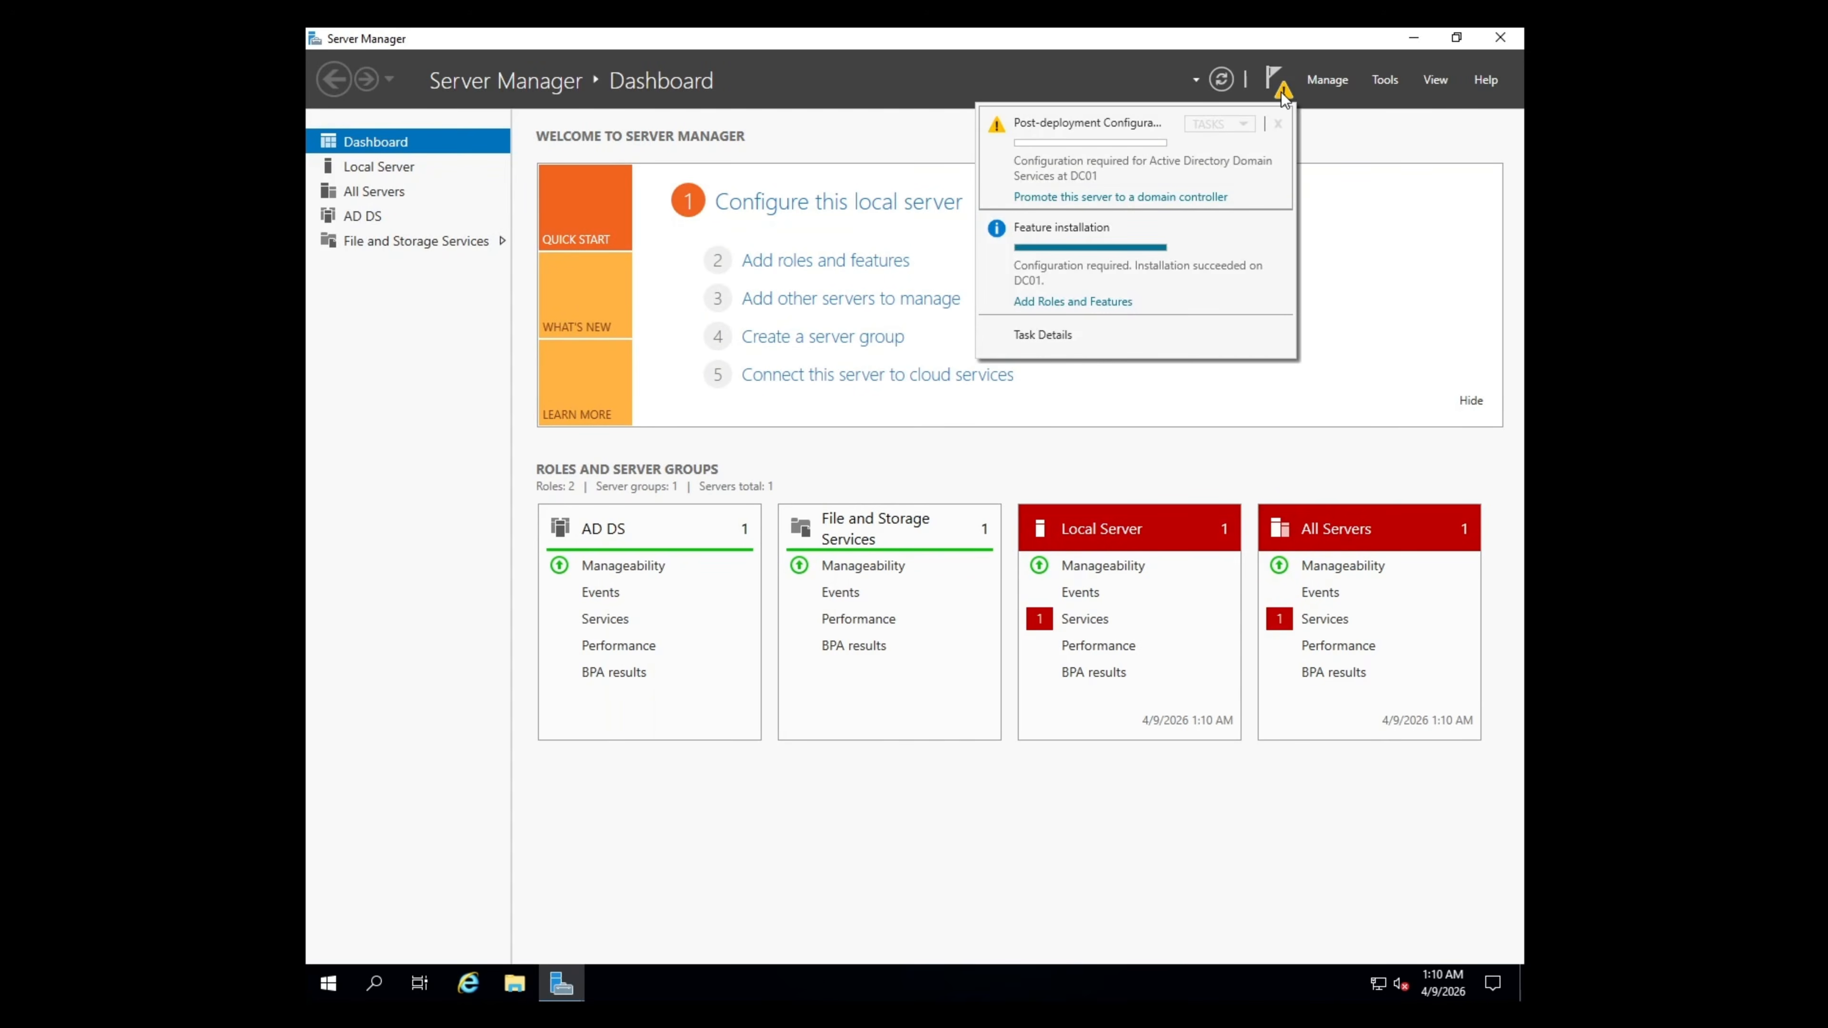
# - Promote the server by adding a new forest with root domain cdmdc.local
pyautogui.click(1212, 209)
pyautogui.click(1021, 91)
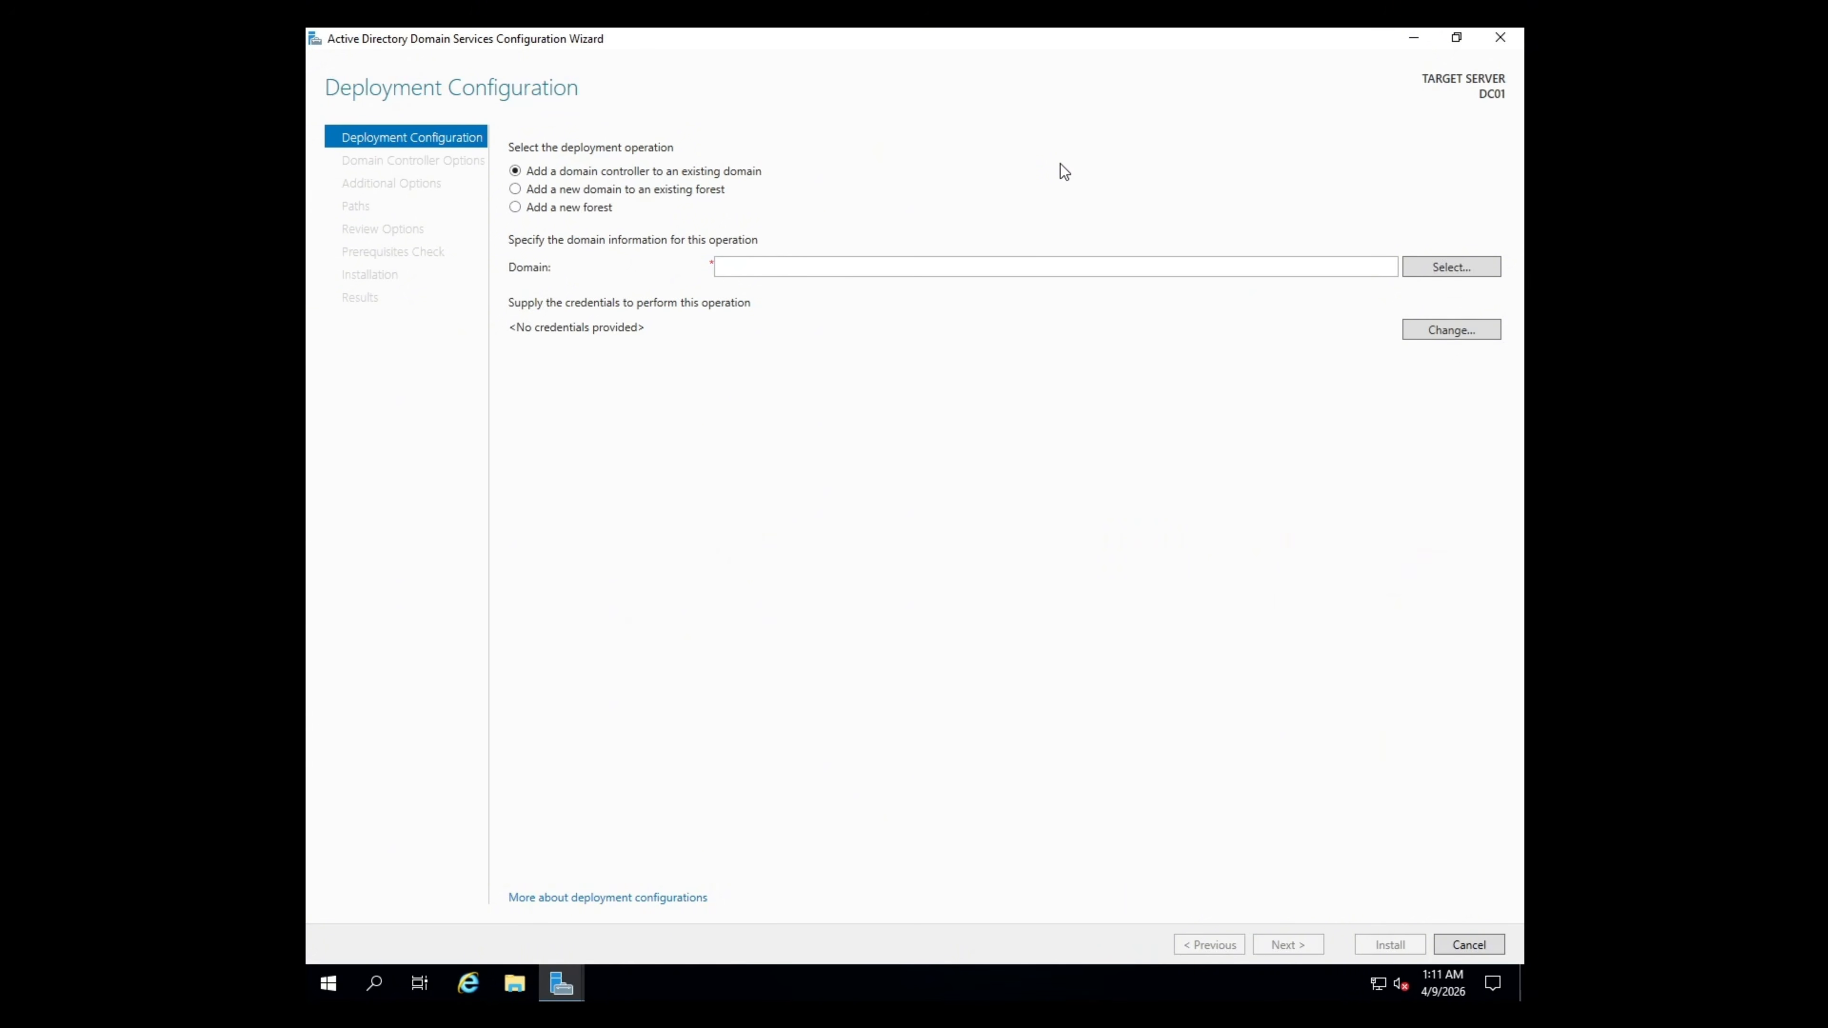
pyautogui.click(608, 207)
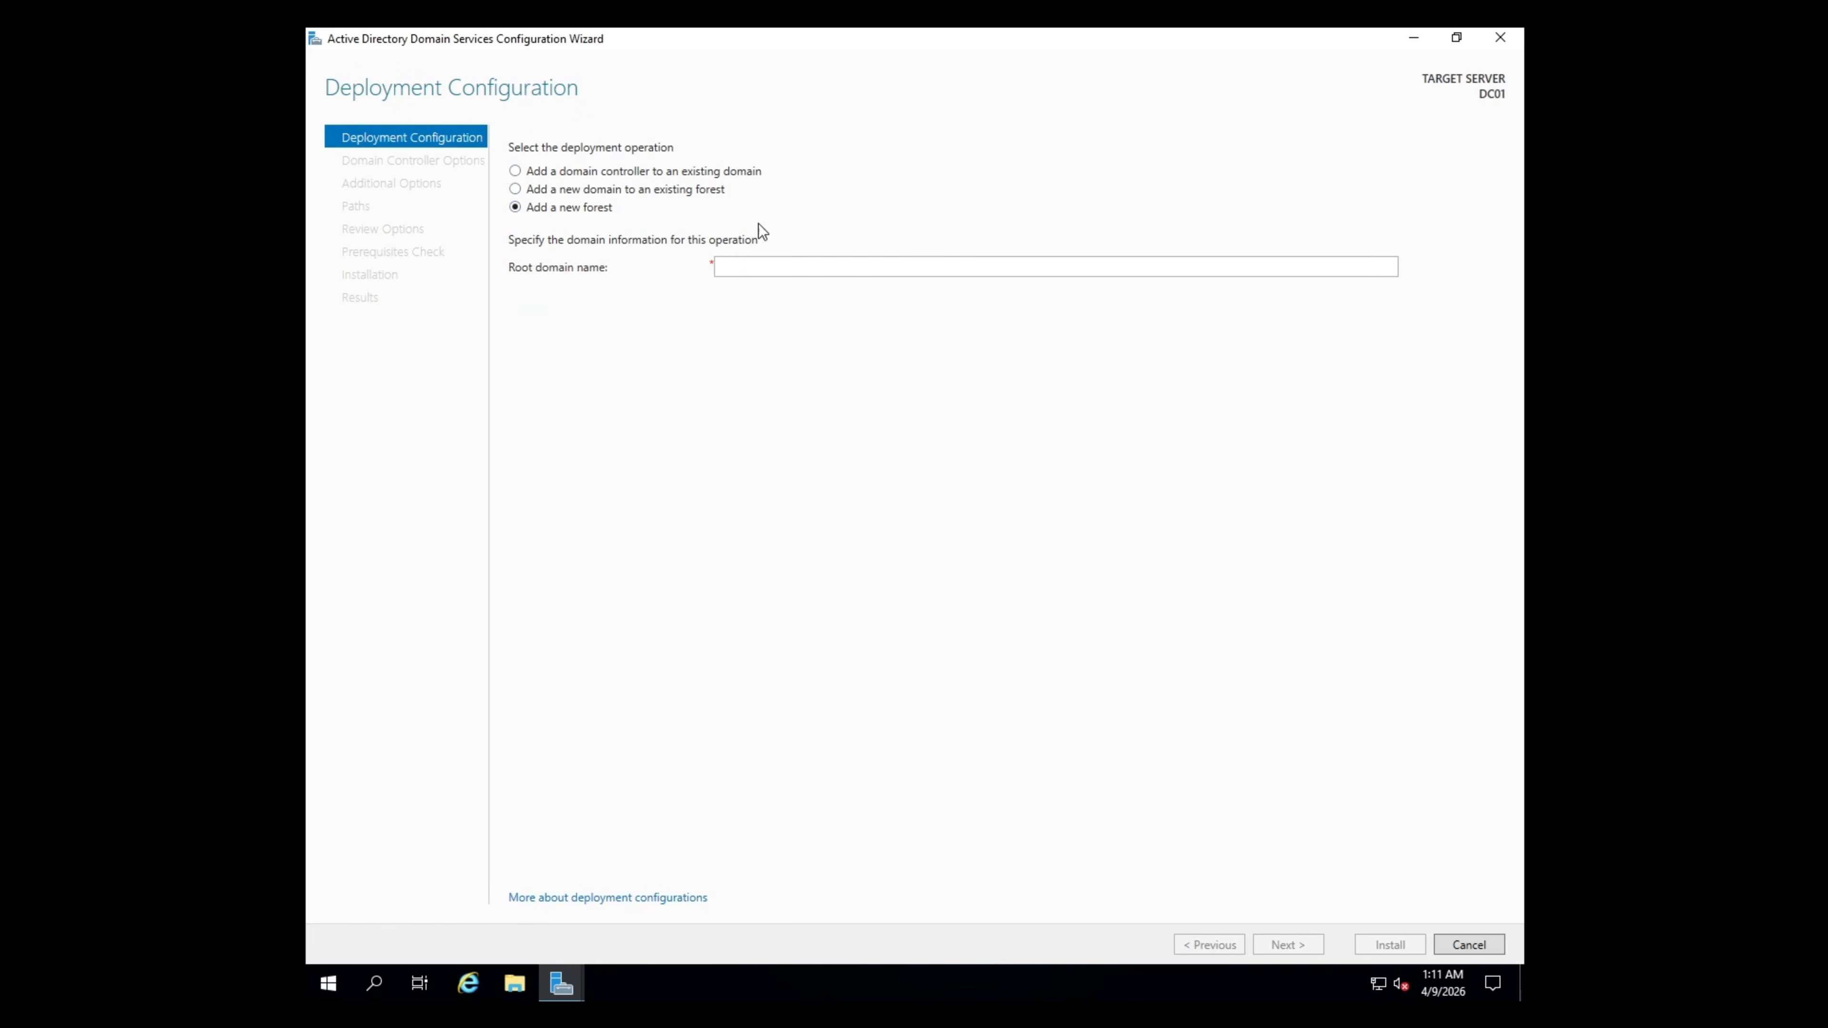
pyautogui.click(878, 266)
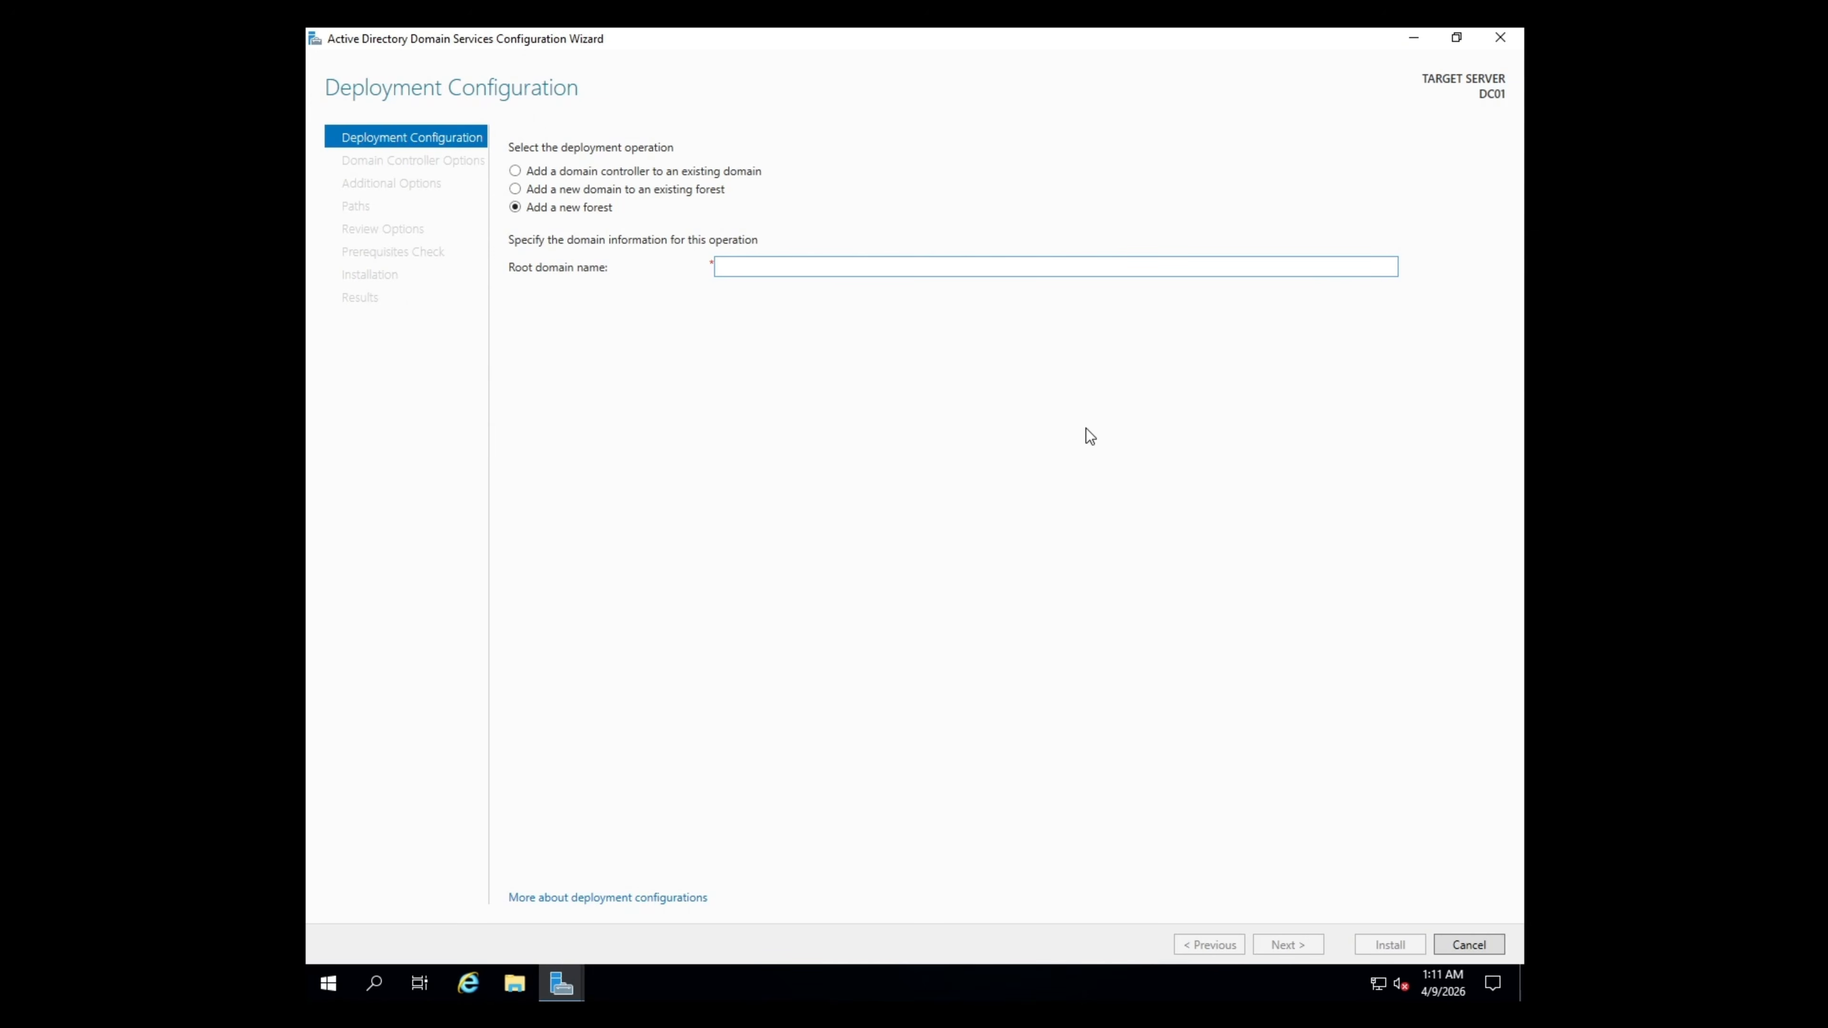
pyautogui.write('cdmdc.local')
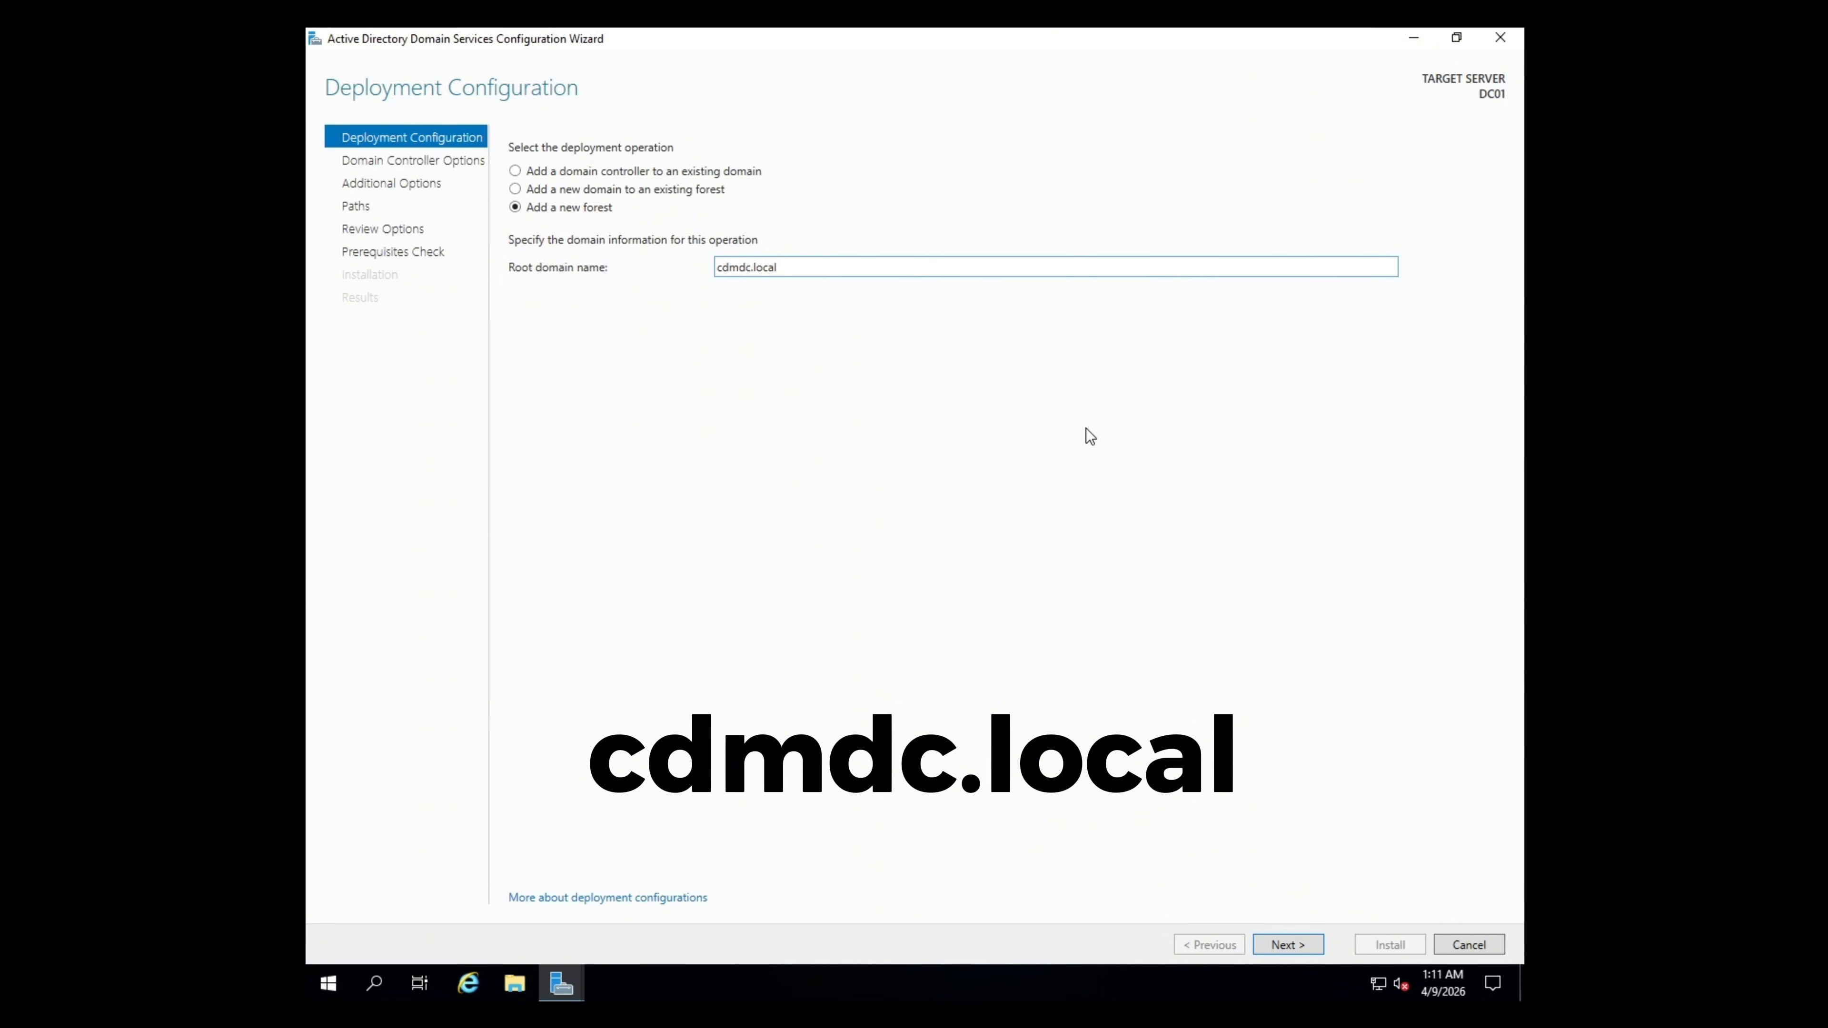
pyautogui.click(1315, 947)
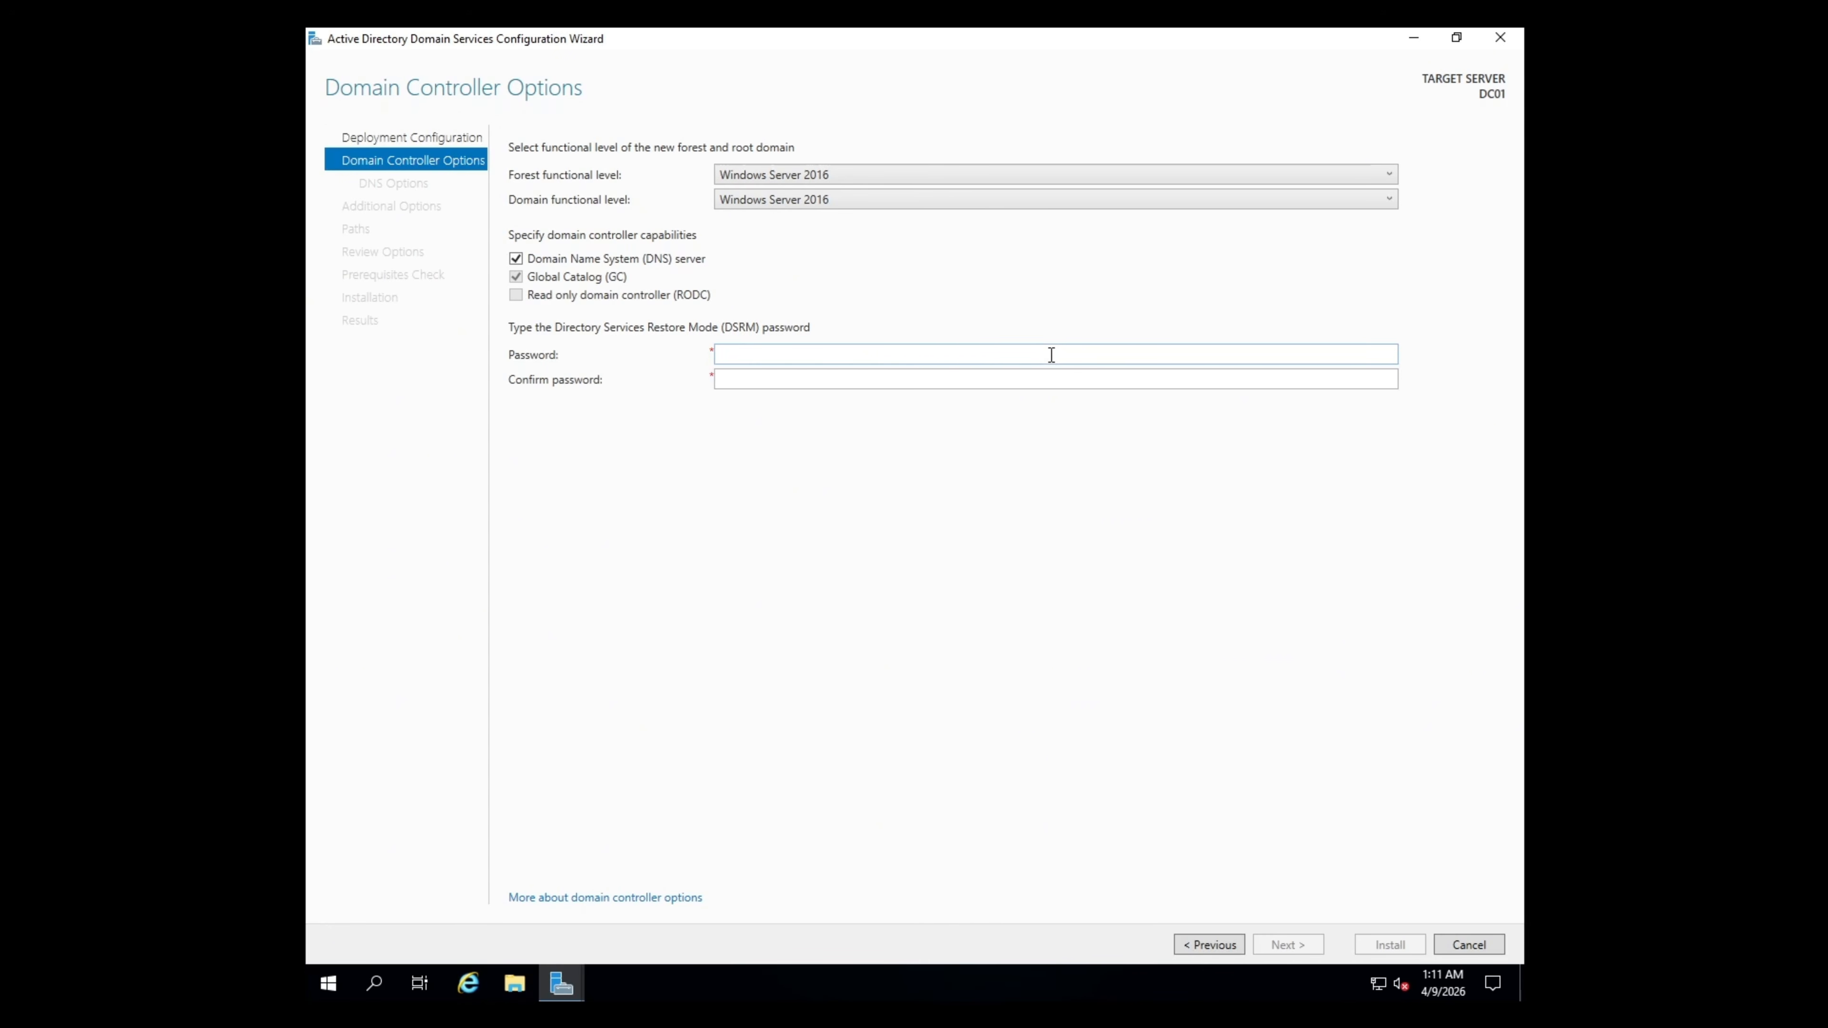
# - Enter and confirm the Directory Services Restore Mode password, then continue to DNS Options
pyautogui.click(1051, 354)
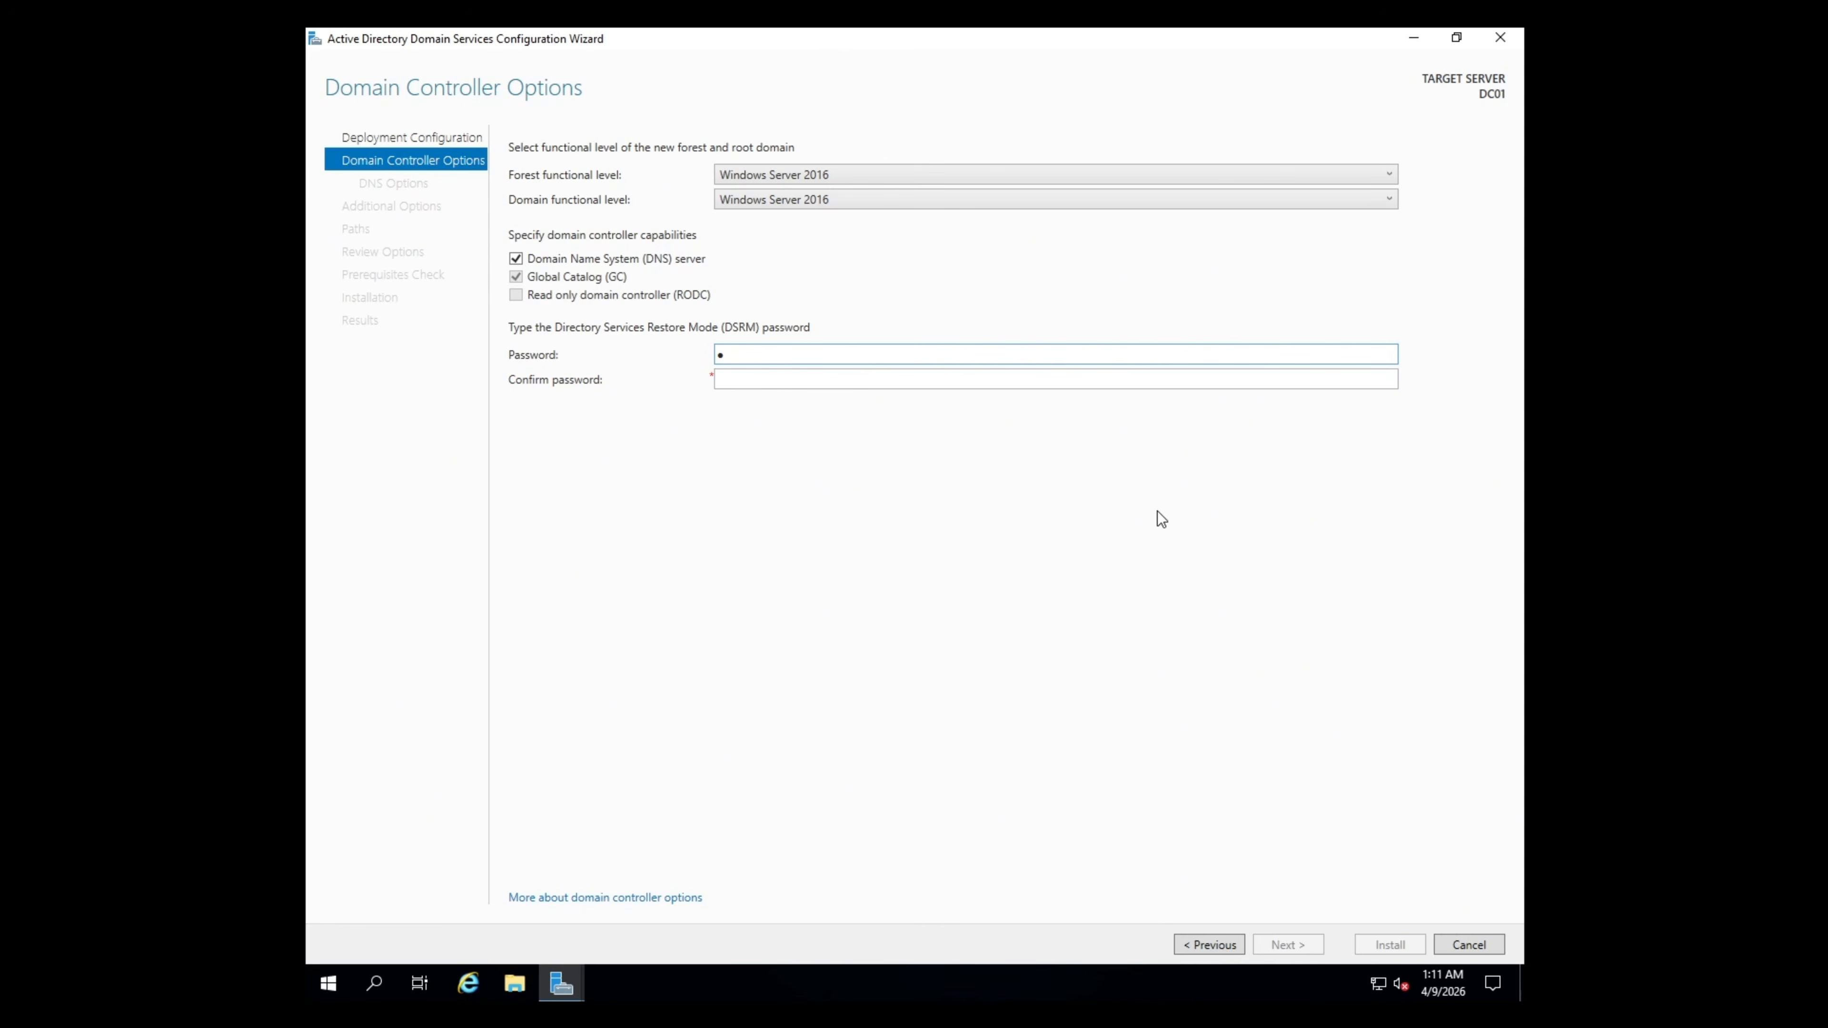
pyautogui.press('Tab')
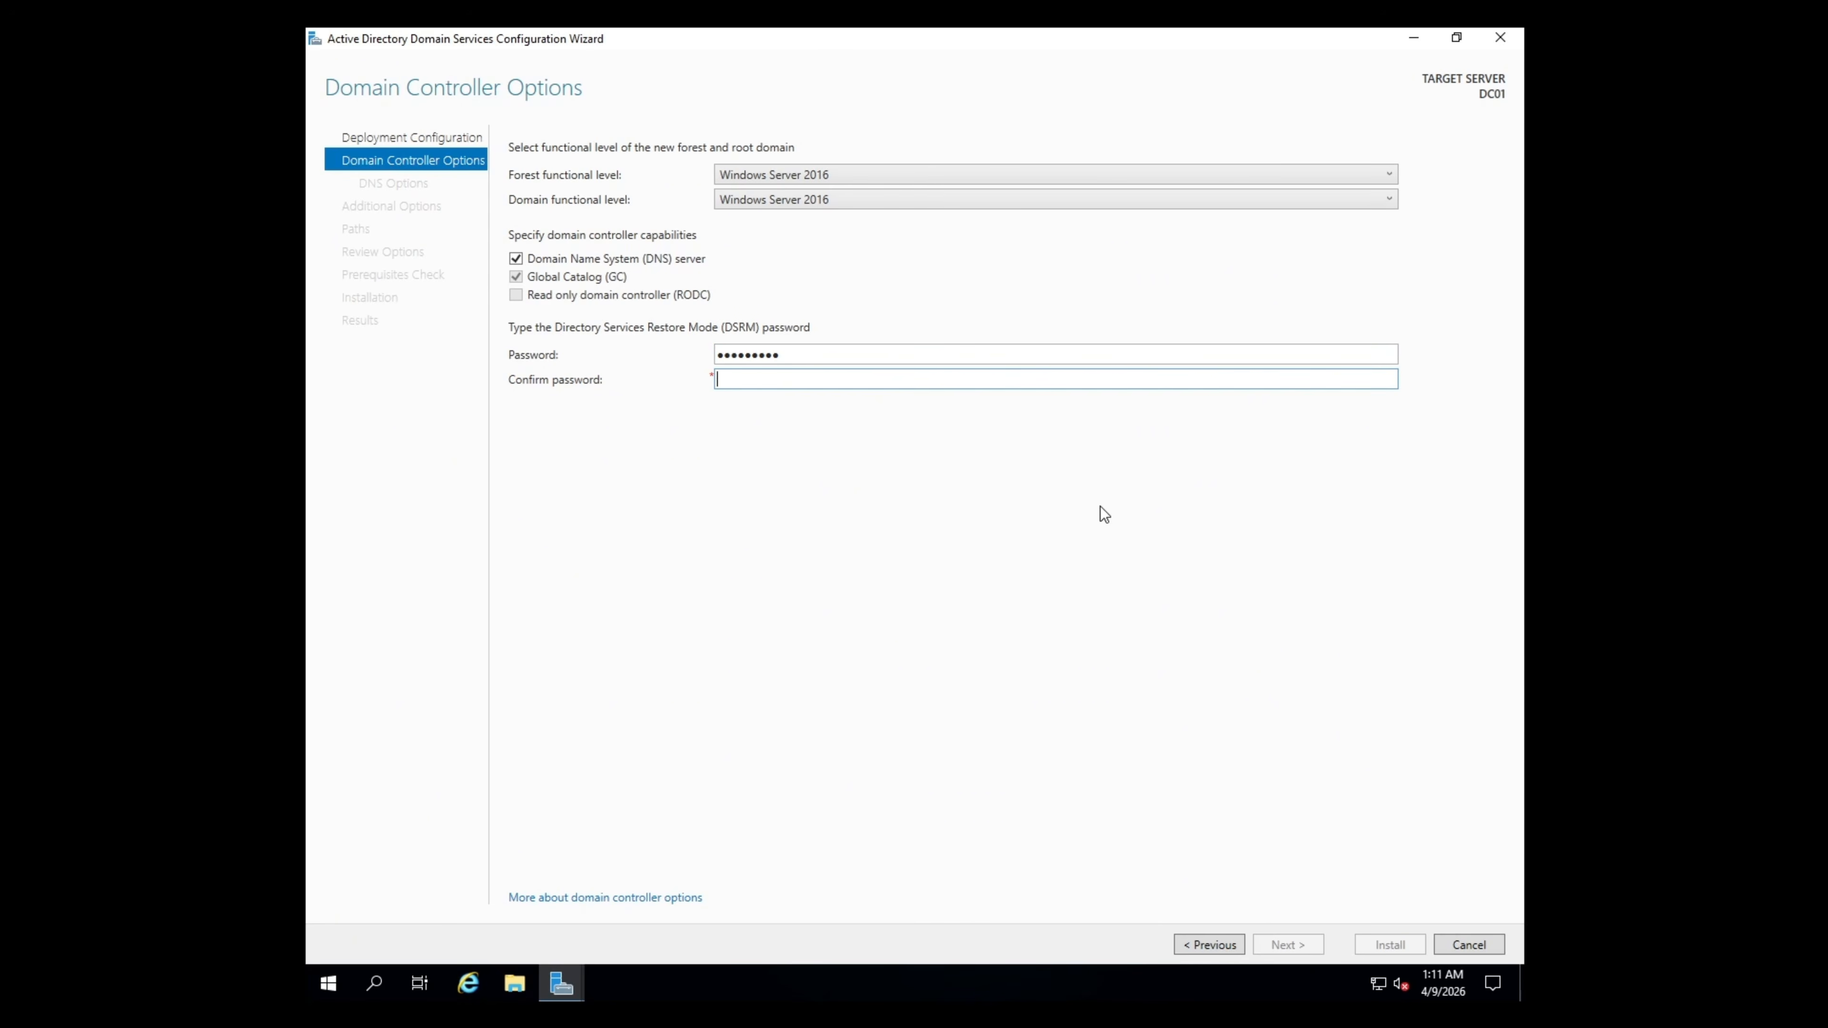
pyautogui.click(1308, 945)
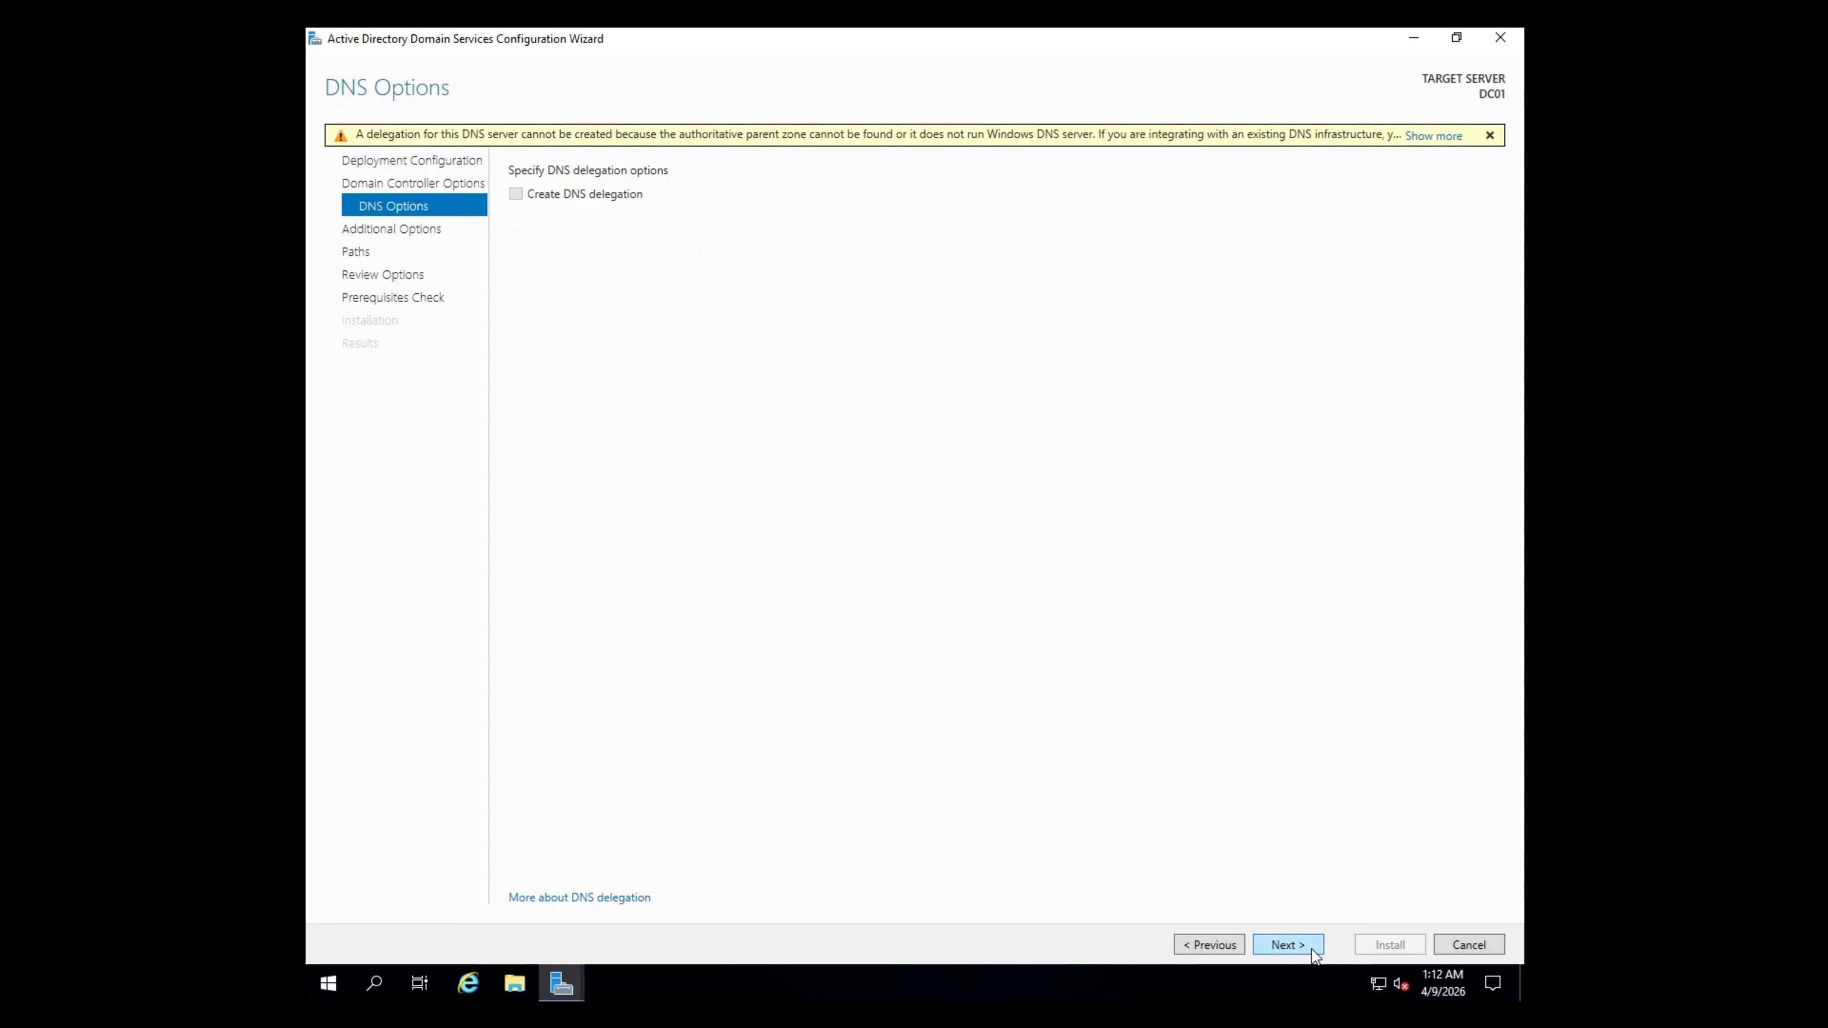
# - Skip DNS delegation, keep NetBIOS name CDMDC and default database, log and SYSVOL folders
pyautogui.click(1312, 950)
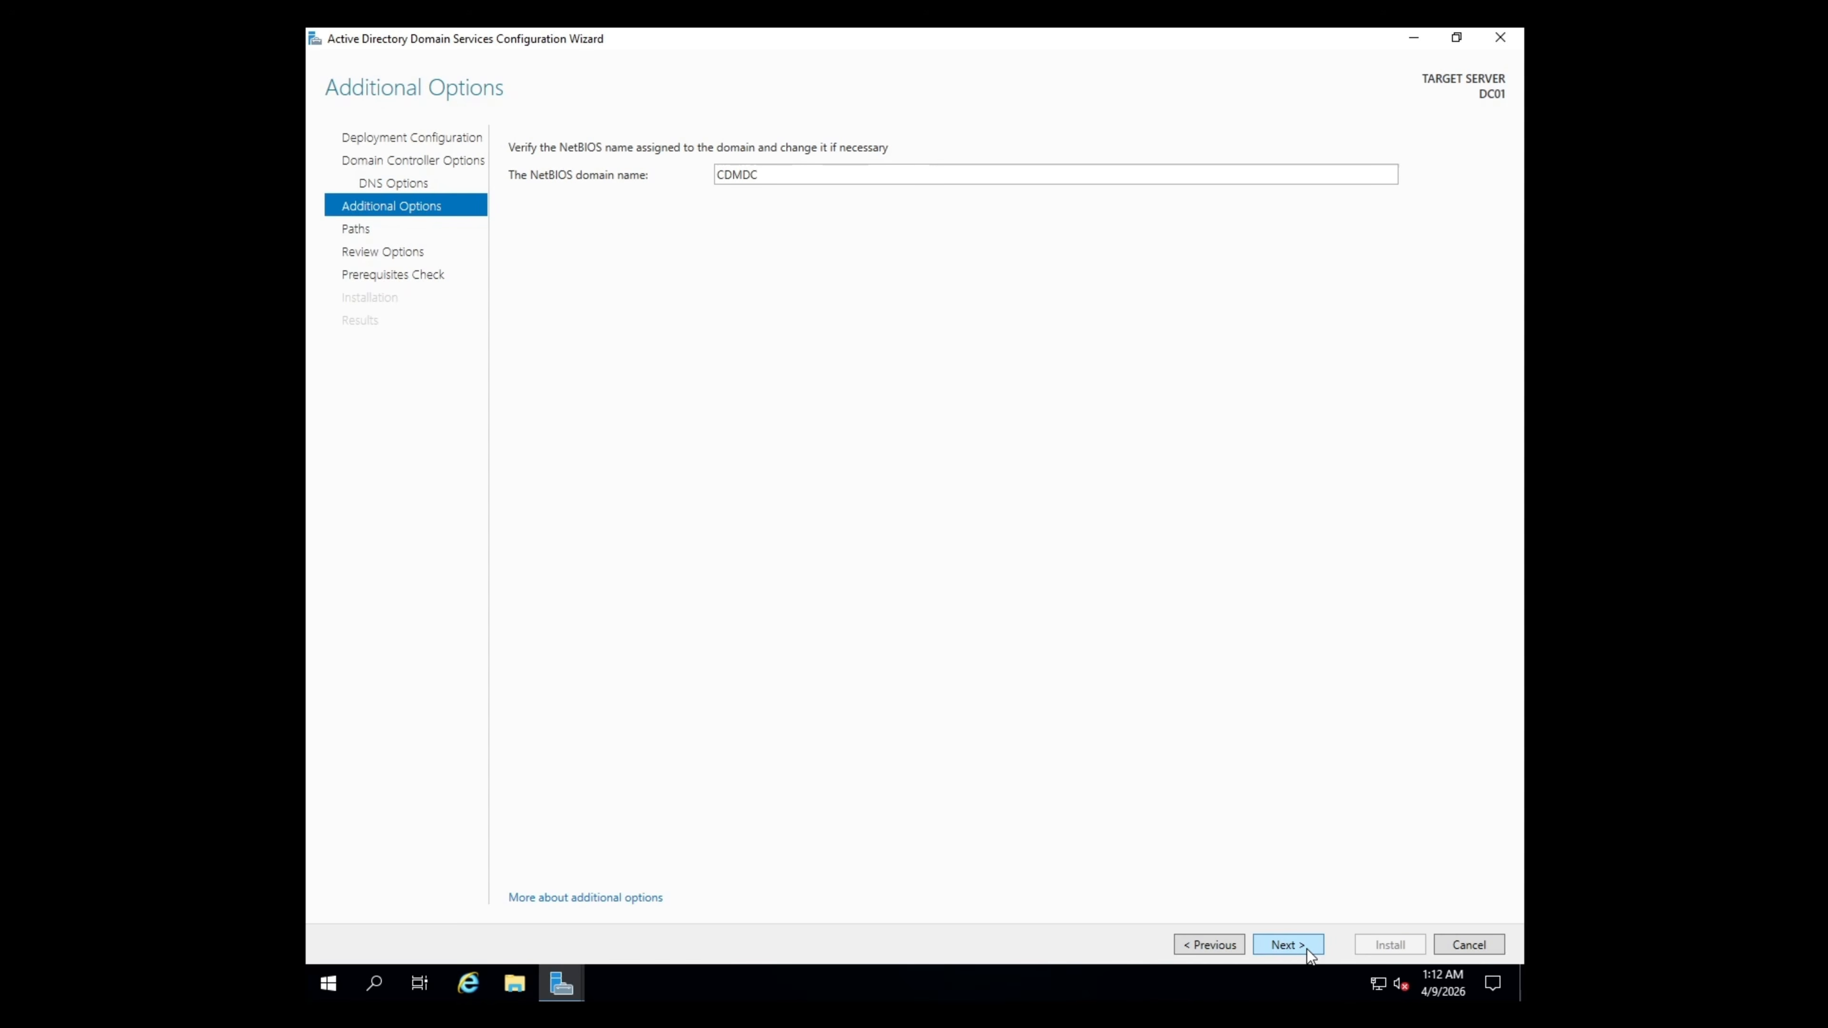
pyautogui.click(1307, 949)
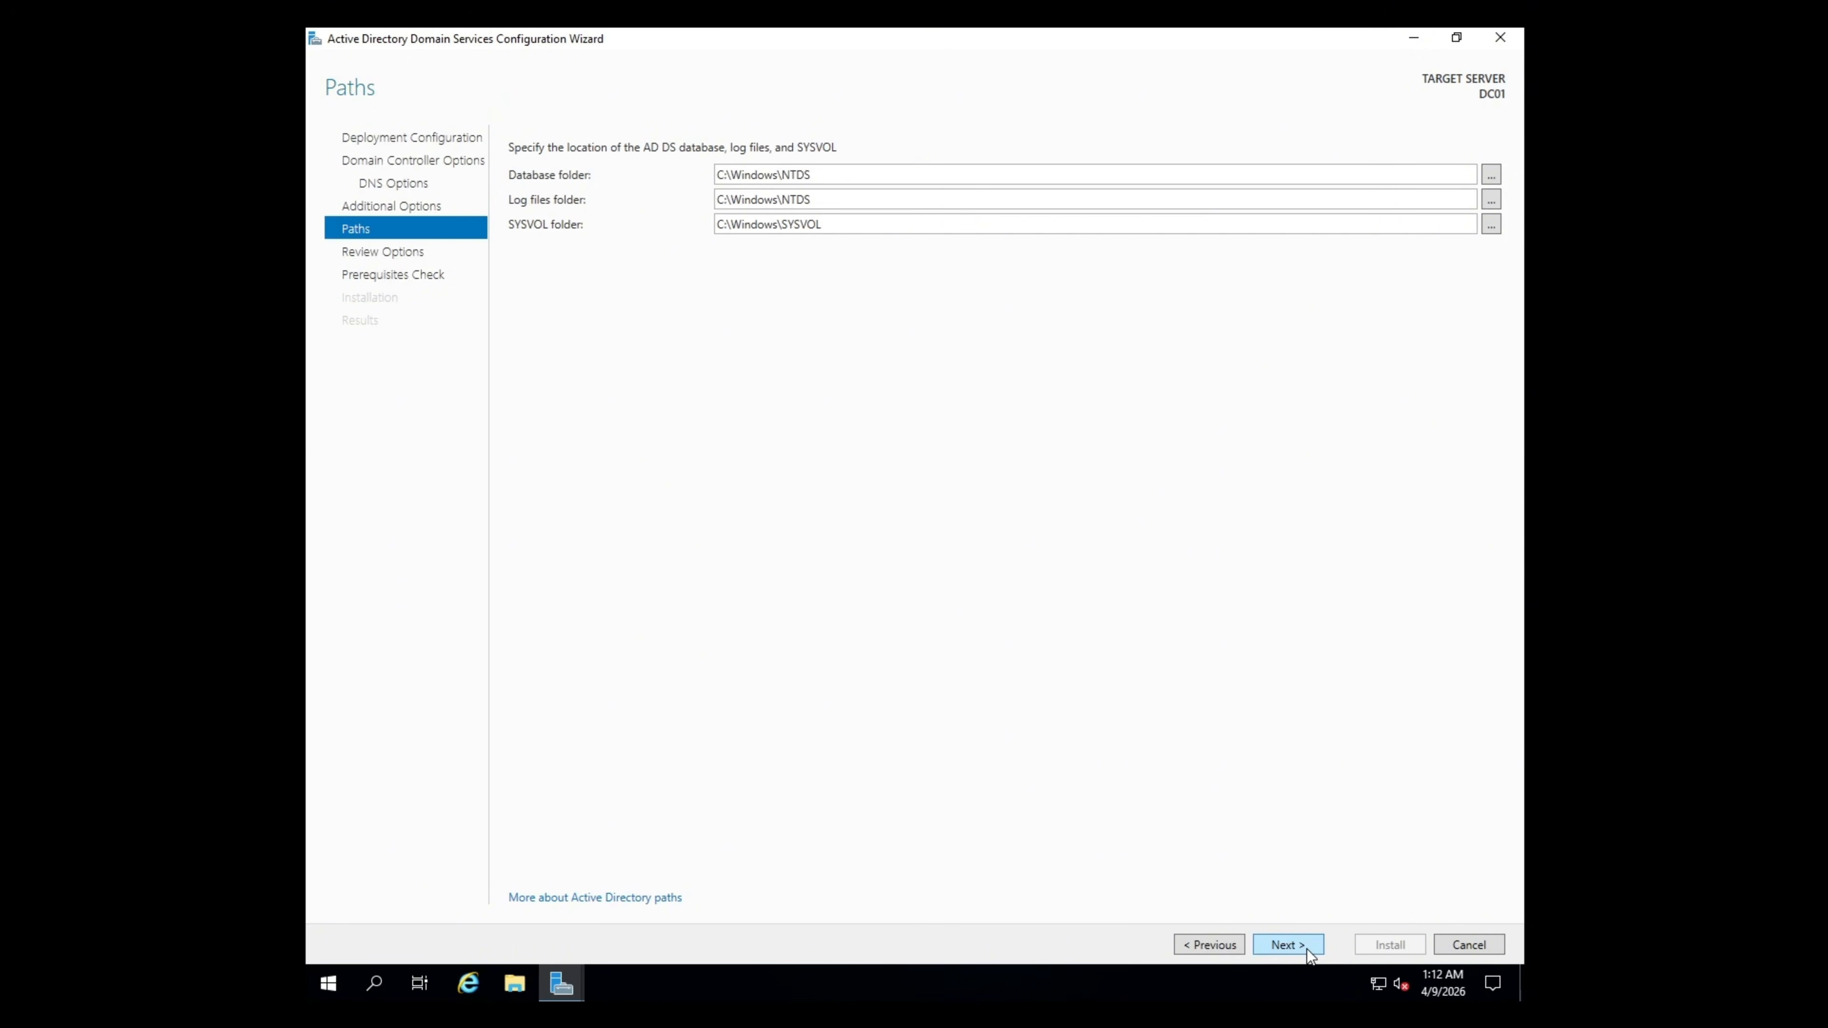
pyautogui.click(1307, 949)
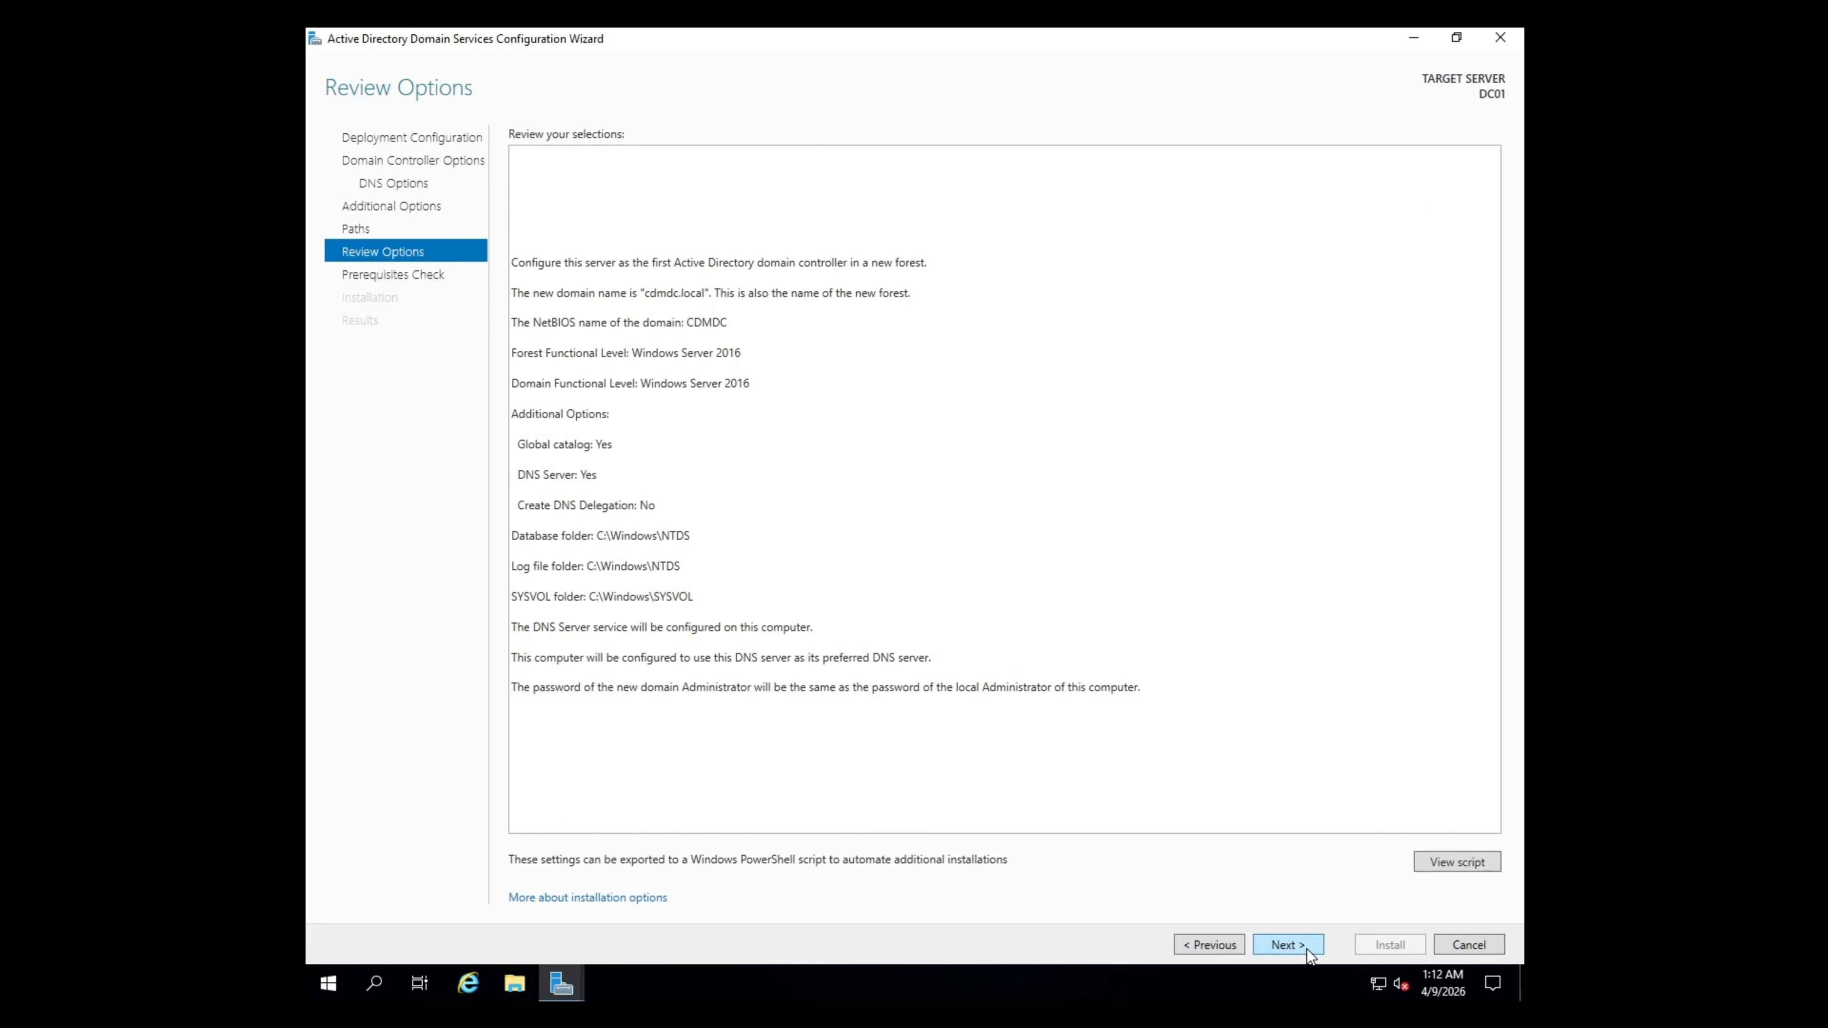
pyautogui.click(1306, 948)
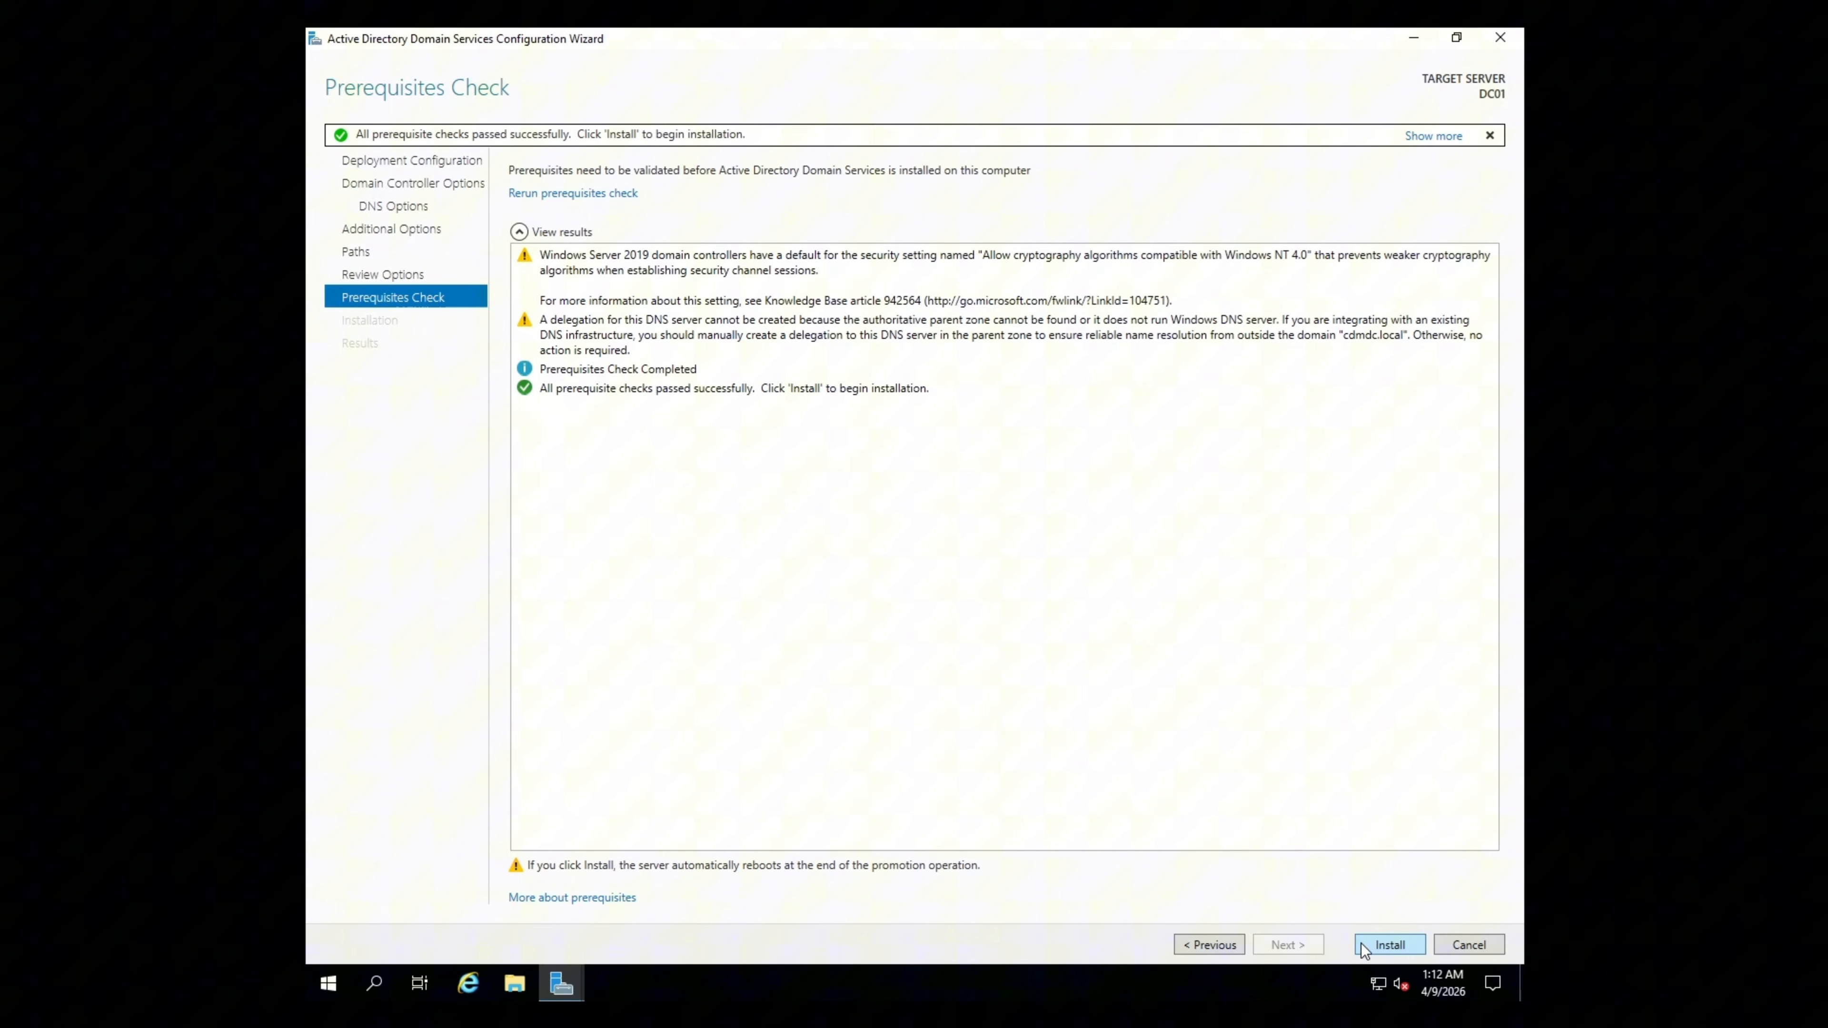
# - Install AD DS from the Prerequisites Check page to make DC01 a domain controller
pyautogui.click(1362, 948)
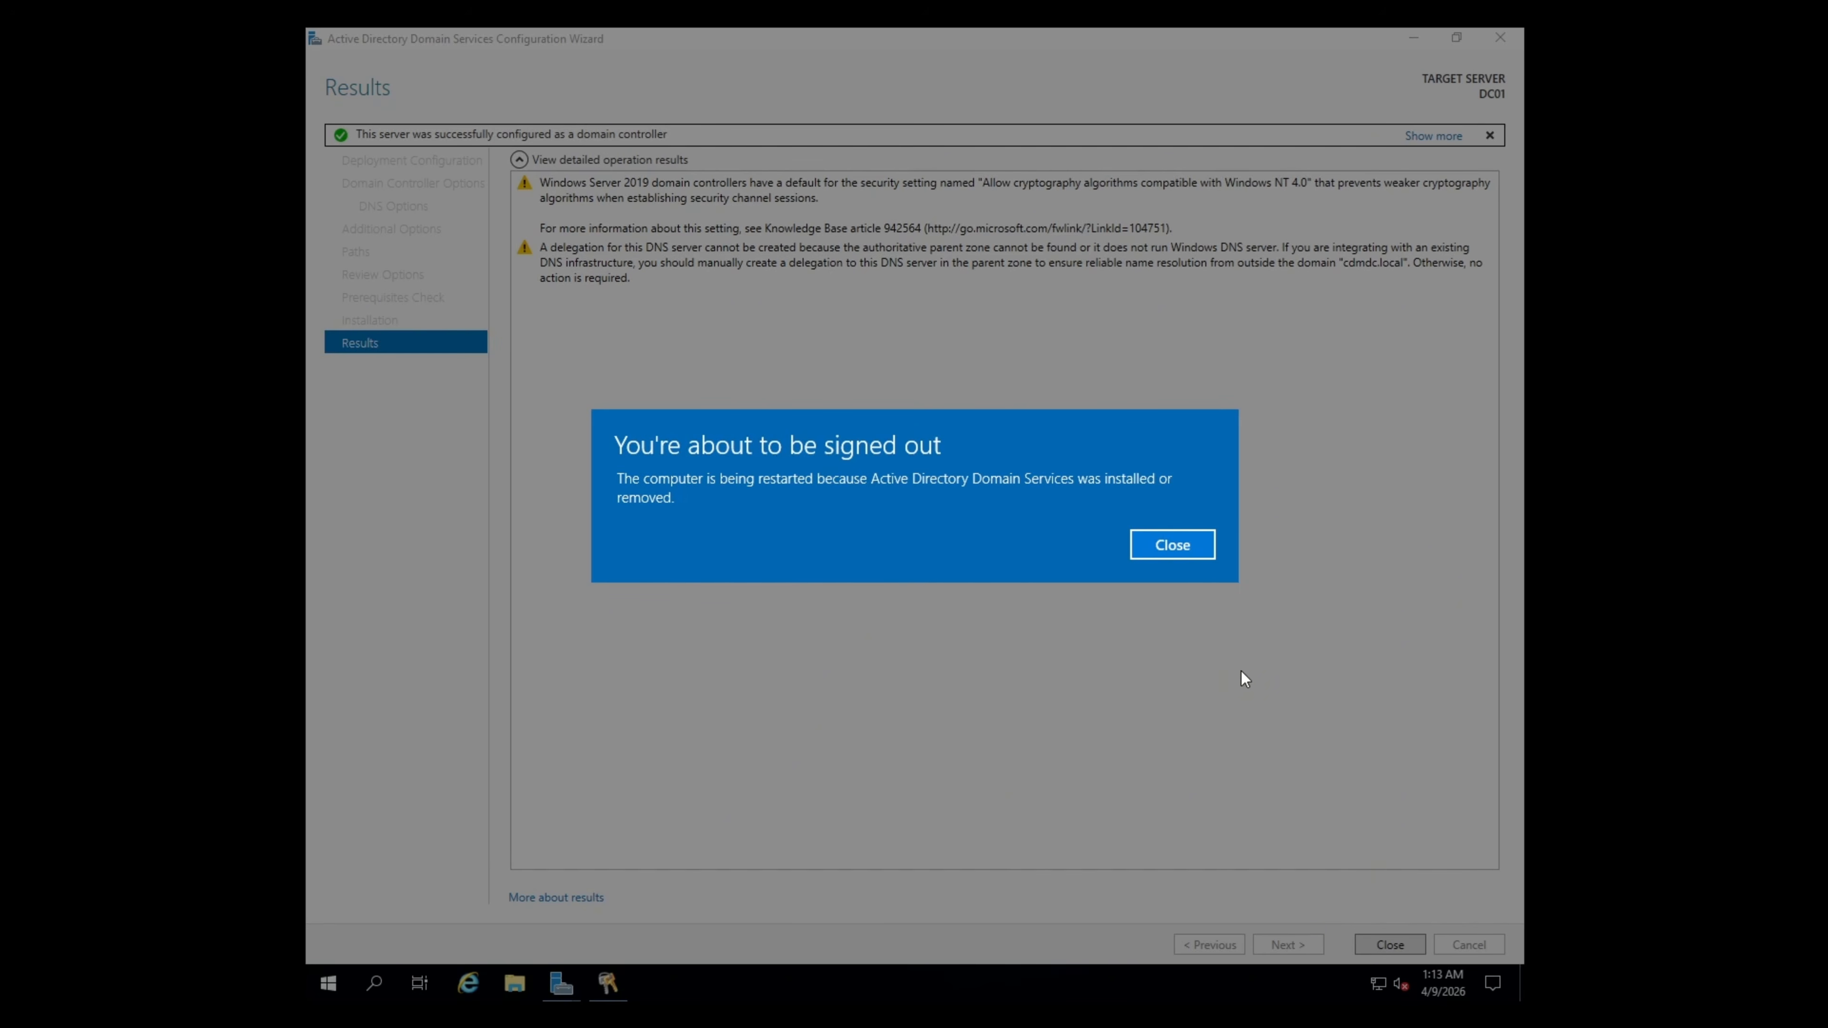
# - Sign in to DC01 as CDMDC\Administrator with the administrator password after the restart
pyautogui.click(1195, 545)
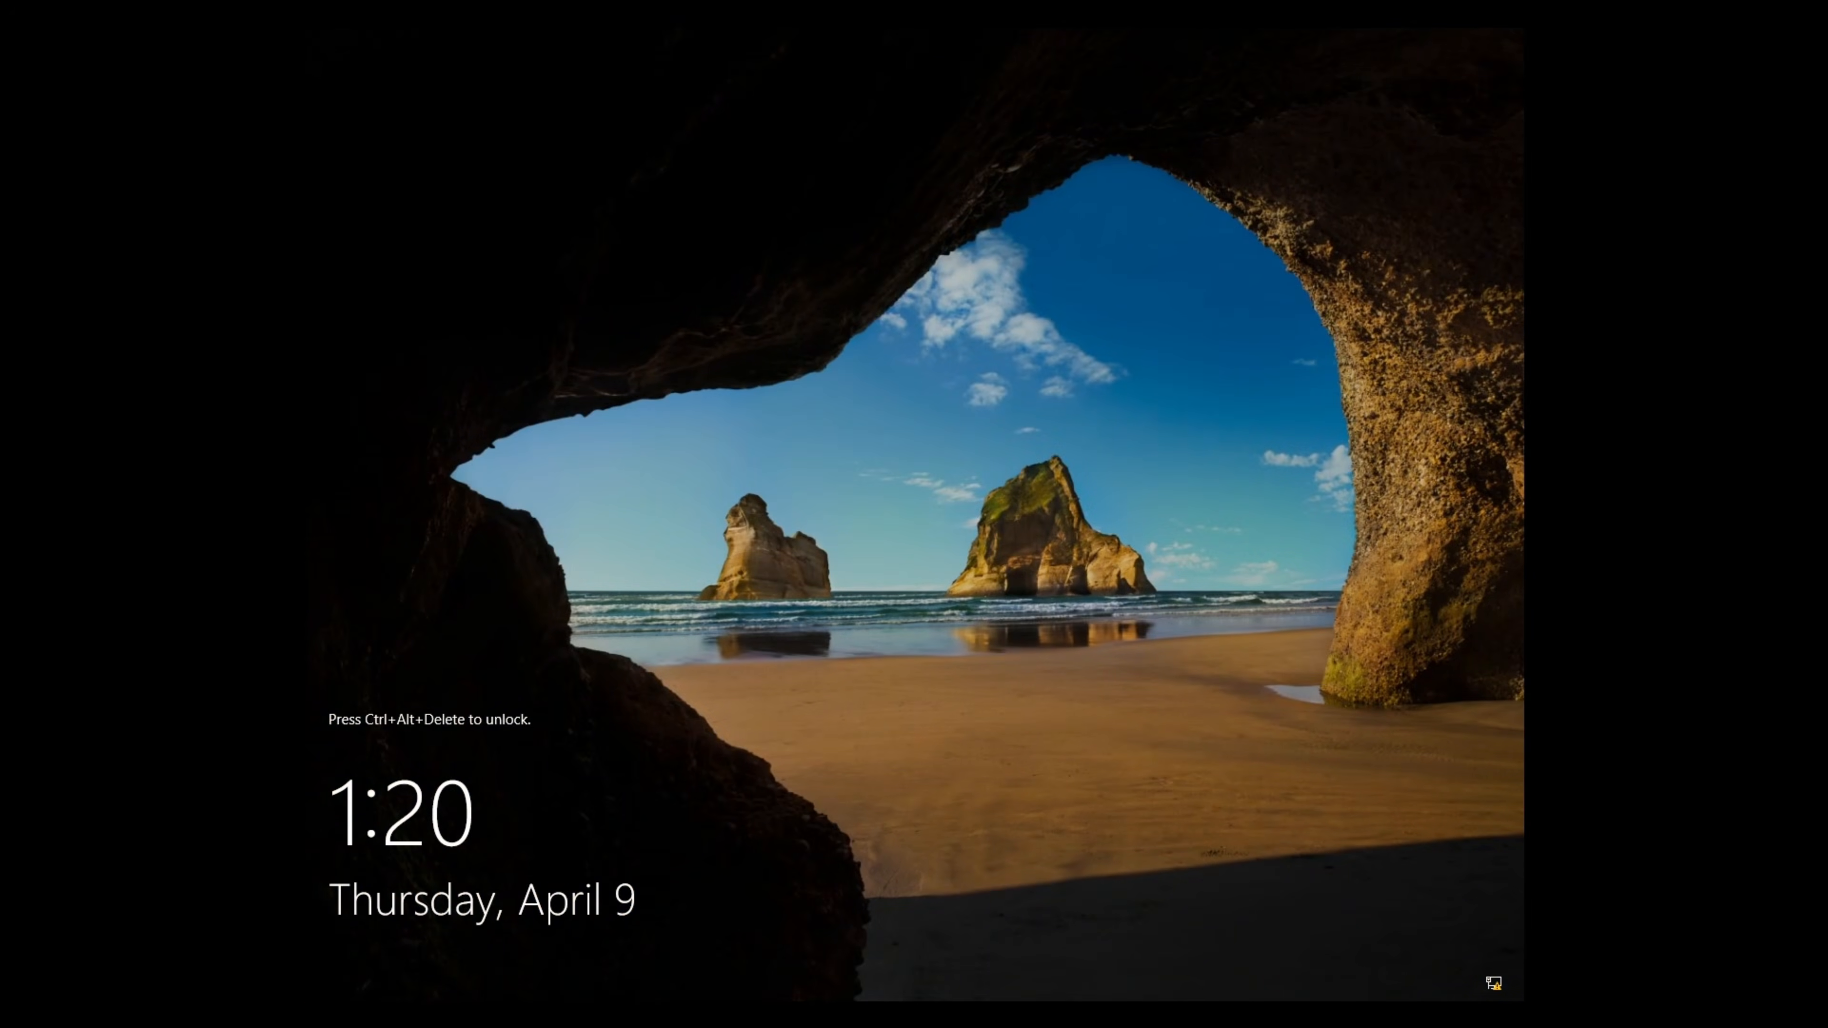
pyautogui.hotkey('ctrl', 'alt', 'Delete')
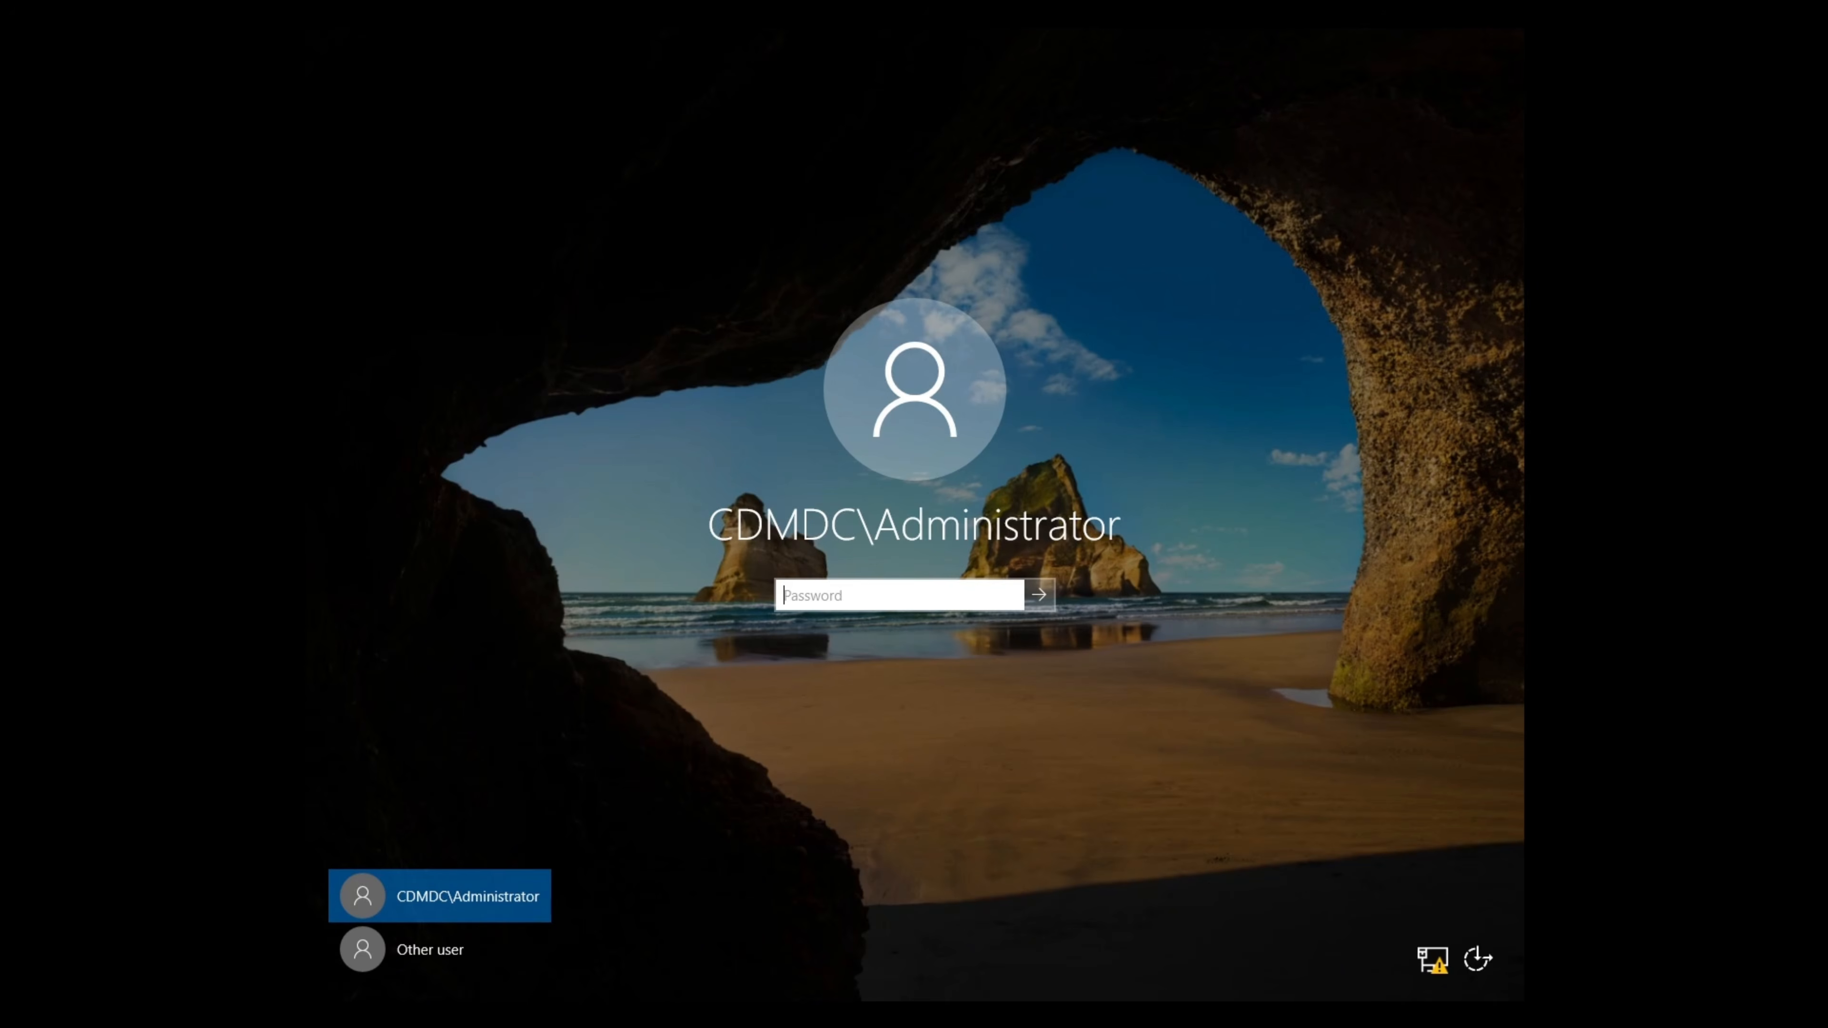
pyautogui.write('••••••••')
pyautogui.press('Return')
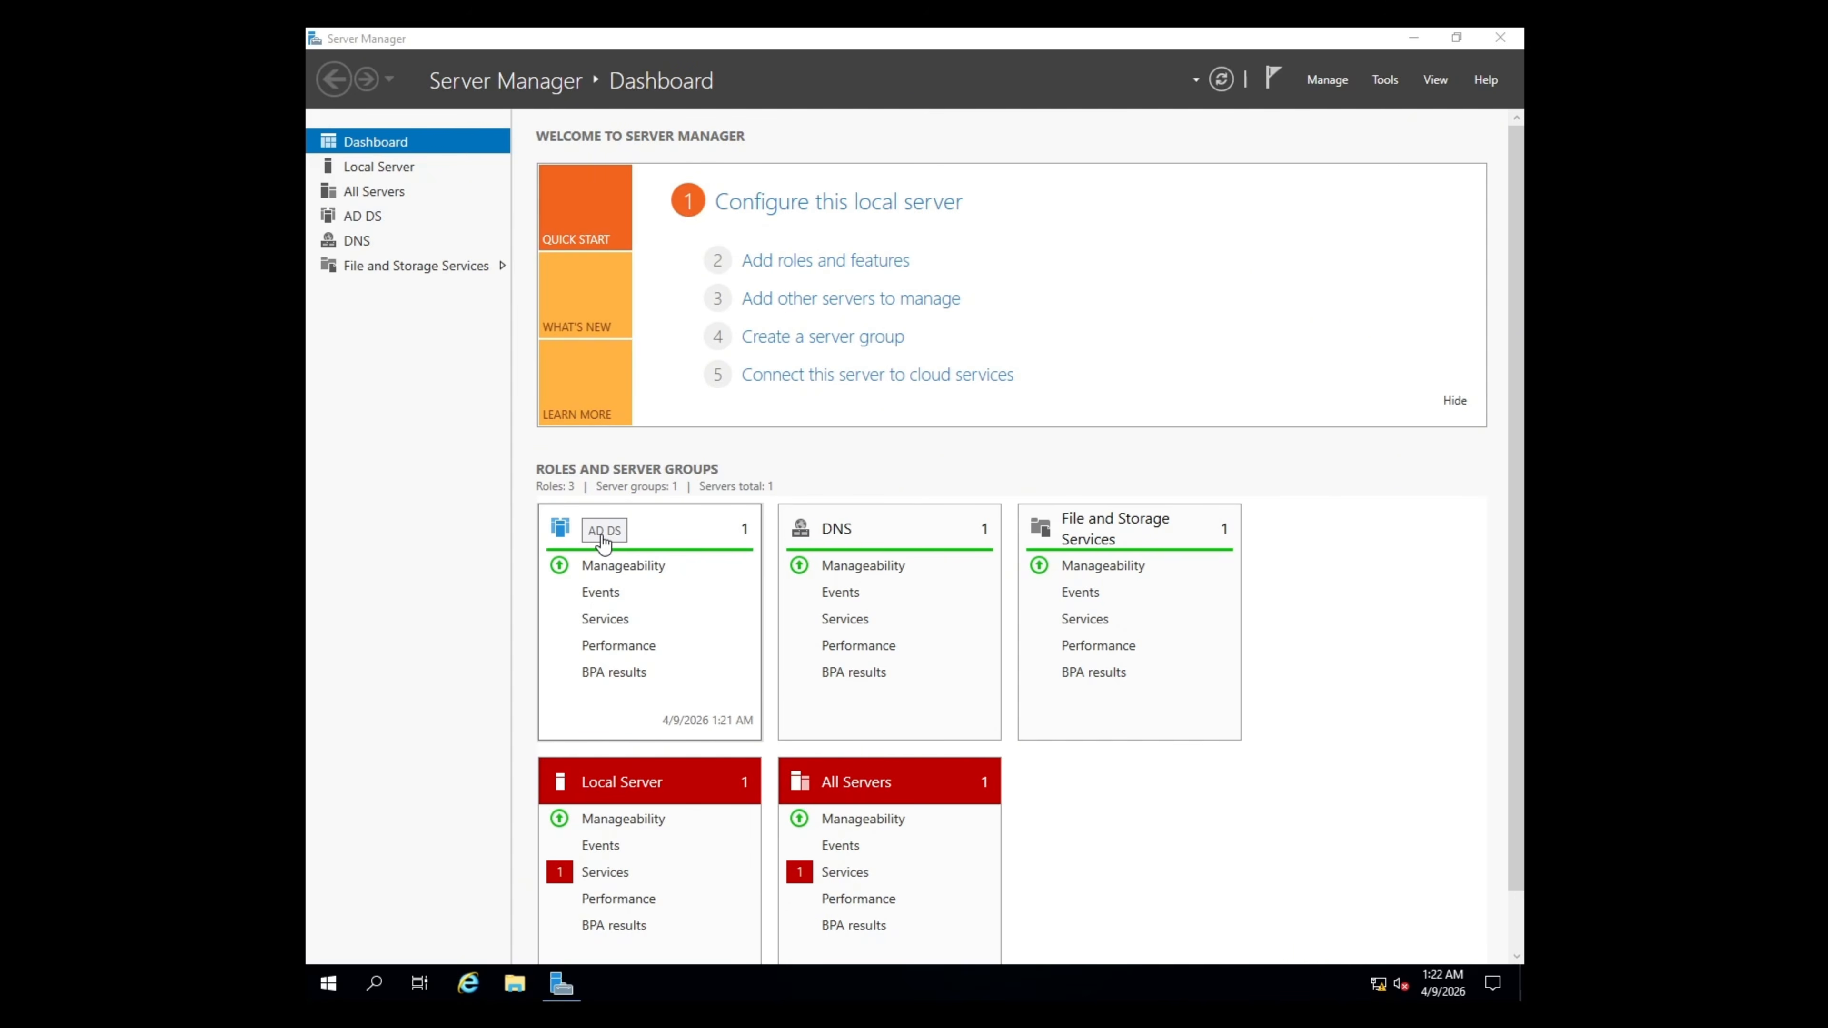
# - Open the Tools menu in Server Manager's top bar
pyautogui.click(1387, 80)
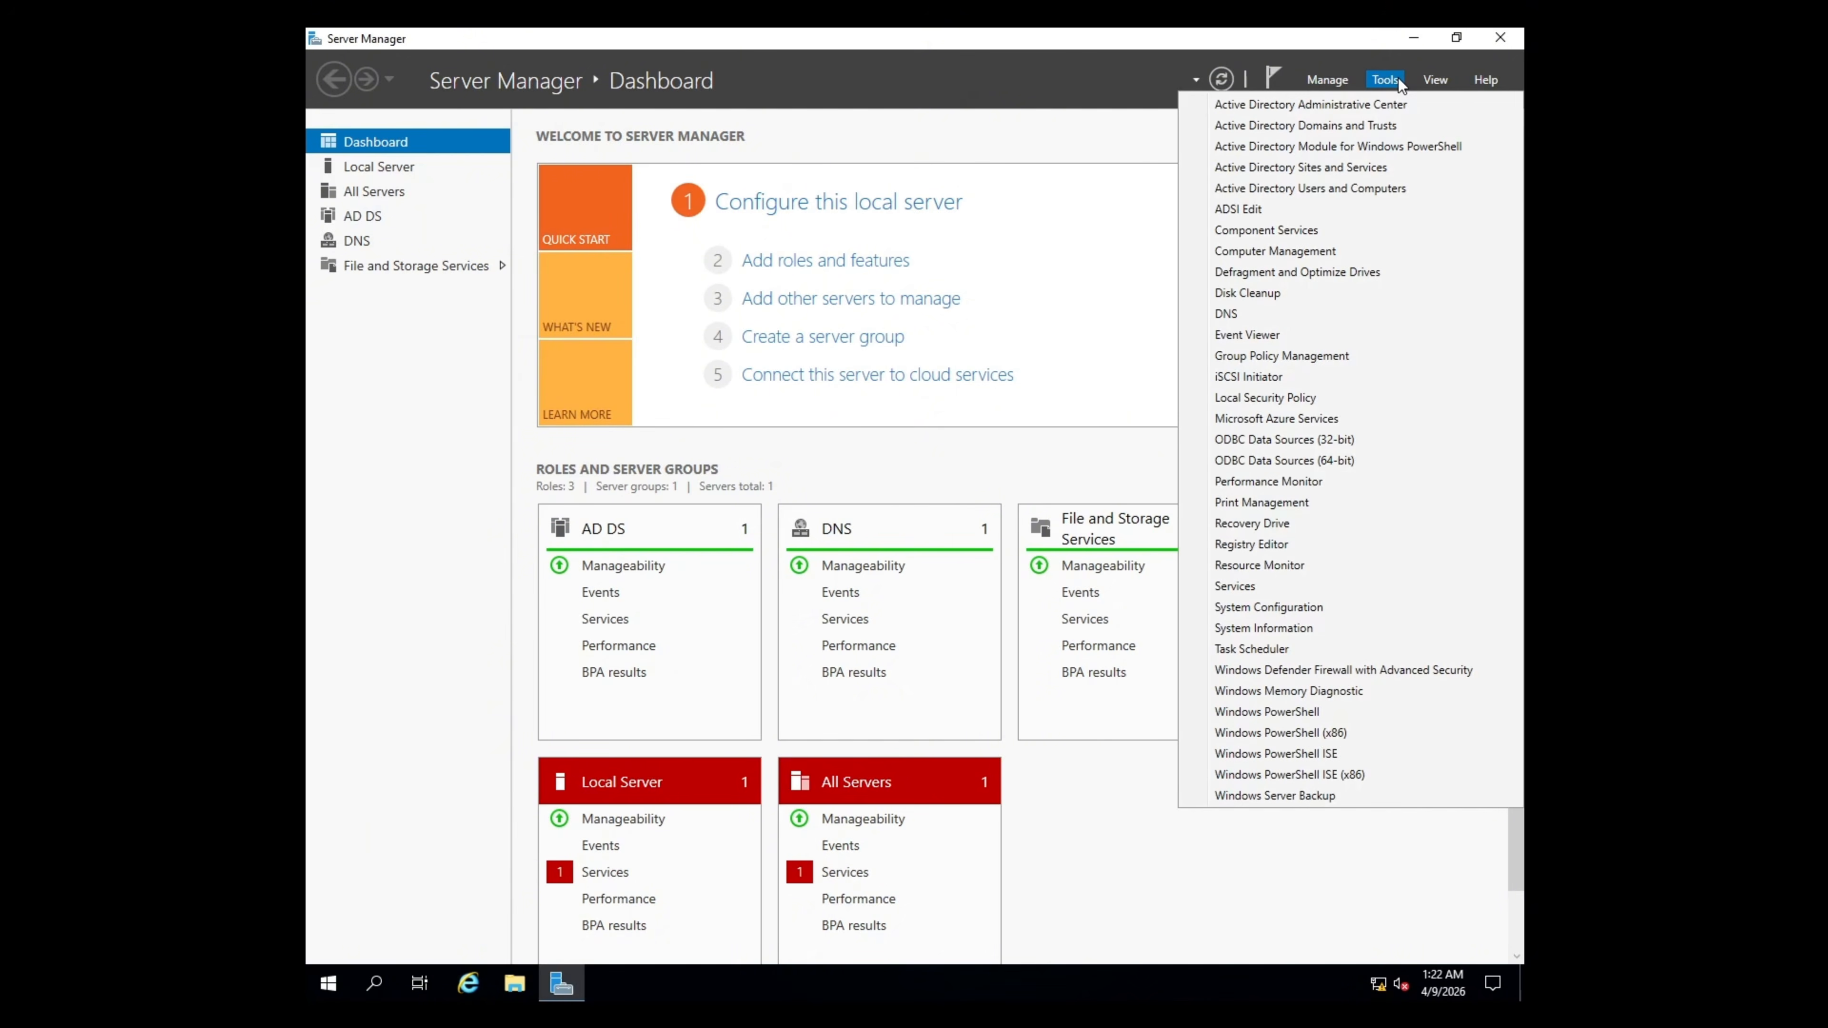
pyautogui.click(1428, 183)
pyautogui.click(1045, 122)
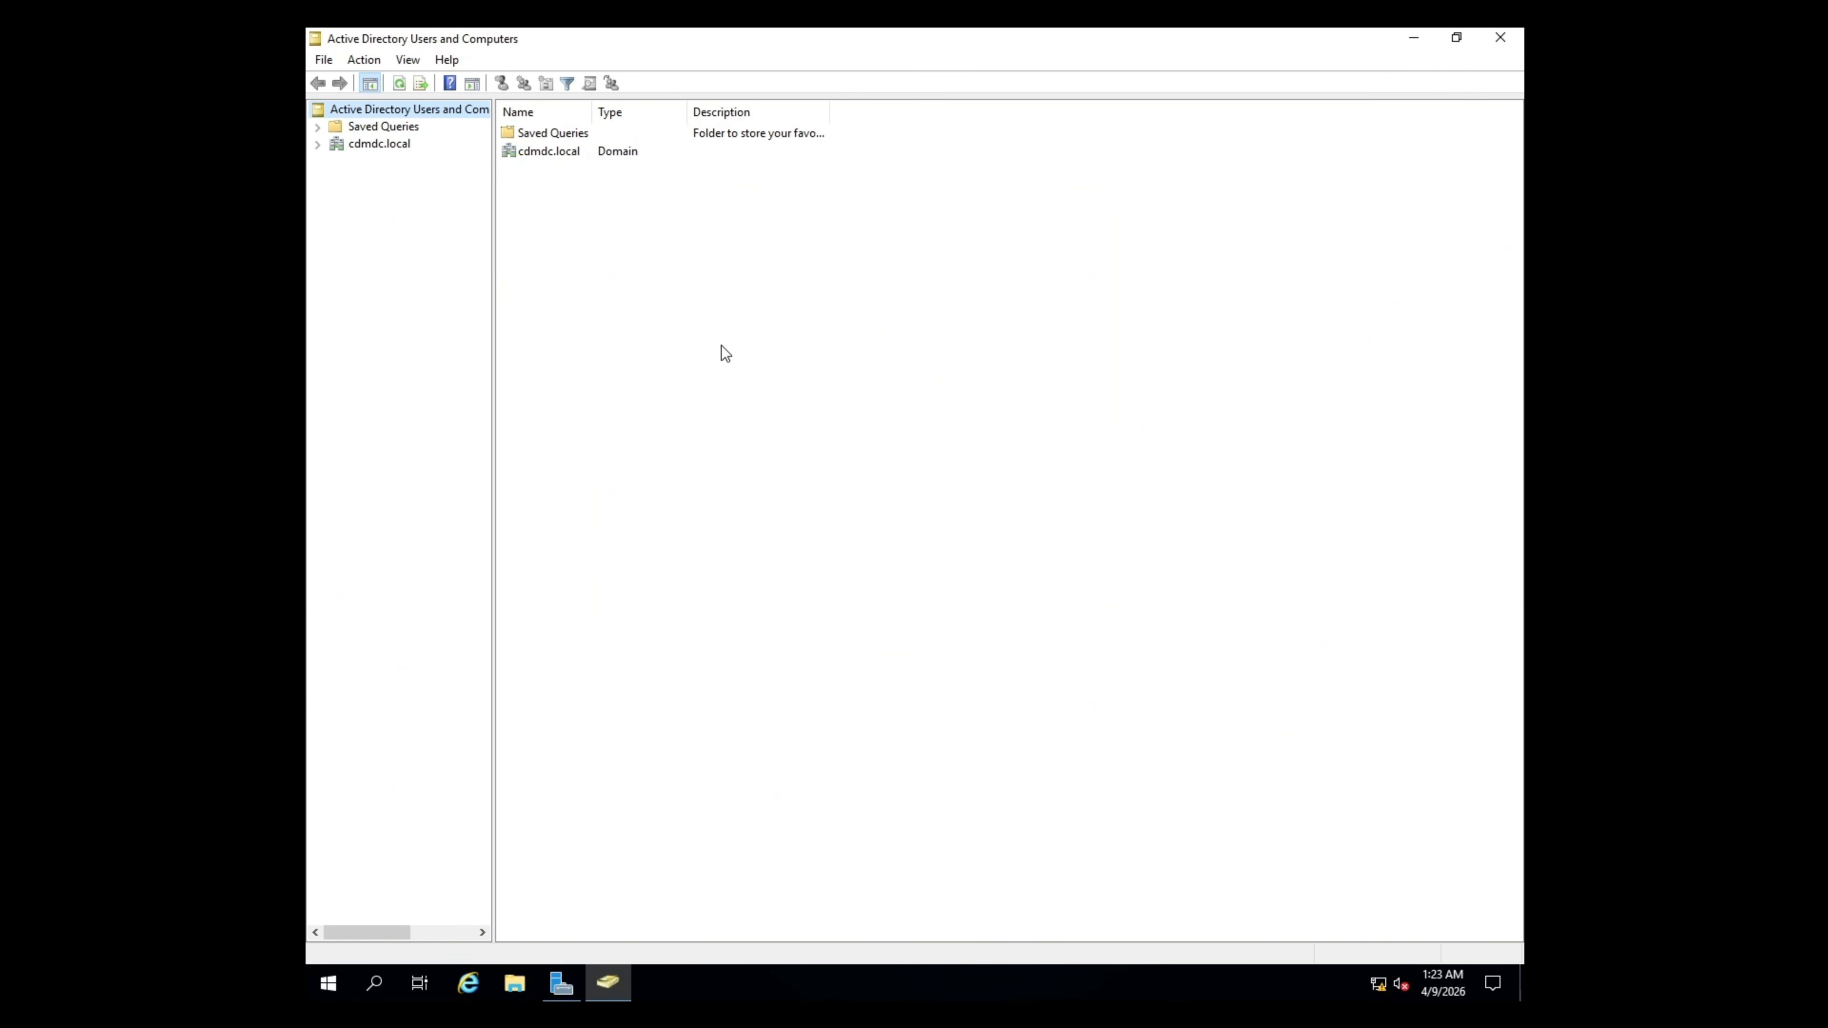
pyautogui.click(319, 148)
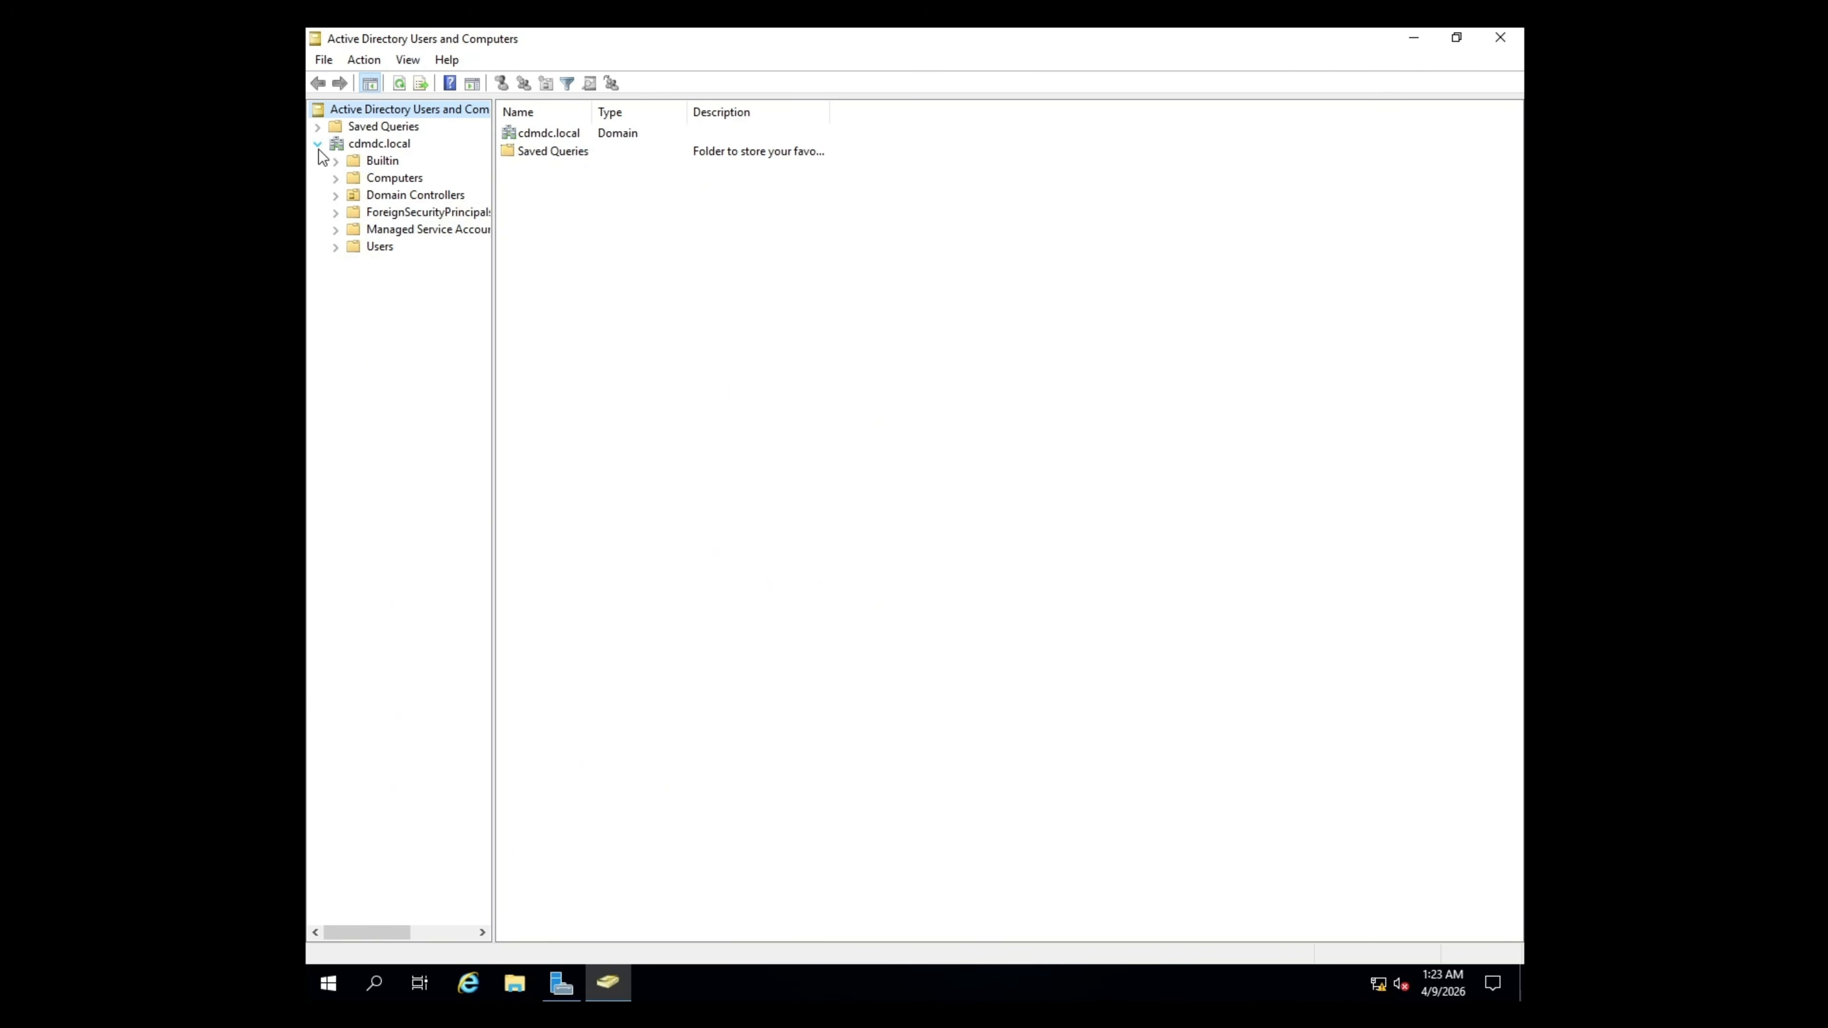
pyautogui.click(378, 194)
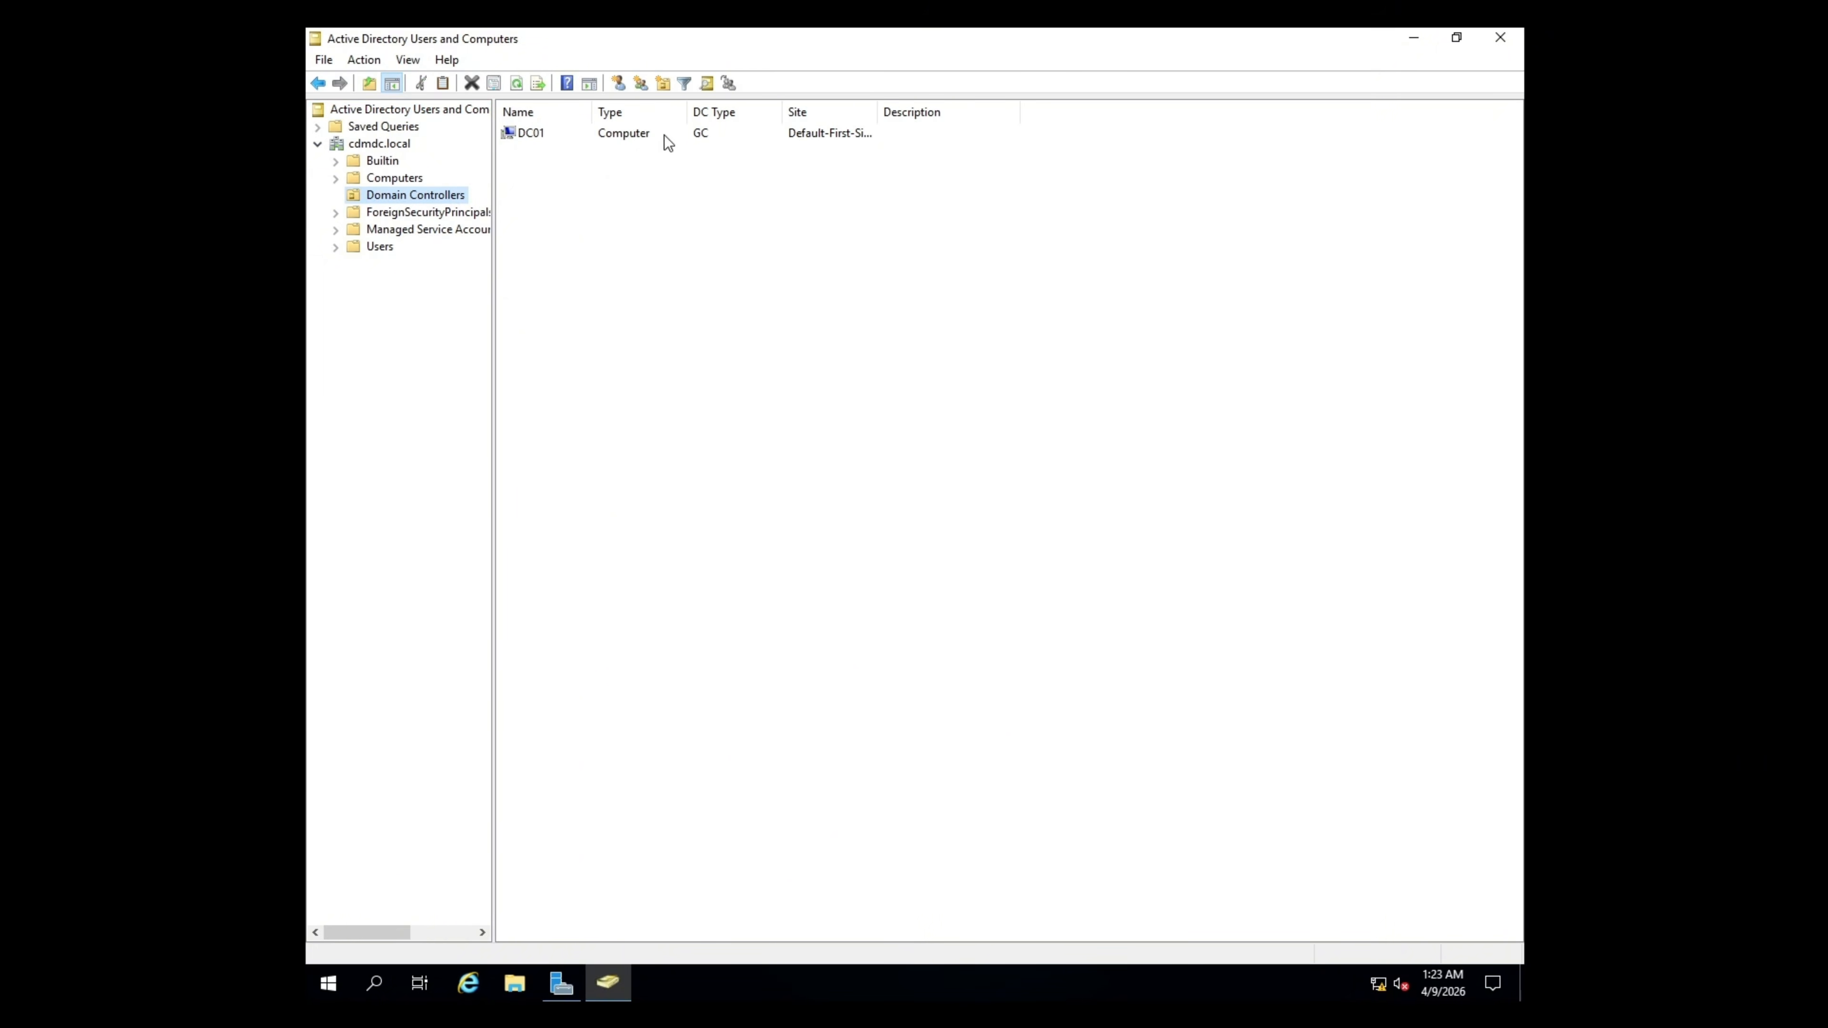
pyautogui.click(664, 134)
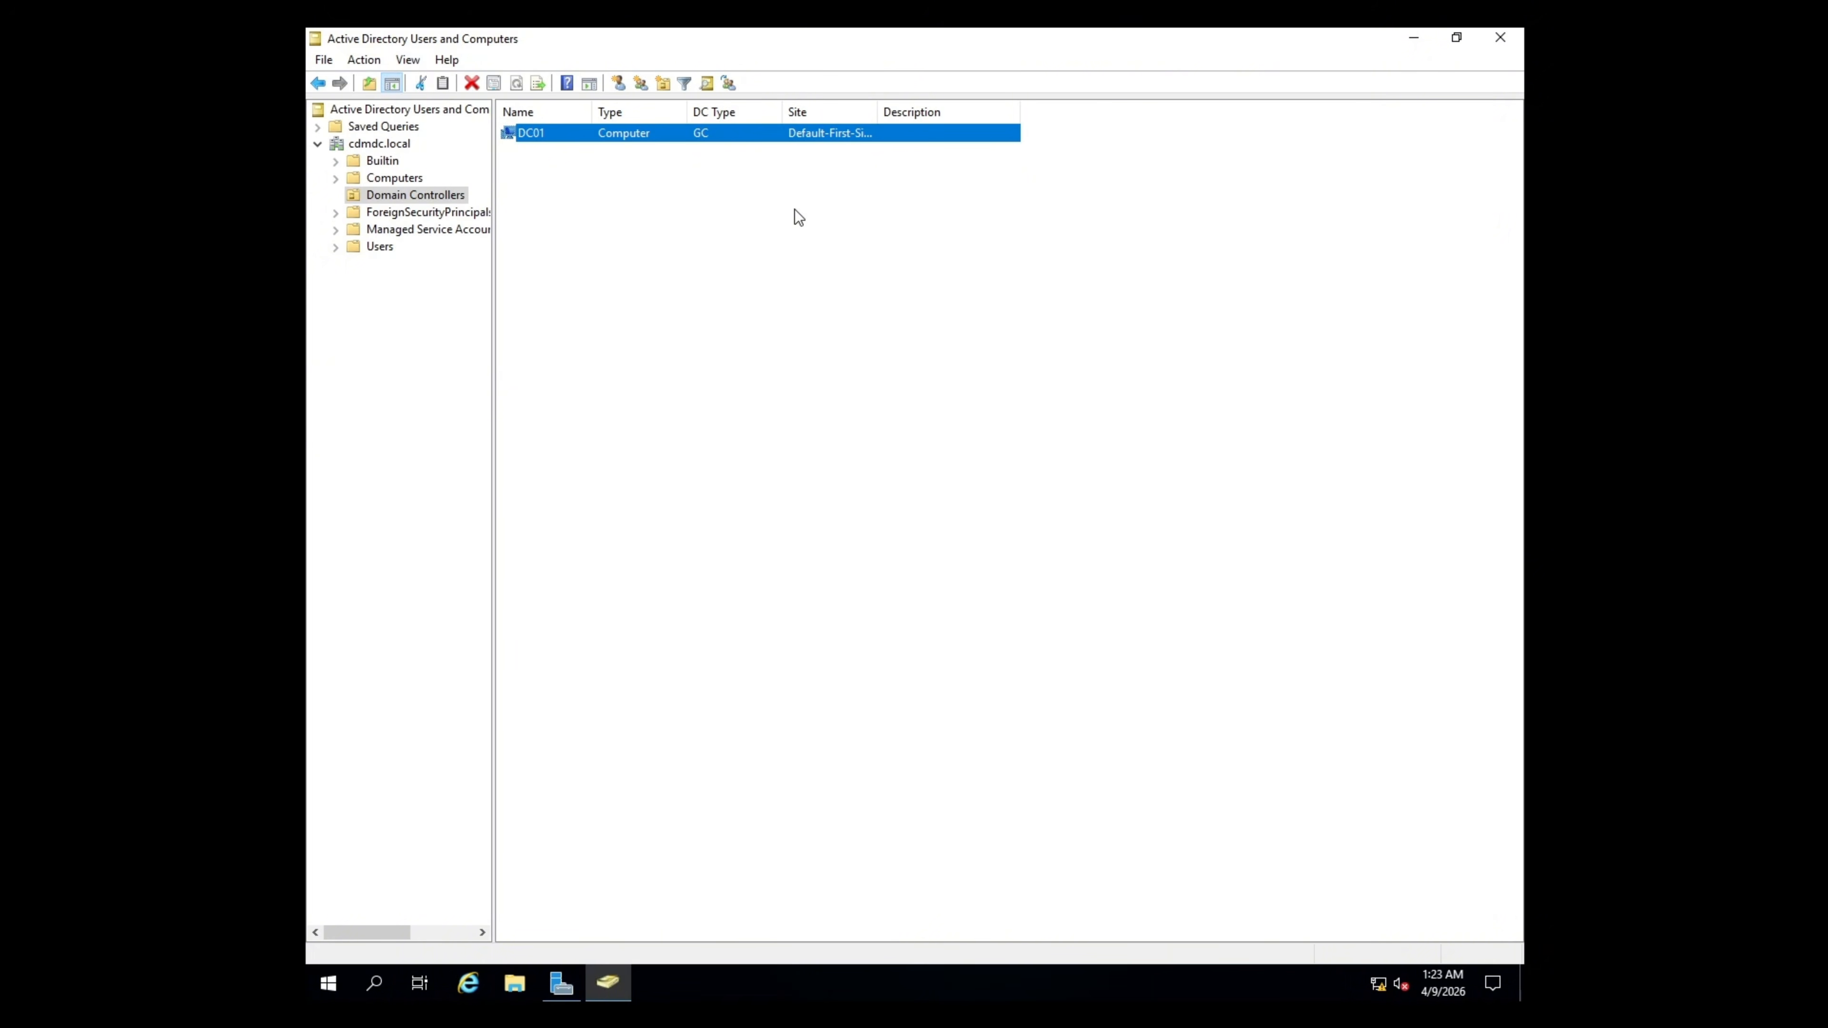
pyautogui.click(1495, 39)
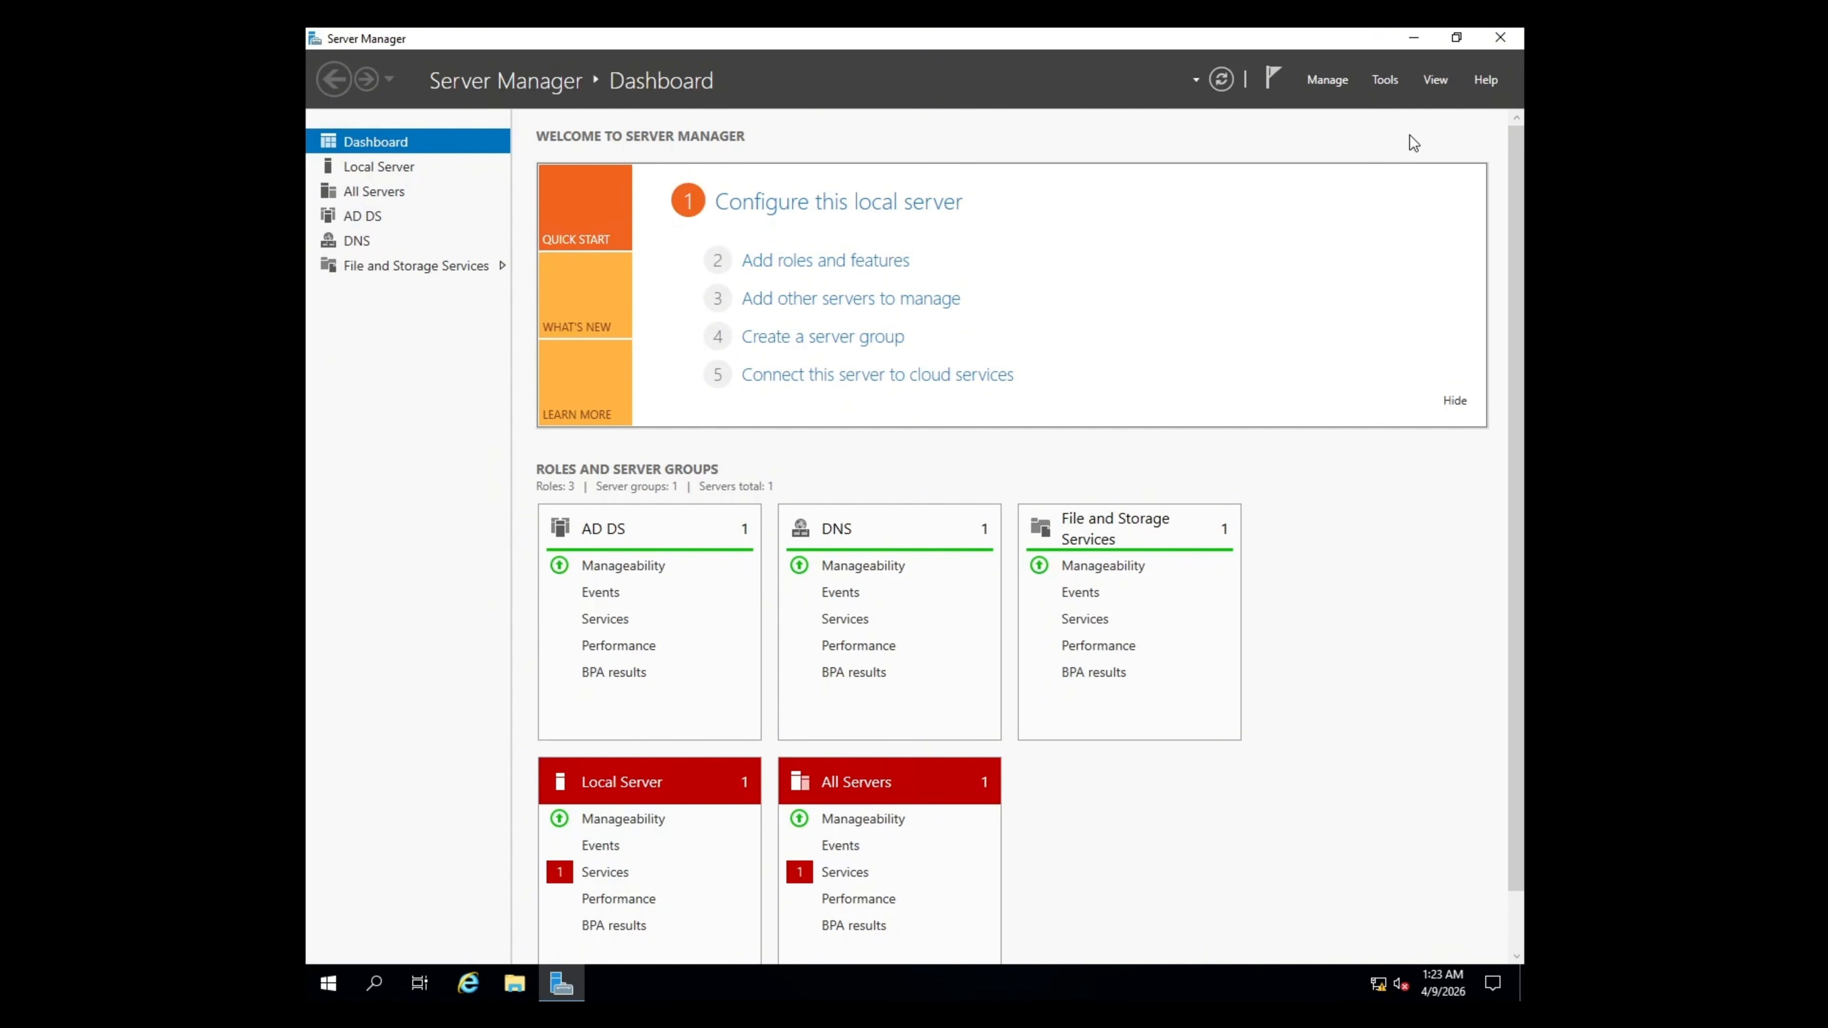
pyautogui.click(1384, 80)
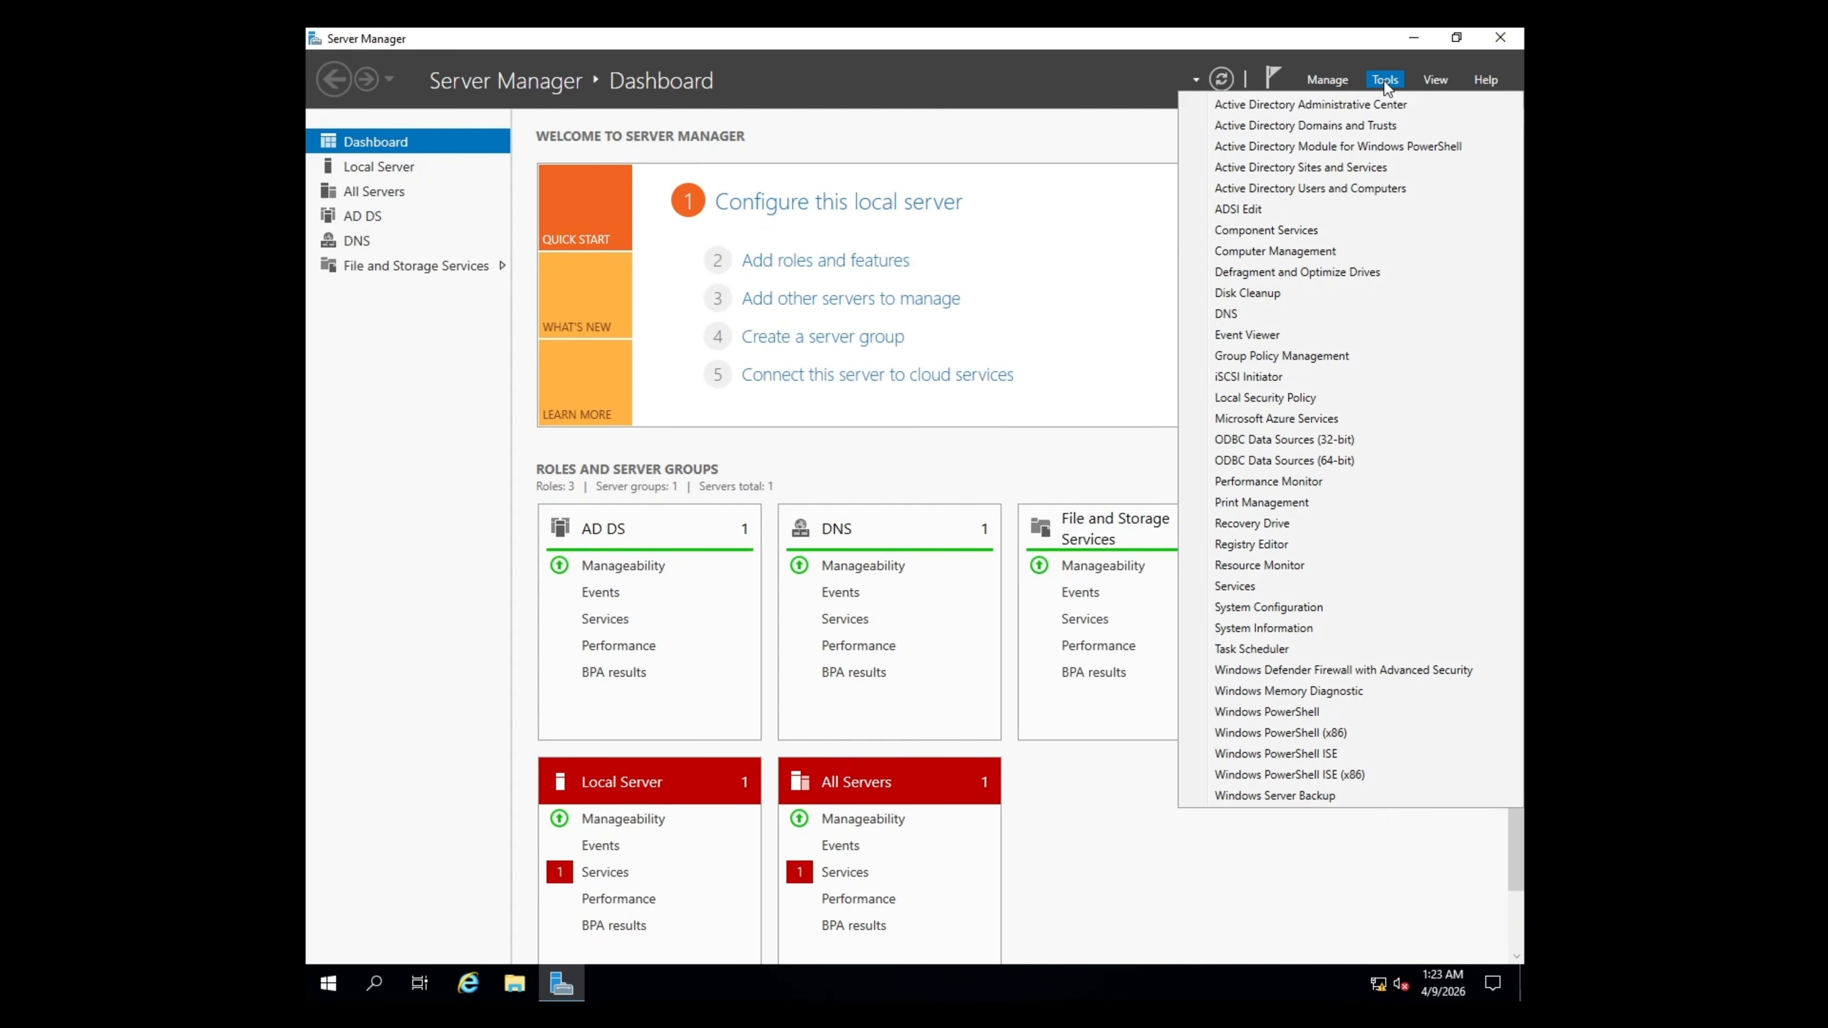
pyautogui.click(1256, 315)
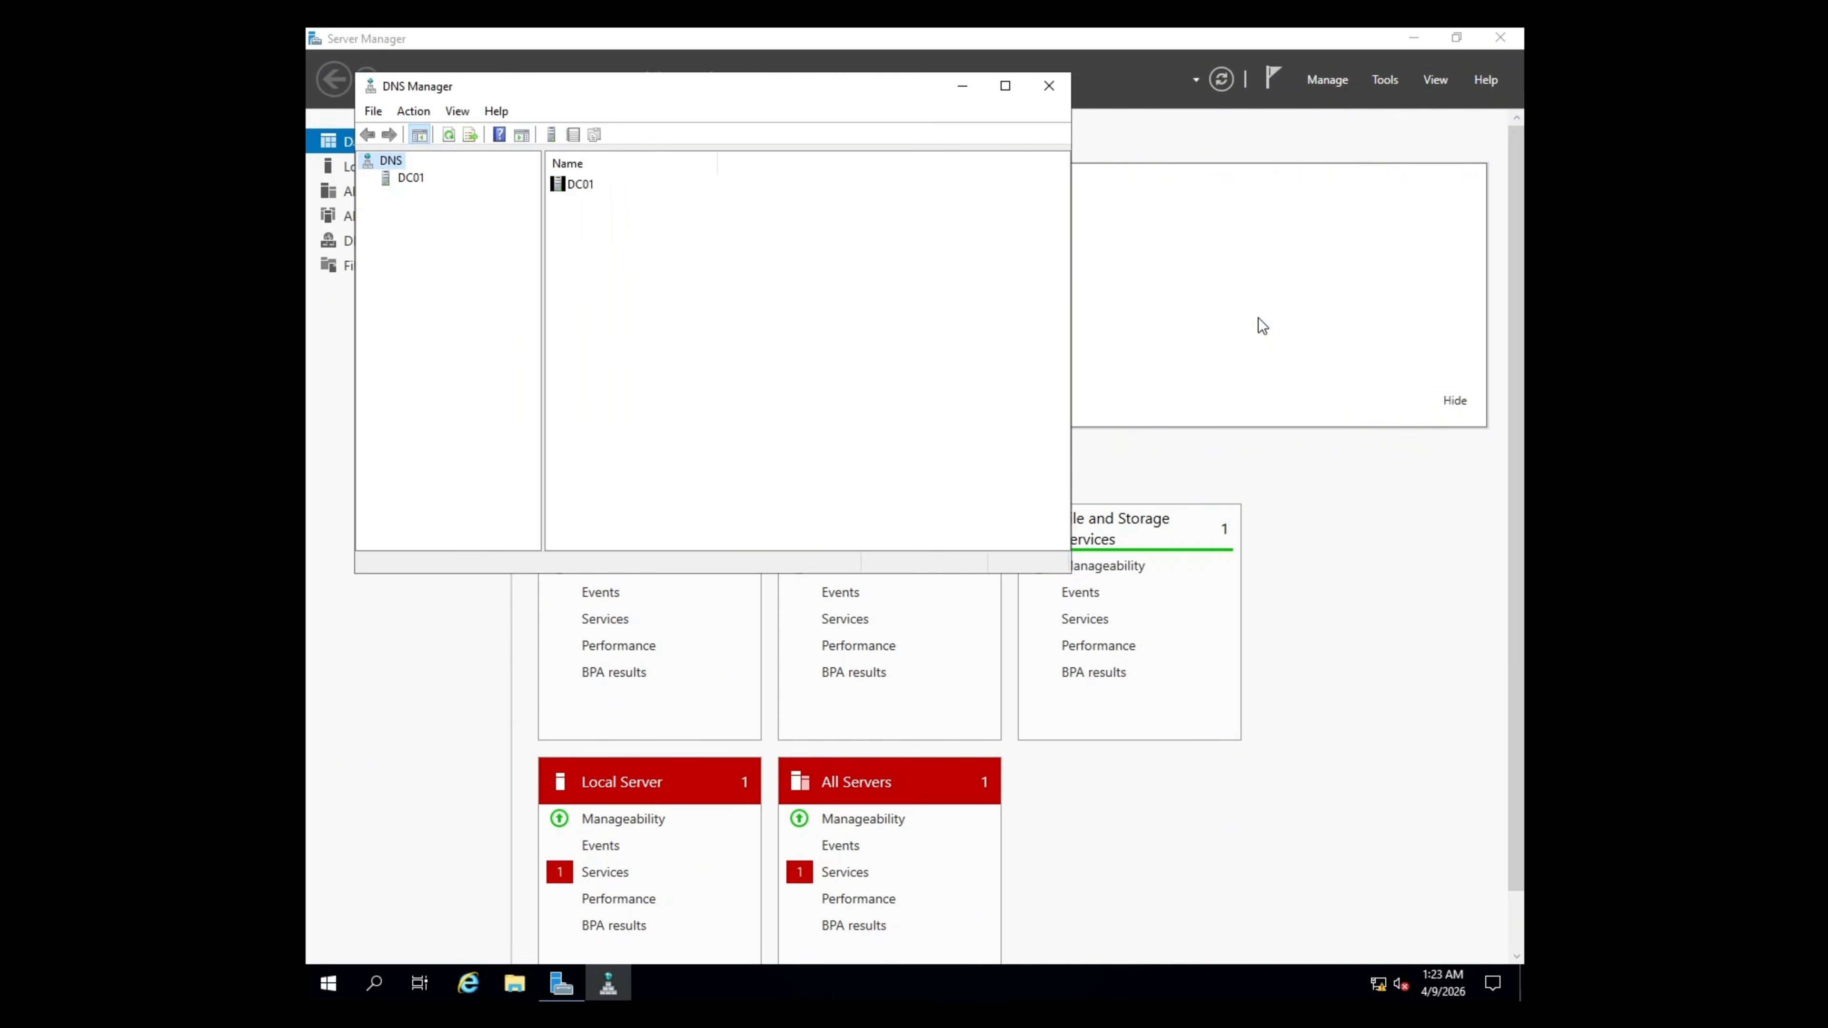
pyautogui.click(1006, 78)
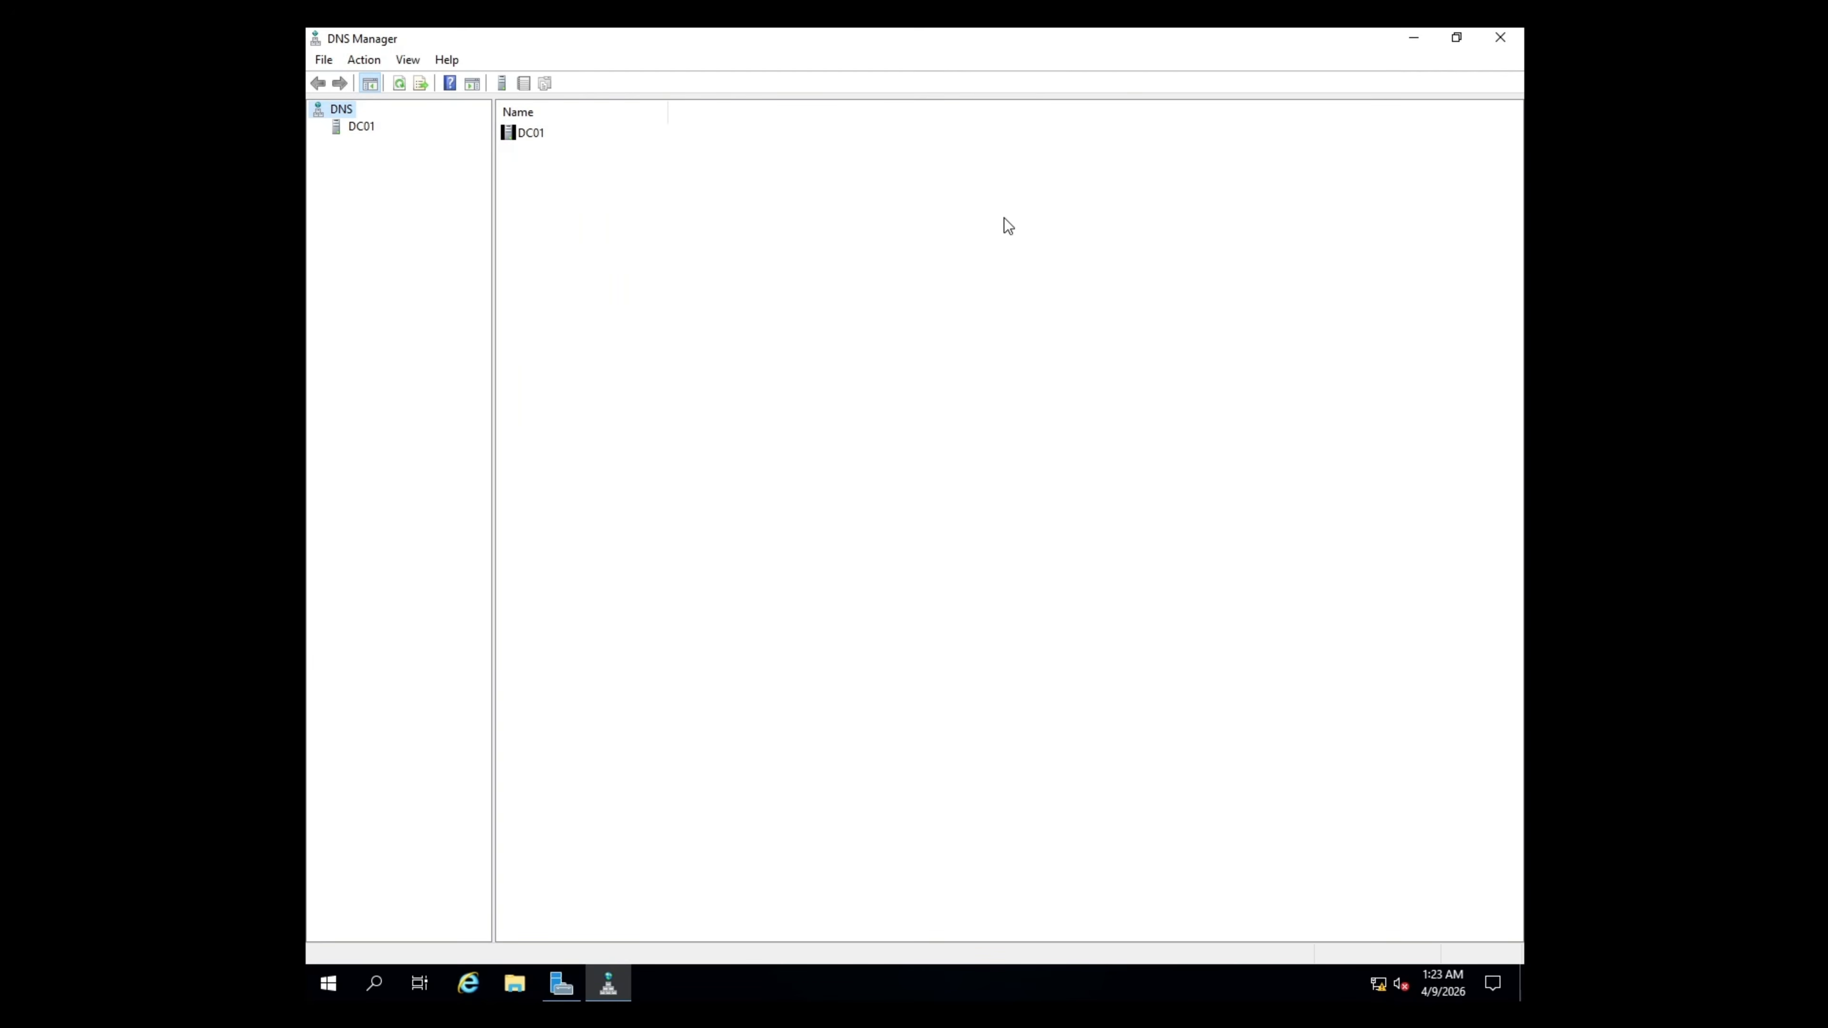
pyautogui.click(359, 126)
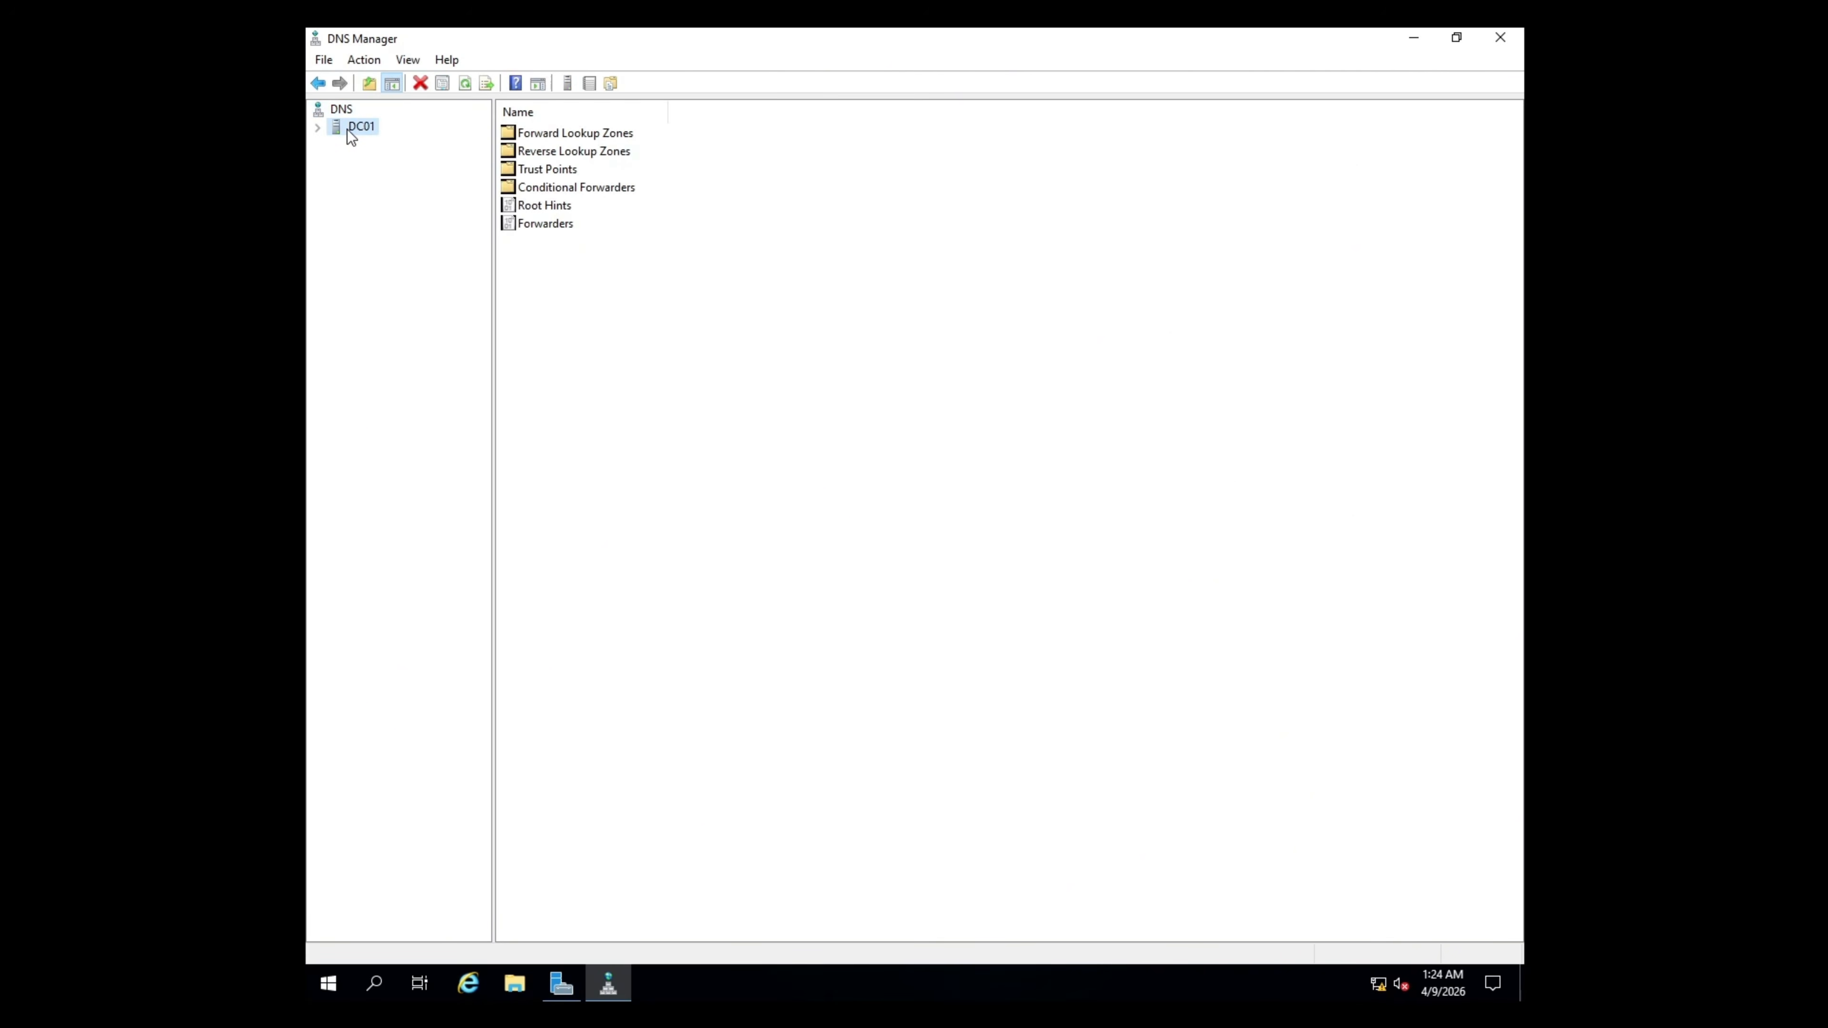
pyautogui.click(524, 134)
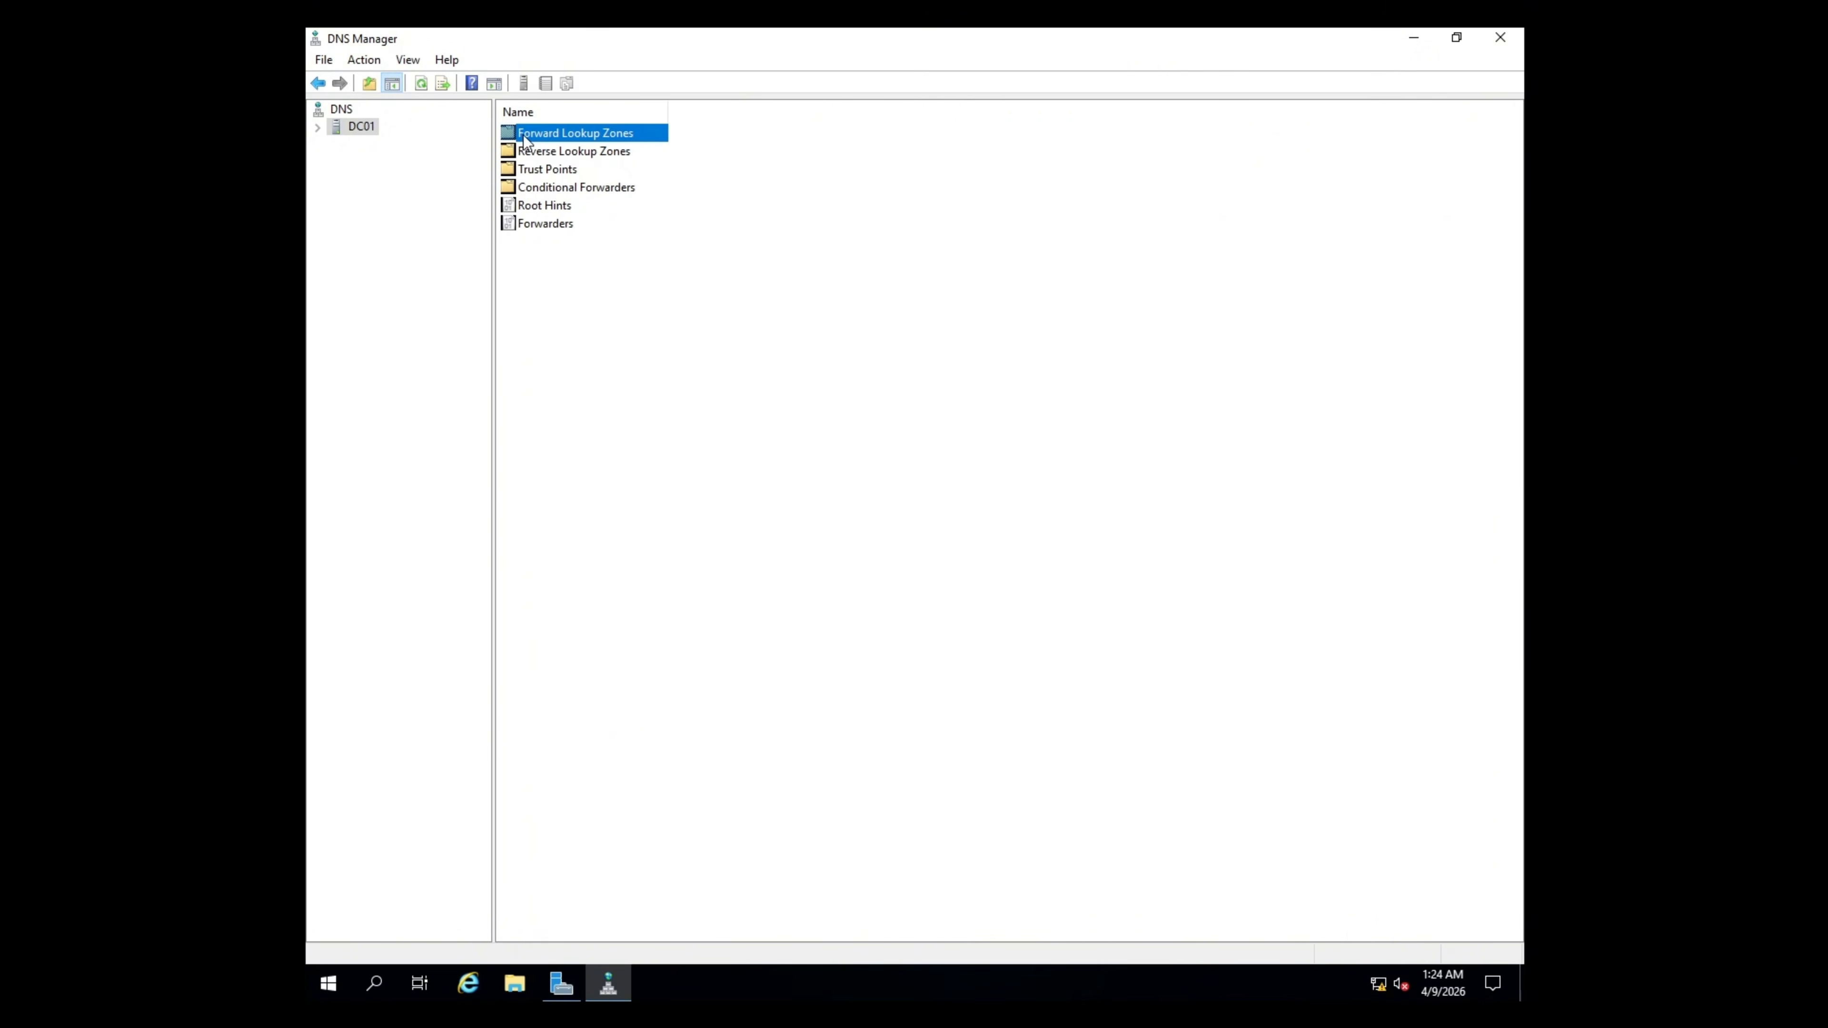
pyautogui.doubleClick(524, 135)
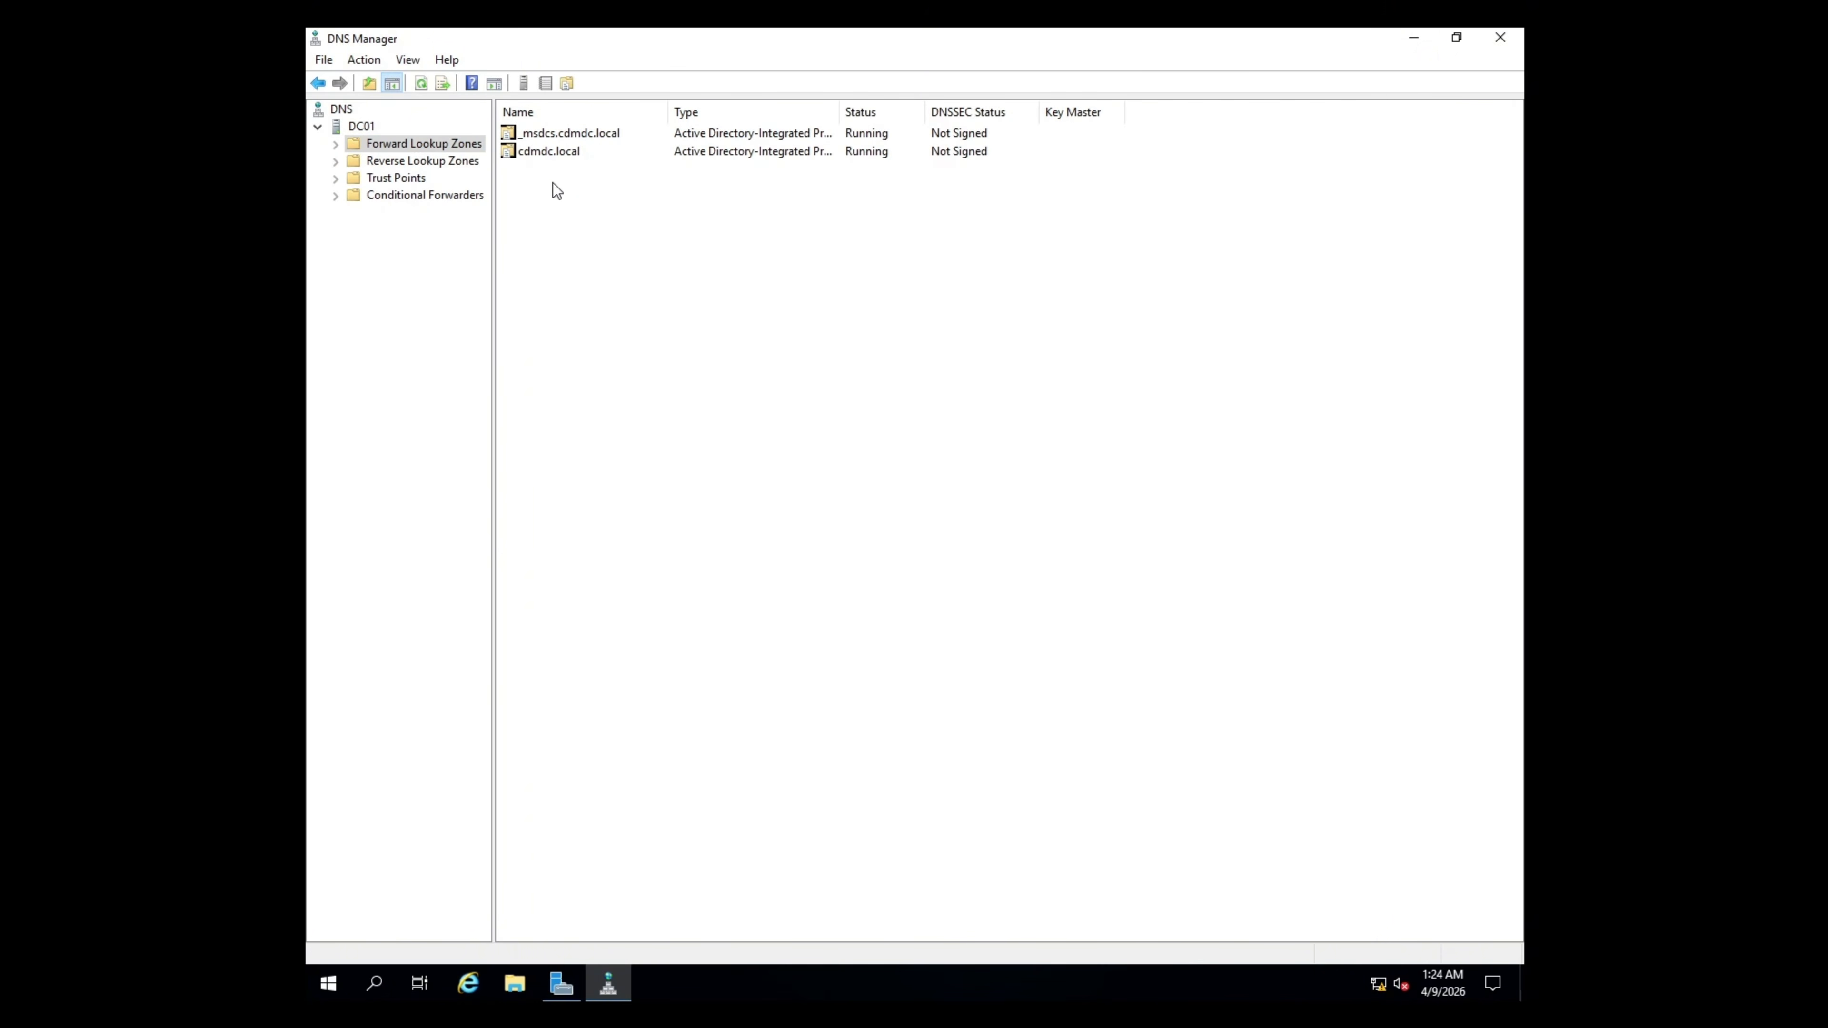
pyautogui.click(598, 154)
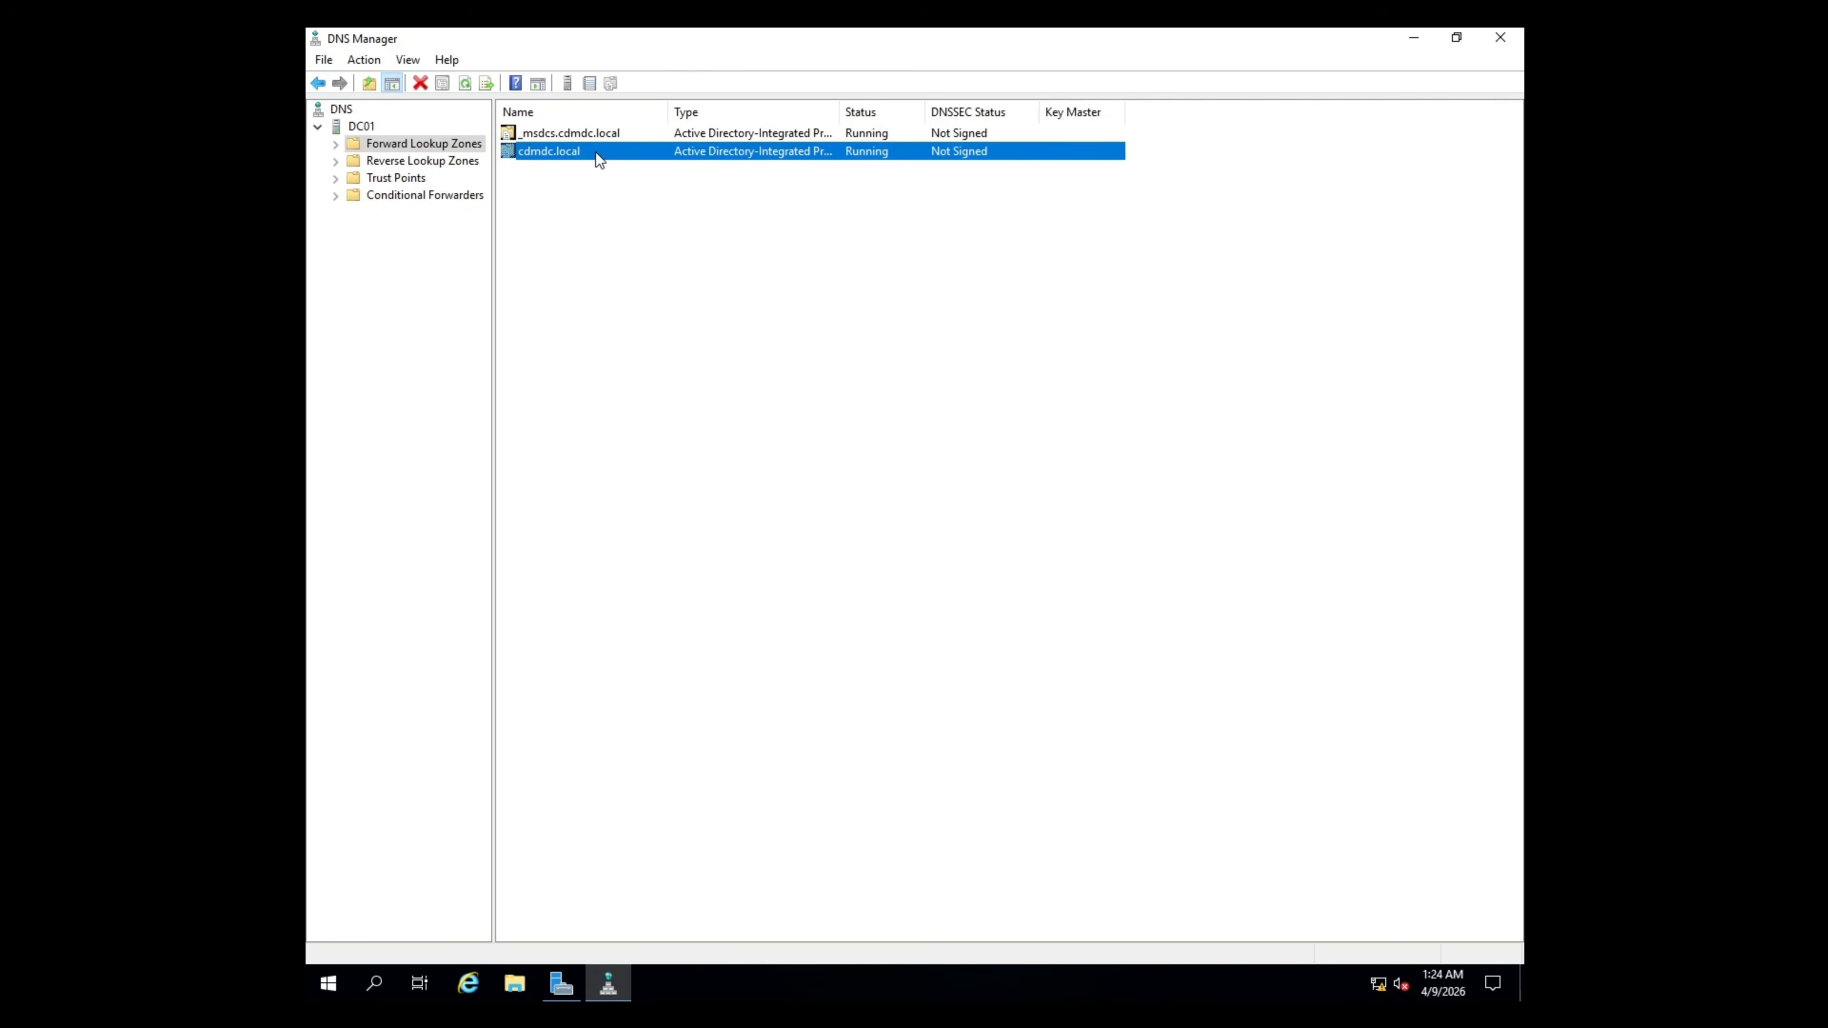
pyautogui.doubleClick(596, 153)
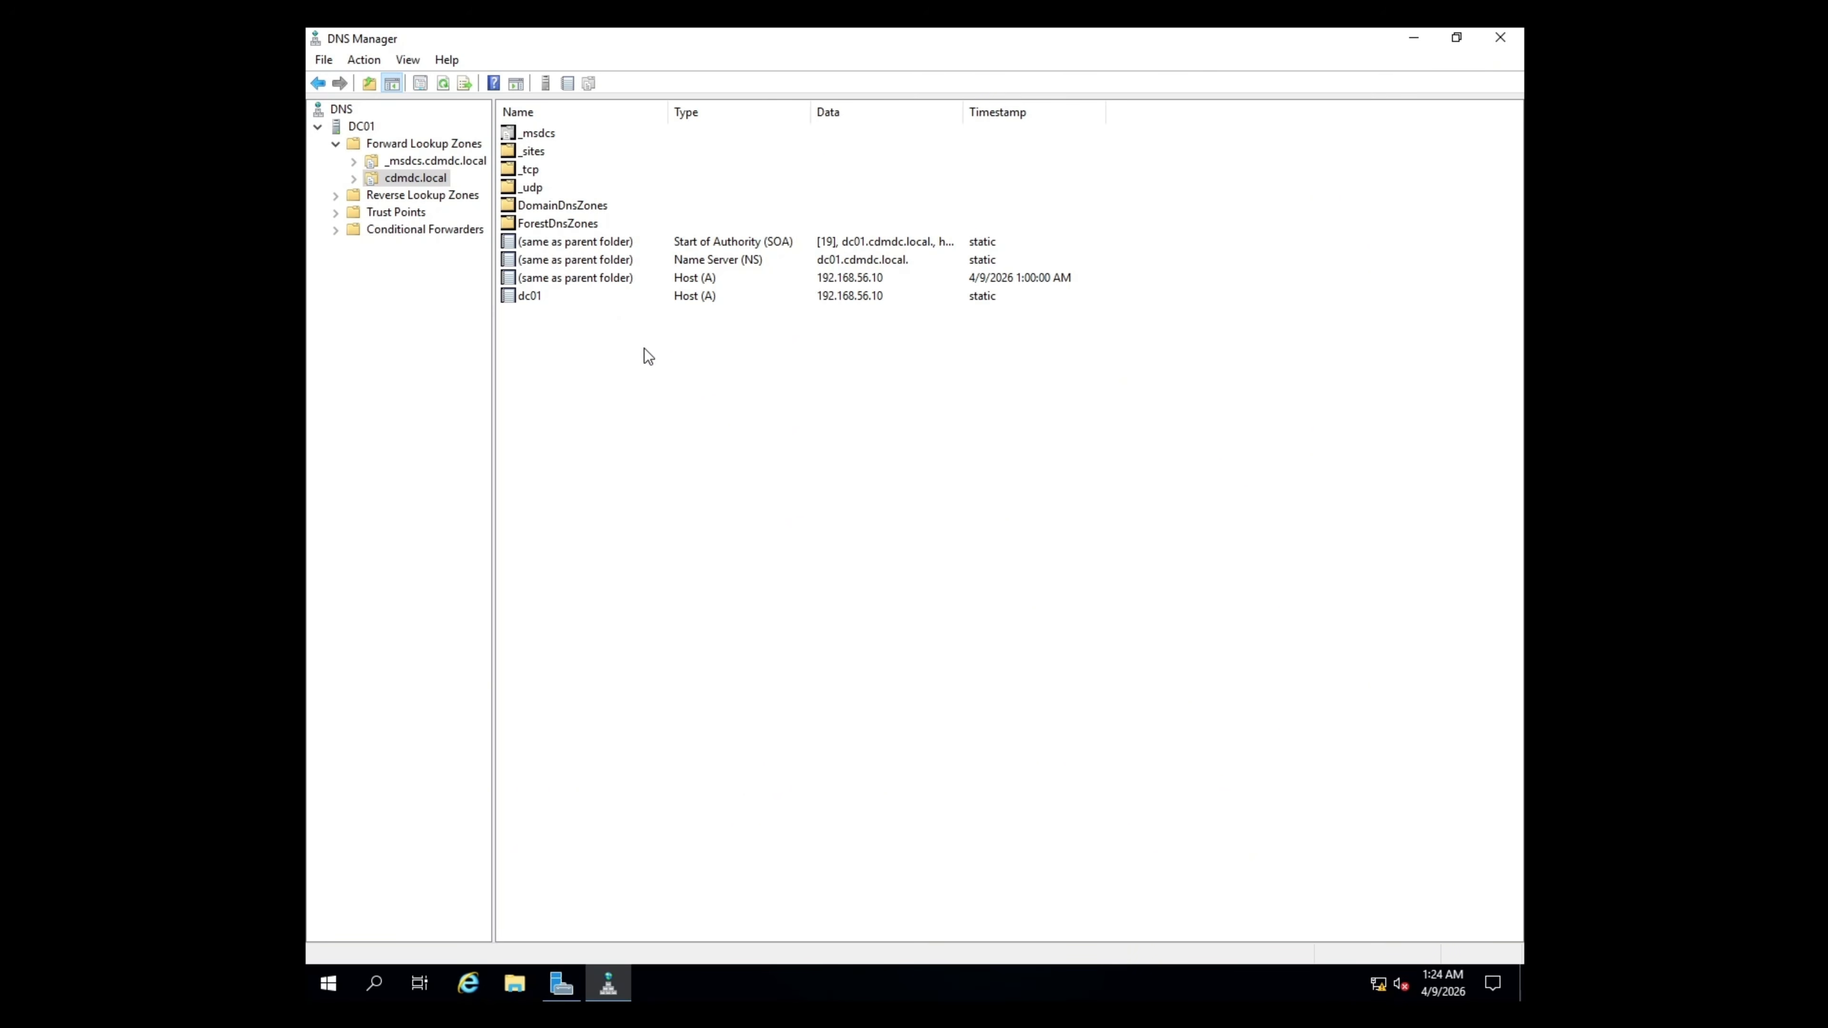
pyautogui.click(682, 328)
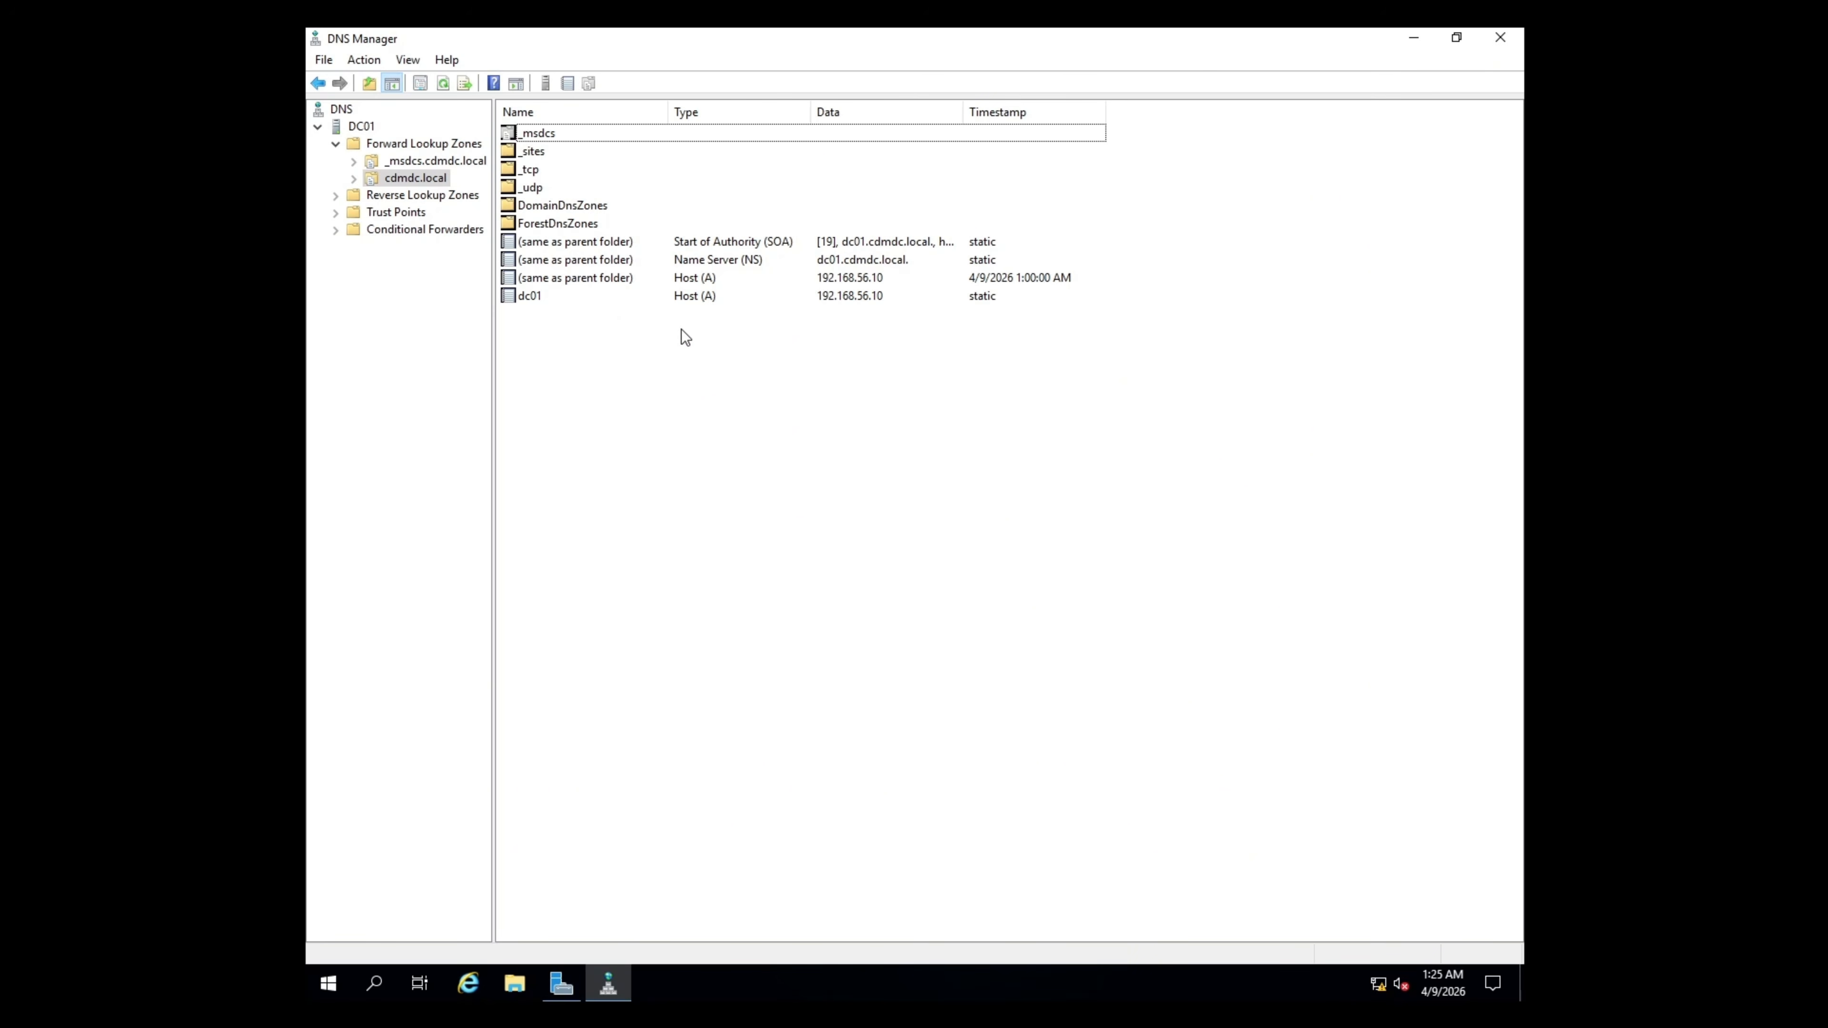
# - Close DNS Manager and Server Manager, and open a maximized Windows PowerShell window
pyautogui.click(1500, 37)
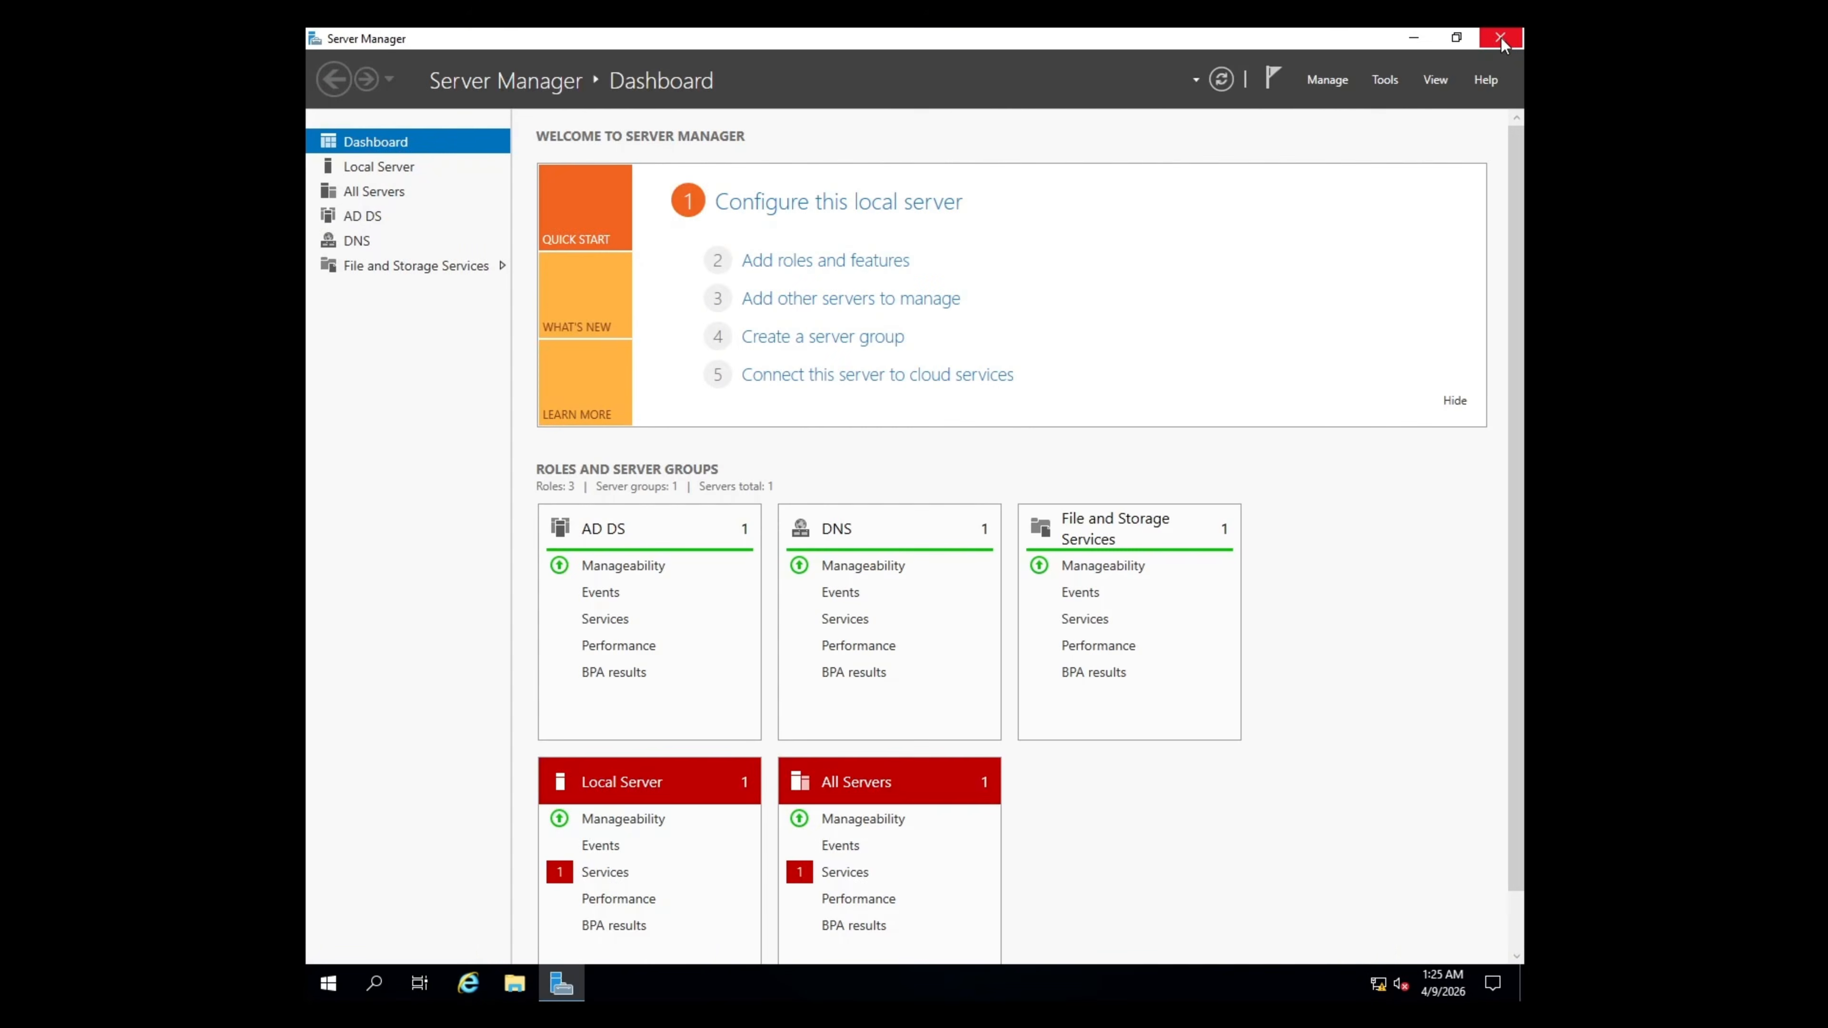
pyautogui.click(1500, 35)
pyautogui.rightClick(330, 984)
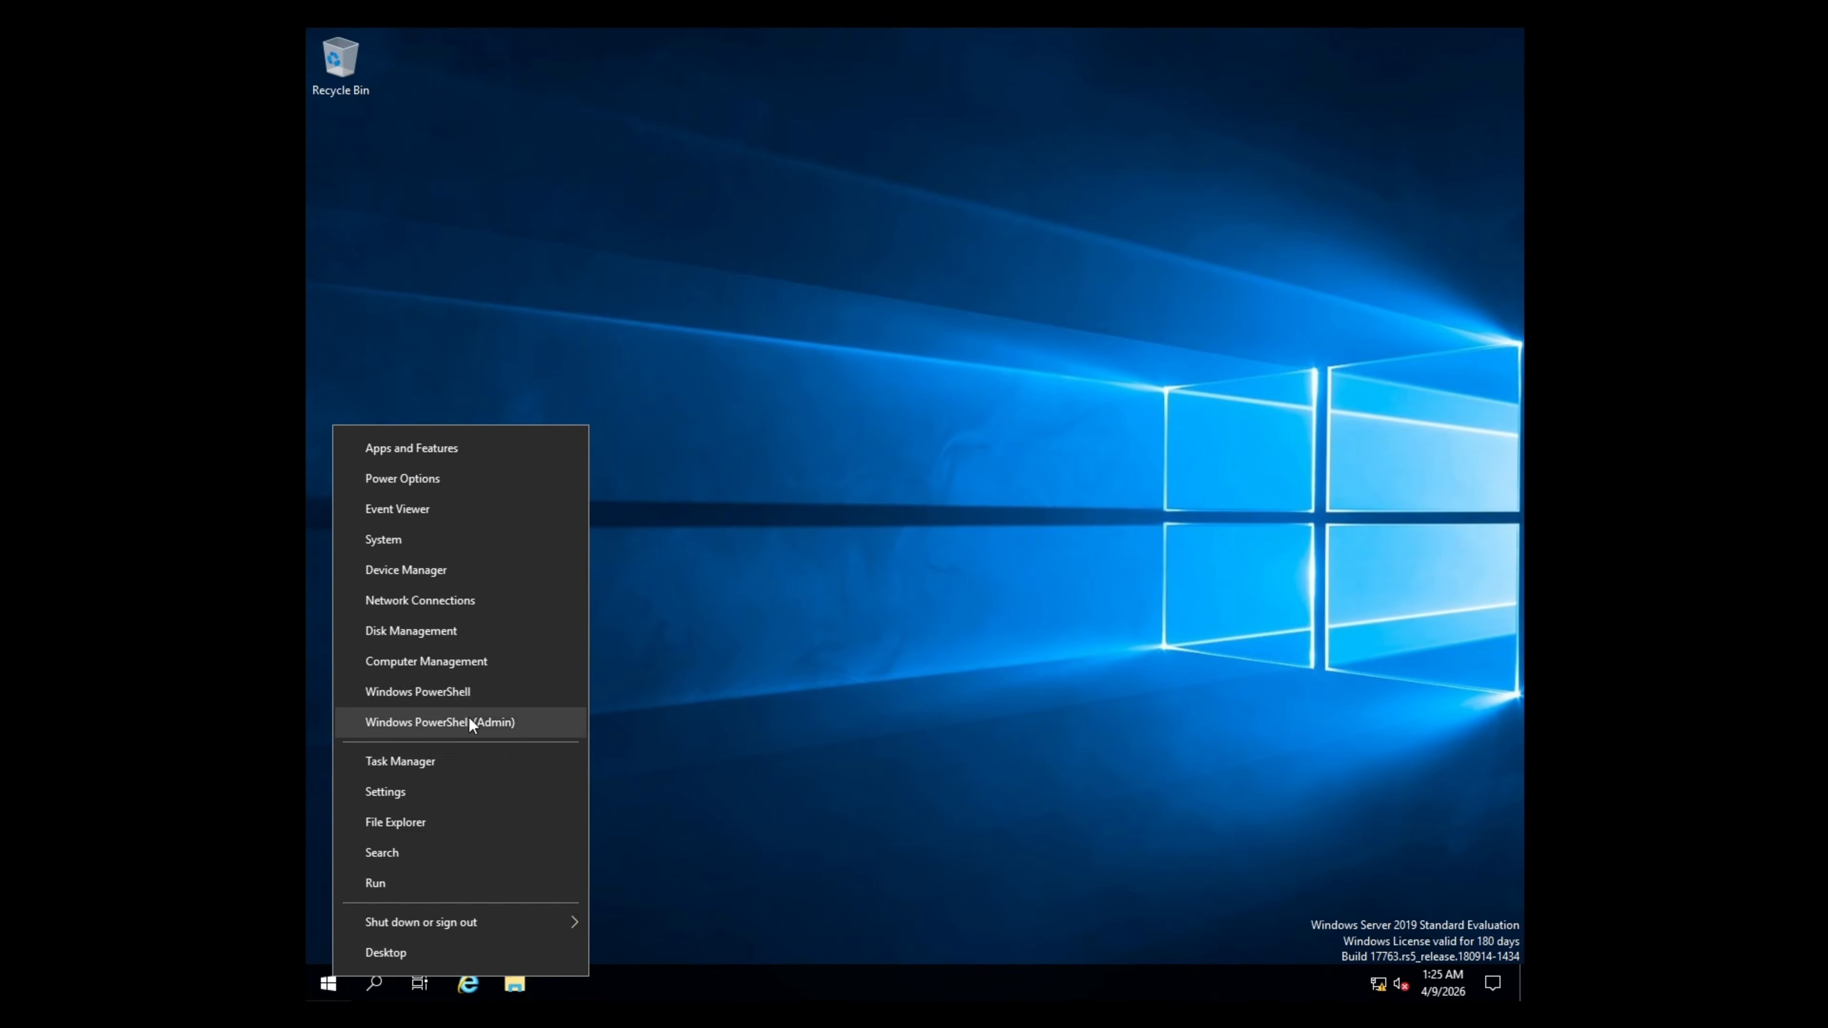
pyautogui.click(501, 697)
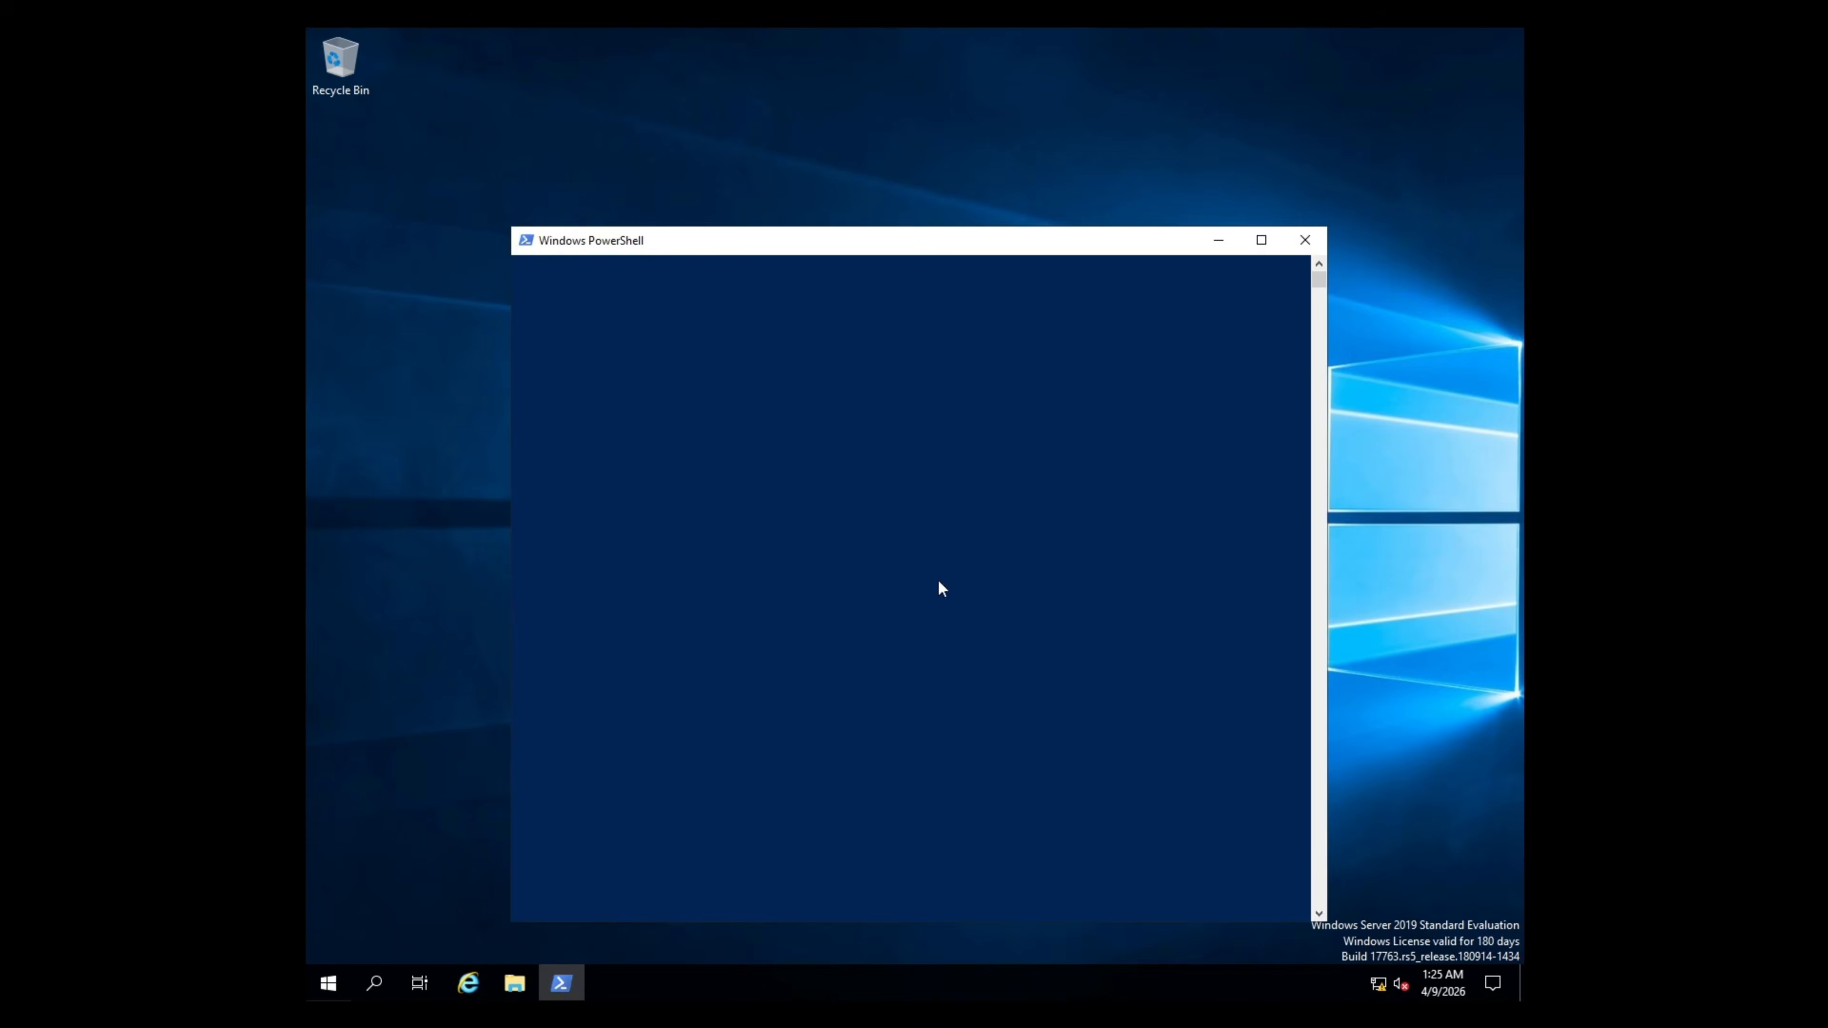
pyautogui.click(1260, 243)
# - Run Get-ADDomain and Get-ADDomainController to show the cdmdc.local and DC01 details
pyautogui.write('Get-ADDomain')
pyautogui.press('Return')
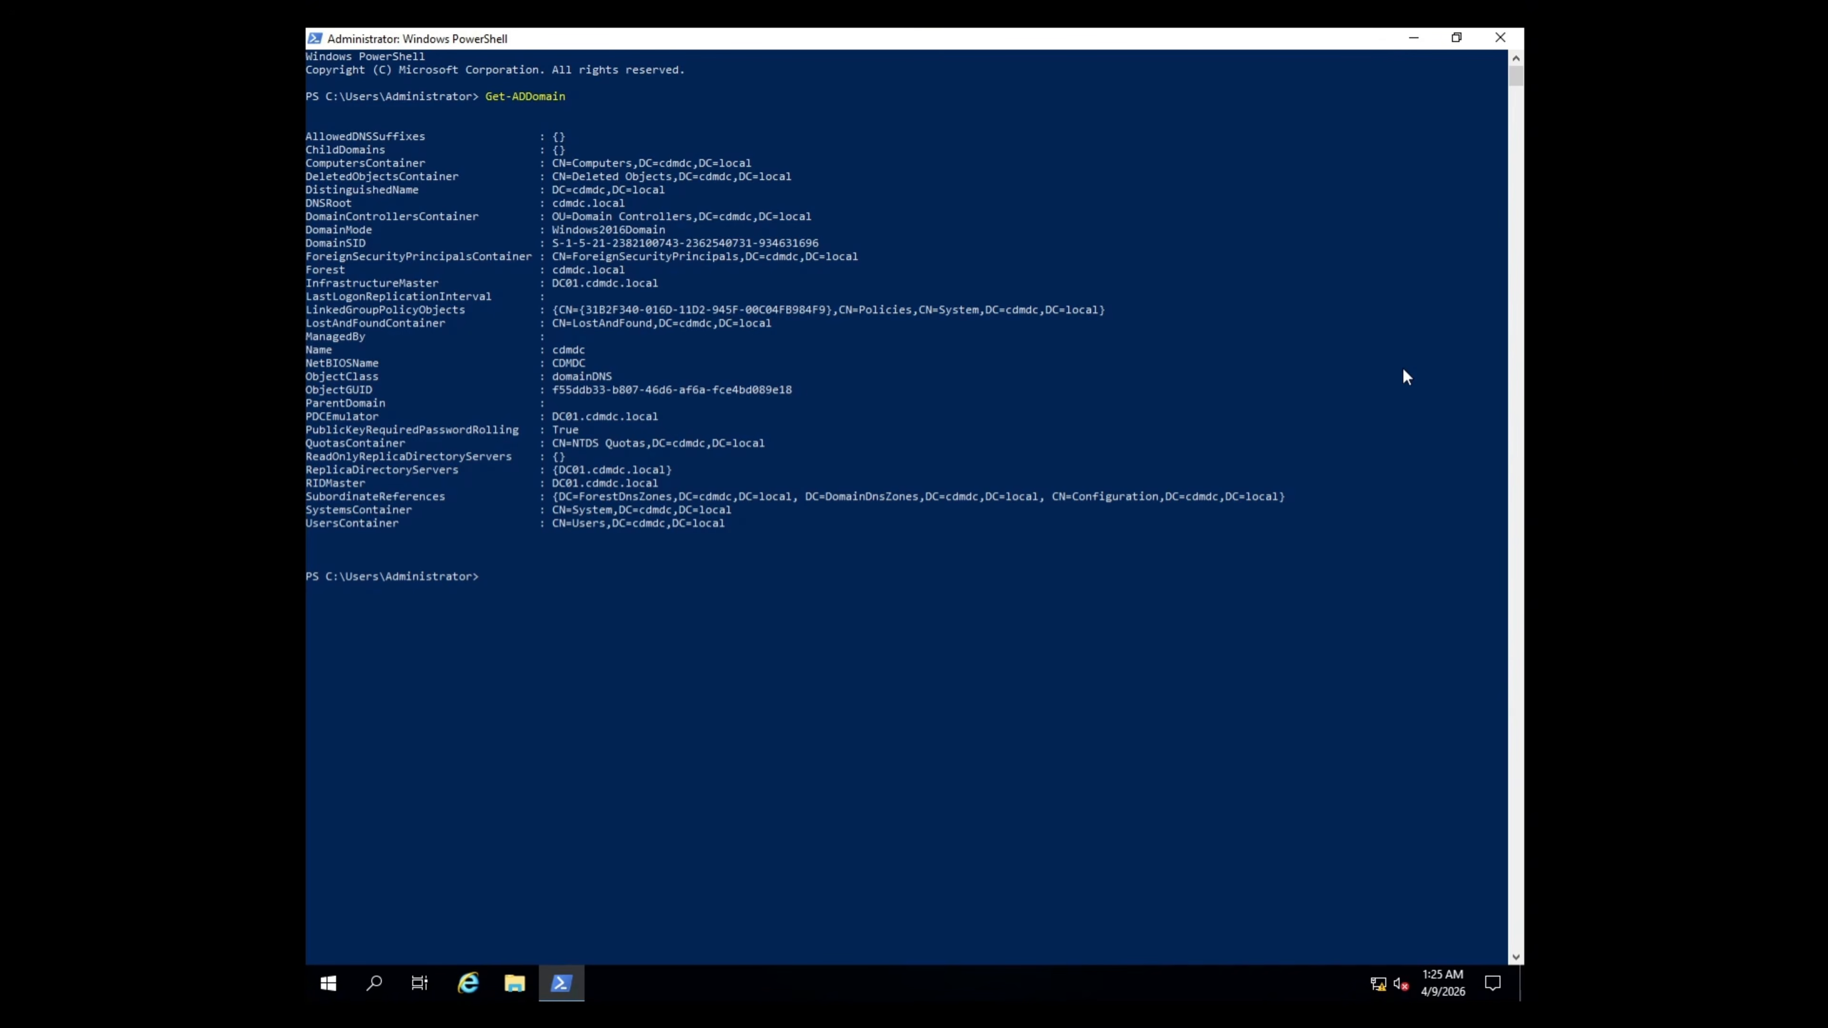
pyautogui.write('Get-ADDomainControlle')
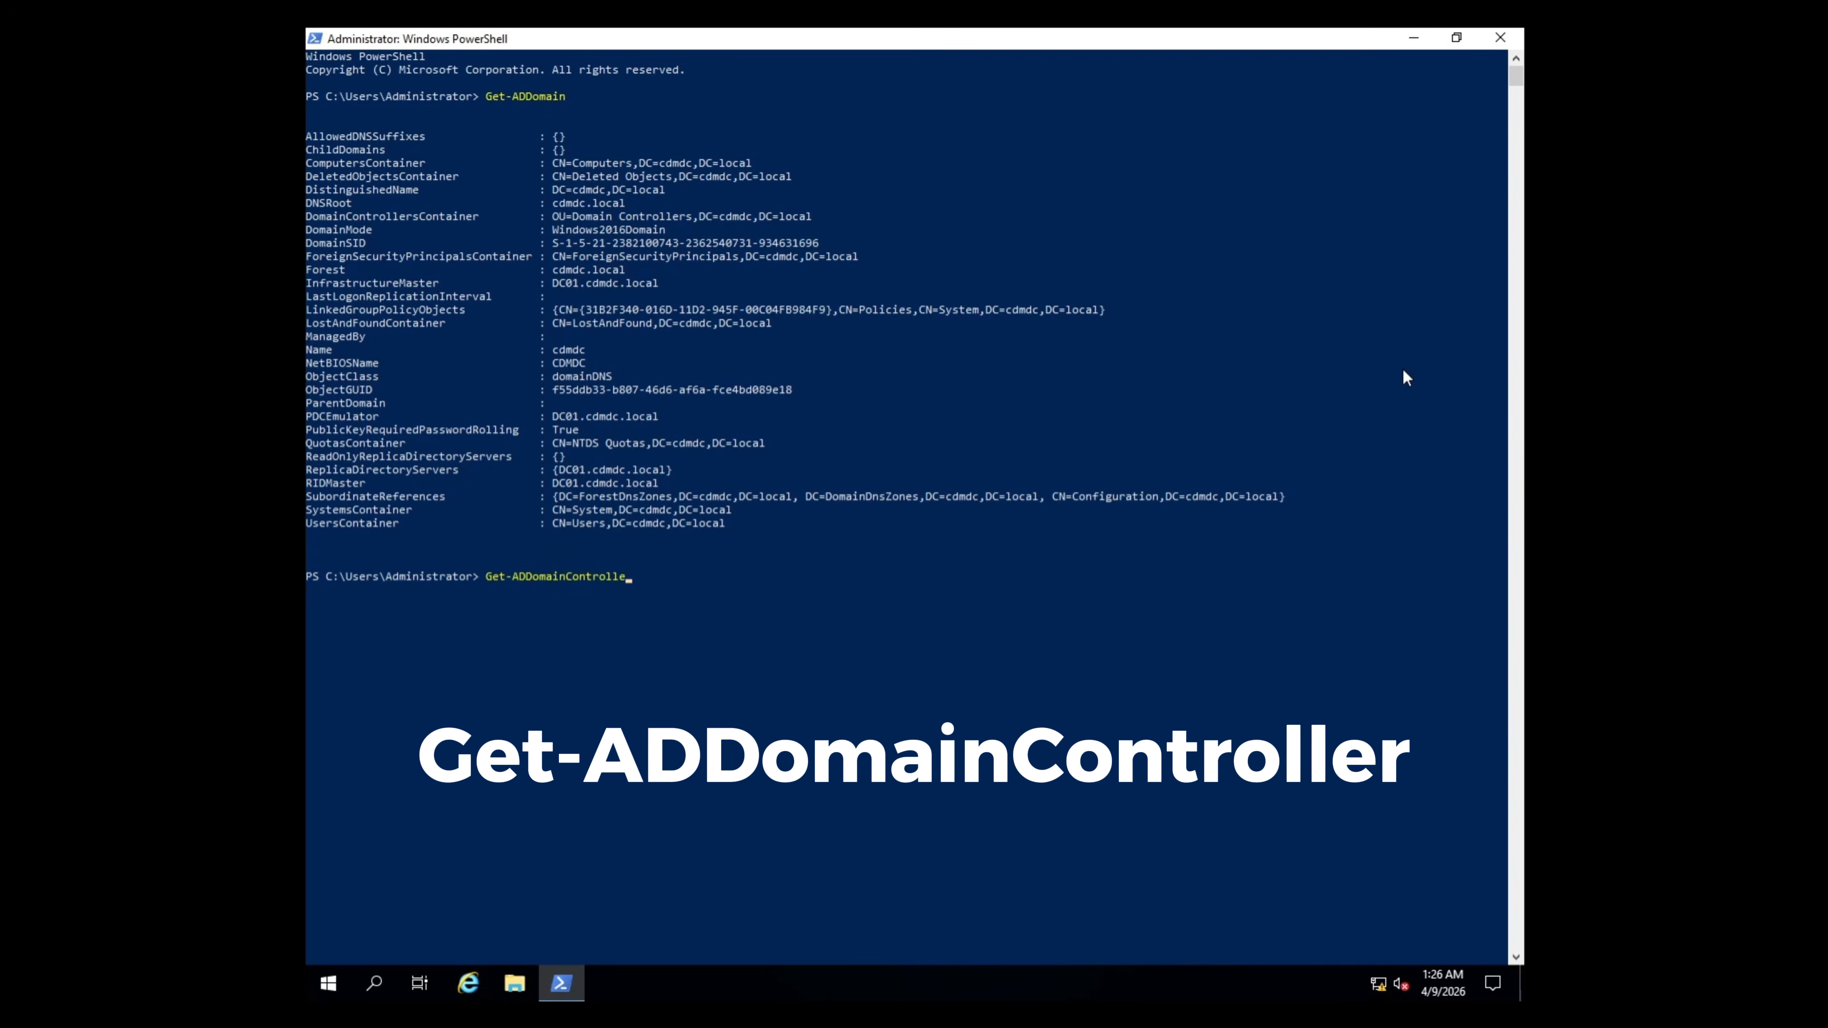
pyautogui.write('r')
pyautogui.press('Return')
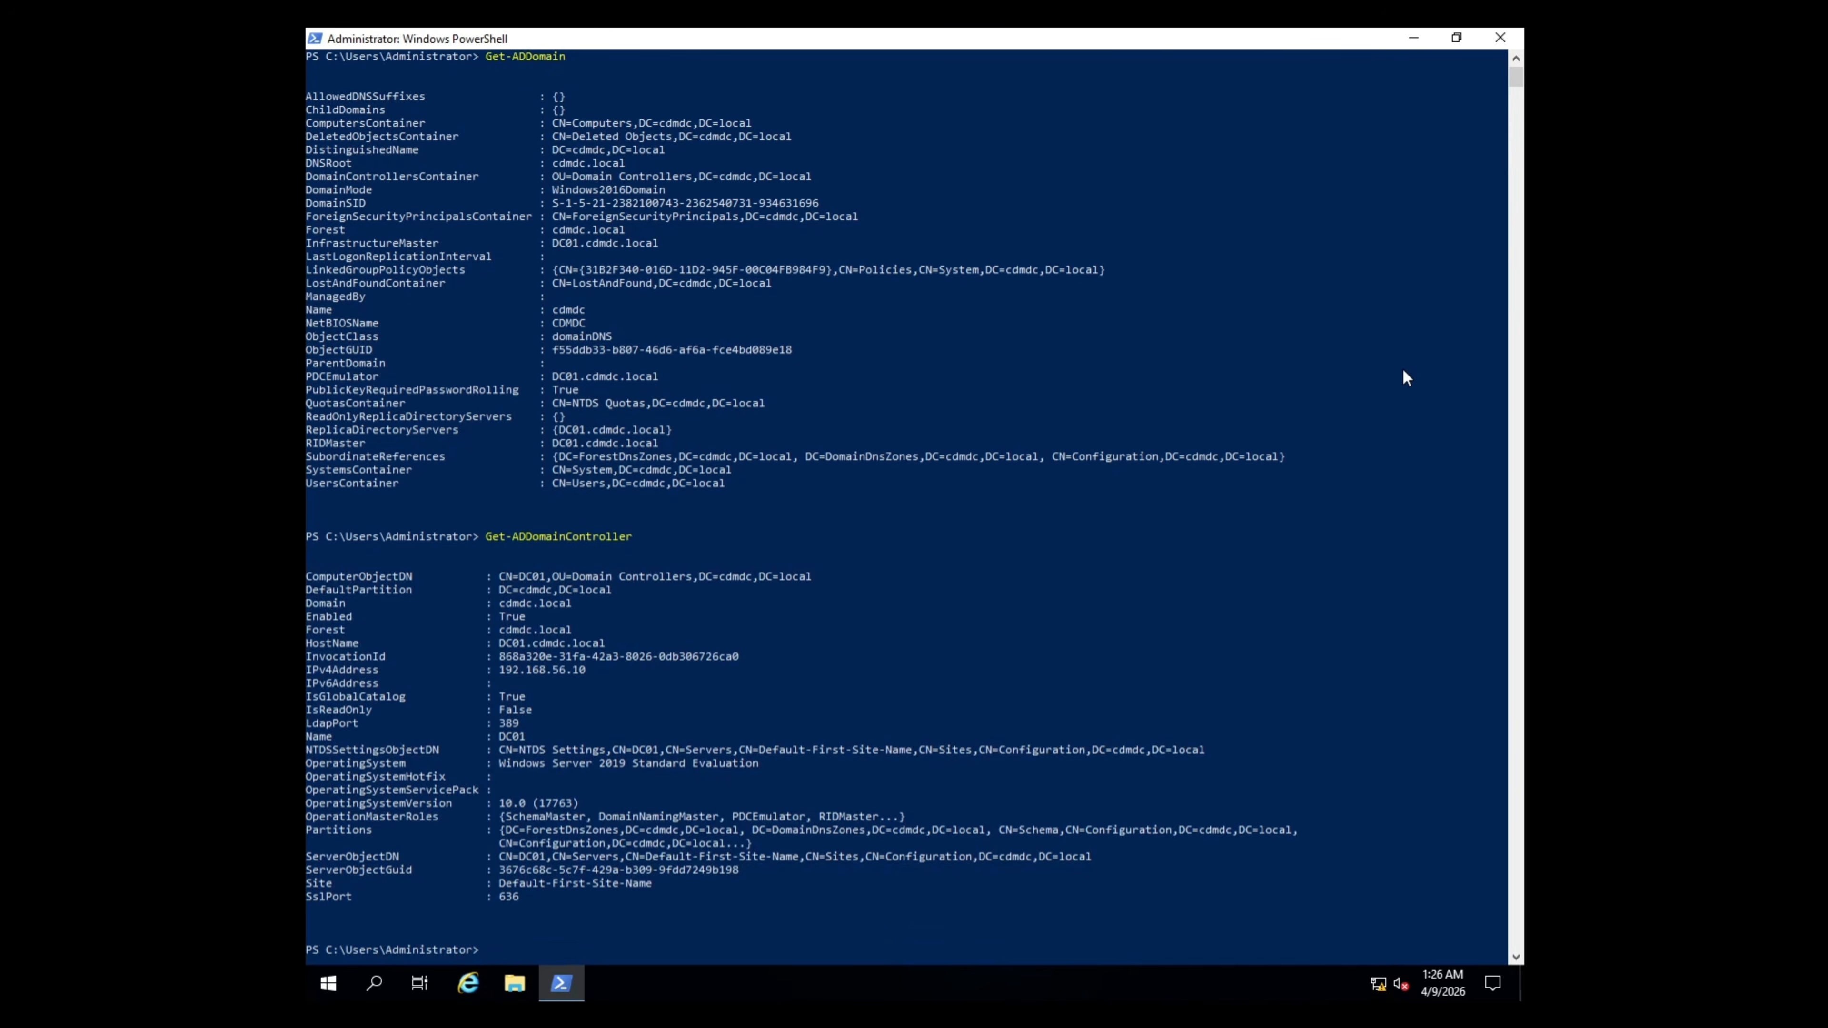
# - Clear the console, resolve cdmdc.local to 192.168.56.10 with nslookup, then close PowerShell
pyautogui.write('cls')
pyautogui.press('Return')
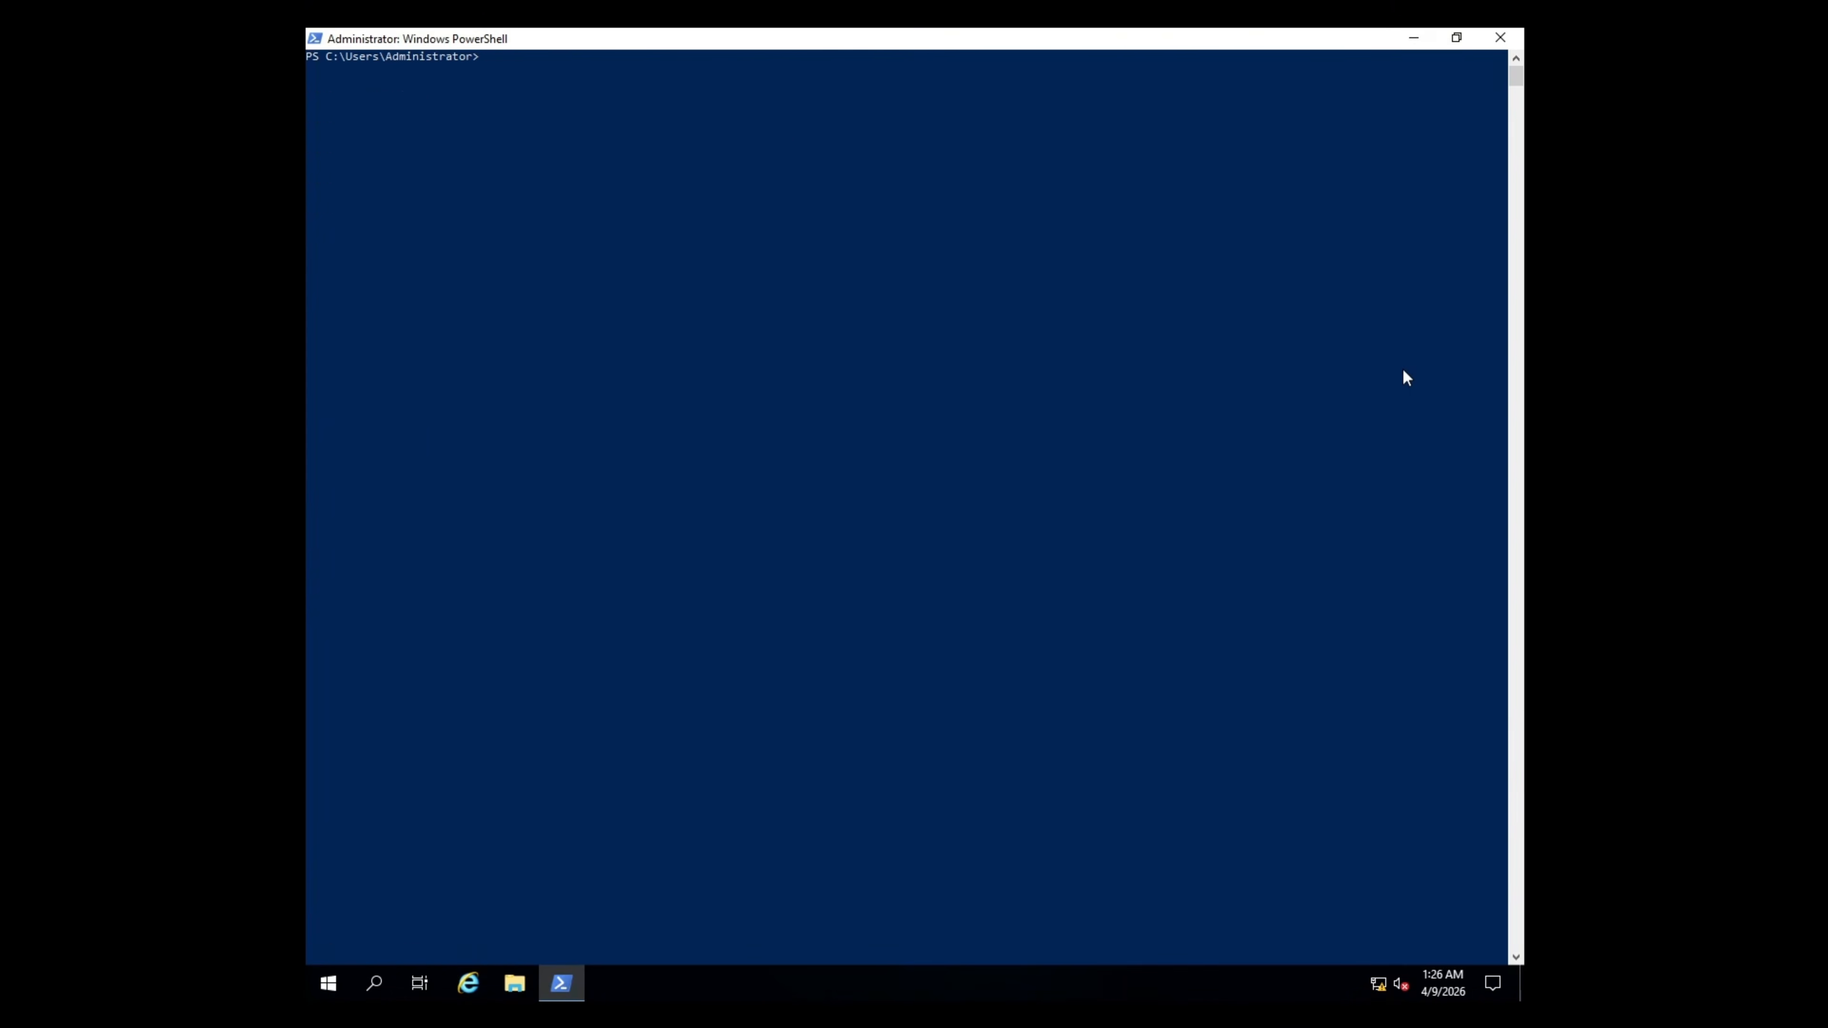
pyautogui.write('nslookup ')
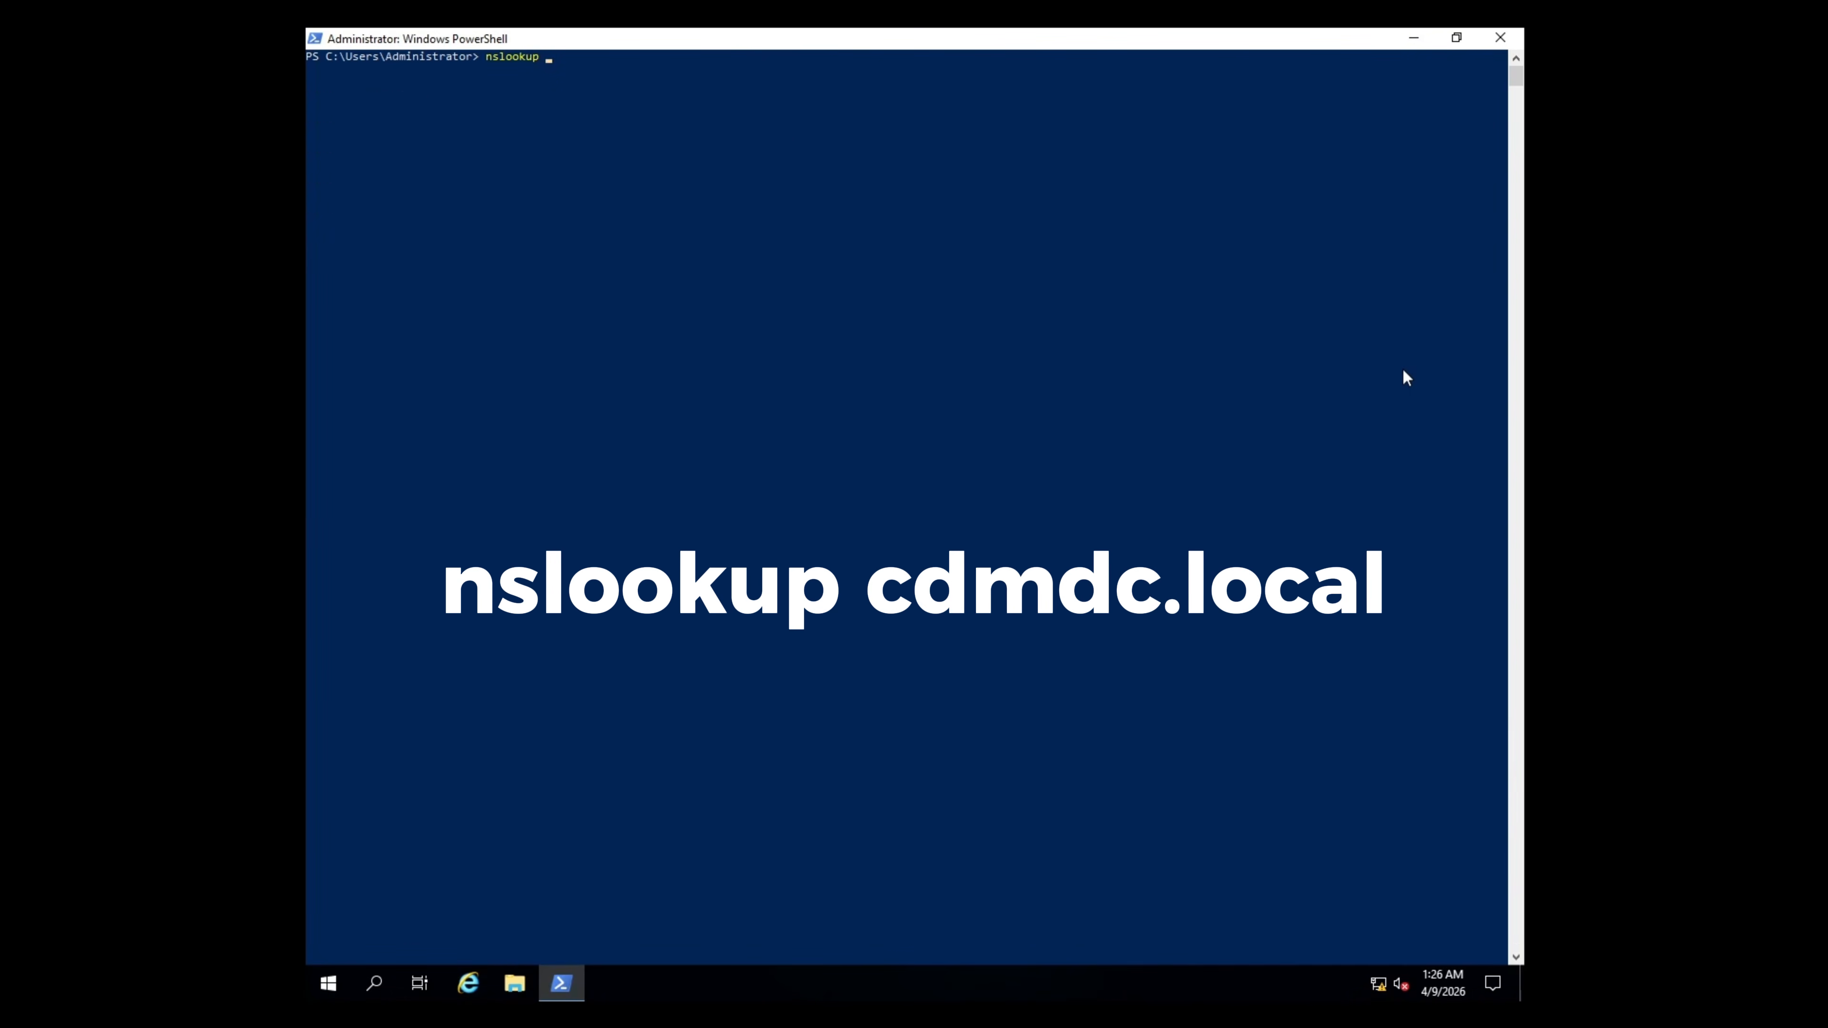
pyautogui.write('cdmdc.local')
pyautogui.press('Return')
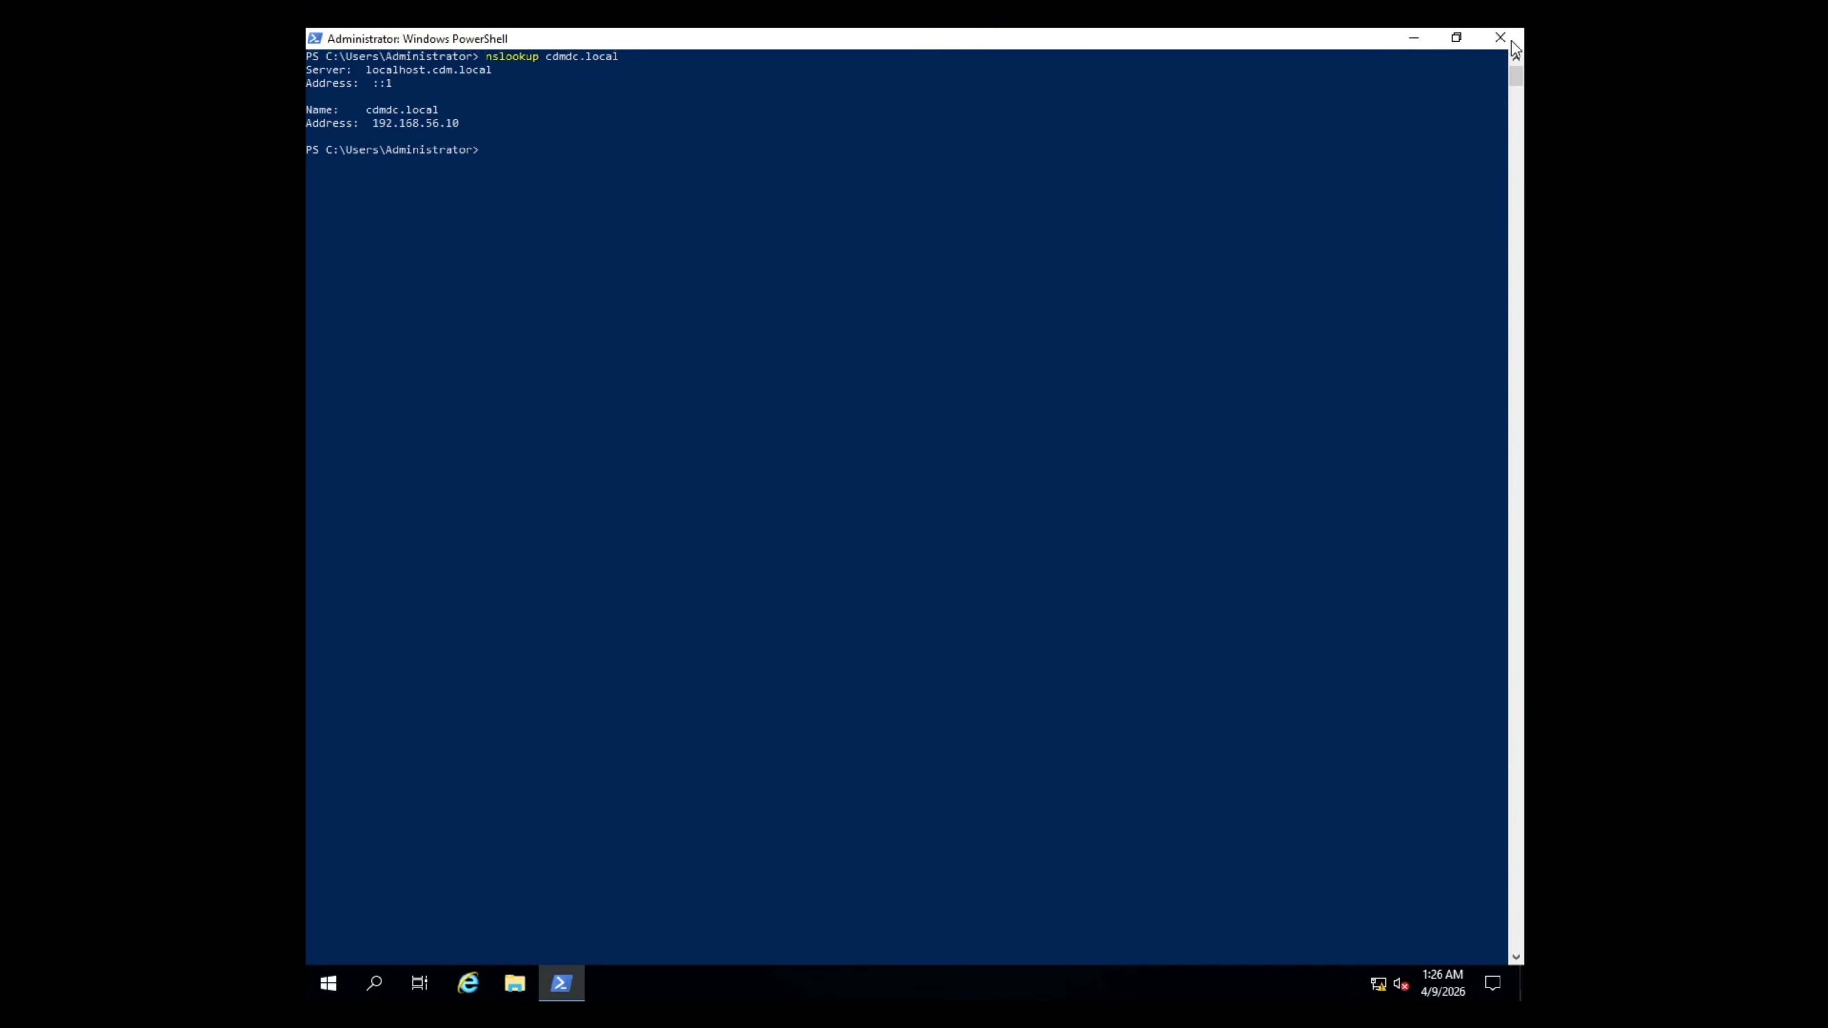
pyautogui.click(1500, 38)
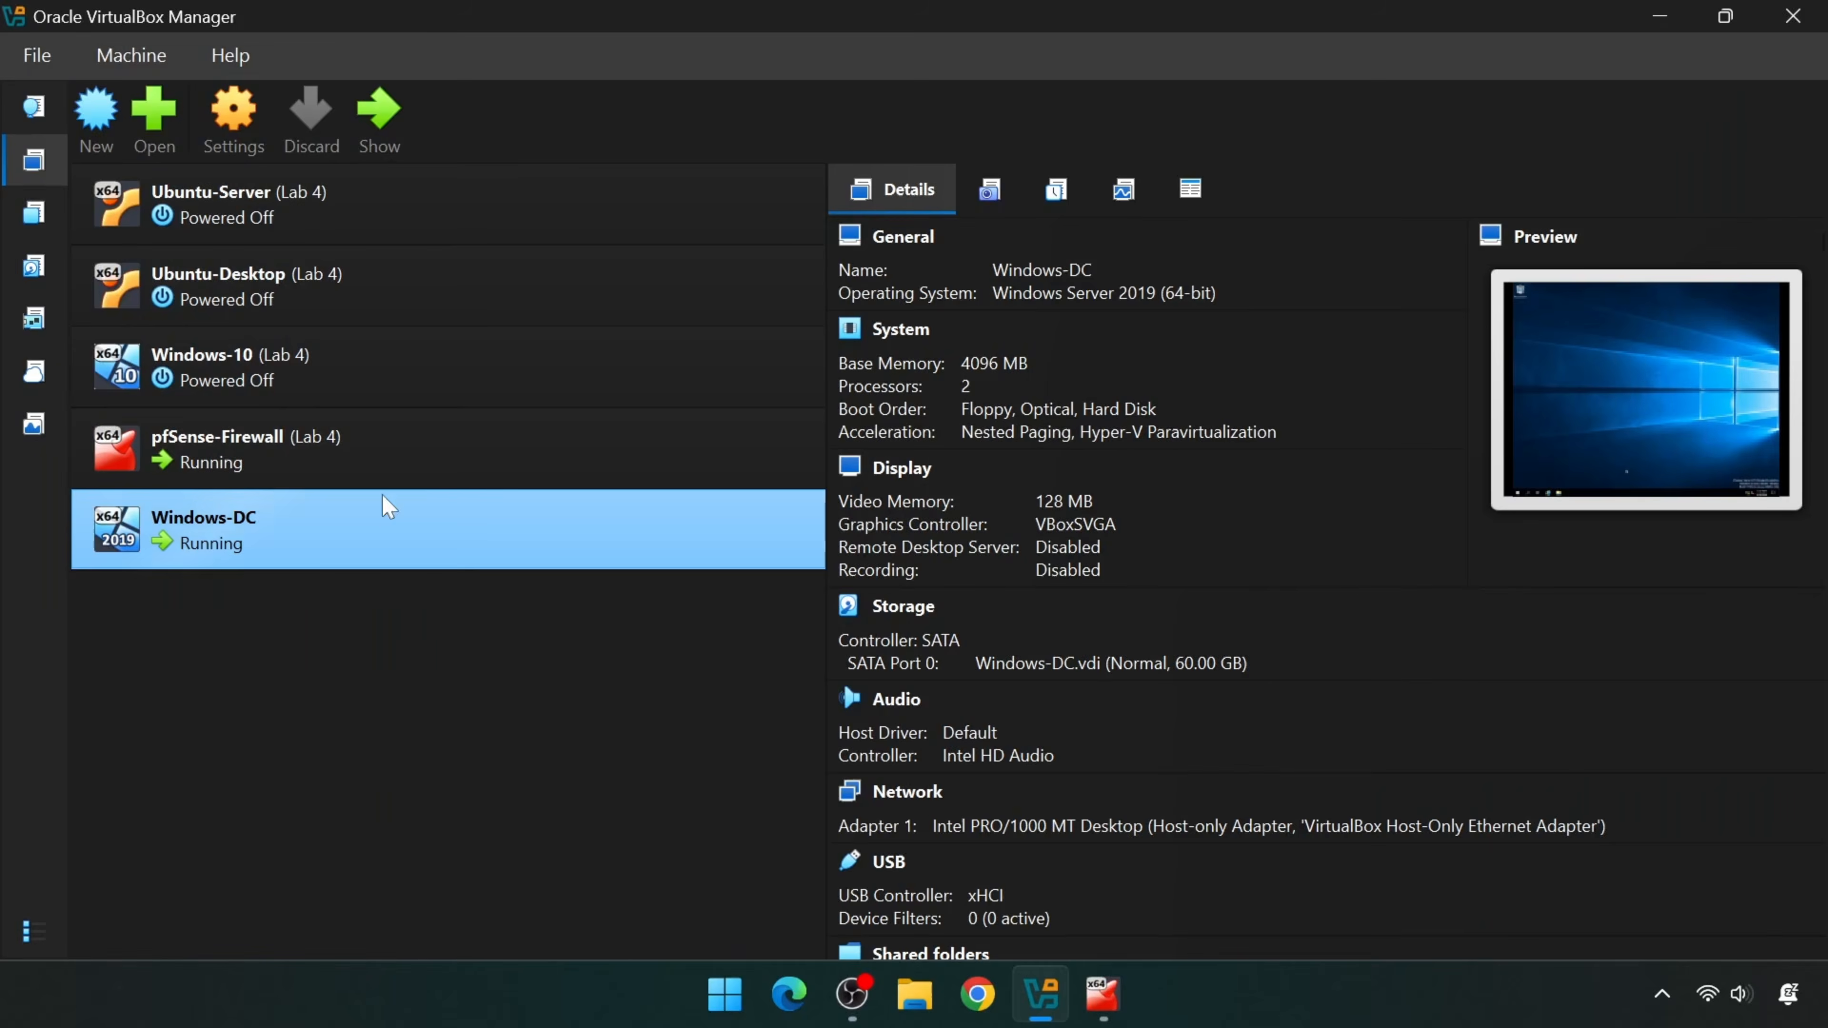
# - Start the Windows-10 VM, sign in with its password, and launch Settings from Start
pyautogui.click(367, 359)
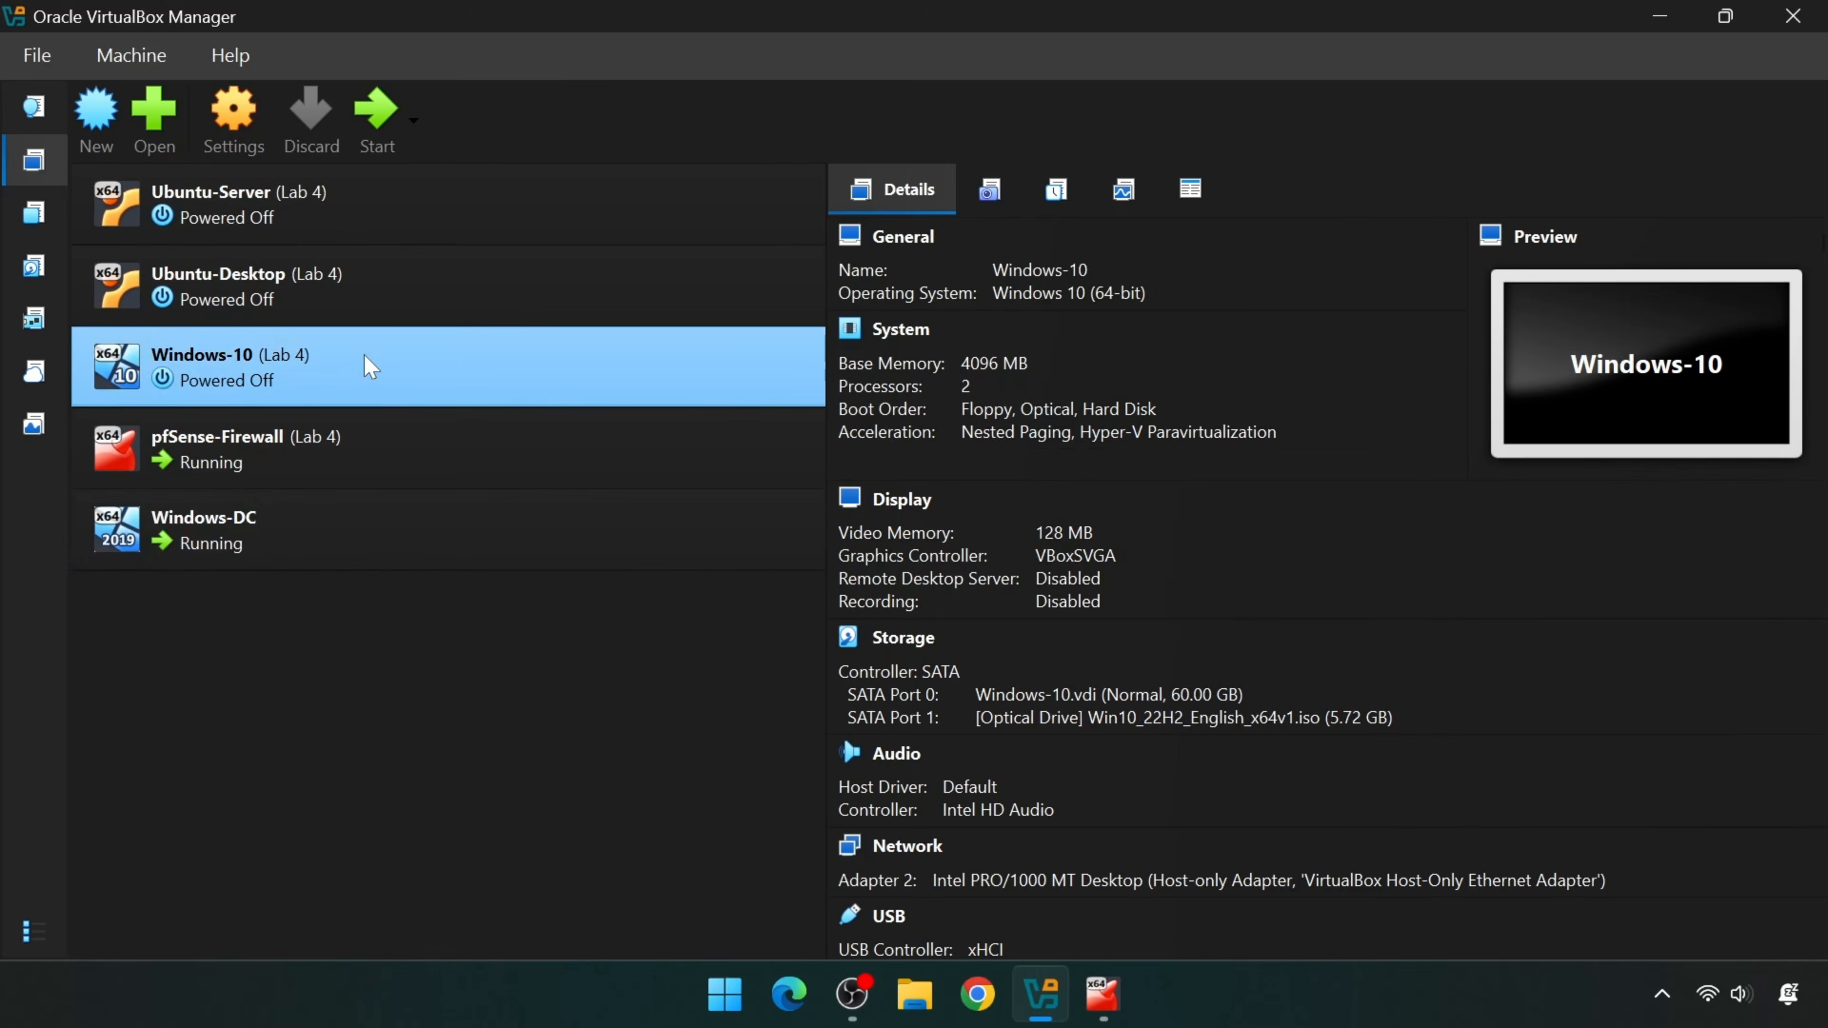
pyautogui.click(367, 115)
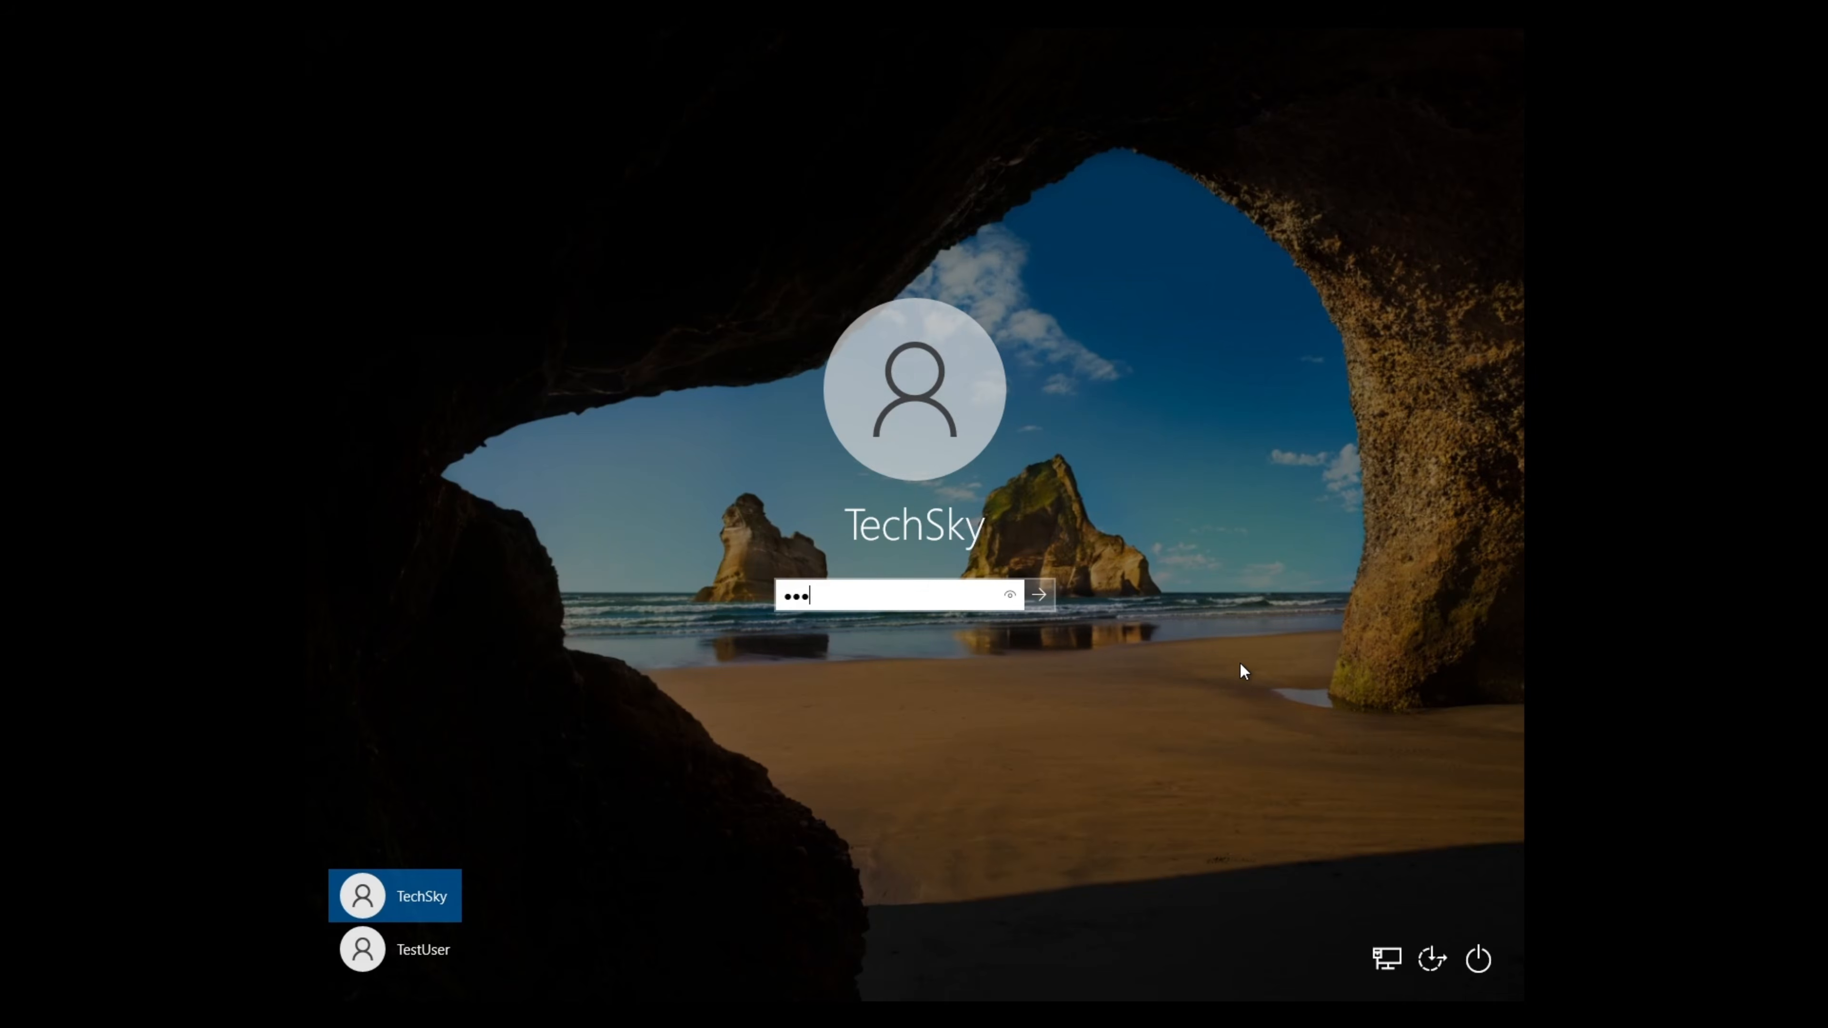
pyautogui.write('••••••••••••')
pyautogui.press('Return')
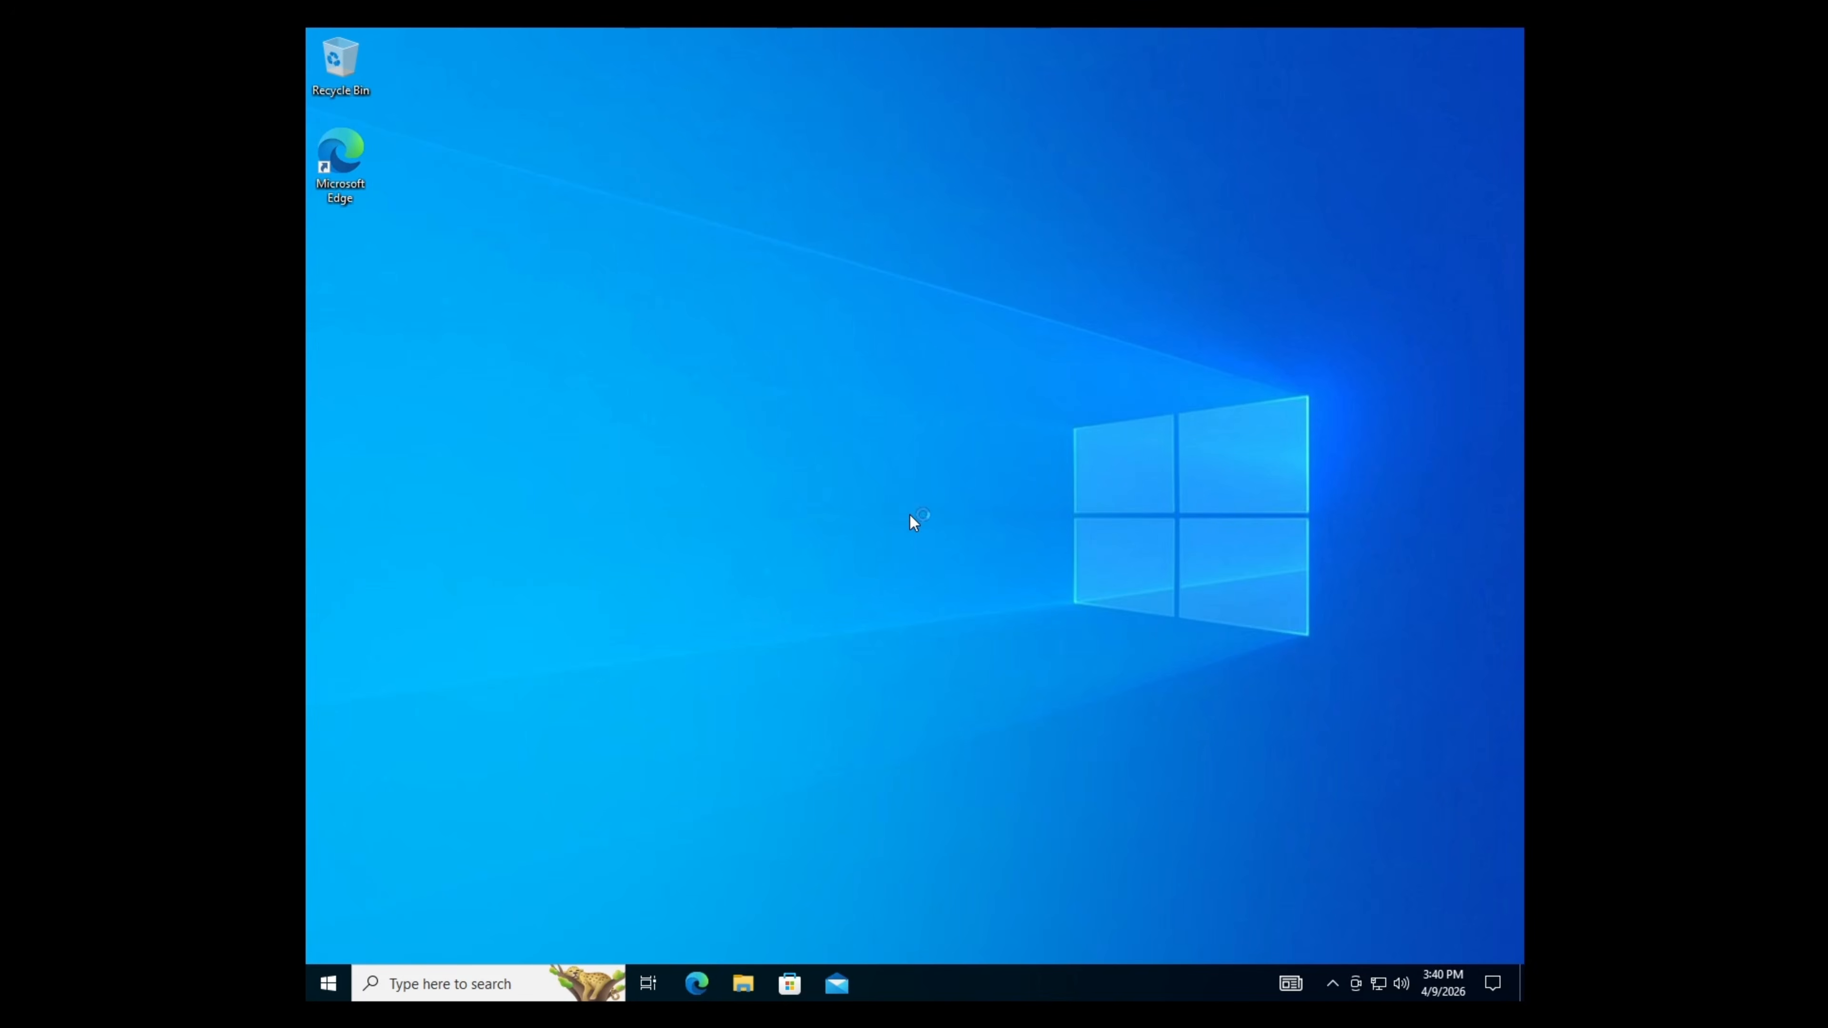
pyautogui.click(329, 983)
pyautogui.click(328, 911)
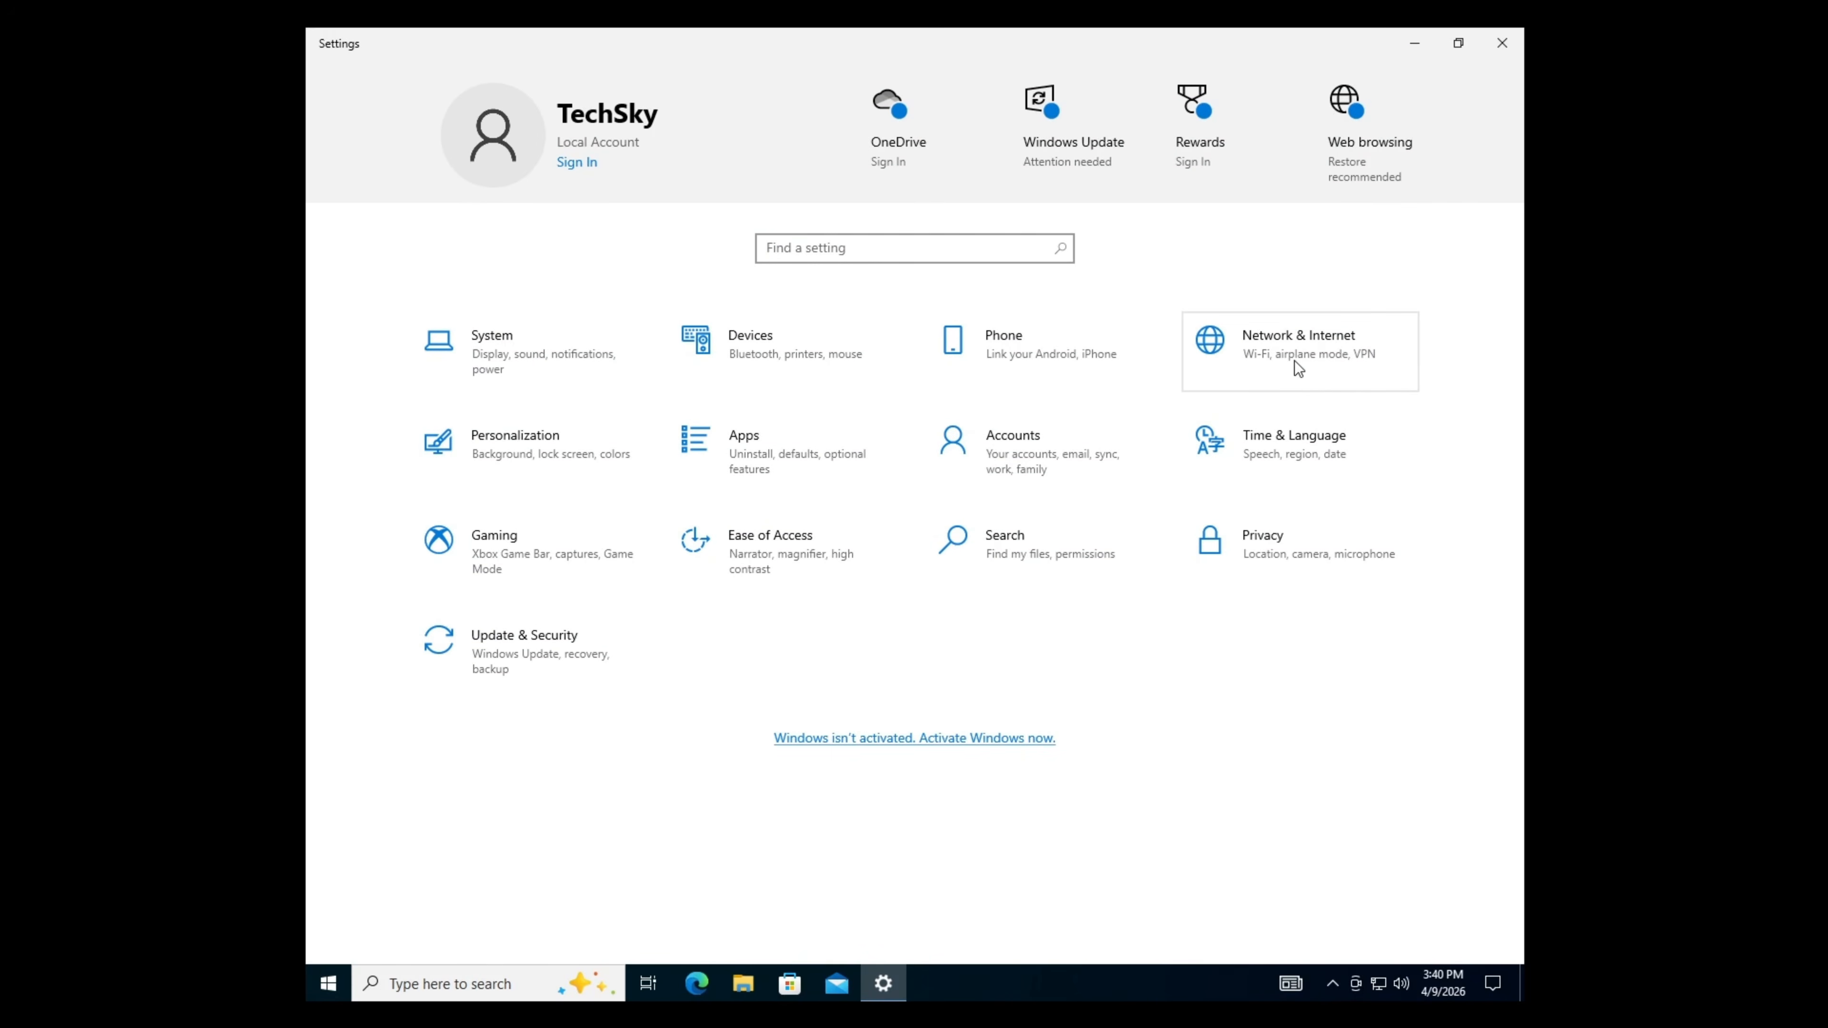
# - Open Ethernet 2 Properties in Network Connections and select Internet Protocol Version 4 (TCP/IPv4)
pyautogui.click(1294, 362)
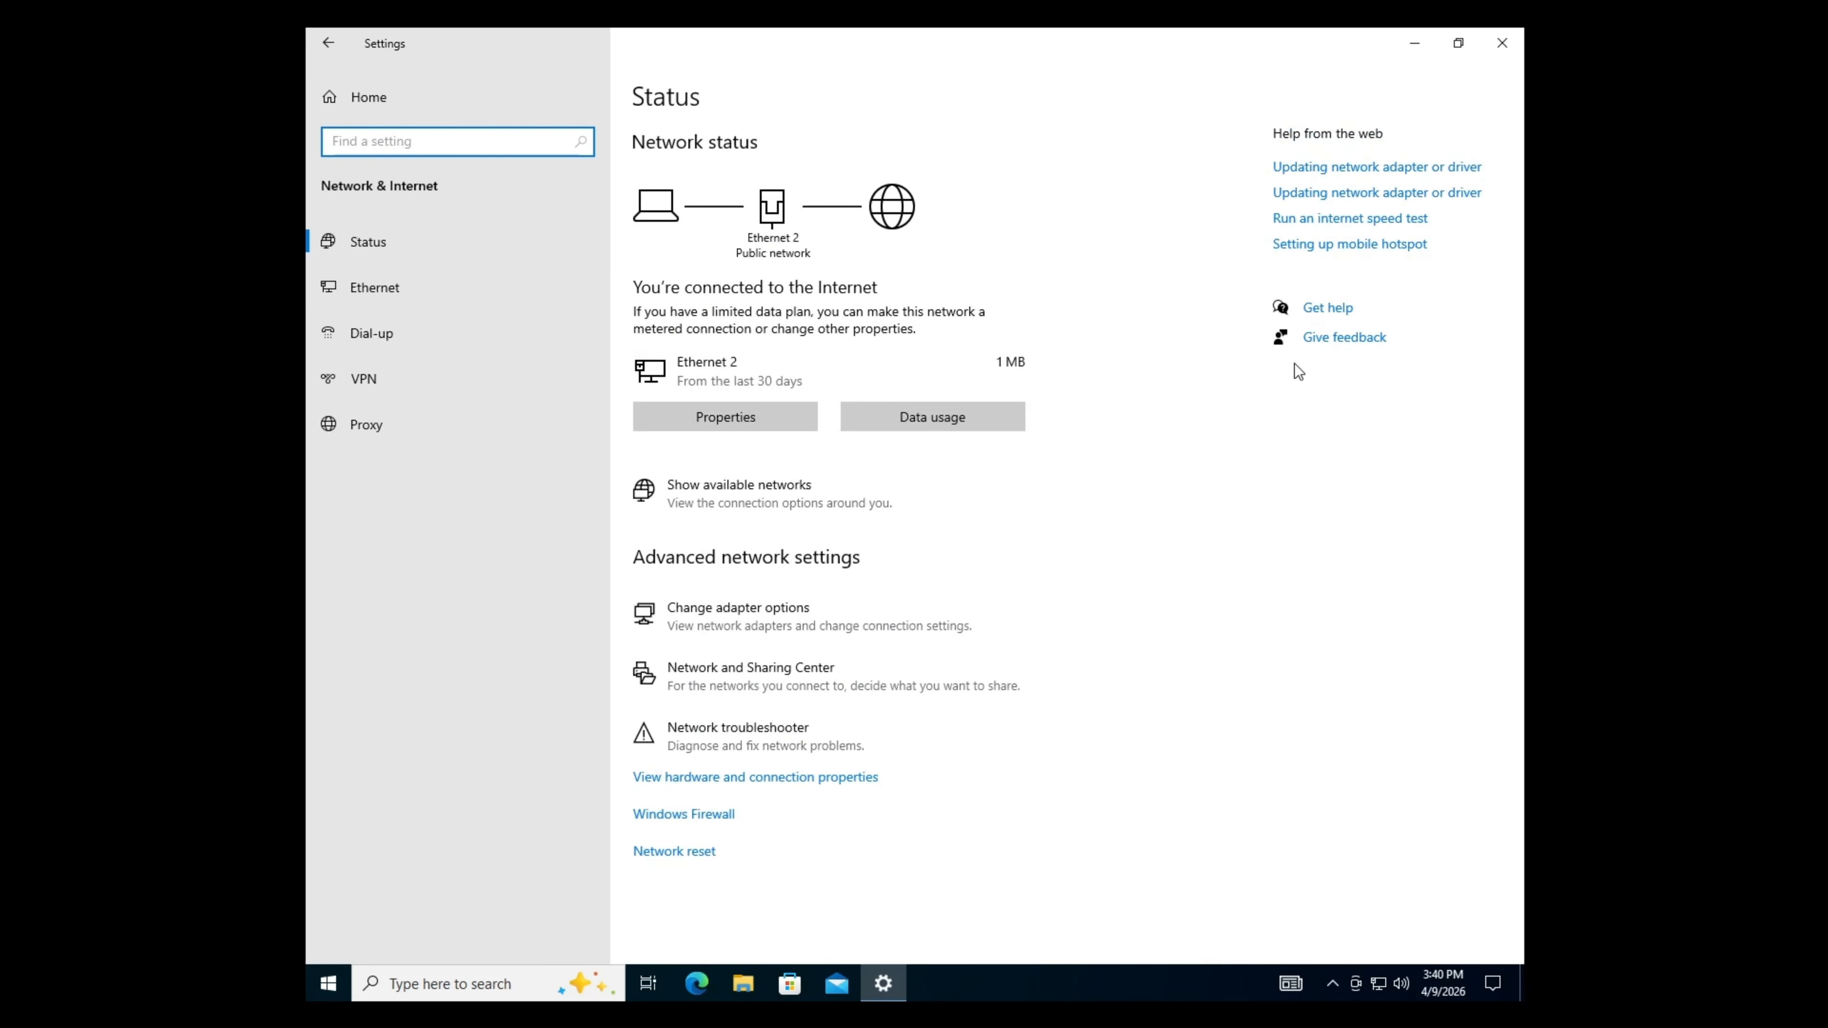
pyautogui.click(909, 639)
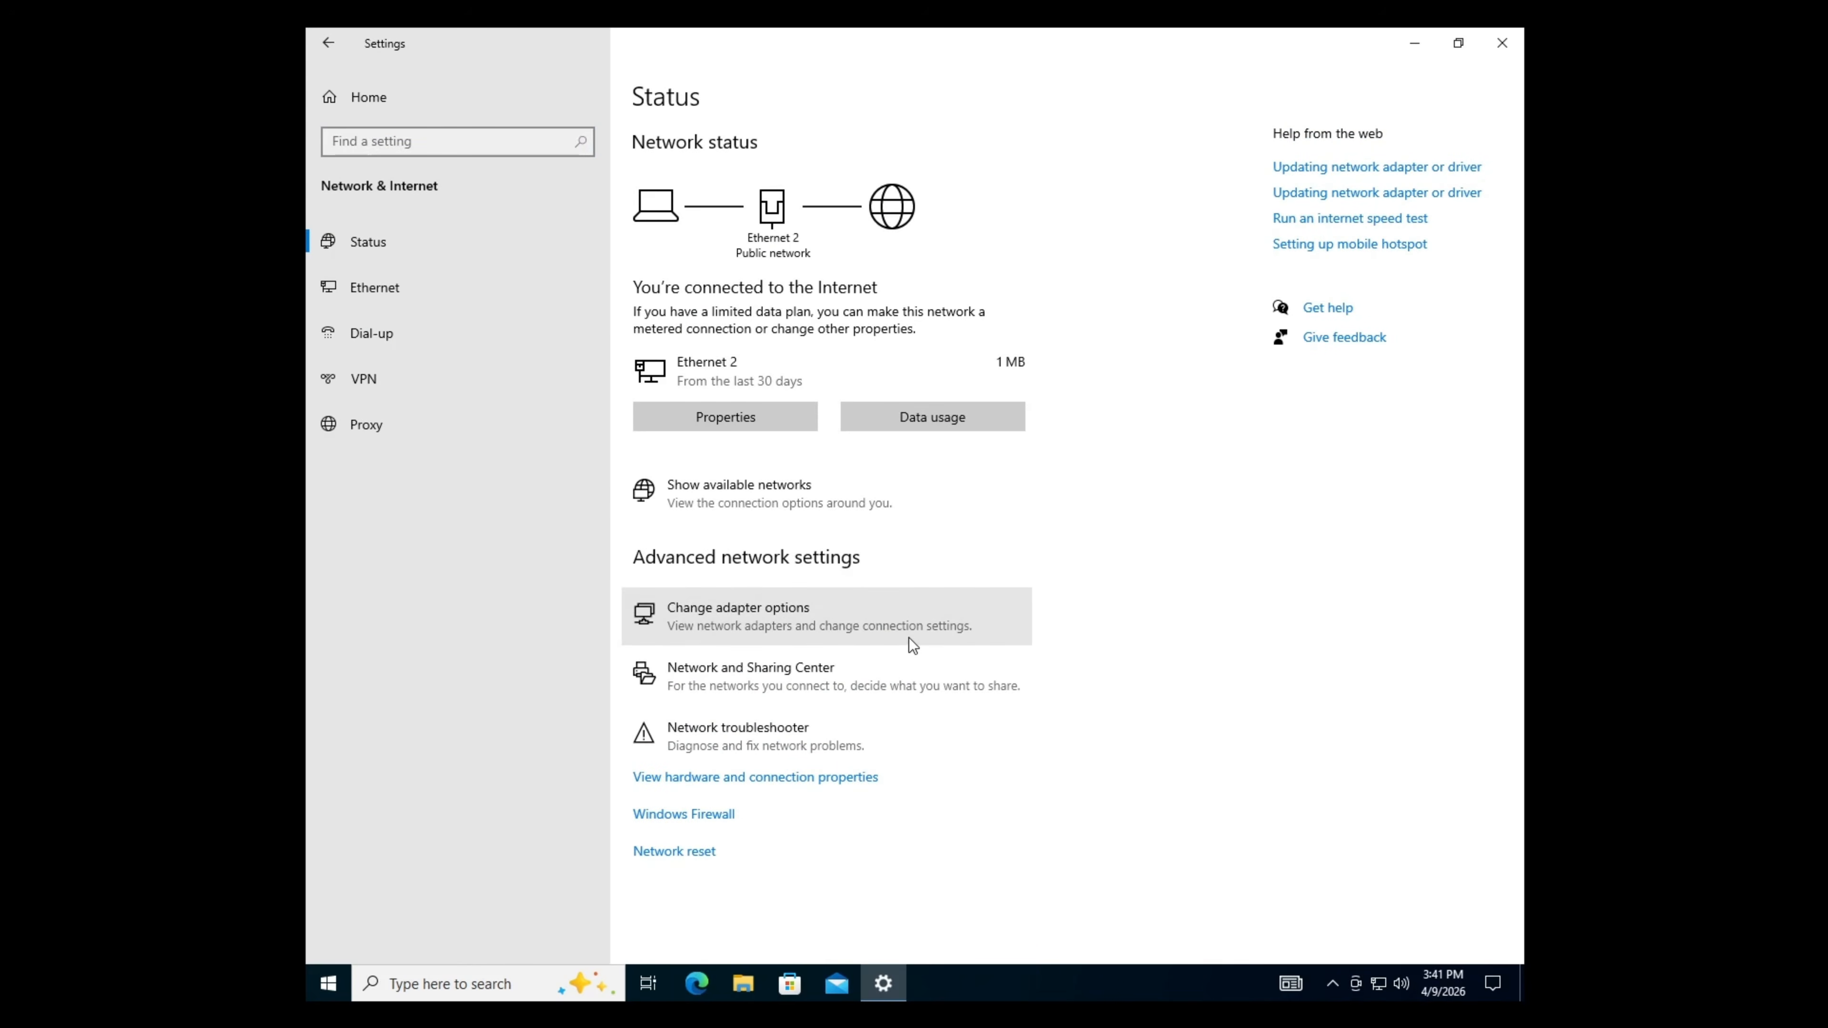
pyautogui.click(1240, 215)
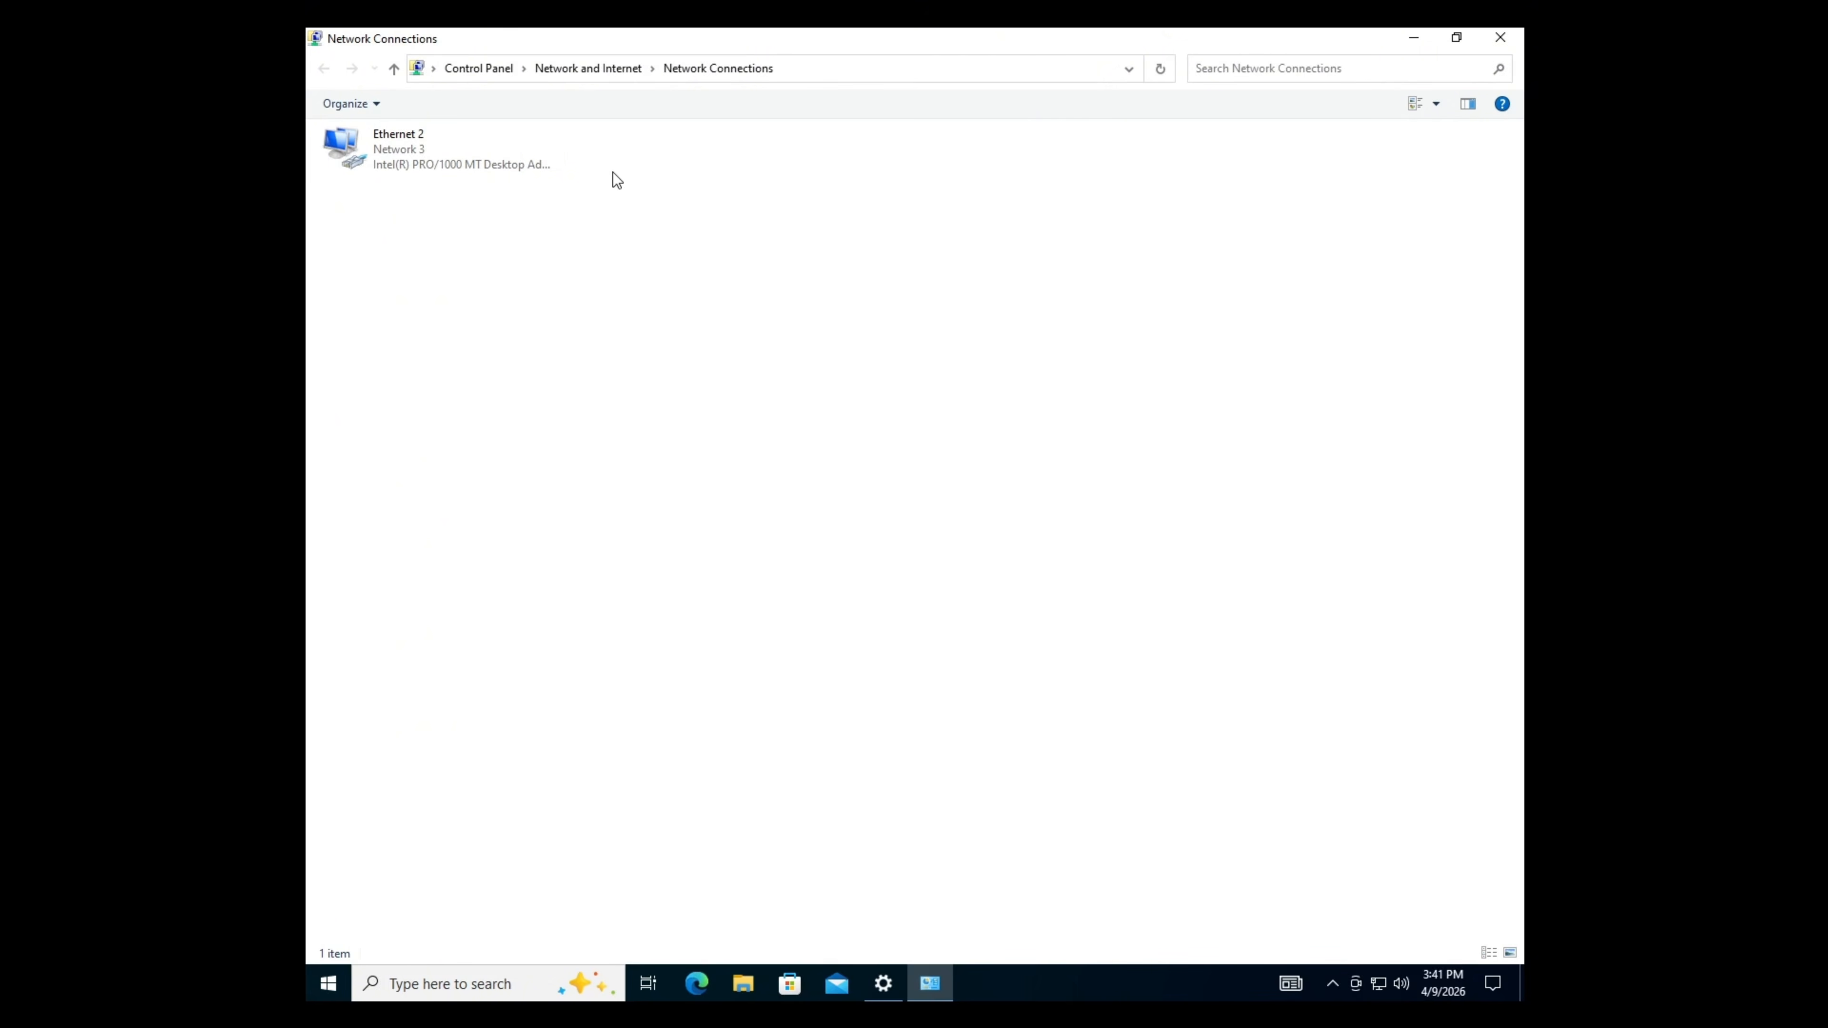
pyautogui.rightClick(545, 154)
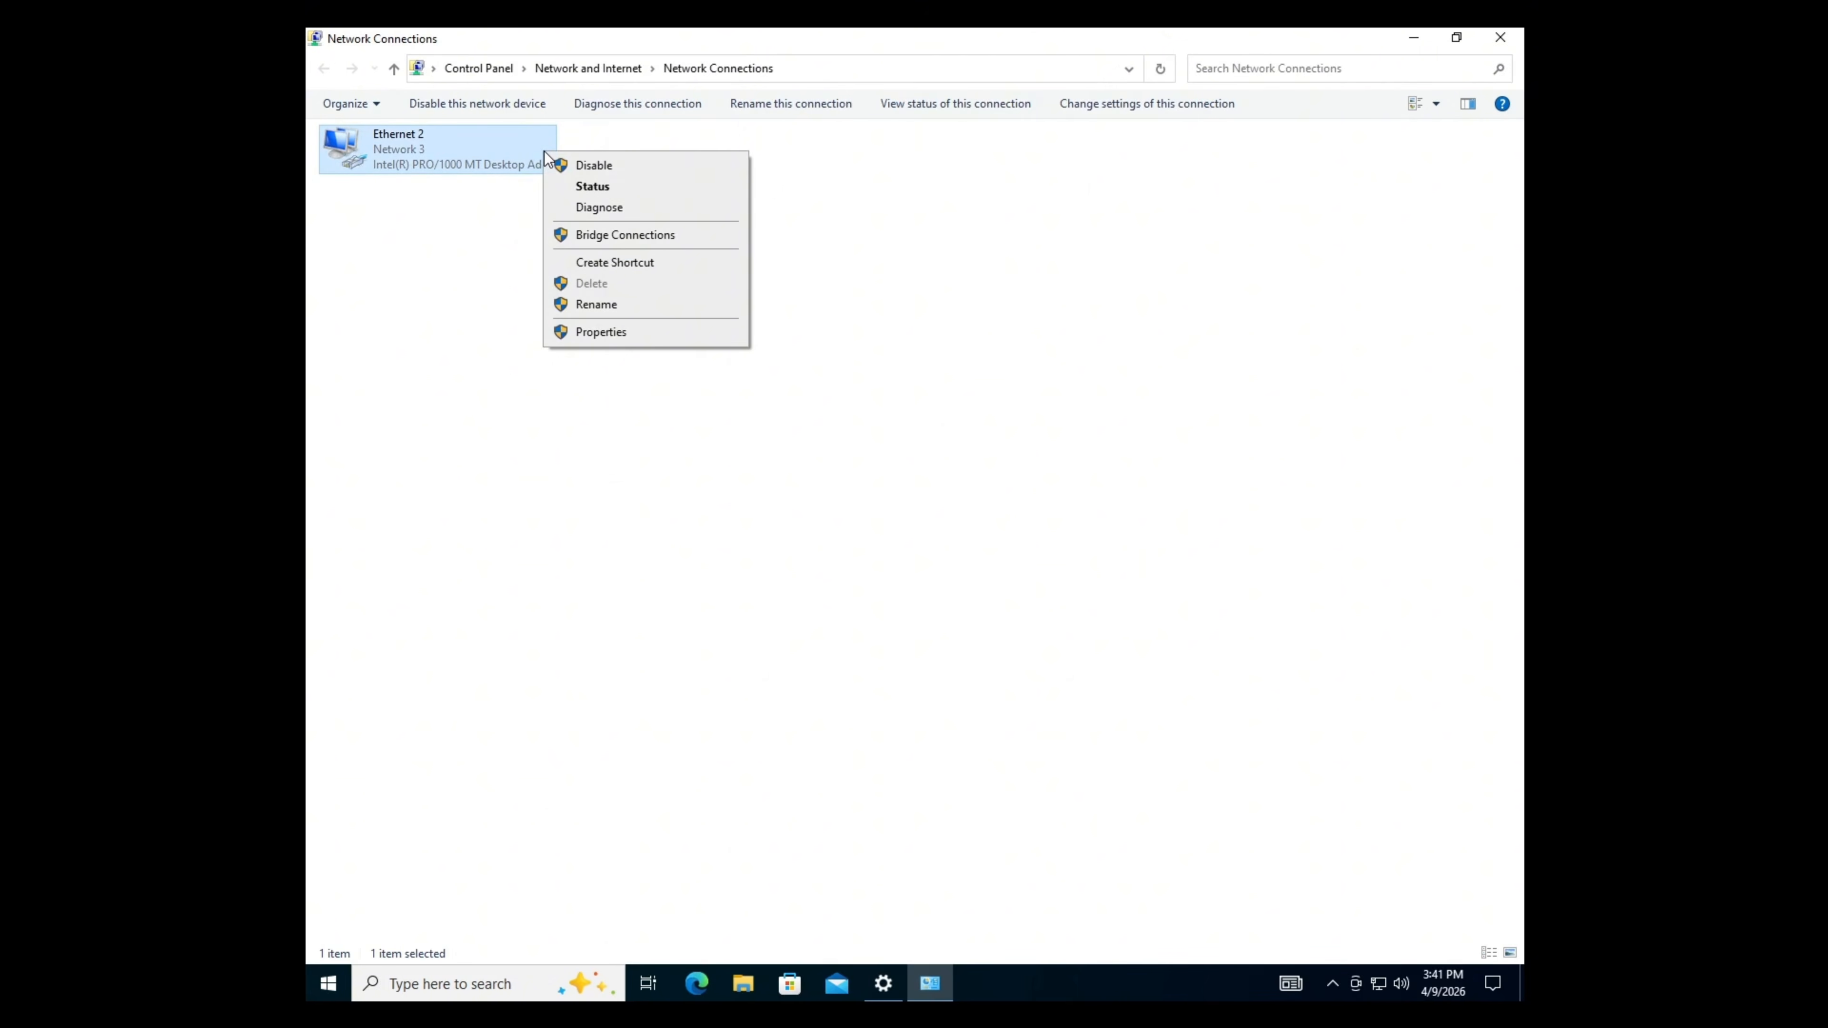
pyautogui.click(681, 331)
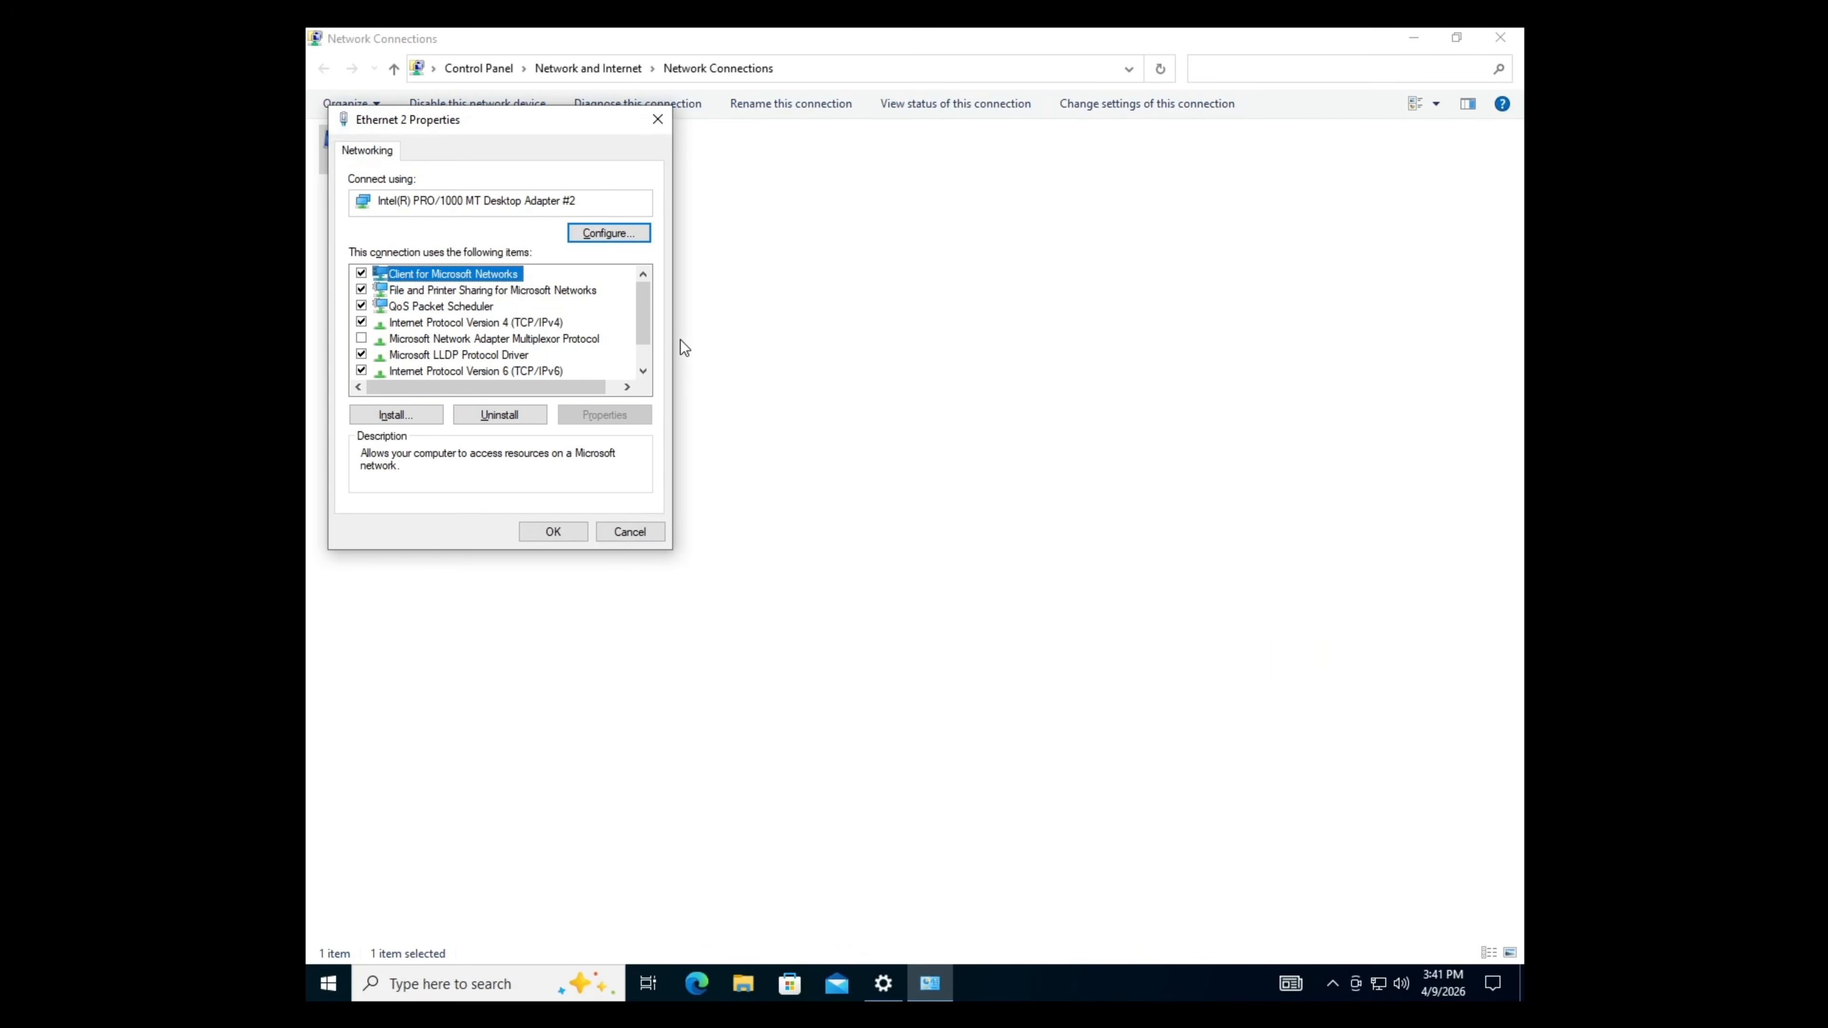
pyautogui.click(511, 323)
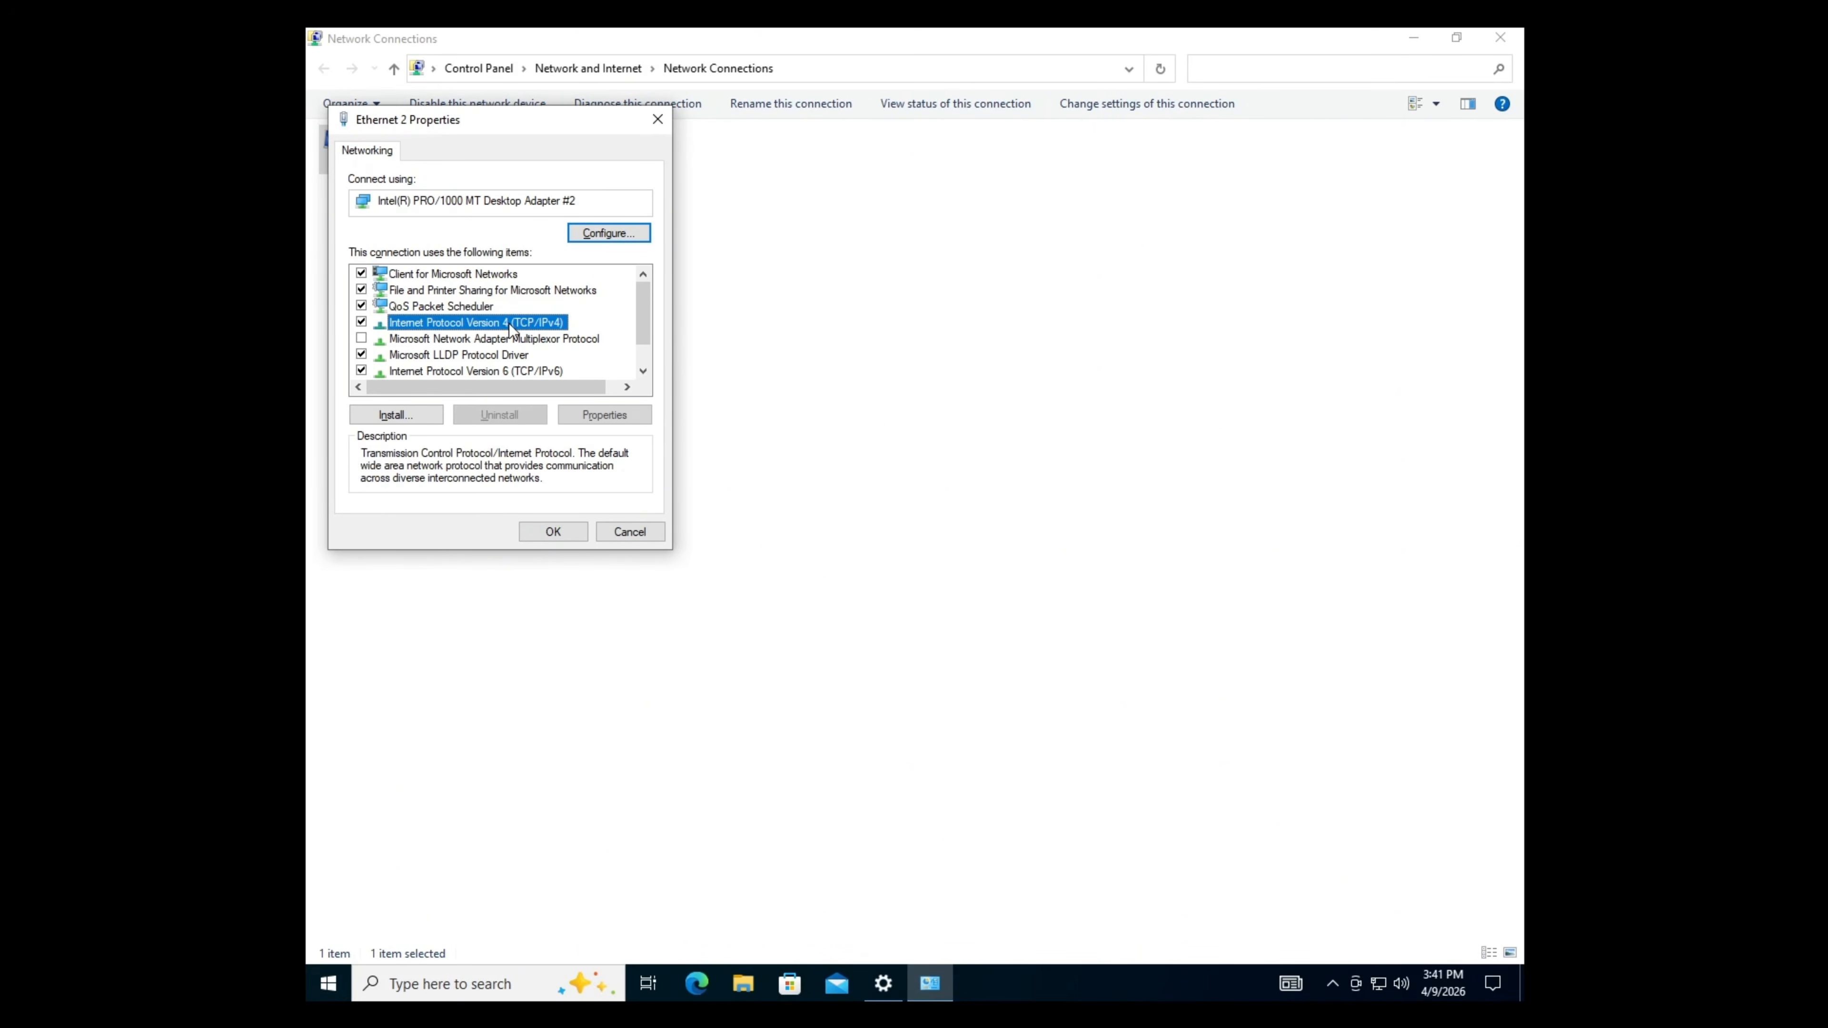
# - Give Ethernet 2 DNS servers 192.168.56.10 and 192.168.56.254, then close Network Connections
pyautogui.click(608, 415)
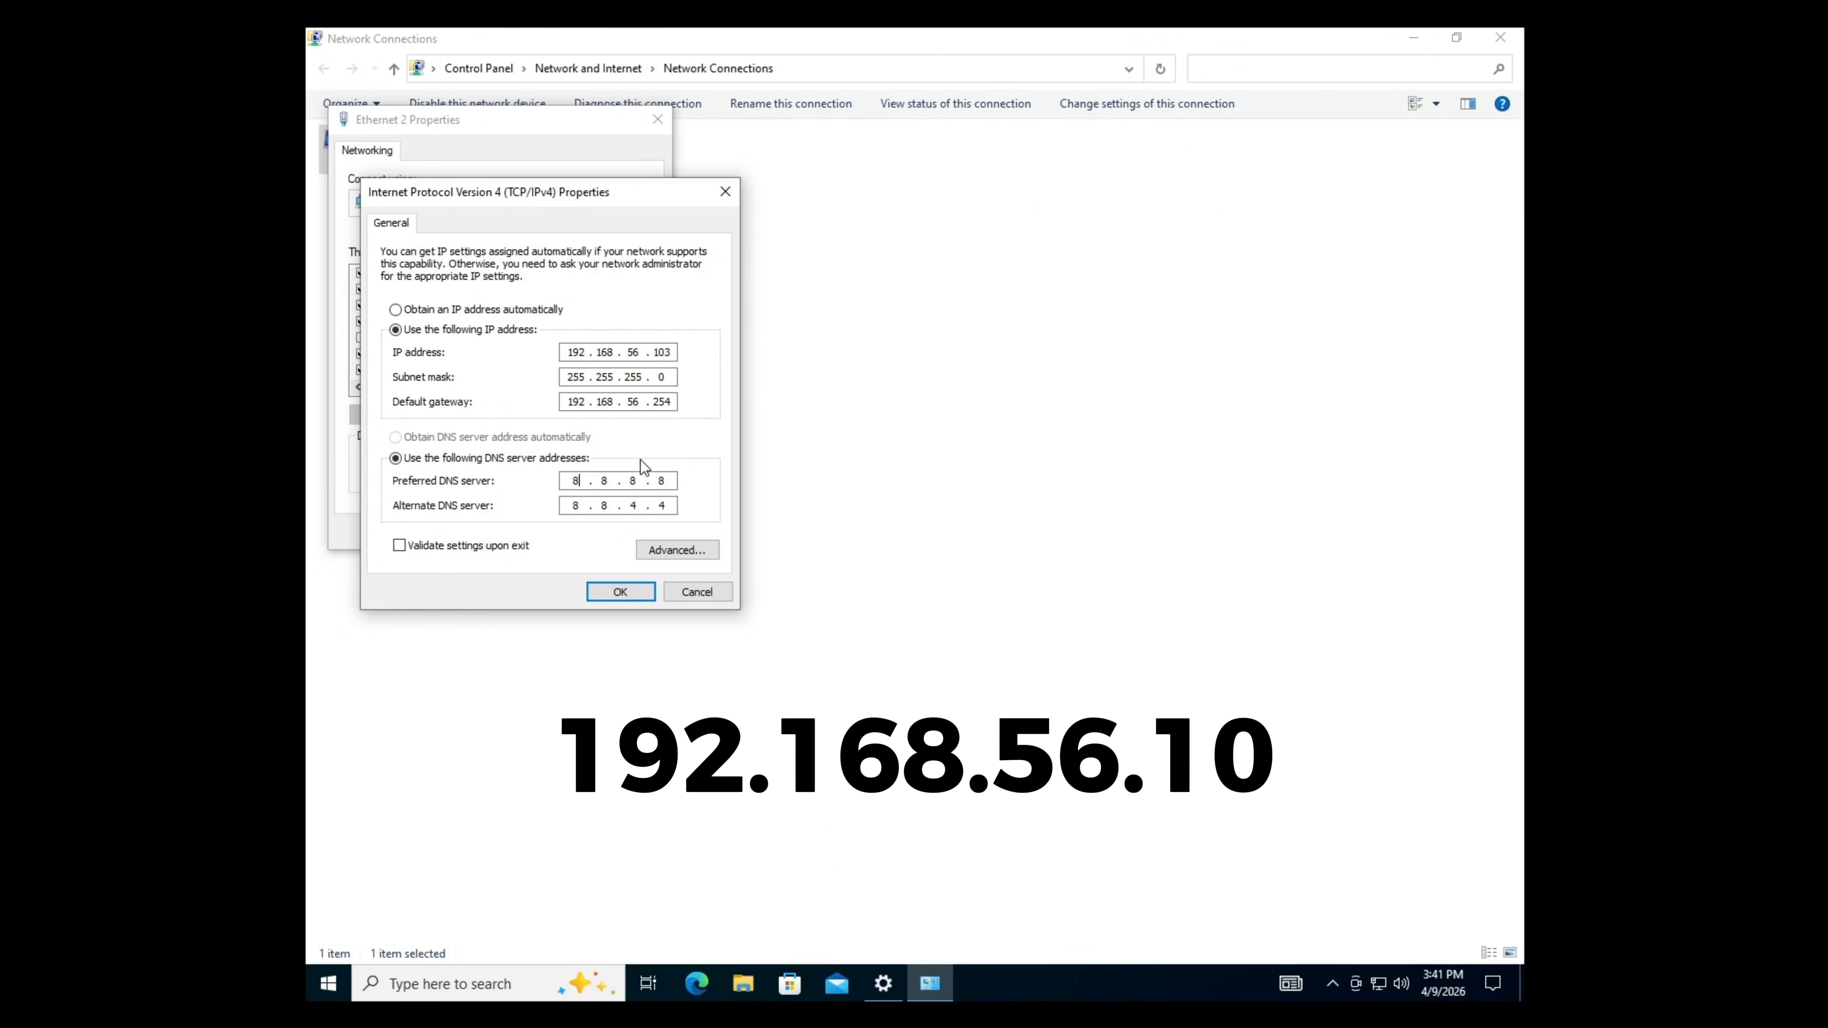
pyautogui.write('192.168.56.10')
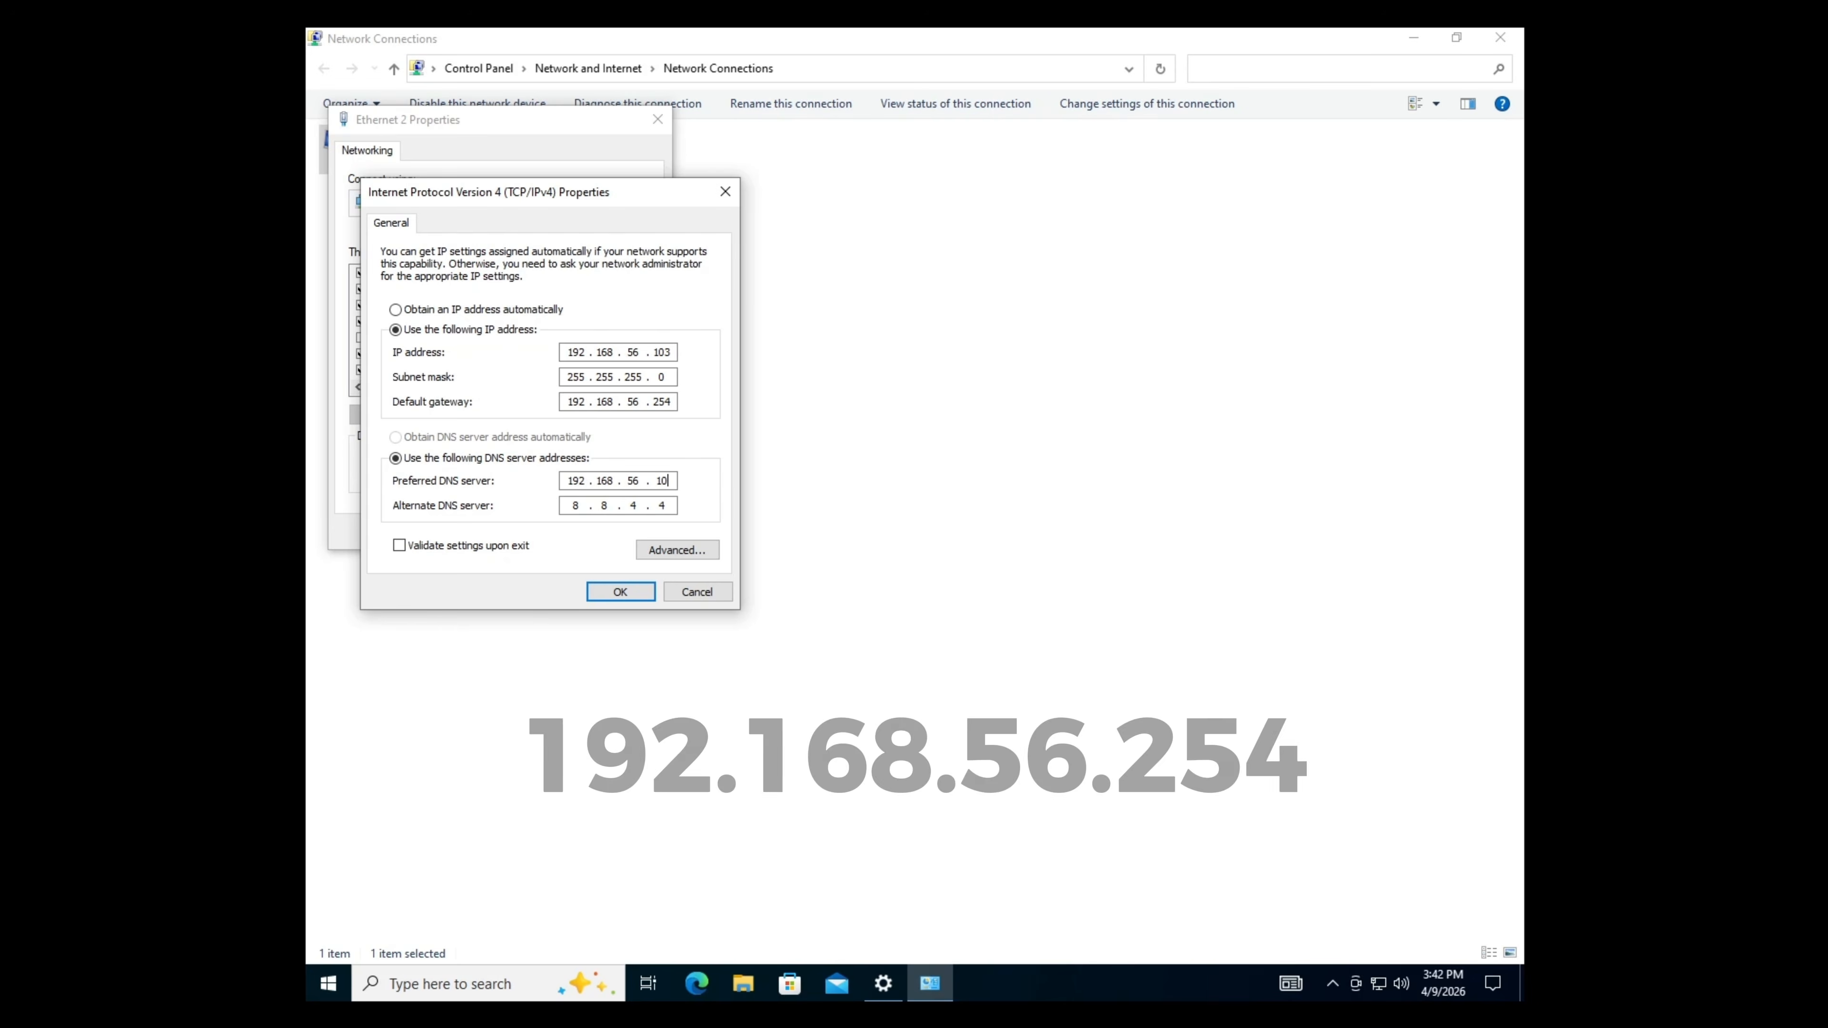
pyautogui.press('Tab')
pyautogui.write('192 . 168 . 56 . 25')
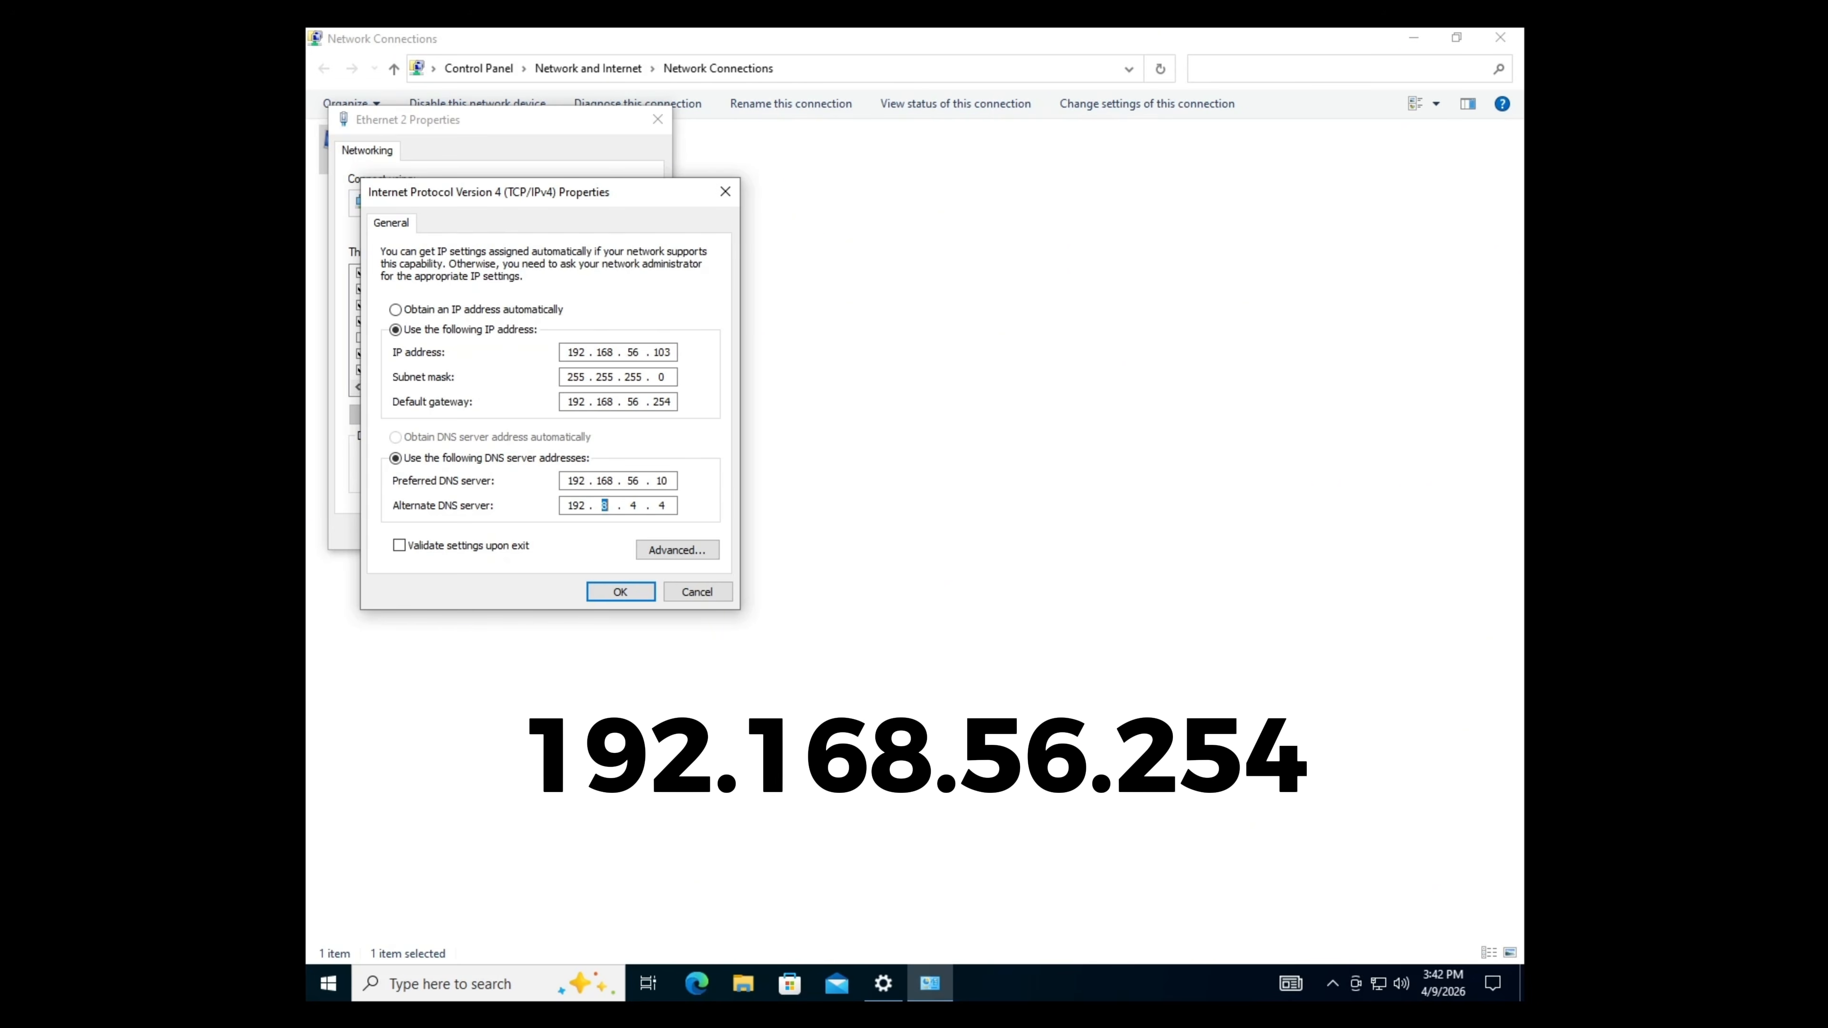
pyautogui.write('4')
pyautogui.click(636, 593)
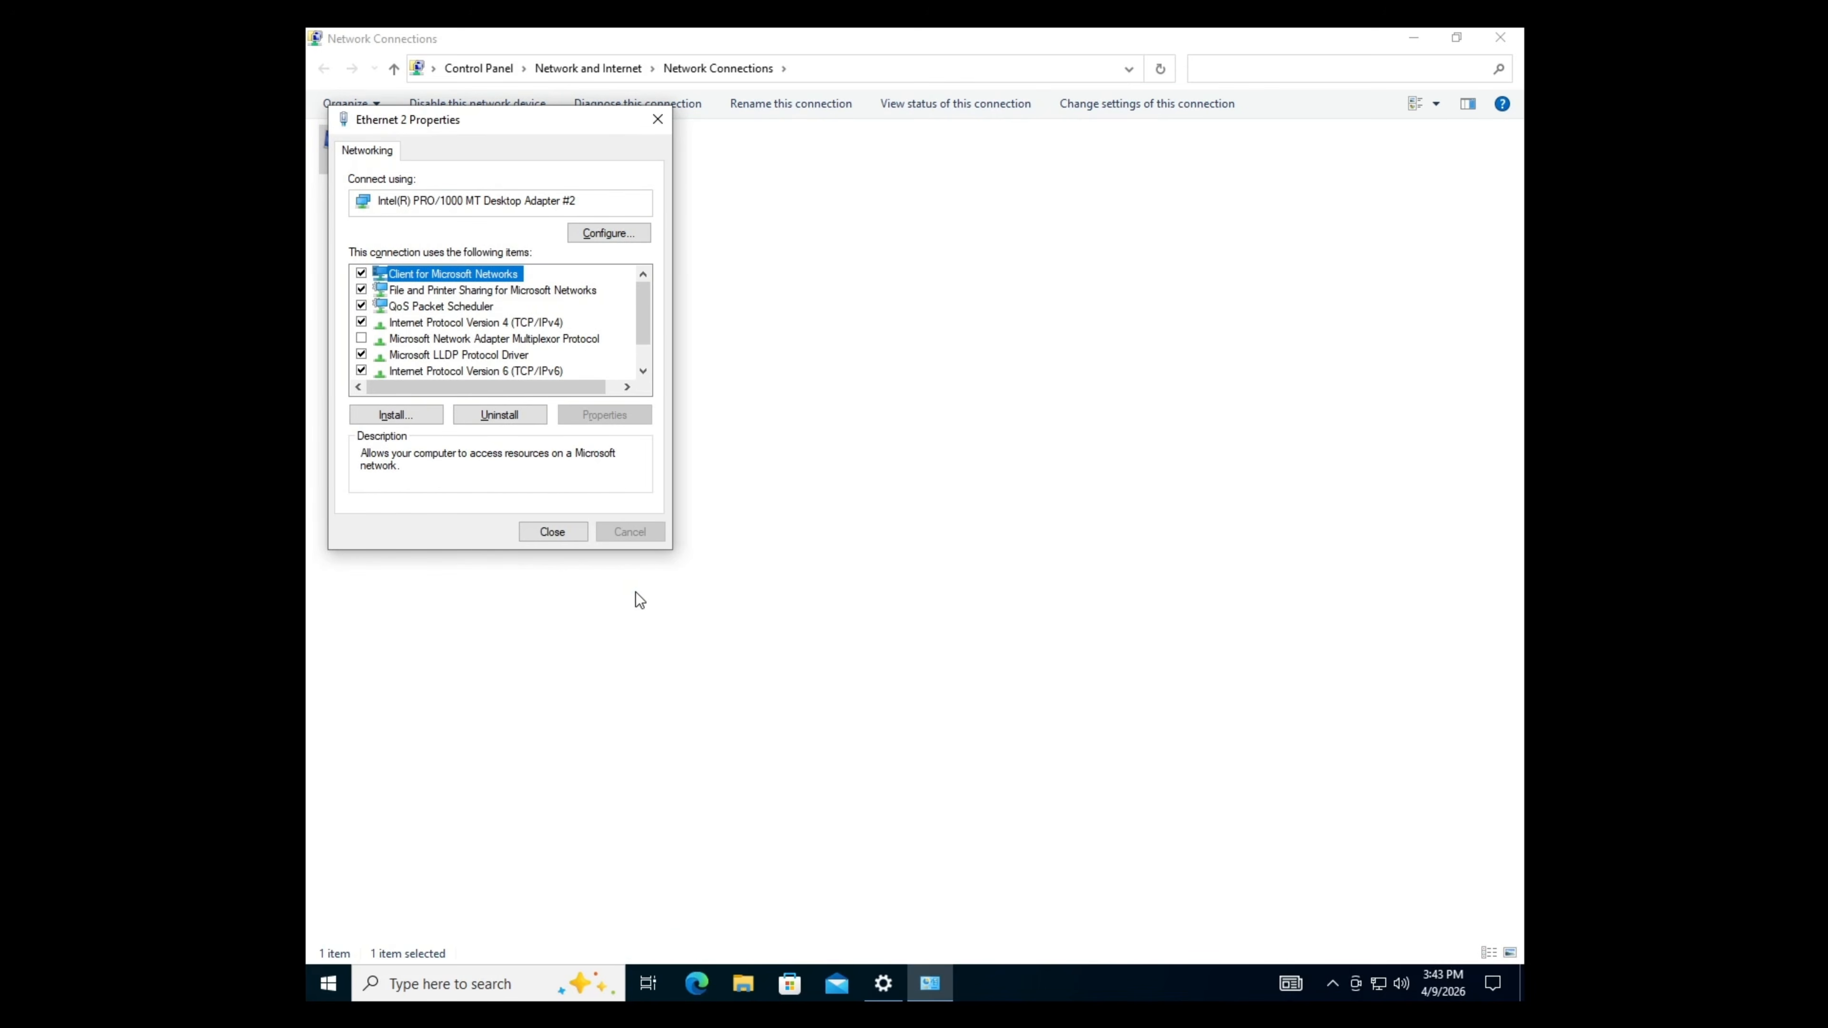
pyautogui.click(581, 539)
pyautogui.click(1500, 37)
# - Close Settings, run nslookup cdmdc.local in a maximized PowerShell, then close it
pyautogui.click(1499, 38)
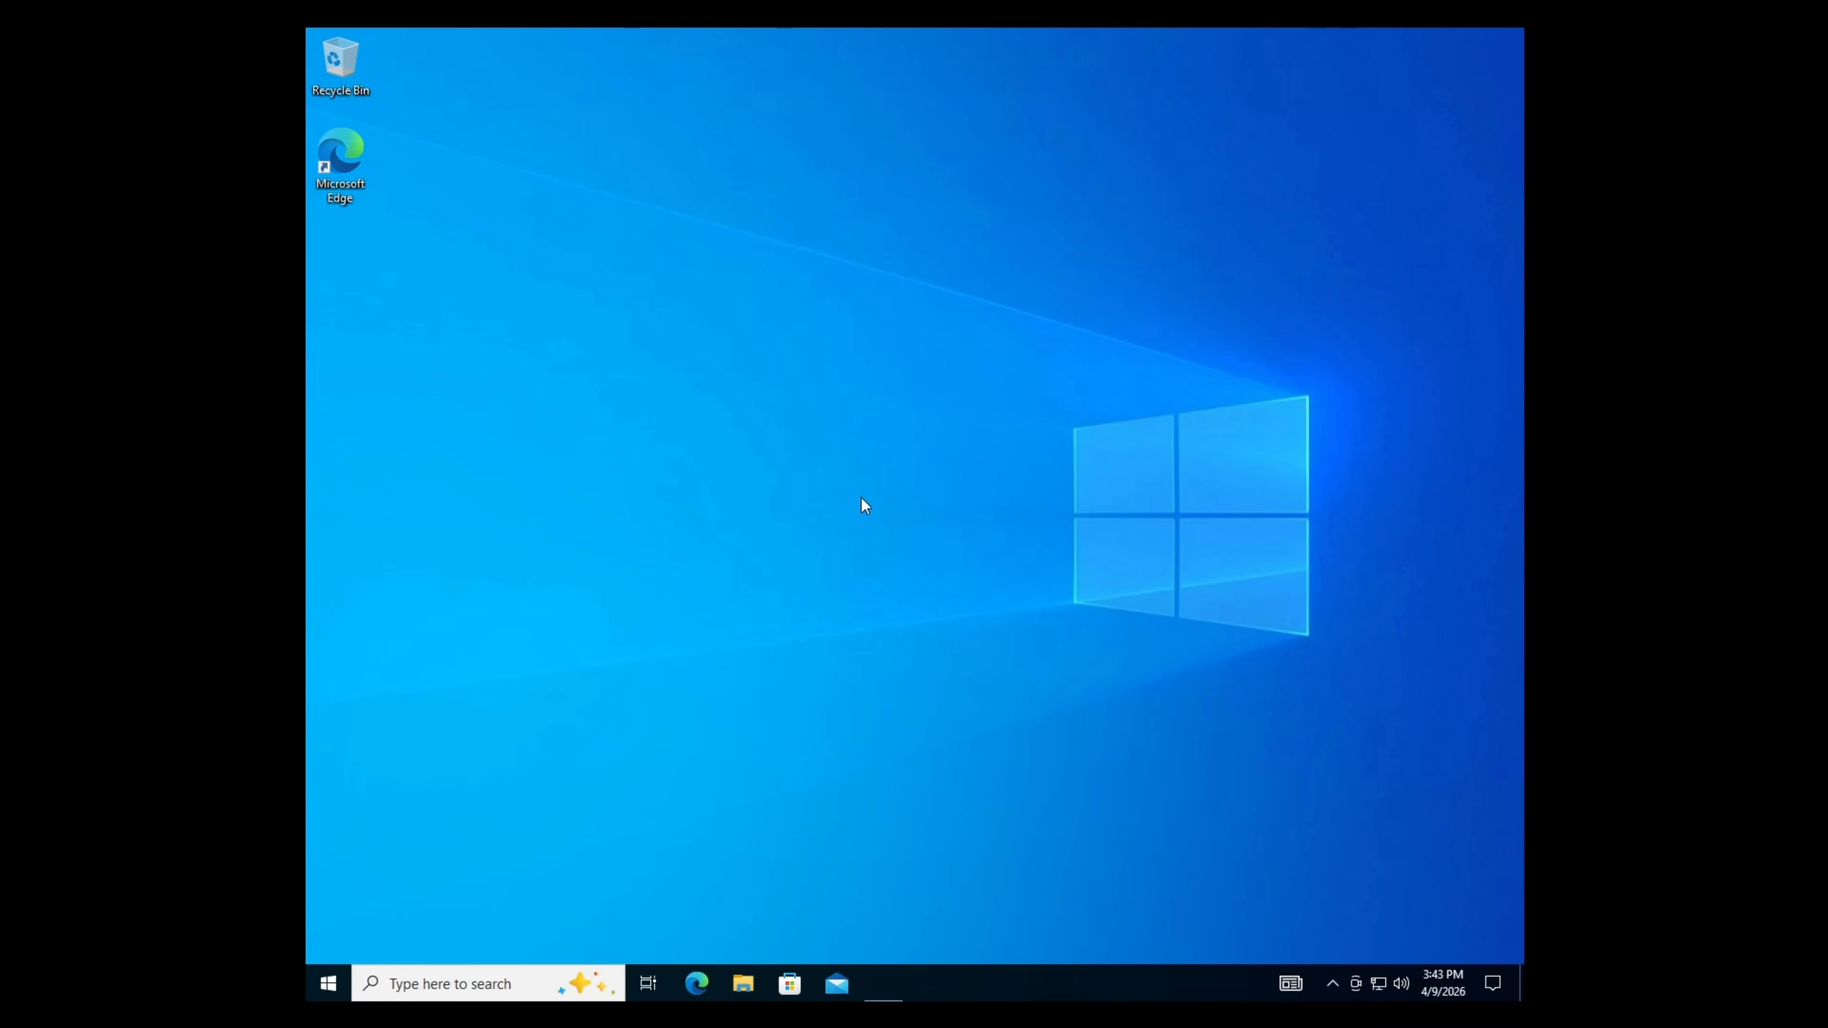
pyautogui.rightClick(331, 978)
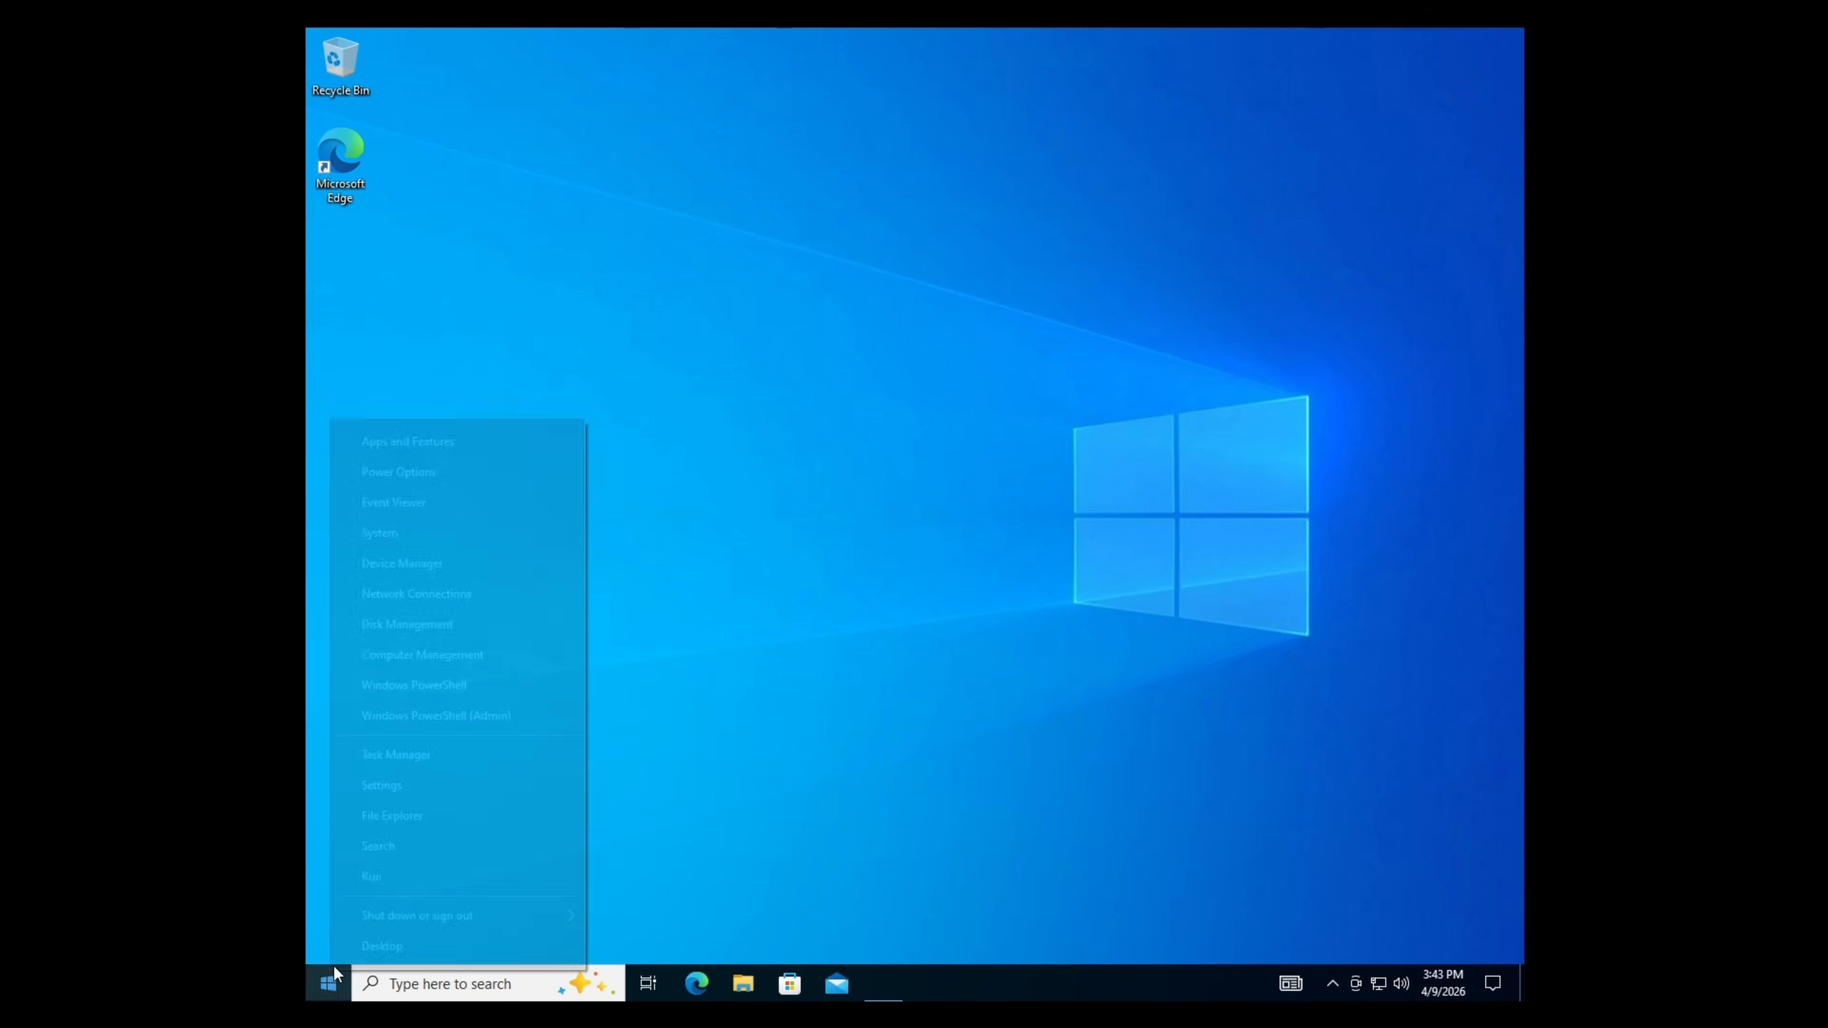
pyautogui.click(489, 686)
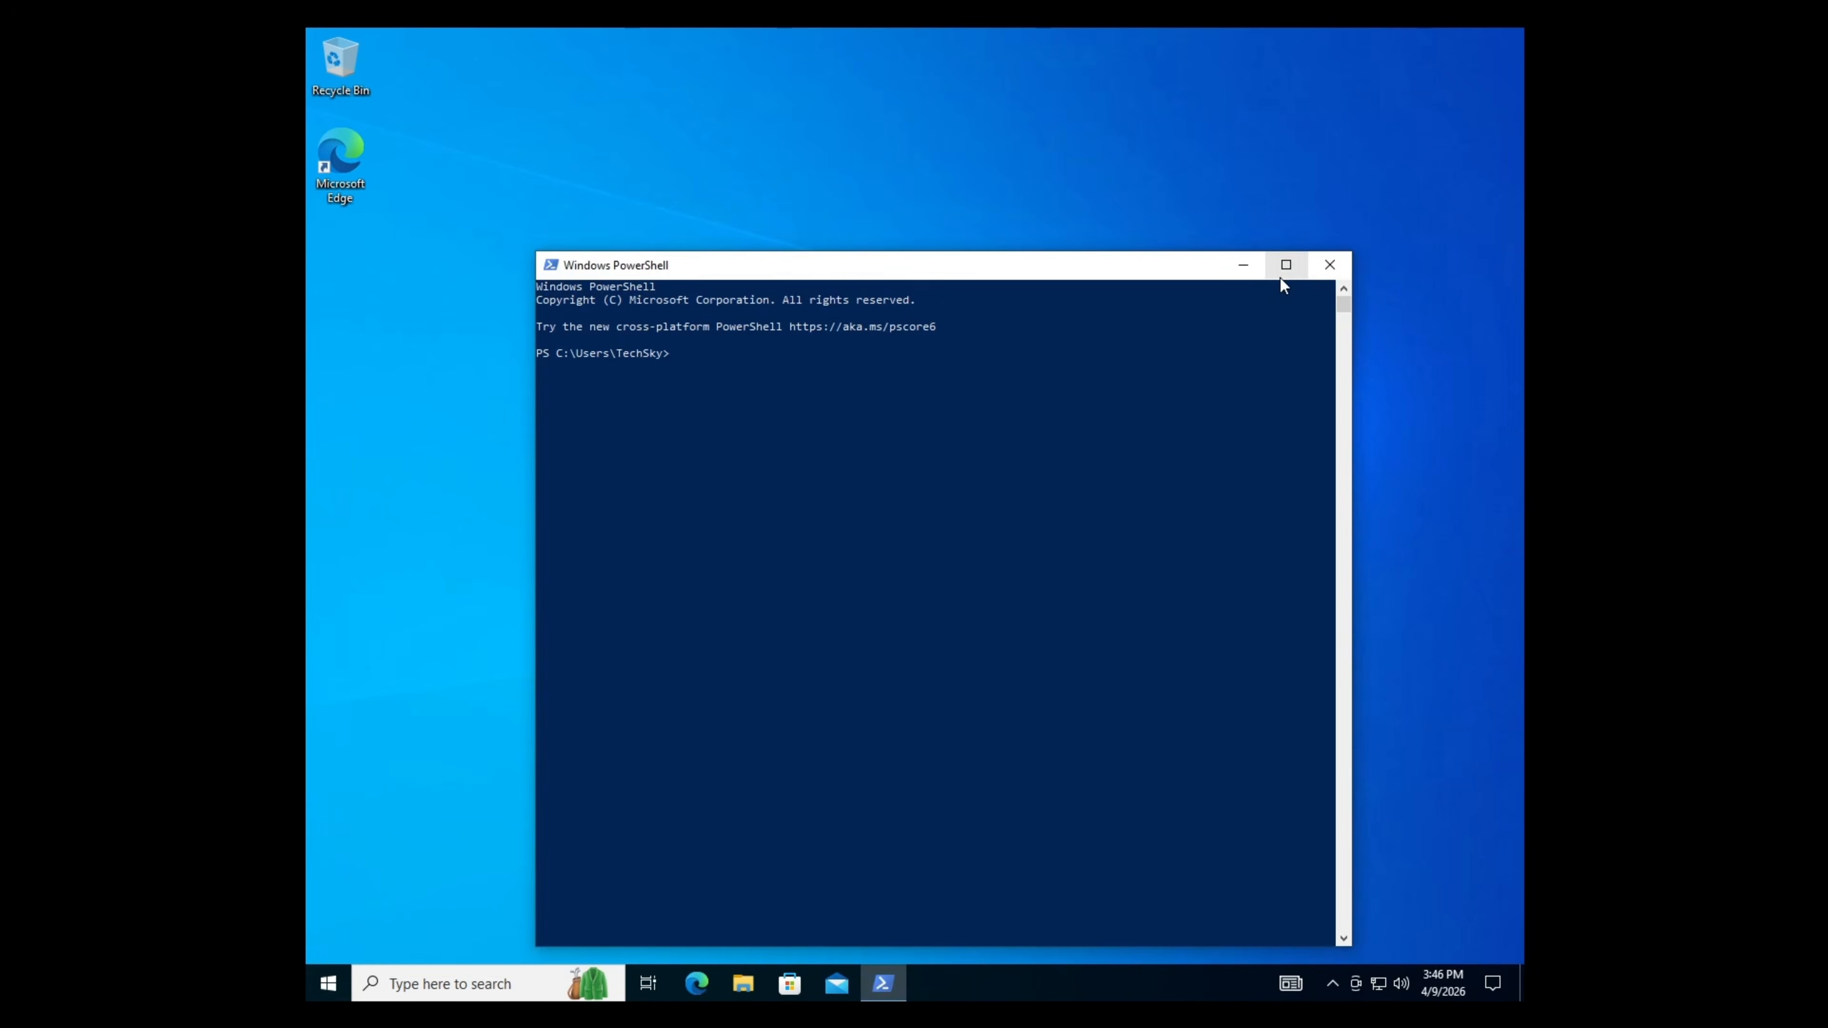
pyautogui.click(1280, 278)
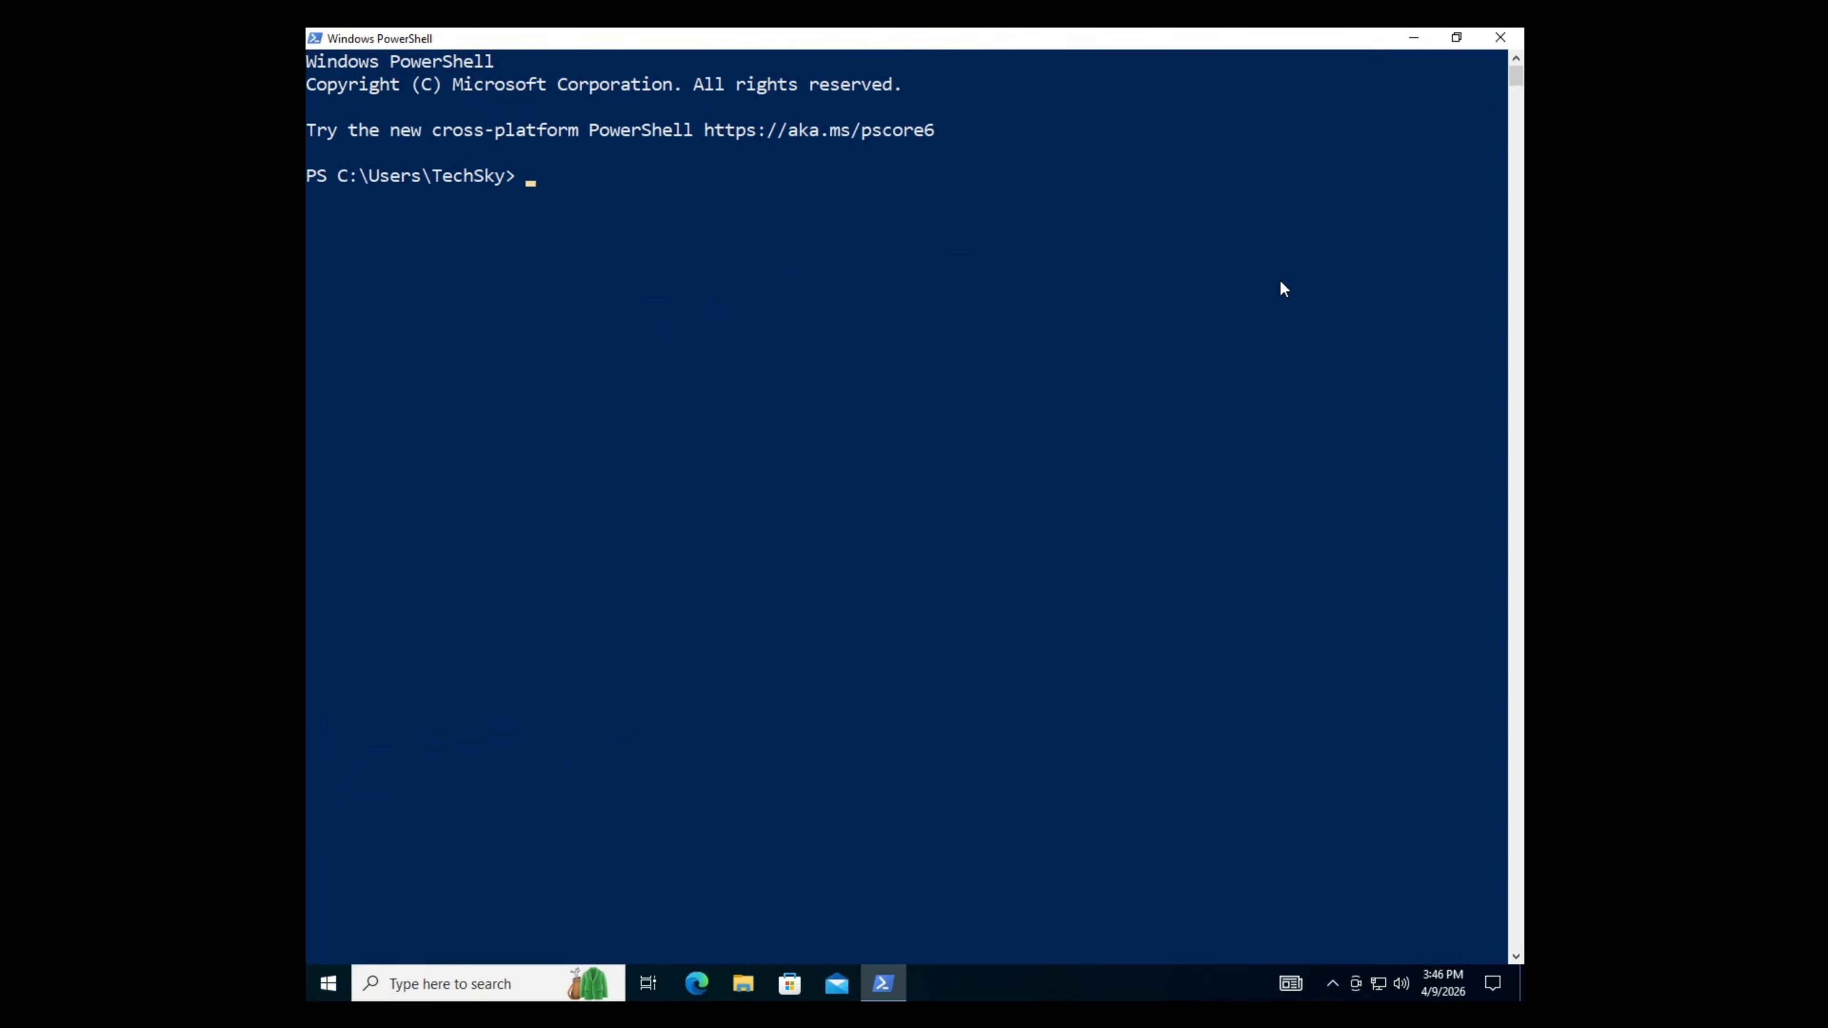
pyautogui.write('nslookup cdmdc.local')
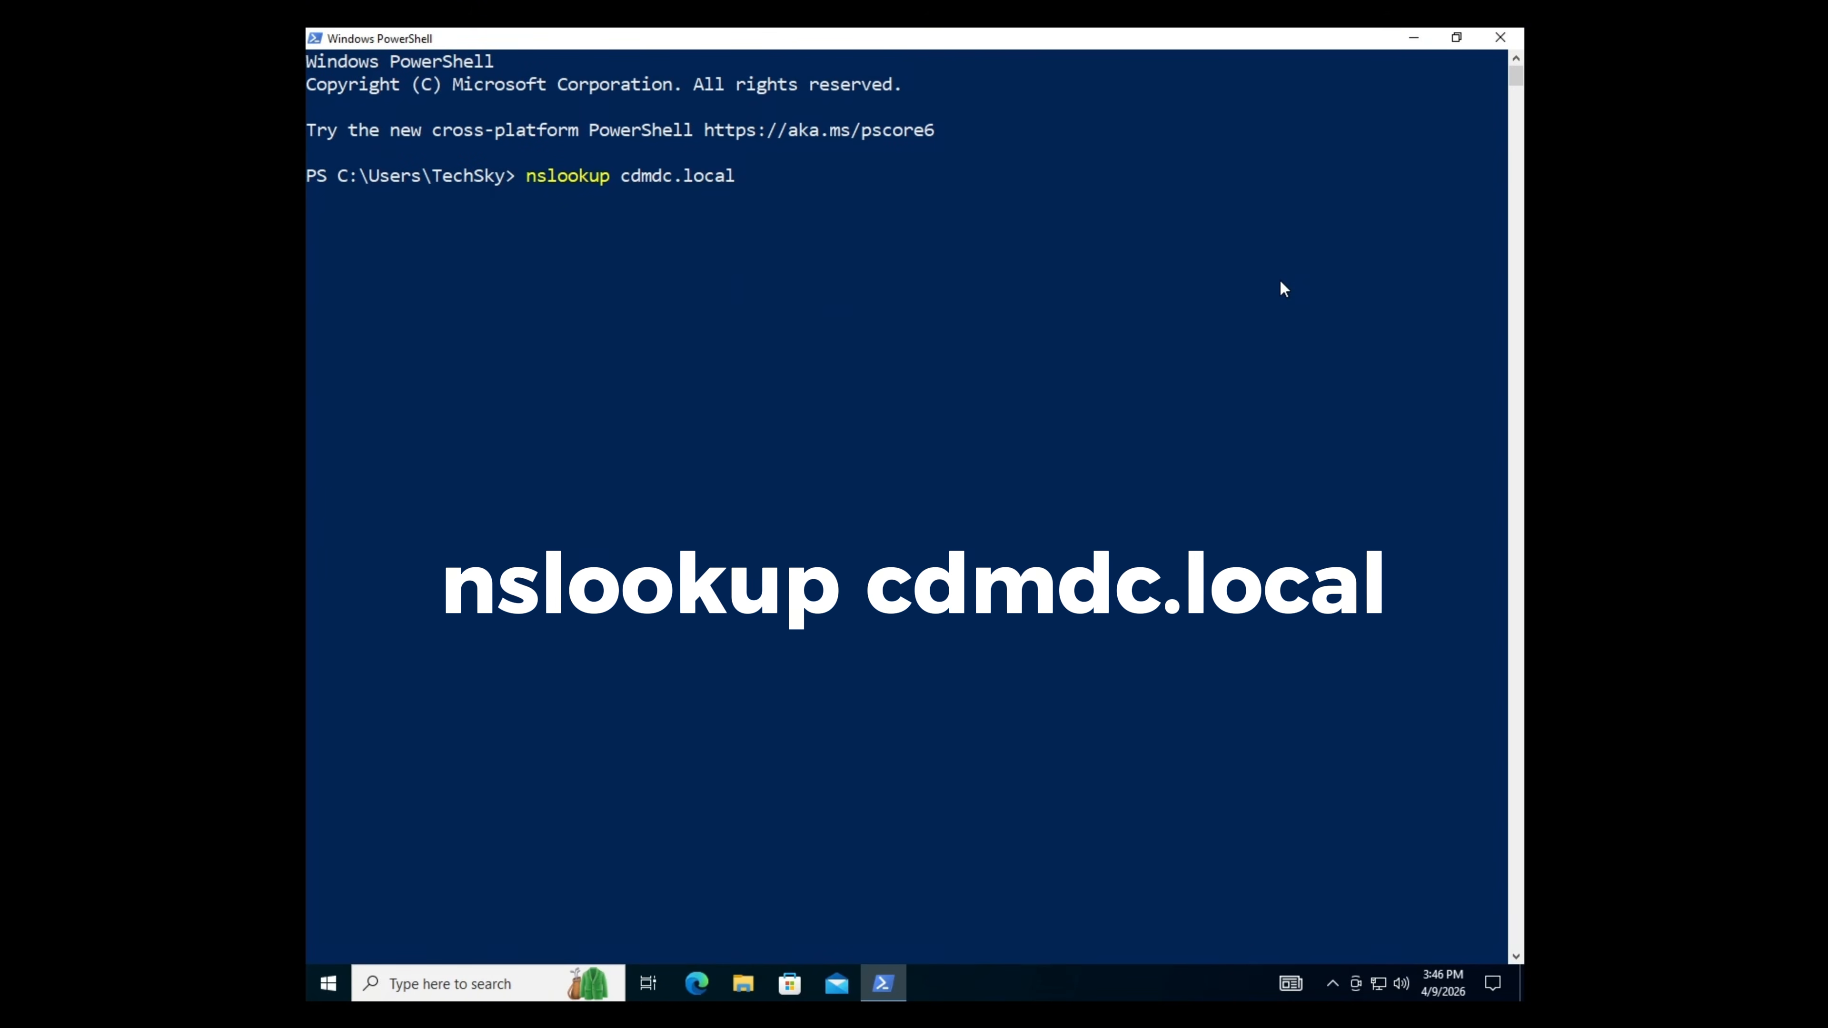
pyautogui.press('Return')
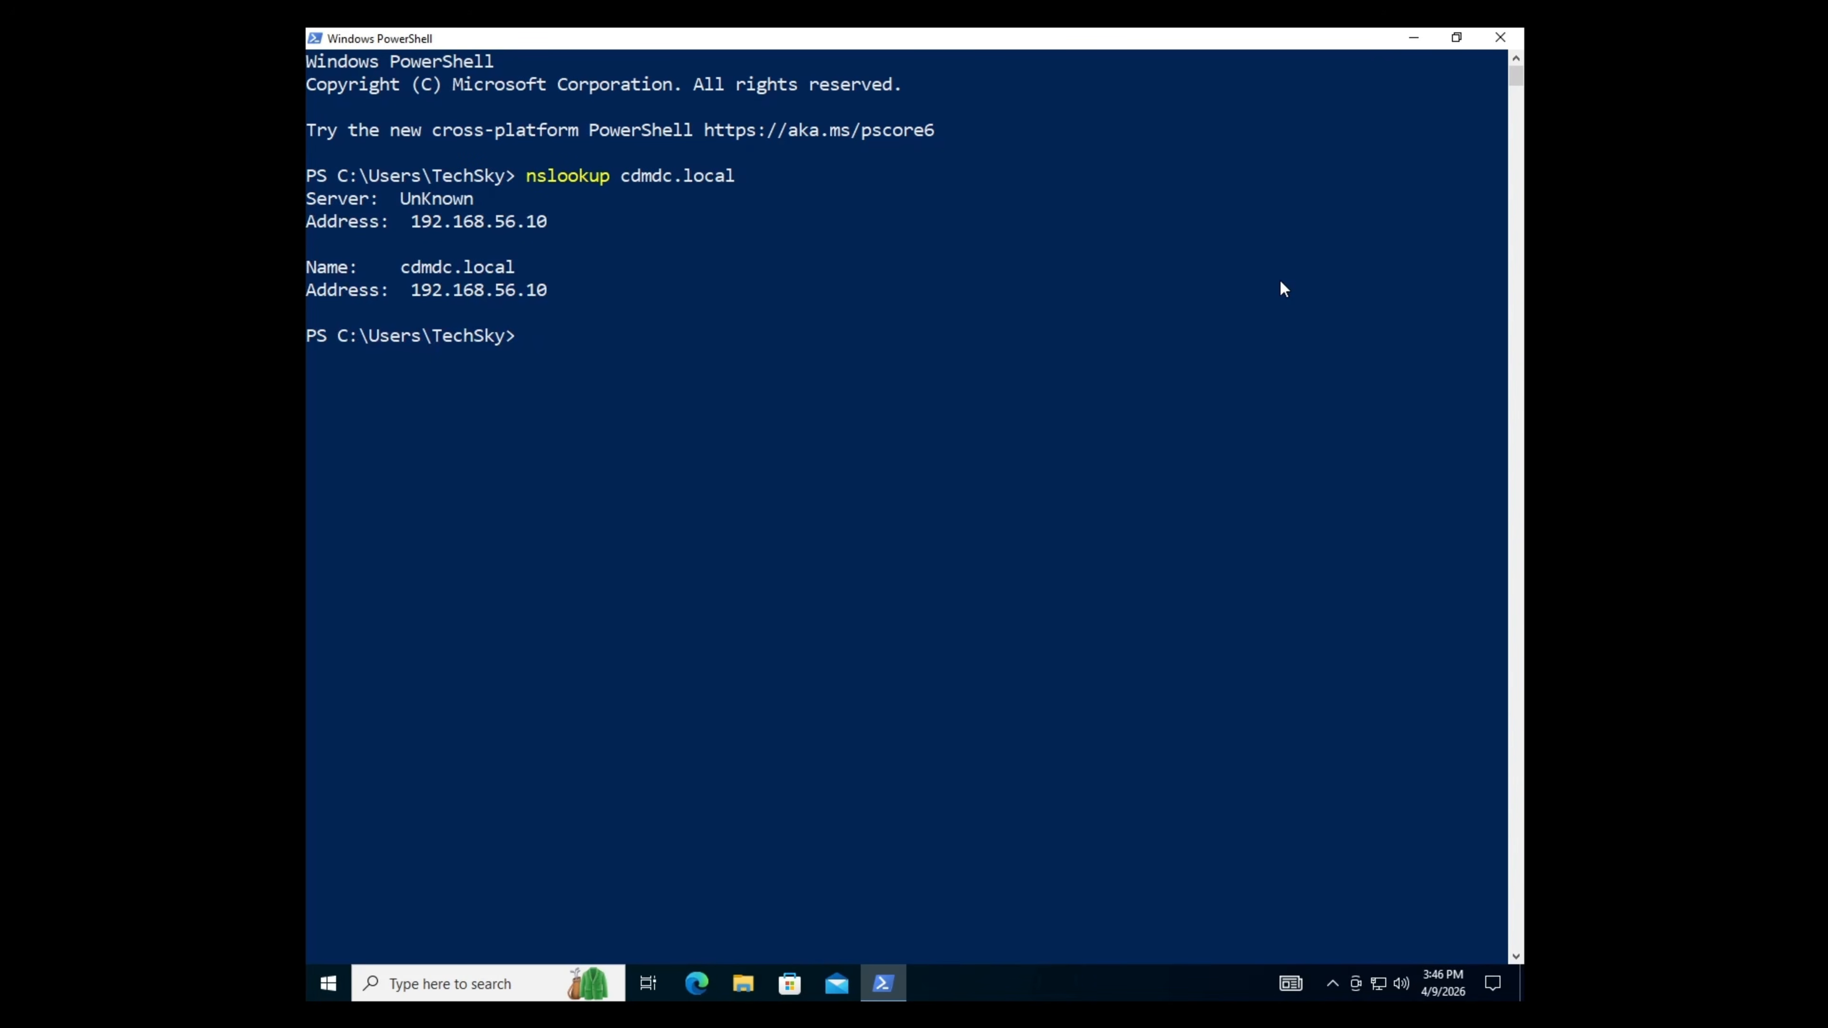
pyautogui.click(1500, 38)
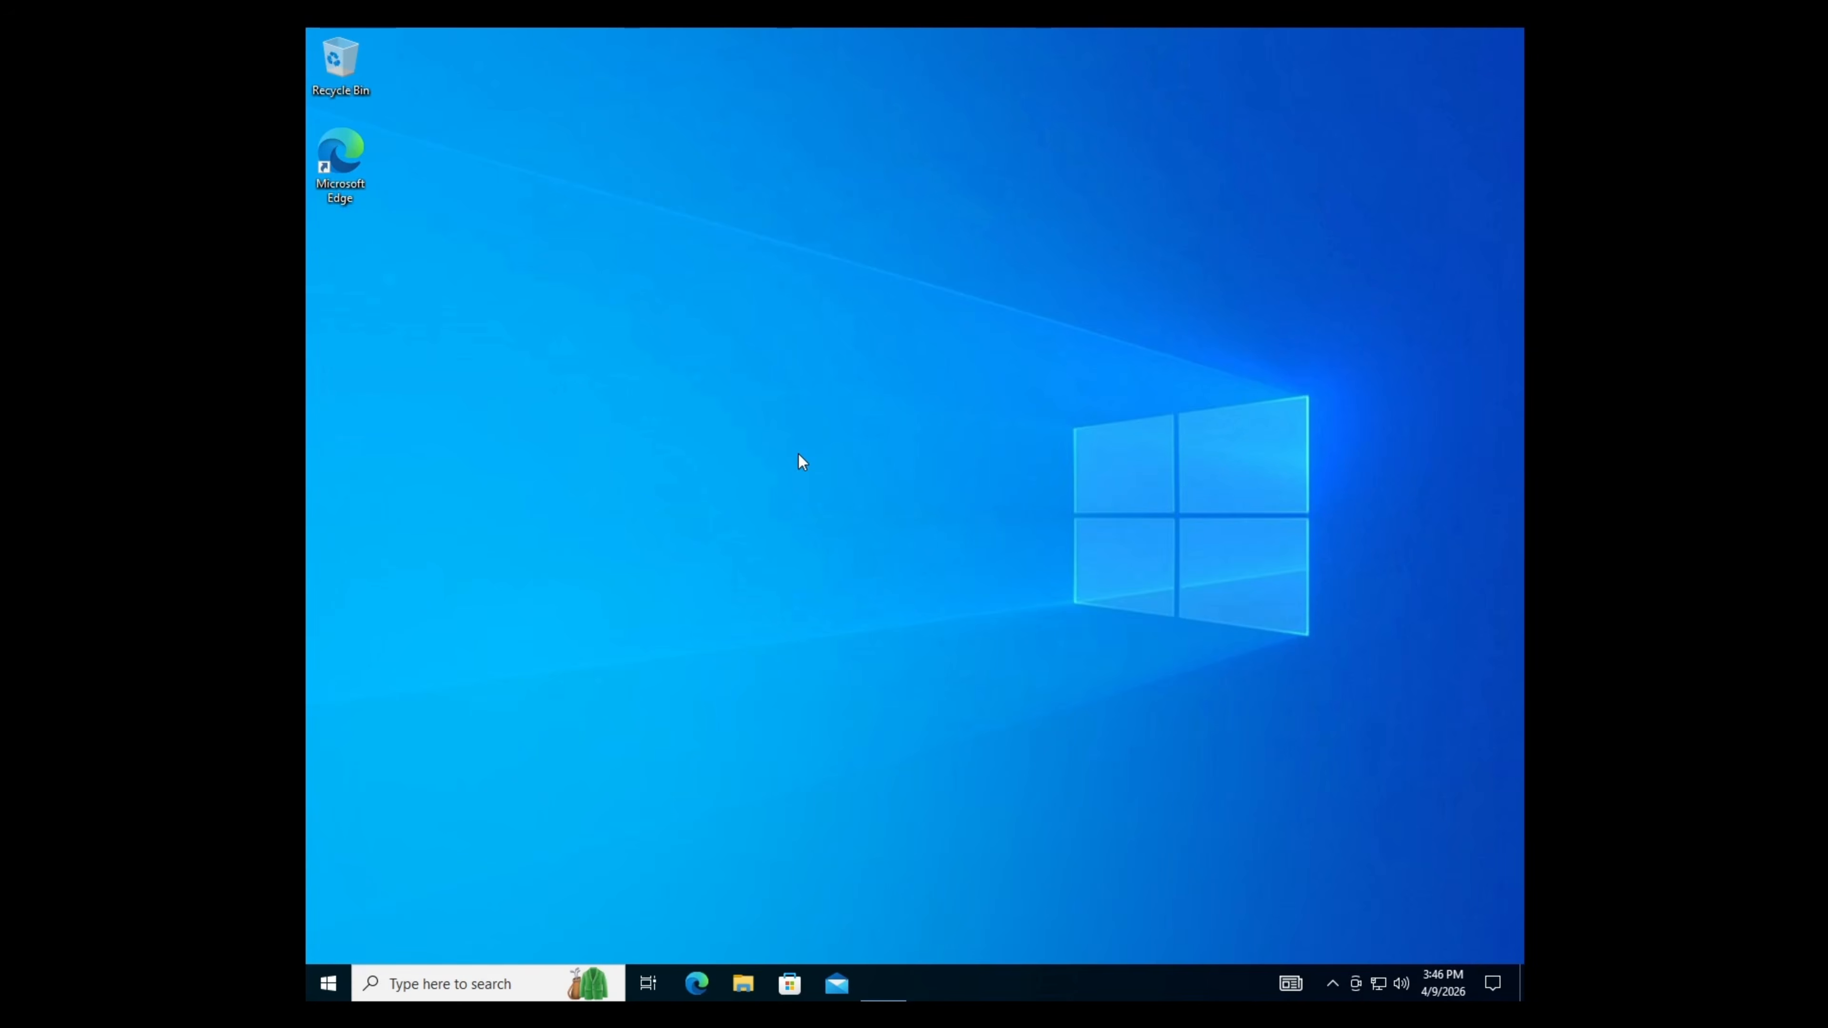
# - Open System Properties via Advanced system settings, approving elevation, on the Computer Name tab
pyautogui.rightClick(331, 977)
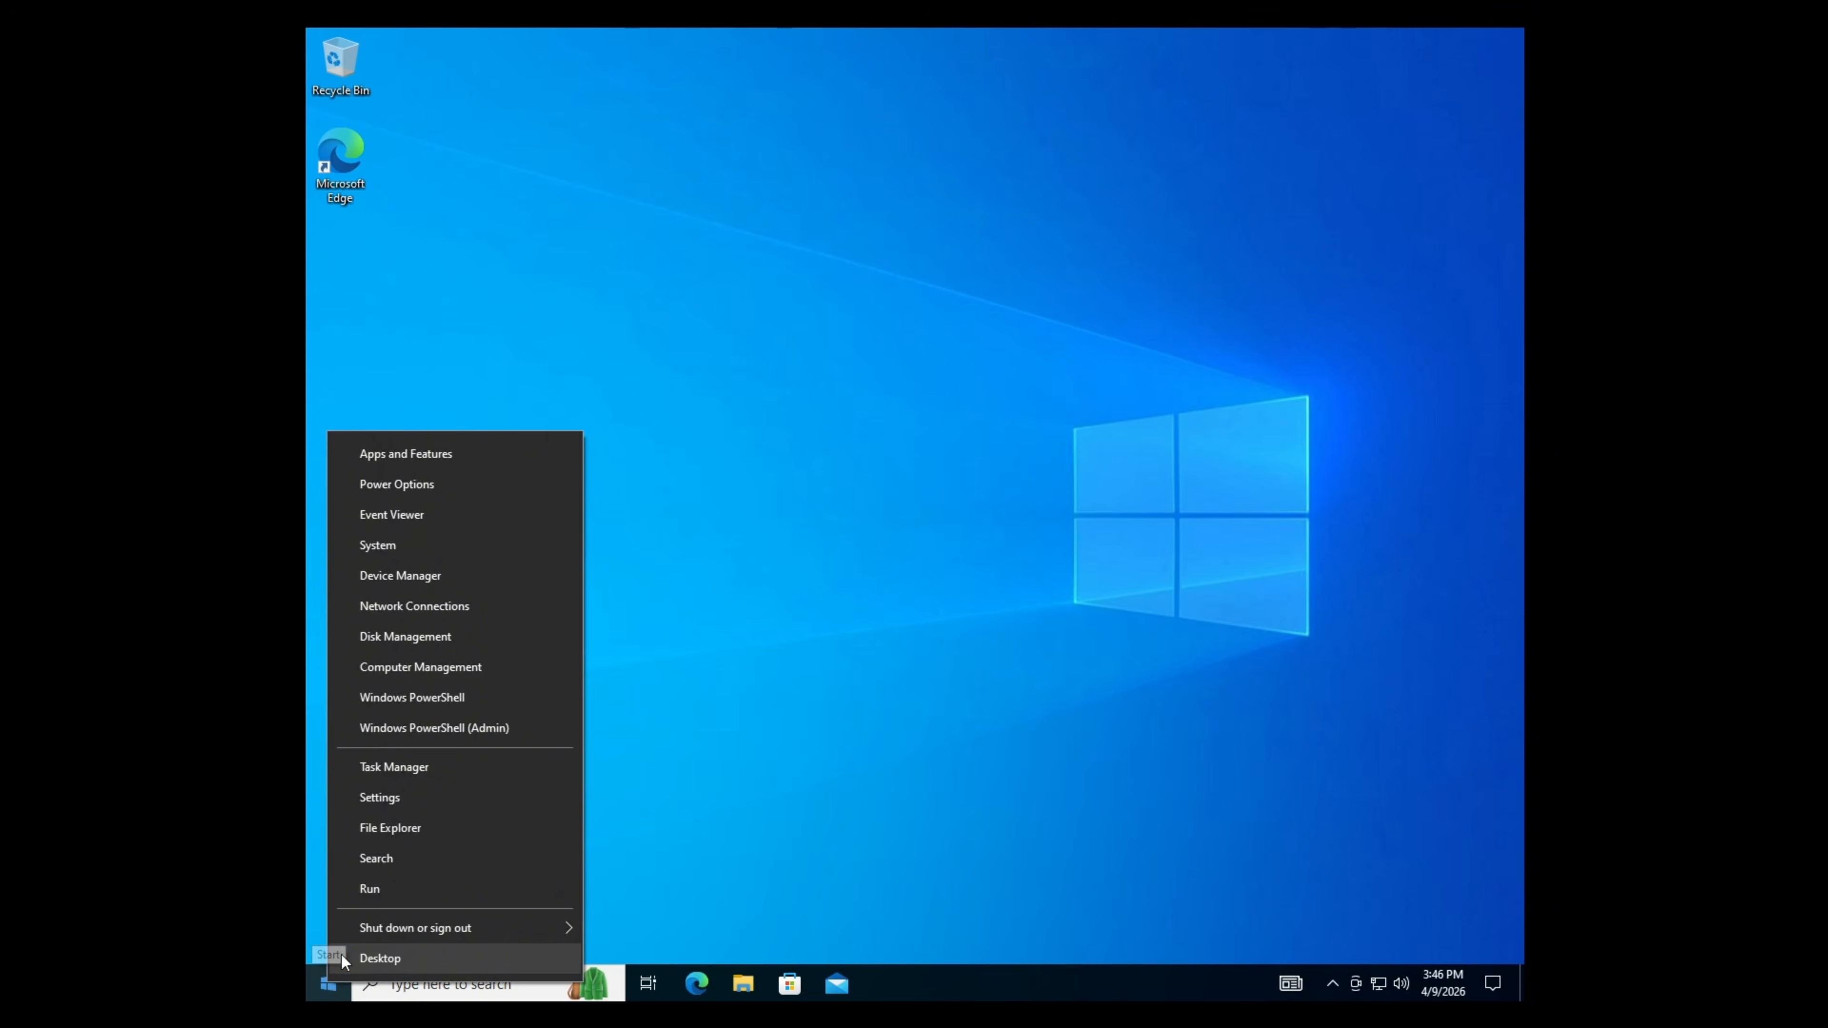
pyautogui.click(437, 547)
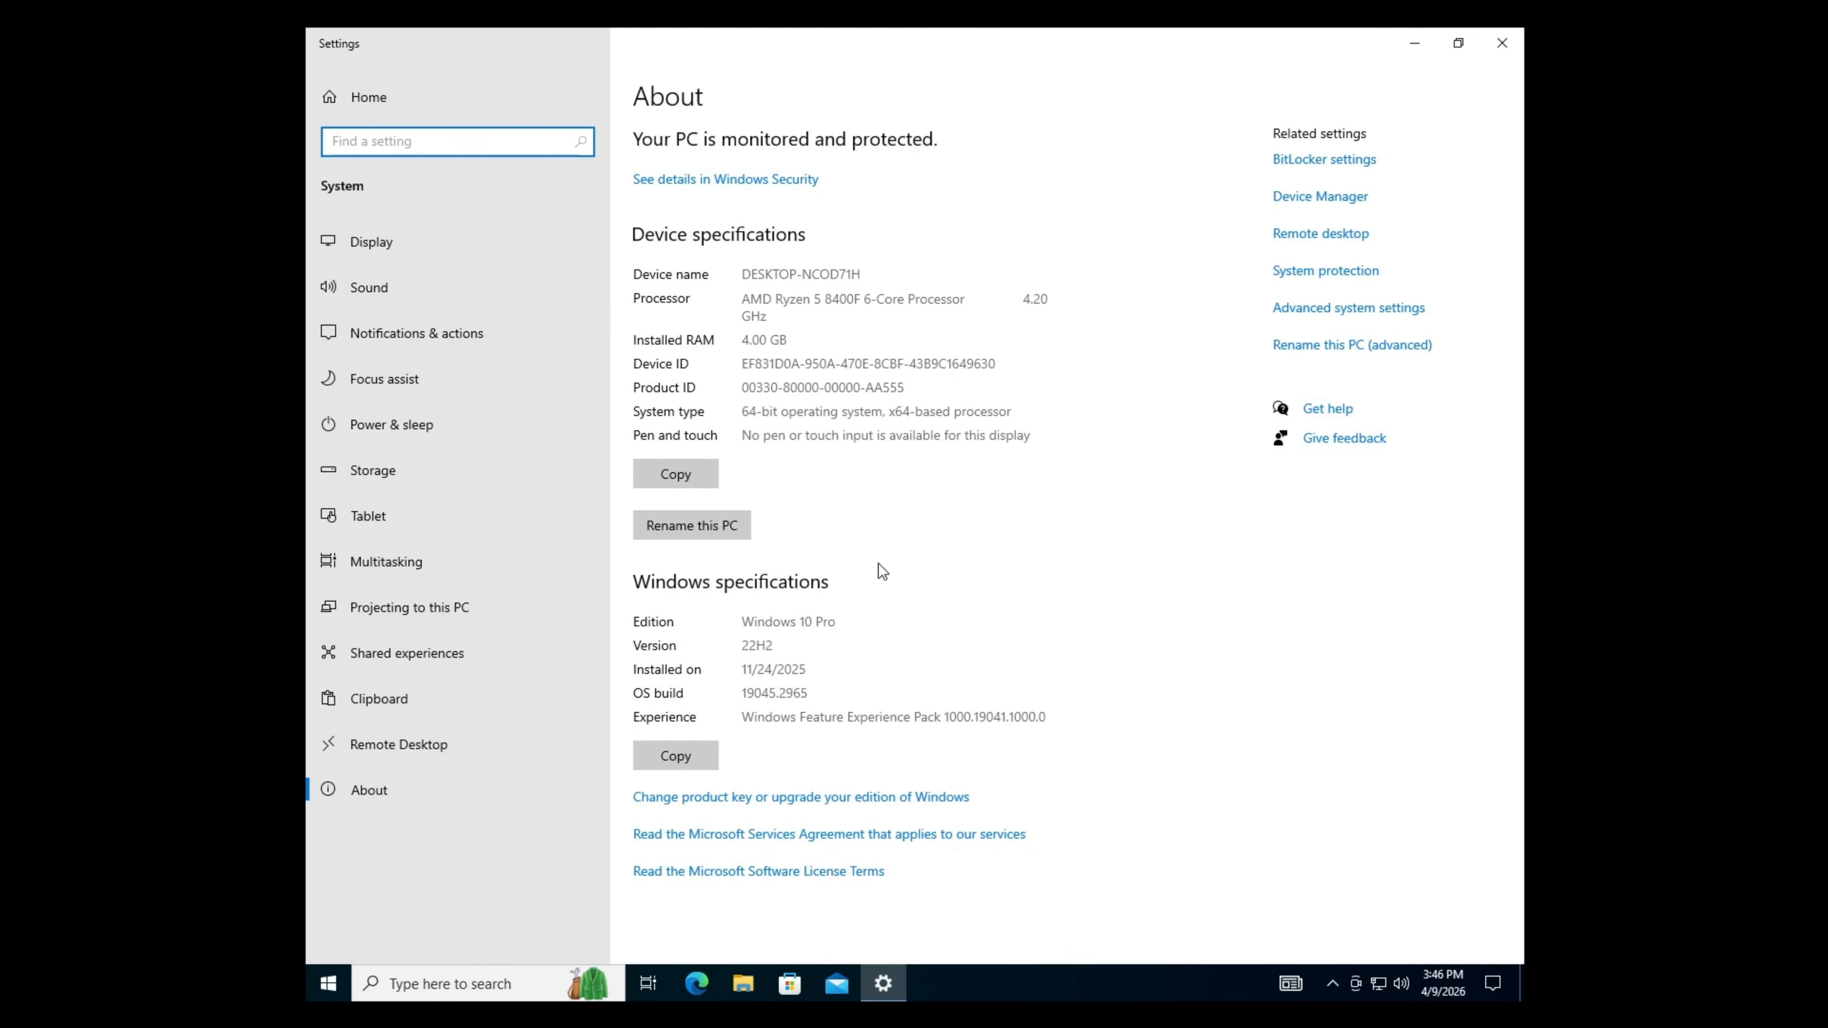
pyautogui.click(1285, 317)
pyautogui.press('Return')
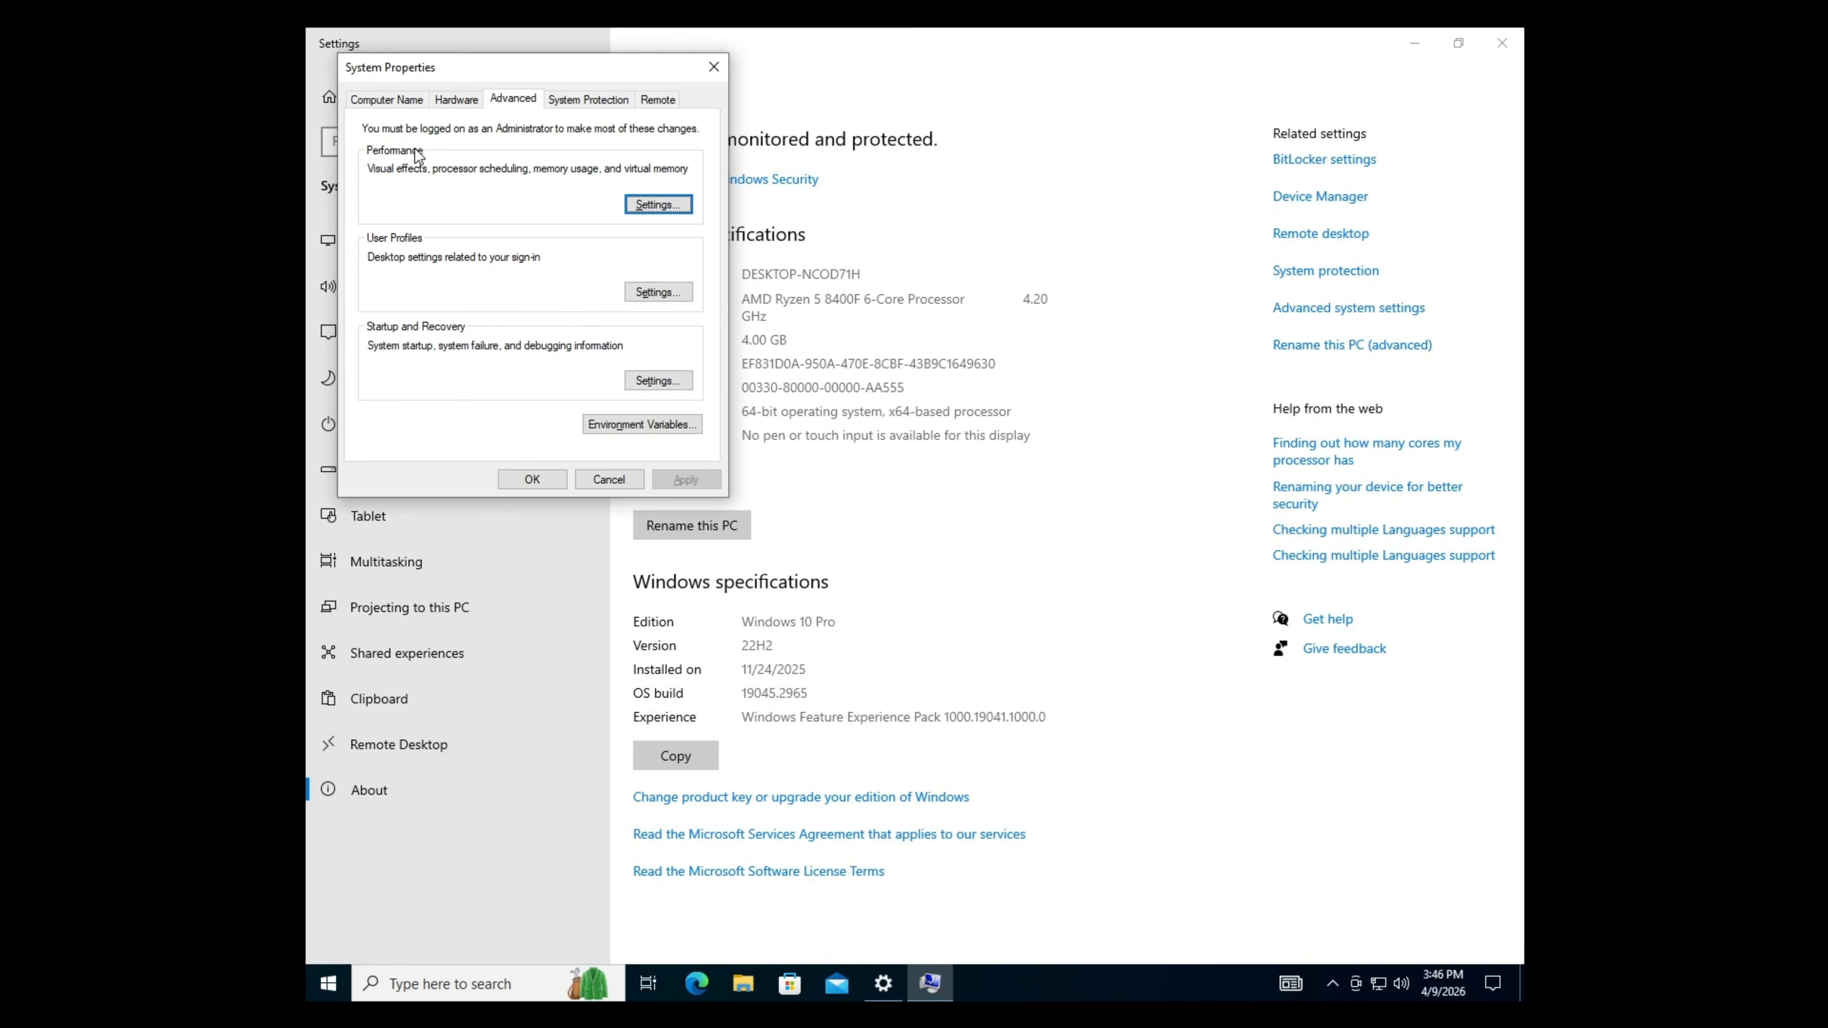
pyautogui.click(389, 103)
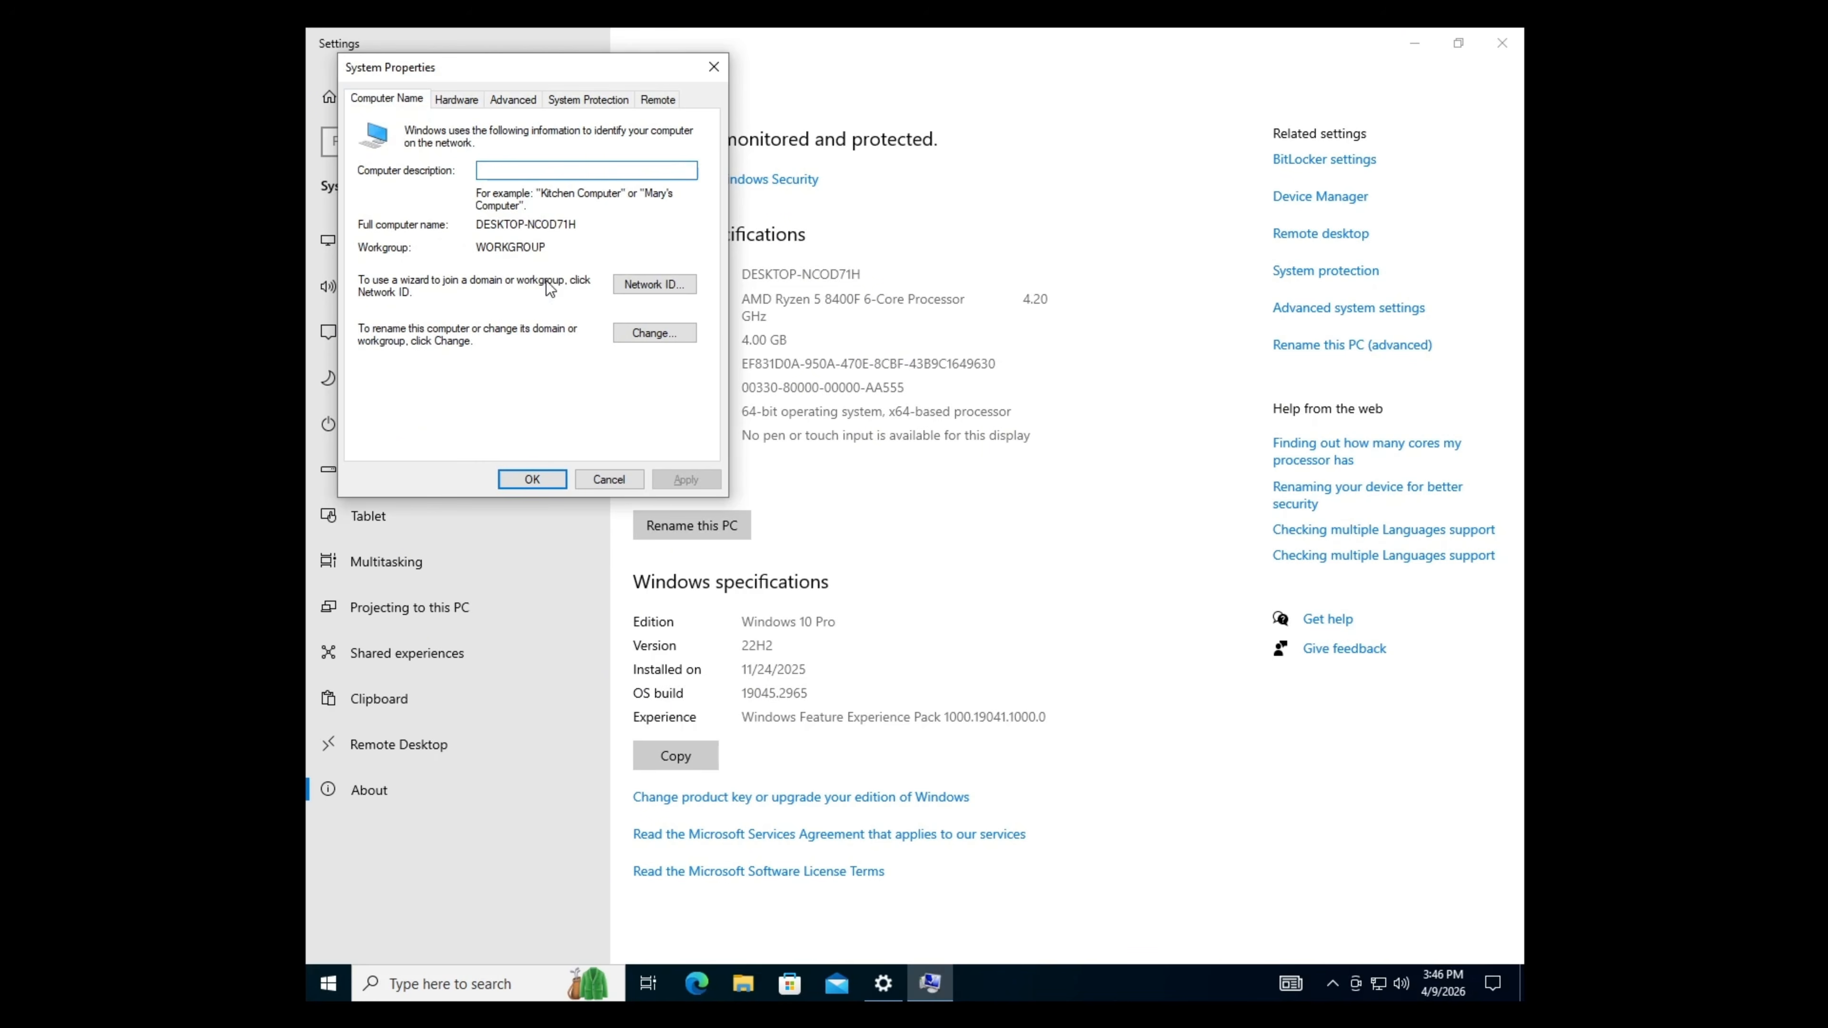
# - Change membership to the domain cdmdc.local and submit the join request
pyautogui.click(685, 334)
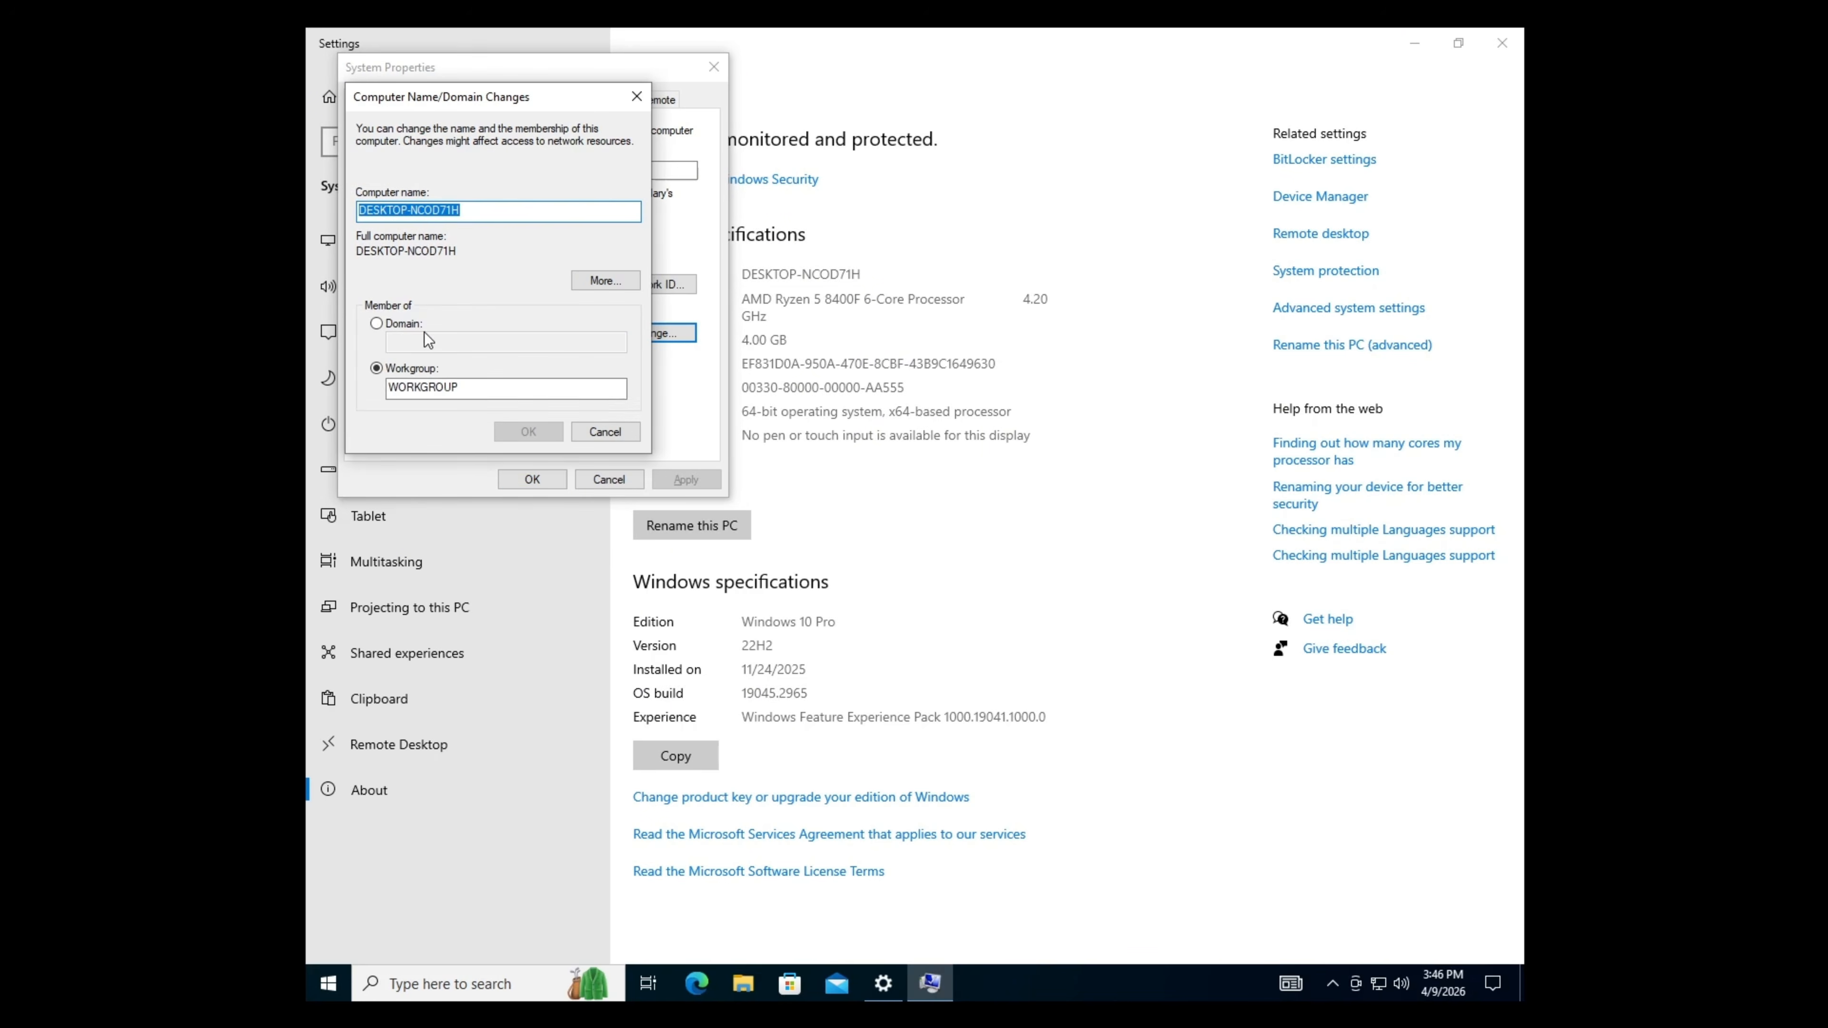
pyautogui.click(403, 328)
pyautogui.click(497, 341)
pyautogui.write('cdm')
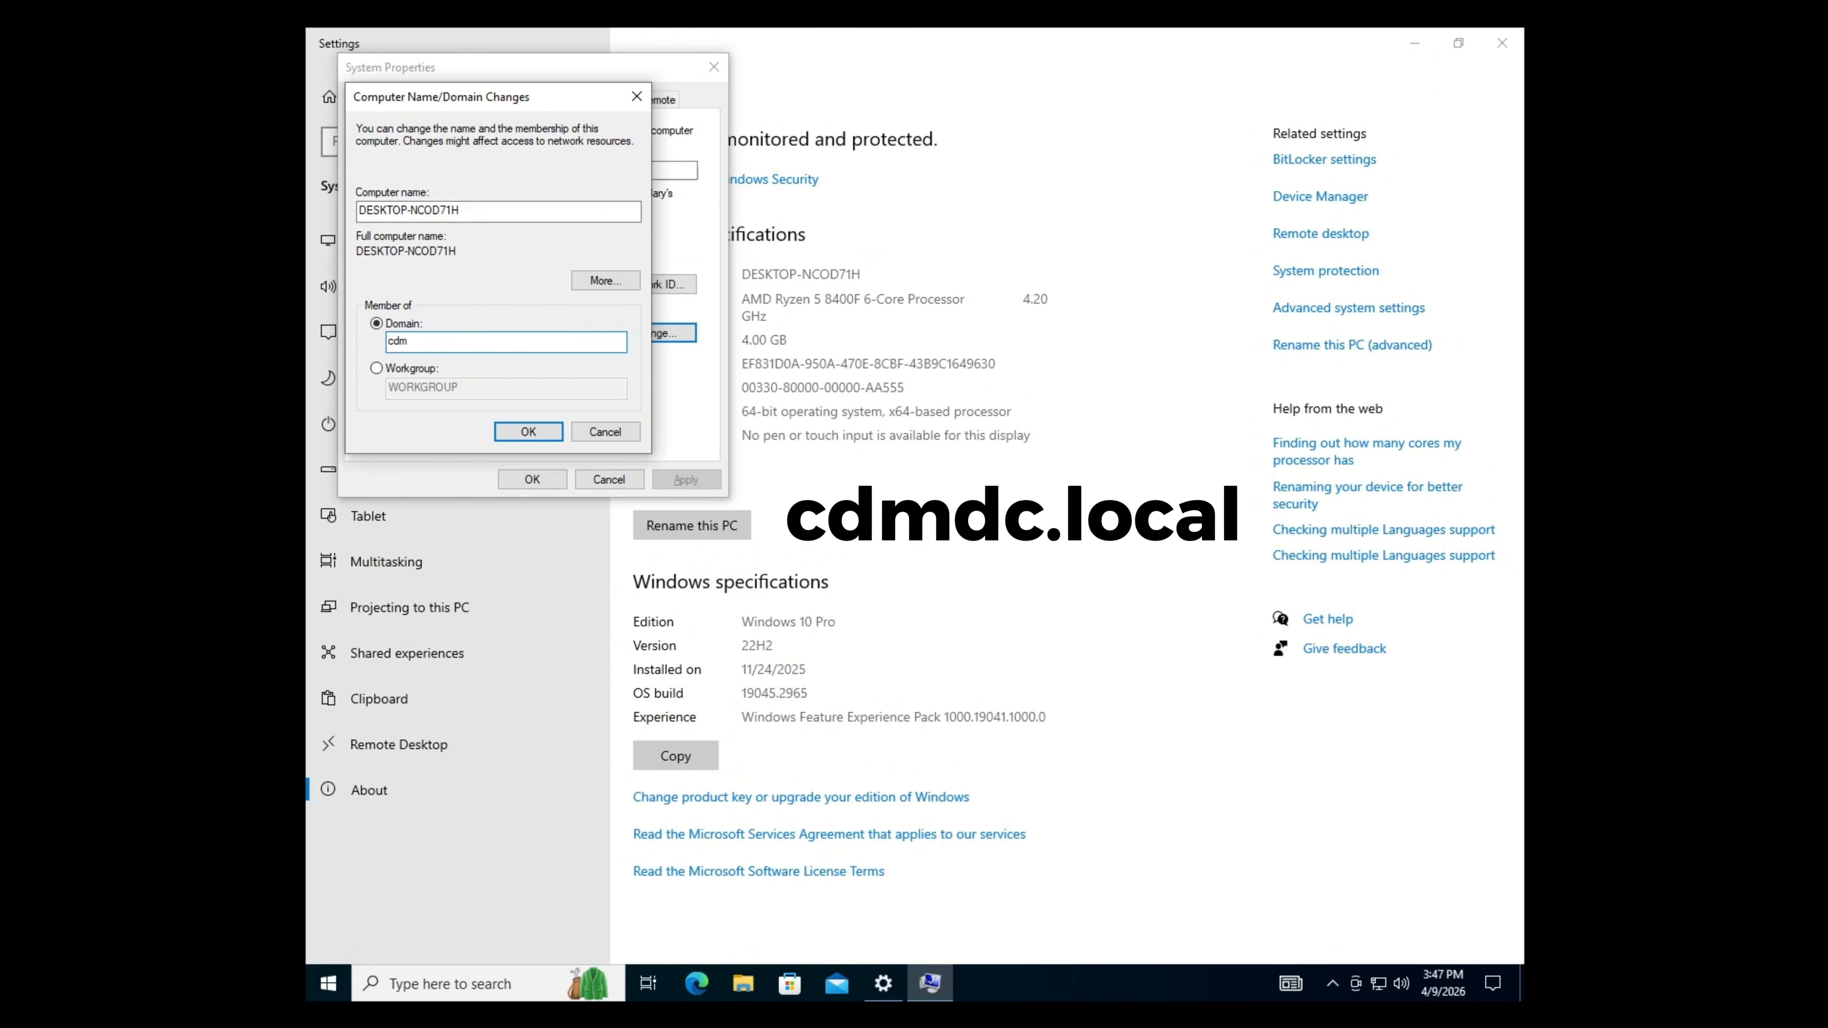
pyautogui.write('dc.local')
pyautogui.click(539, 431)
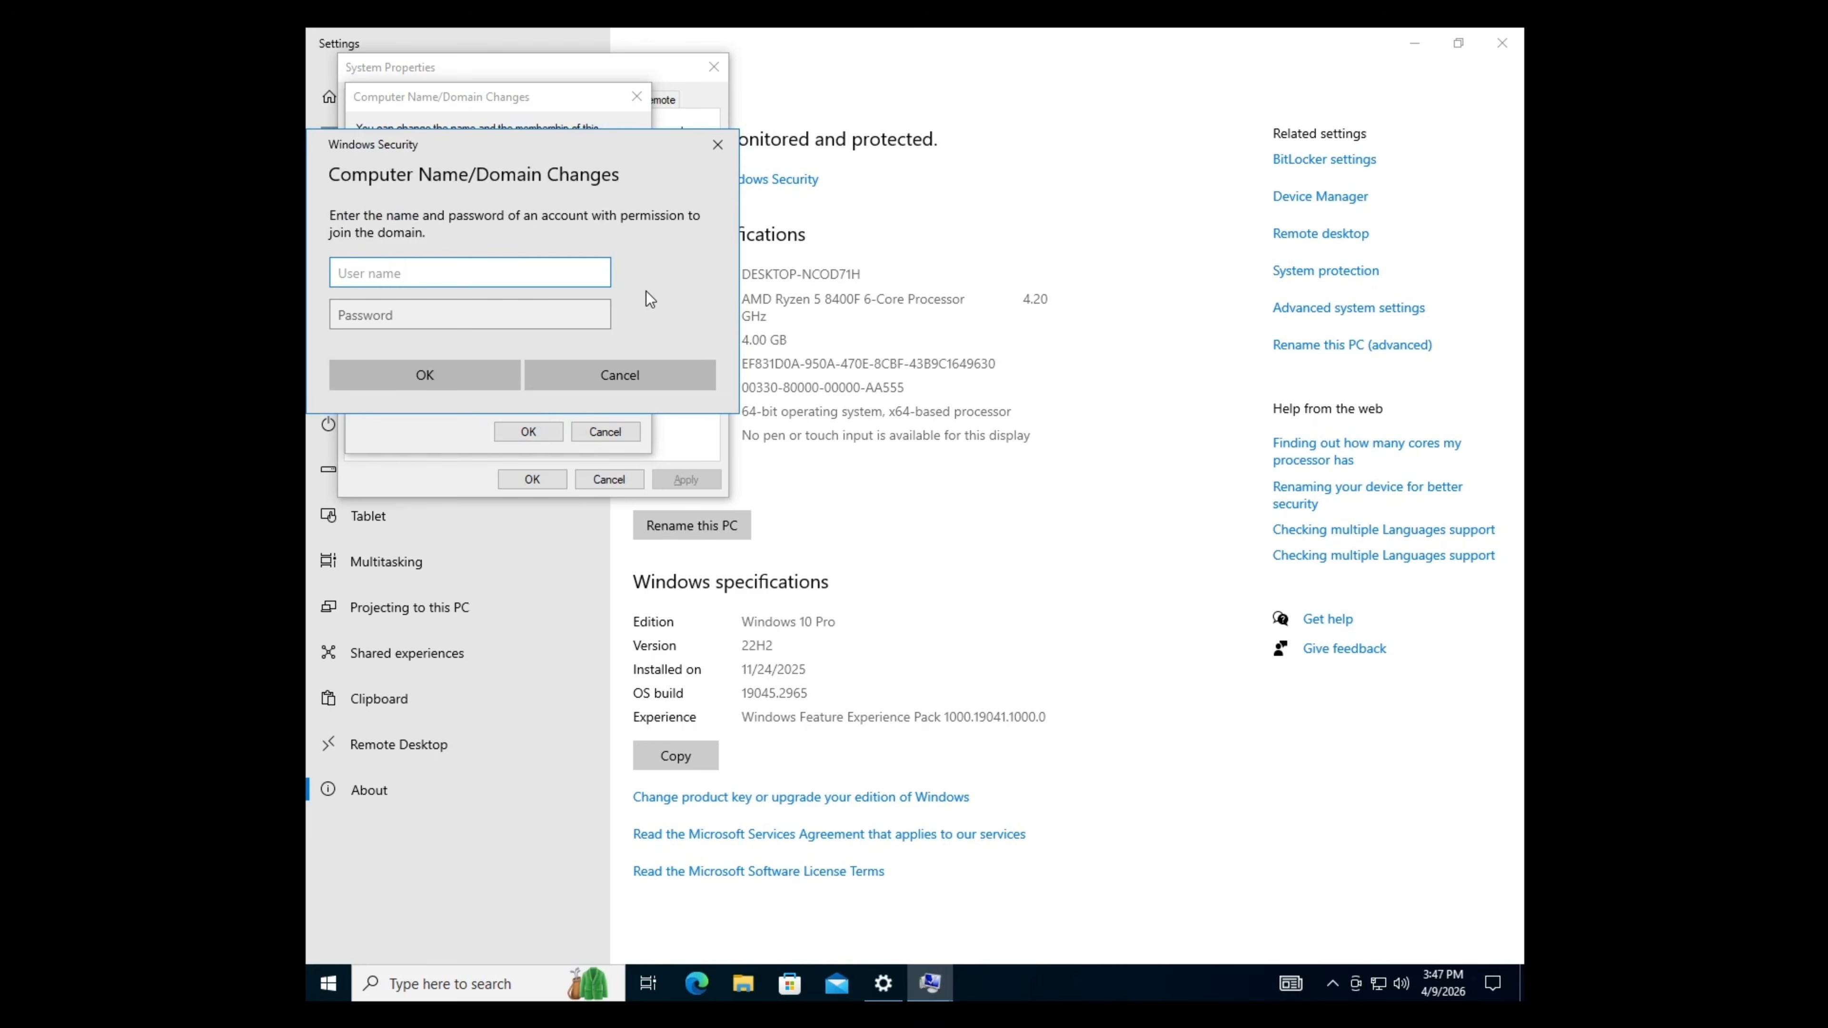
# - Authorize the cdmdc.local join with the domain administrator's username and password
pyautogui.write('CD')
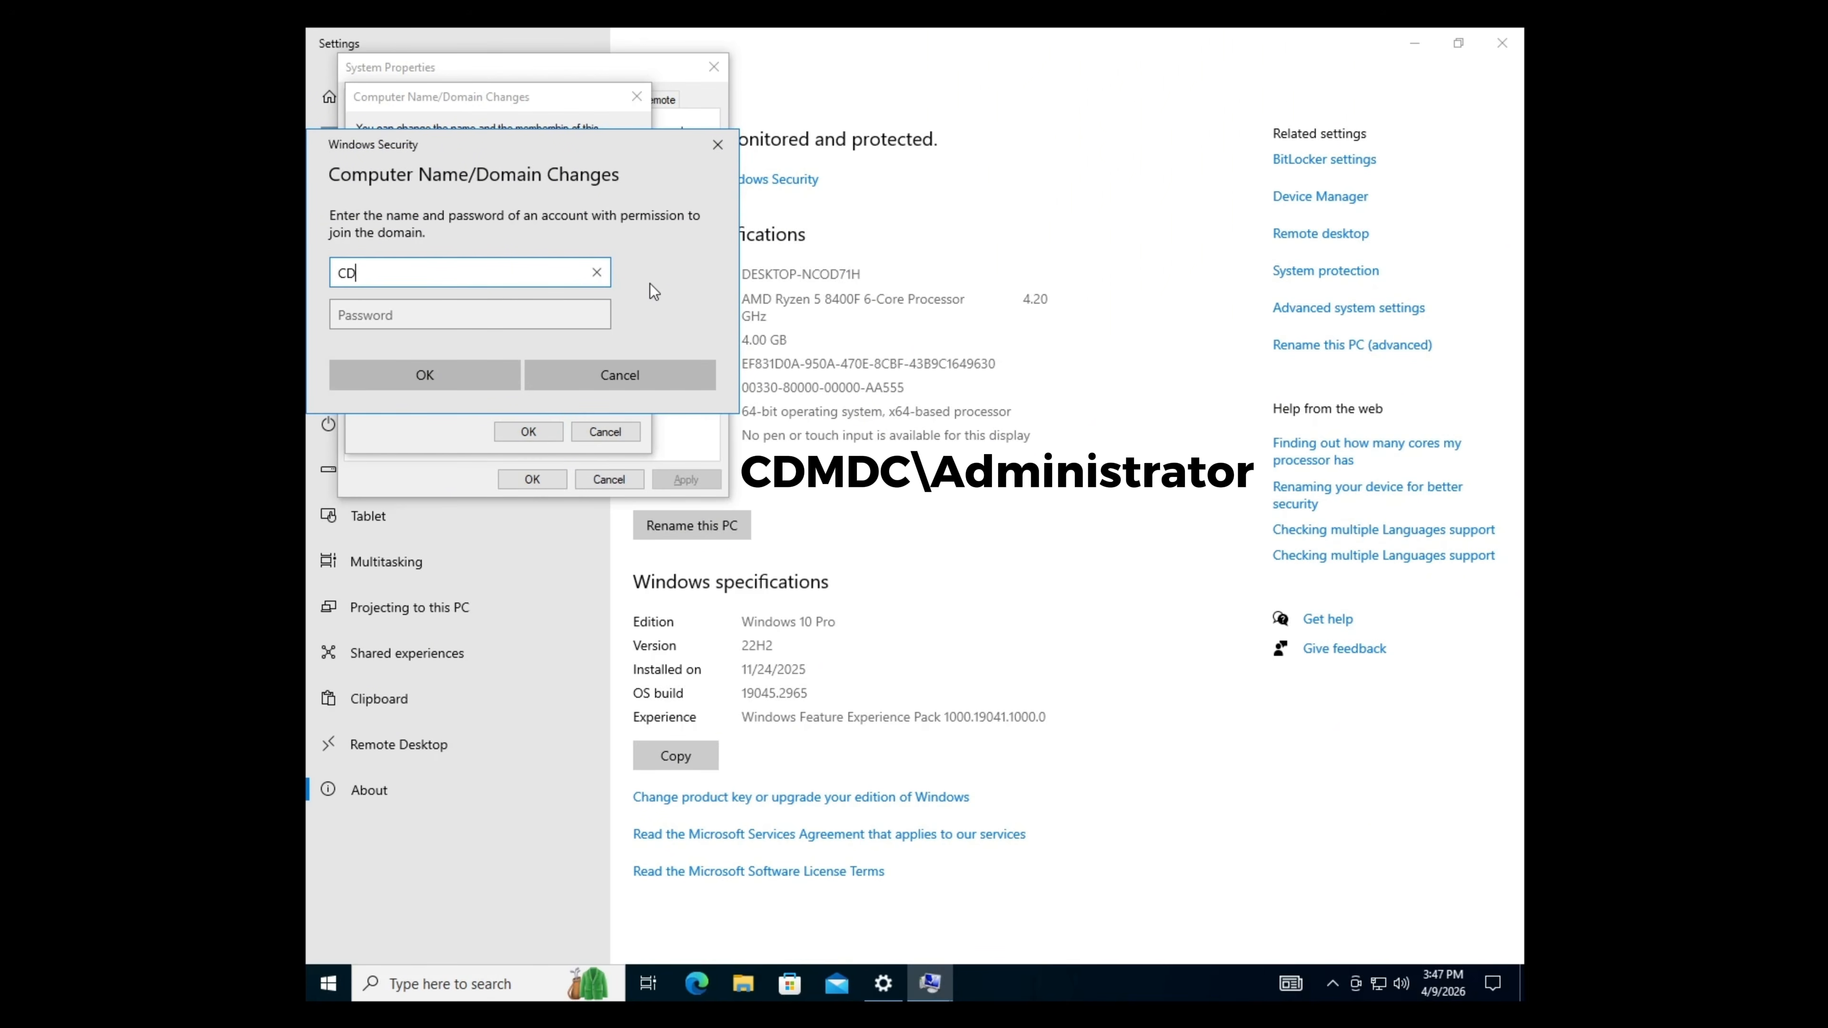
pyautogui.write('M\\Administrator')
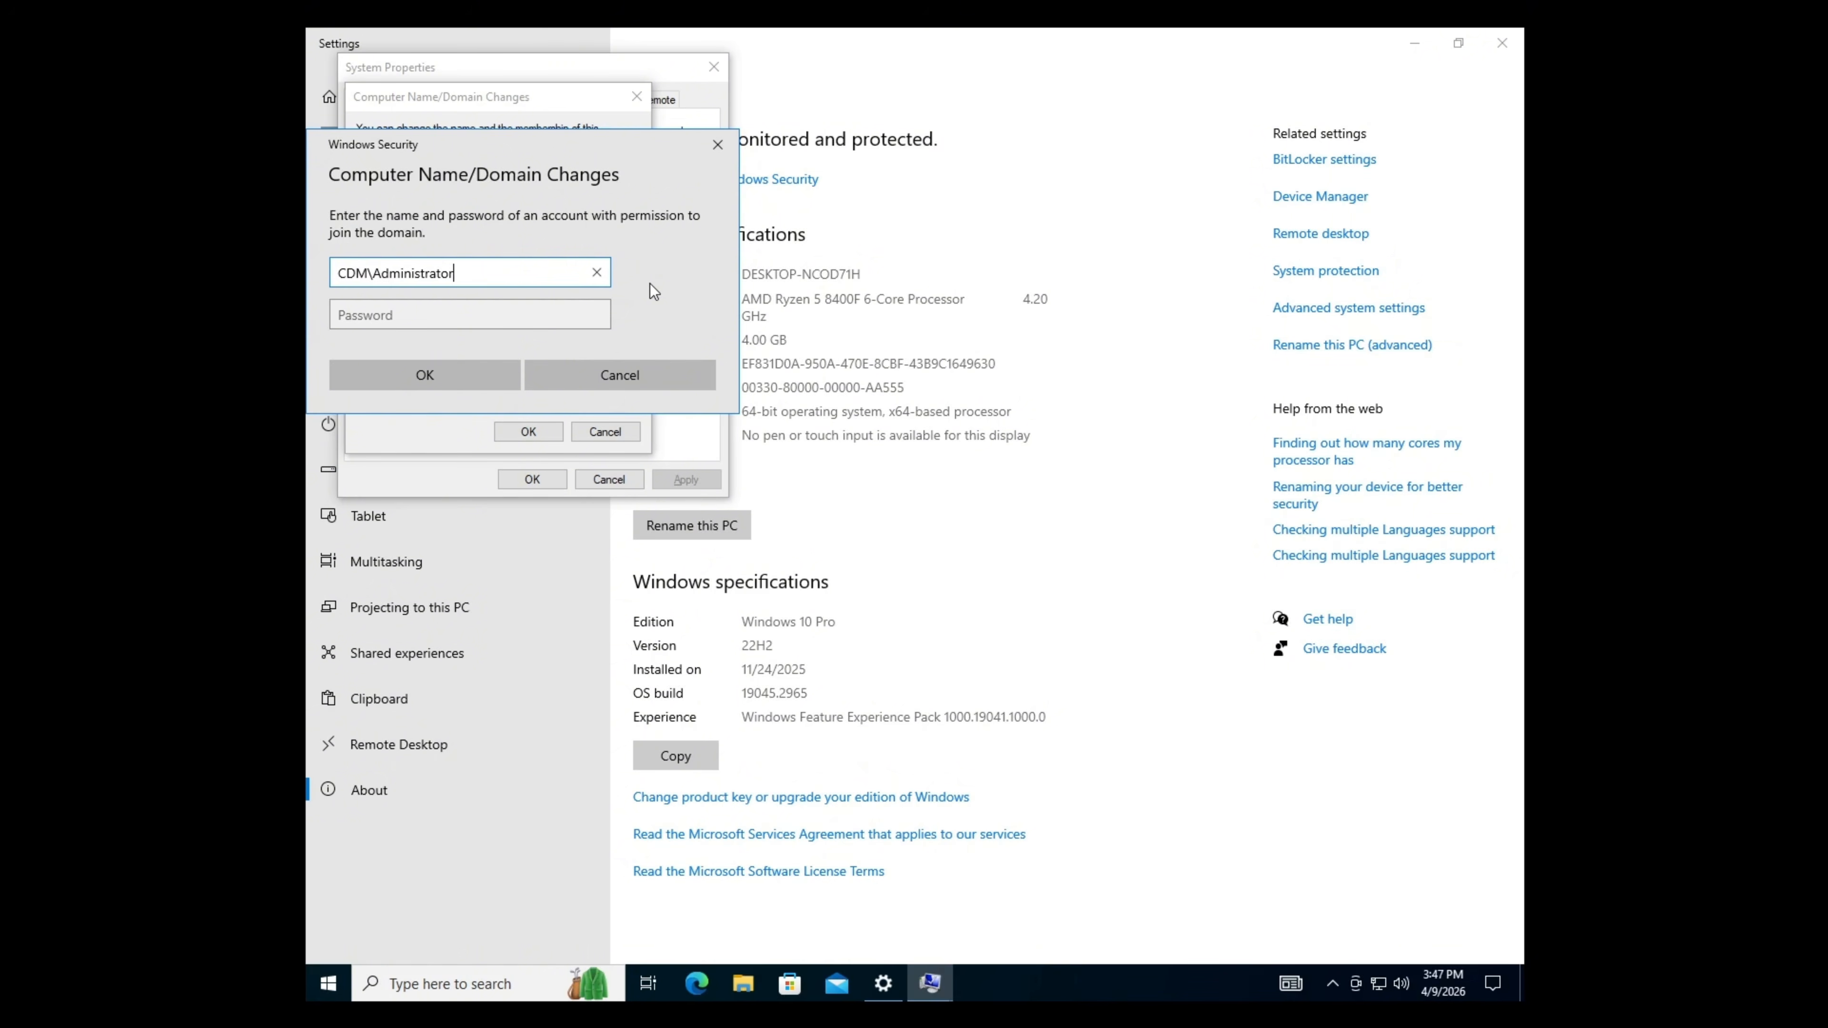
pyautogui.press('Tab')
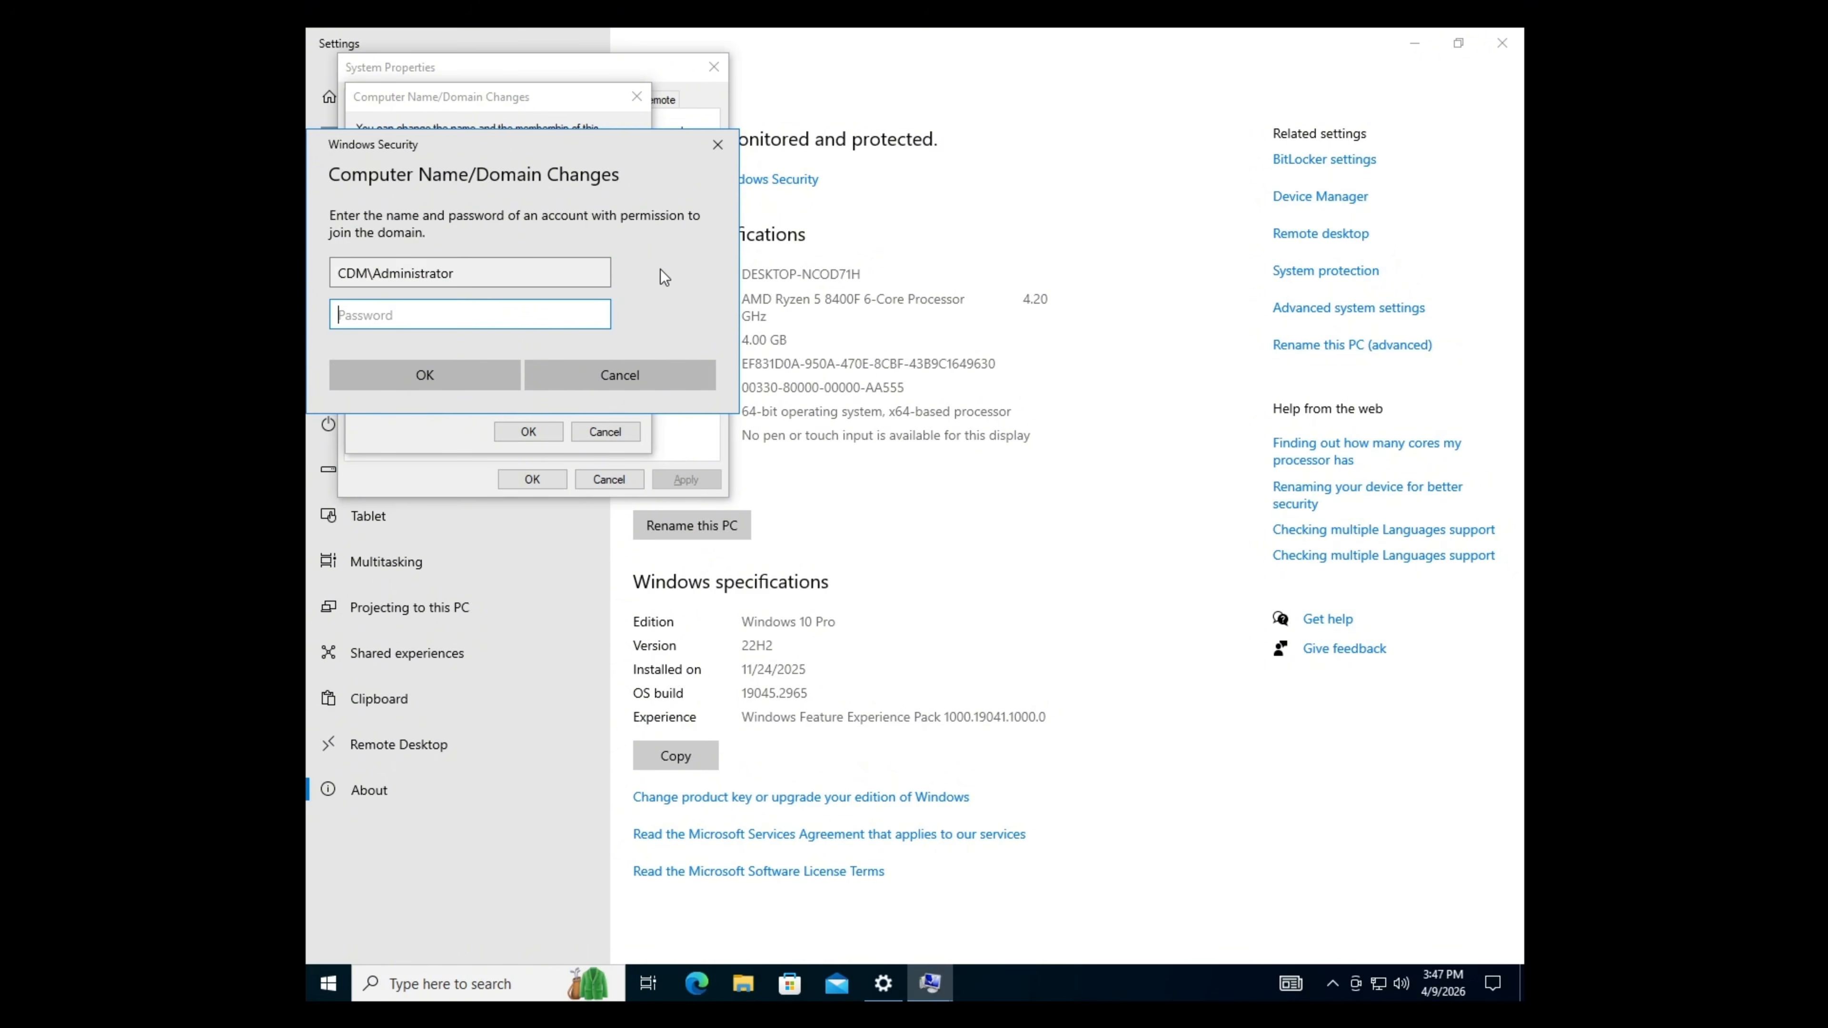
pyautogui.click(503, 371)
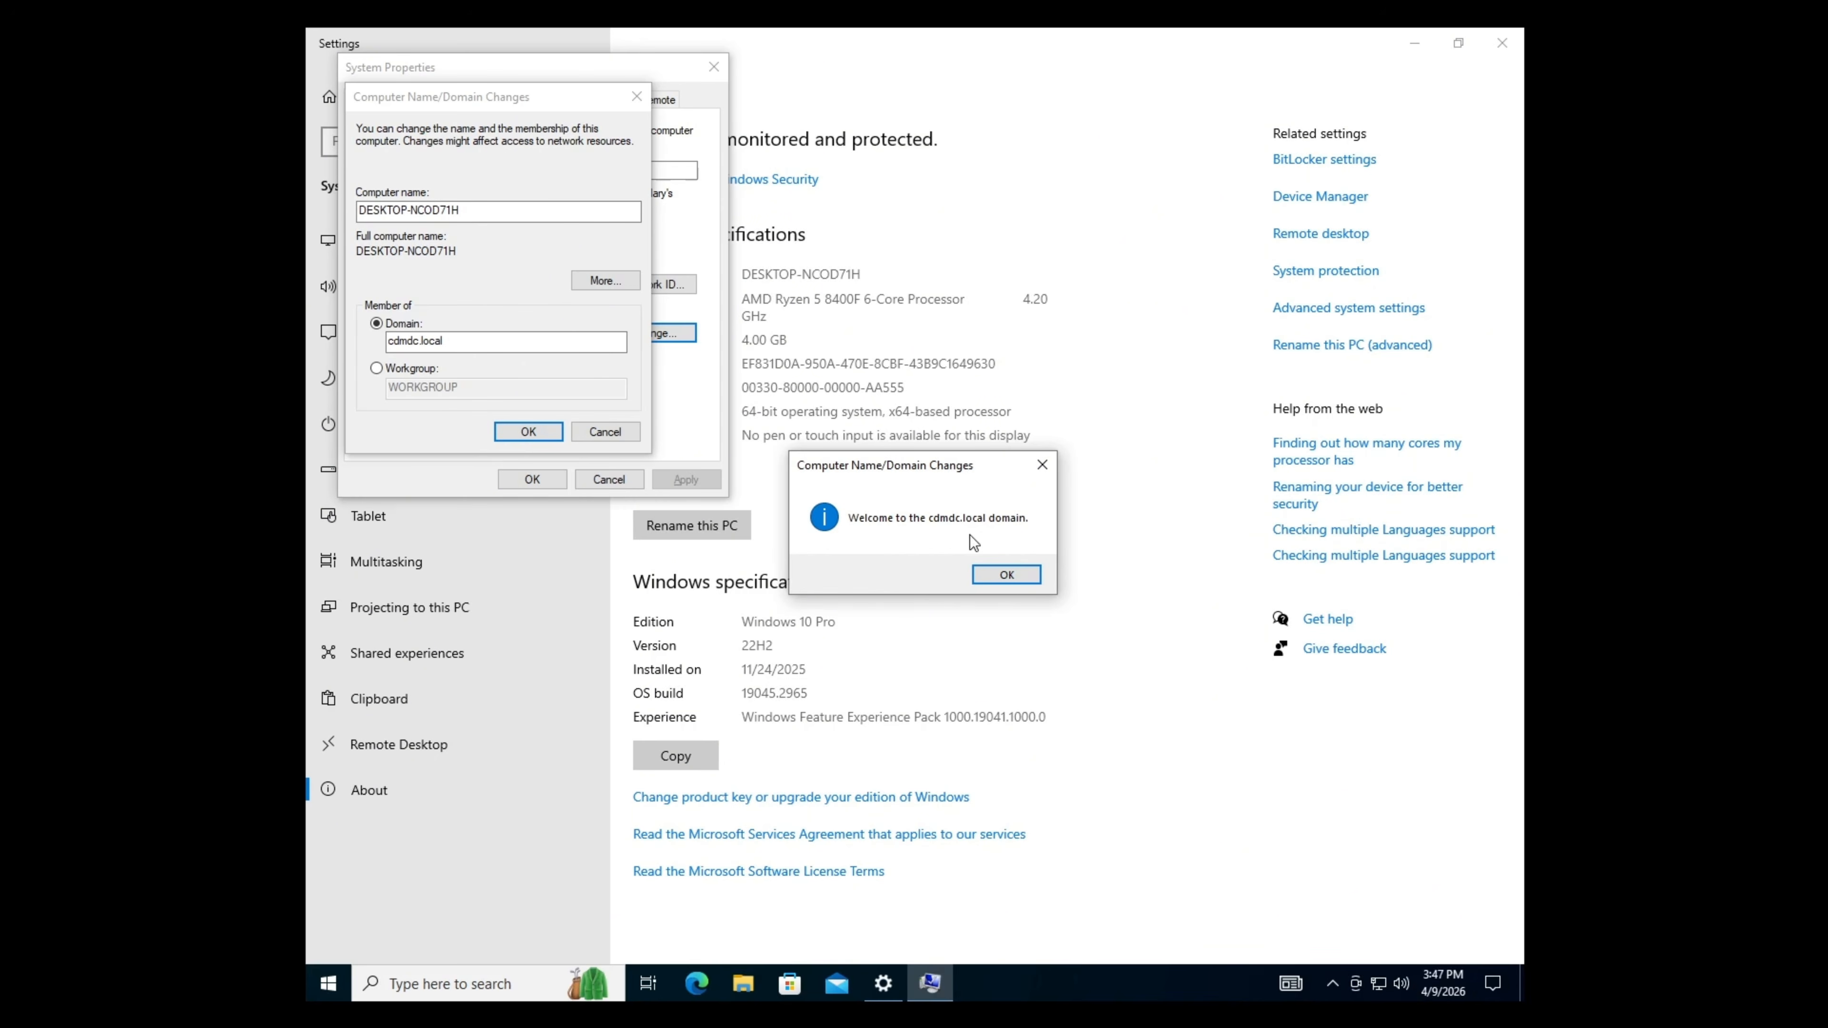
# - Acknowledge the welcome and restart notices, close System Properties, and restart the client
pyautogui.click(1029, 573)
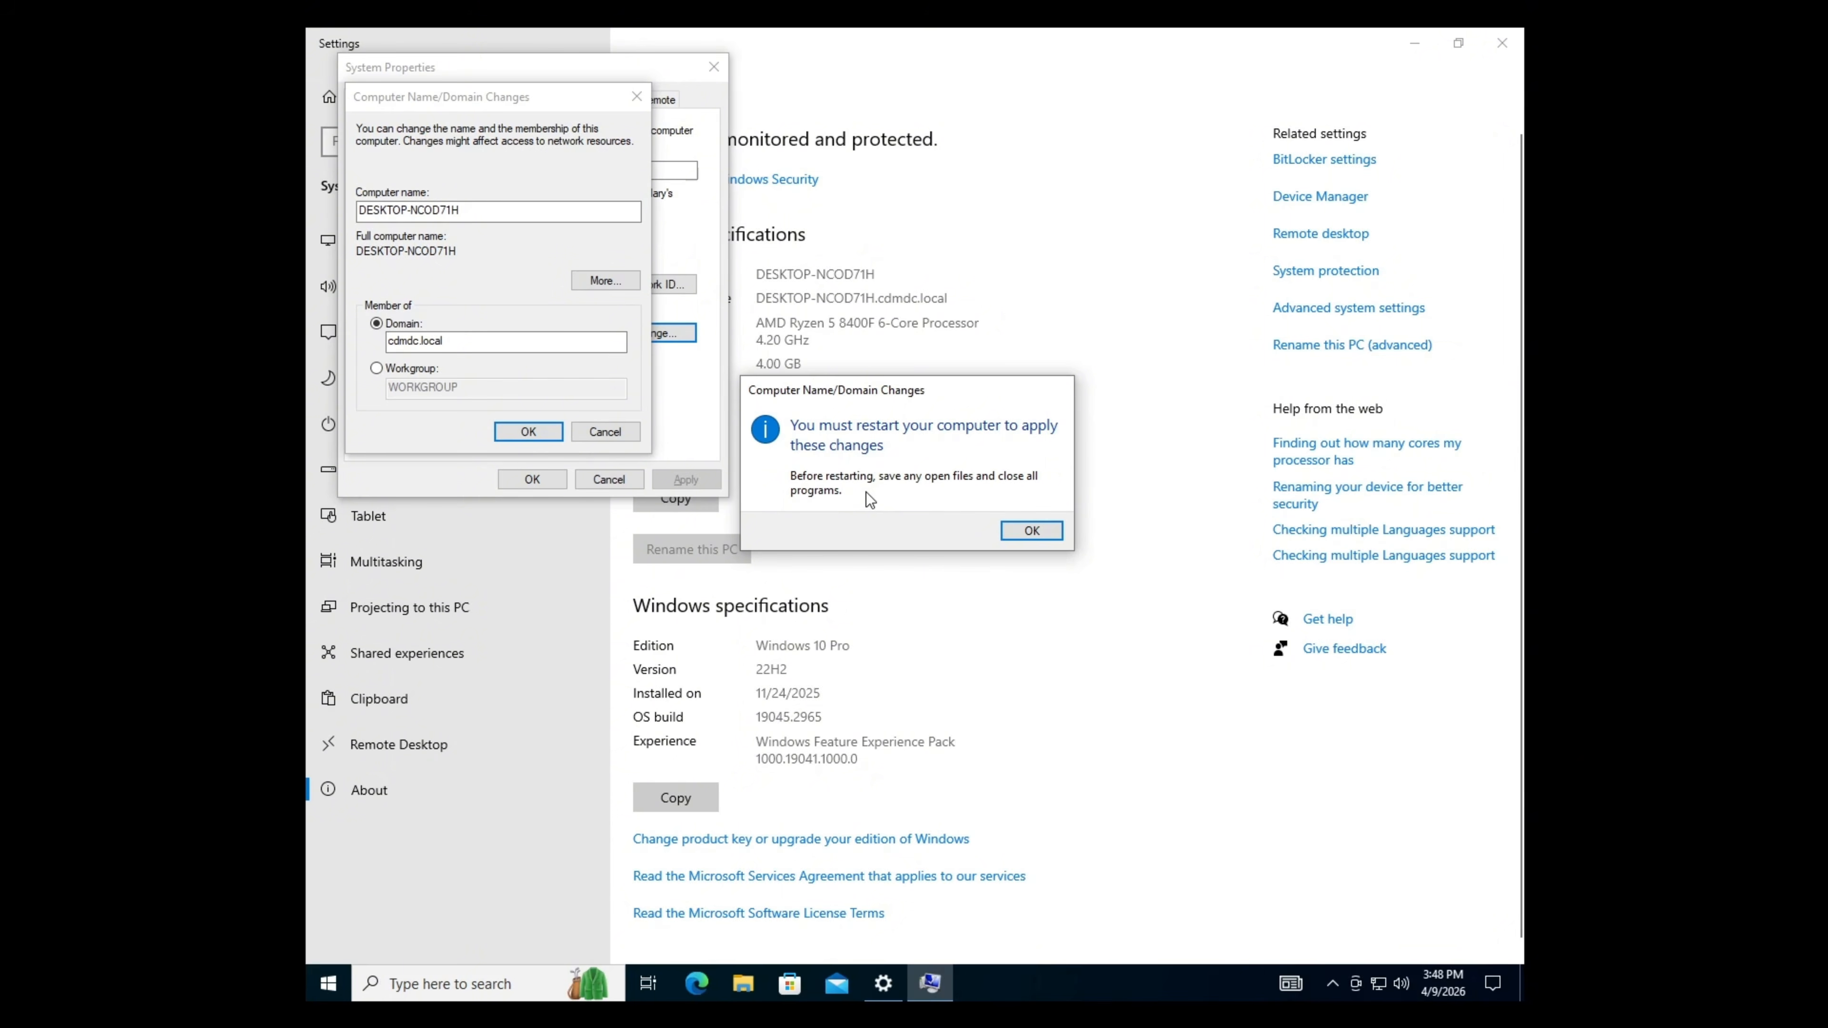
pyautogui.click(1034, 531)
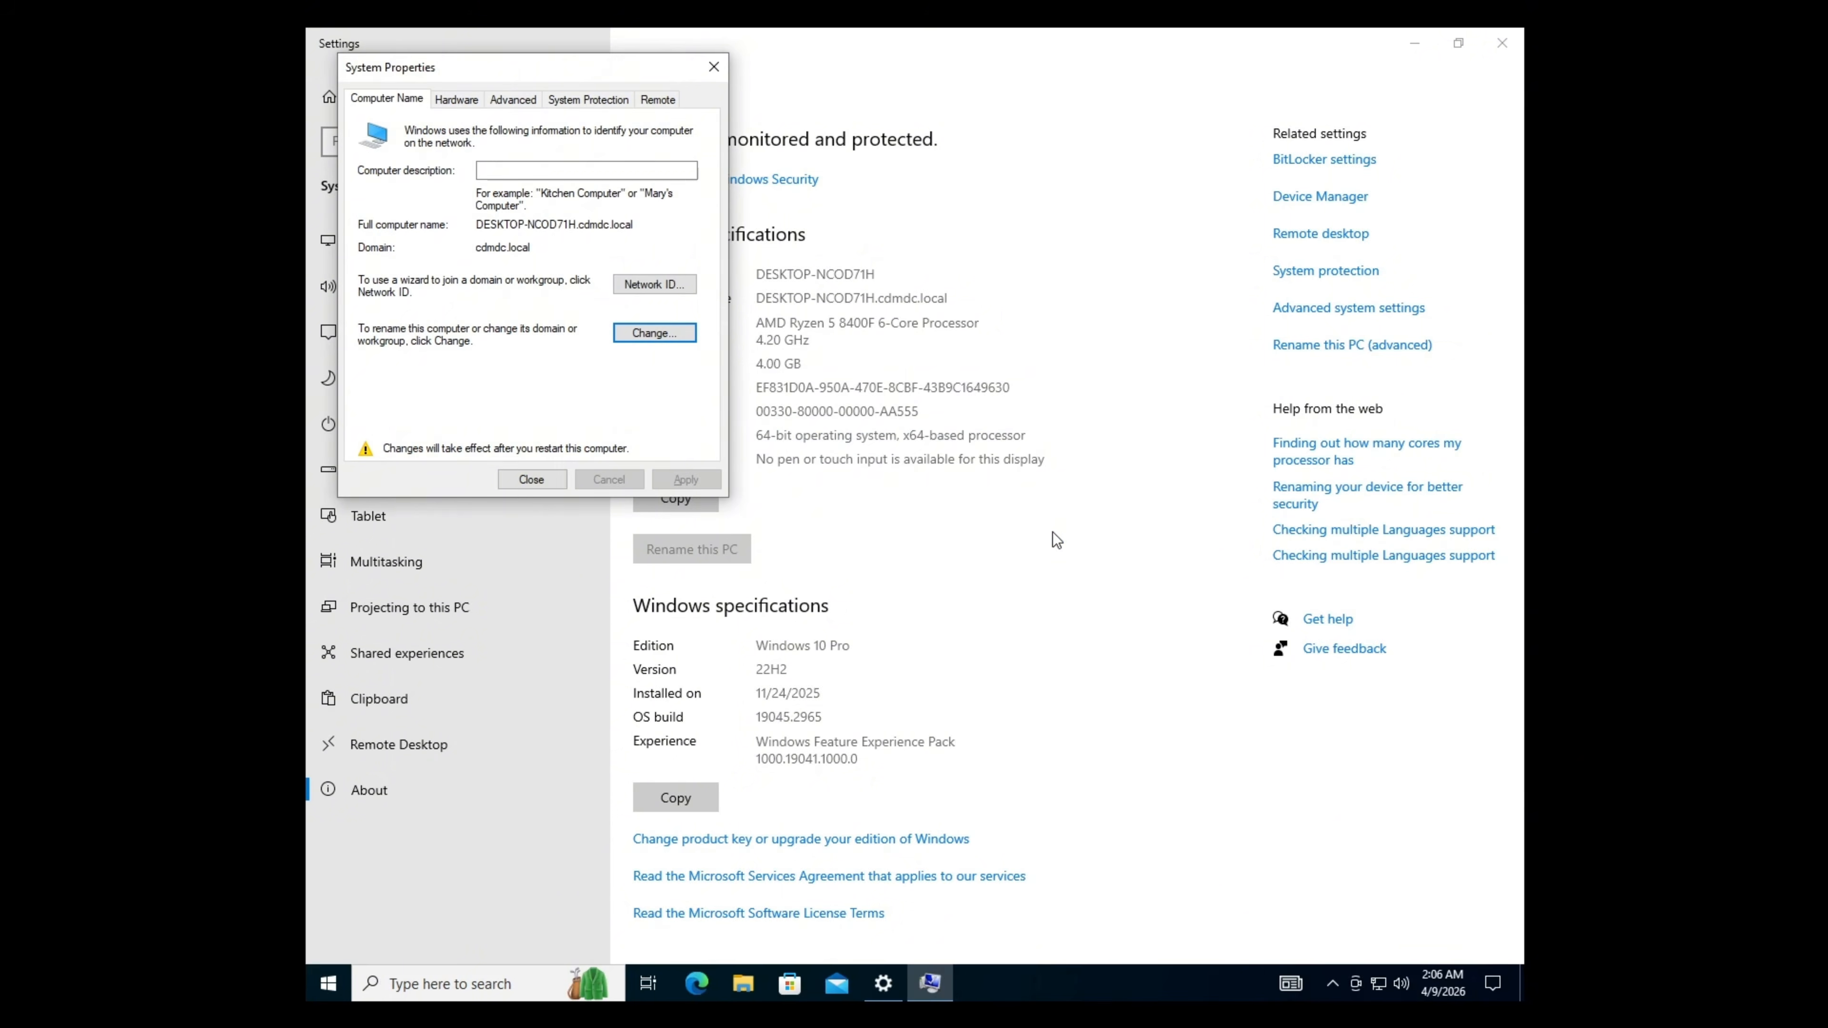
pyautogui.click(525, 483)
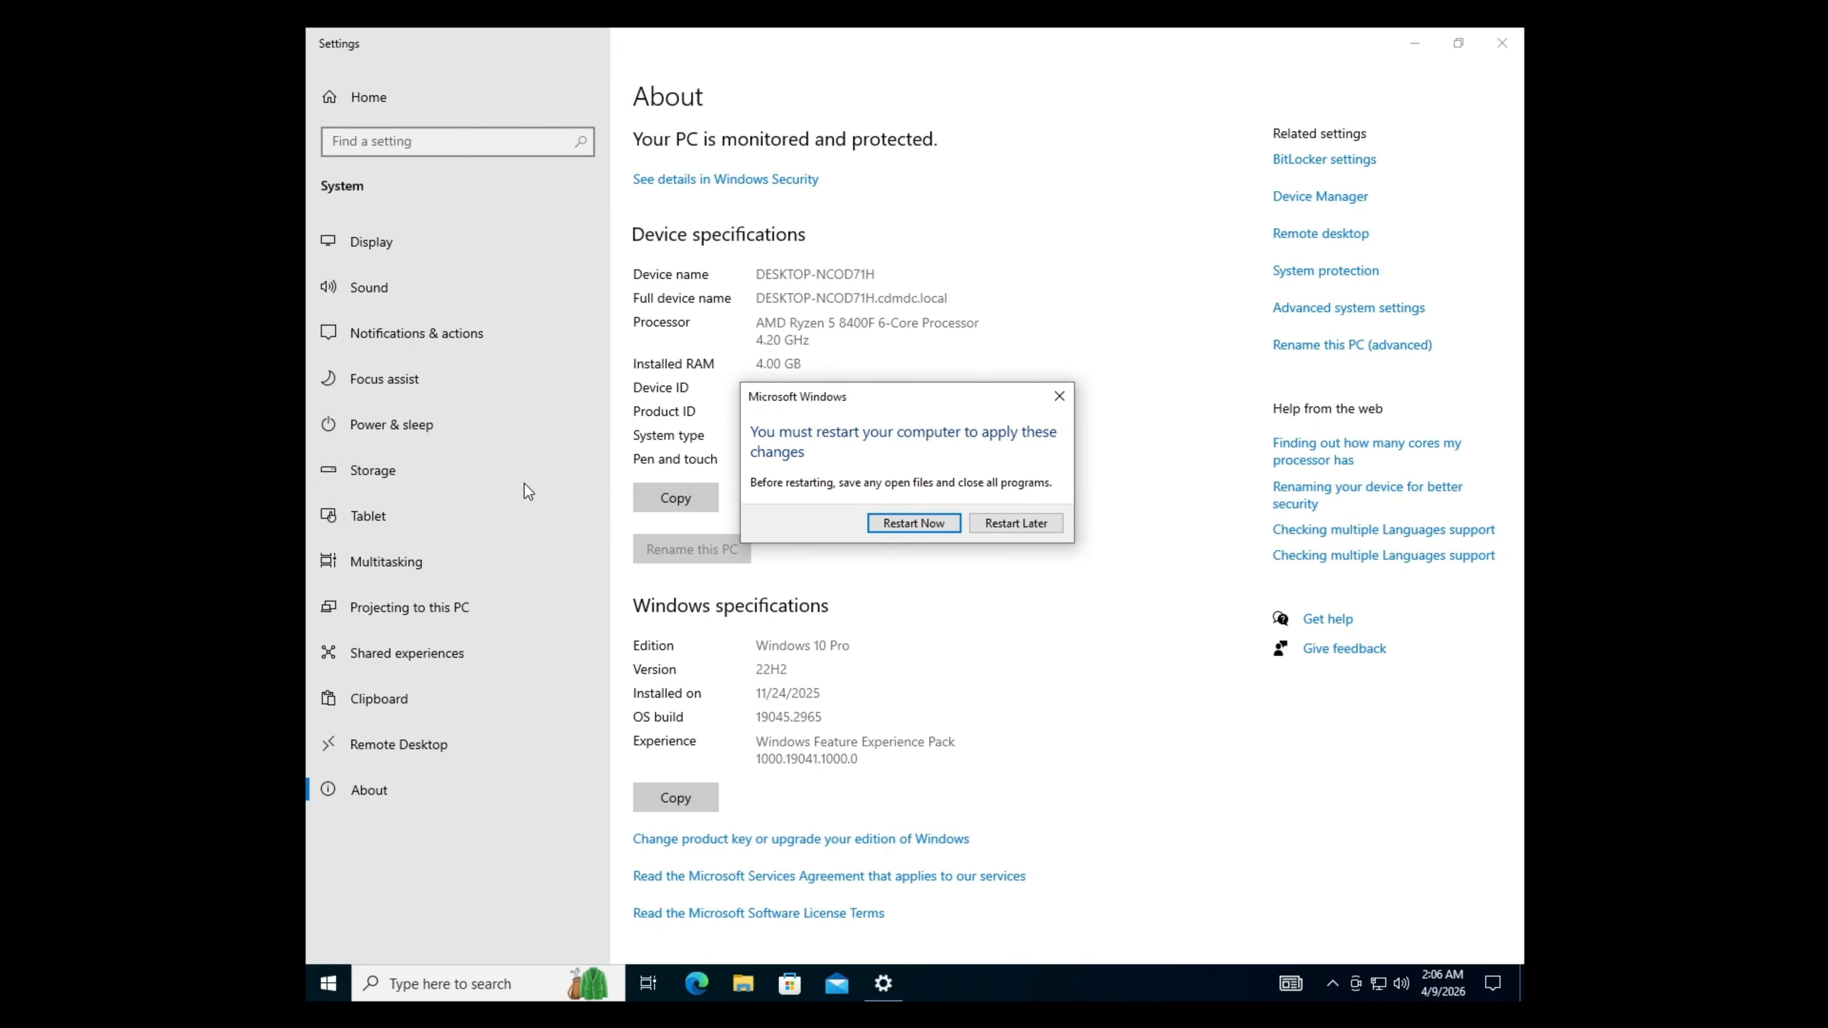
pyautogui.click(956, 526)
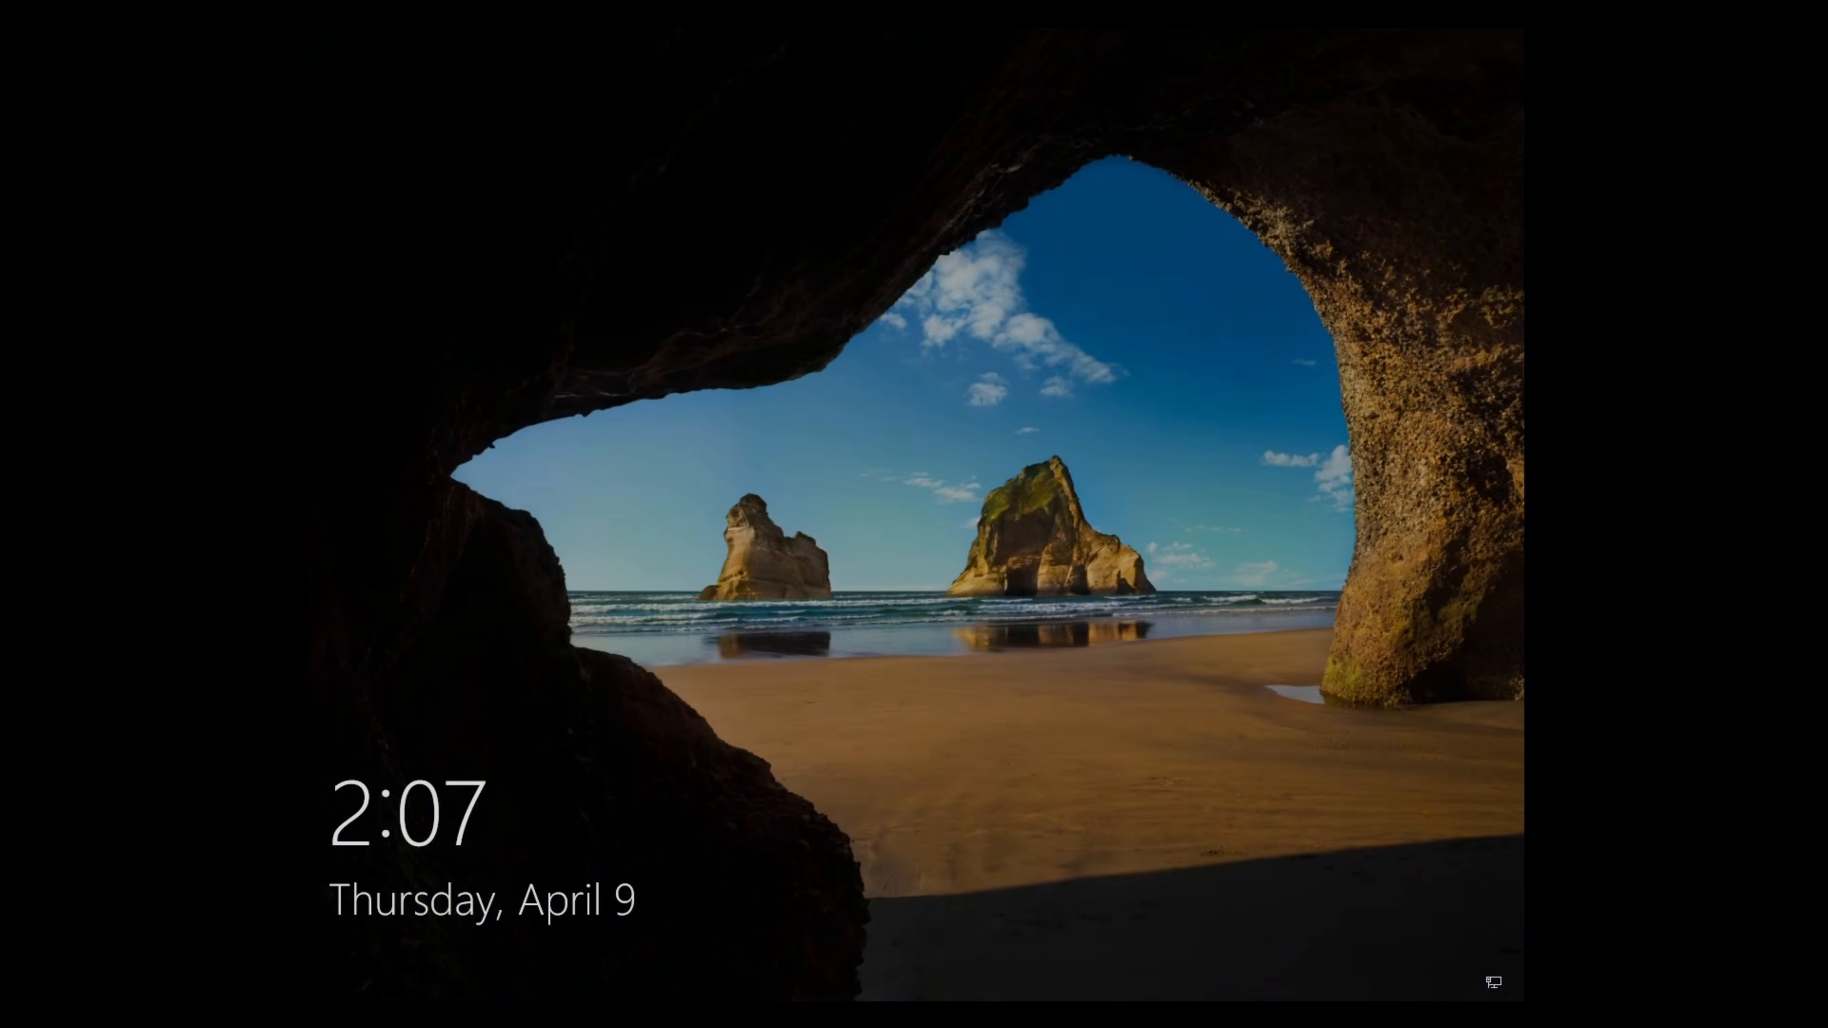
pyautogui.press('space')
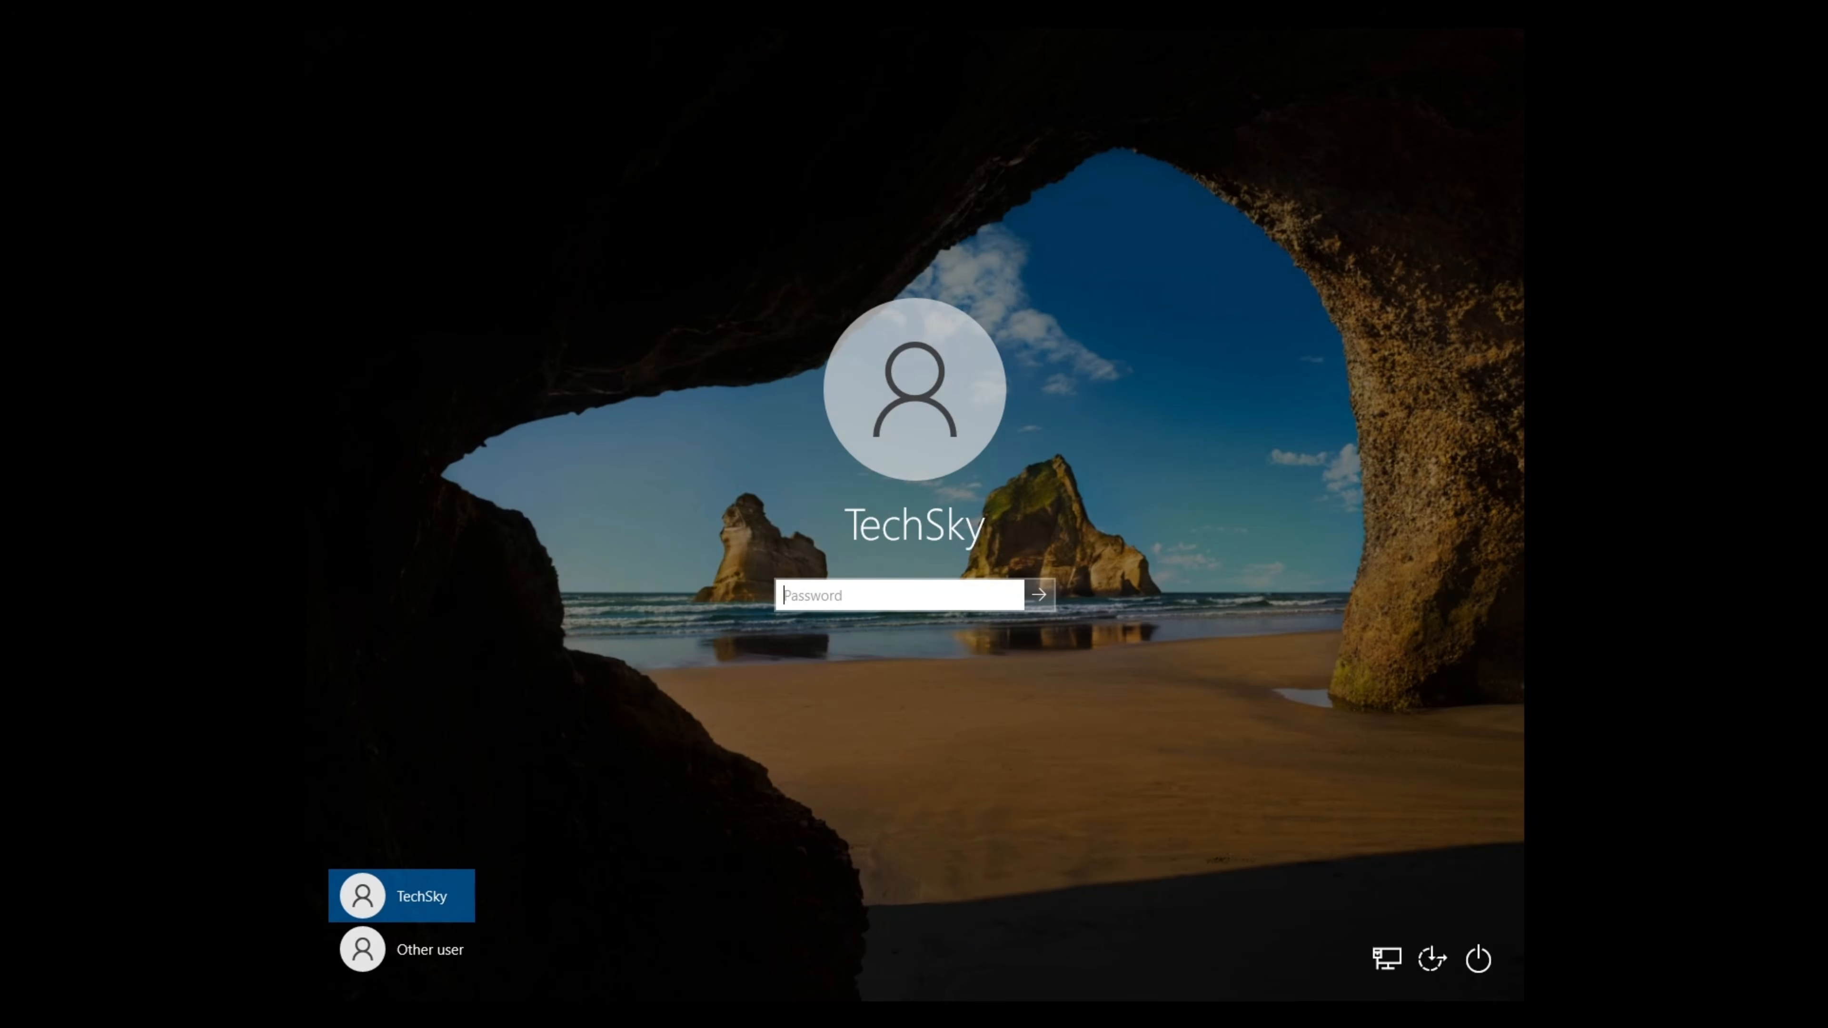
# - Choose Other user on the client's lock screen to prepare a different user's sign-in
pyautogui.click(404, 972)
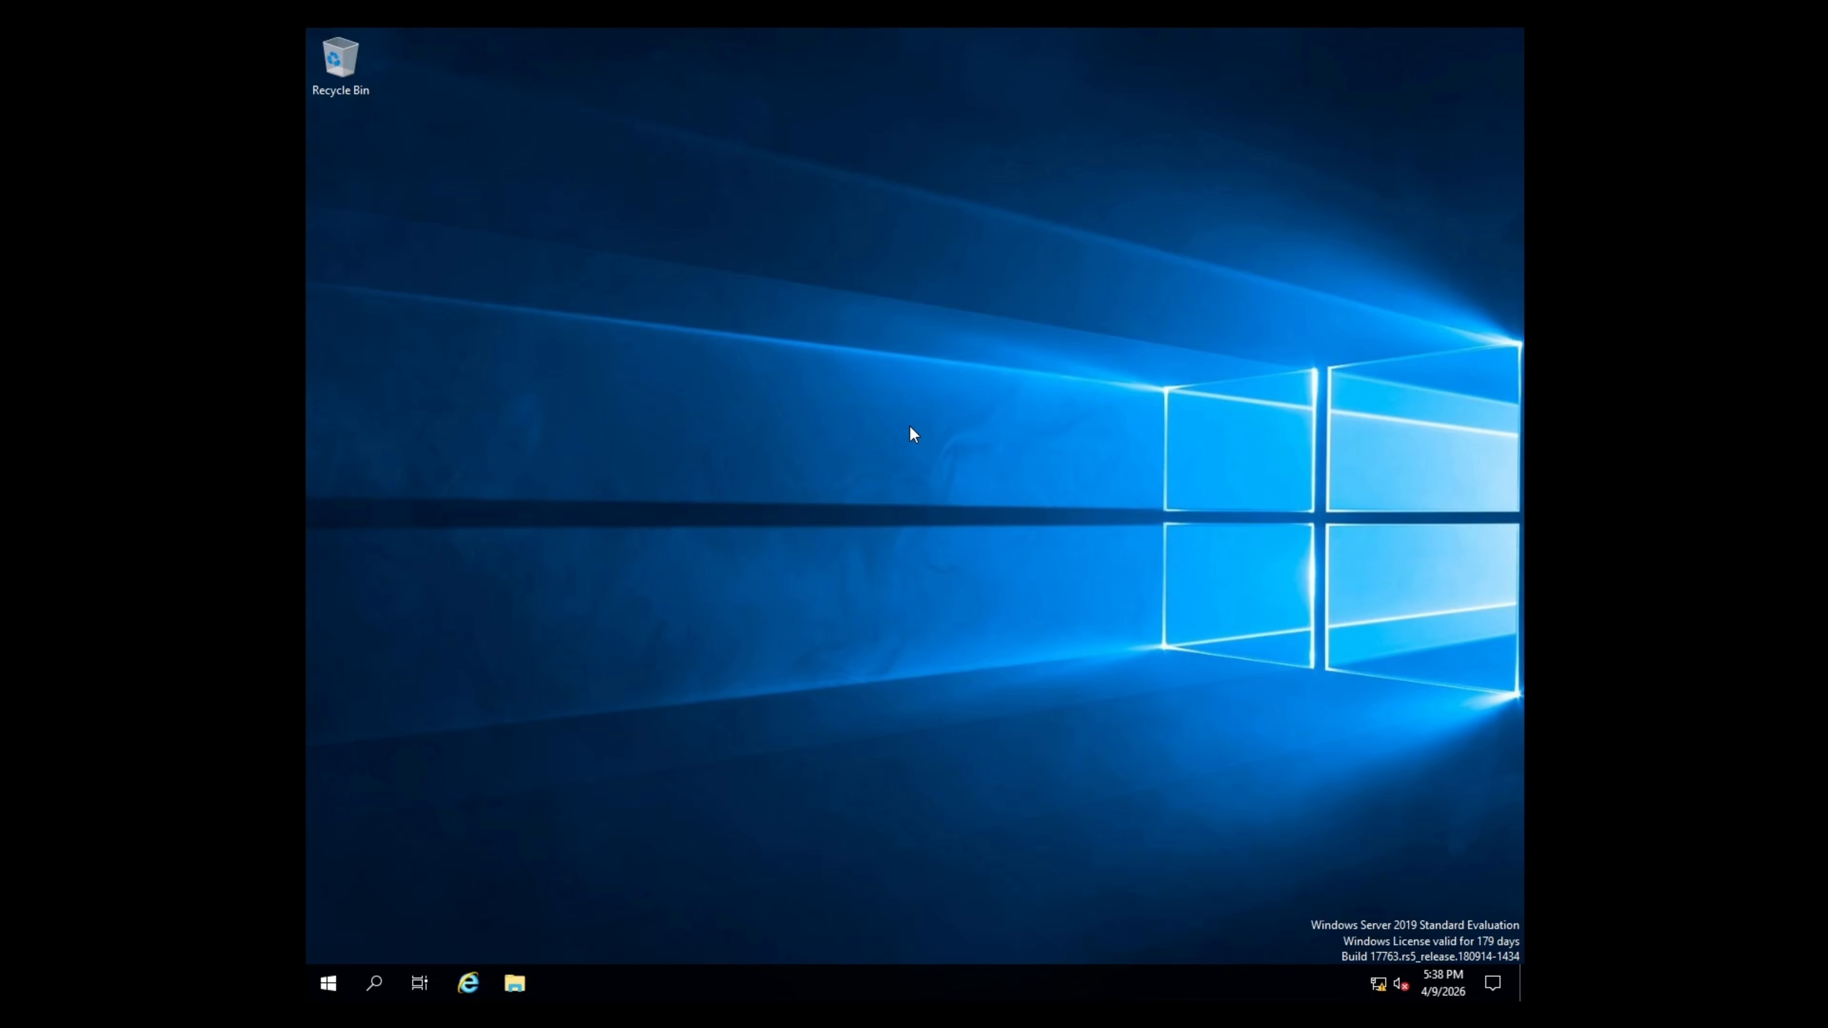
# - Launch Server Manager on DC01 and open Active Directory Users and Computers
pyautogui.click(328, 992)
pyautogui.click(407, 441)
pyautogui.click(1384, 80)
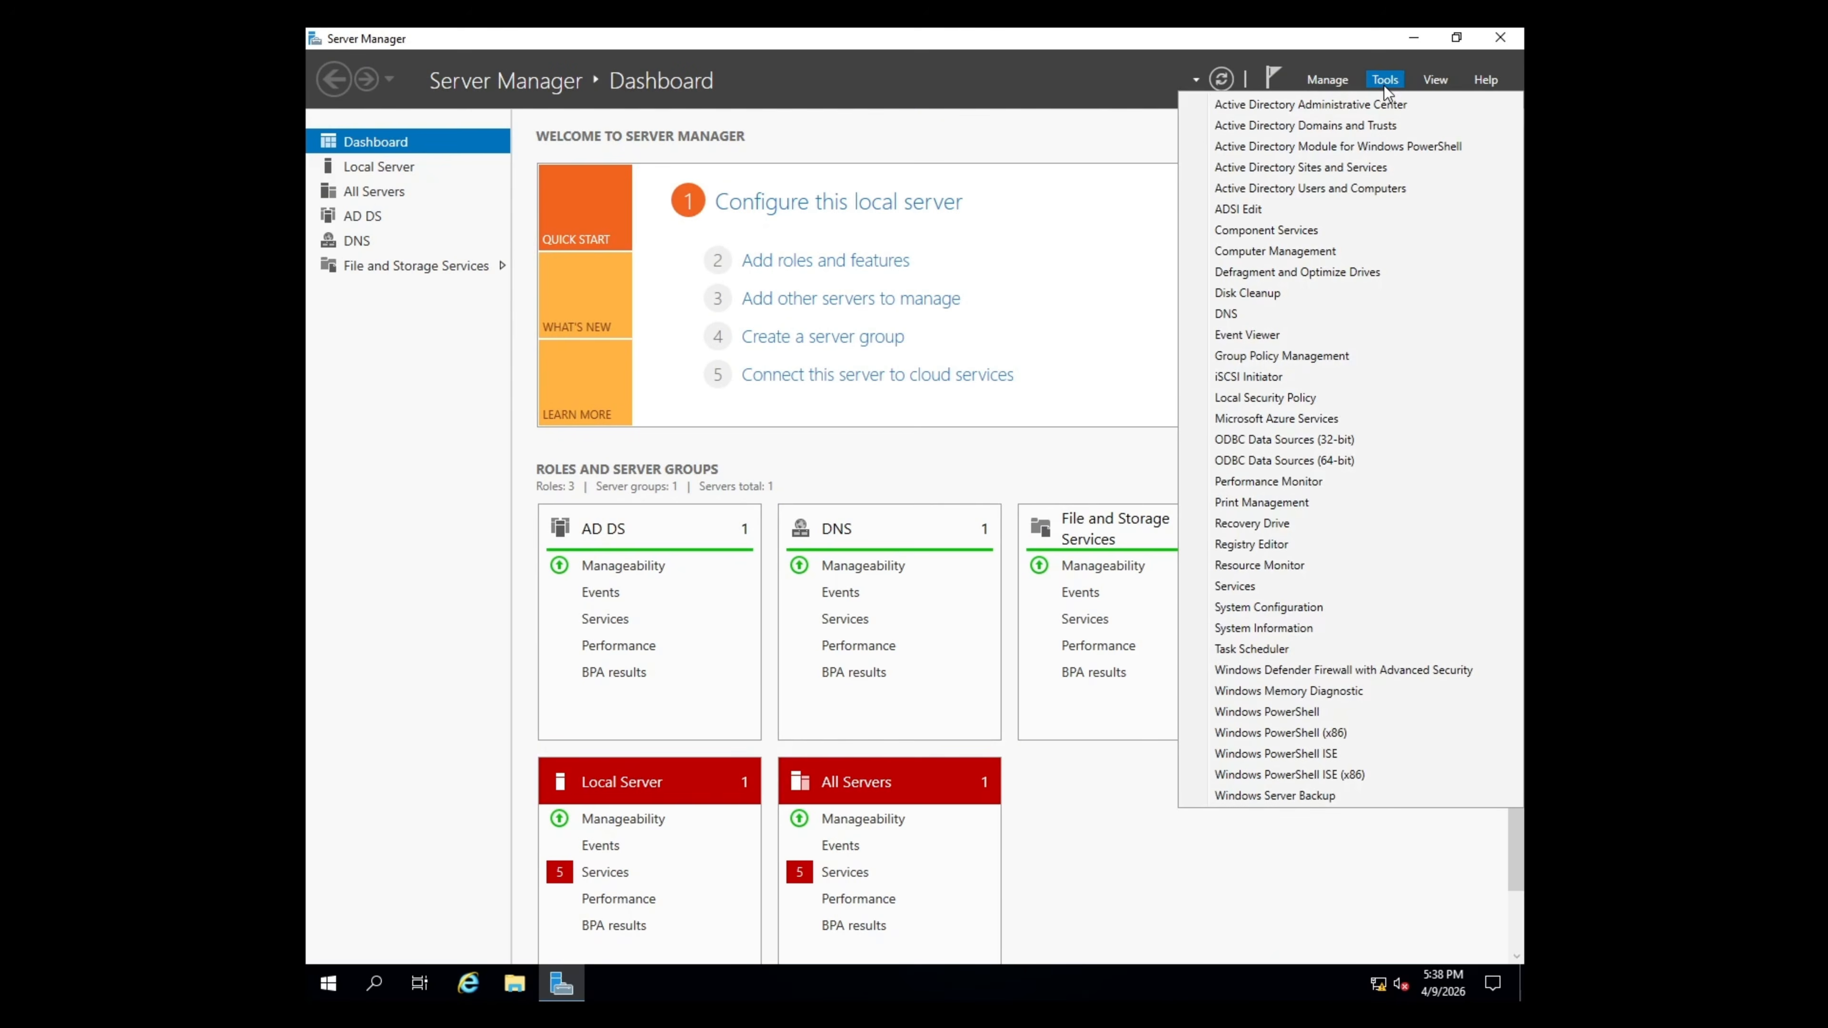
pyautogui.click(1425, 193)
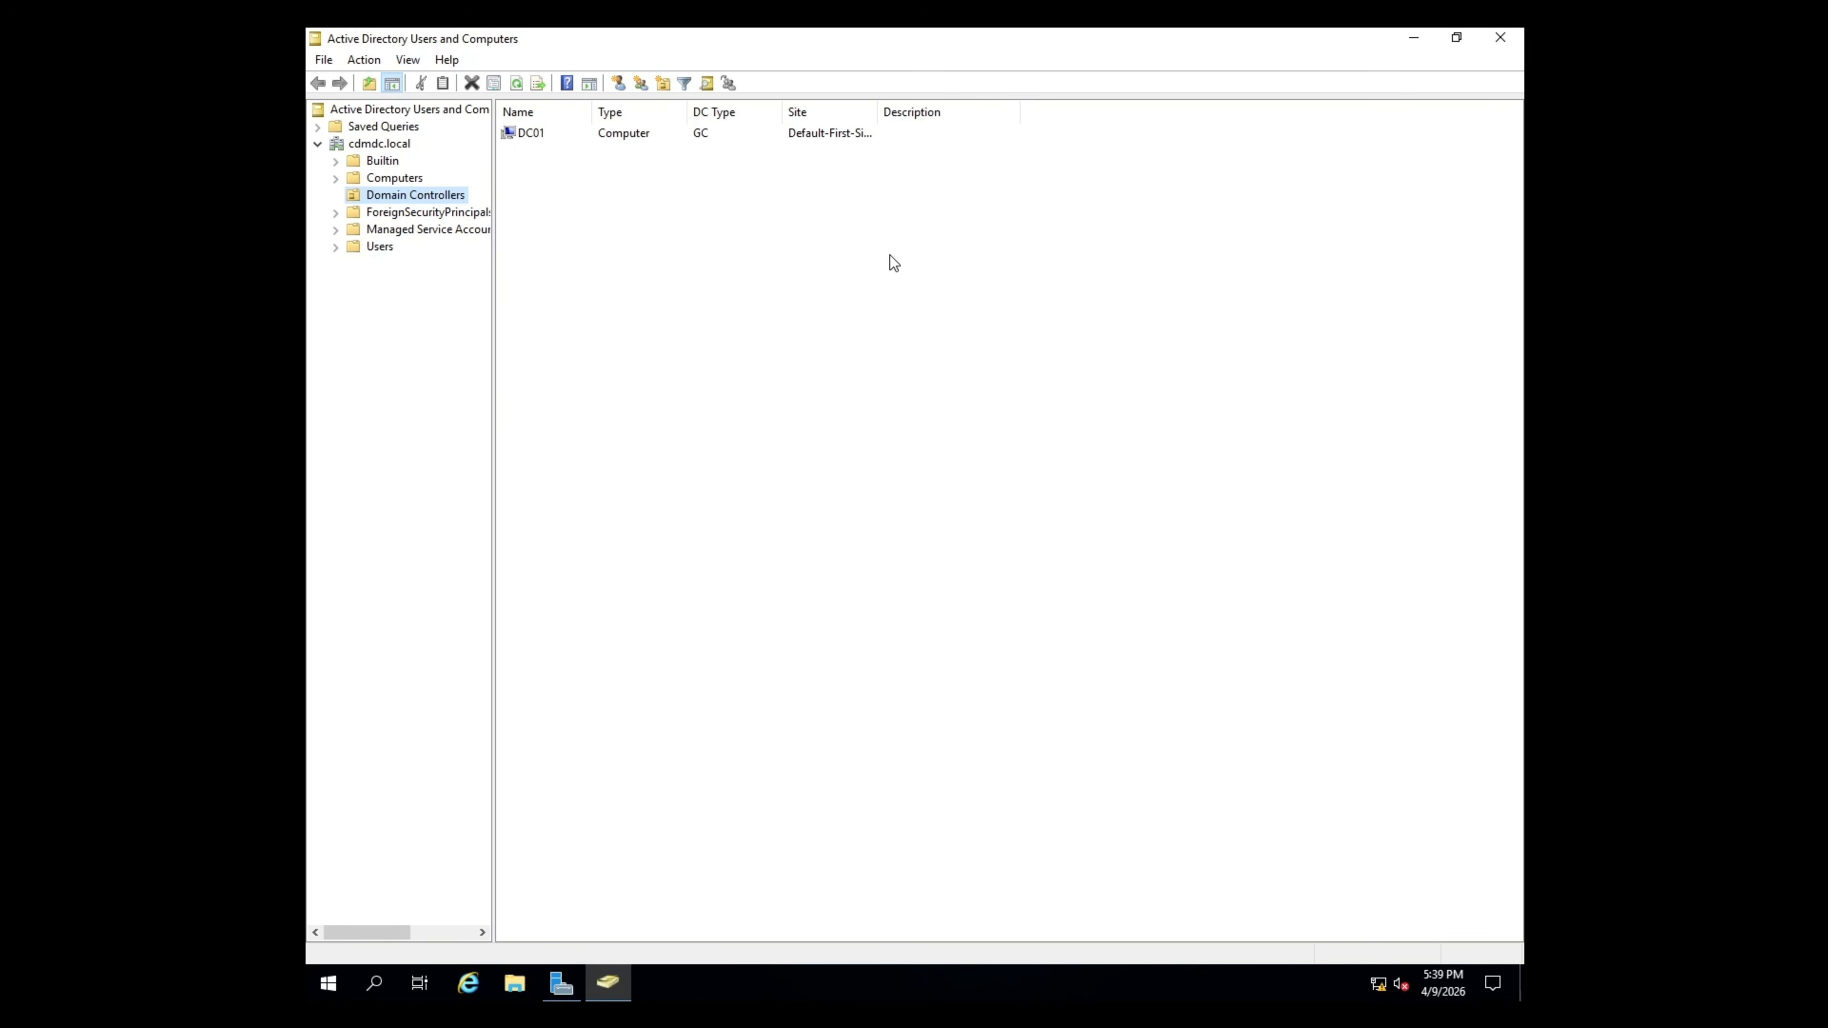
# - Start a new user in the Users container, entering the user's first name, last name and logon name
pyautogui.rightClick(369, 249)
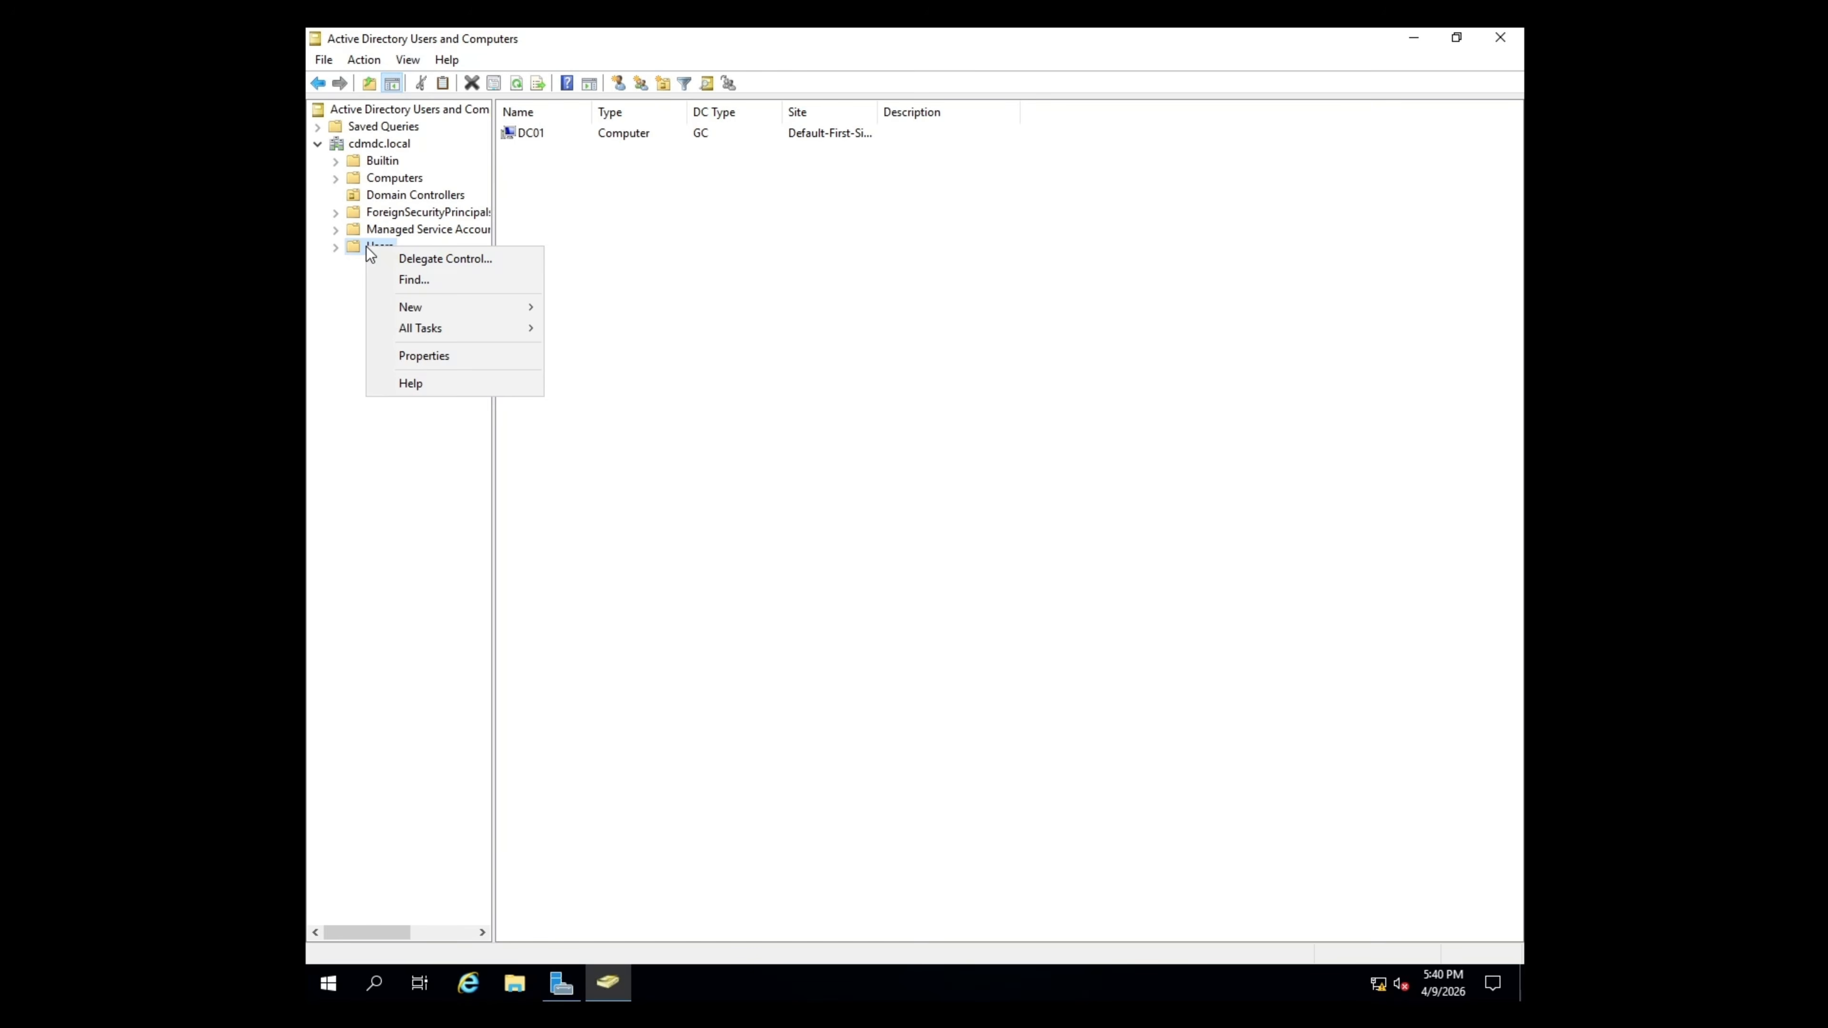
pyautogui.moveTo(502, 306)
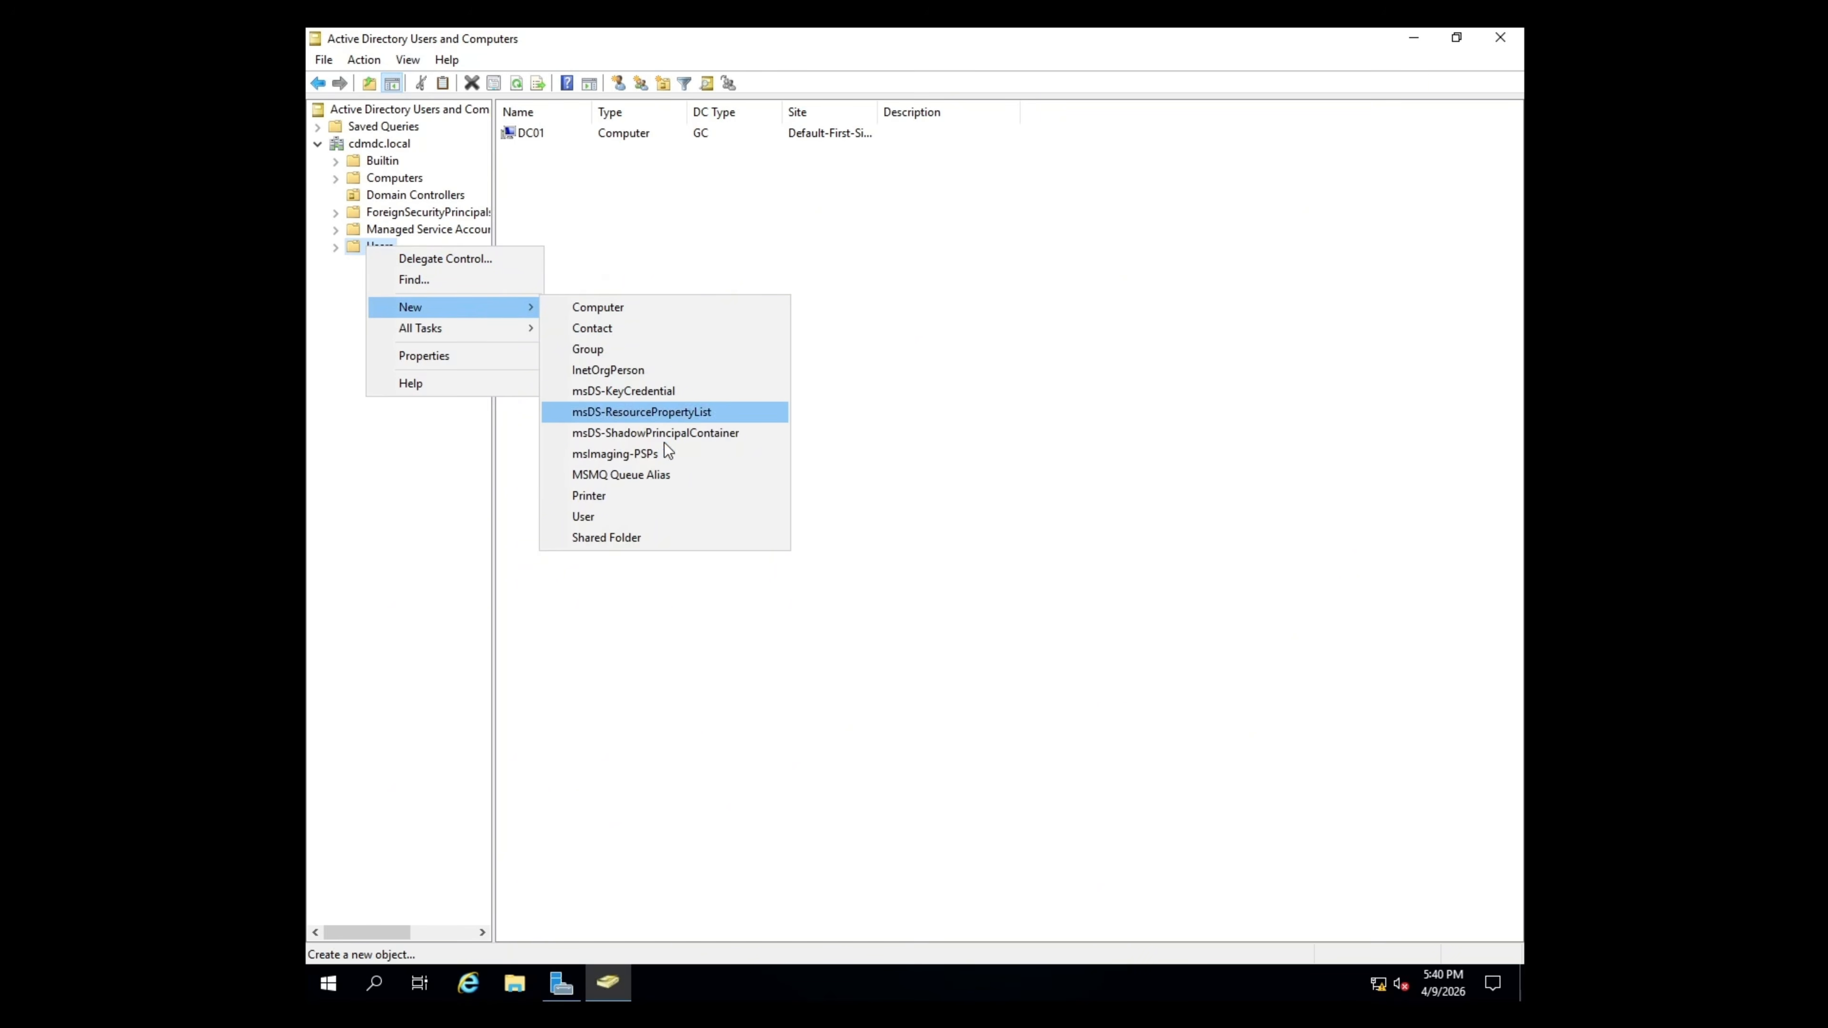
pyautogui.click(634, 515)
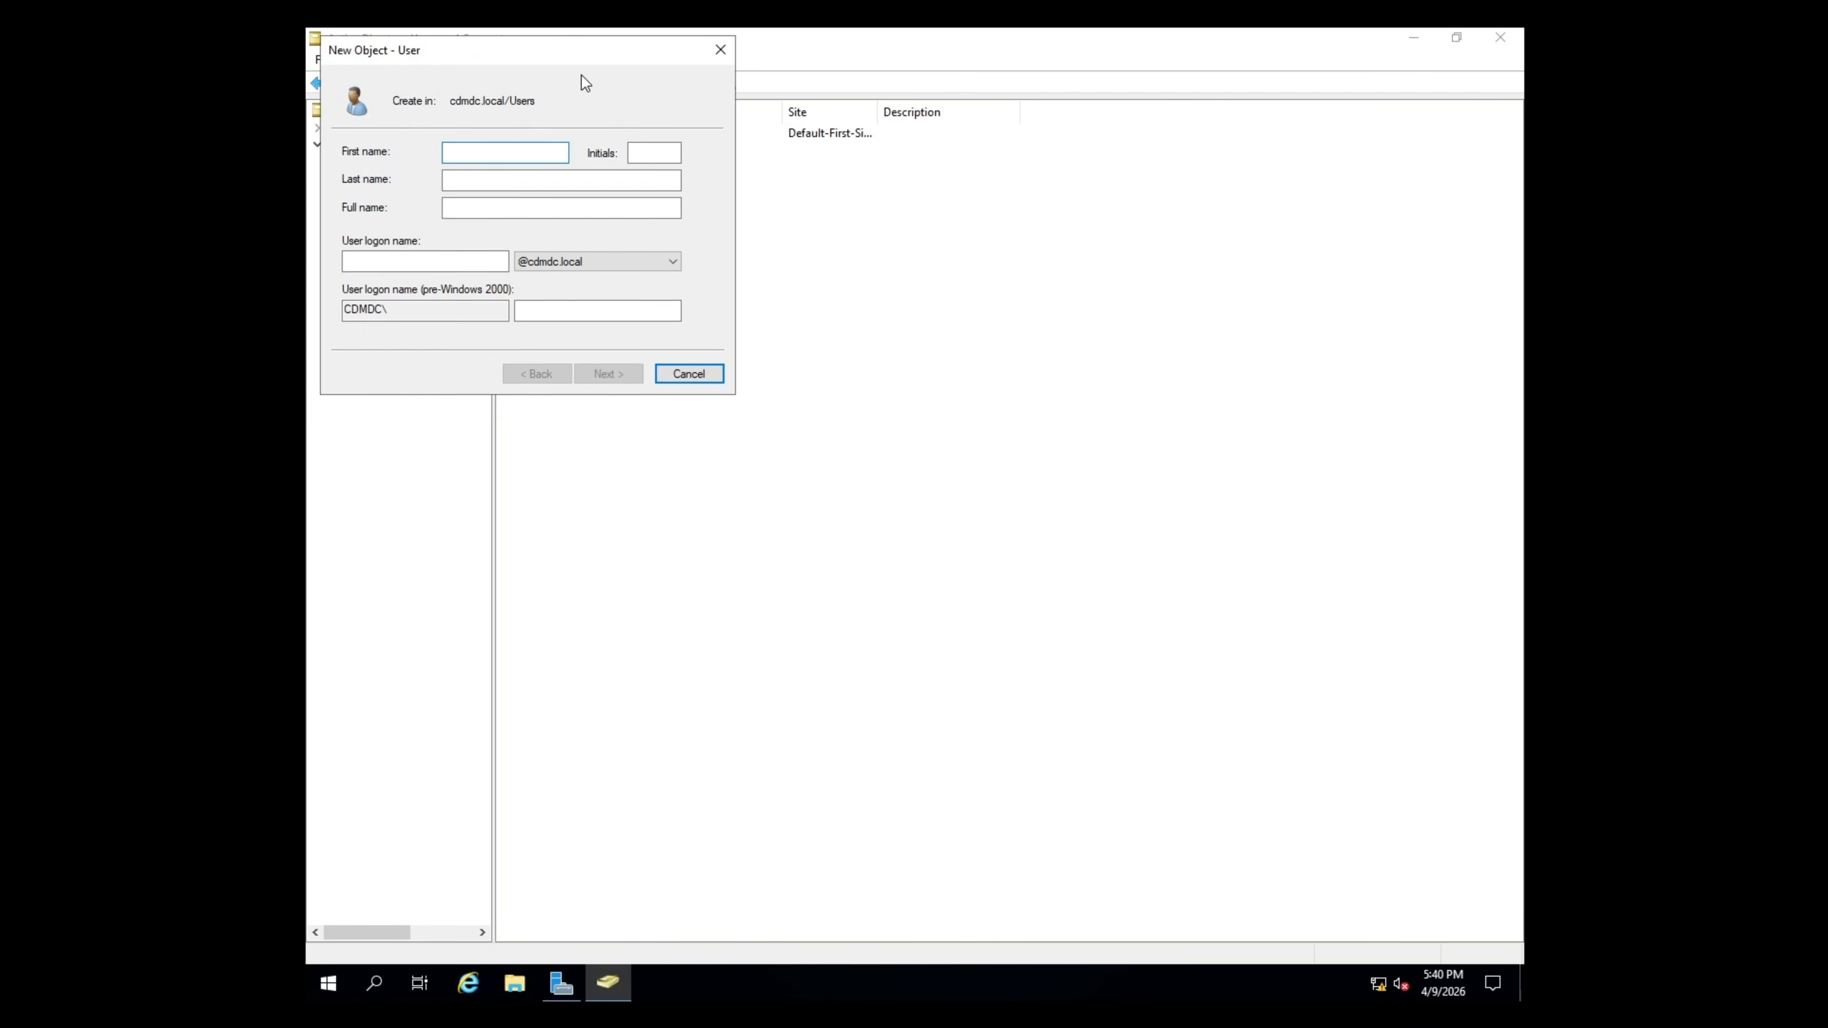
pyautogui.moveTo(582, 58); pyautogui.dragTo(939, 337)
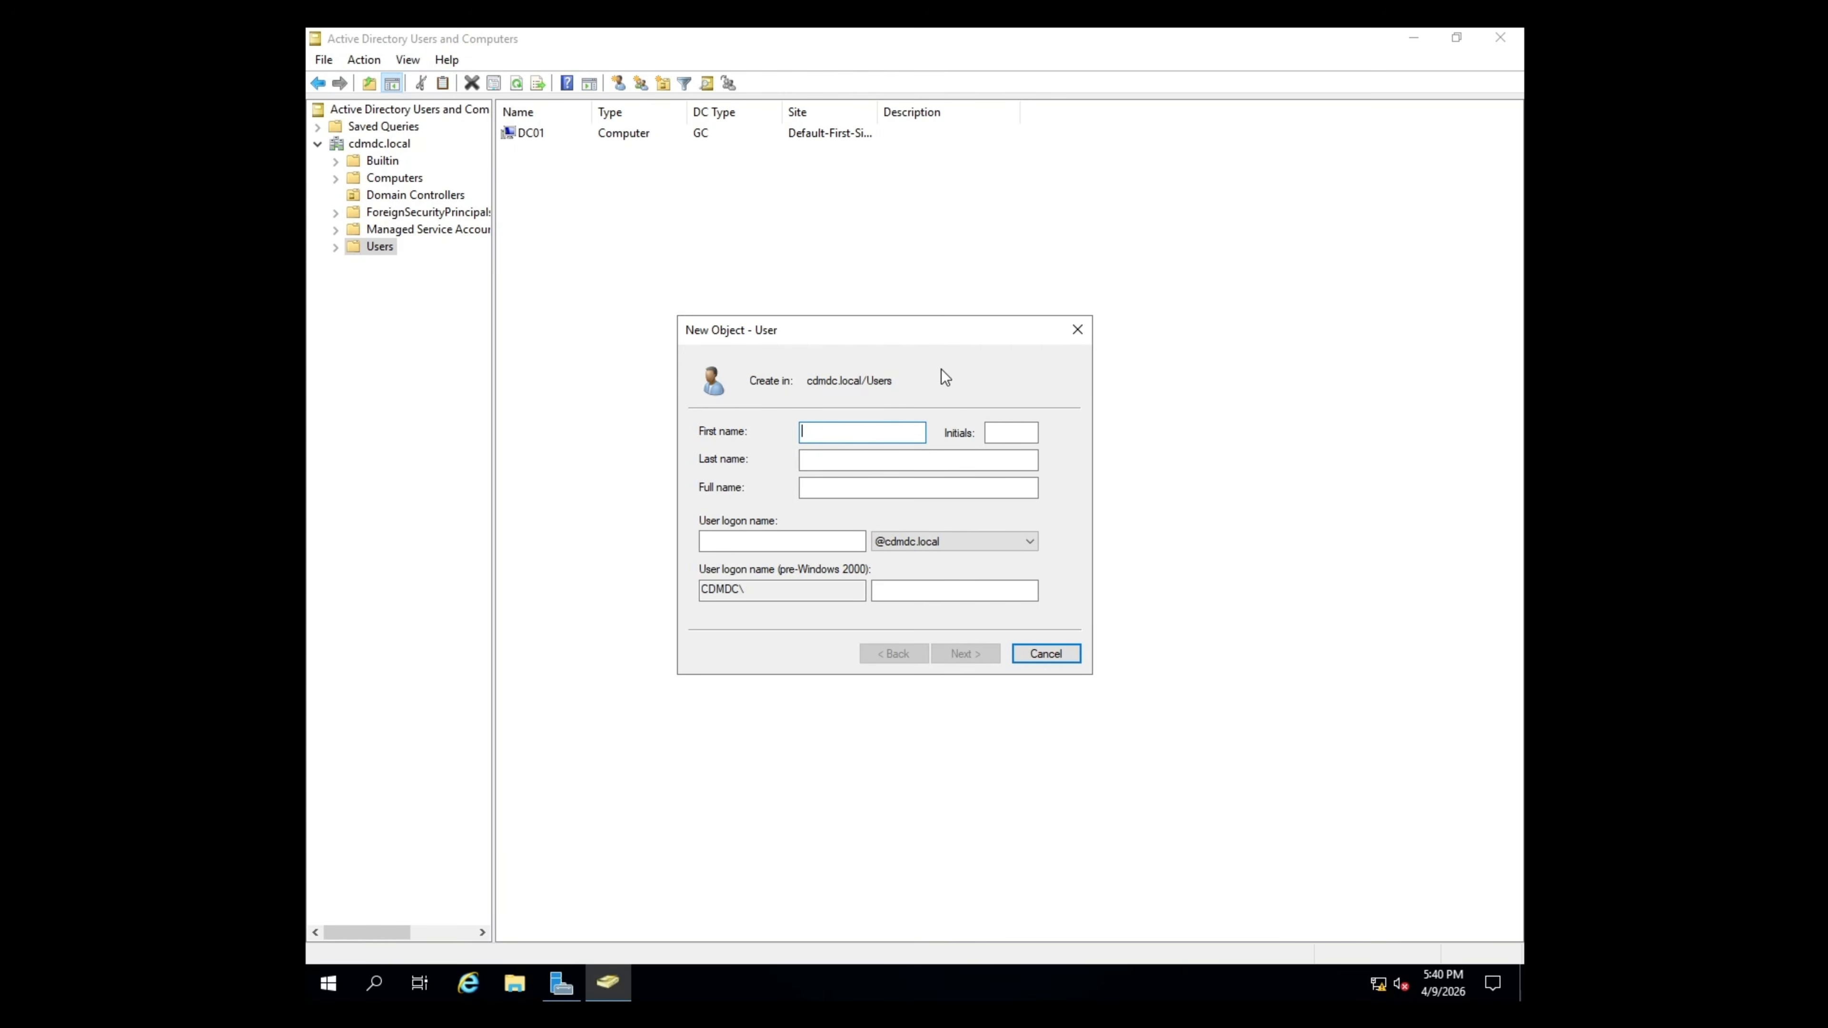
pyautogui.write('John')
pyautogui.press('Tab')
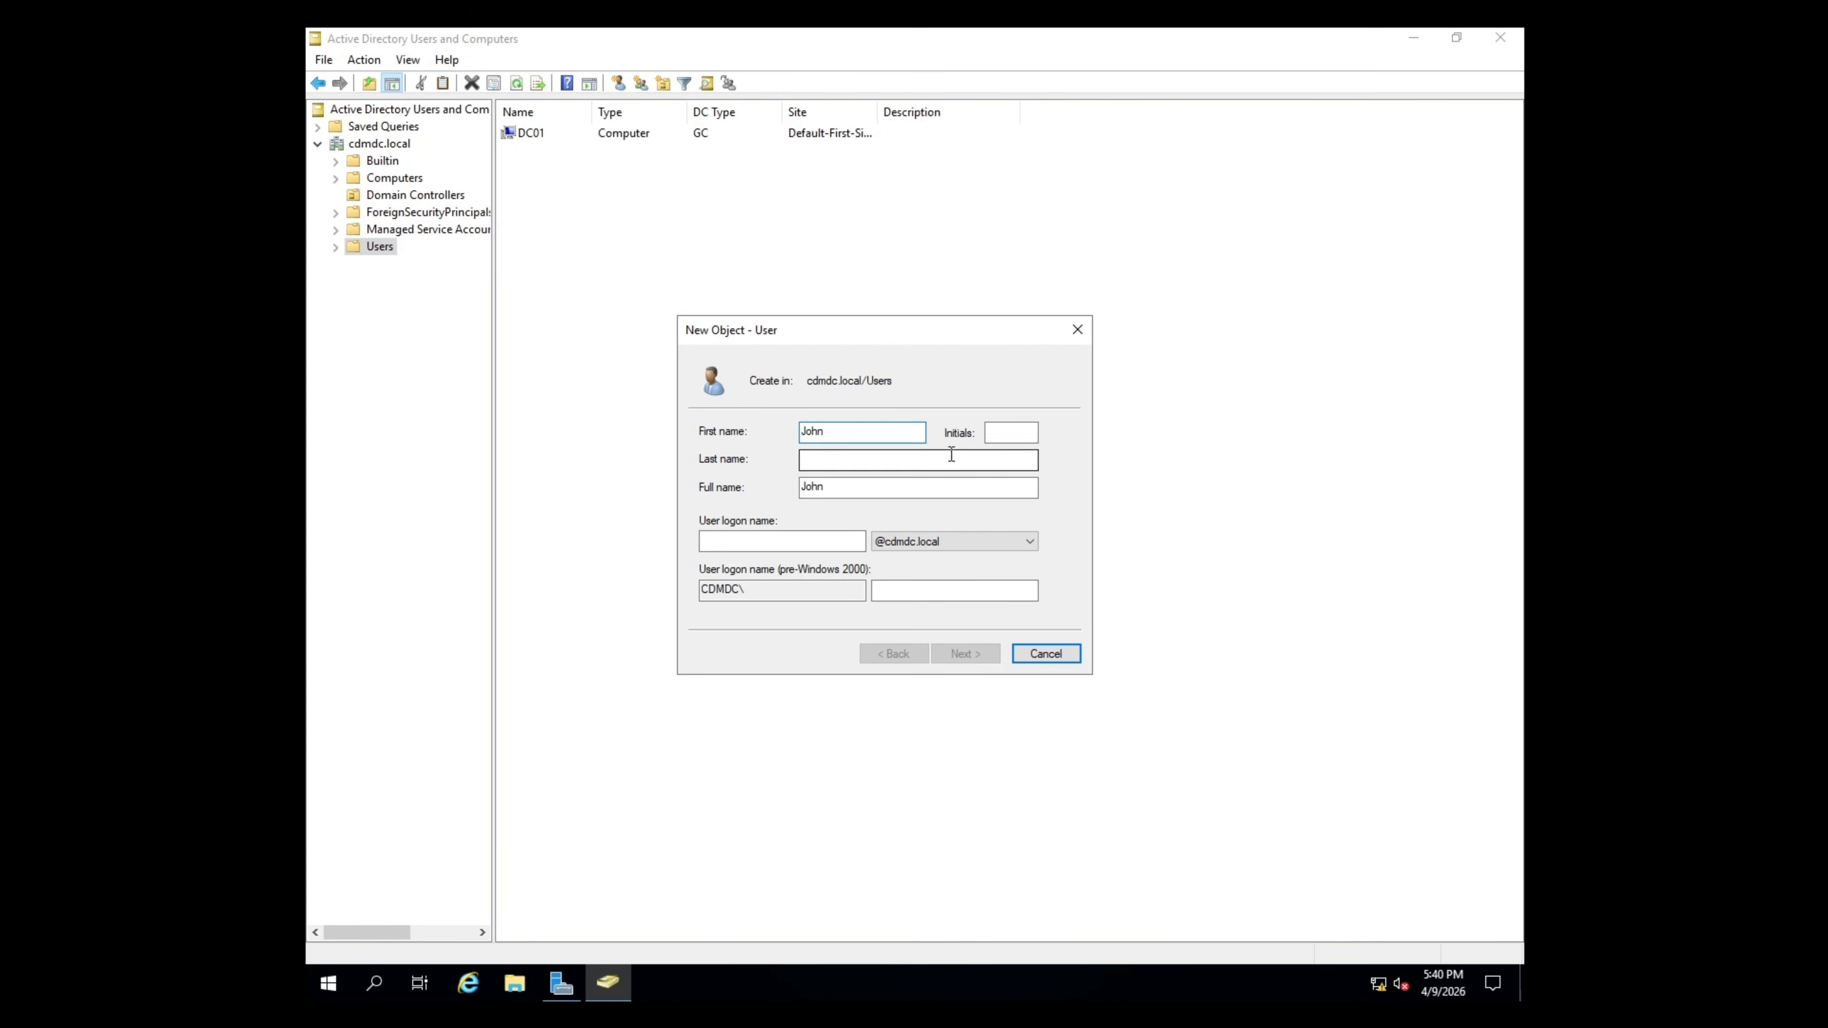
pyautogui.write('Doe')
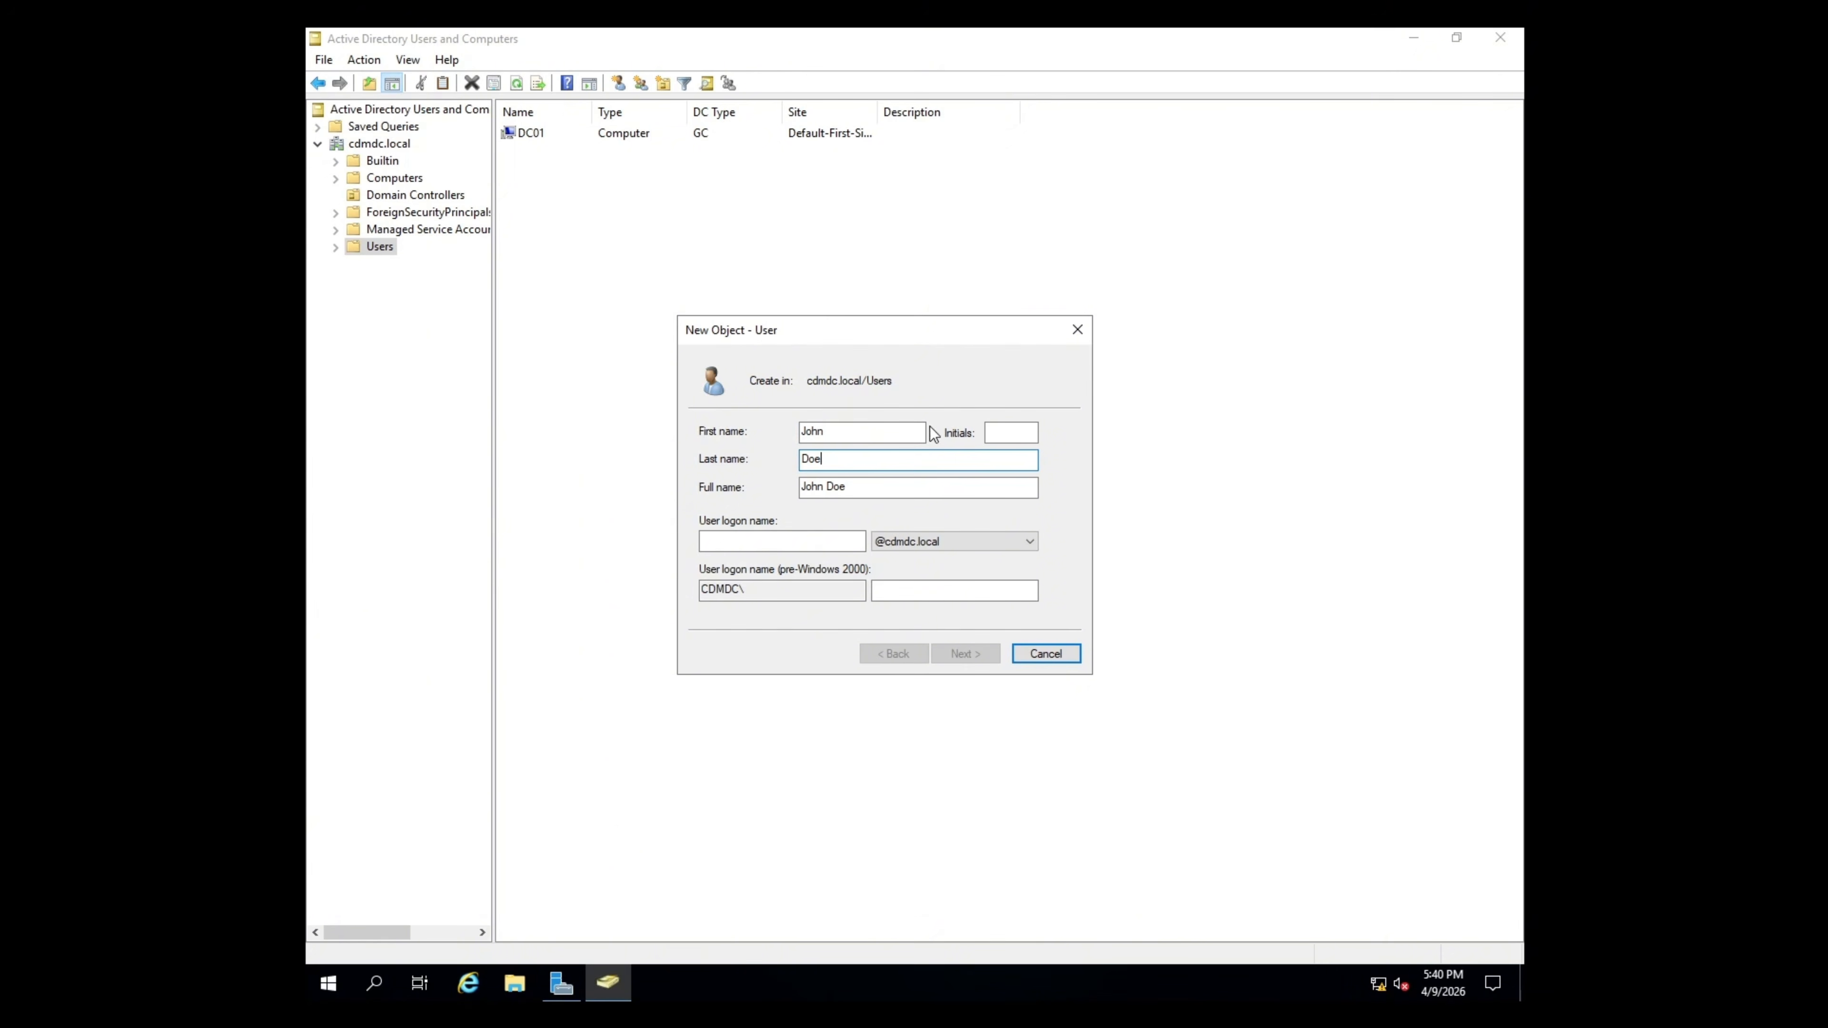
pyautogui.press('Tab')
pyautogui.press('Tab')
pyautogui.write('jdoe')
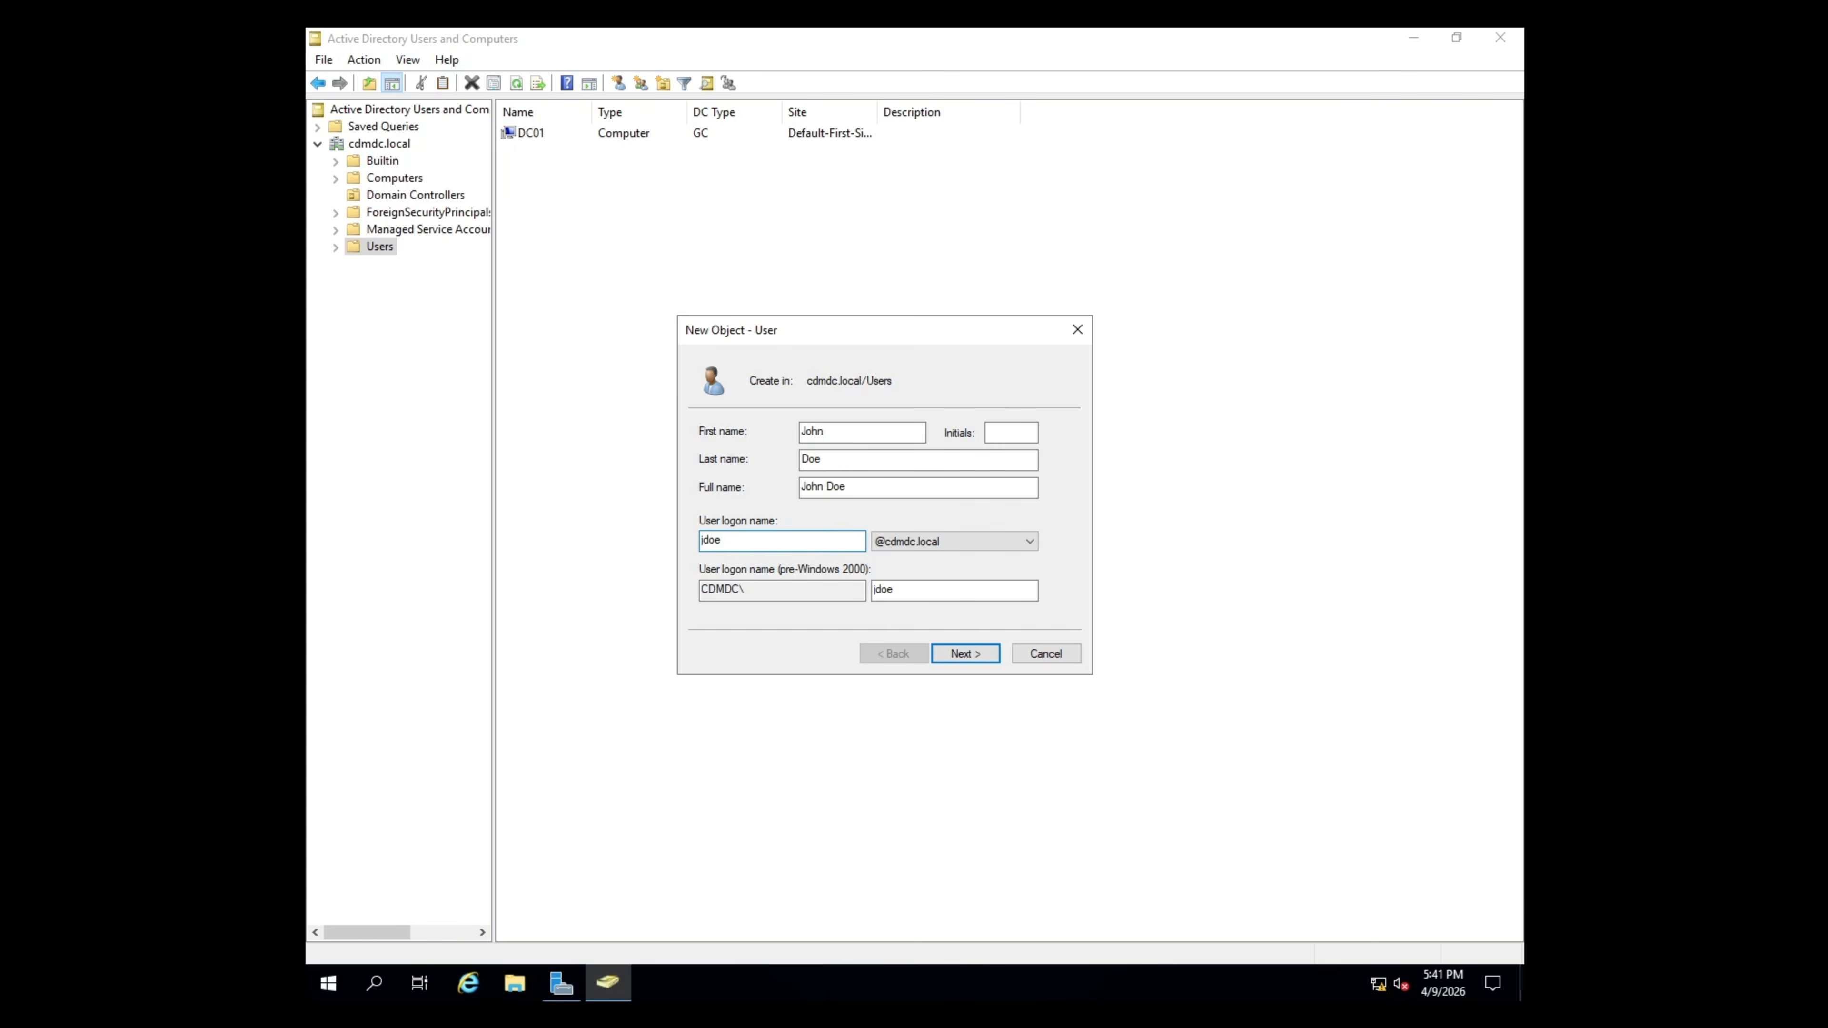
# - Set and confirm the account password, drop the change-at-next-logon requirement, and finish creating the user
pyautogui.click(978, 650)
pyautogui.write('•••••••••')
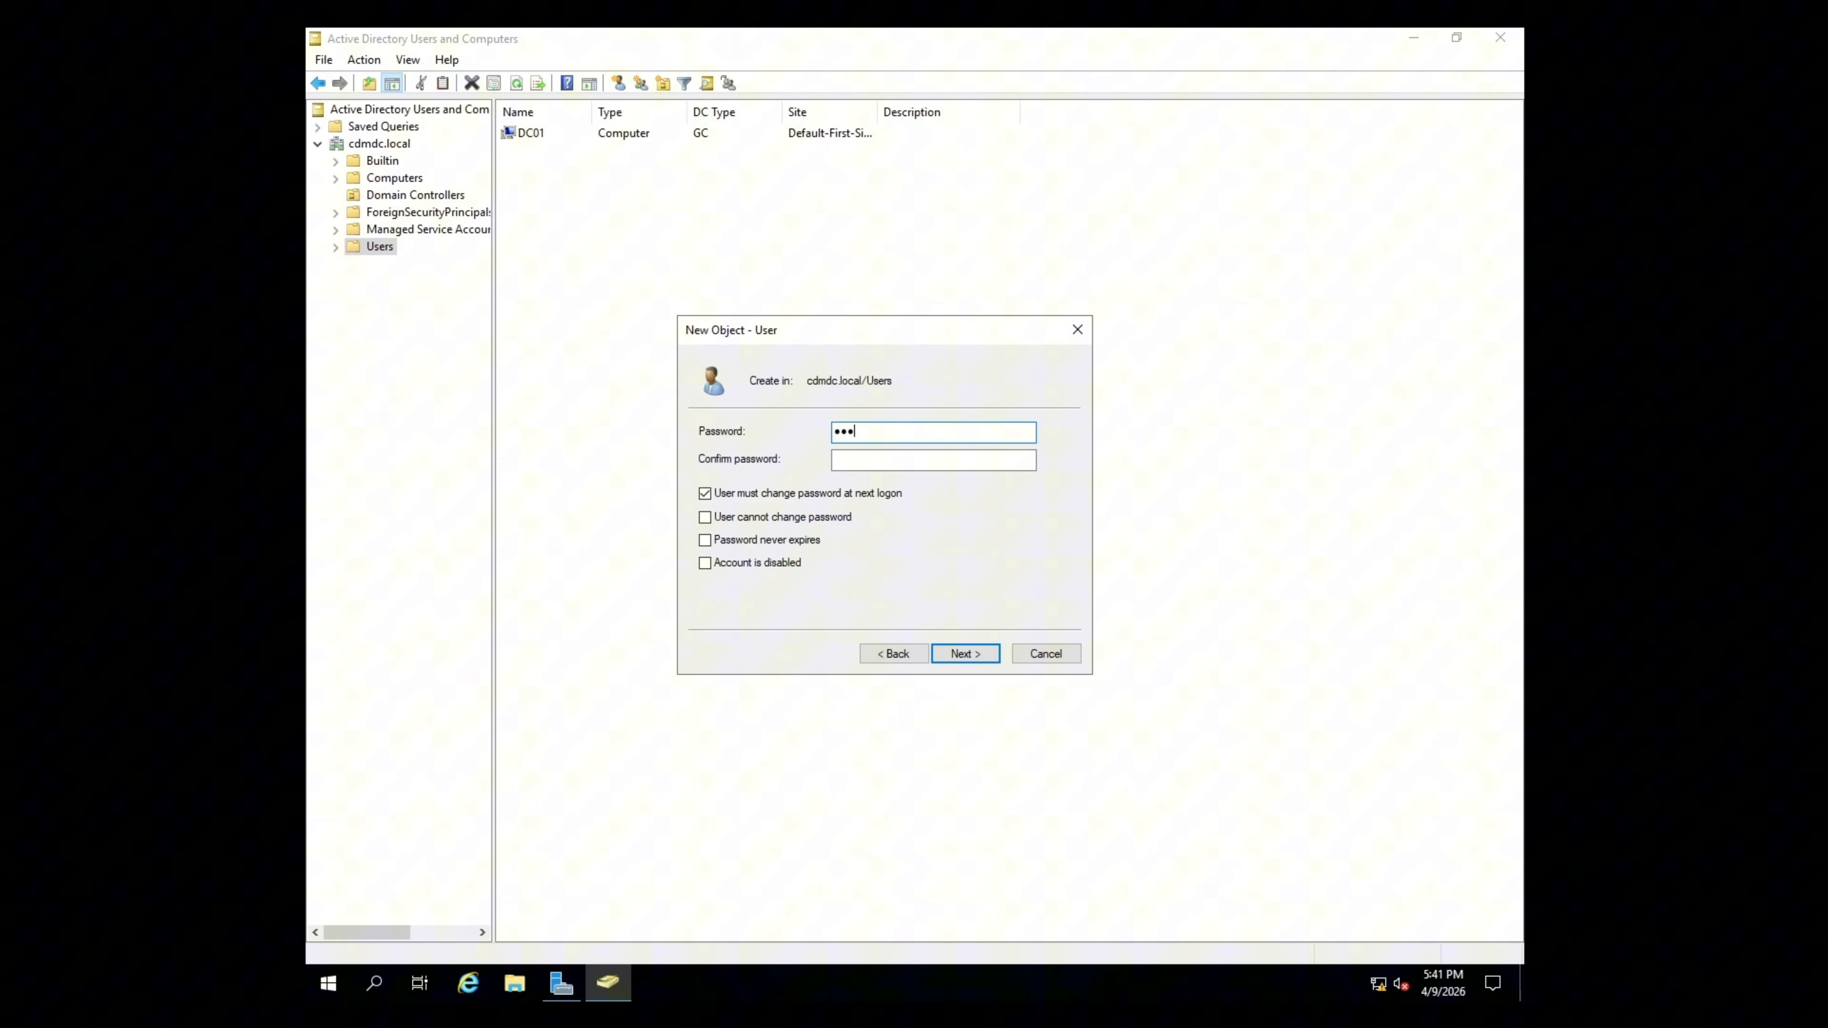
pyautogui.click(972, 465)
pyautogui.write('•••••••••')
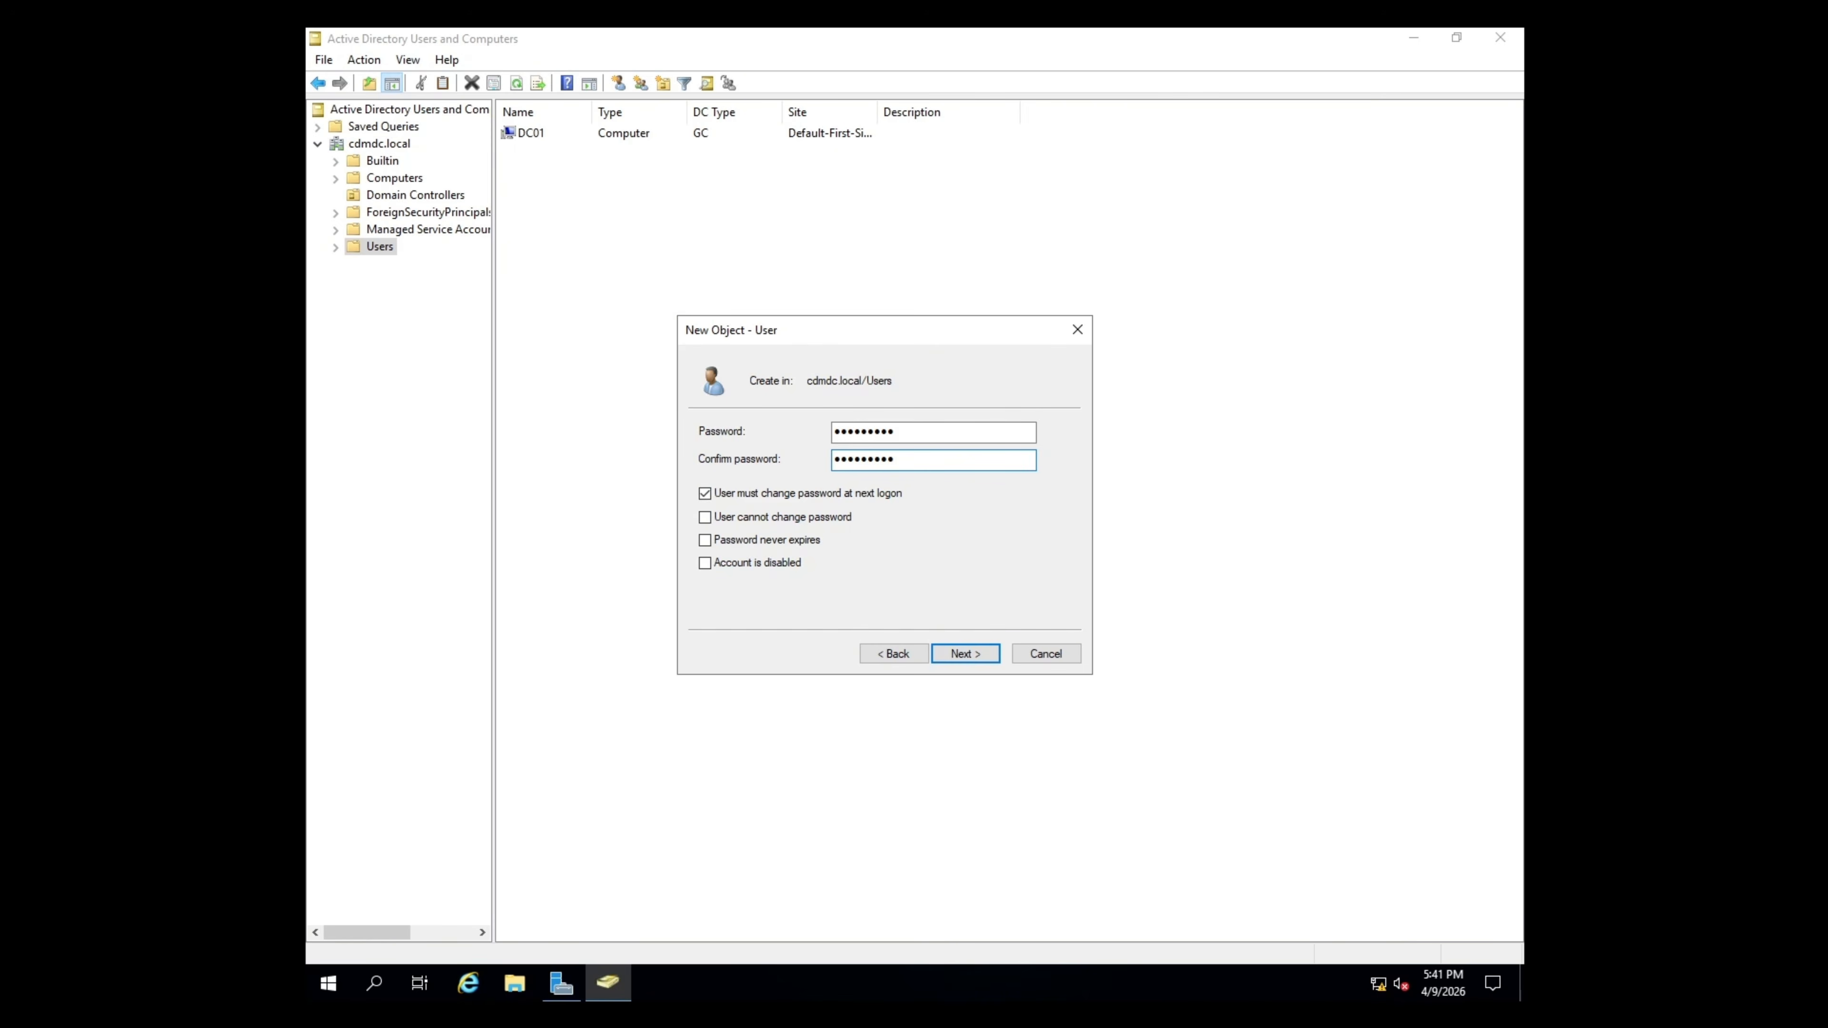
pyautogui.click(862, 491)
pyautogui.click(985, 651)
pyautogui.click(989, 655)
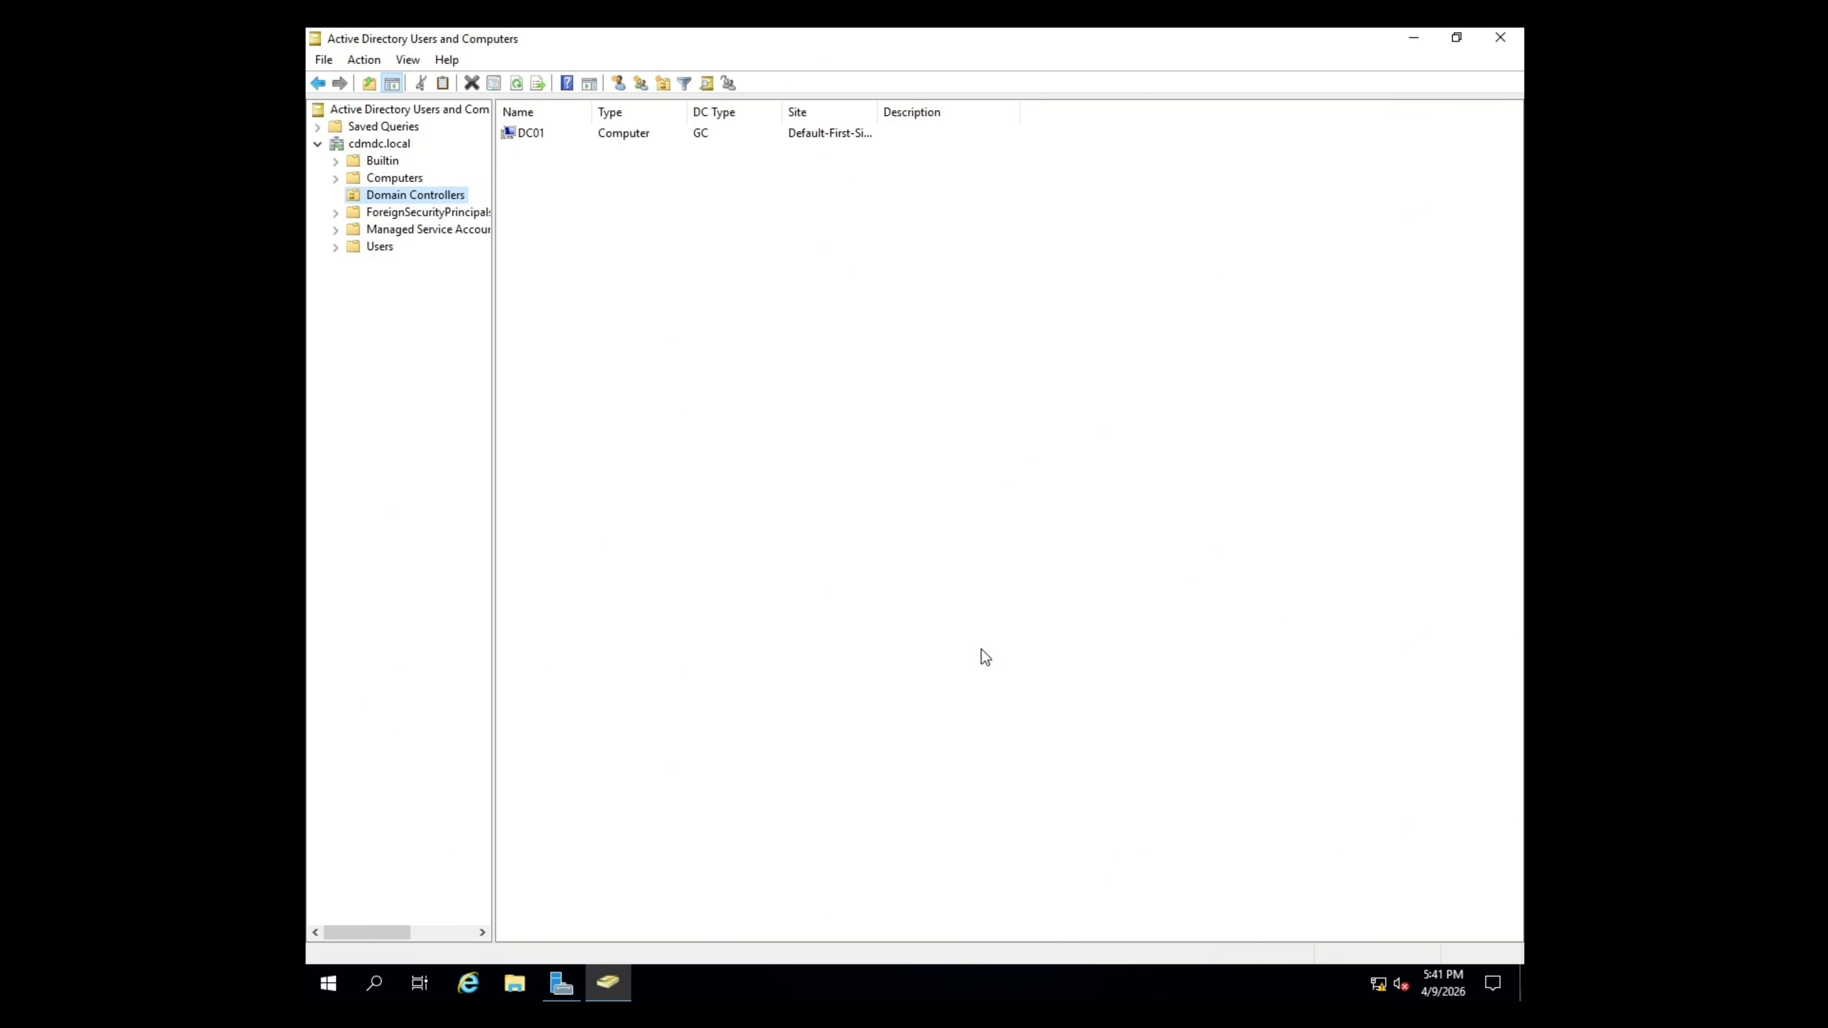
pyautogui.click(392, 246)
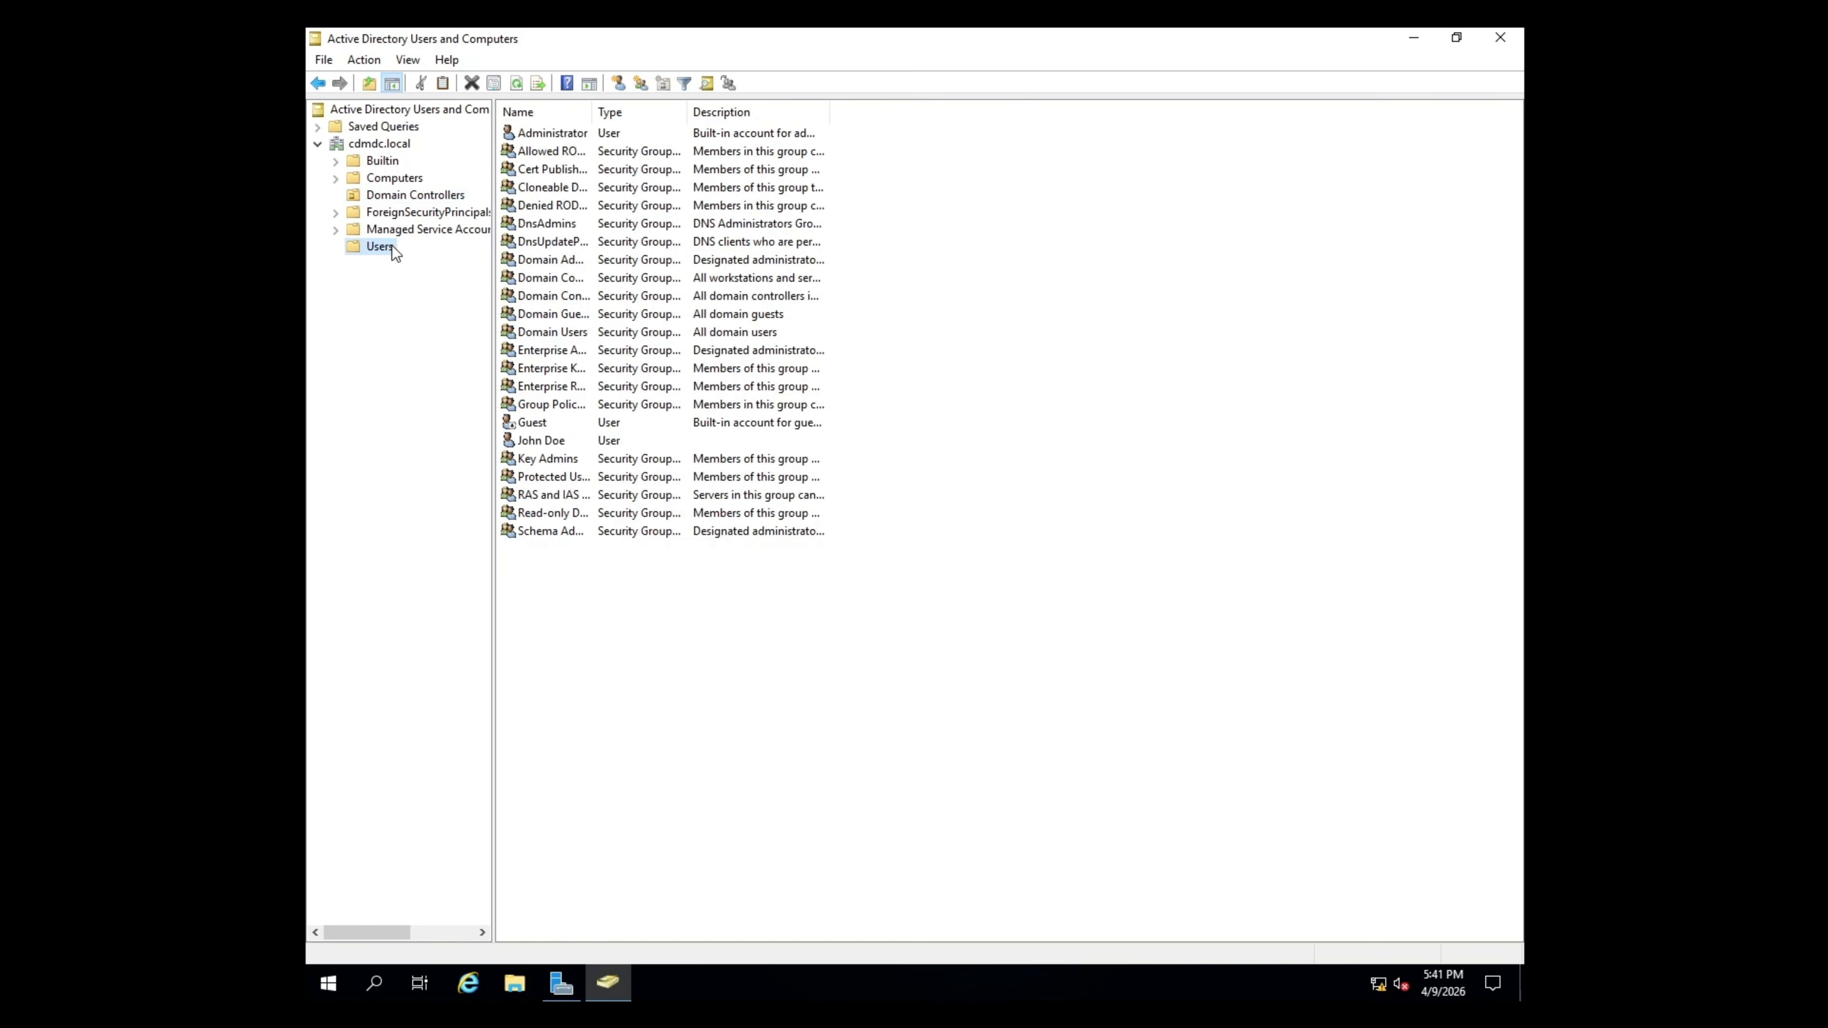
# - Sign in on the client's Other user screen with the new domain account's logon name and password
pyautogui.click(562, 440)
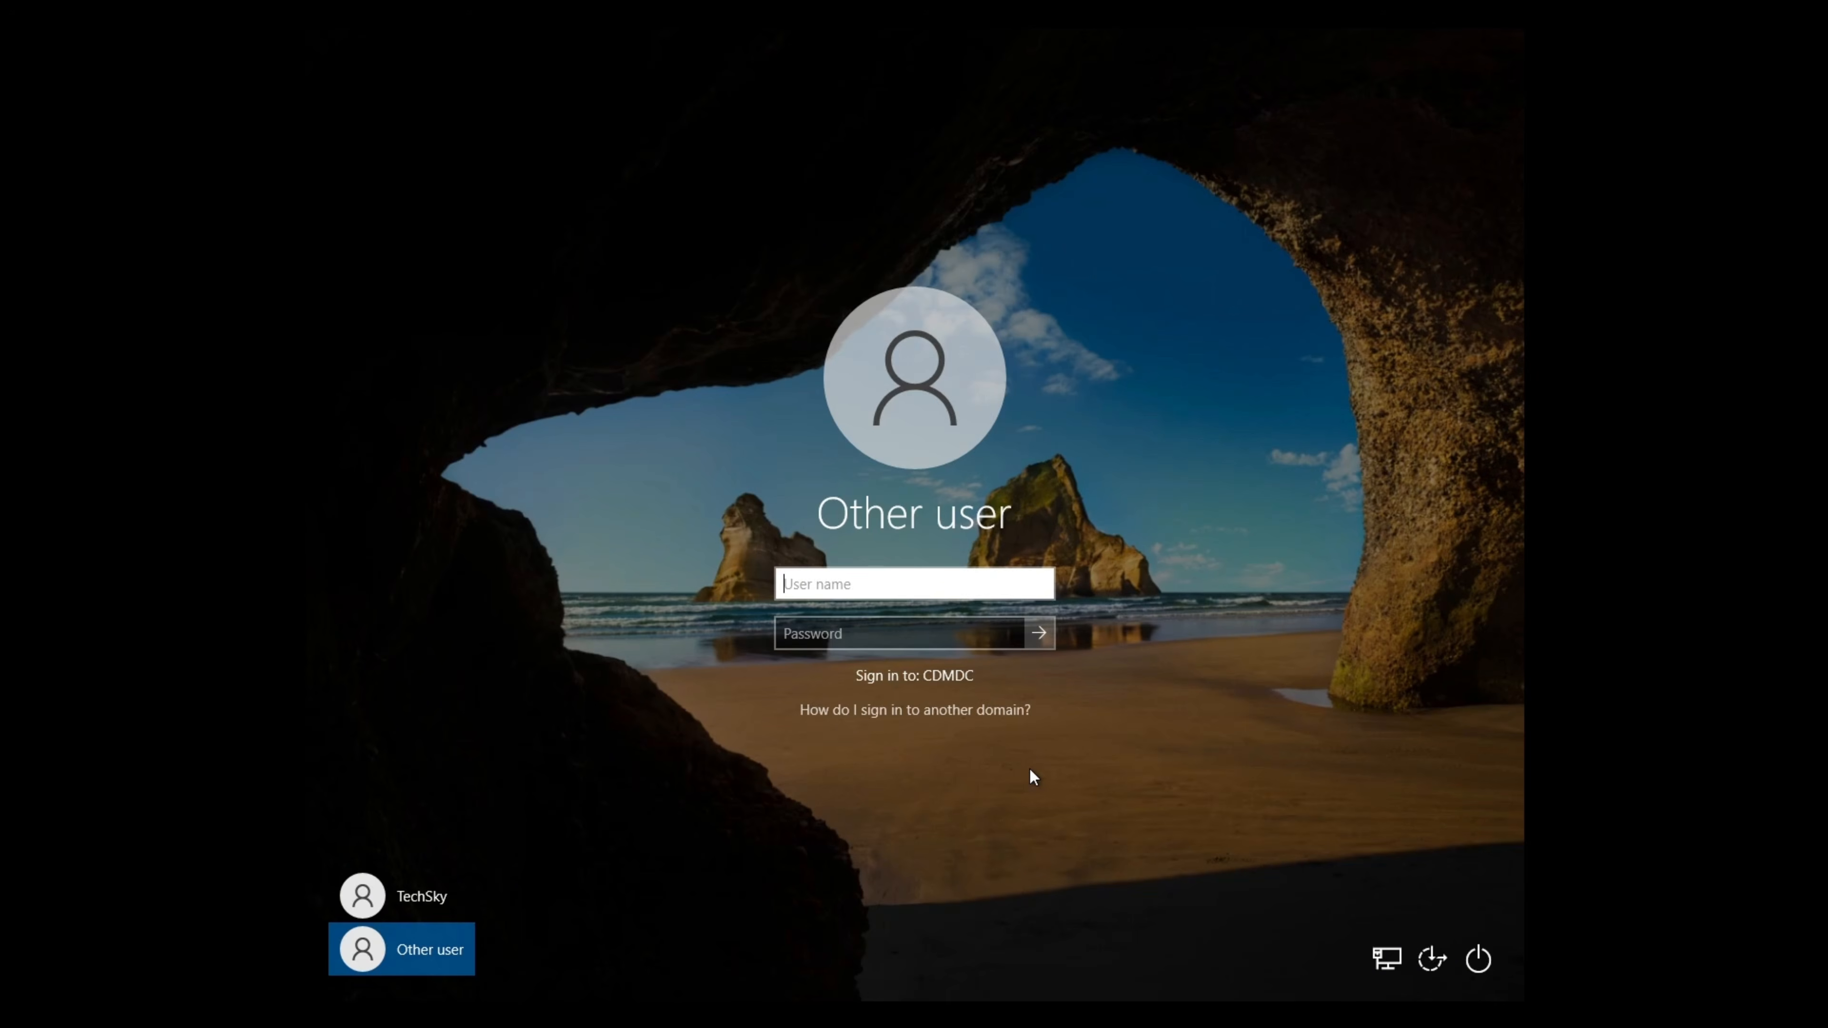
pyautogui.write('jdoe')
pyautogui.press('Tab')
pyautogui.write('***')
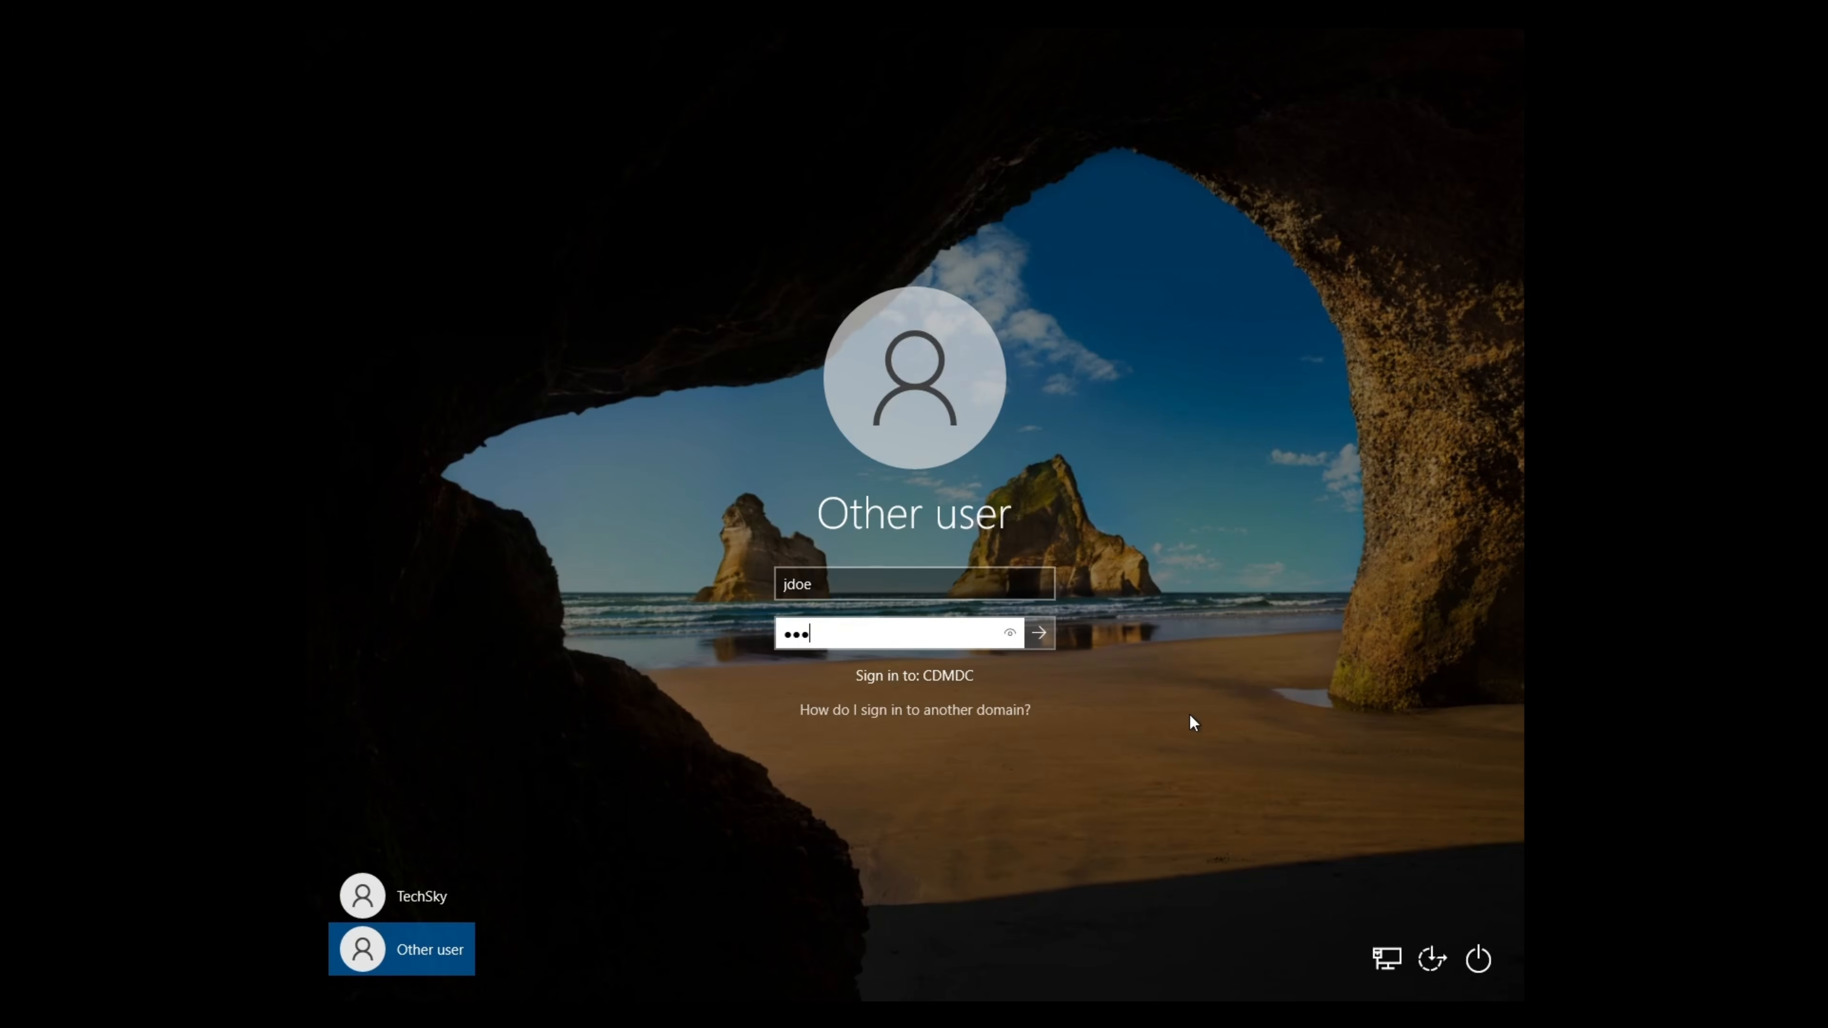
pyautogui.write('*******')
pyautogui.press('Return')
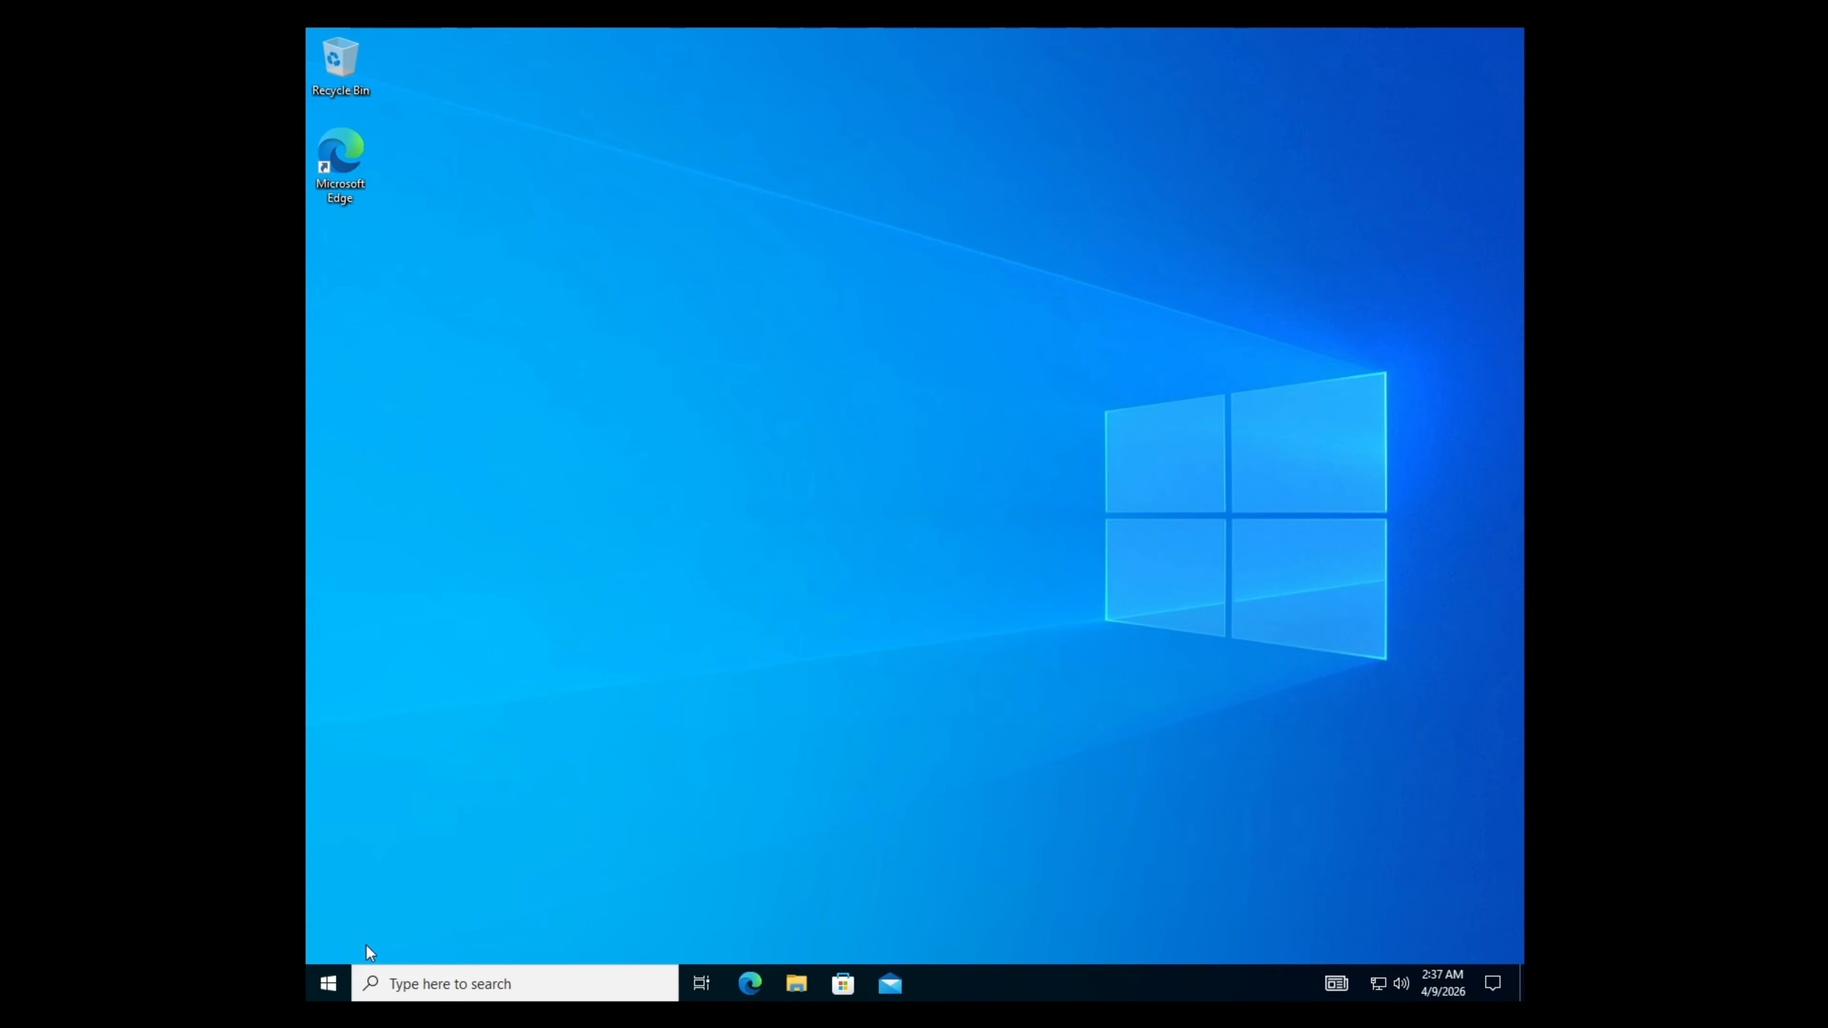
# - Open Windows PowerShell from the Start quick menu, maximize it, and run whoami
pyautogui.rightClick(328, 984)
pyautogui.click(491, 695)
pyautogui.click(1088, 67)
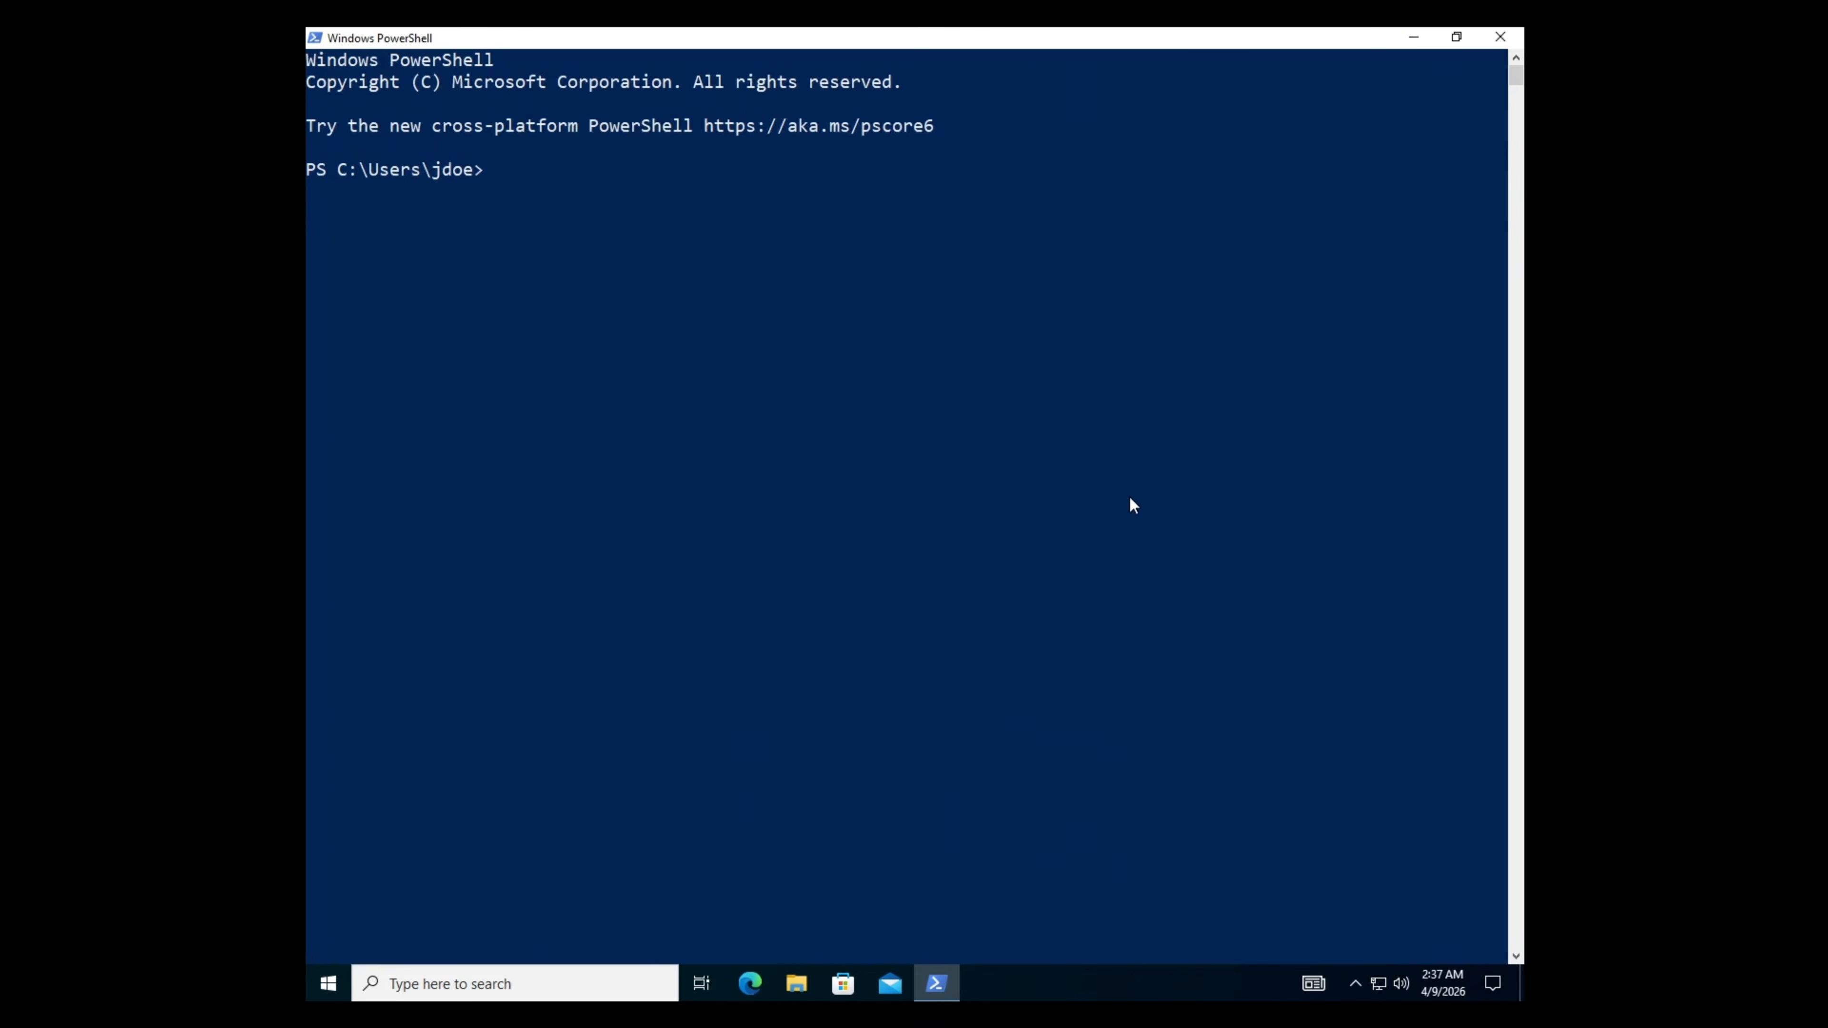
pyautogui.write('whoami')
pyautogui.press('Return')
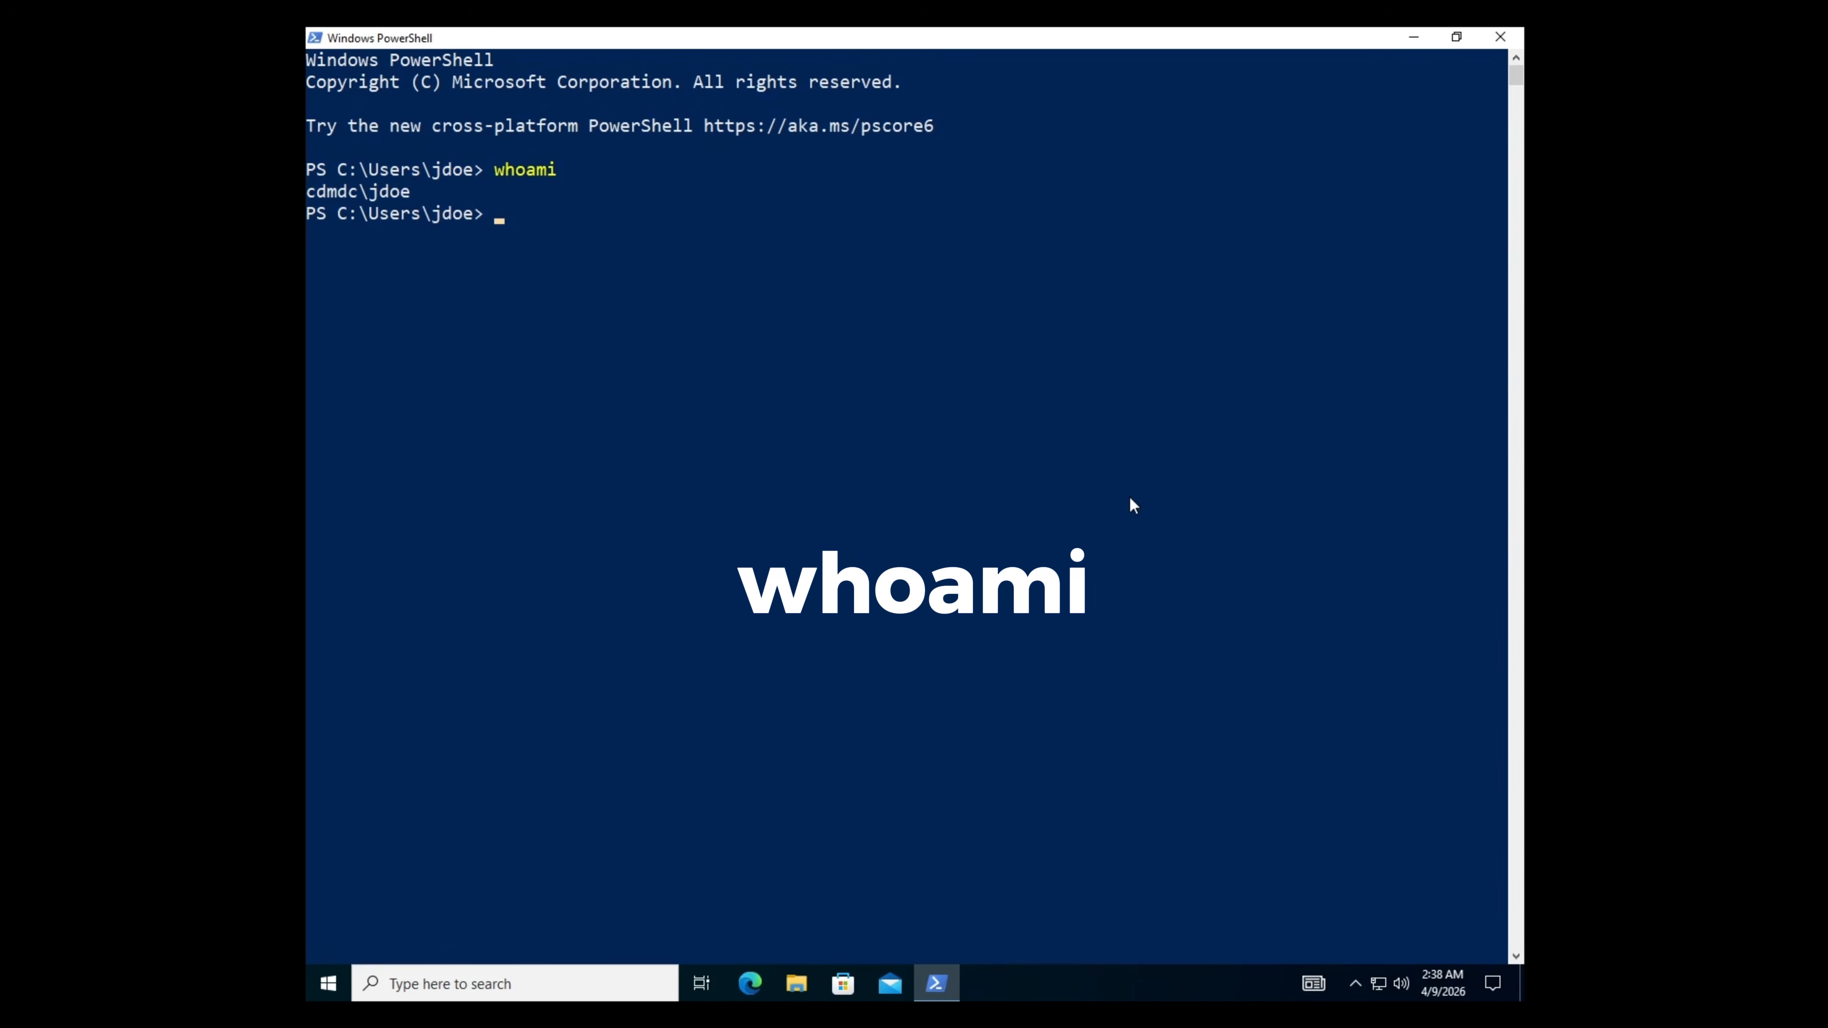
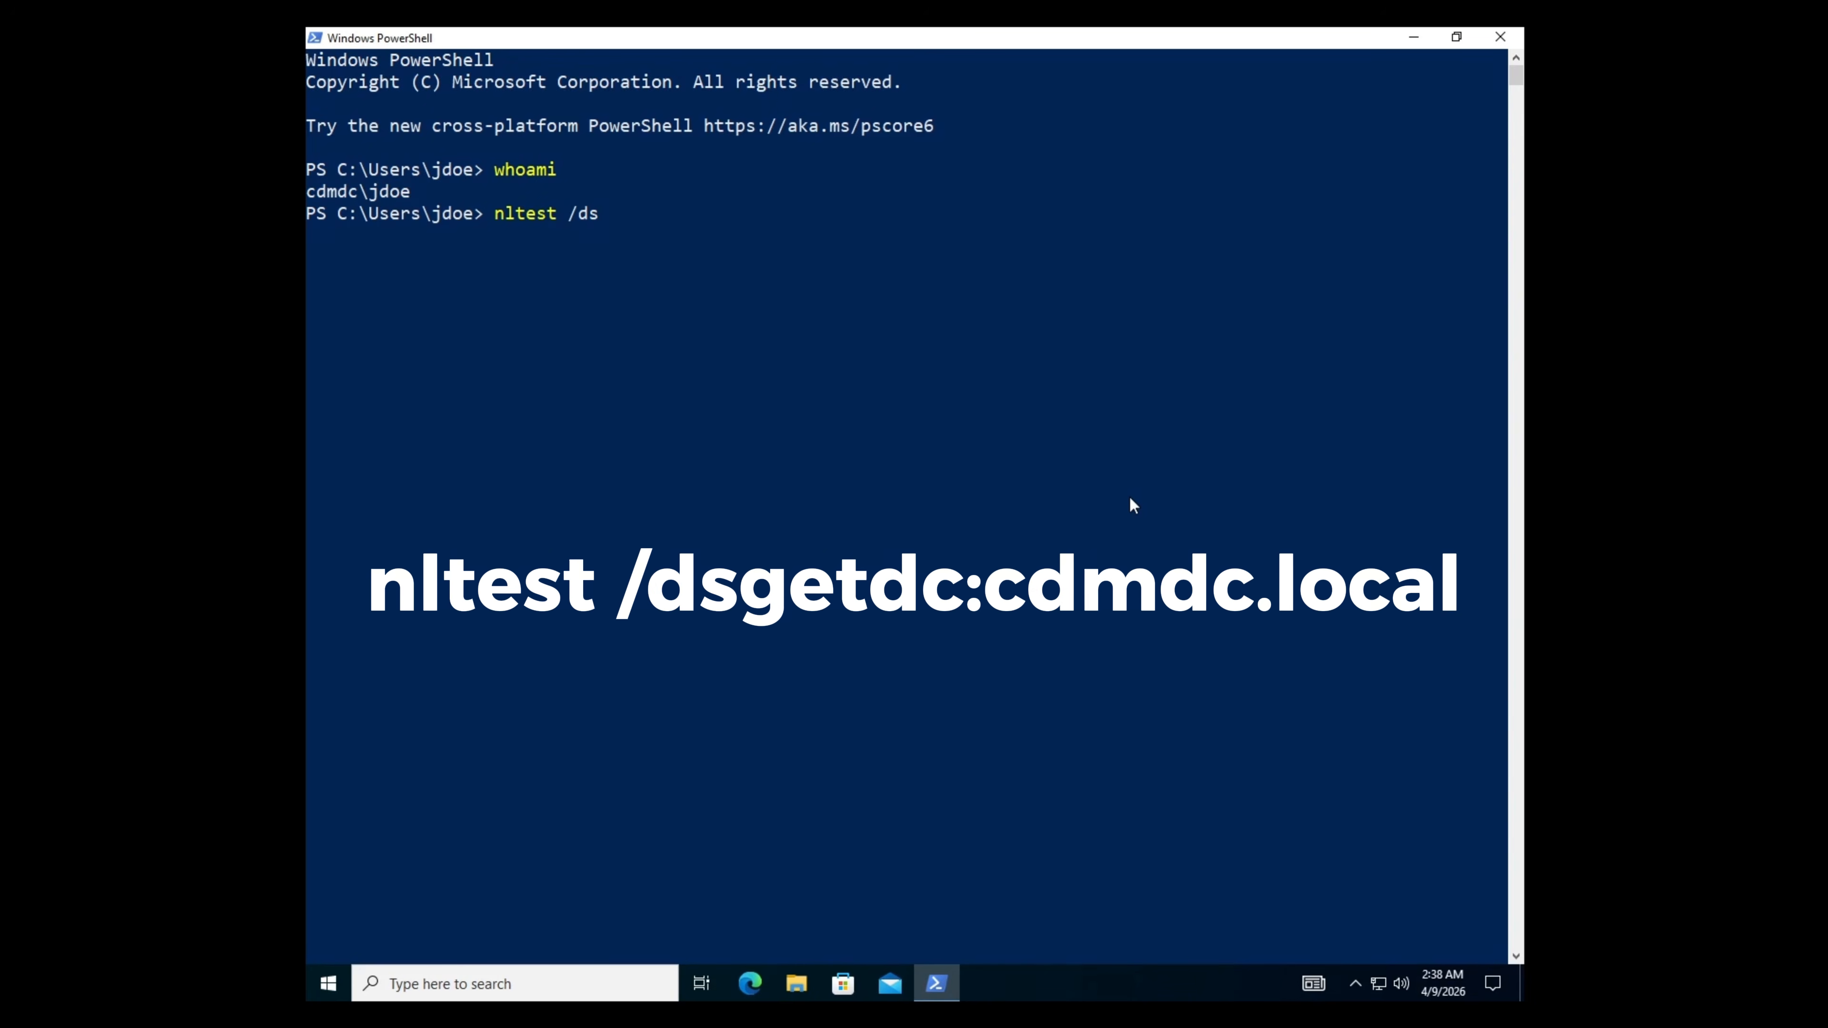
# - Run nltest /dsgetdc:cdmdc.local on the client to confirm it locates domain controller DC01
pyautogui.write('cdmdc.local')
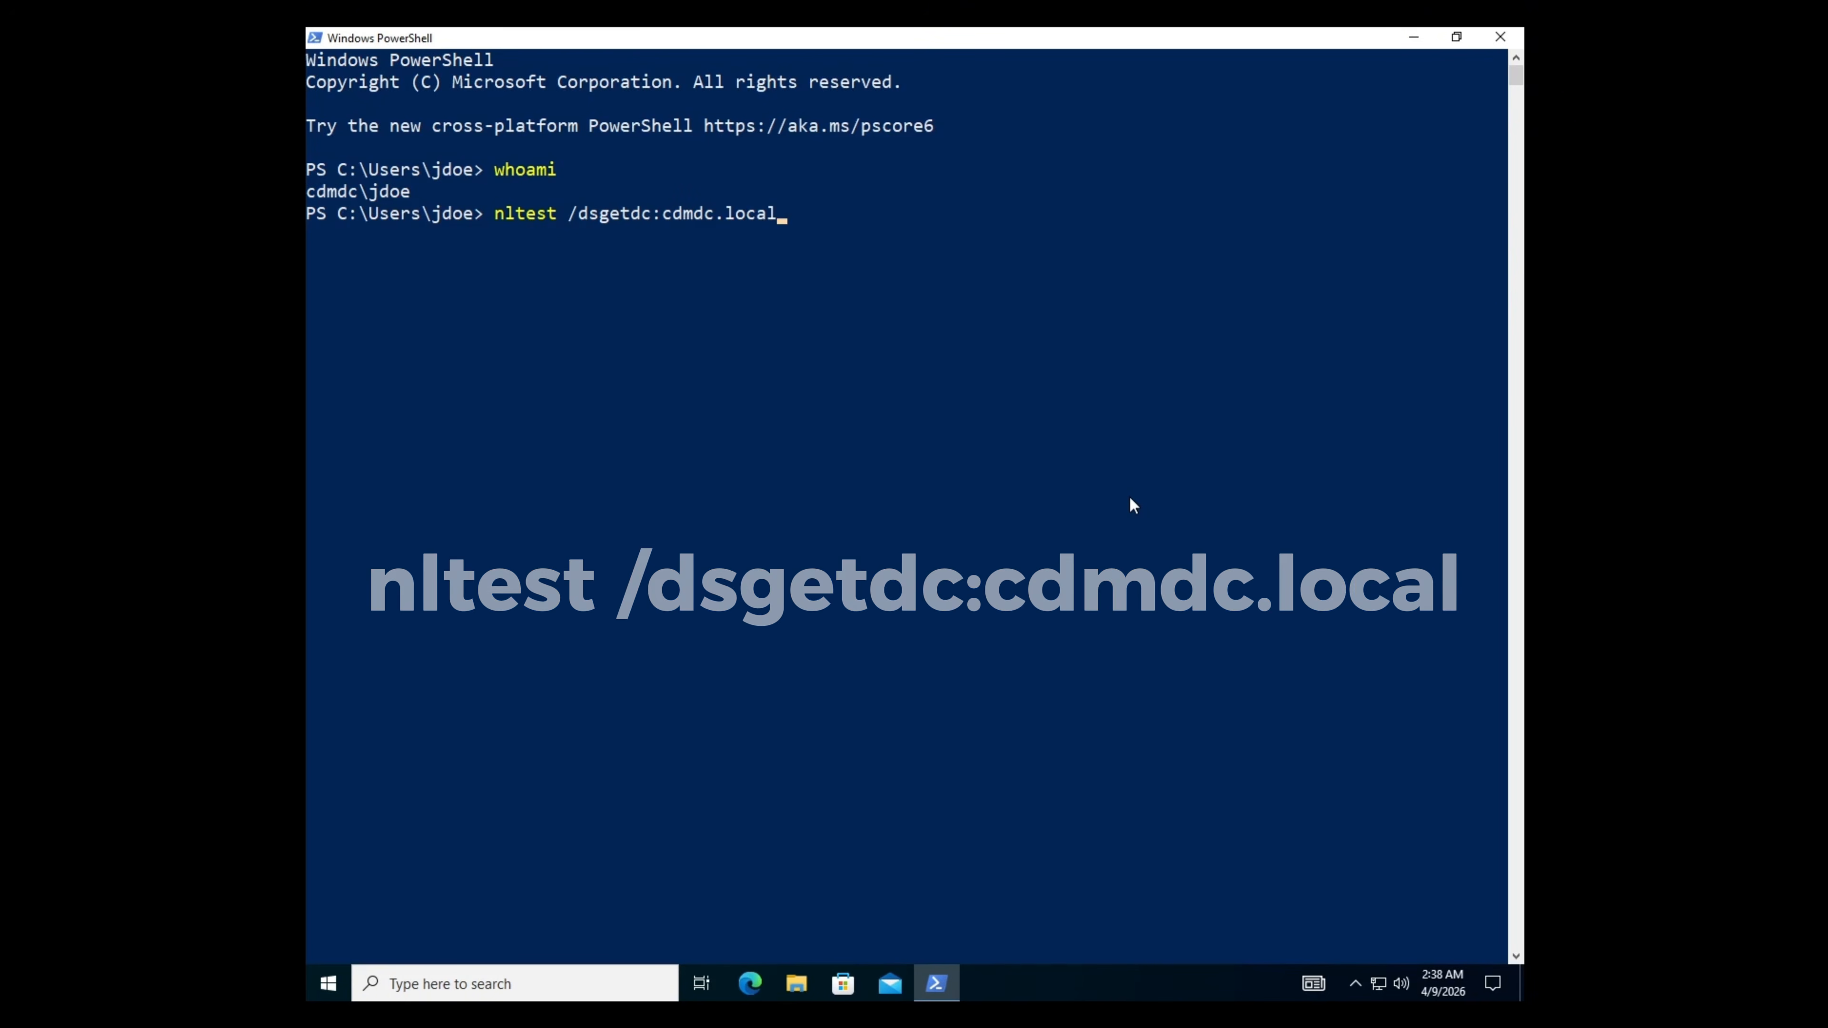
pyautogui.press('Return')
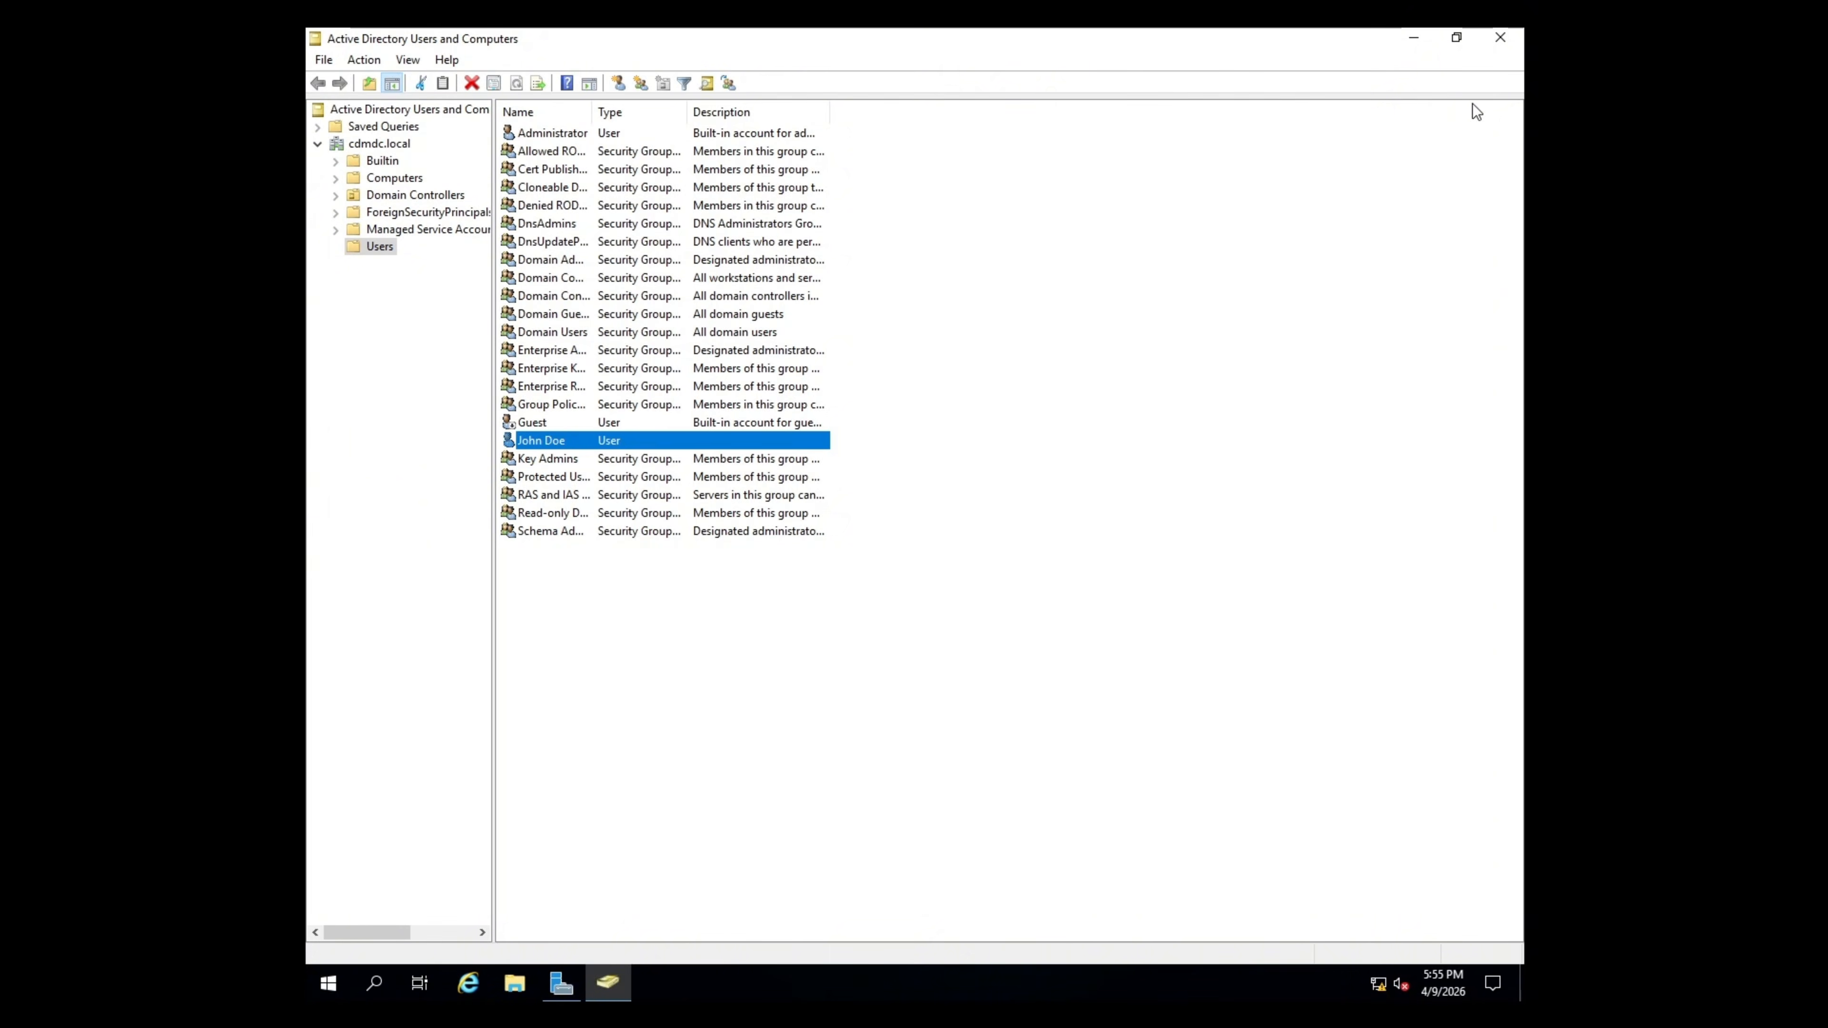
# - Close Active Directory Users and Computers and open a maximized Windows PowerShell on the server
pyautogui.click(1500, 38)
pyautogui.rightClick(328, 983)
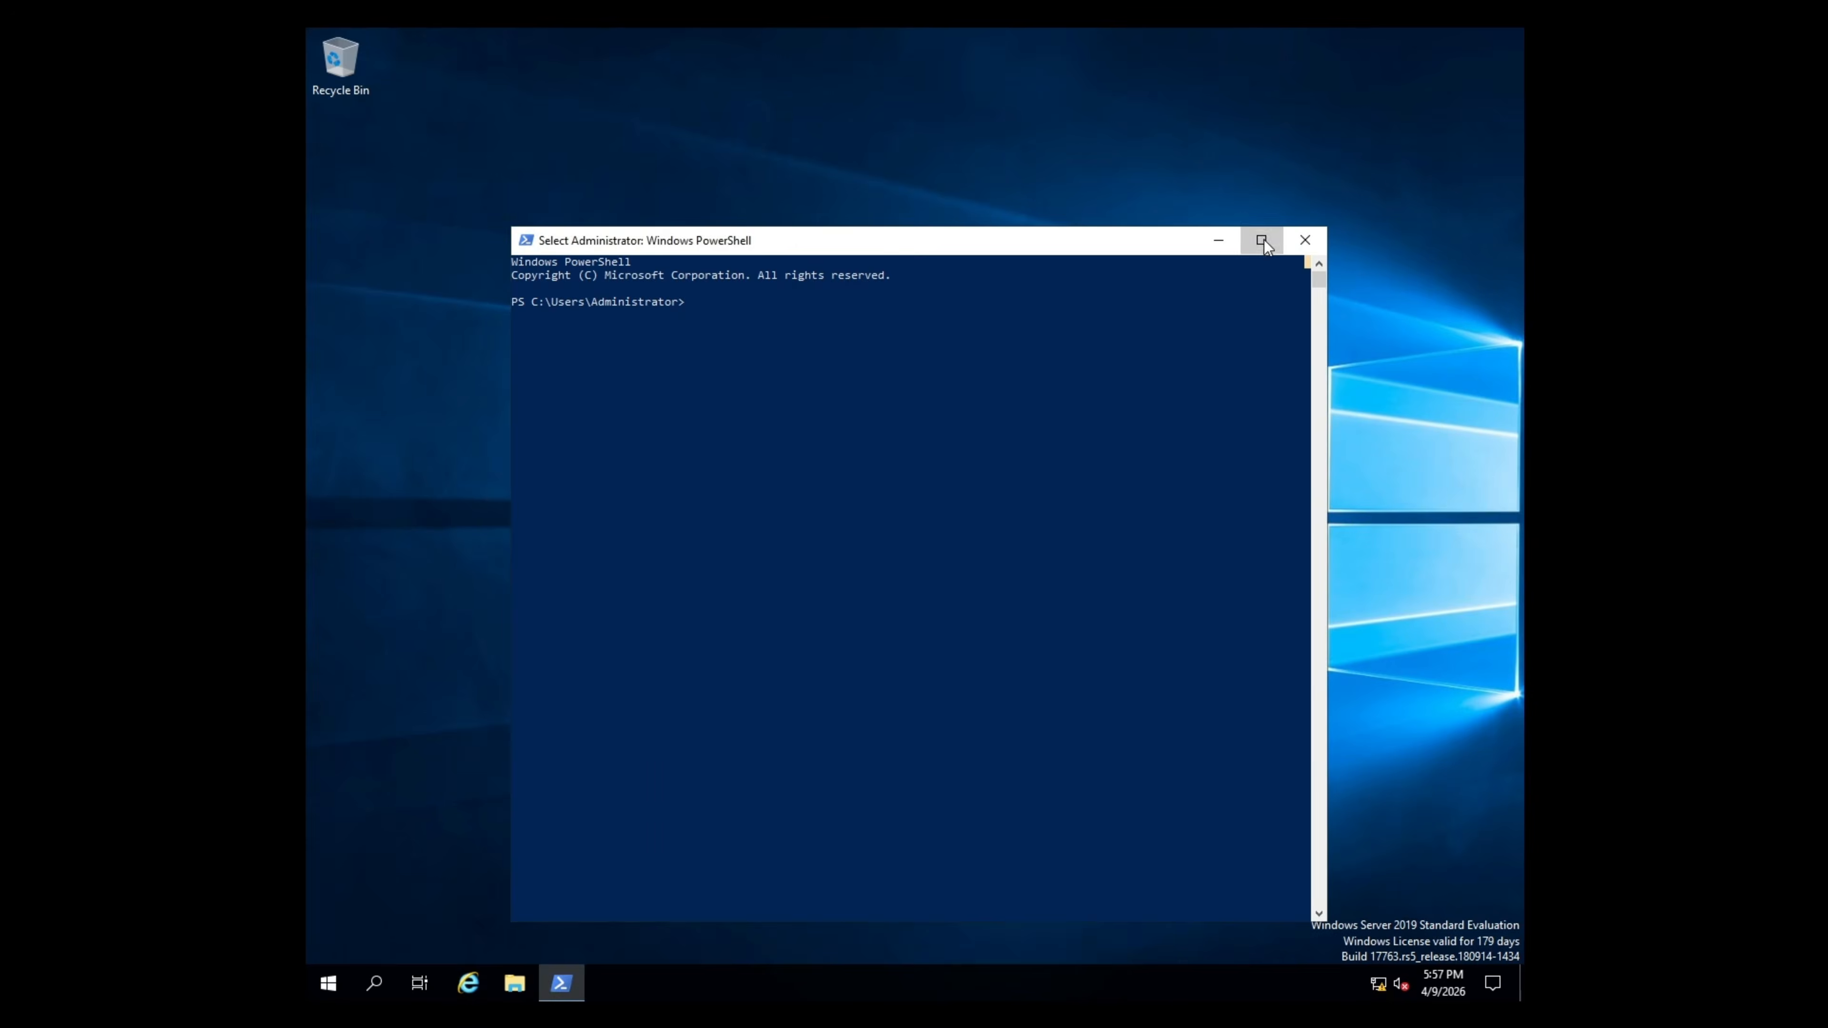
pyautogui.click(1261, 240)
# - Run Get-ADUser for the test user, then Get-ADComputer -Filter * to list DC01 and DESKTOP-NCOD71H
pyautogui.write('Get-ADUser')
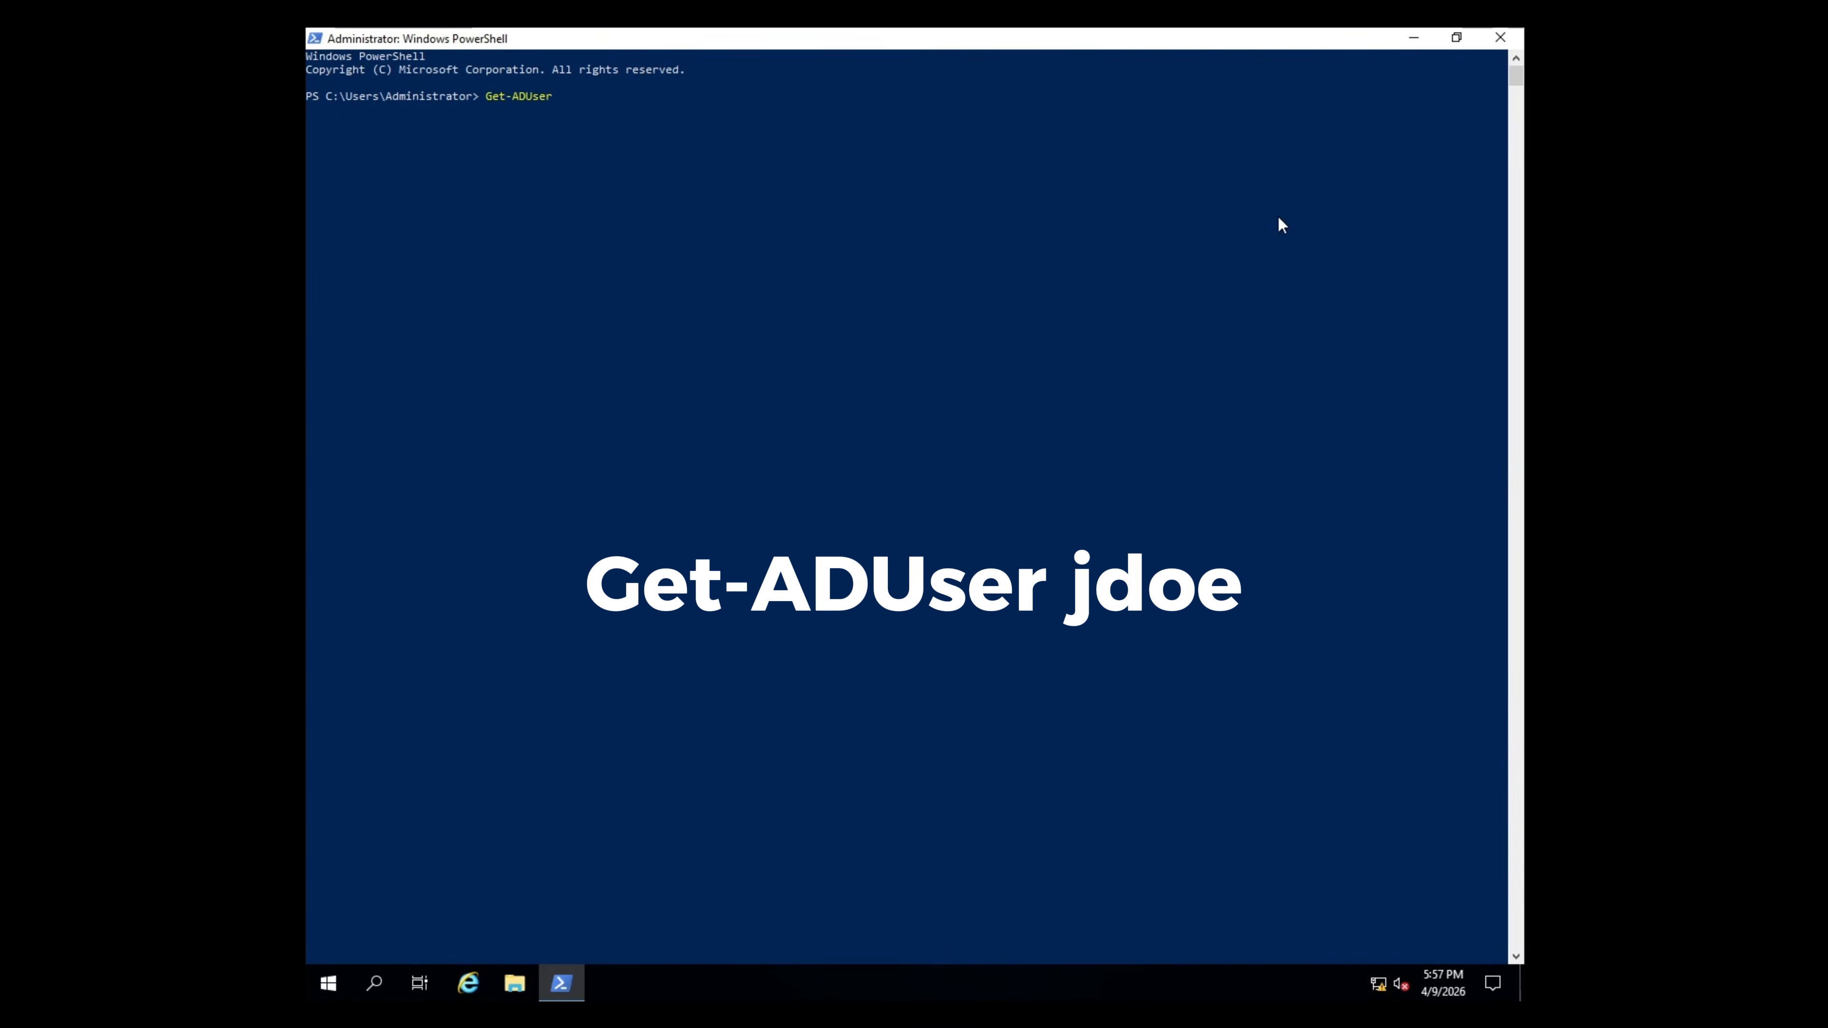
pyautogui.write(' jdoe')
pyautogui.press('Return')
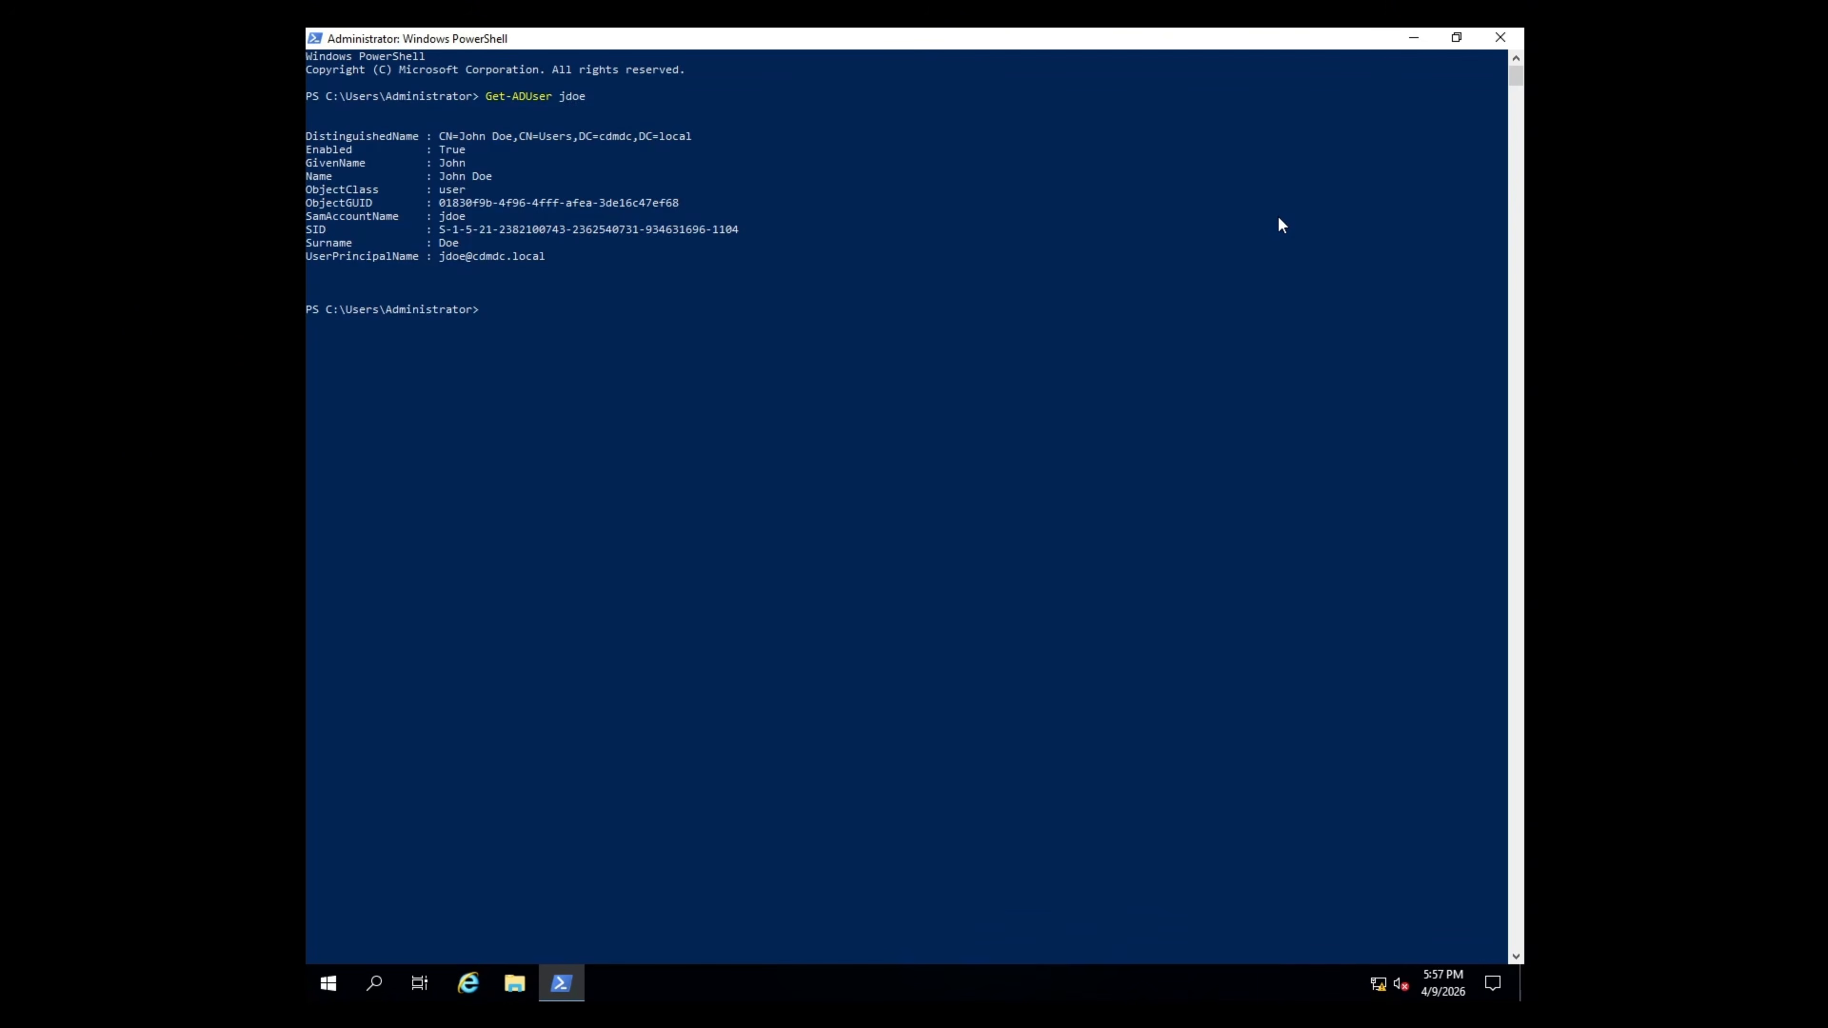
pyautogui.write('Get-AD')
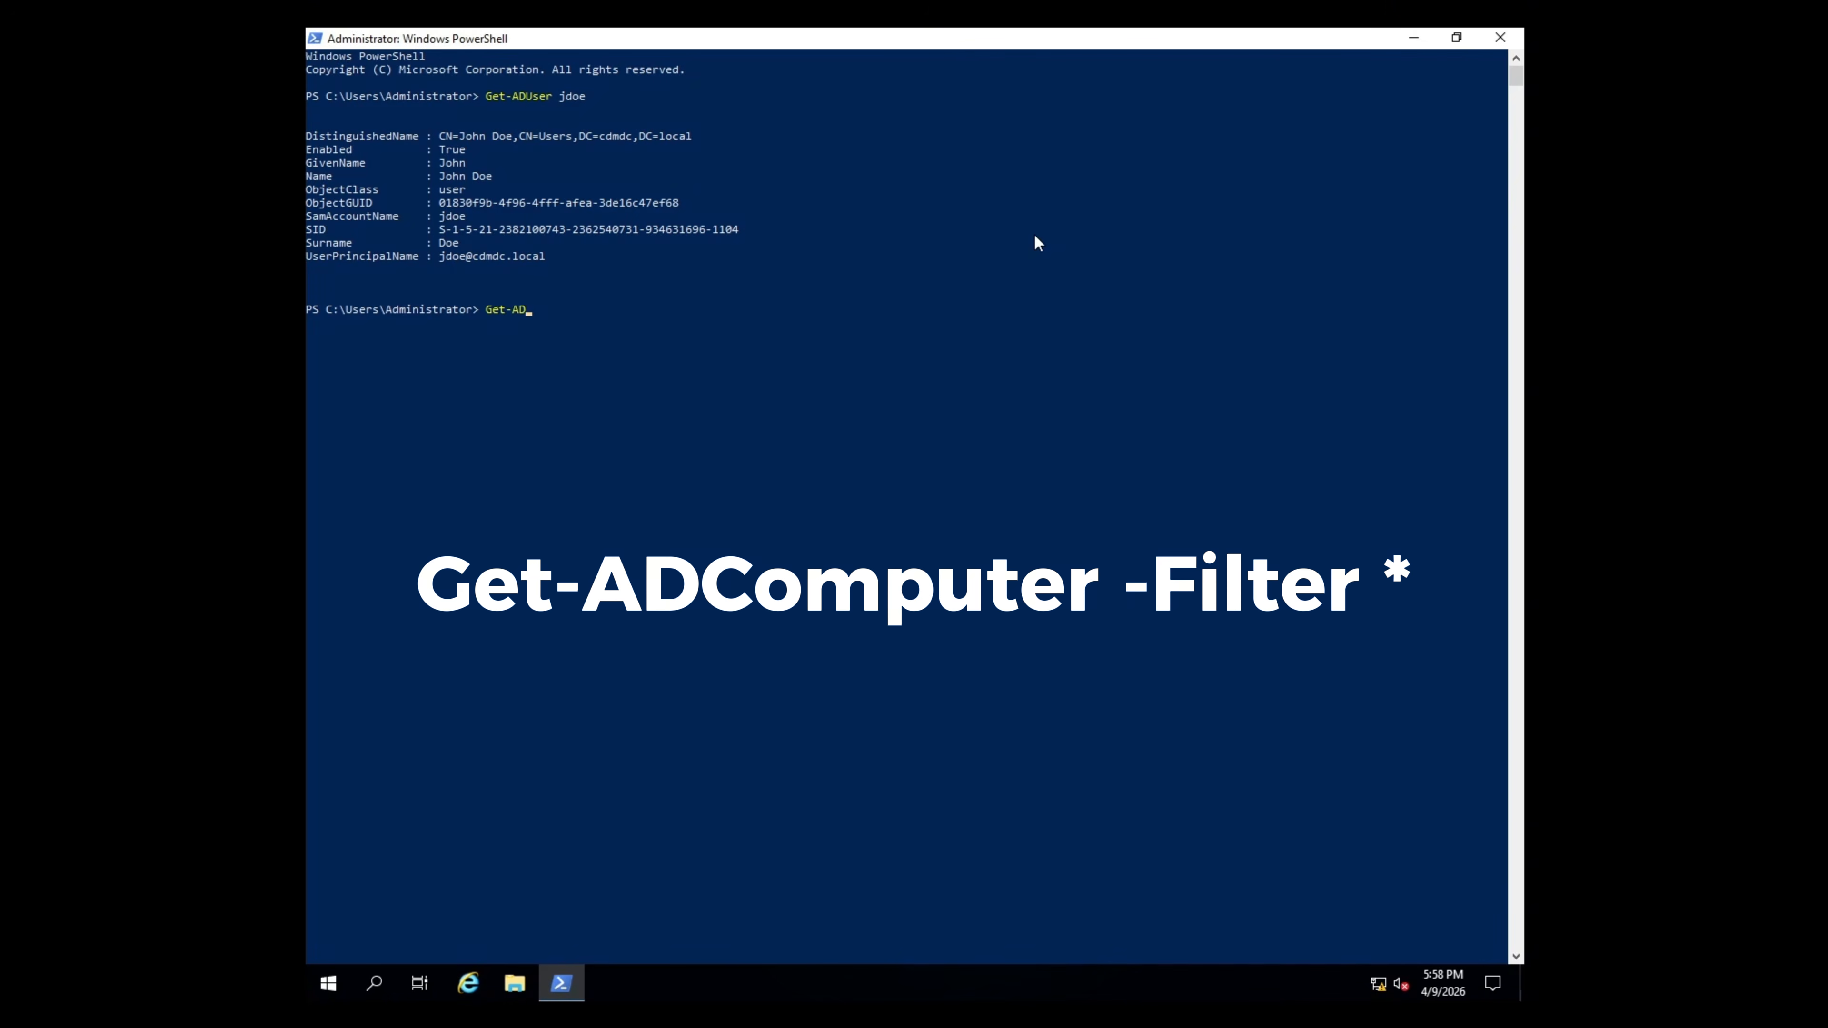
pyautogui.write('Computer -Filter *')
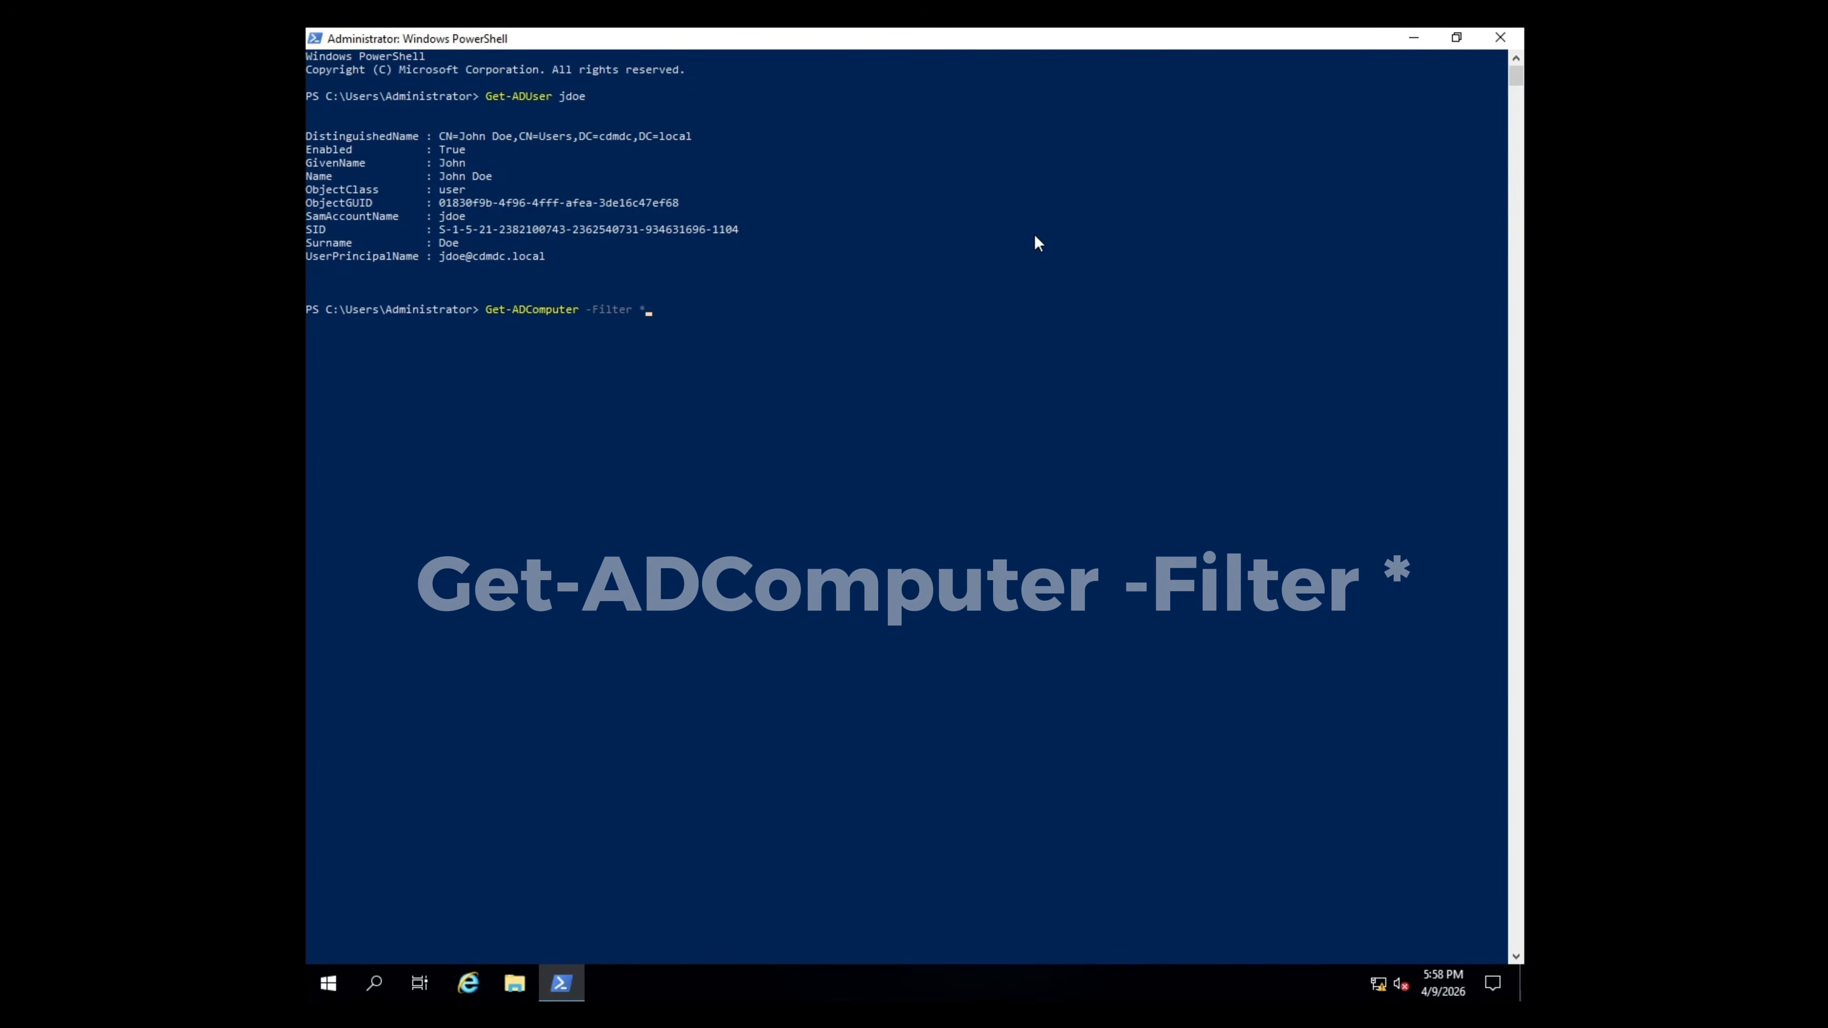
pyautogui.press('Return')
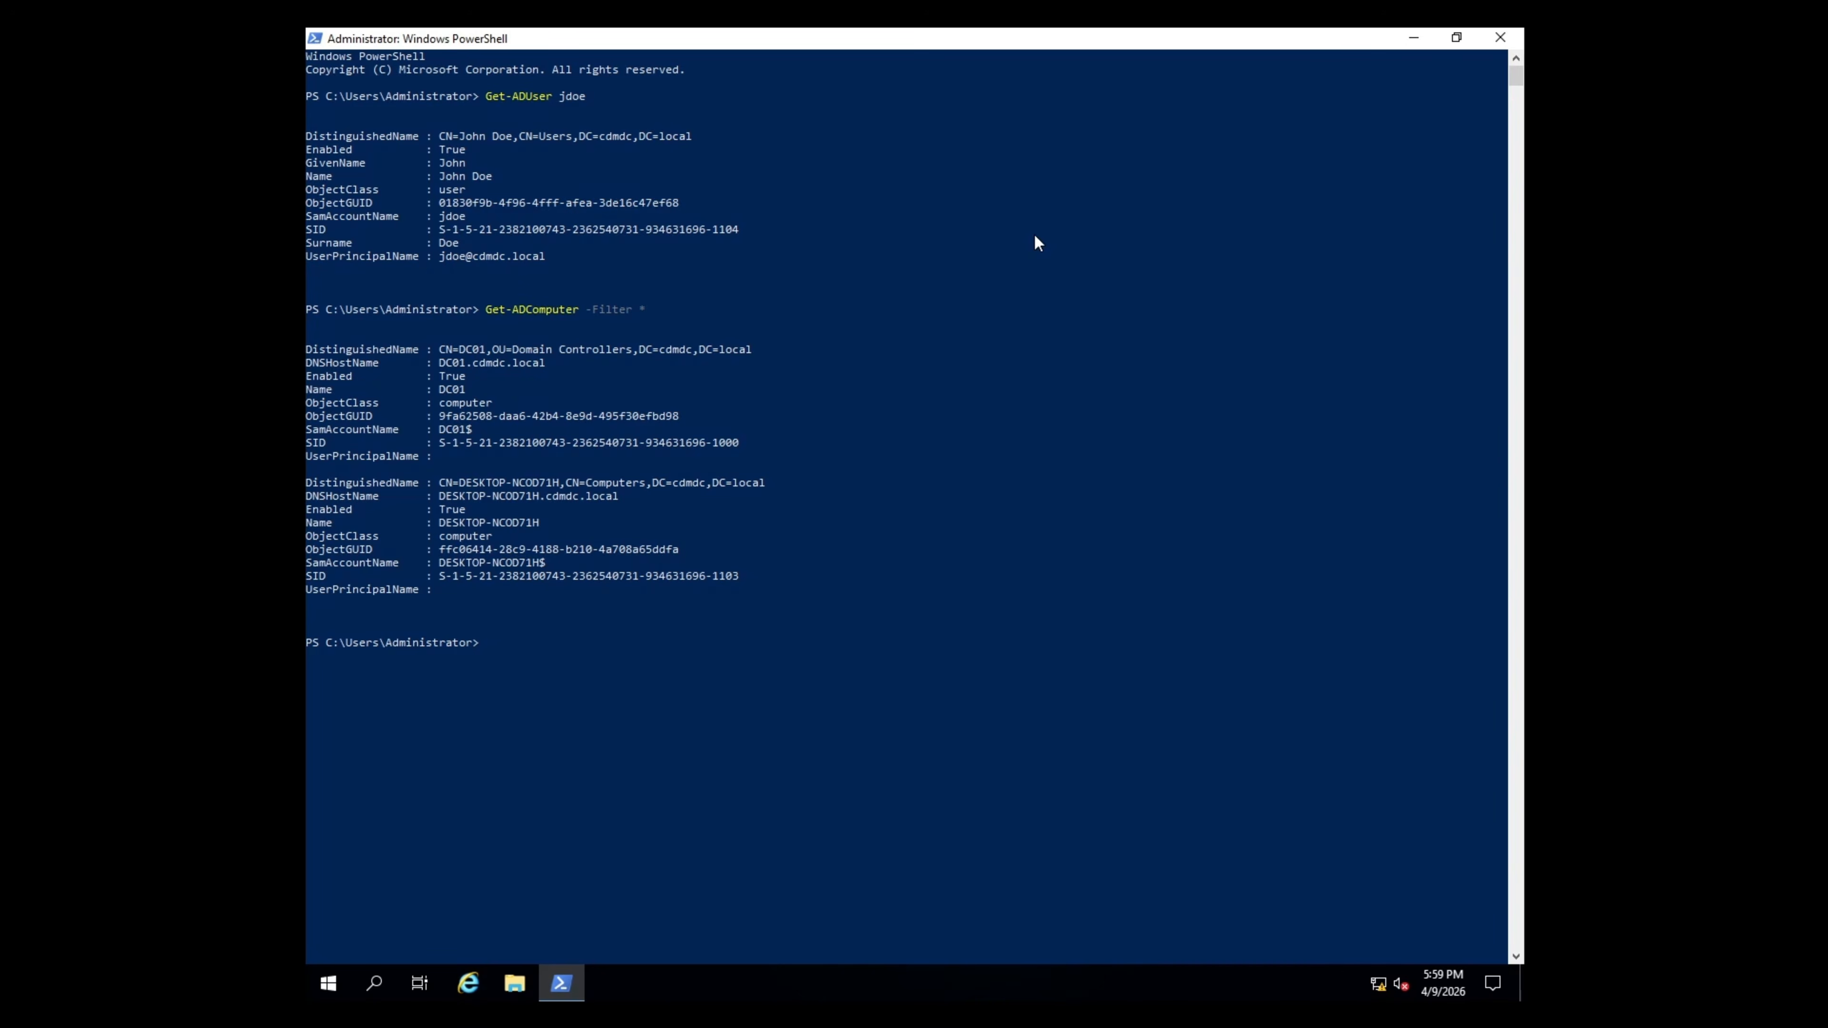